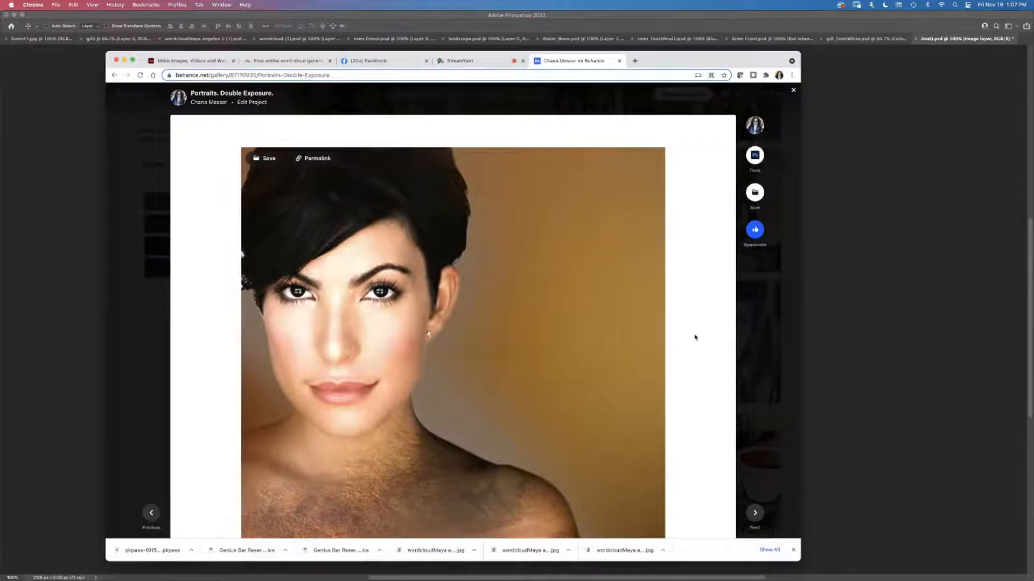
Page through five Behance projects, from Windows evening and Summer to the Adobe Sketch coffee project
left_click(753, 513)
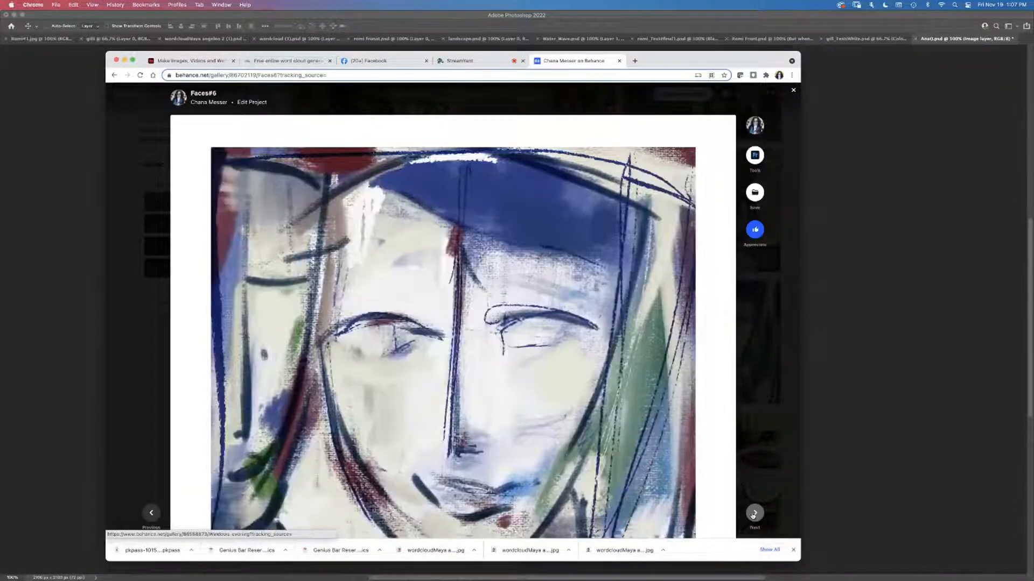
left_click(753, 514)
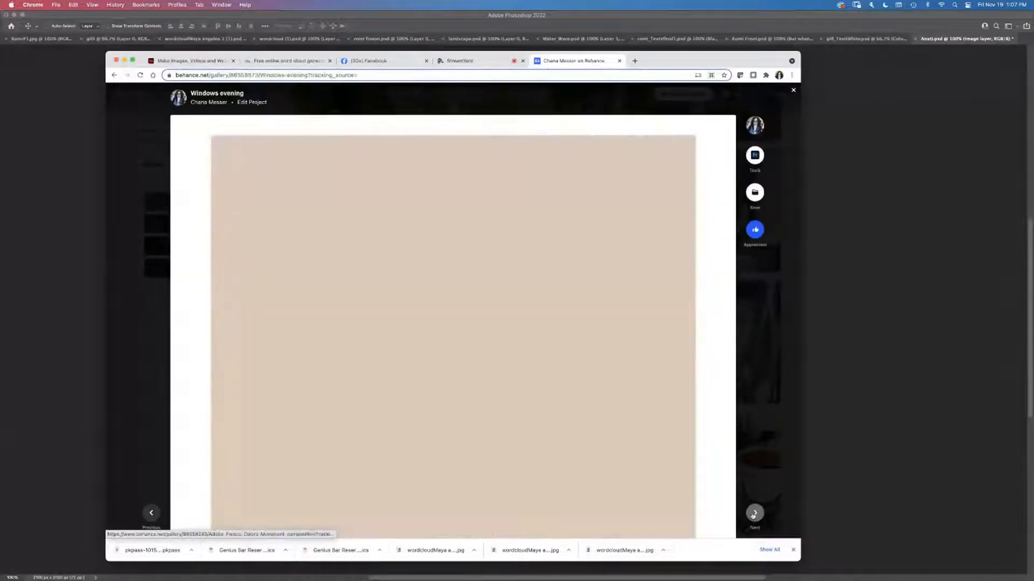
left_click(752, 514)
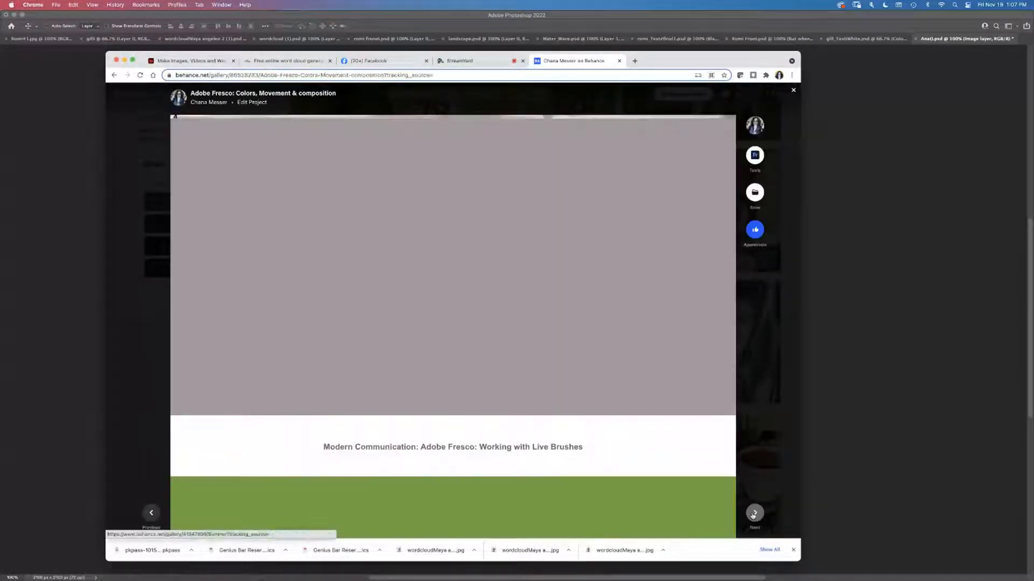
left_click(753, 514)
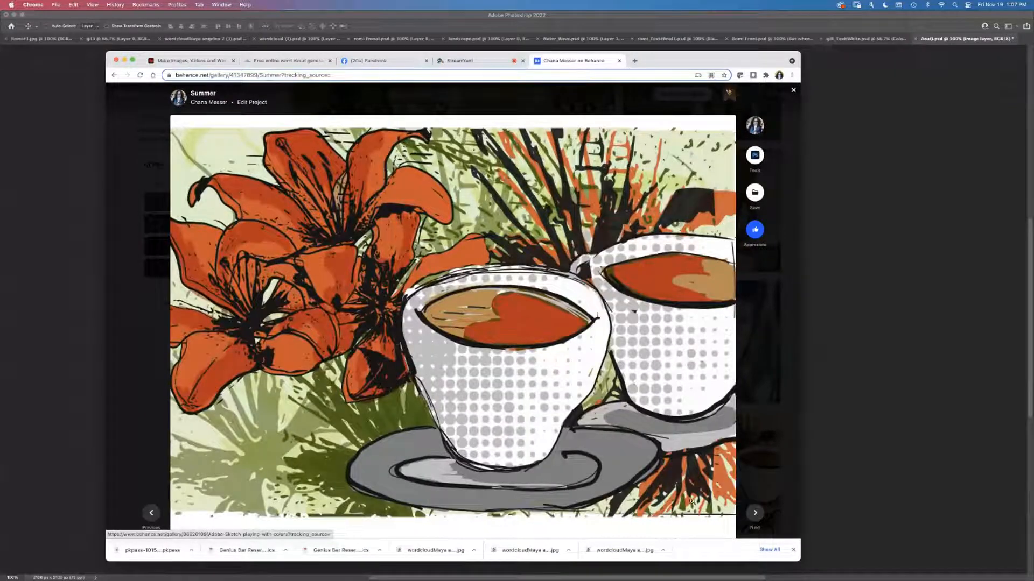
left_click(755, 518)
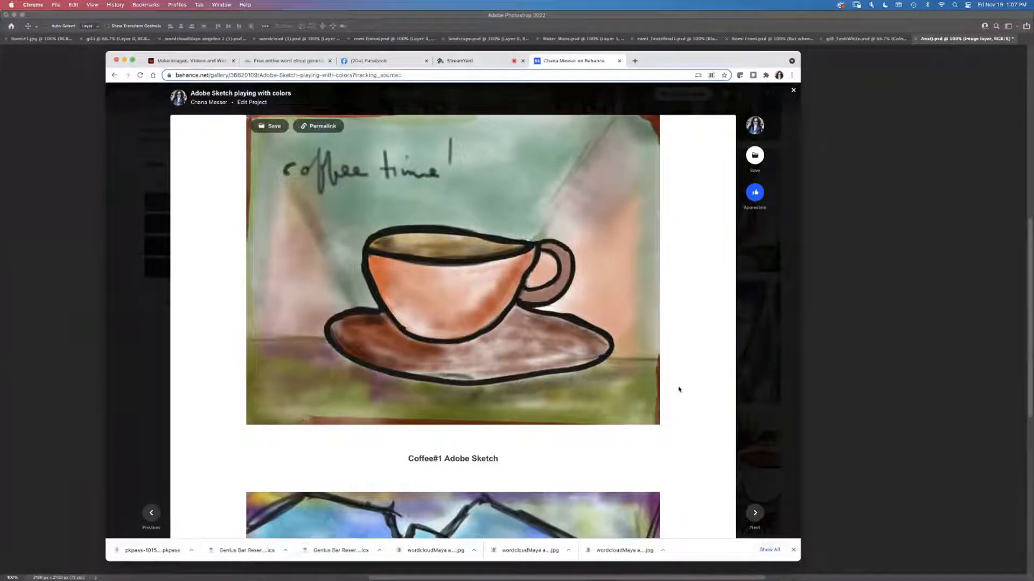
Close the project viewer and scroll back to the top of the artist's profile
left_click(791, 91)
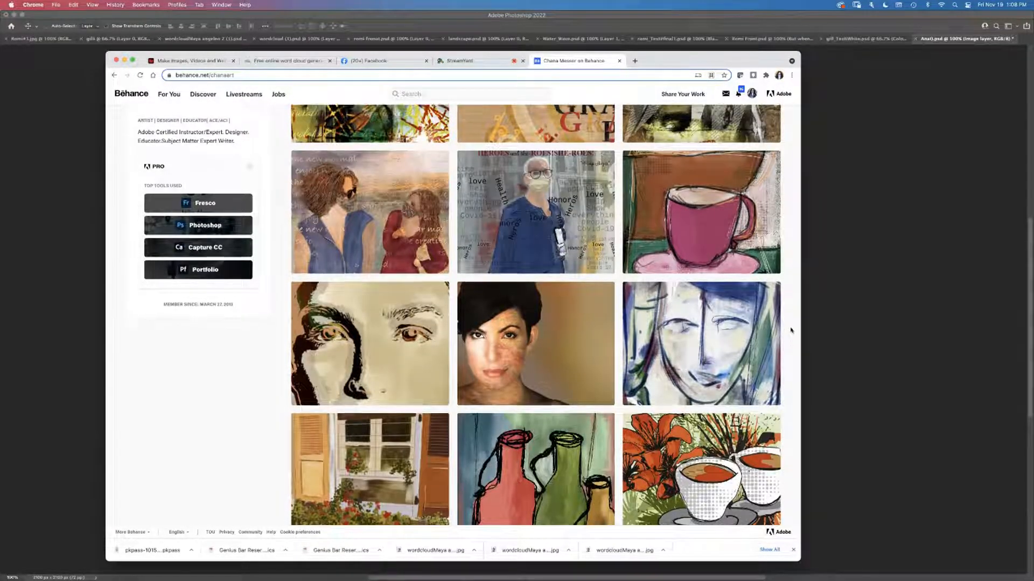
scroll(791, 332, "up", 3)
scroll(796, 304, "up", 10)
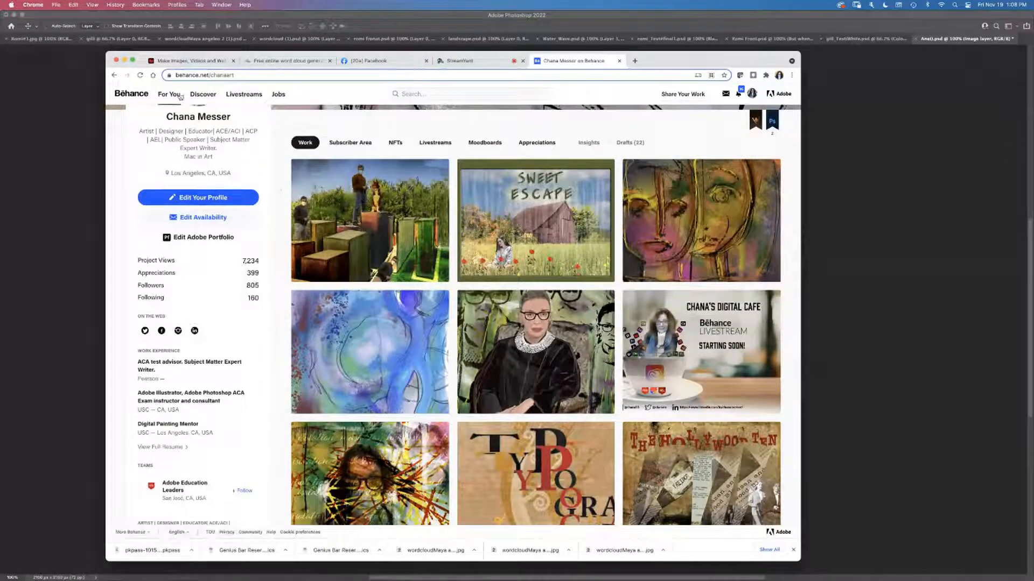
Bring up the Spark Page showcase and scroll through its portraits with overlaid text
left_click(183, 62)
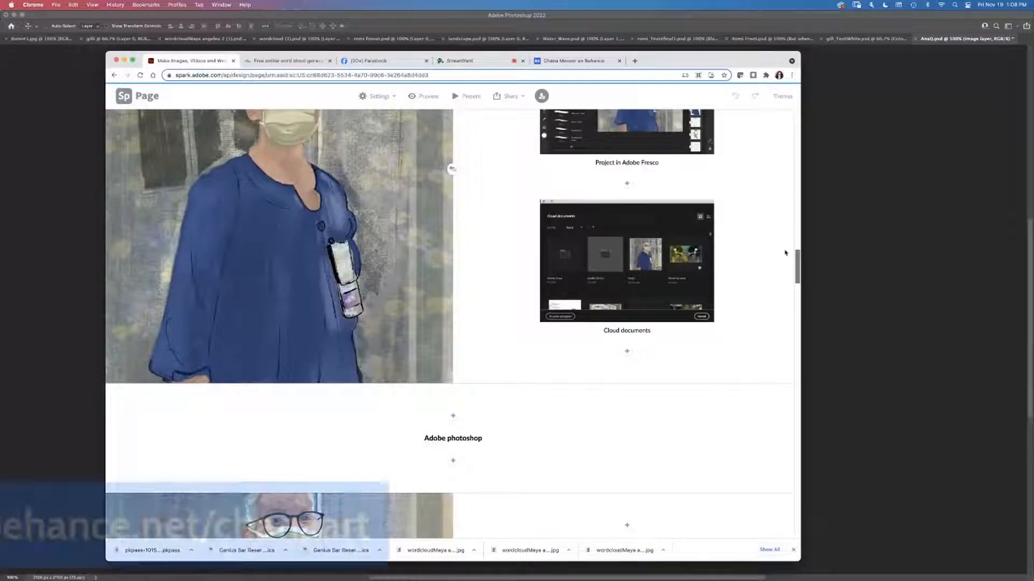
left_click_drag(794, 254, 755, 422)
scroll(750, 417, "up", 5)
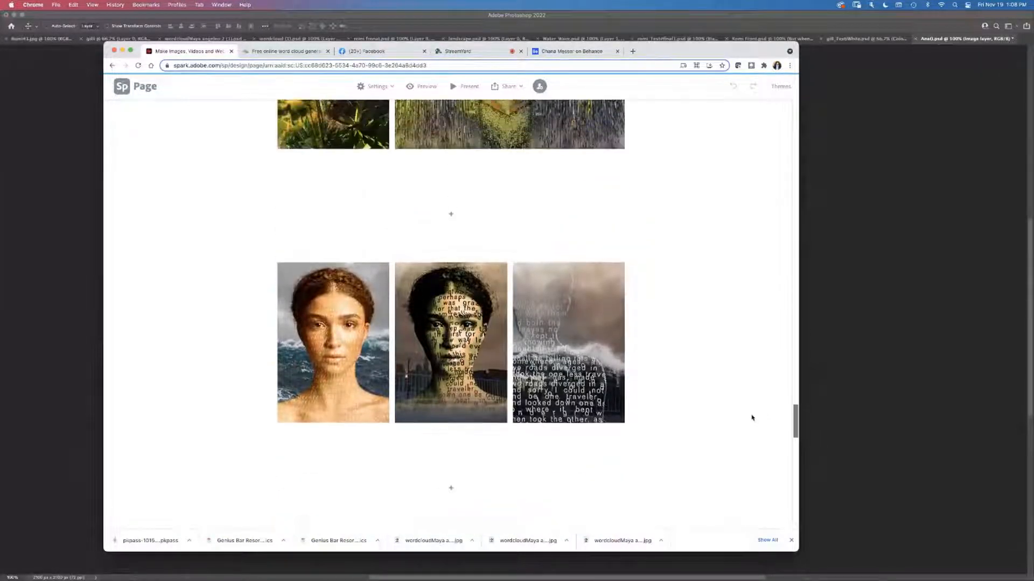
scroll(745, 409, "down", 6)
scroll(752, 431, "up", 1)
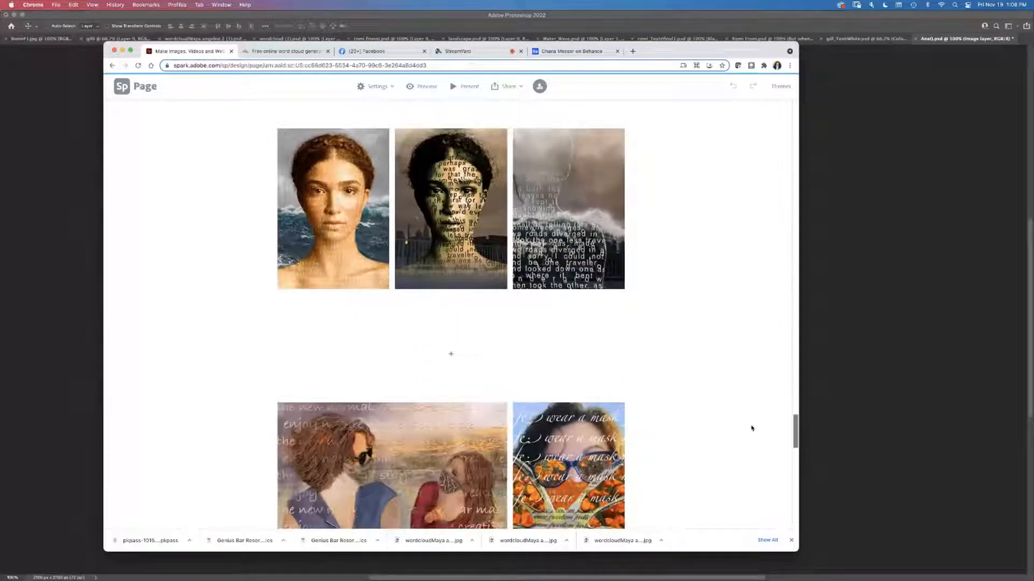
scroll(752, 429, "up", 5)
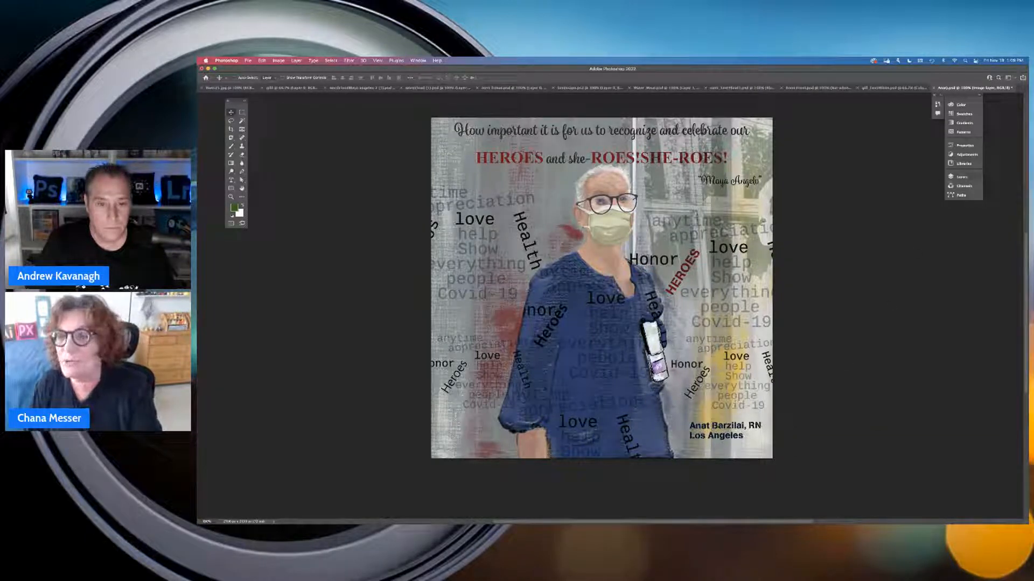
Float the Layers panel, solo the Image layer, then reveal the grey background, brush strokes and HEROES headline
left_click_drag(961, 176, 853, 154)
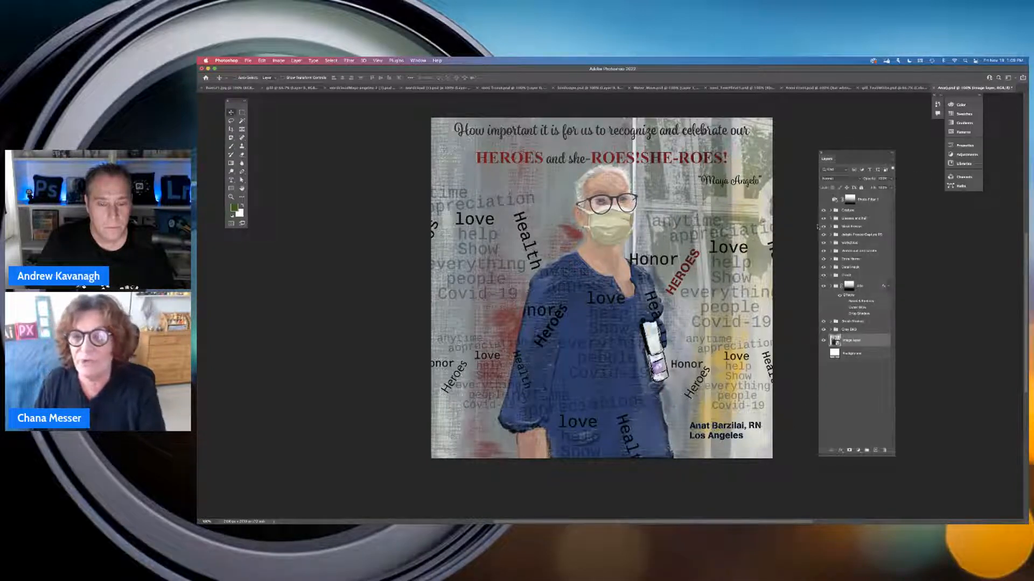
left_click(823, 340, "alt")
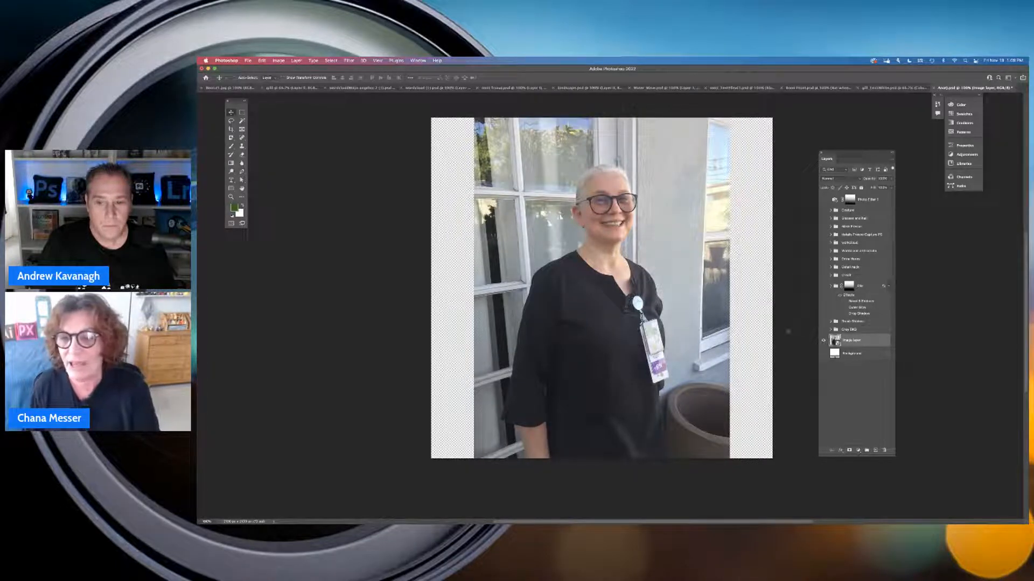
left_click(823, 330)
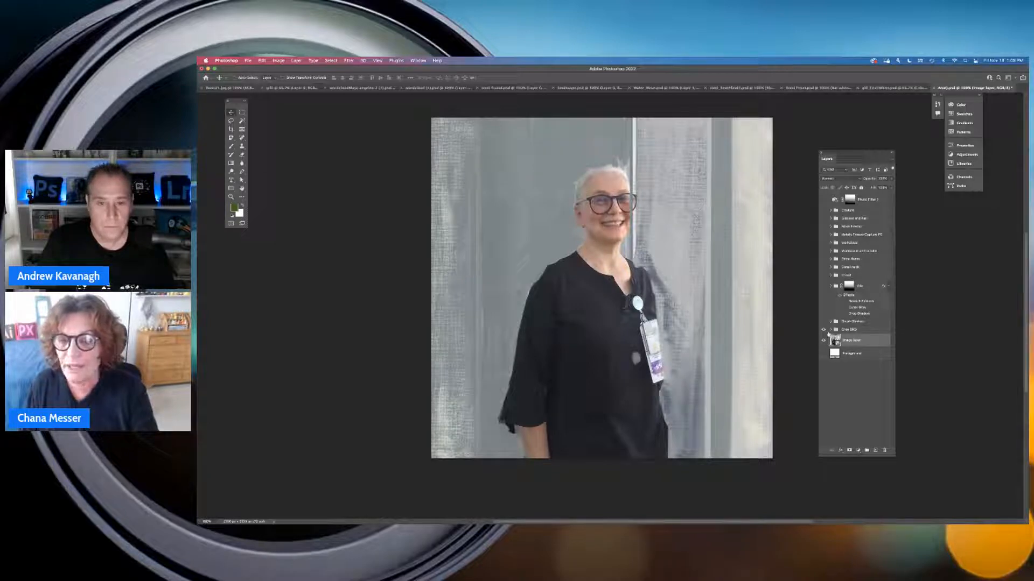
left_click(823, 321)
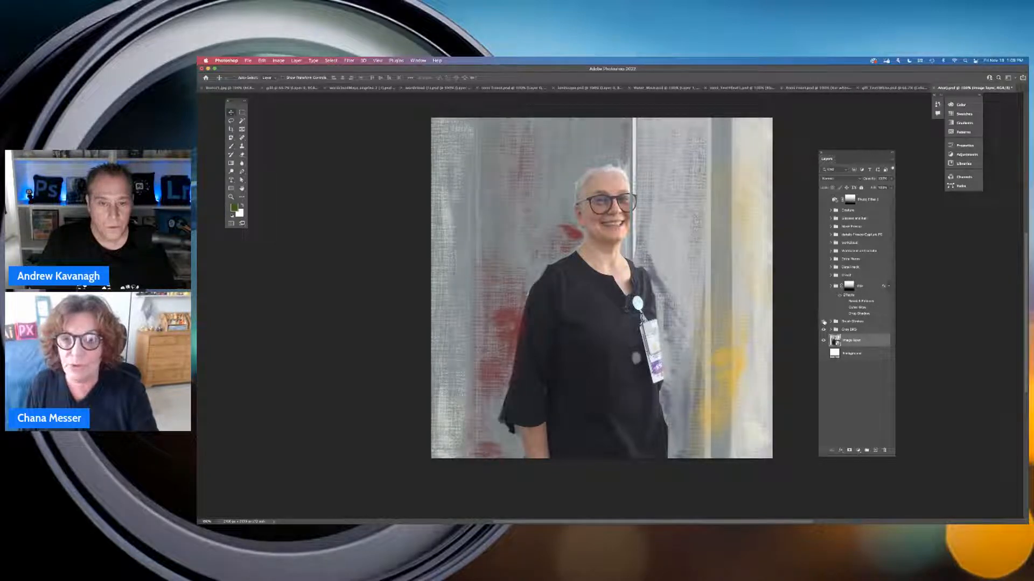
left_click(823, 286)
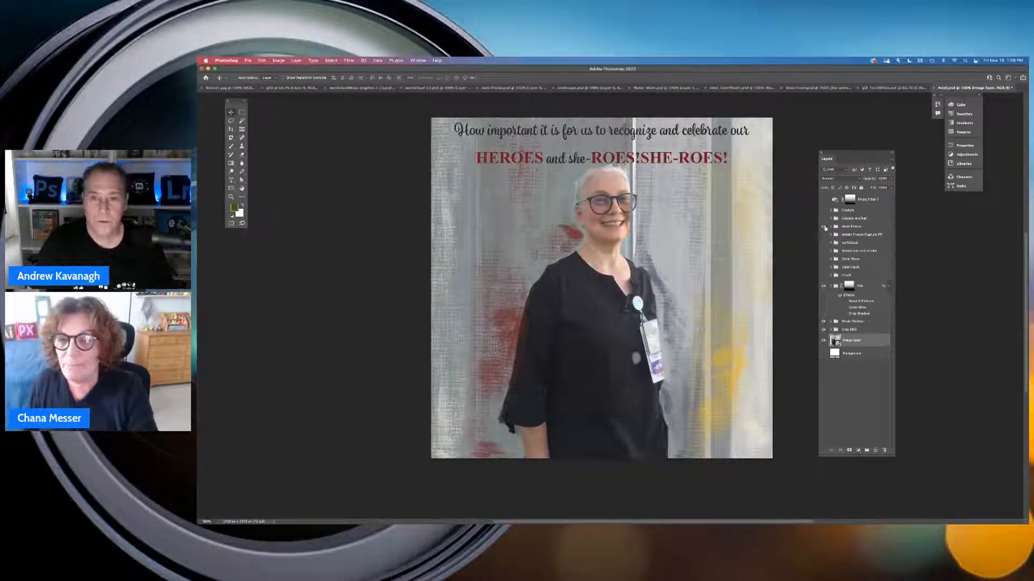
Reveal the face mask, badge, word cloud, blue shirt, words, adjustments, quote, glasses, darkening and sepia filter layers
left_click(824, 227)
left_click(823, 226)
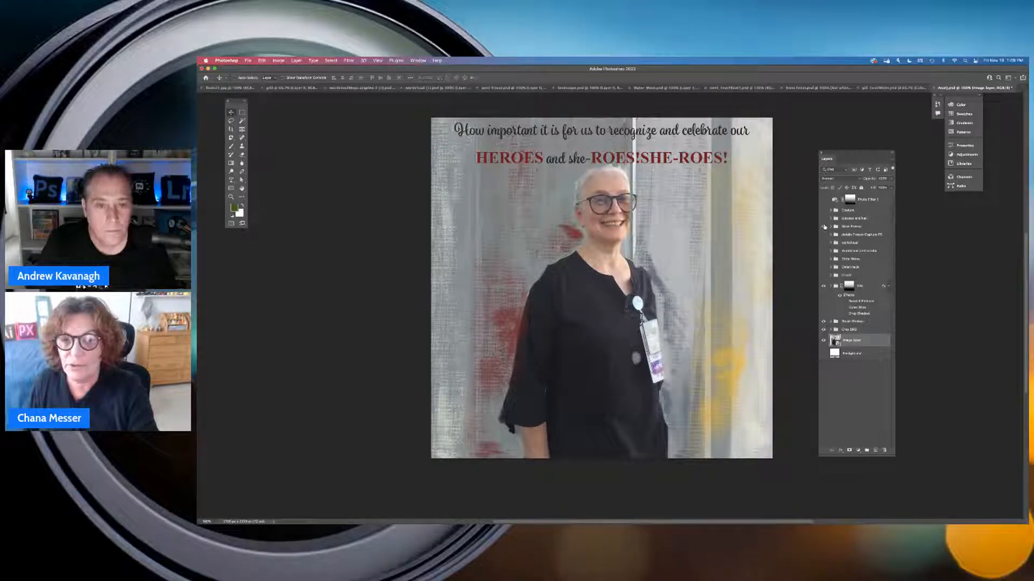
left_click(824, 227)
left_click(824, 235)
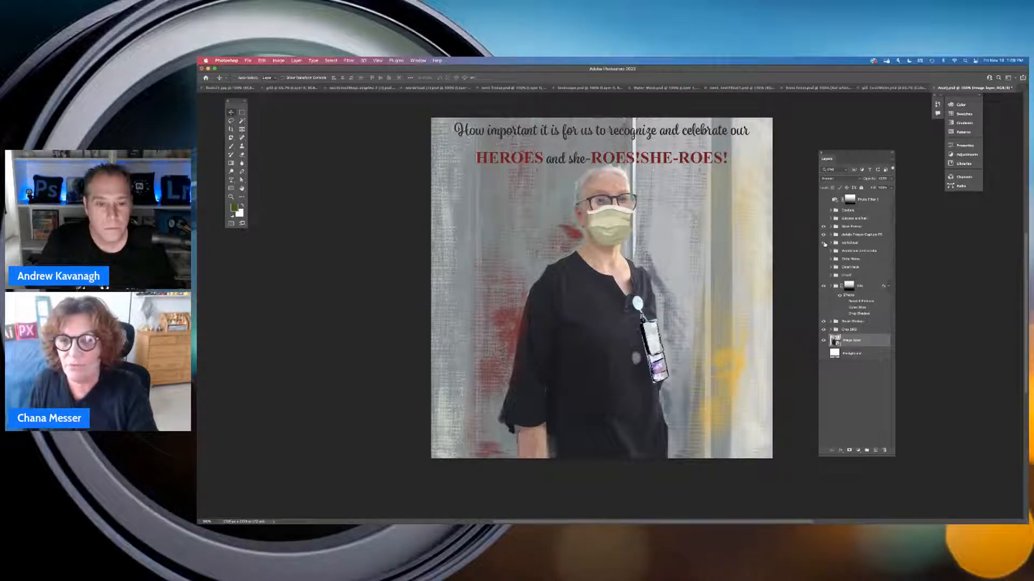
left_click(824, 243)
left_click(823, 251)
left_click(824, 259)
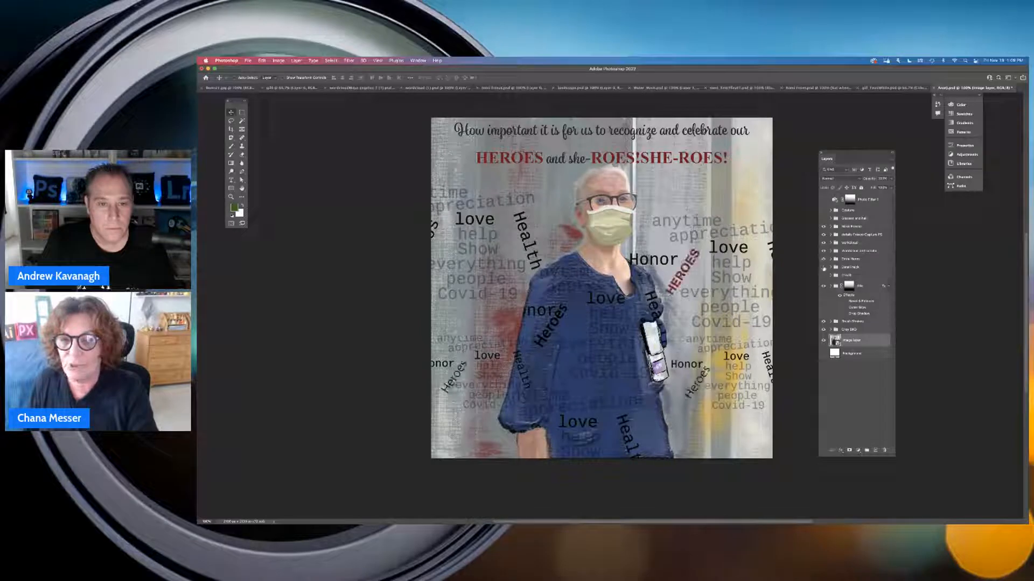
left_click(824, 267)
left_click(823, 275)
left_click(824, 218)
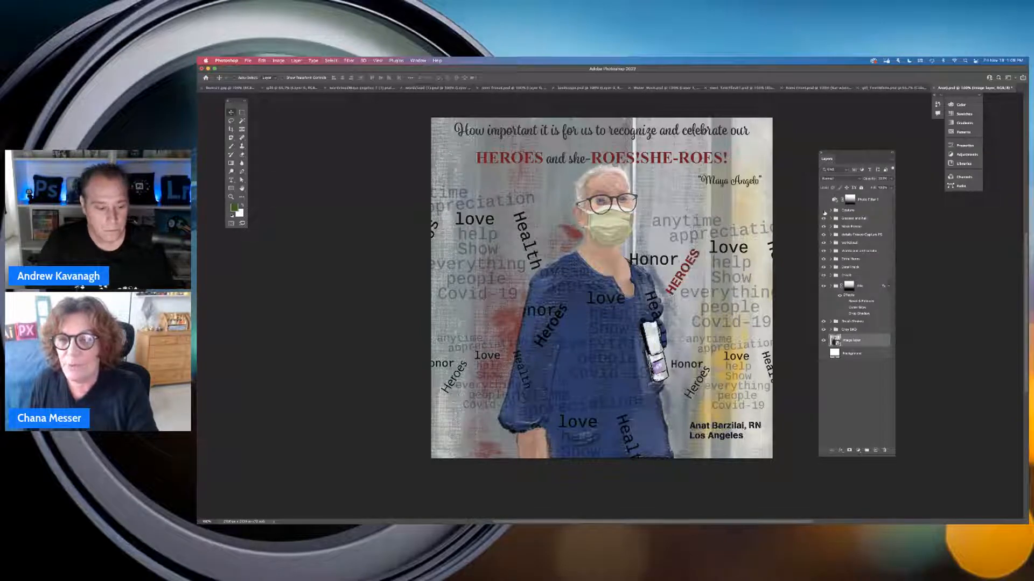
left_click(823, 210)
left_click(823, 199)
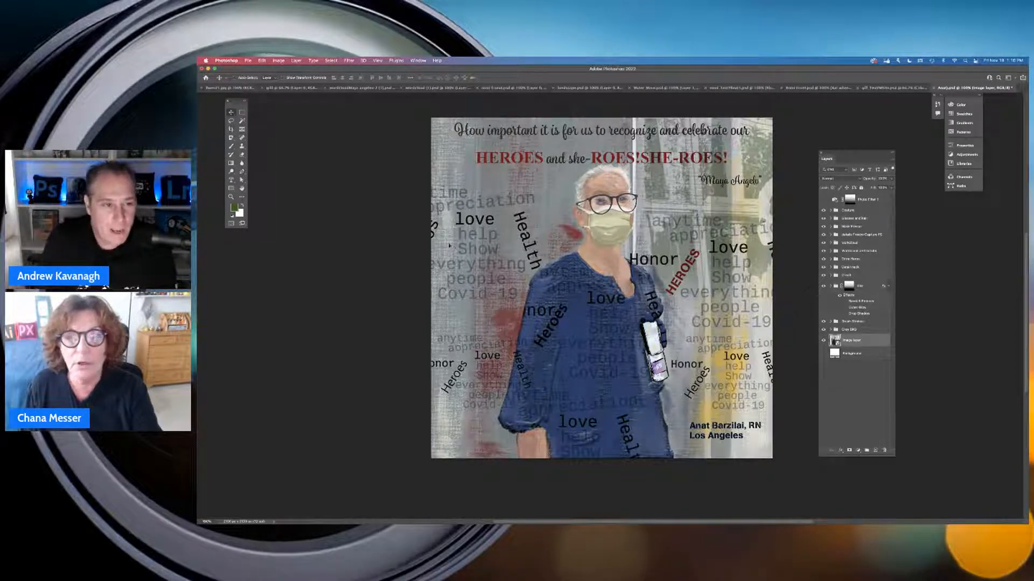
left_click(248, 60)
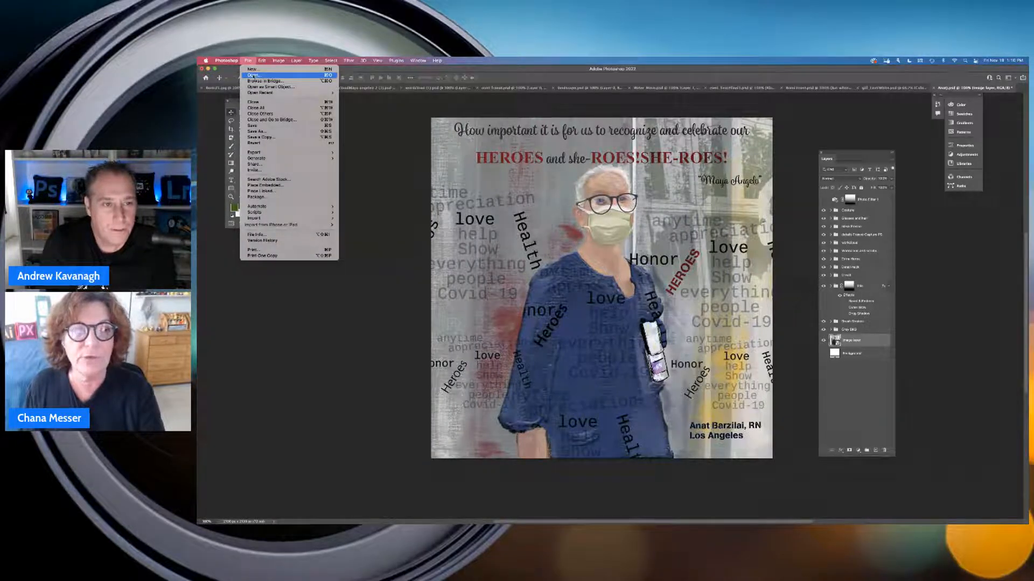
left_click(252, 76)
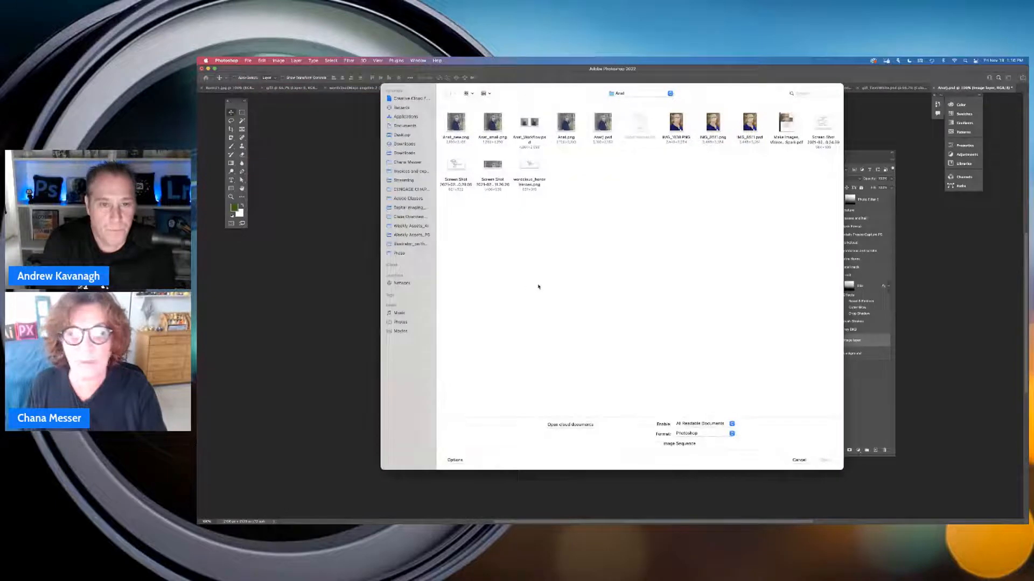
left_click(561, 426)
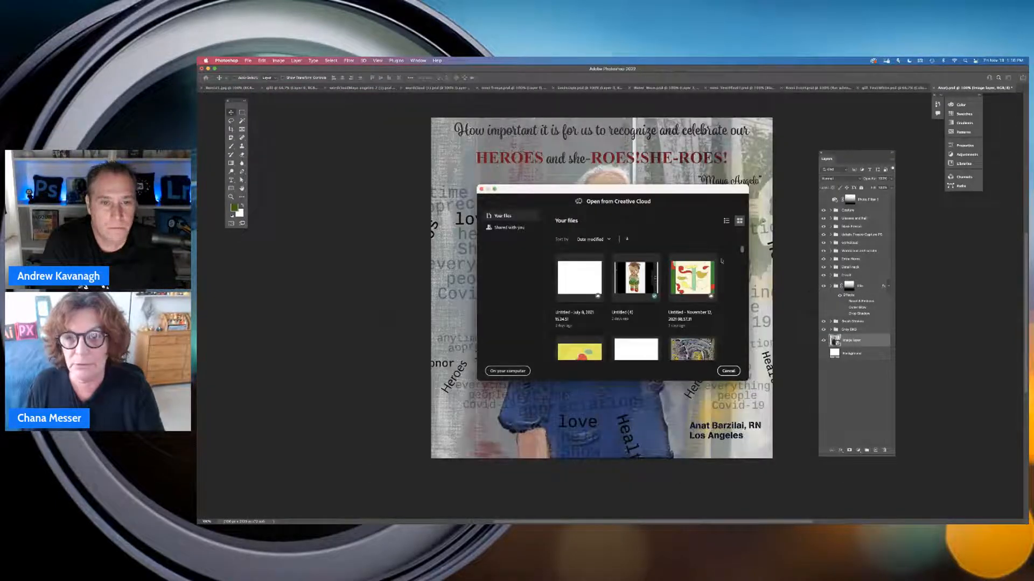
scroll(727, 272, "down", 5)
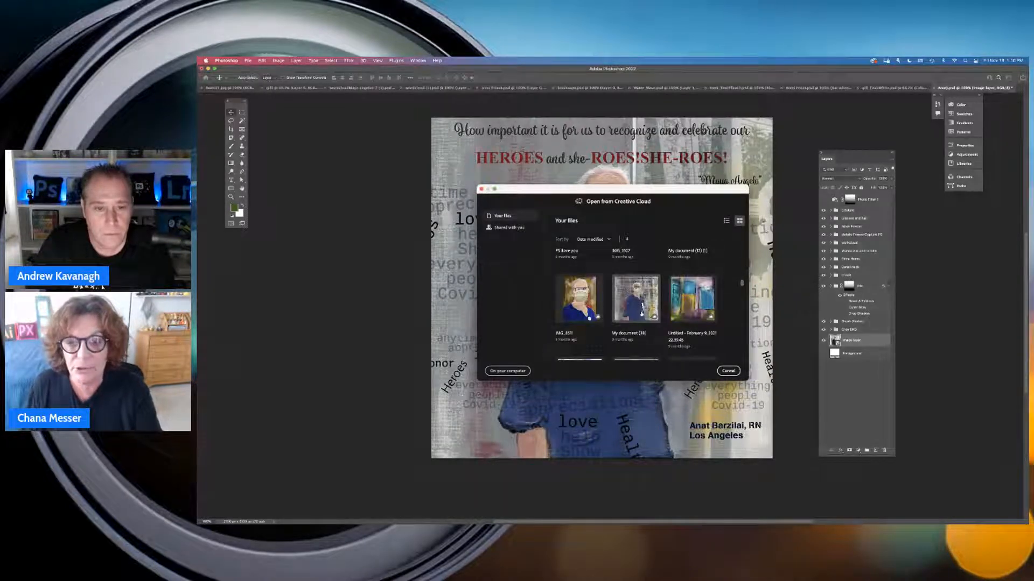
scroll(742, 284, "down", 3)
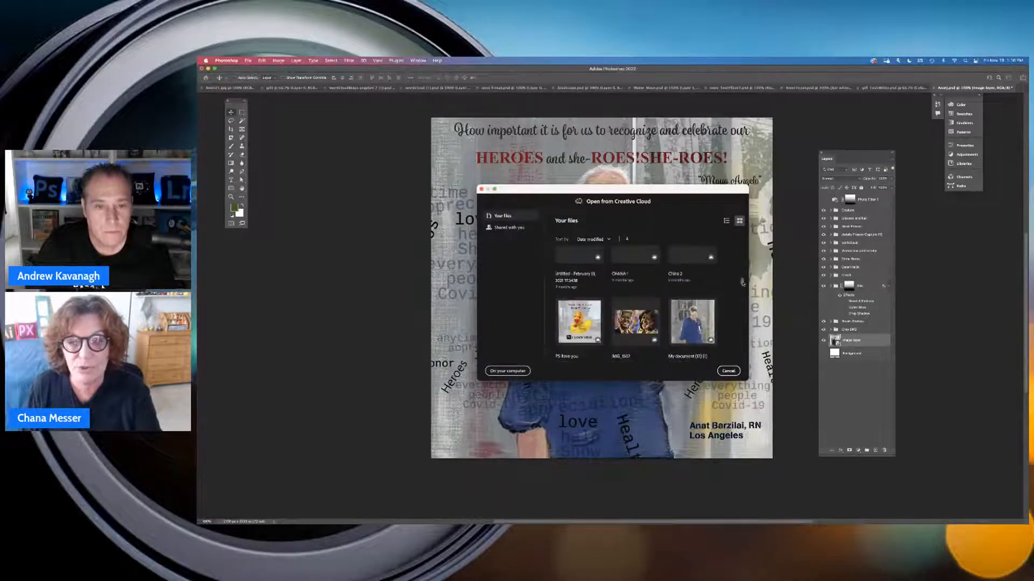
scroll(742, 284, "down", 5)
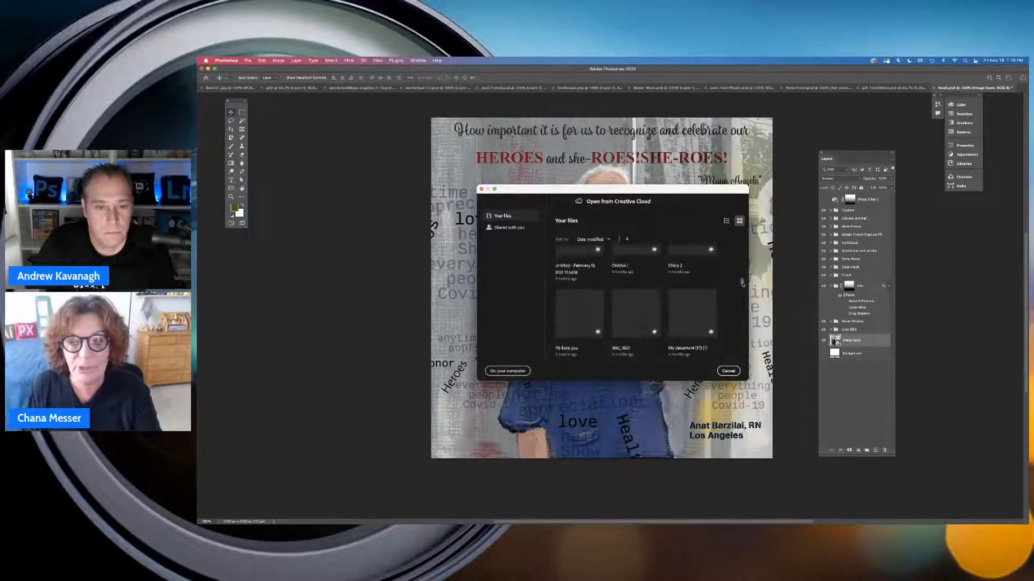
scroll(742, 287, "down", 5)
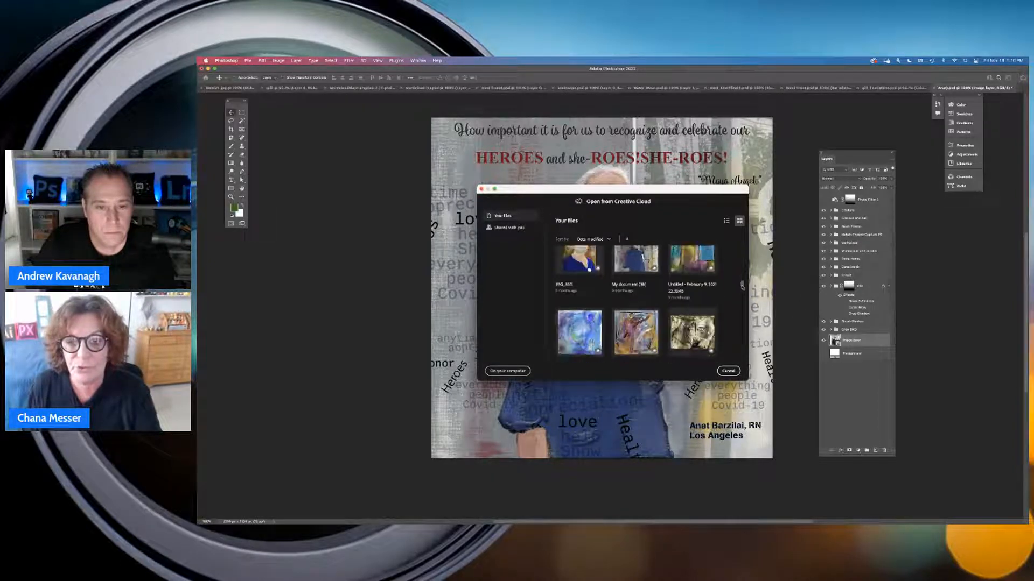
left_click_drag(742, 286, 743, 286)
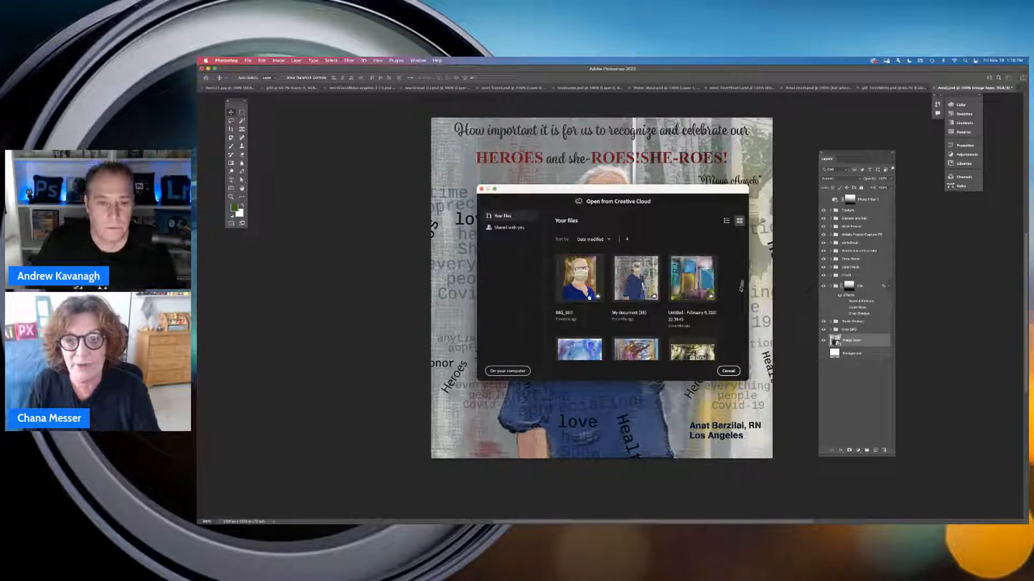
left_click(482, 190)
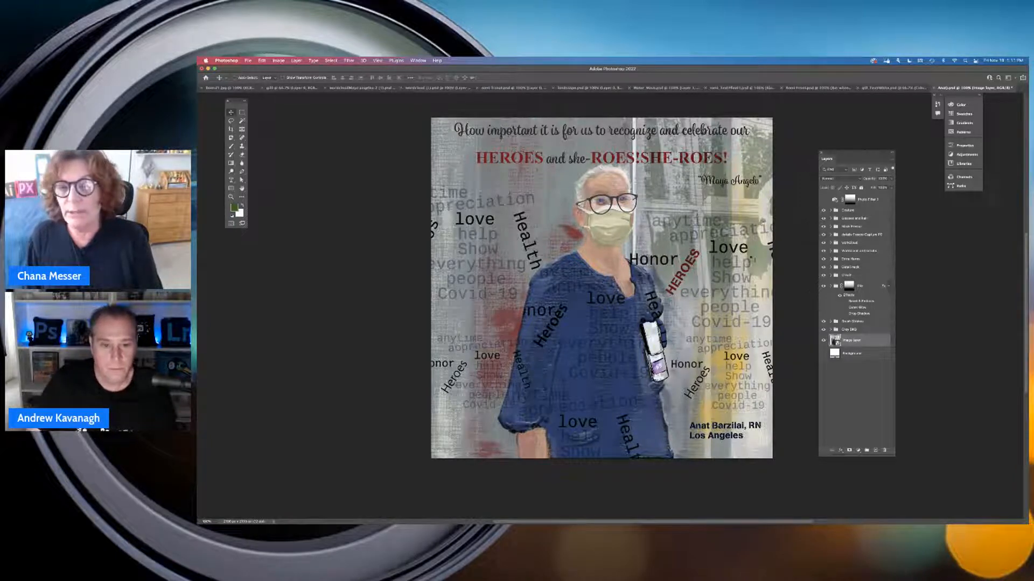
View Romi#1.jpg at 200% and drag an Object Selection box around the woman
left_click_drag(830, 153, 820, 140)
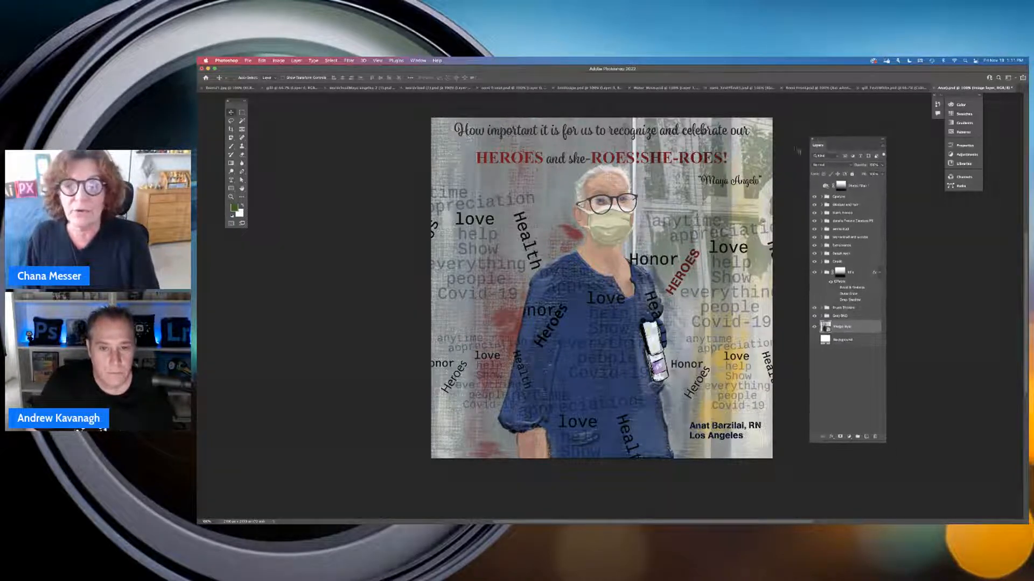
left_click(230, 88)
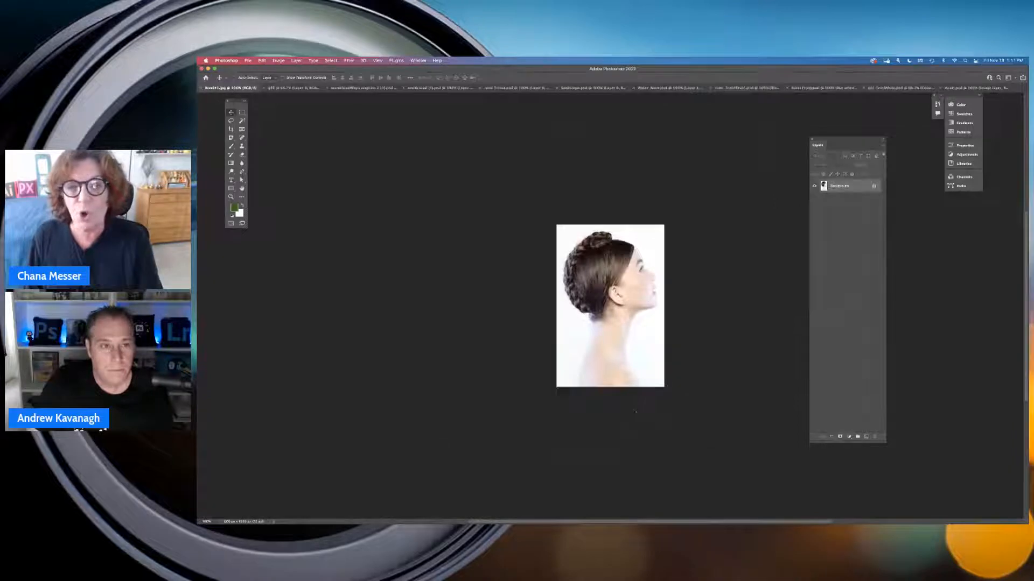
key("super+plus")
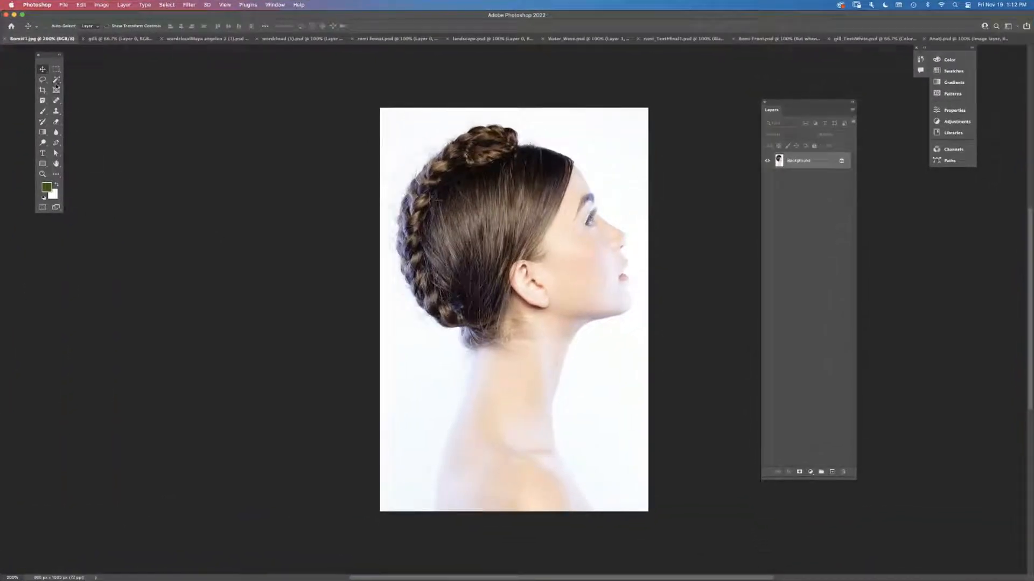
left_click(55, 79)
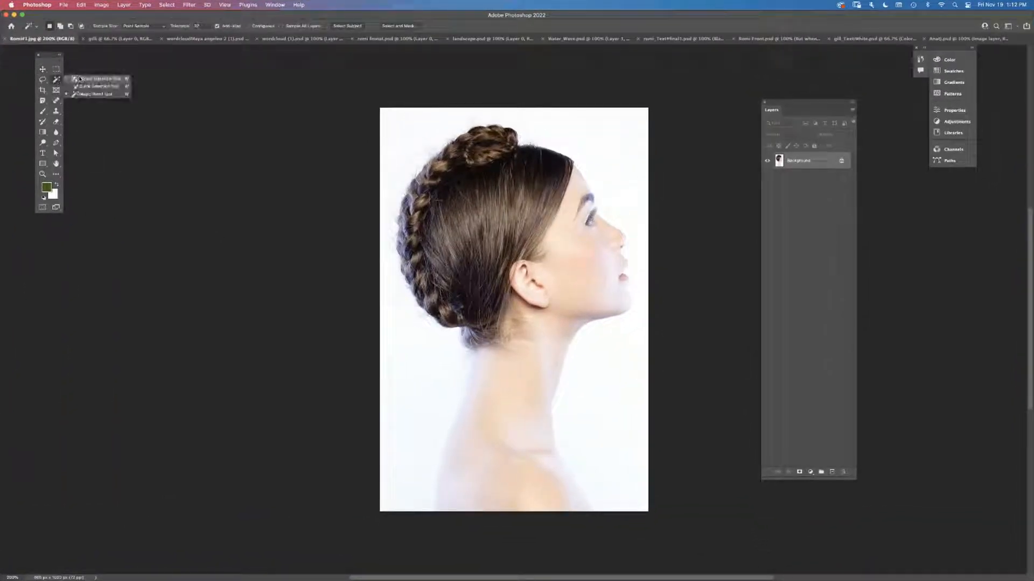
left_click(85, 80)
left_click_drag(378, 111, 654, 525)
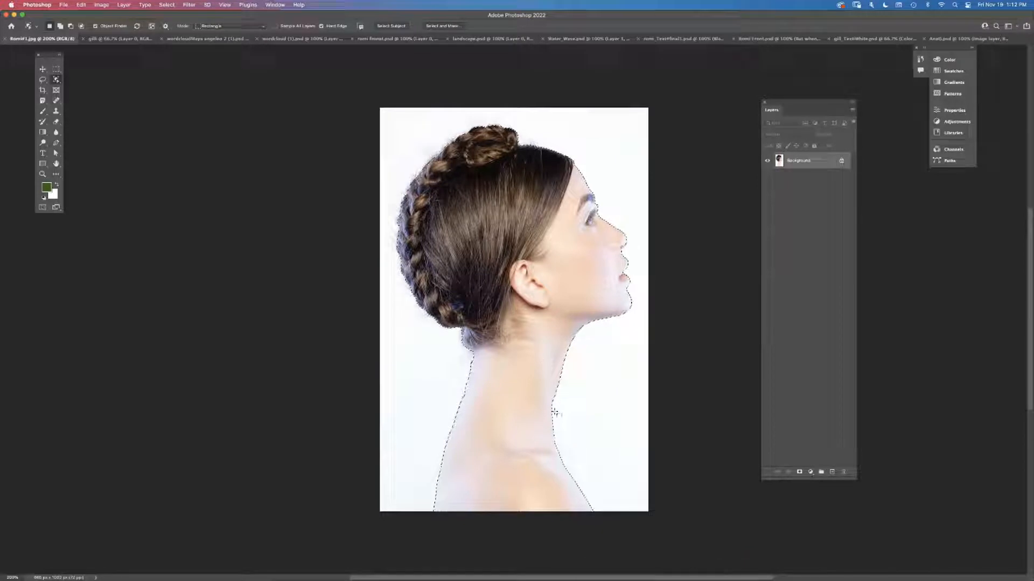
In Select and Mask, use Refine Hair, preview in Black & White, and output to a Layer Mask
left_click(444, 26)
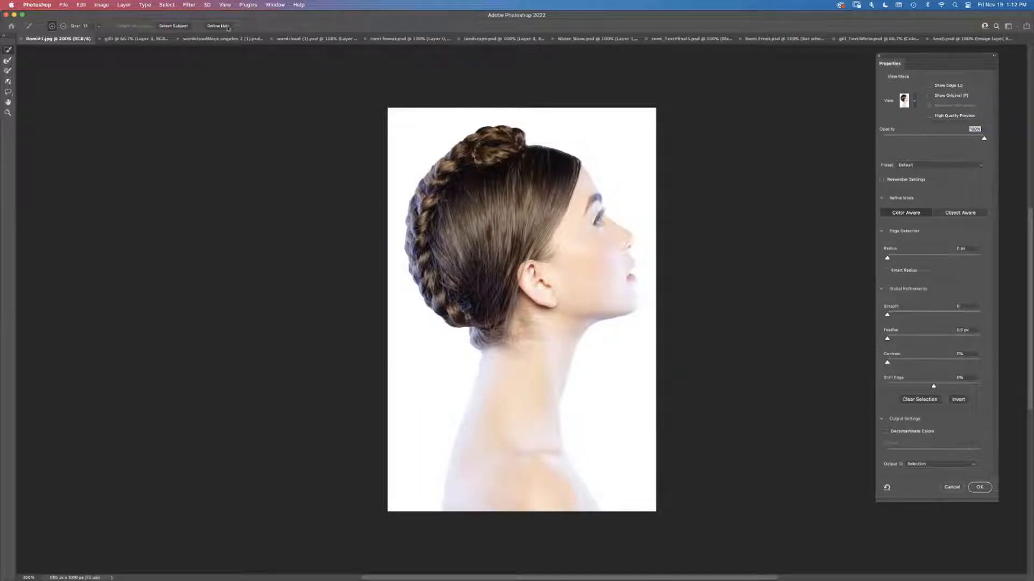
left_click(218, 26)
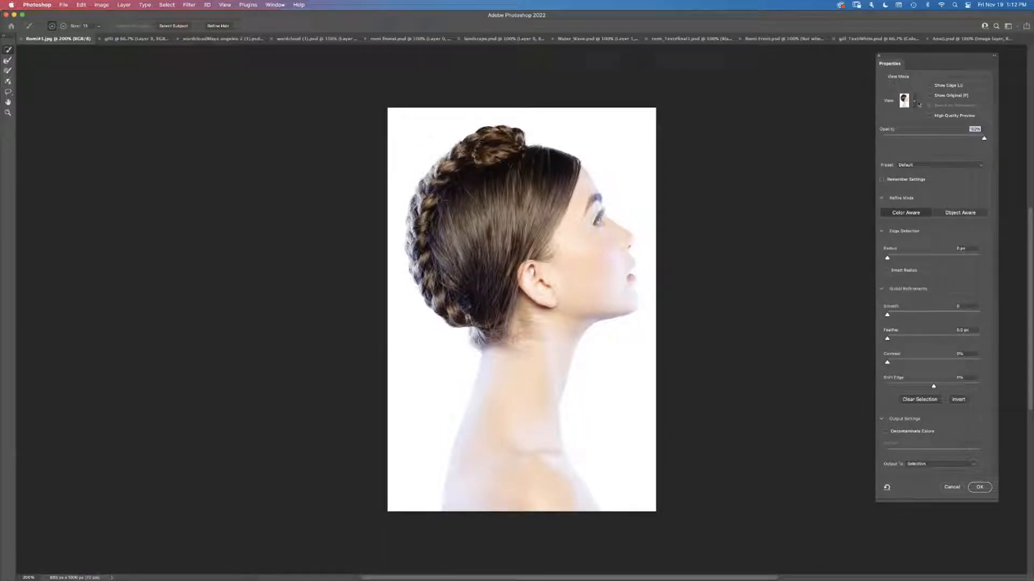
left_click(913, 102)
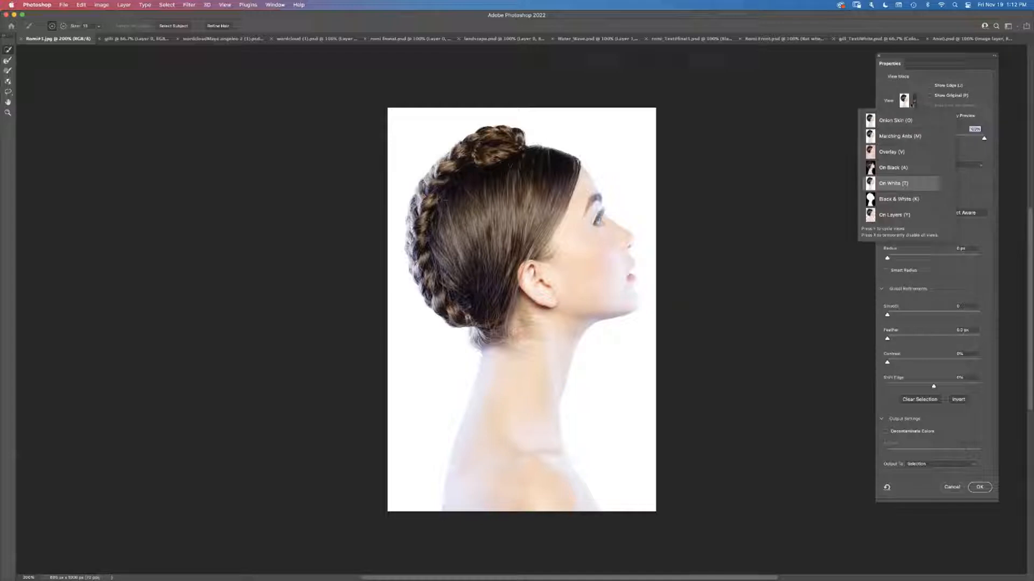
left_click(880, 170)
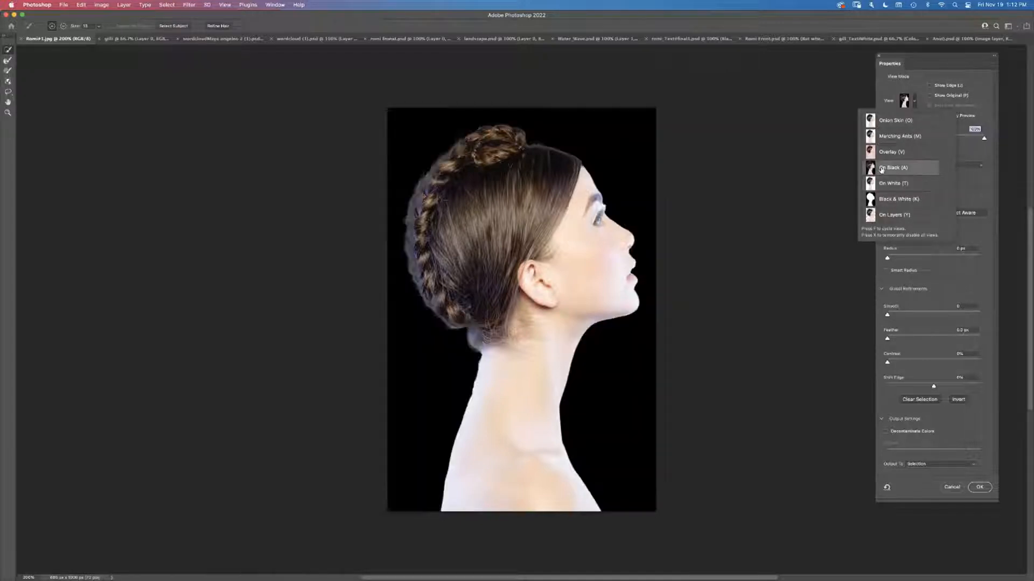
left_click(886, 200)
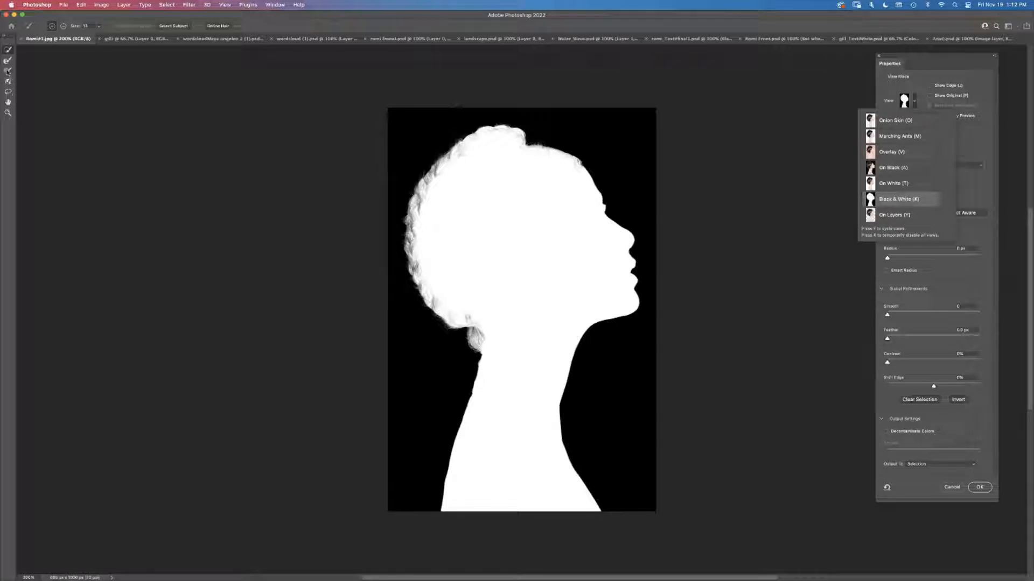
left_click(8, 81)
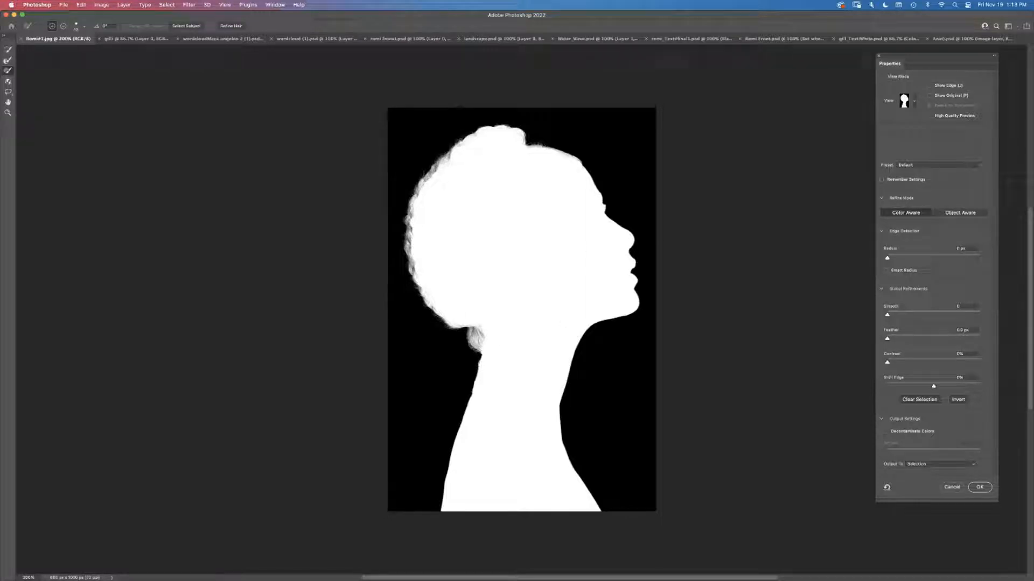
left_click(927, 465)
left_click(920, 473)
left_click(977, 488)
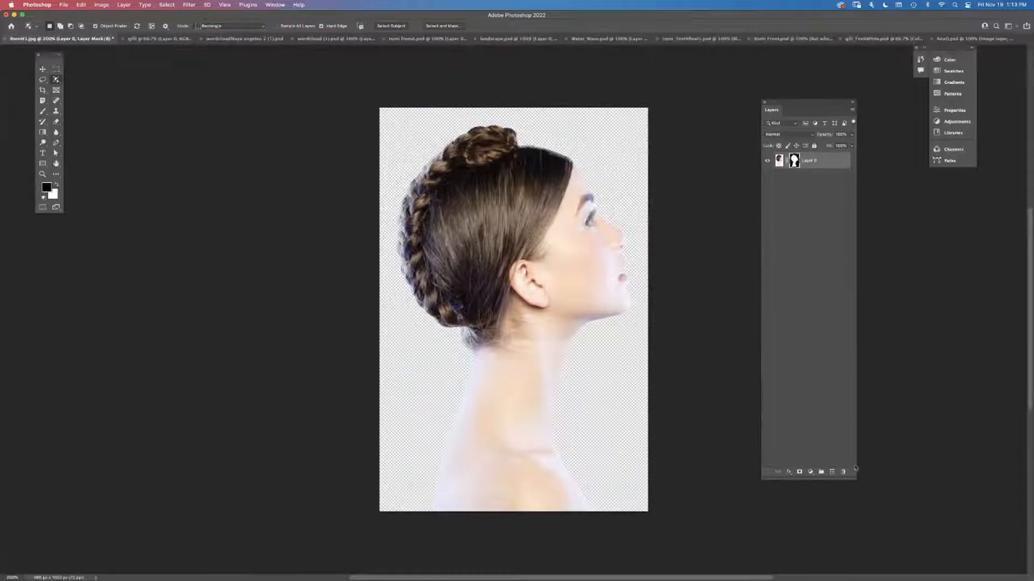
Rename Layer 0 to Girl, then switch targeting between its mask and the photo
double_click(809, 160)
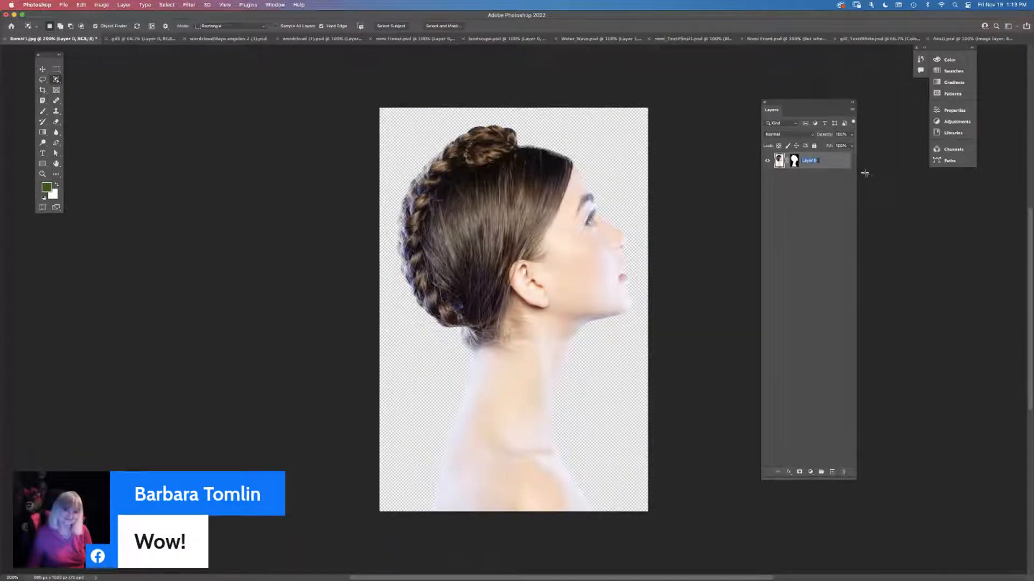
type("Iir")
type("l")
key("Return")
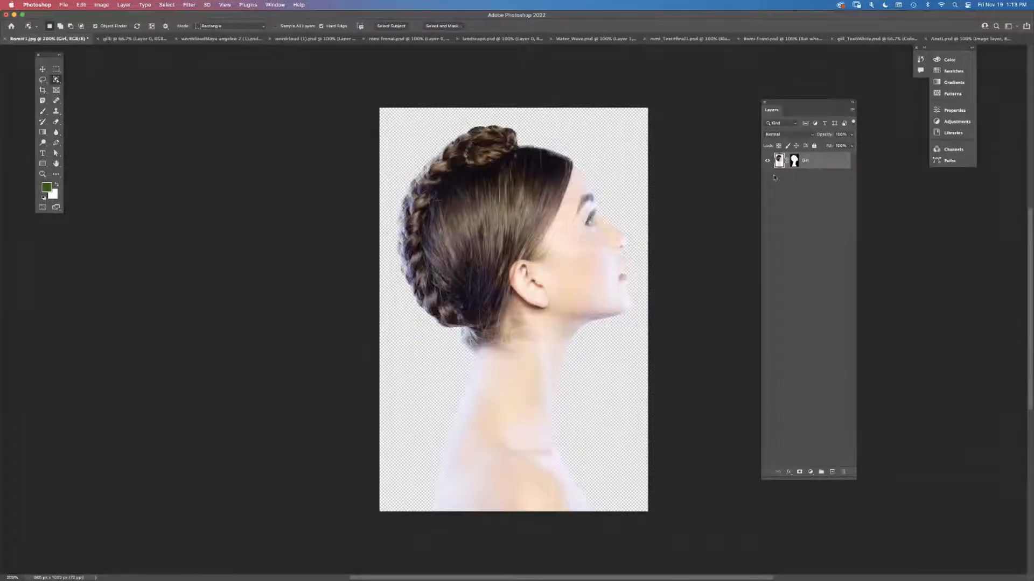
left_click(794, 160)
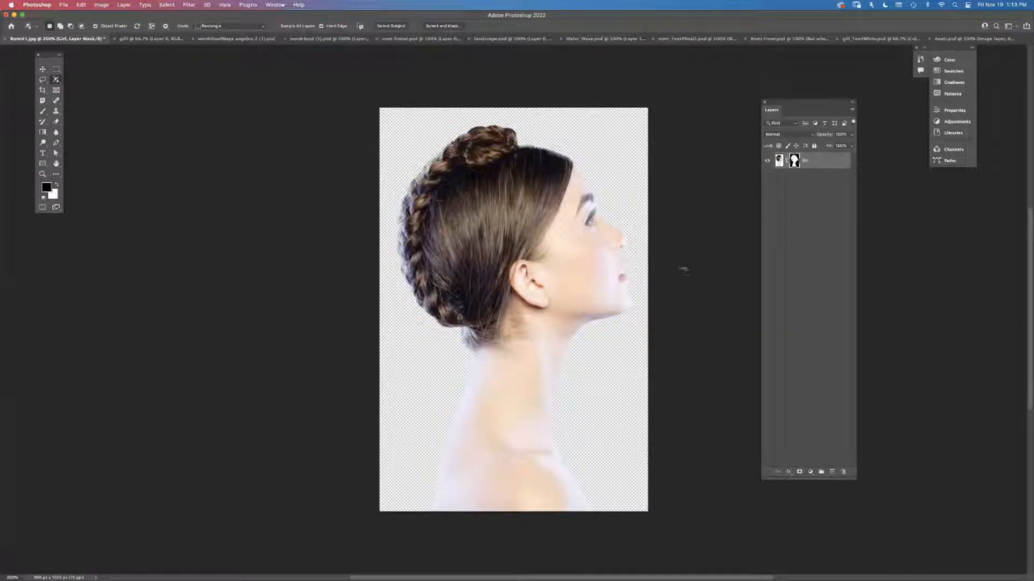
left_click(780, 162)
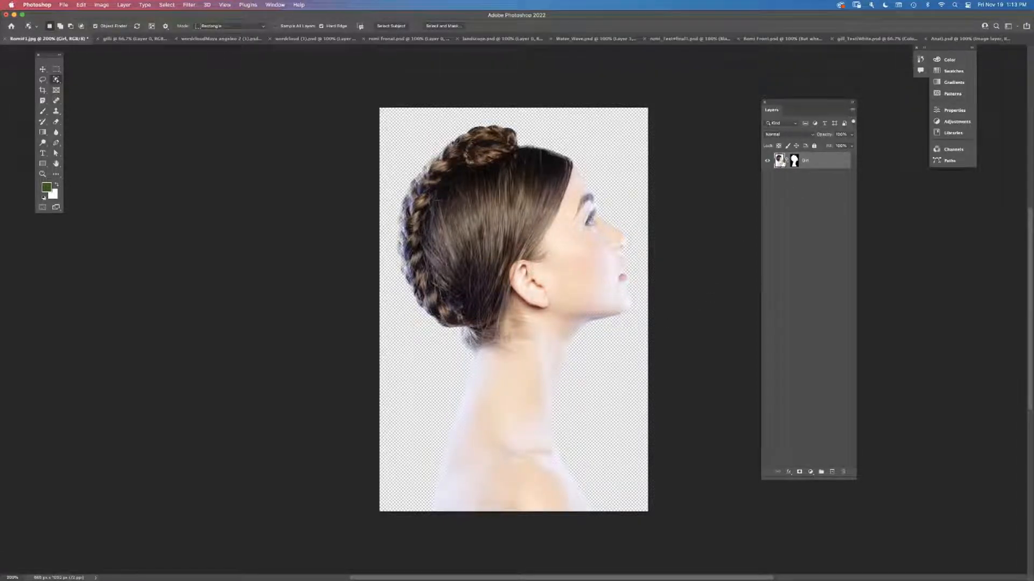
Duplicate the image as Girl_DMask and view the copy at 200%
left_click(101, 5)
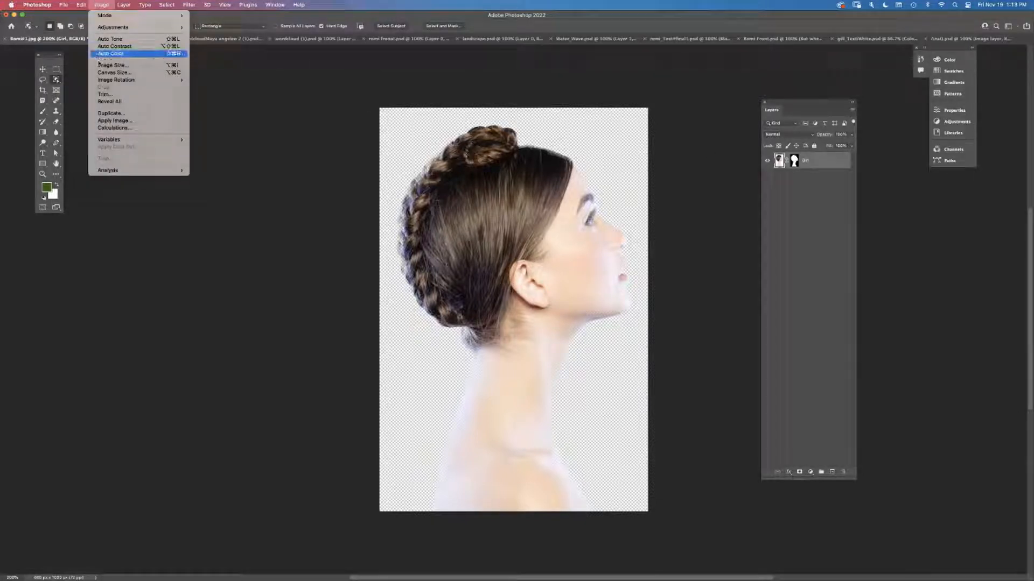
left_click(111, 113)
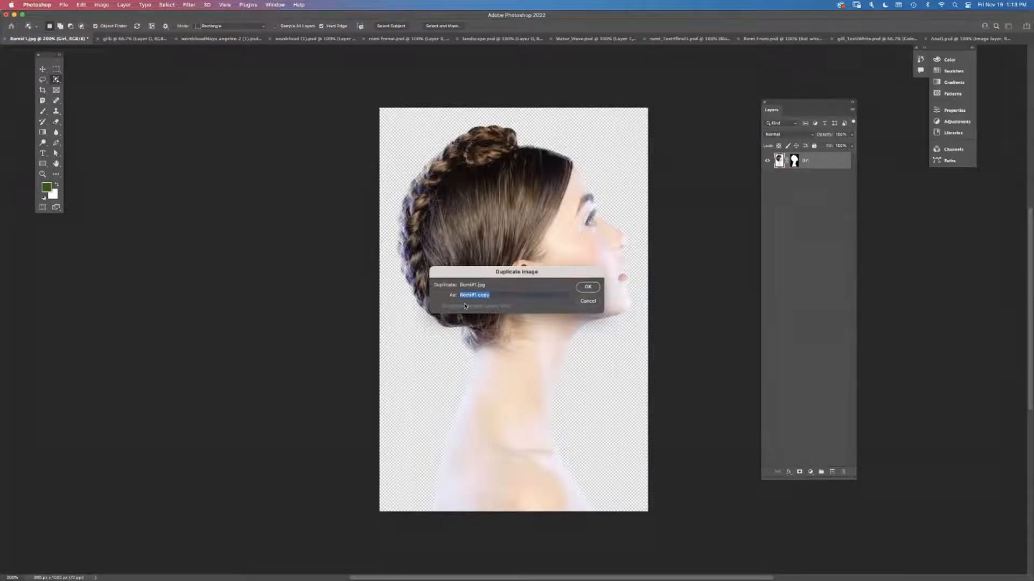
type("Girl ")
type("DMask")
left_click(586, 291)
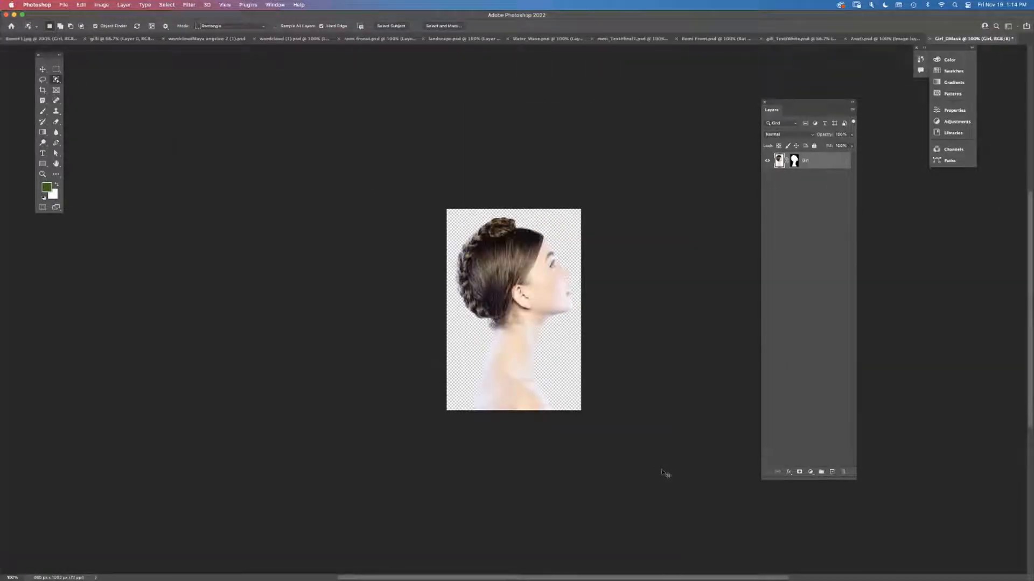
key("super+plus")
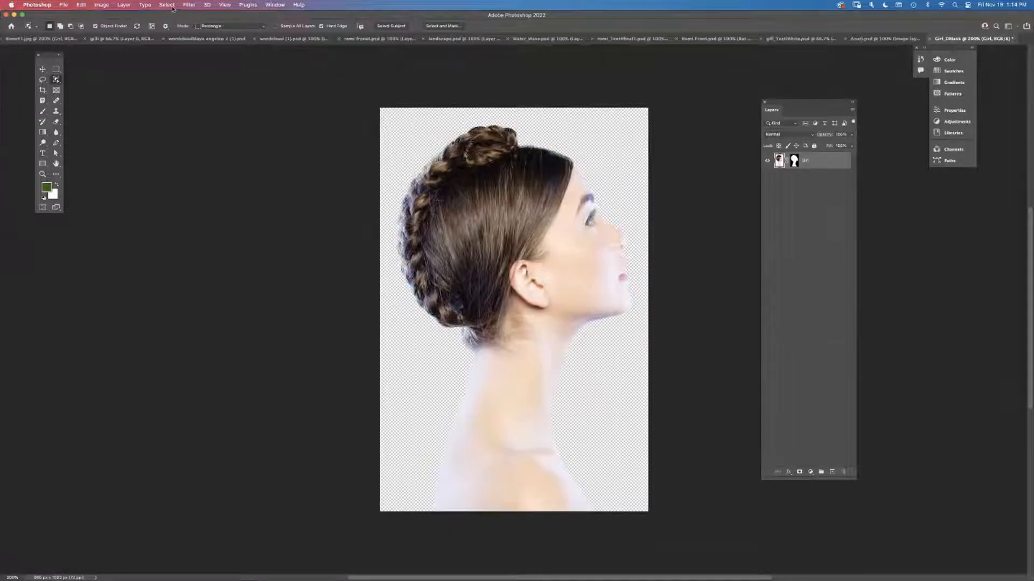
Convert the Girl layer for Smart Filters, then browse the Filter and Image > Adjustments menus
left_click(189, 4)
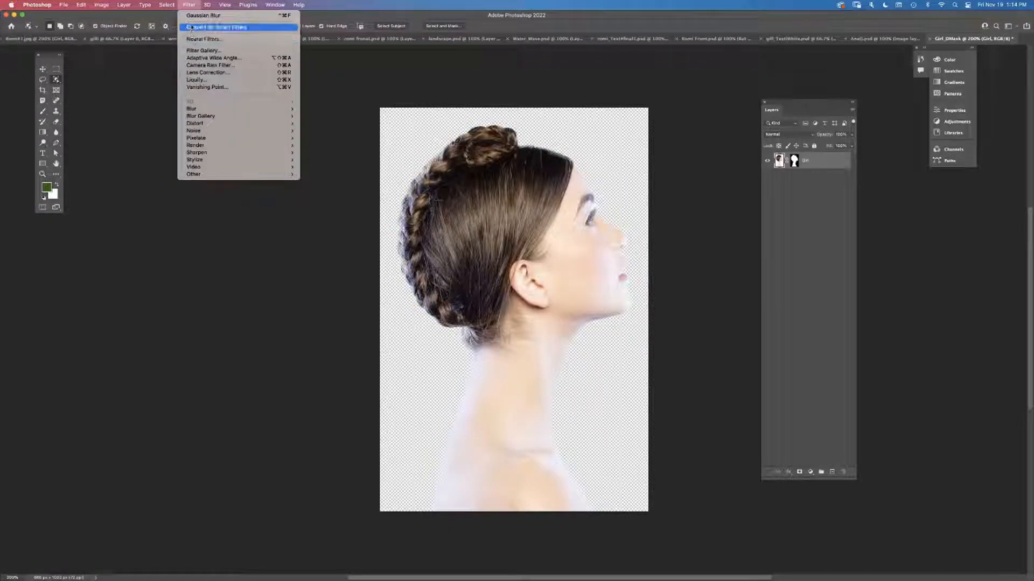
left_click(191, 28)
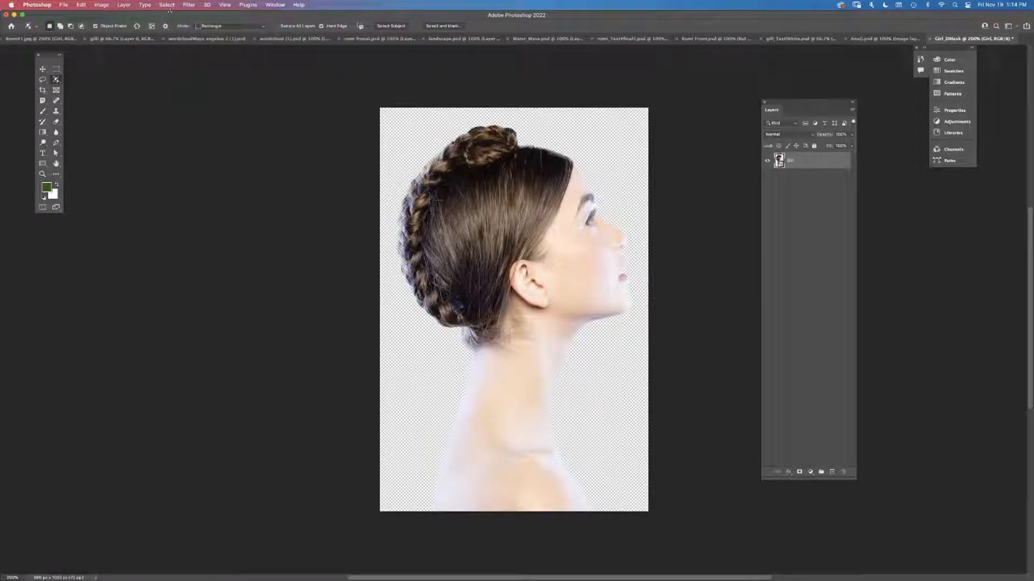
left_click(189, 5)
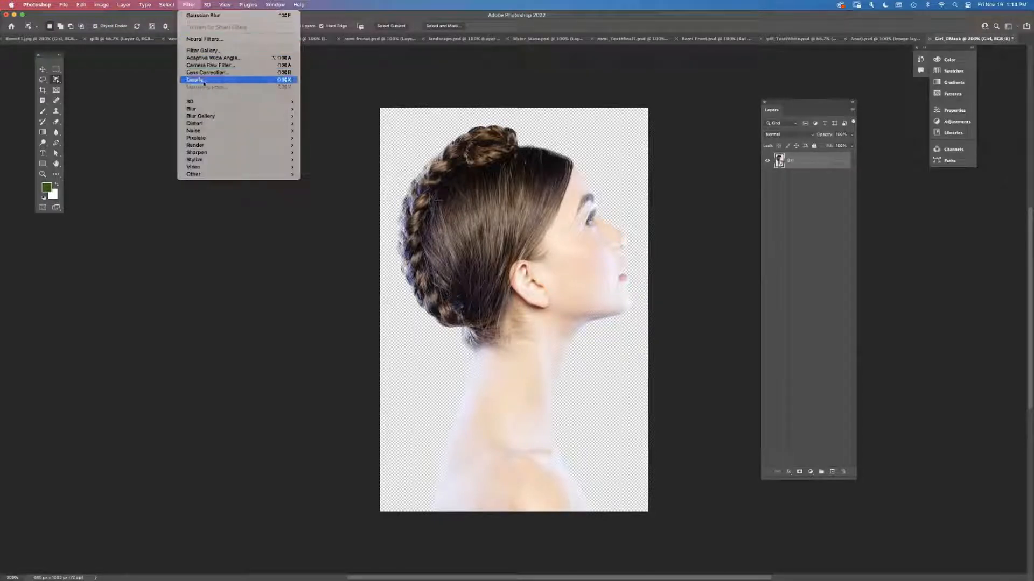
mouse_move(205, 109)
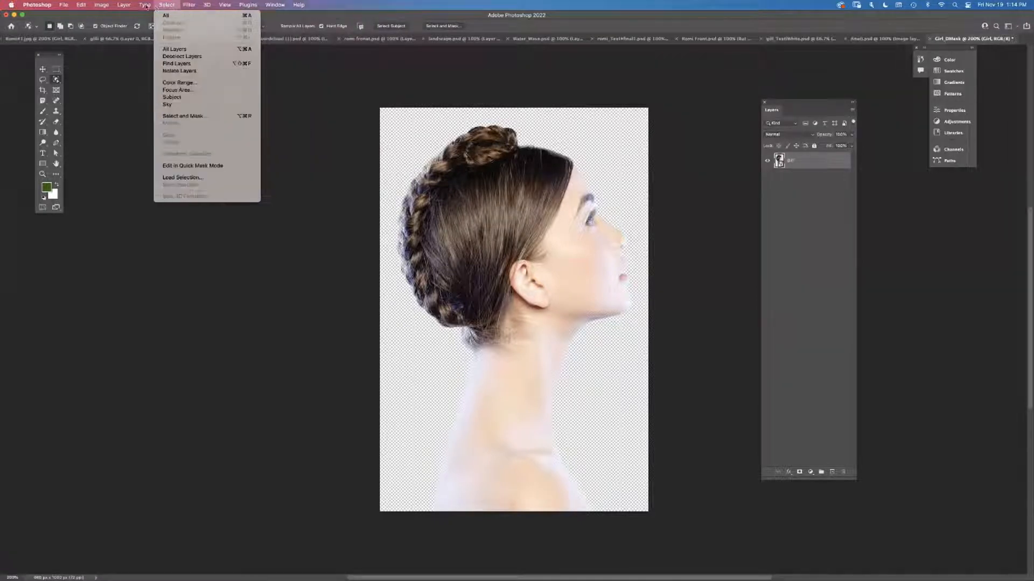
mouse_move(99, 4)
mouse_move(114, 27)
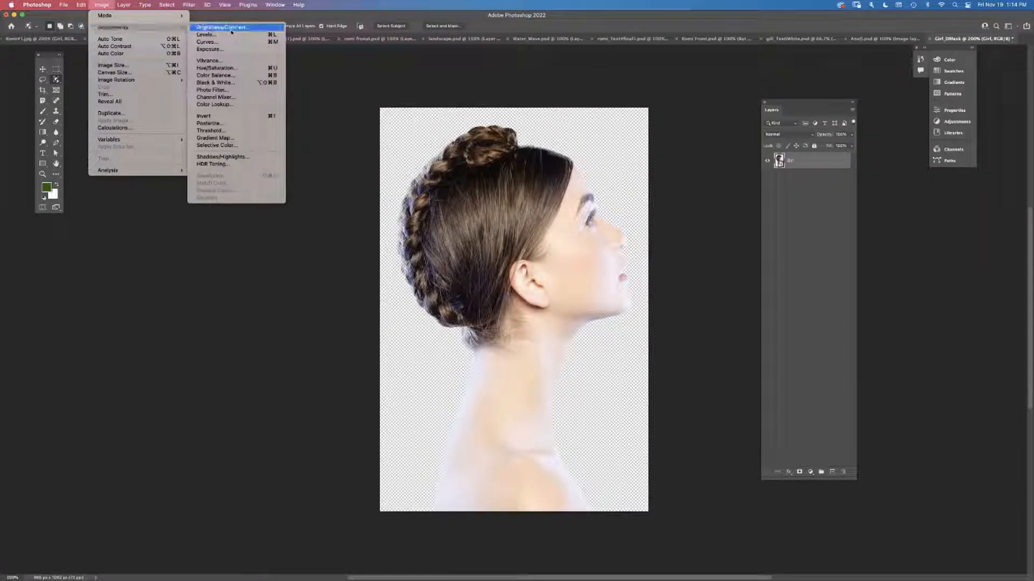
Apply a Black & White adjustment with the Maximum Black preset to the Girl smart object
left_click(233, 88)
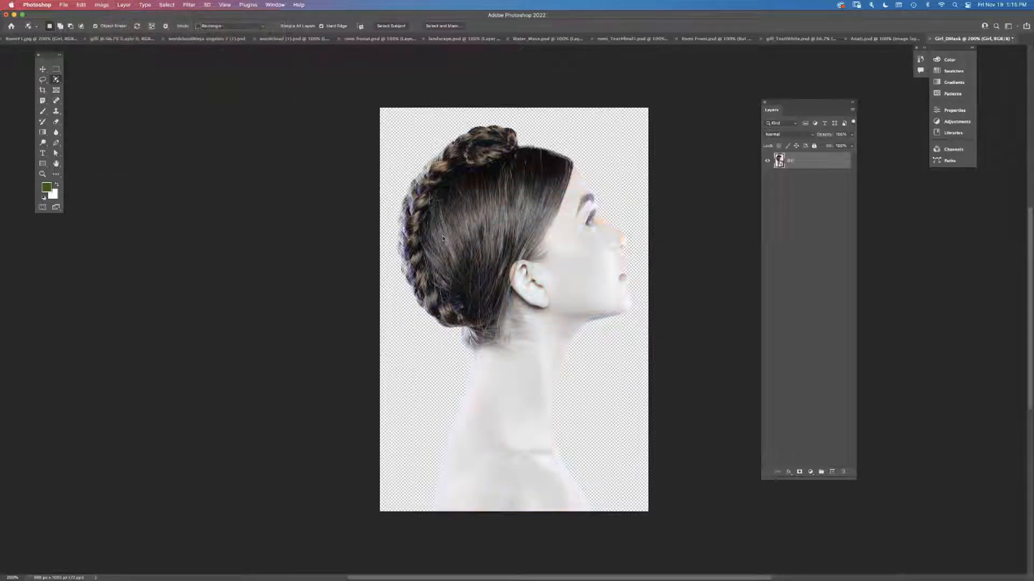
left_click_drag(500, 132, 683, 108)
left_click(677, 123)
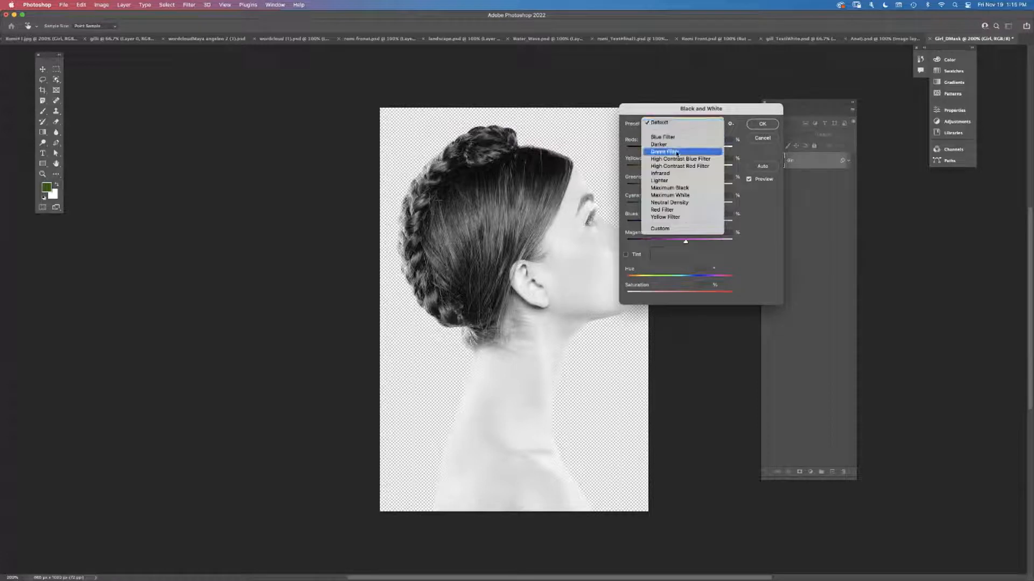
left_click(670, 188)
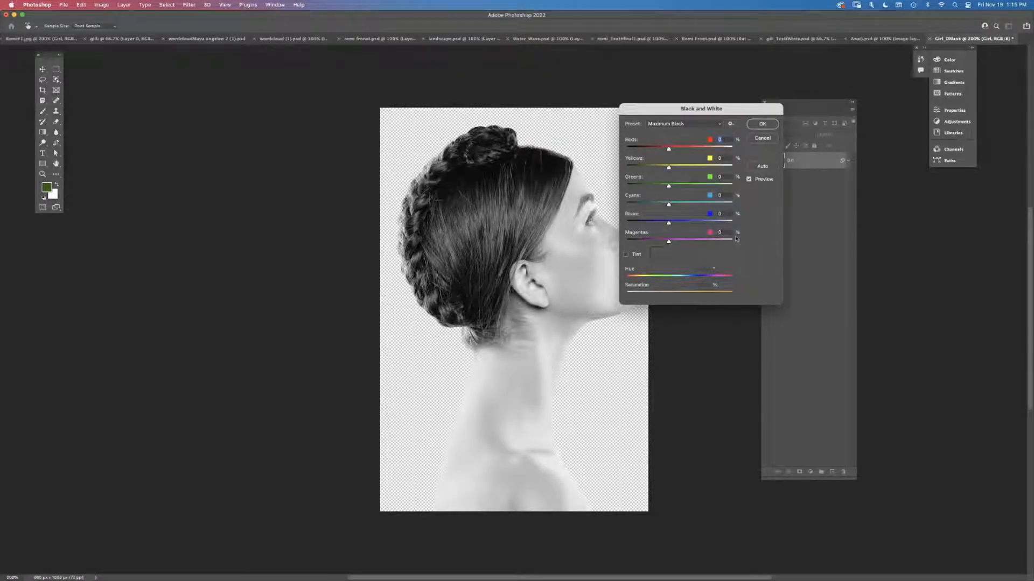
left_click(756, 128)
key("w")
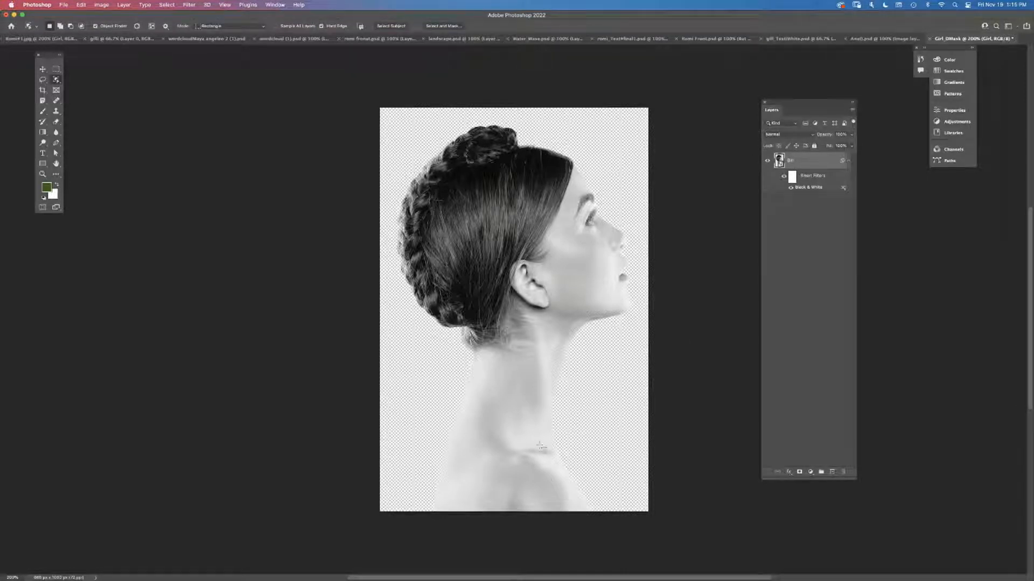
Add a Gaussian Blur smart filter with a radius of about 5 pixels
left_click(189, 4)
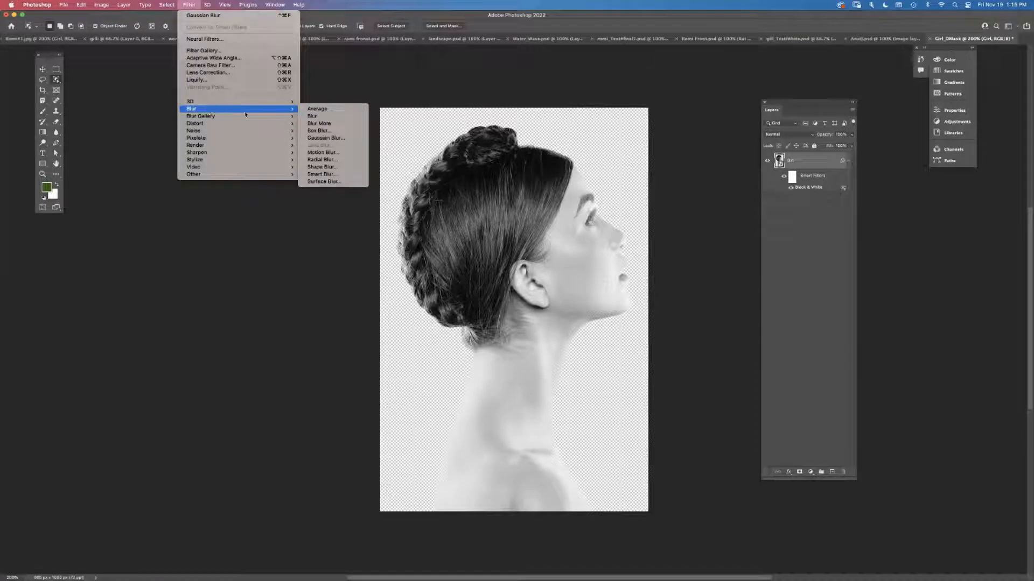
left_click(340, 139)
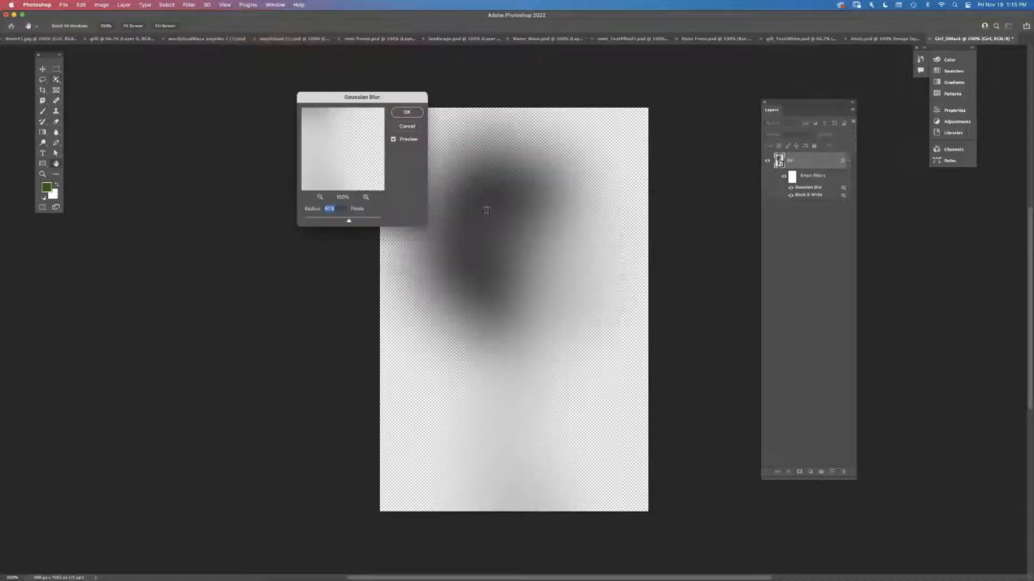
left_click_drag(349, 222, 325, 222)
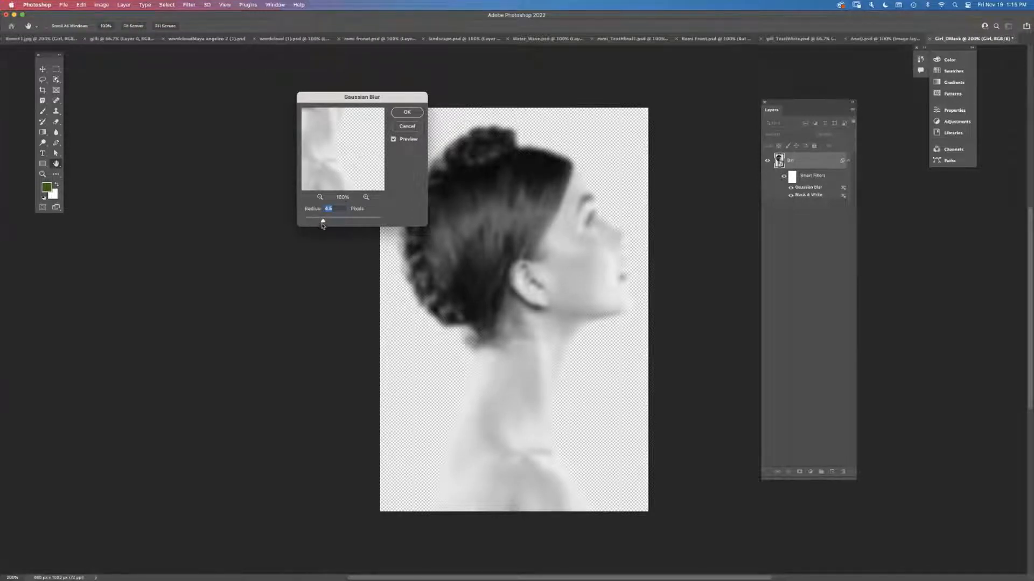
left_click_drag(320, 222, 318, 222)
left_click_drag(321, 223, 326, 221)
left_click(408, 113)
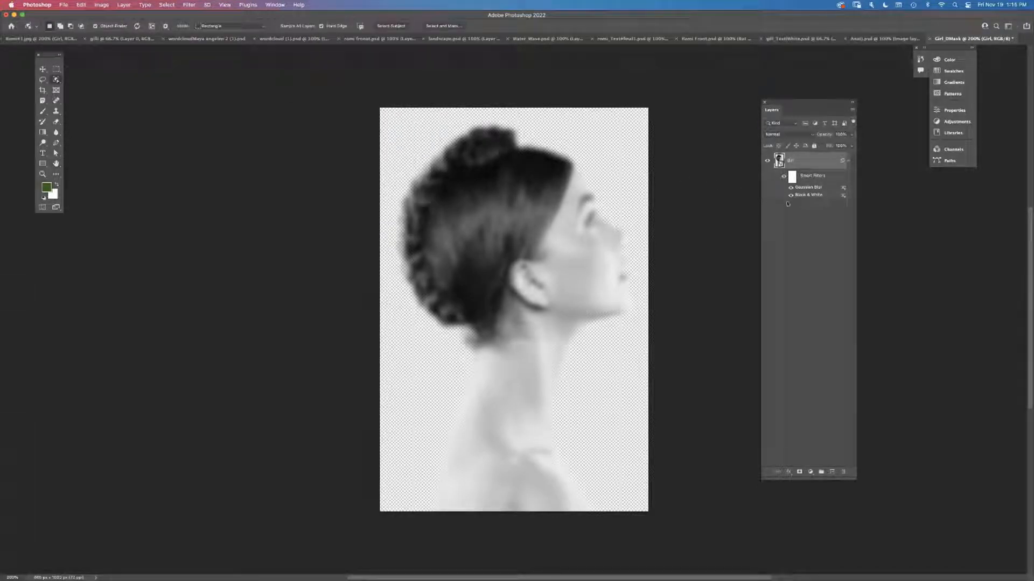
Add a Brightness/Contrast adjustment layer and raise its Brightness
left_click(810, 472)
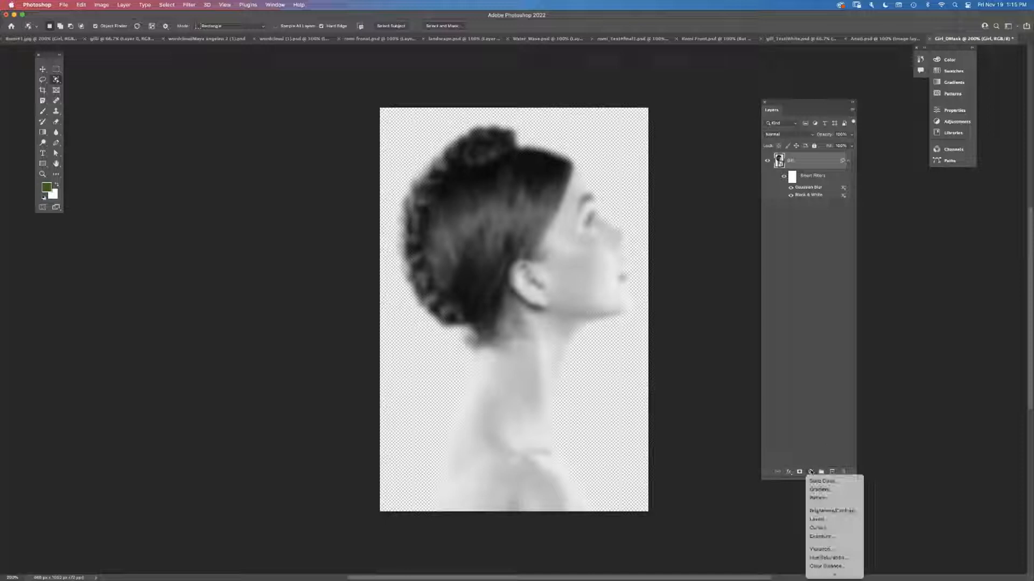
left_click(827, 511)
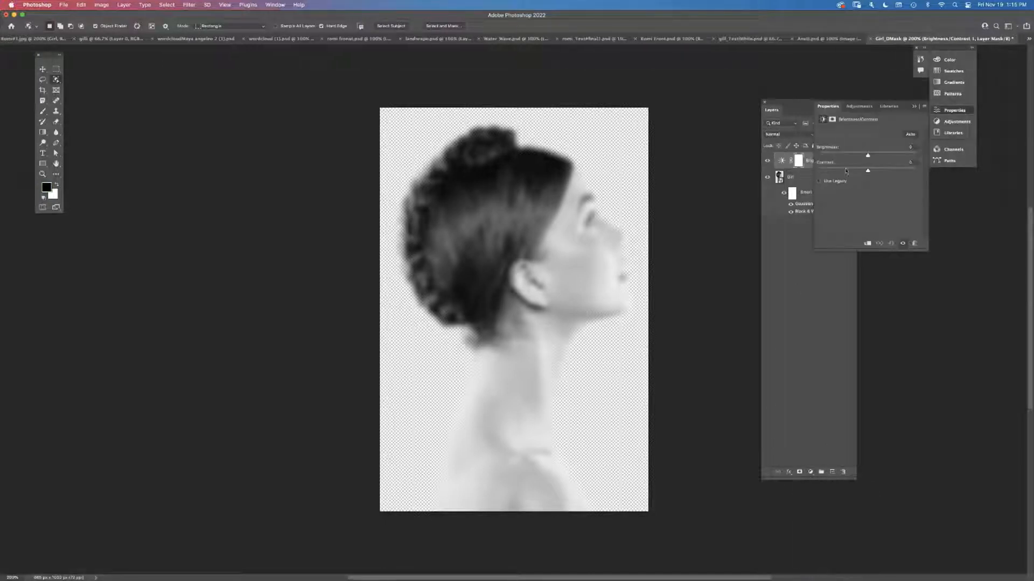
mouse_move(867, 155)
left_mouse_down()
mouse_move(848, 157)
mouse_move(859, 171)
left_mouse_up()
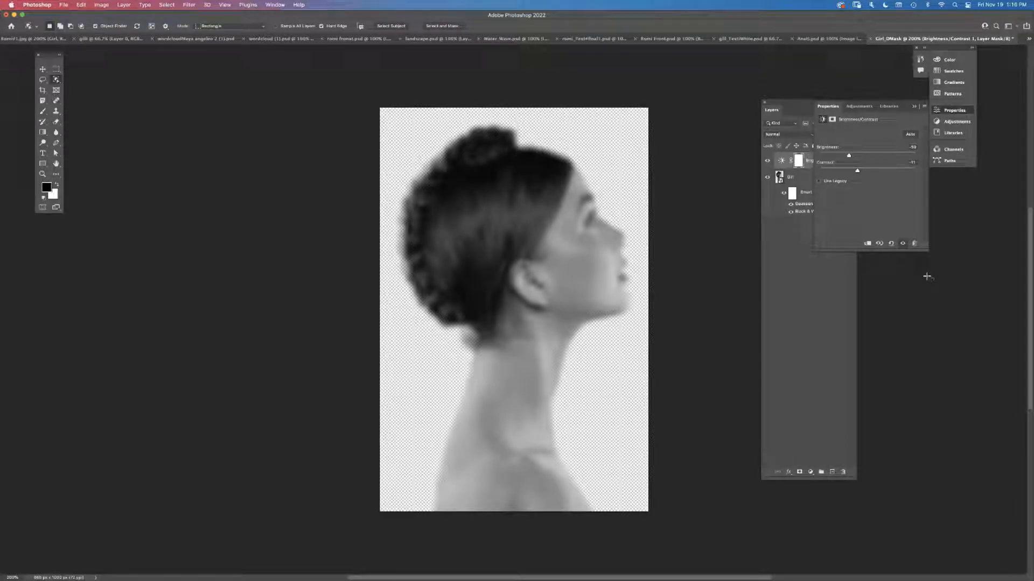
Add a layer mask to Girl and paint black at the nape with a 60 px brush
left_click(797, 180)
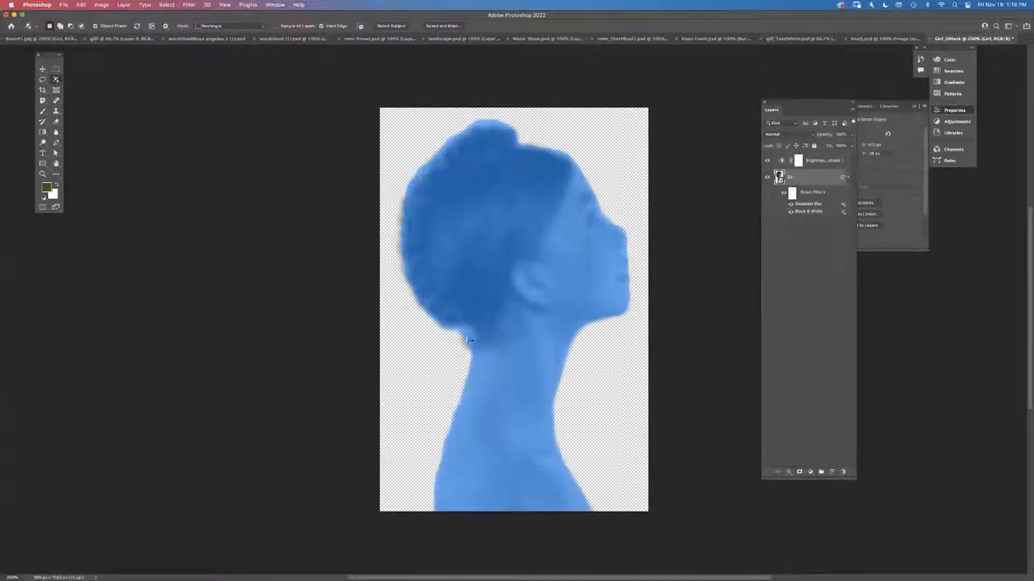
left_click(800, 472)
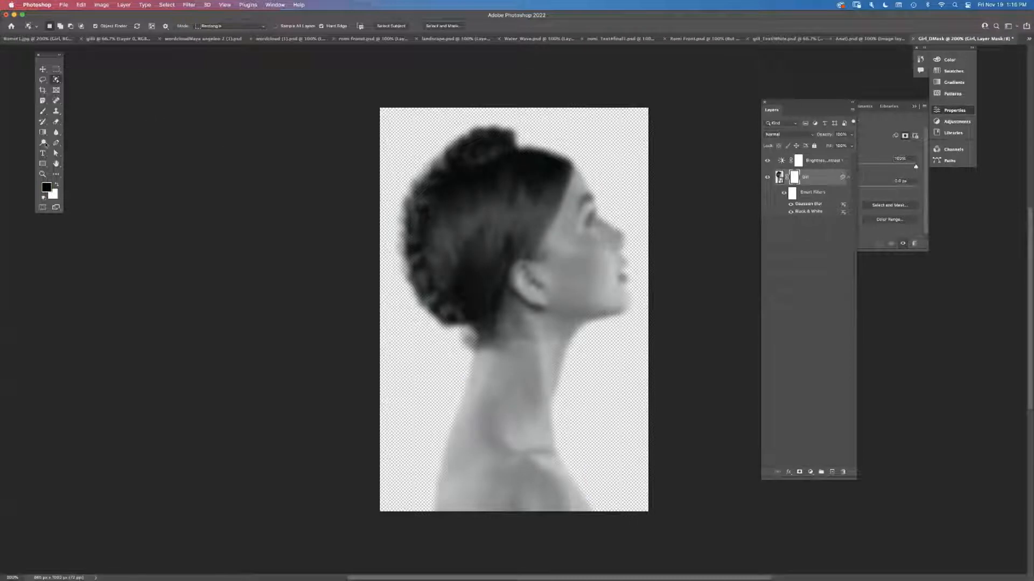
left_click(42, 112)
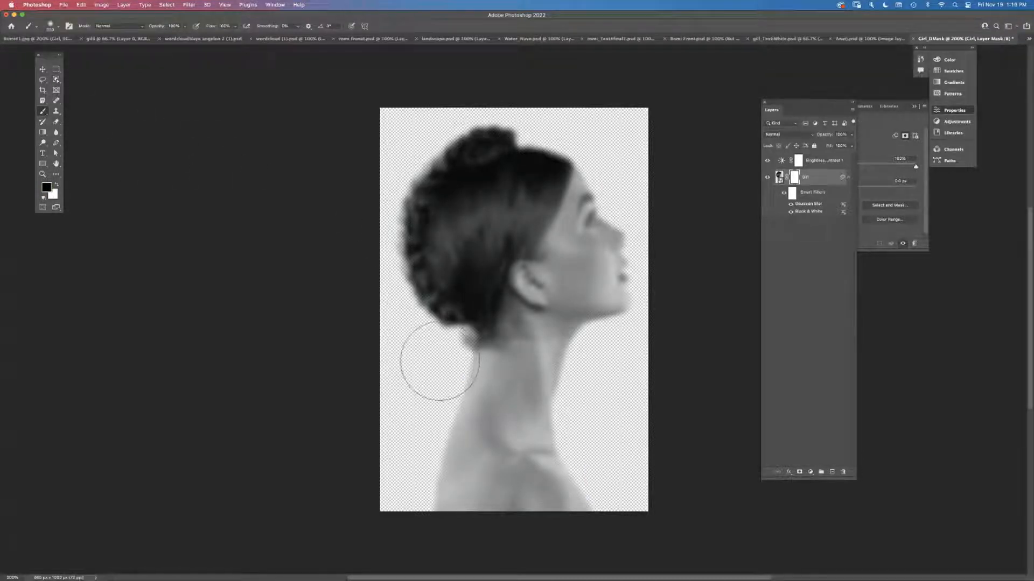
key("bracketleft")
key("bracketleft")
key("bracketleft")
key("bracketleft")
key("bracketleft")
key("bracketleft")
key("bracketleft")
key("bracketleft")
key("bracketleft")
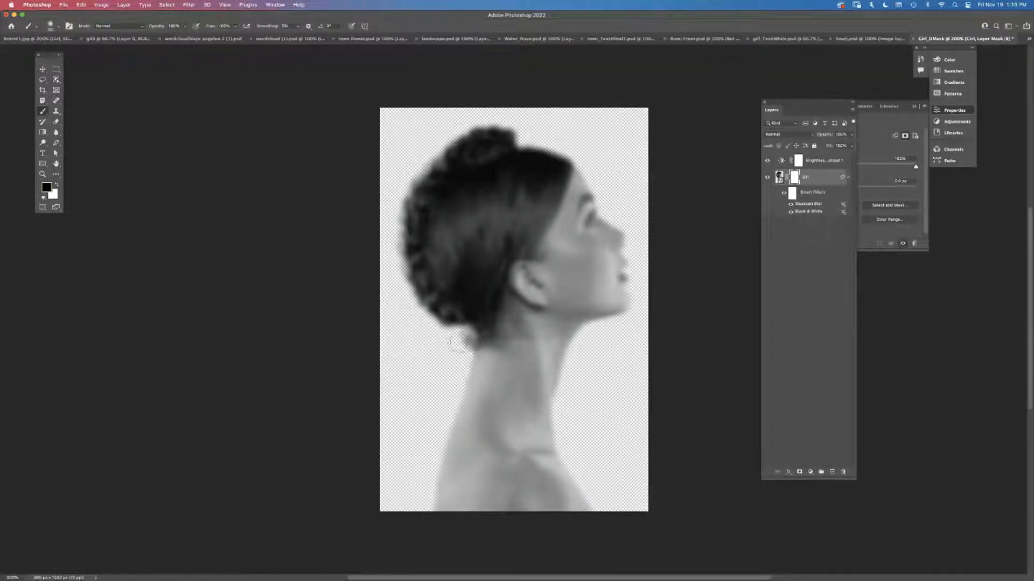
mouse_move(459, 346)
left_mouse_down()
mouse_move(466, 336)
mouse_move(471, 345)
mouse_move(458, 341)
left_mouse_up()
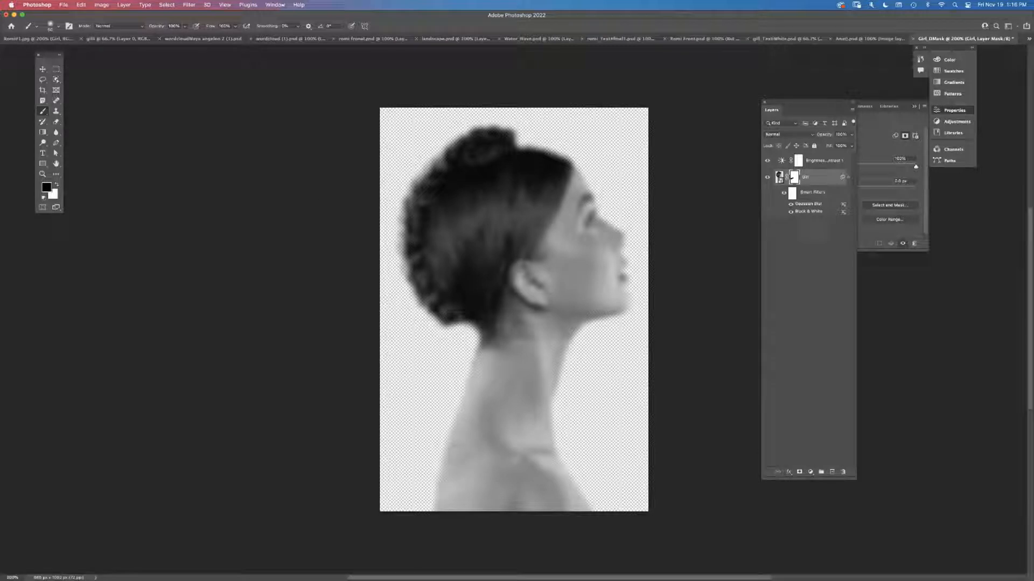
Save the portrait as Portrait1_Dmap.psd in the Preso folder, replacing the existing file, then close it
left_click(64, 5)
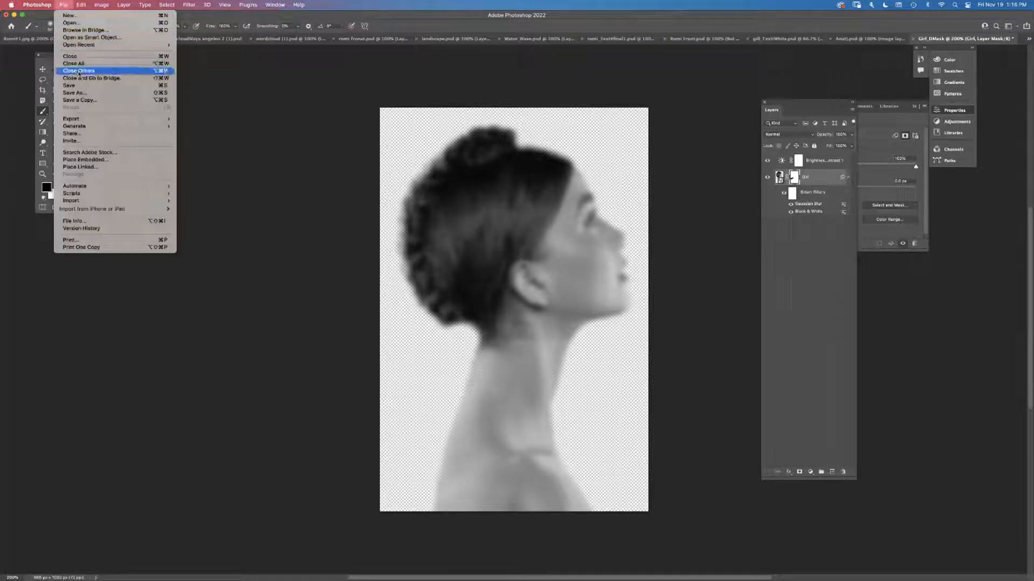
left_click(79, 94)
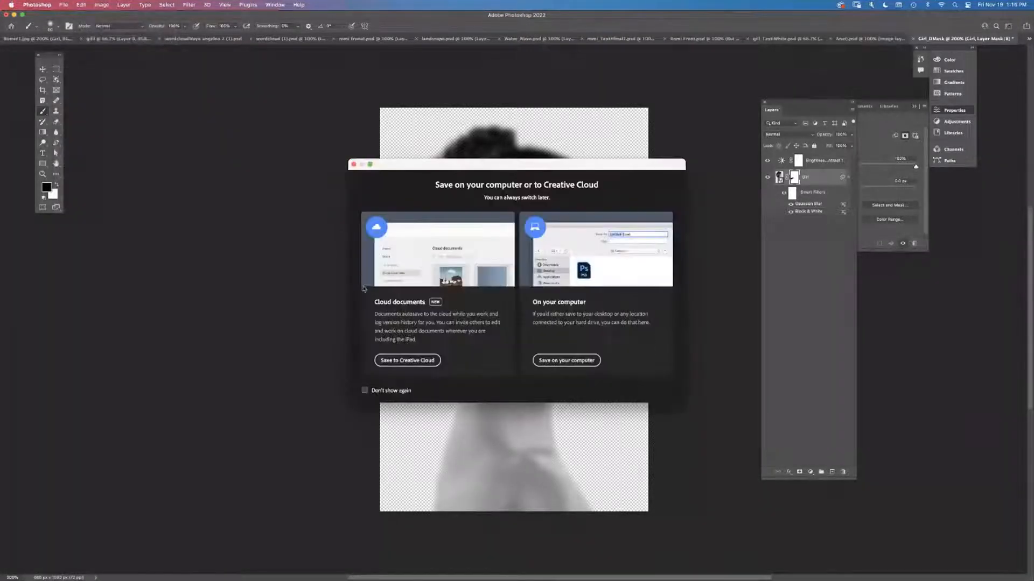
left_click(554, 366)
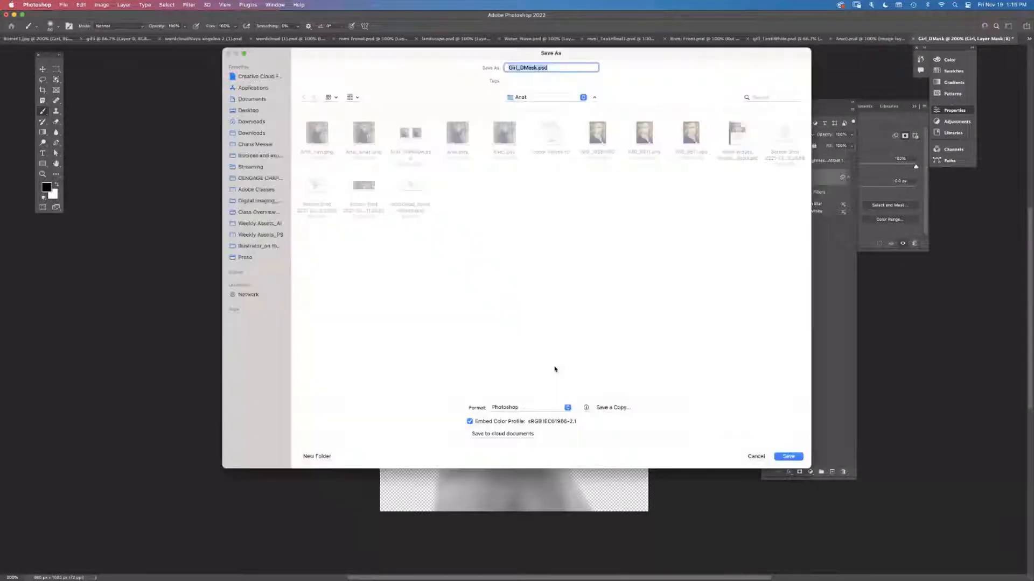
left_click(245, 256)
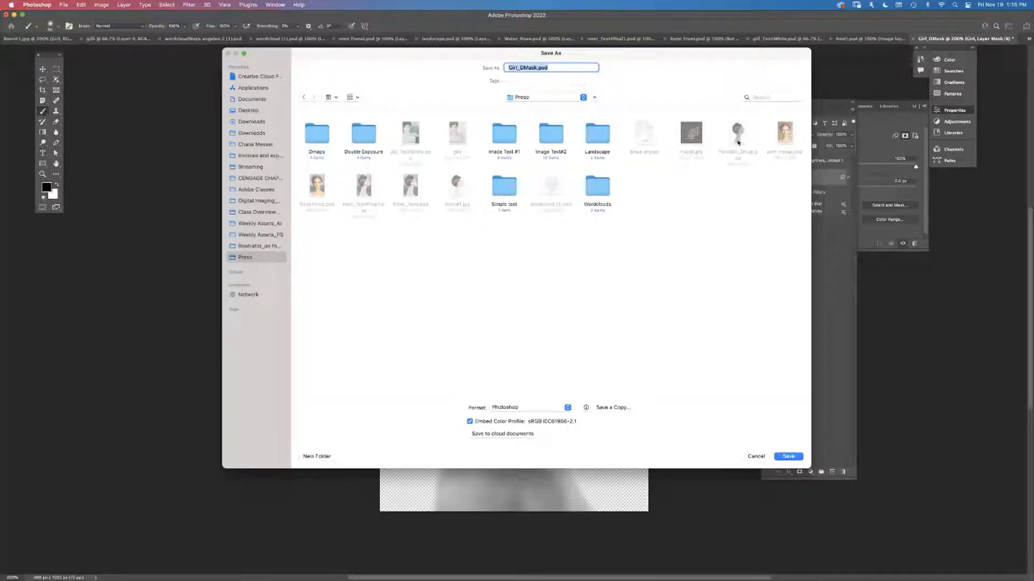
left_click(738, 141)
left_click(788, 456)
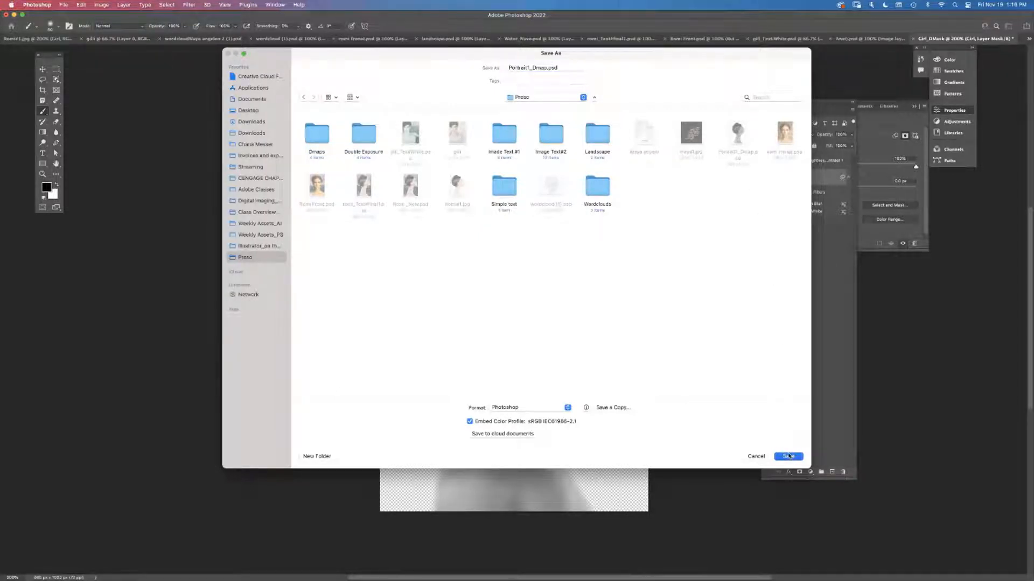
left_click(540, 299)
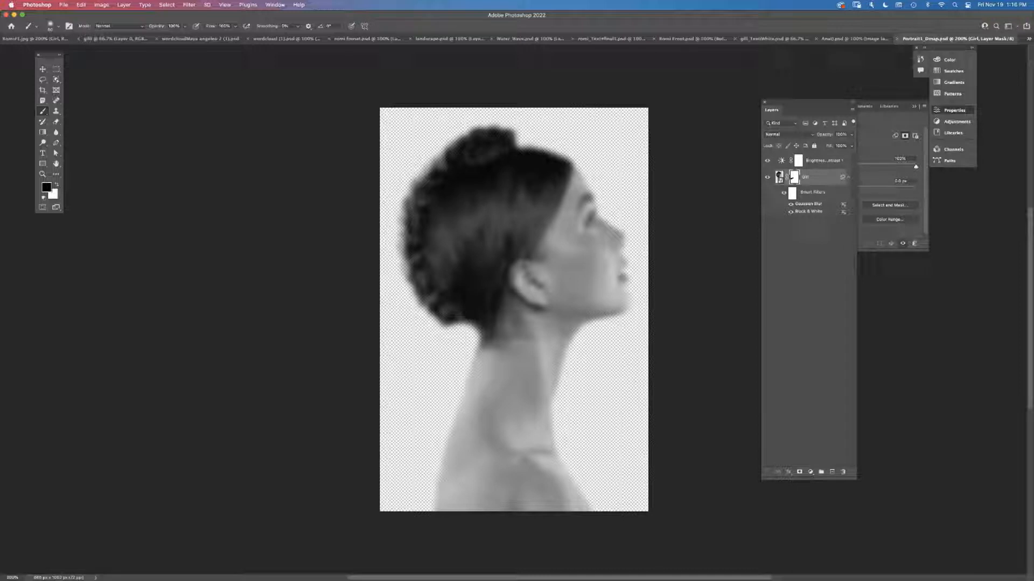
left_click(898, 39)
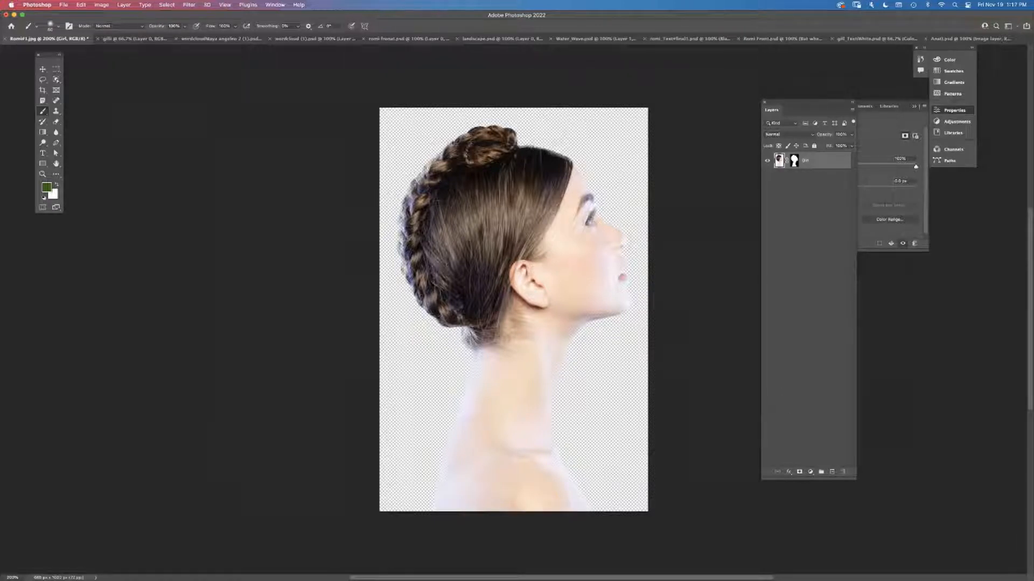
Select and copy the entire desert image from landscape.psd
left_click(483, 40)
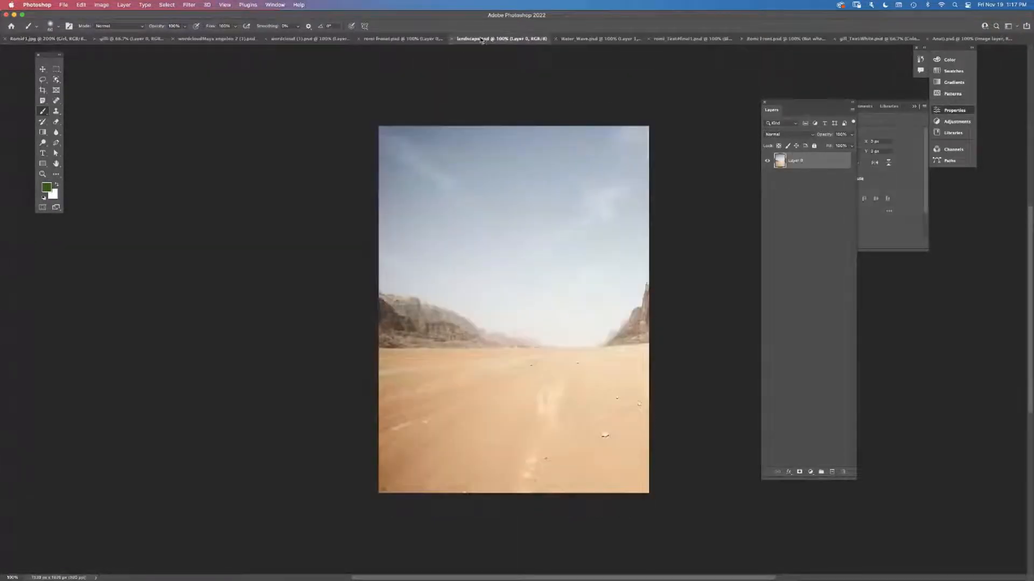
left_click(568, 38)
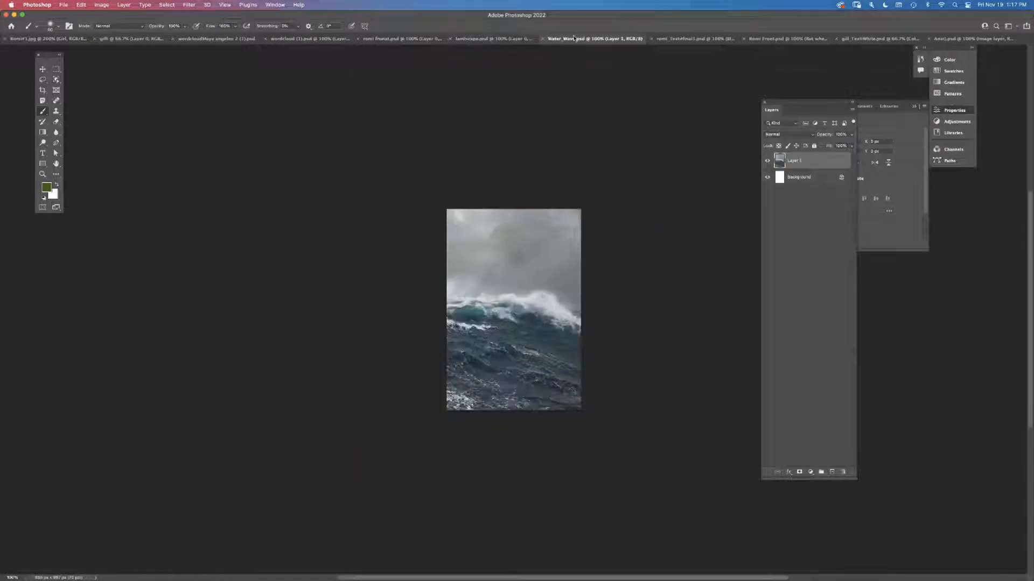
left_click(487, 39)
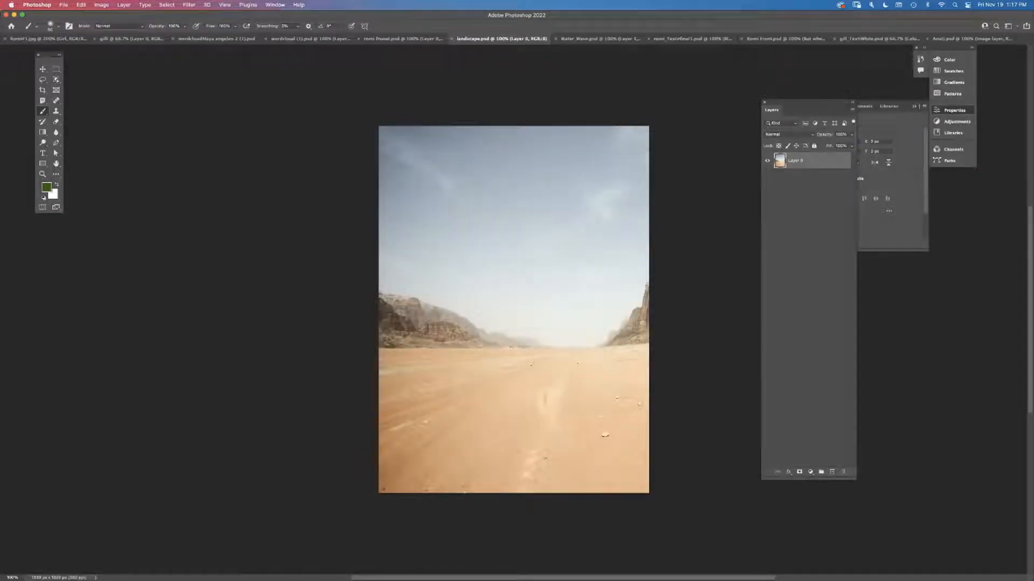
key("super+a")
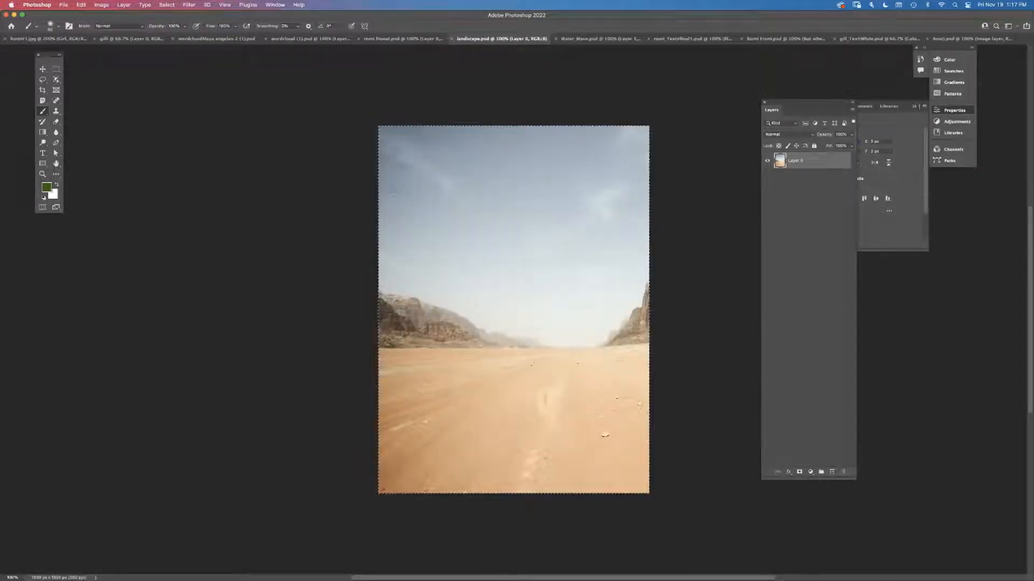
key("super+c")
left_click(59, 38)
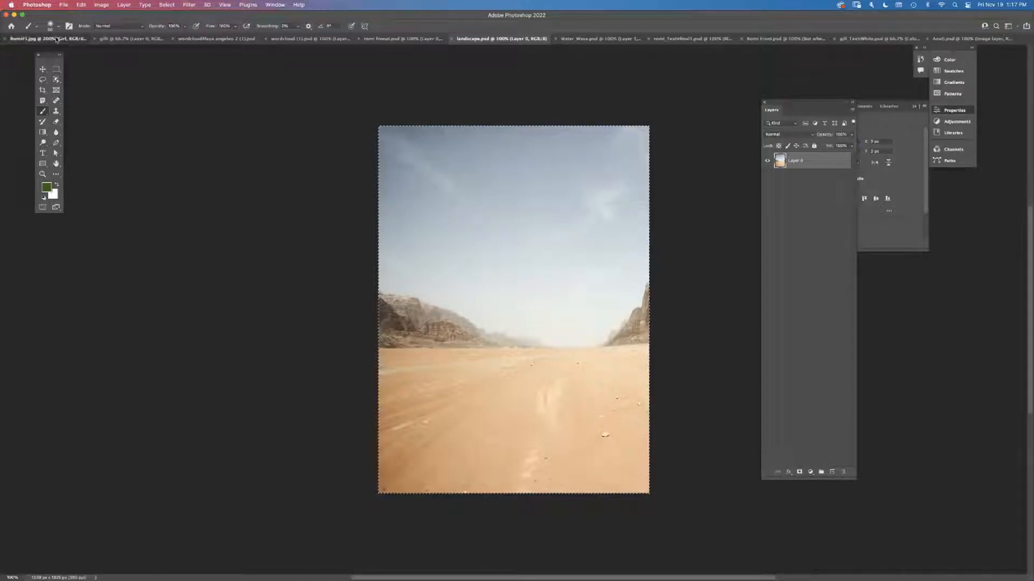
Paste the desert into the portrait as a new layer, convert it to a smart object and rename it sky
key("super+v")
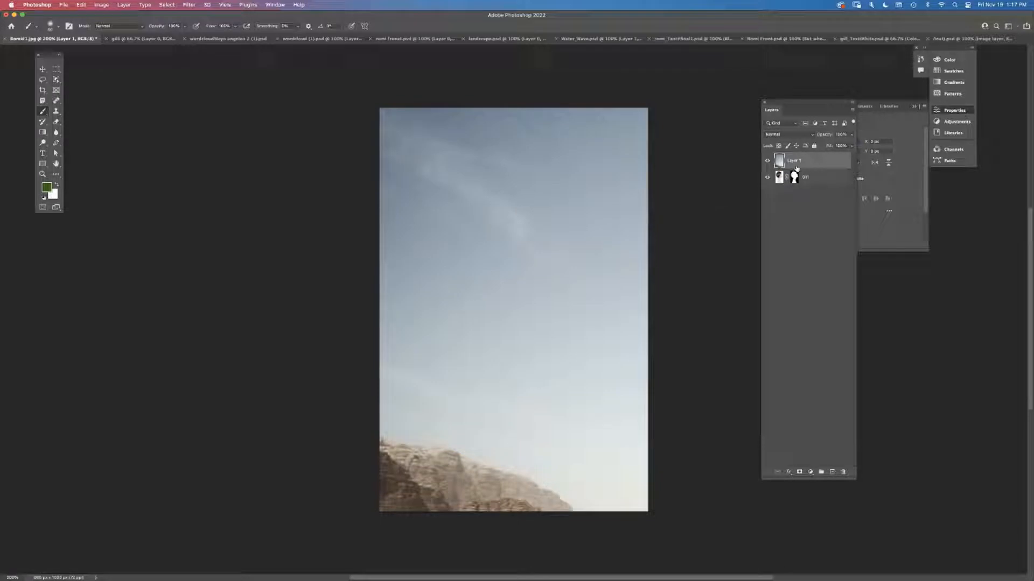
left_click(852, 110)
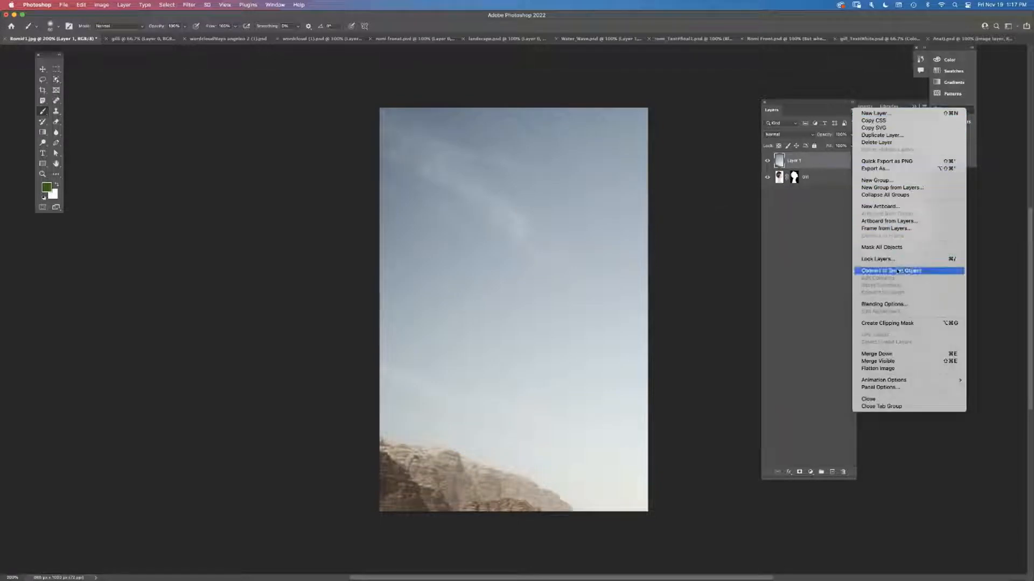
left_click(907, 271)
double_click(798, 162)
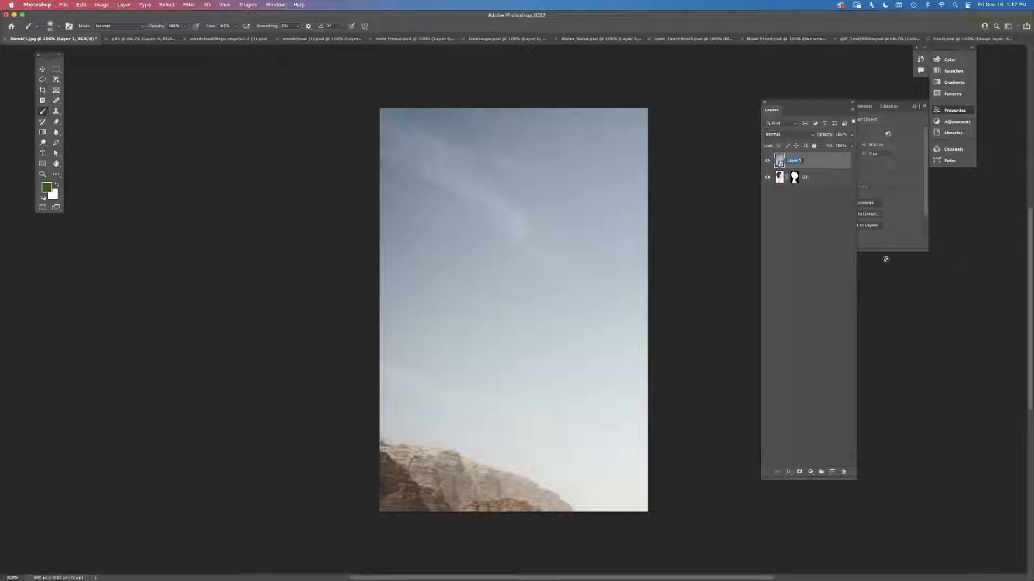
type("Ba")
type("sky")
Scale the desert layer down and move it up to fill the canvas, then commit the transform
key("super+t")
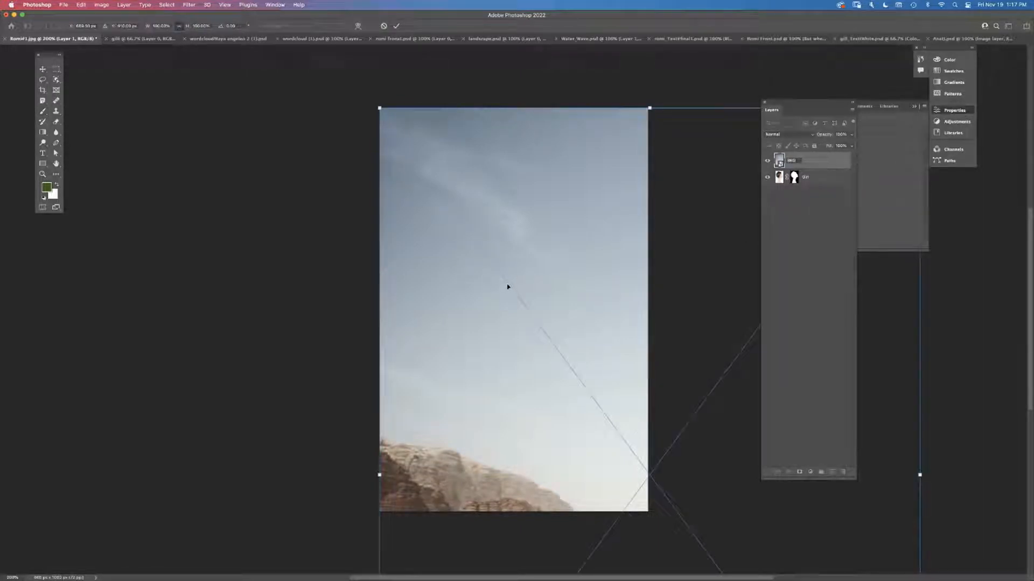
key("super+minus")
key("super+minus")
key("super+minus")
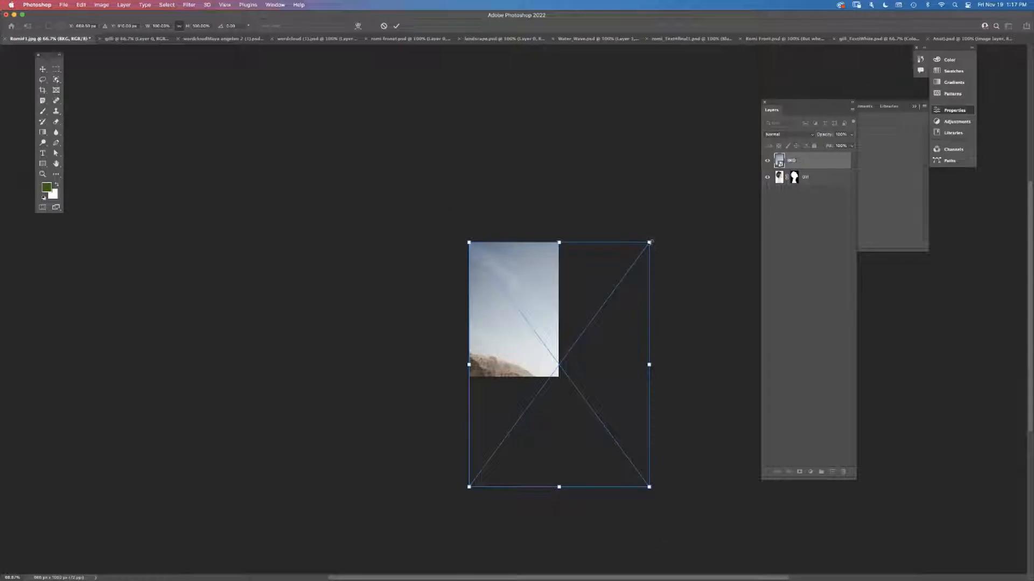
left_click_drag(653, 243, 573, 347)
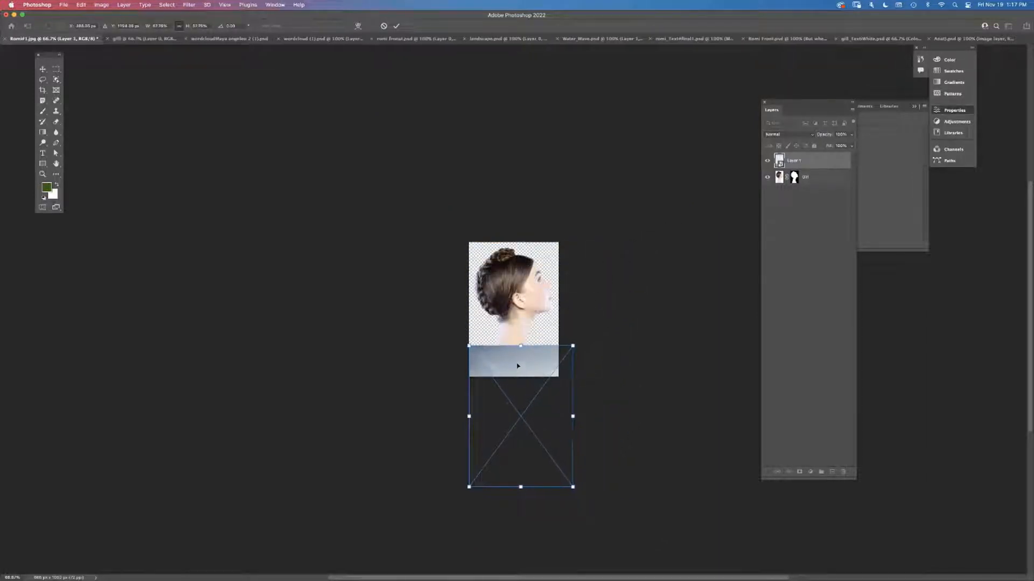
left_click_drag(517, 366, 514, 263)
left_click(396, 26)
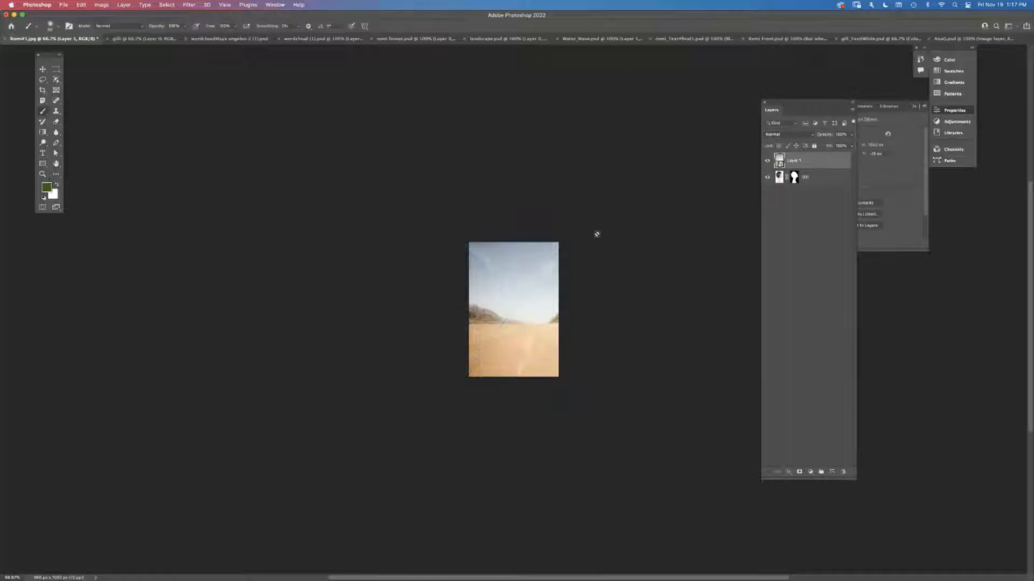
key("super+equal")
key("super+equal")
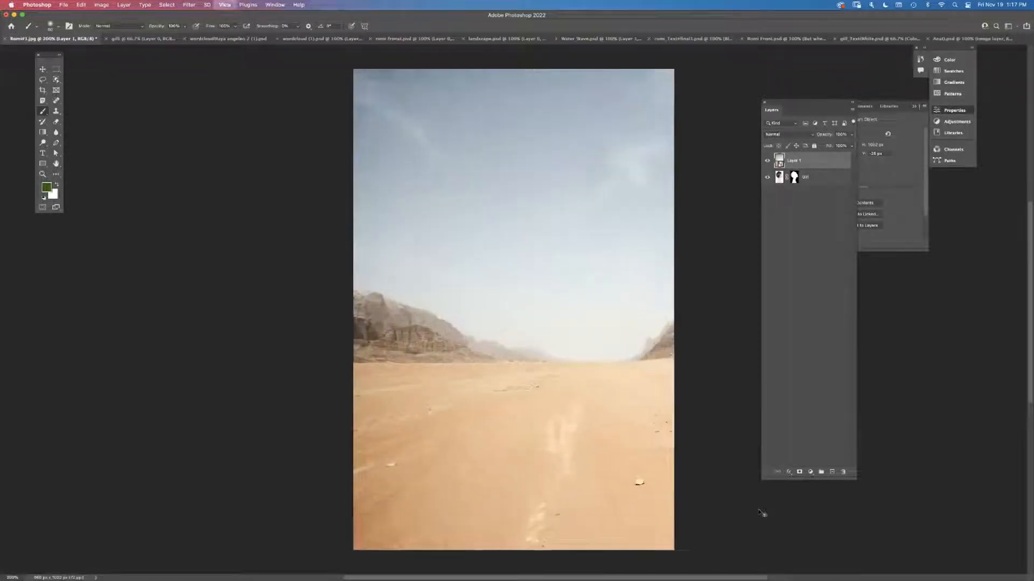
Drag the desert layer below the Girl layer so her profile sits over the landscape
key("super+equal")
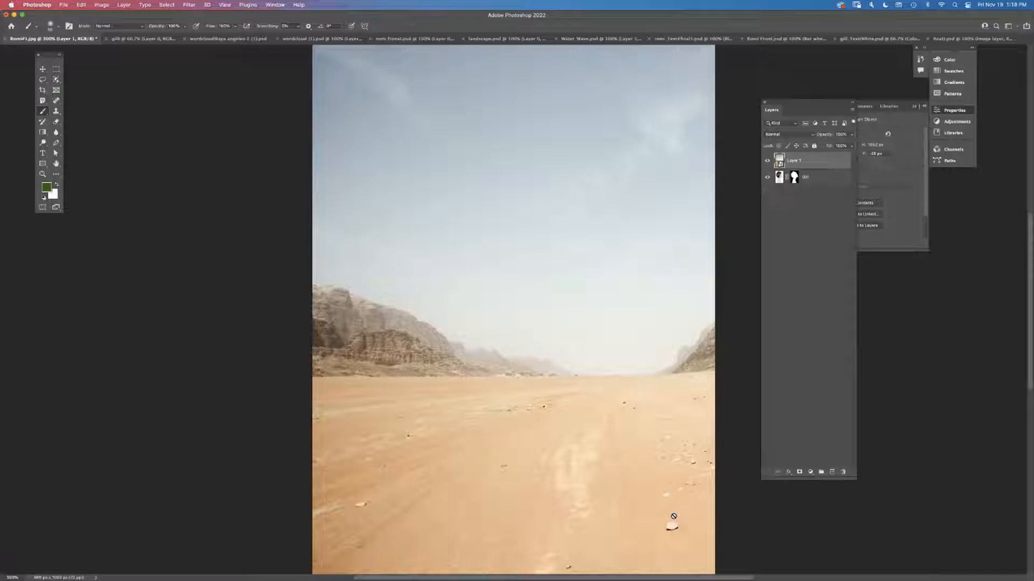
left_click_drag(806, 166, 811, 193)
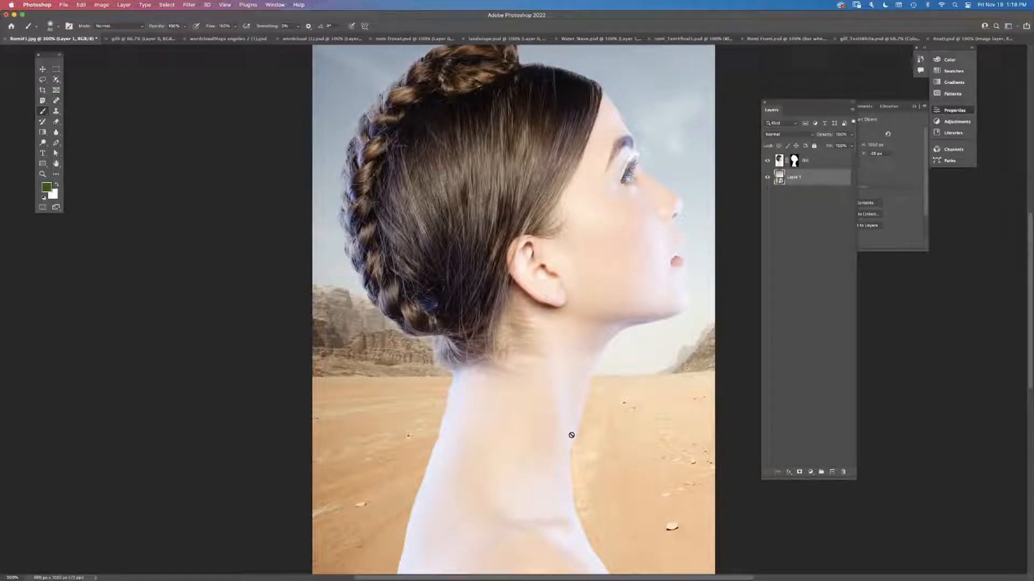
key("super+minus")
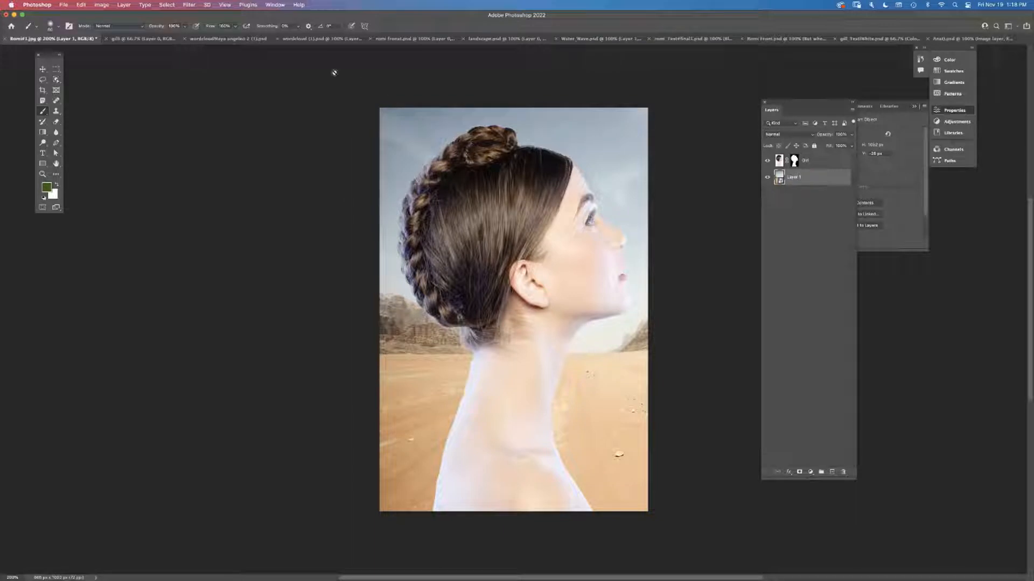
Zoom into the colour word cloud, then toggle the grey cloud's Levels, Layer 1 and background off and on
left_click(223, 40)
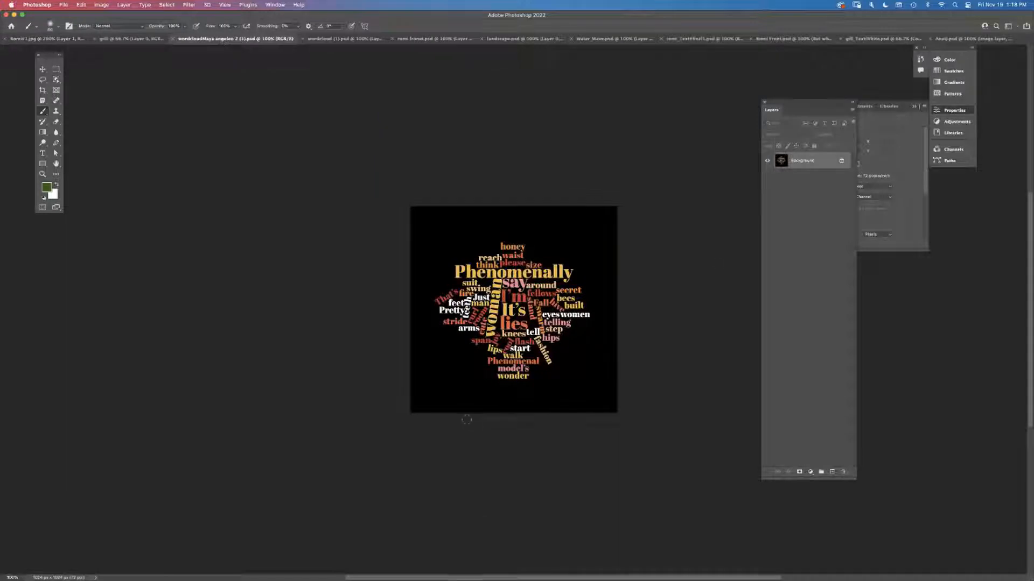
key("super+plus")
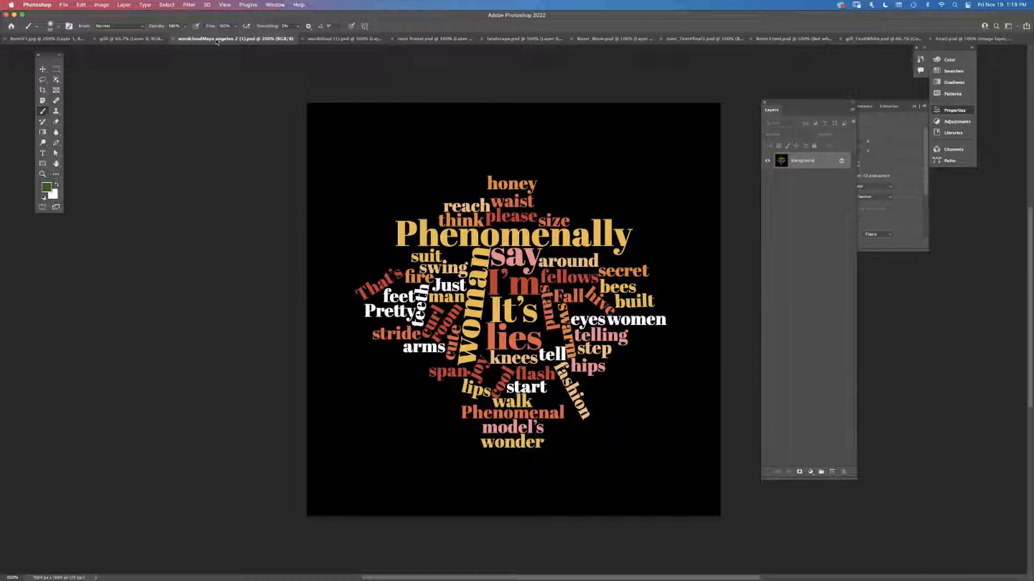
left_click(331, 40)
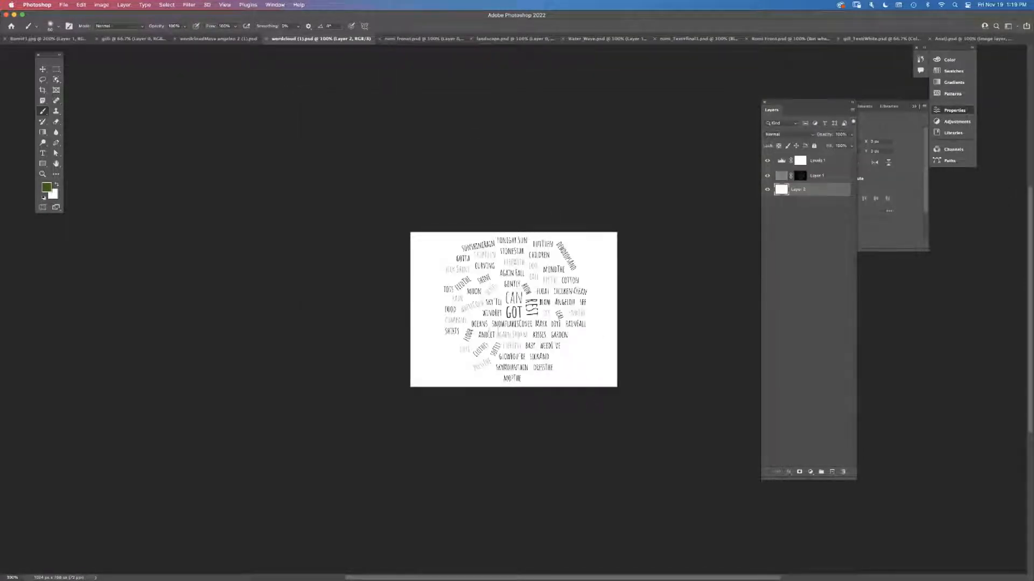
left_click(768, 160)
left_click(768, 160)
left_click(767, 177)
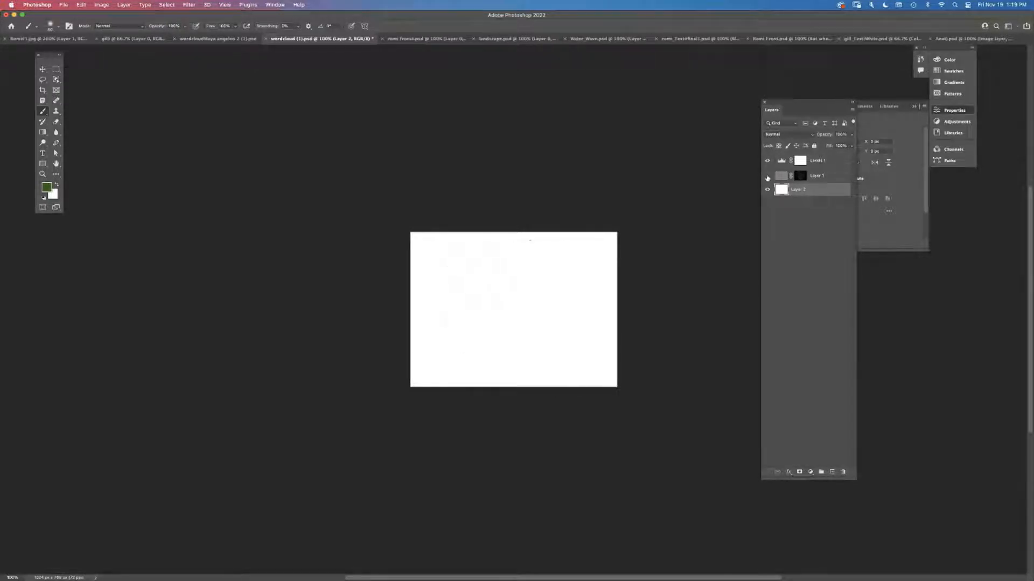
left_click(767, 176)
left_click(768, 190)
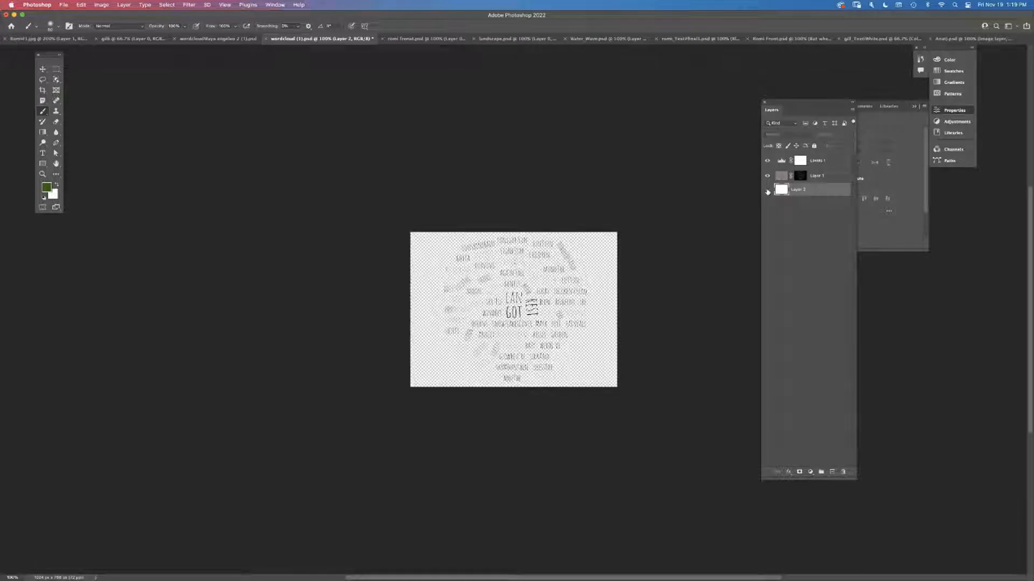
left_click(768, 190)
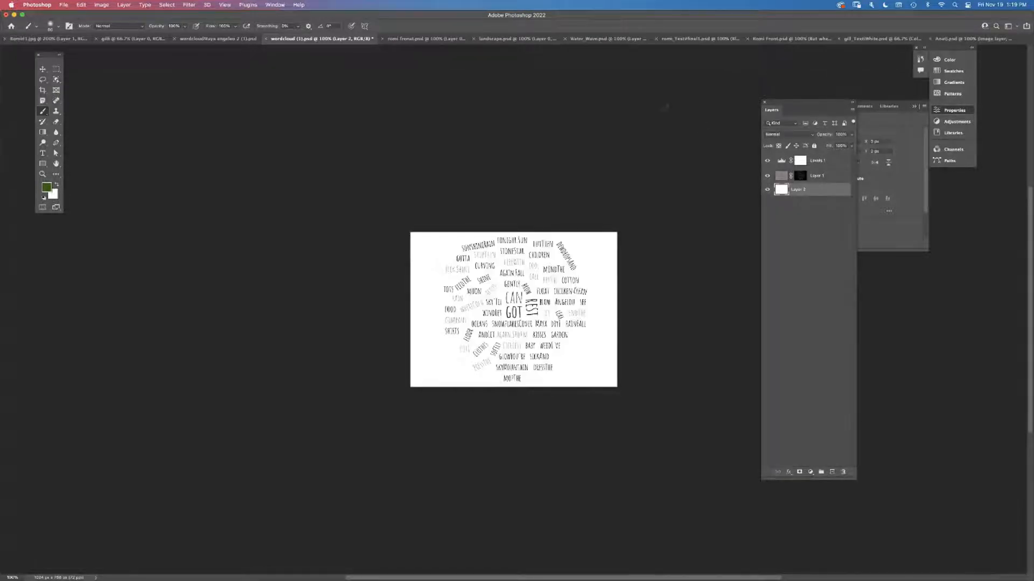
mouse_move(351, 579)
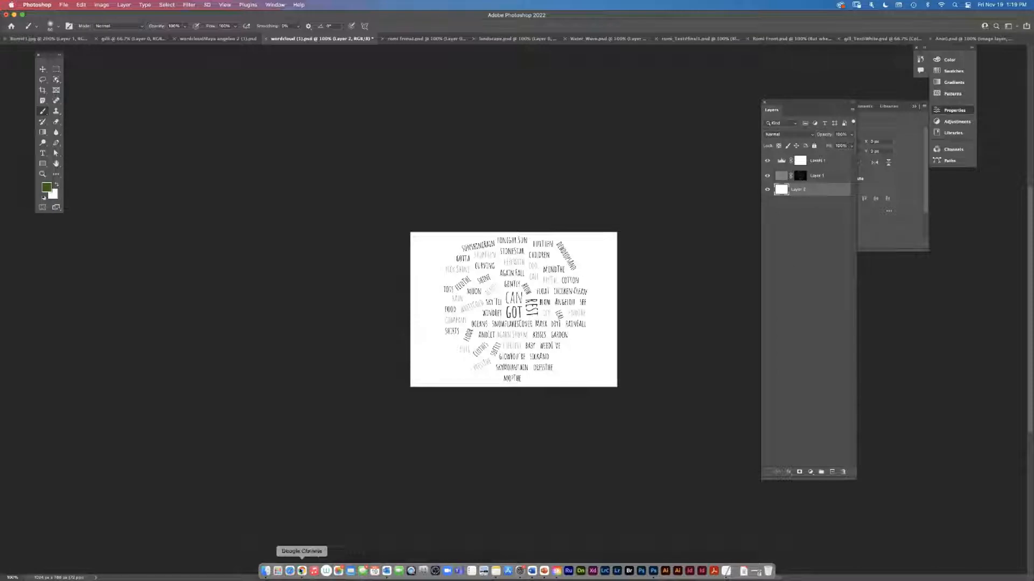
On WordClouds.com, switch the colour word cloud to the mouse-head shape and apply it
left_click(301, 571)
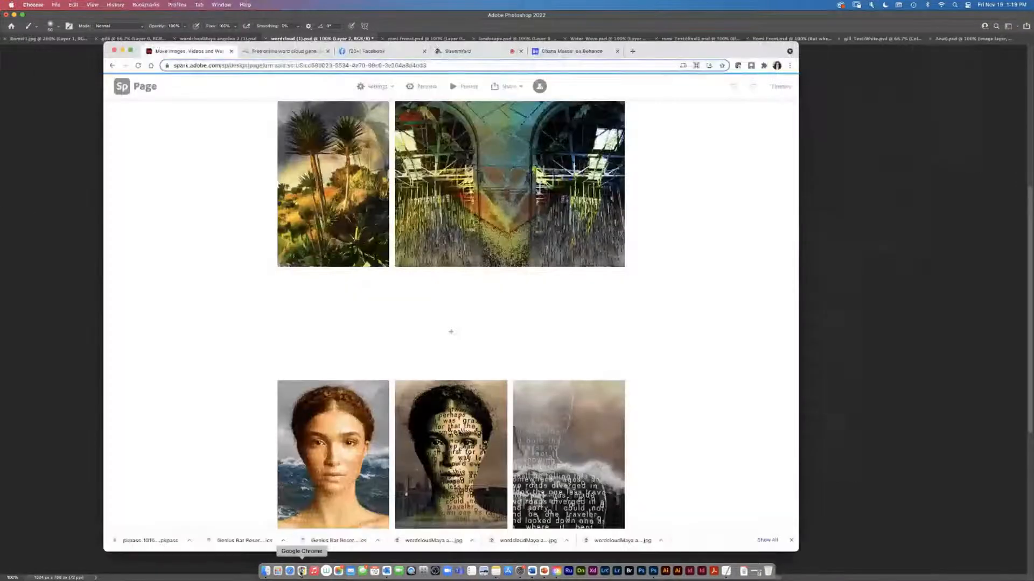
left_click(273, 52)
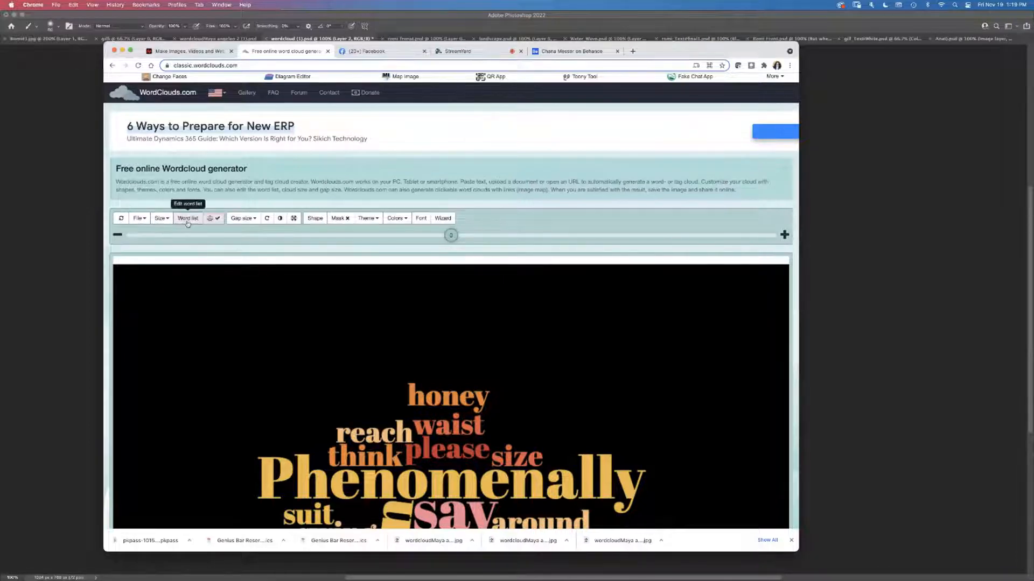
left_click(316, 219)
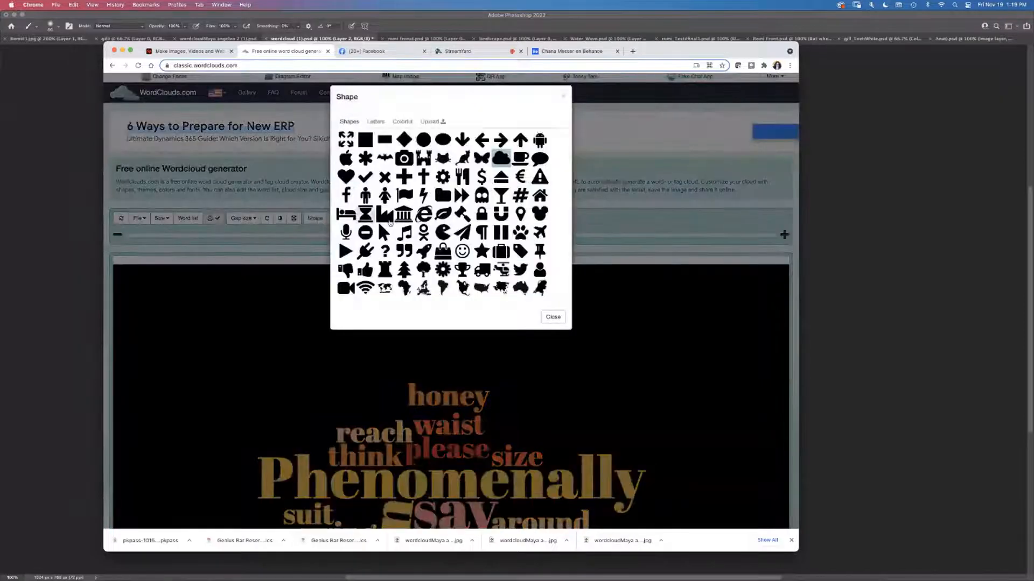
left_click(539, 214)
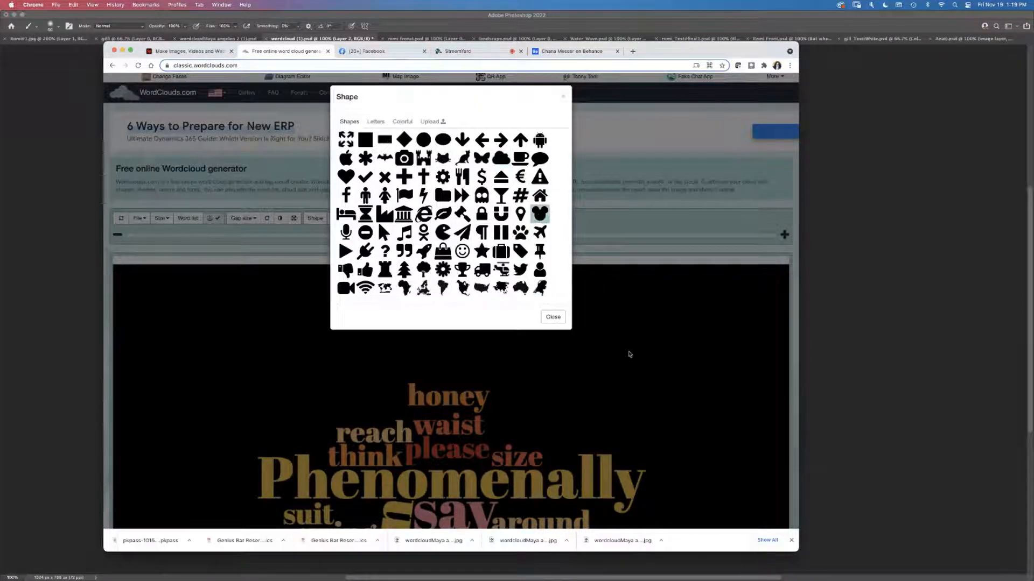
left_click(638, 391)
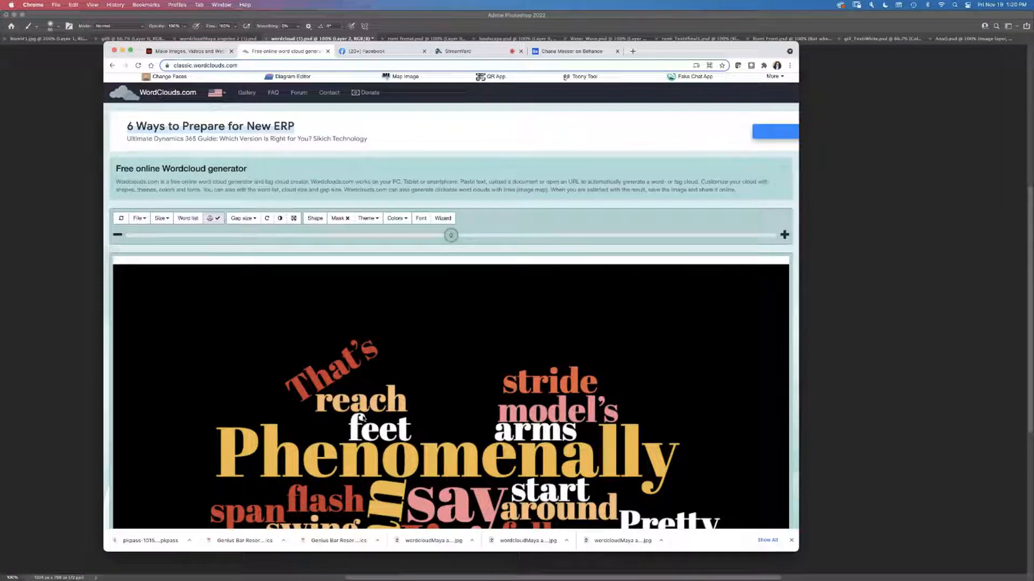
left_click(839, 390)
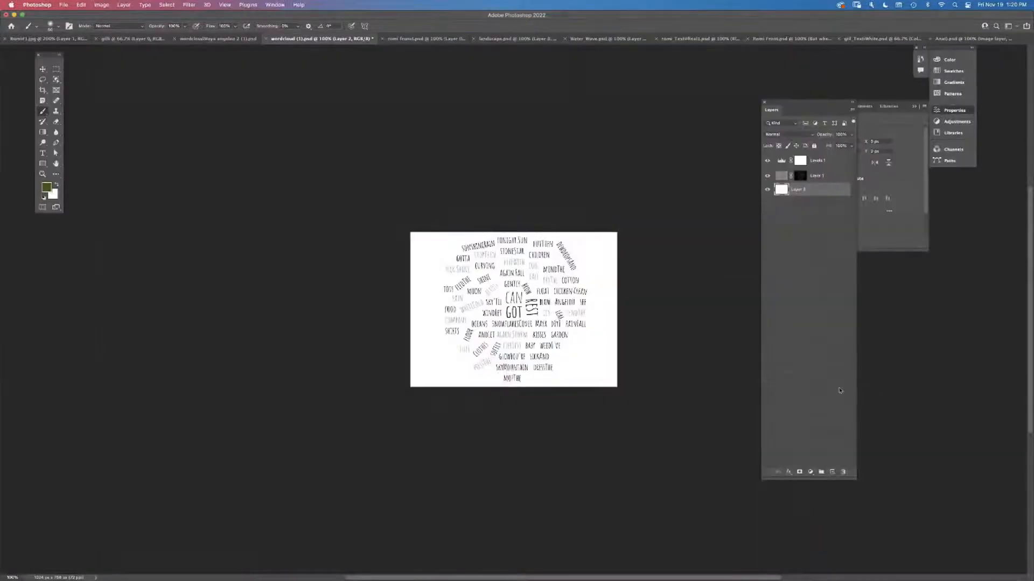
Magic Wand the colour word cloud's black background and invert the selection to keep only the words
left_click(217, 39)
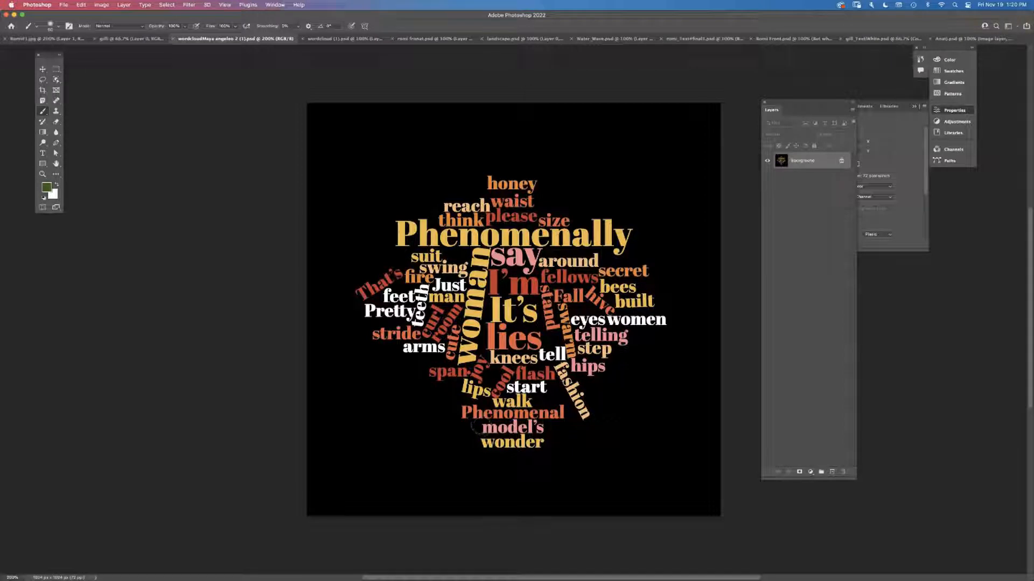
left_click(56, 79)
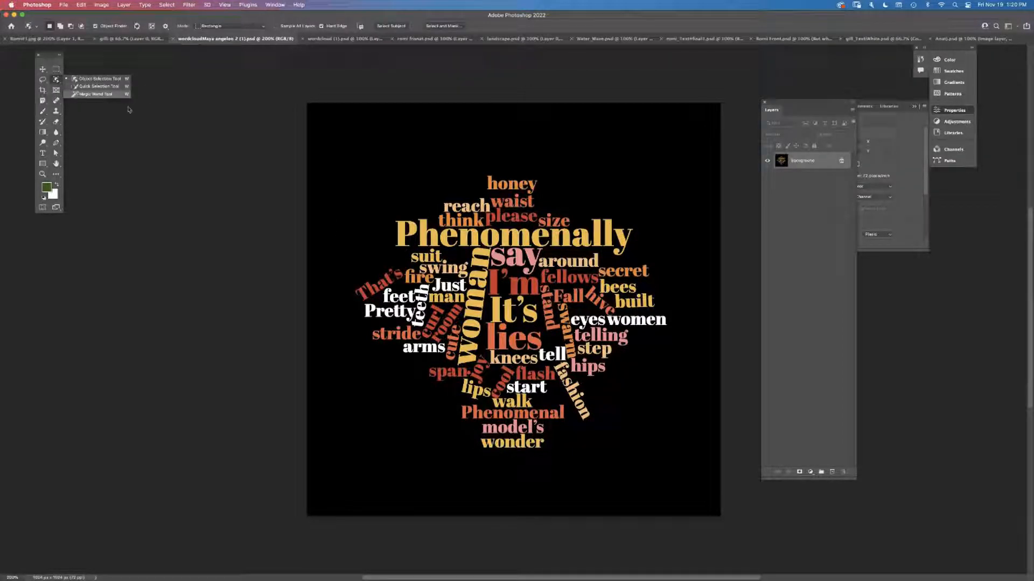
left_click(93, 95)
left_click(396, 172)
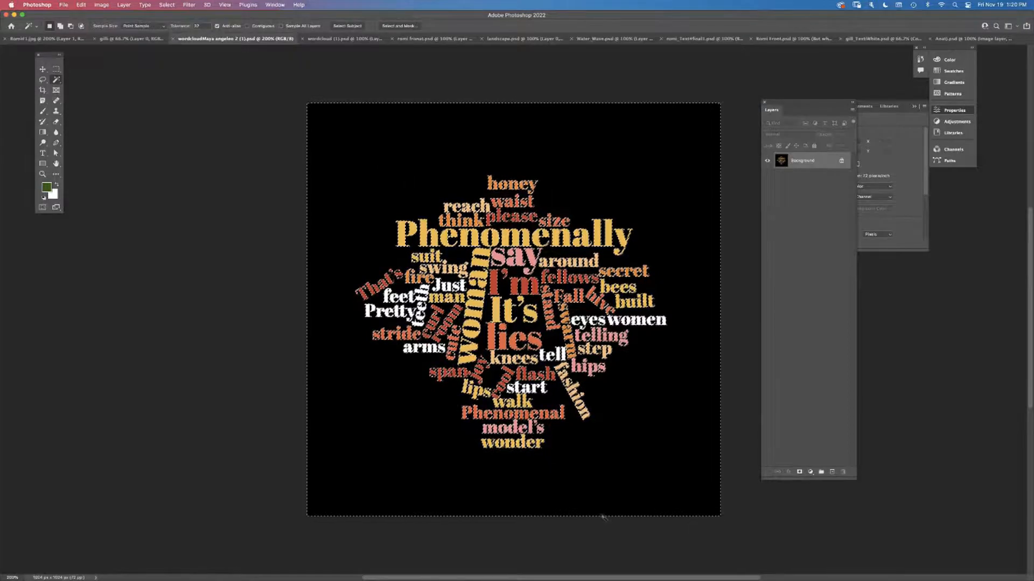
left_click(166, 4)
left_click(172, 37)
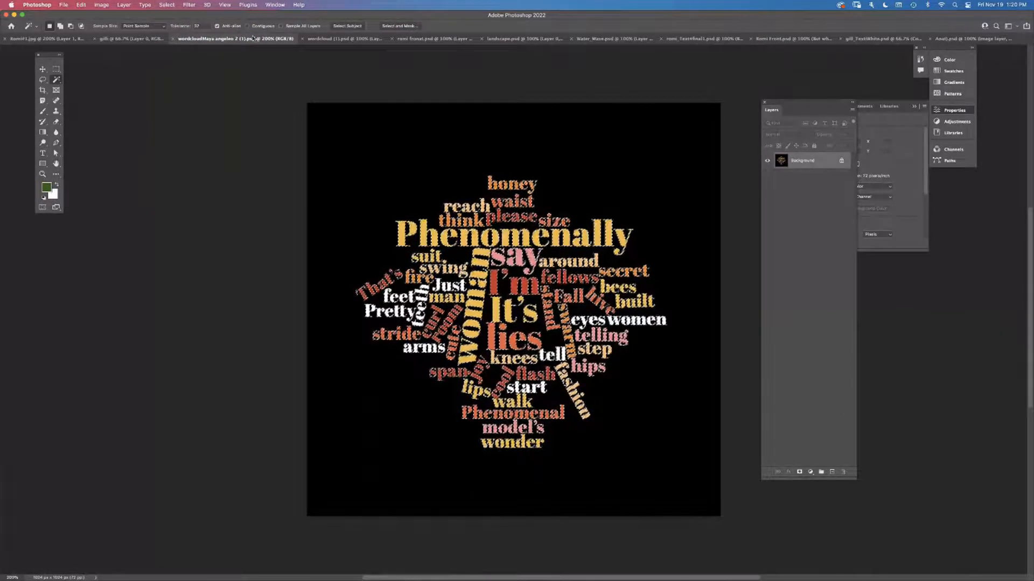
left_click(53, 39)
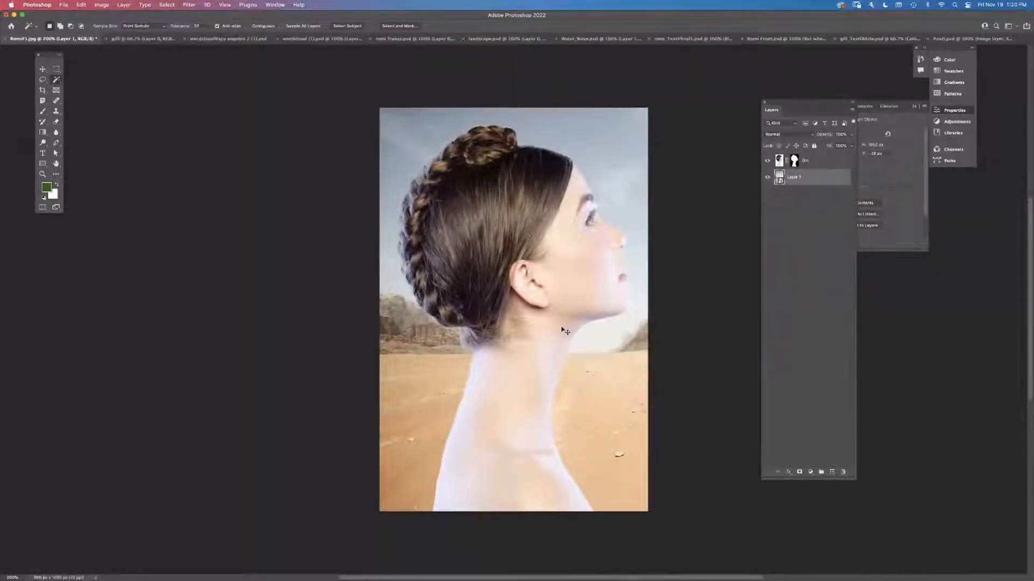
Paste the word cloud as a new layer above Girl, position it over the head, and rename it Type
key("super+v")
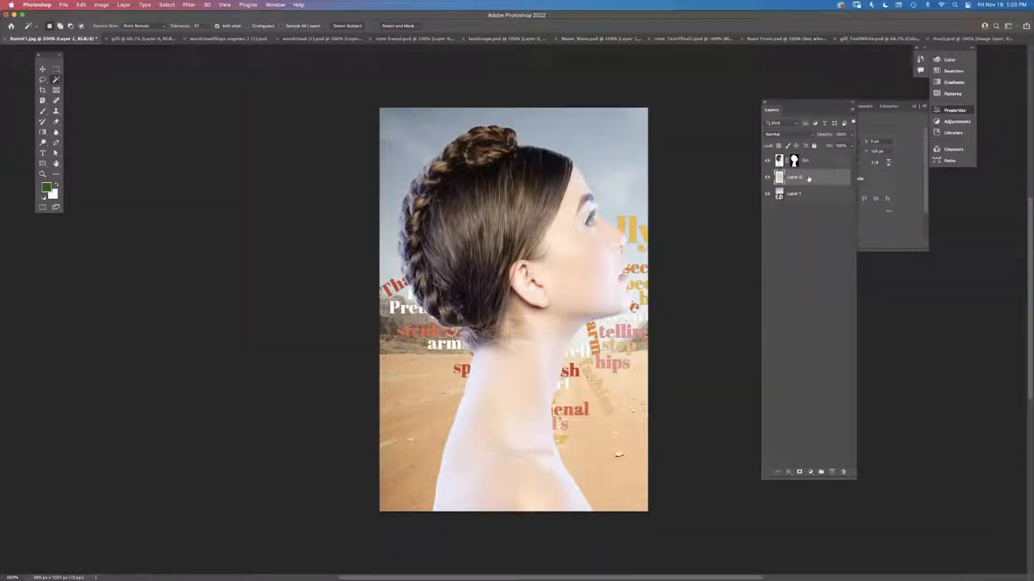
left_click_drag(809, 179, 806, 157)
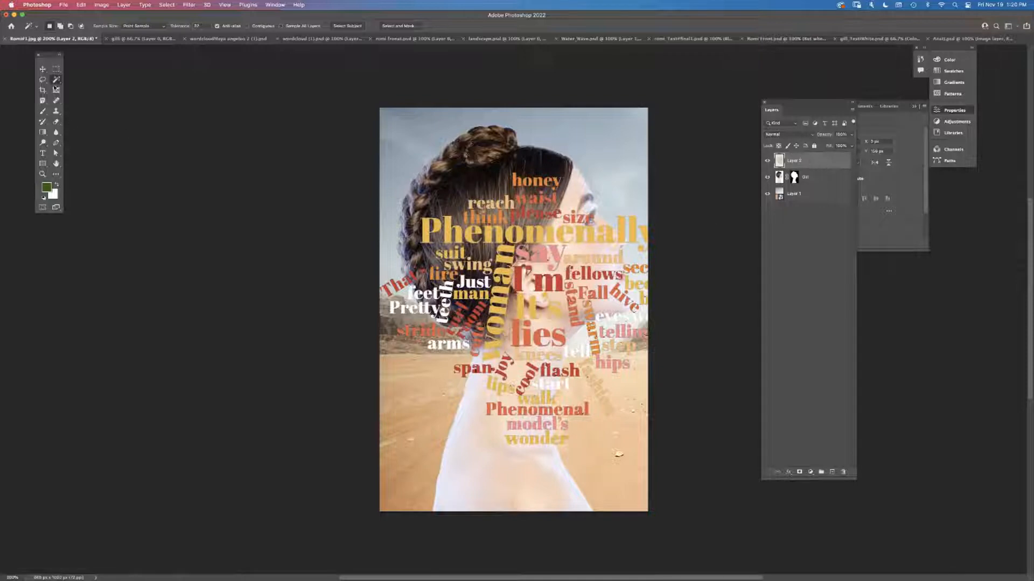
key("v")
left_click_drag(545, 317, 523, 297)
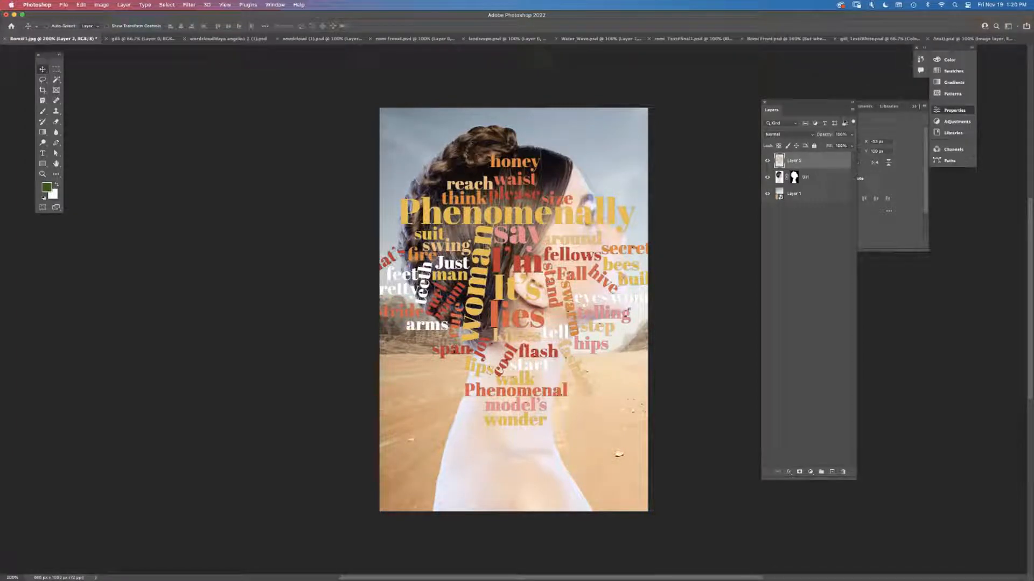
left_click(851, 110)
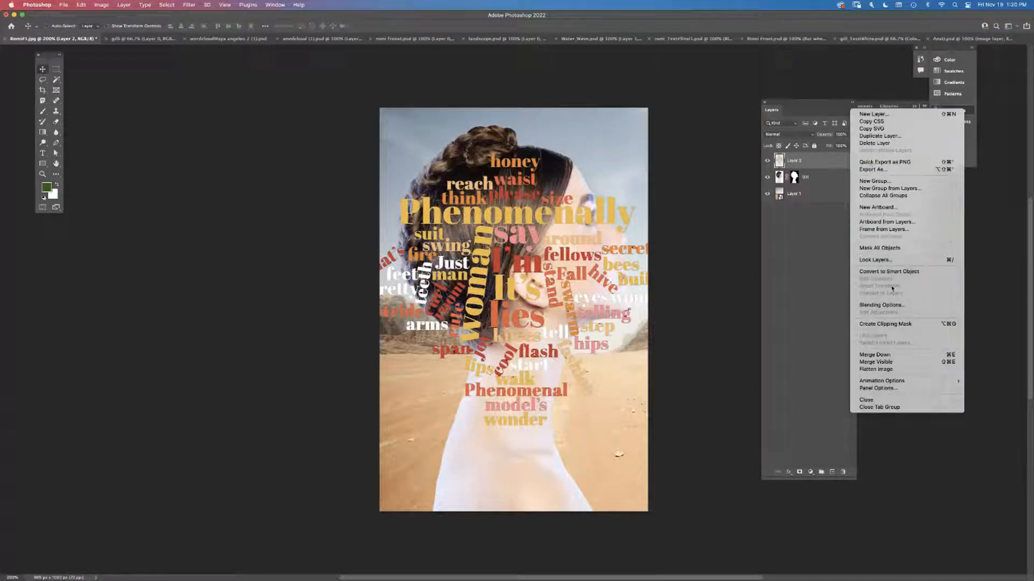
double_click(795, 160)
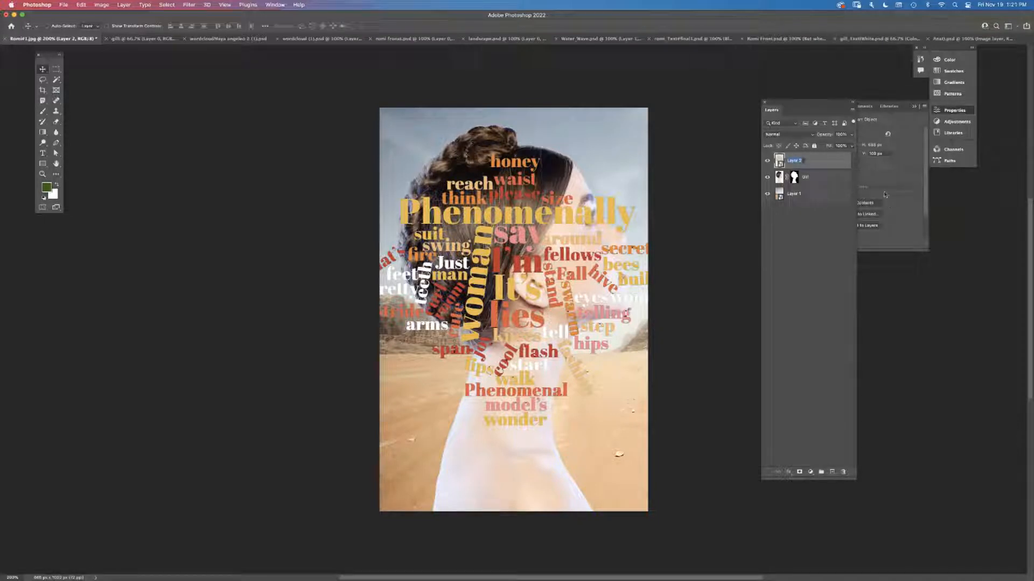
type("Type")
key("Return")
left_click_drag(506, 324, 506, 322)
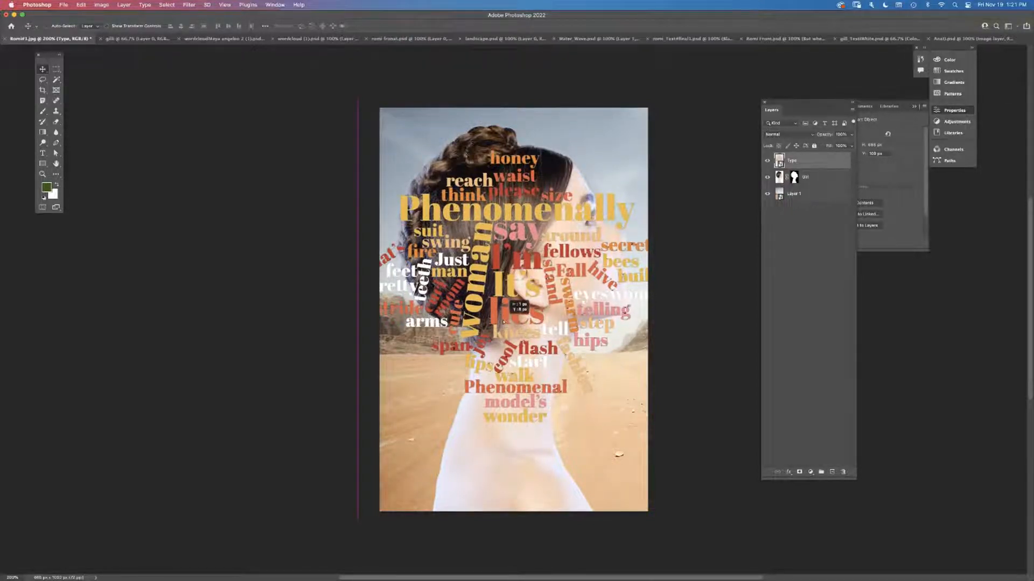
Enlarge the Type word cloud across the portrait, shift it left, and nudge it up slightly
key("ctrl+t")
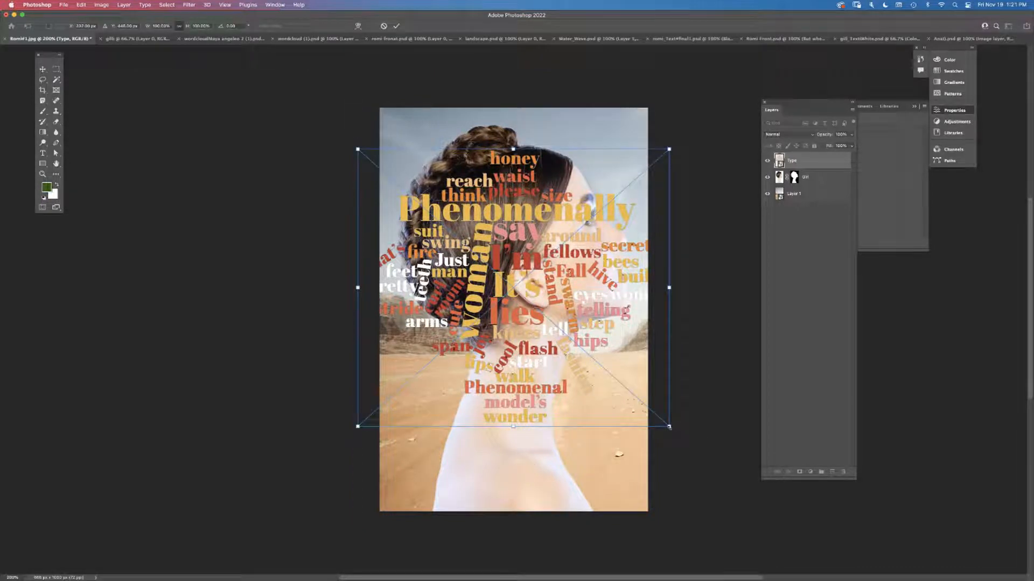
left_click_drag(672, 429, 765, 525)
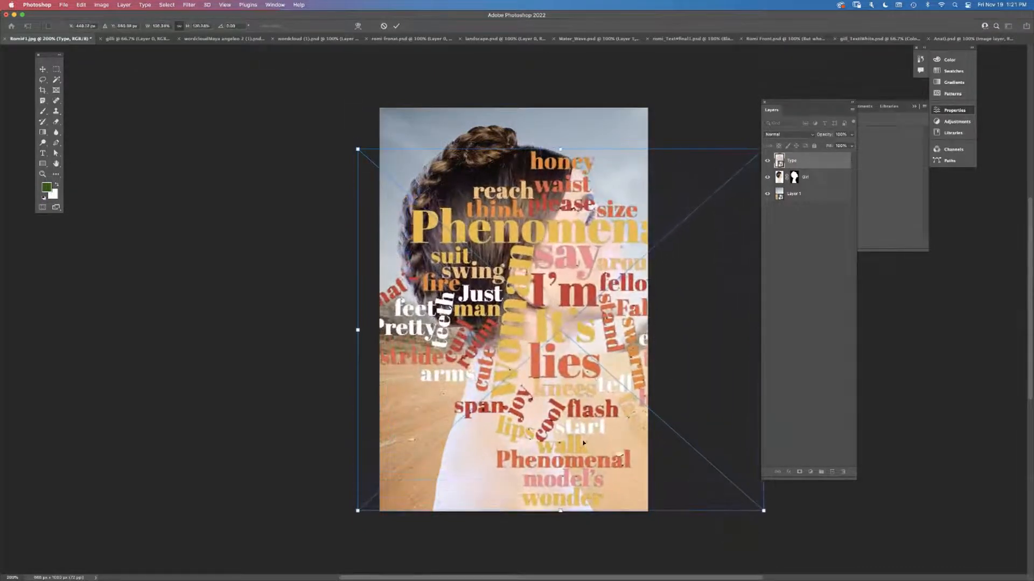
left_click_drag(582, 452, 535, 451)
key("Return")
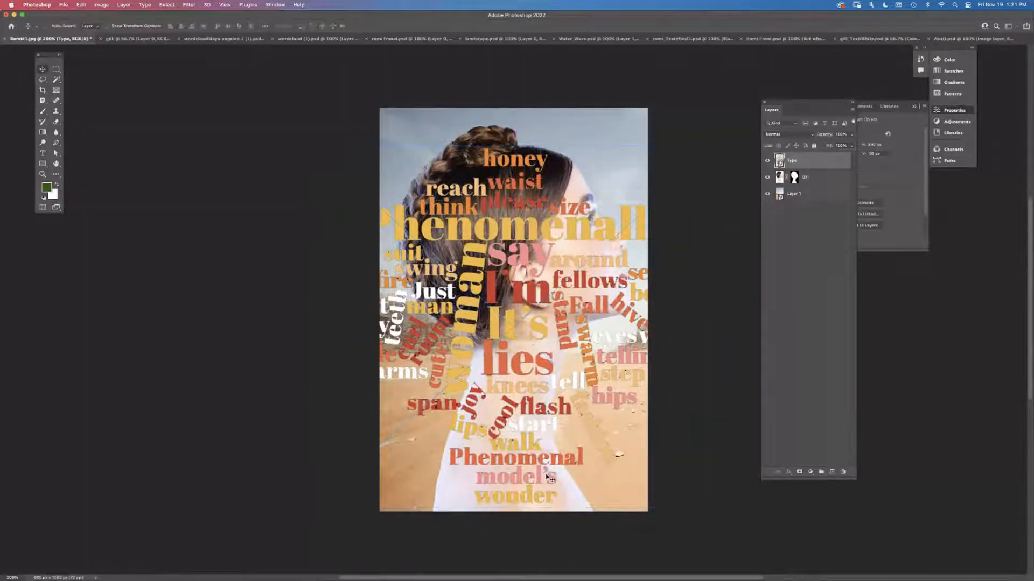
left_click_drag(521, 387, 523, 386)
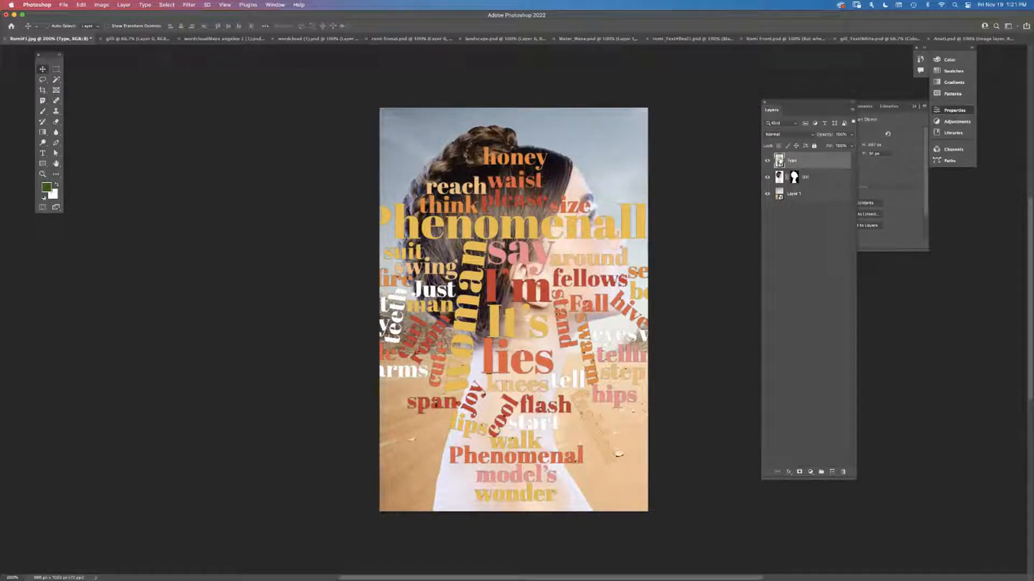
Apply a Black & White filter to the Type layer, lightening Reds and using the Lighter preset
left_click(124, 4)
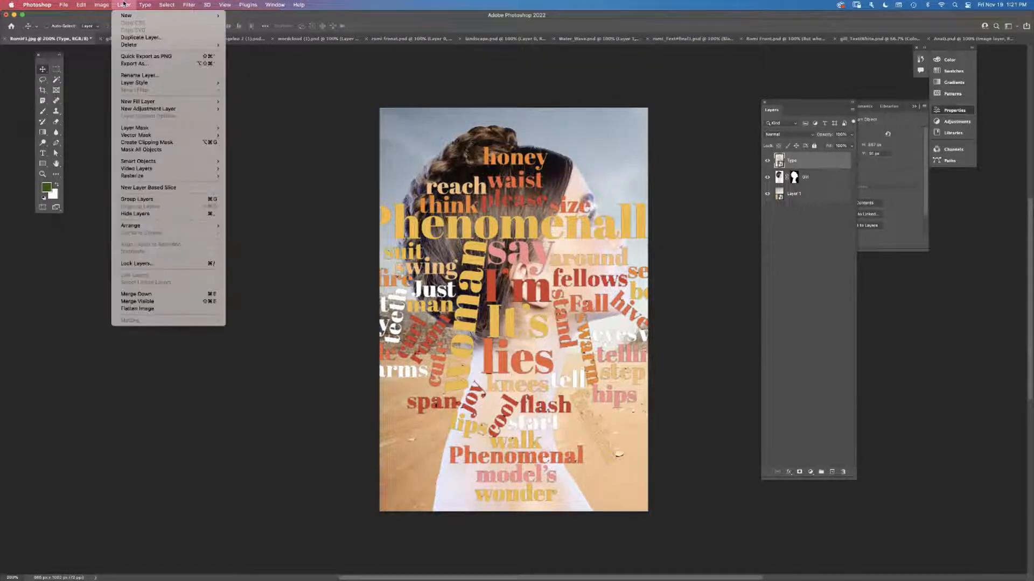
mouse_move(104, 9)
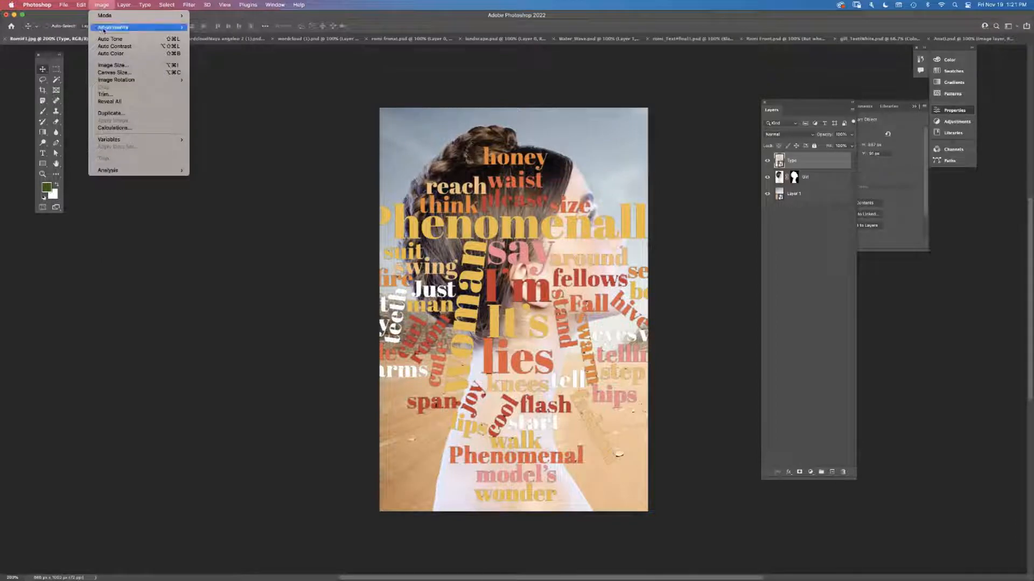
mouse_move(104, 31)
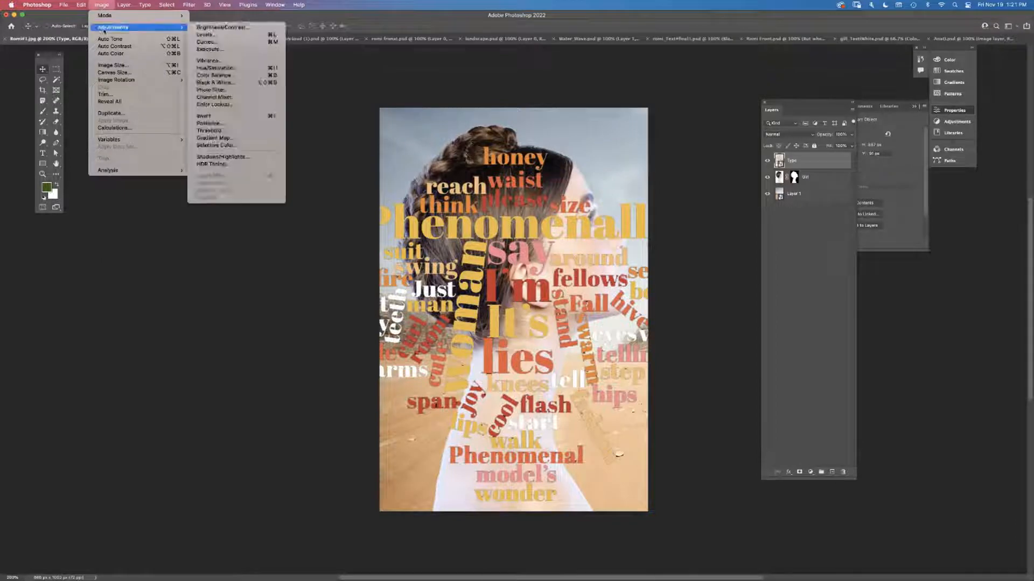
left_click(213, 83)
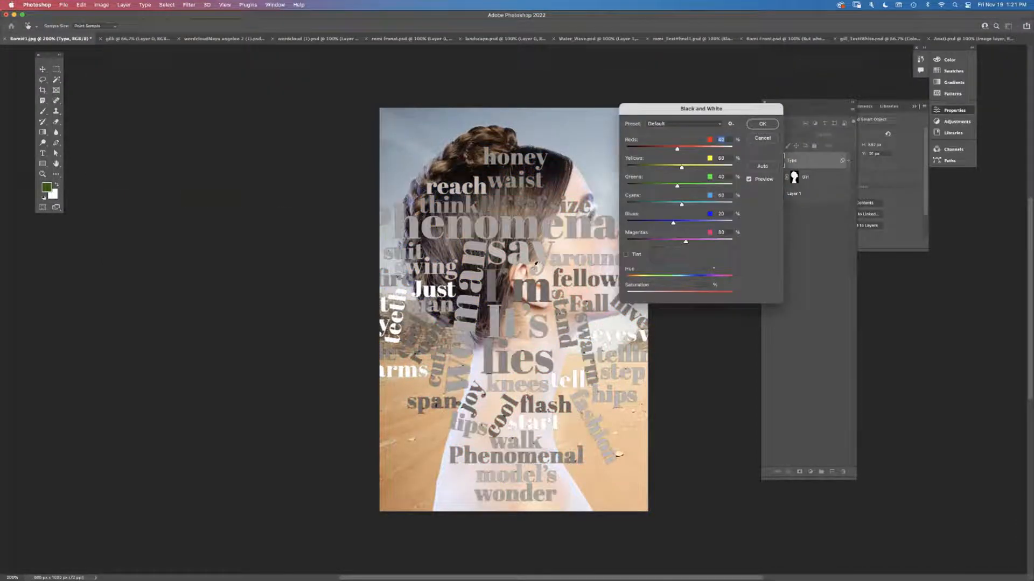
mouse_move(677, 149)
left_mouse_down()
mouse_move(669, 166)
mouse_move(678, 165)
left_mouse_up()
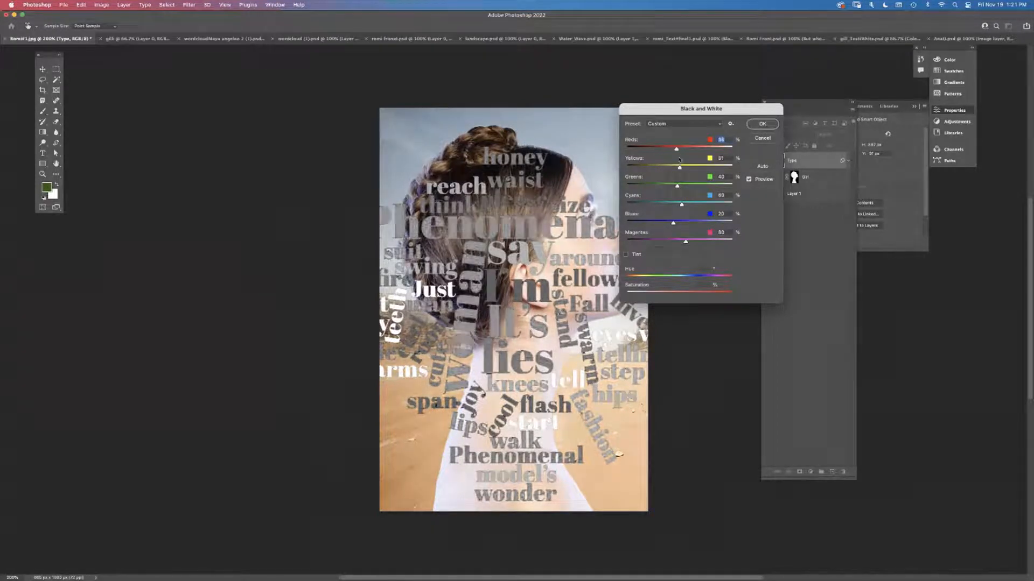
left_click(662, 123)
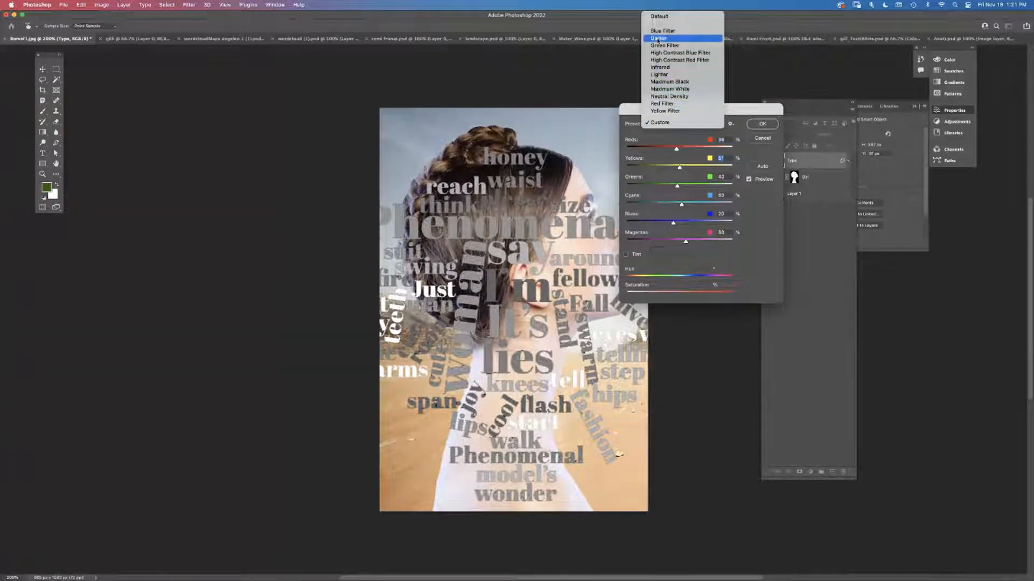
left_click(660, 74)
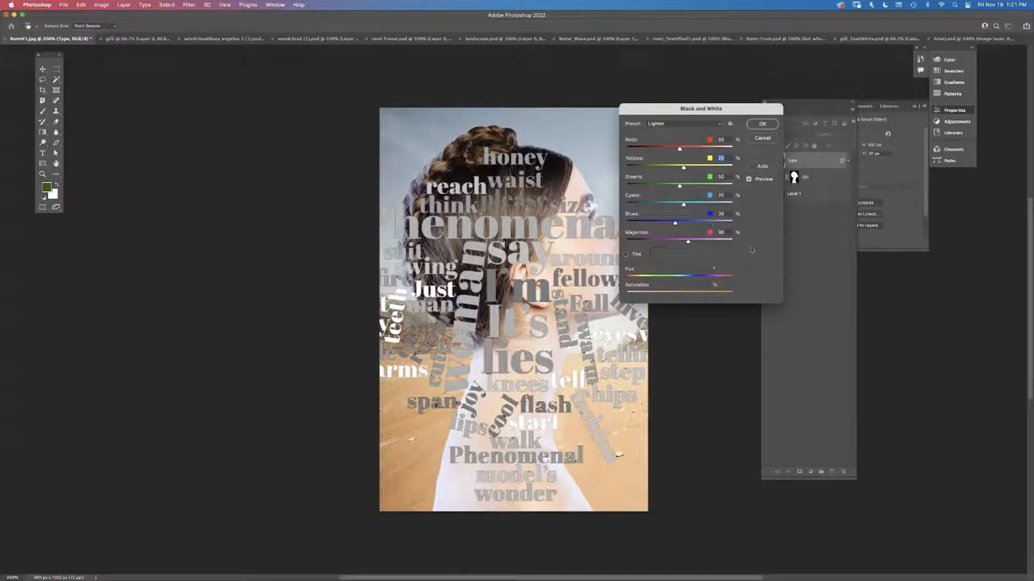
left_click(762, 127)
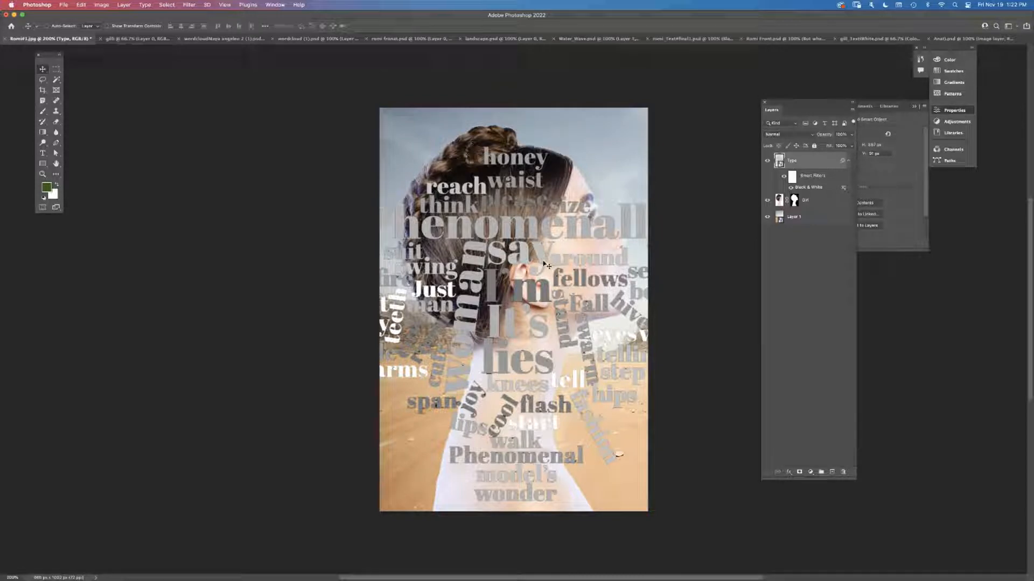
Nudge the word cloud down-left and mask it to the Girl layer's silhouette selection
mouse_move(546, 263)
left_mouse_down()
mouse_move(534, 274)
mouse_move(540, 261)
left_mouse_up()
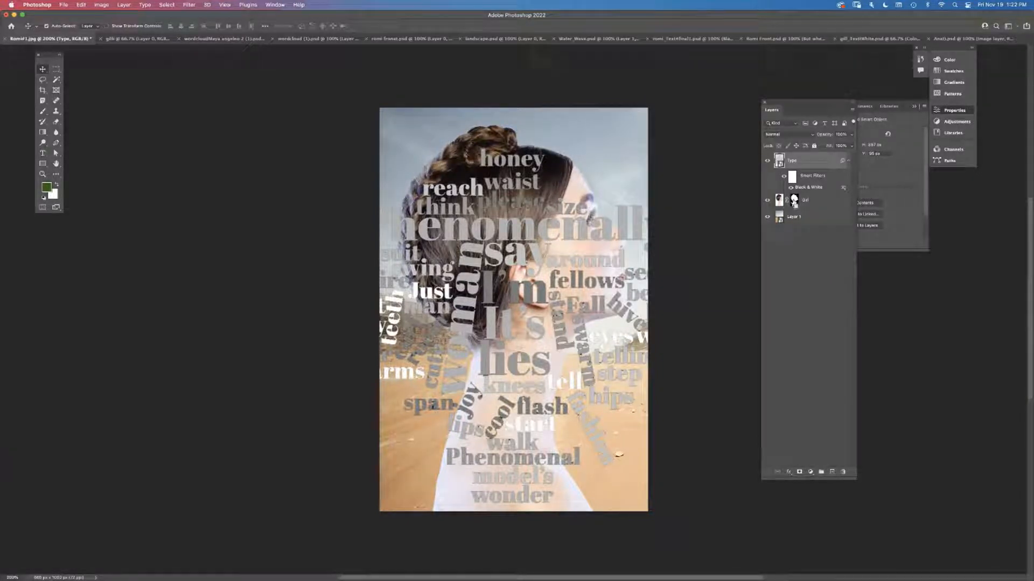
left_click(795, 204, "super")
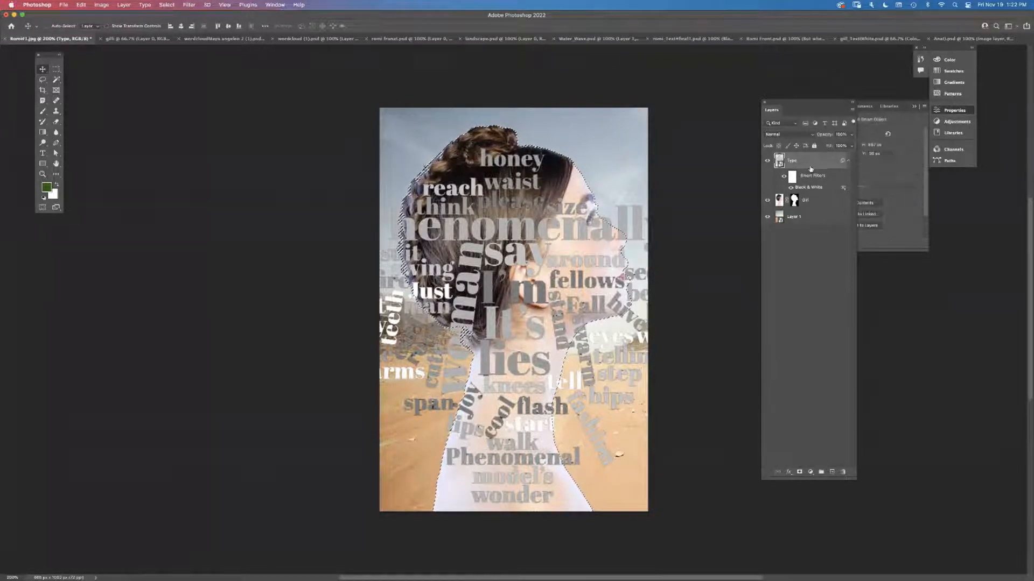
left_click(799, 472)
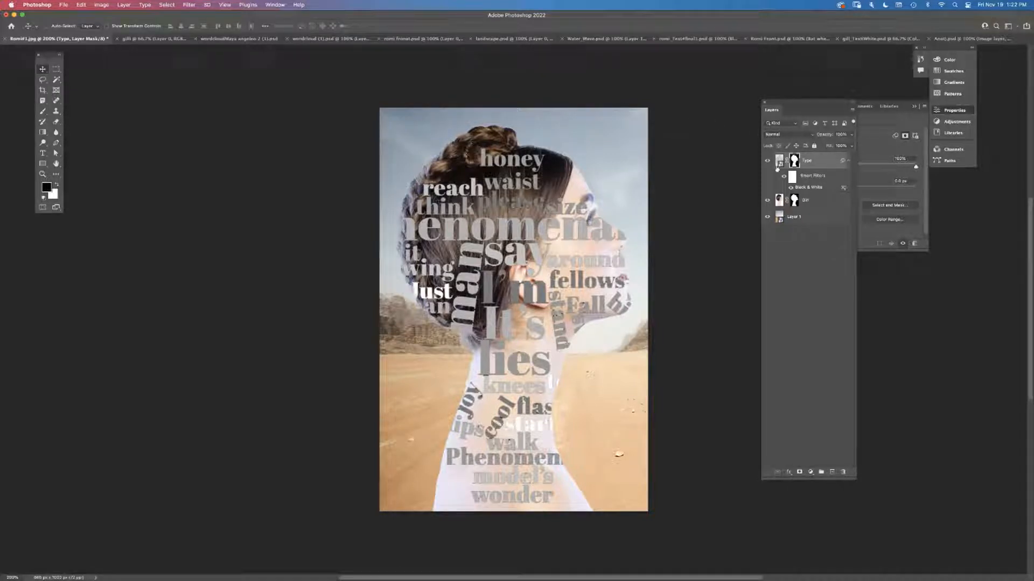
left_click(777, 134)
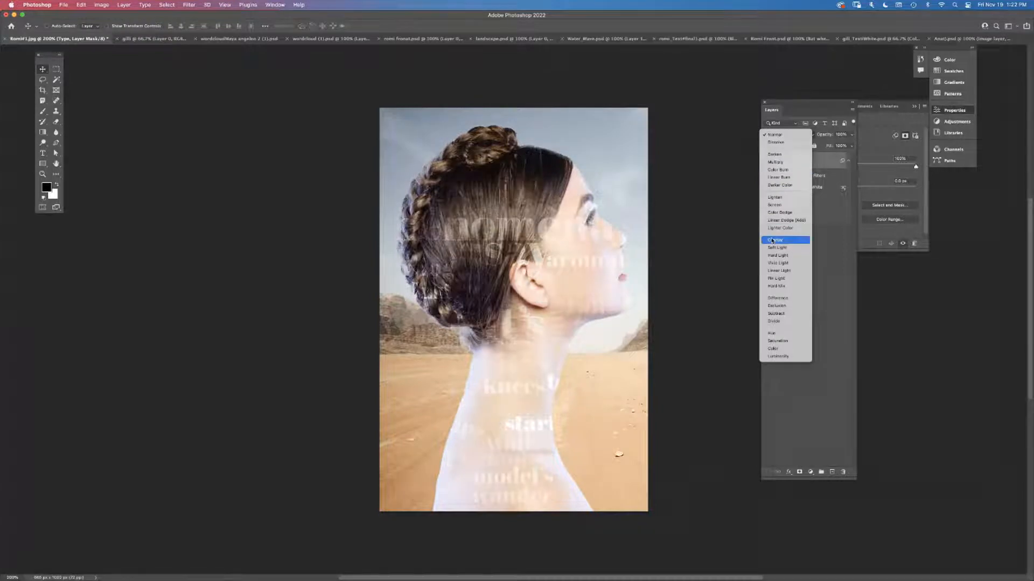
left_click(713, 161)
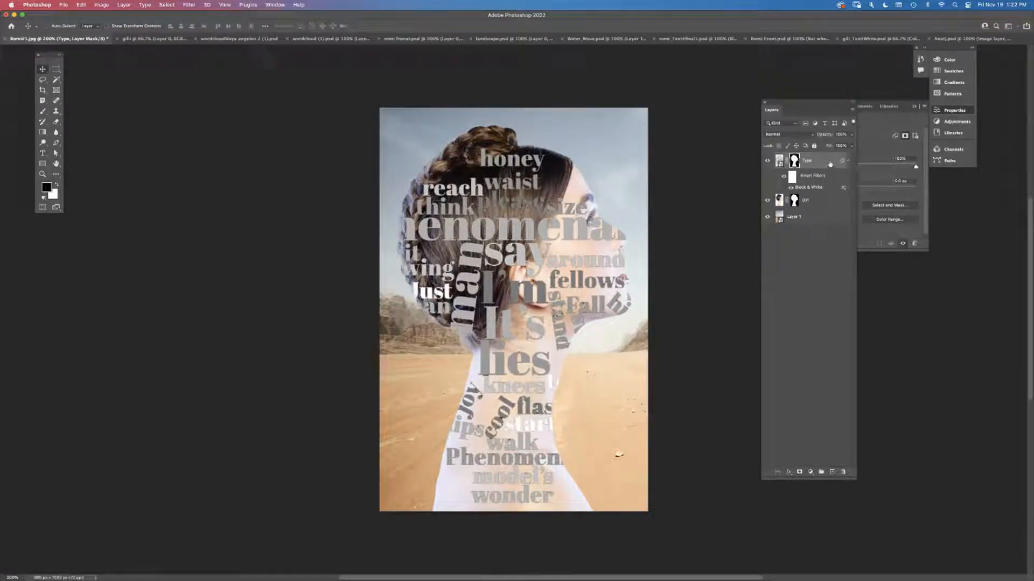
Turn on Drop Shadow, Bevel & Emboss and Texture in the Type layer's Layer Style
double_click(828, 163)
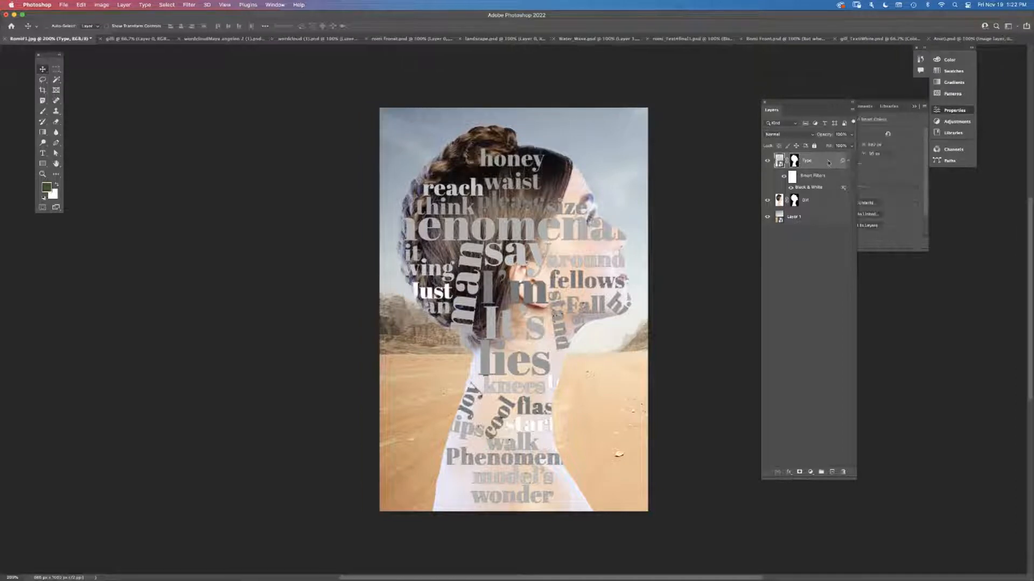
left_click(636, 423)
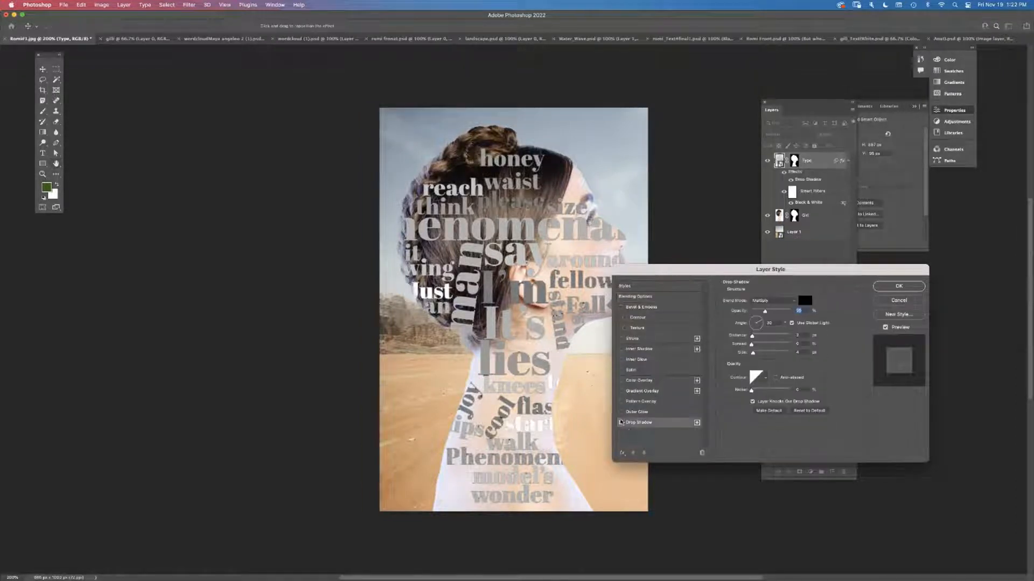
left_click(622, 308)
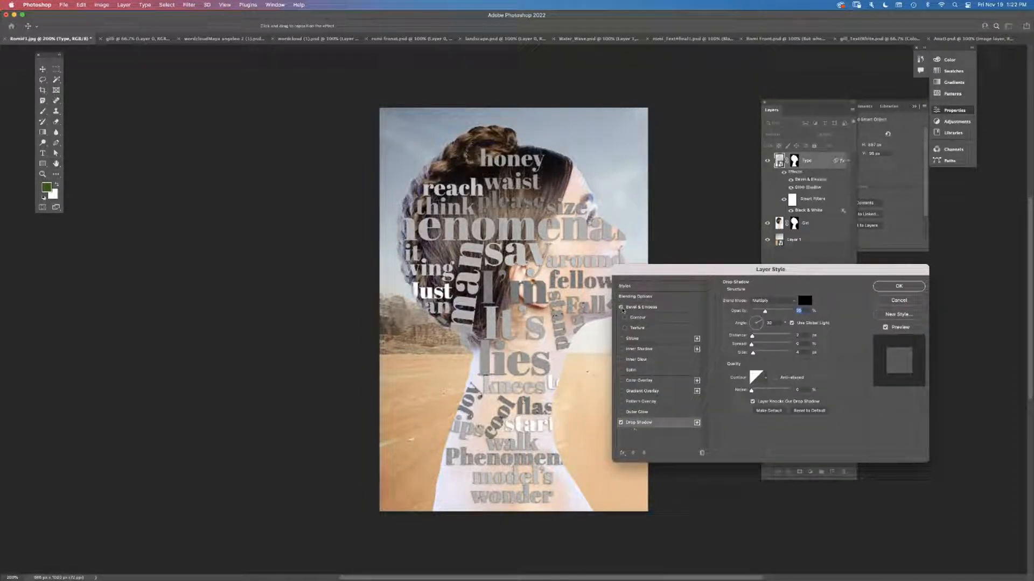
left_click(625, 328)
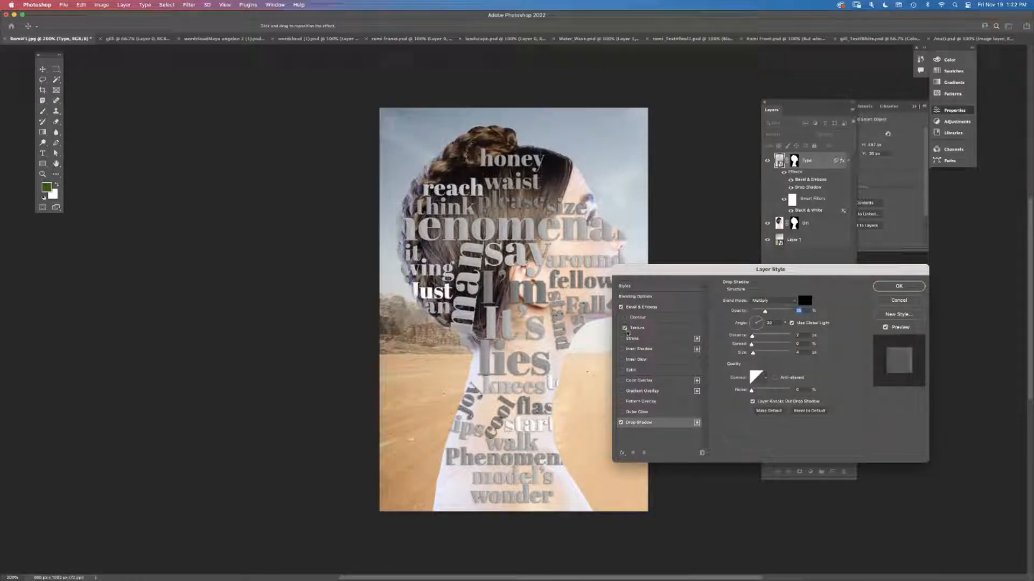
left_click(640, 330)
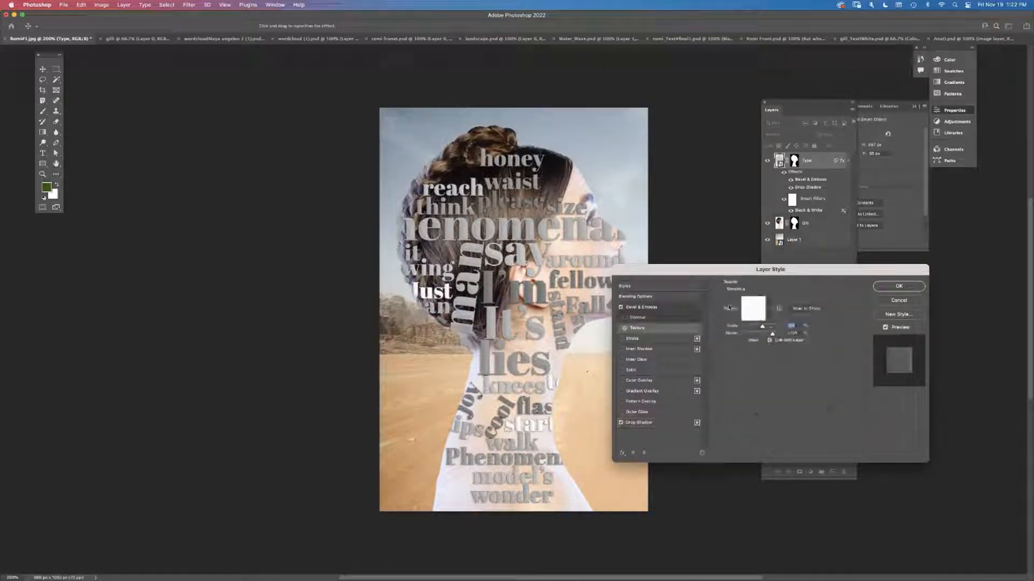
Use a Legacy Patterns > Artists Brushes Canvas pattern as the texture and confirm the styles
left_click(768, 309)
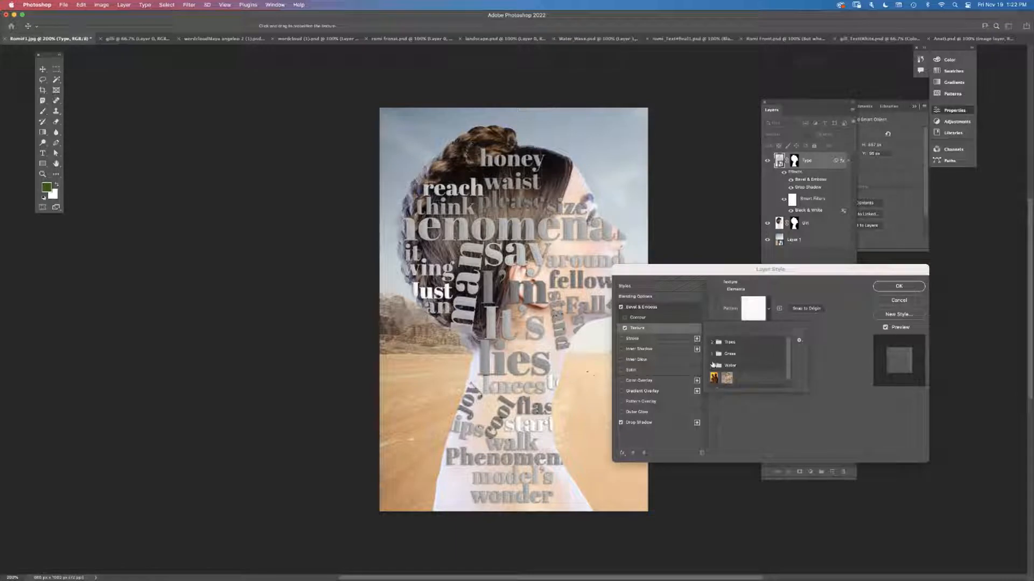
scroll(787, 377, "down", 2)
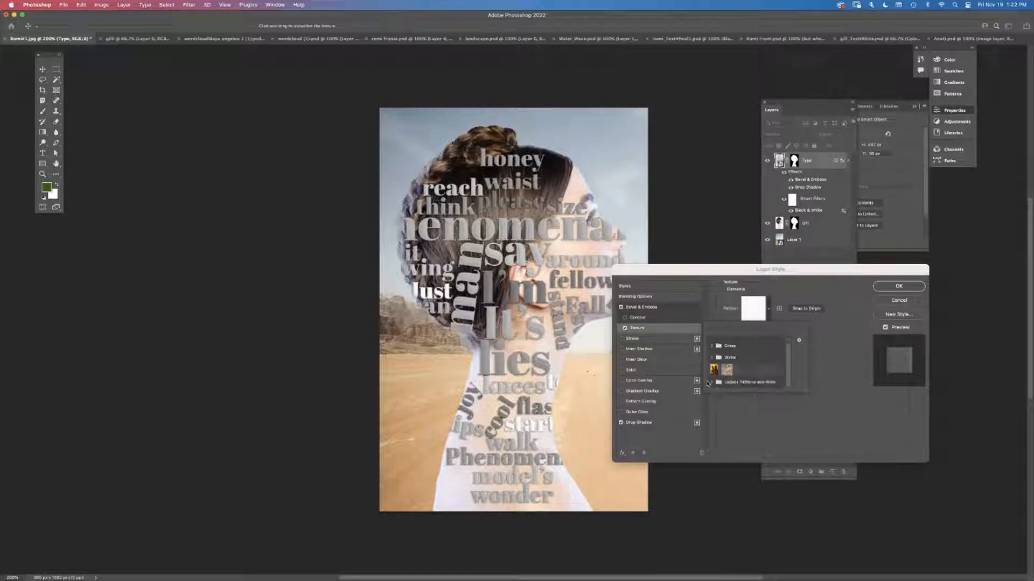
left_click_drag(806, 393, 873, 501)
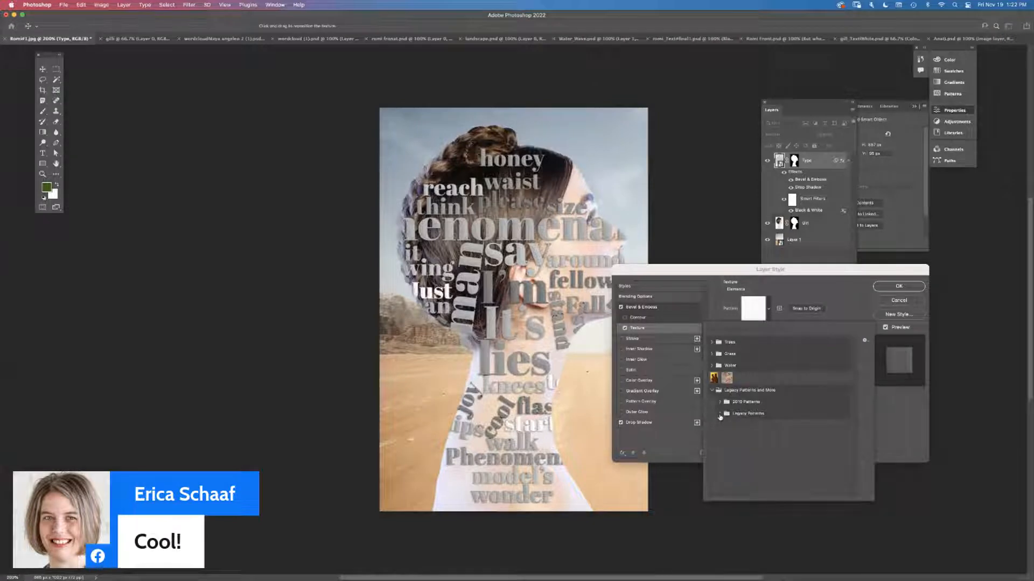
left_click(720, 414)
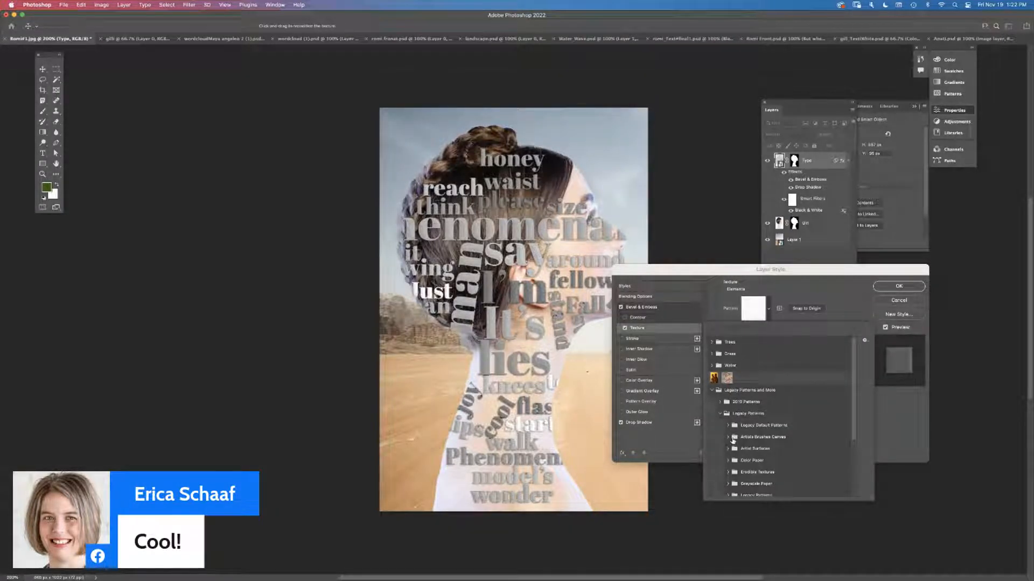
left_click(728, 438)
left_click(738, 451)
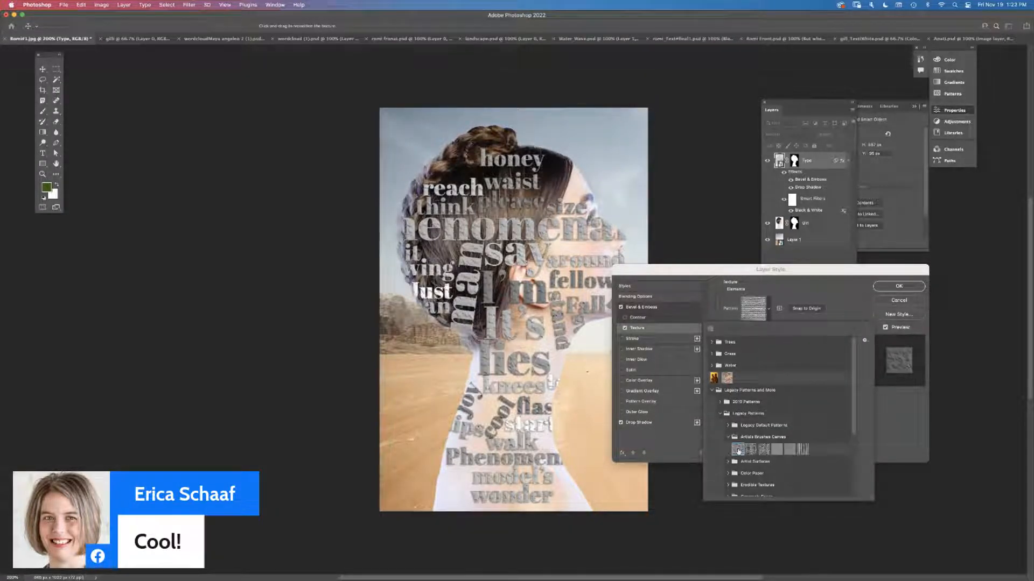
left_click(790, 450)
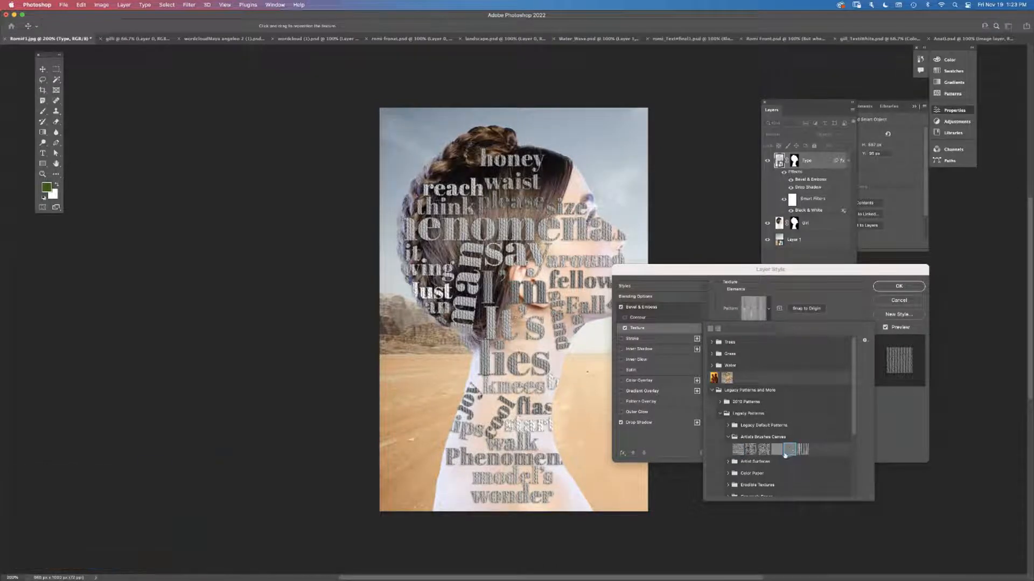
left_click(777, 453)
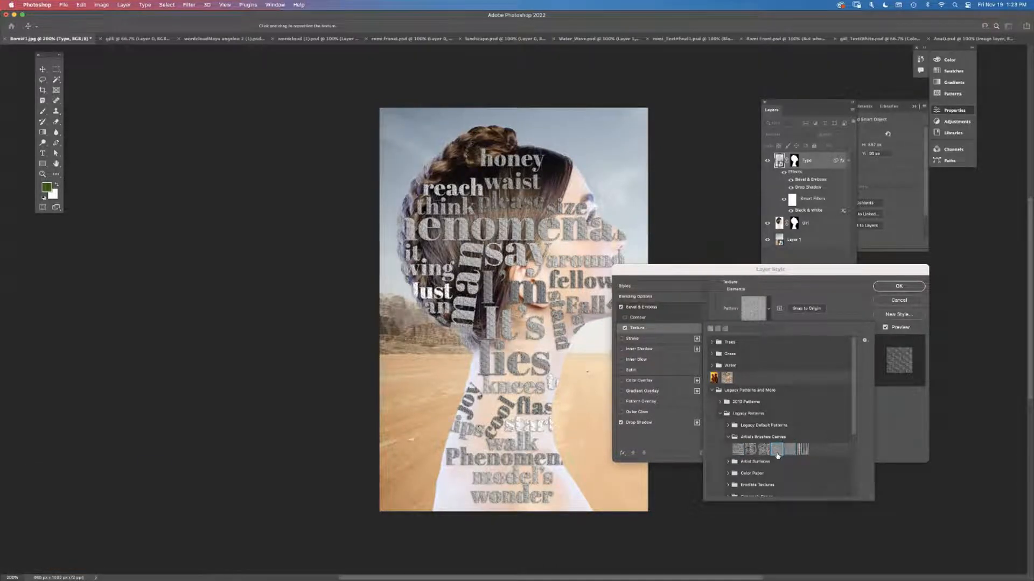
left_click(887, 290)
left_click(887, 290)
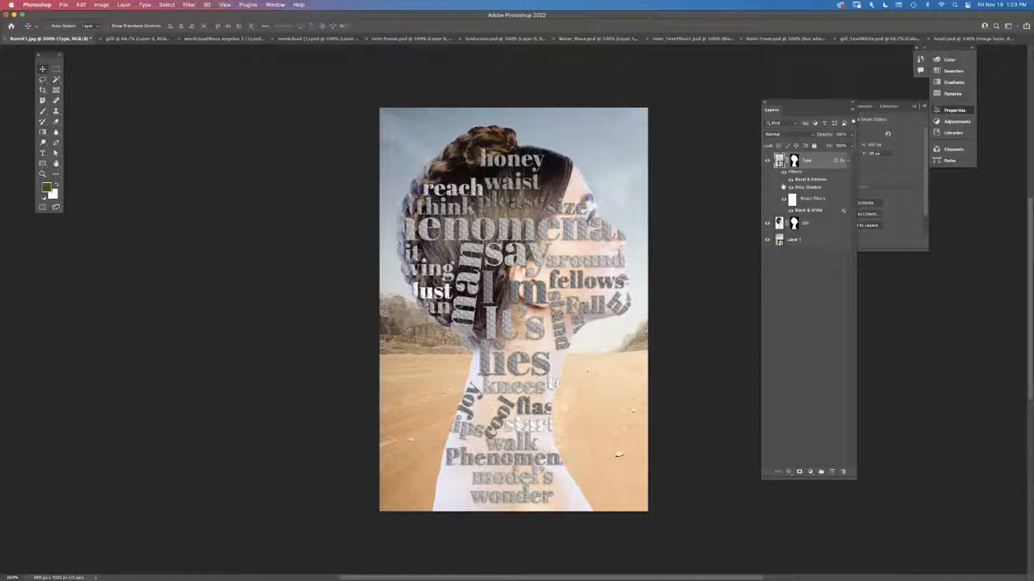
Preview Filter > Distort > Pinch on the word cloud, cancel it, and return to the Distort submenu
left_click(184, 4)
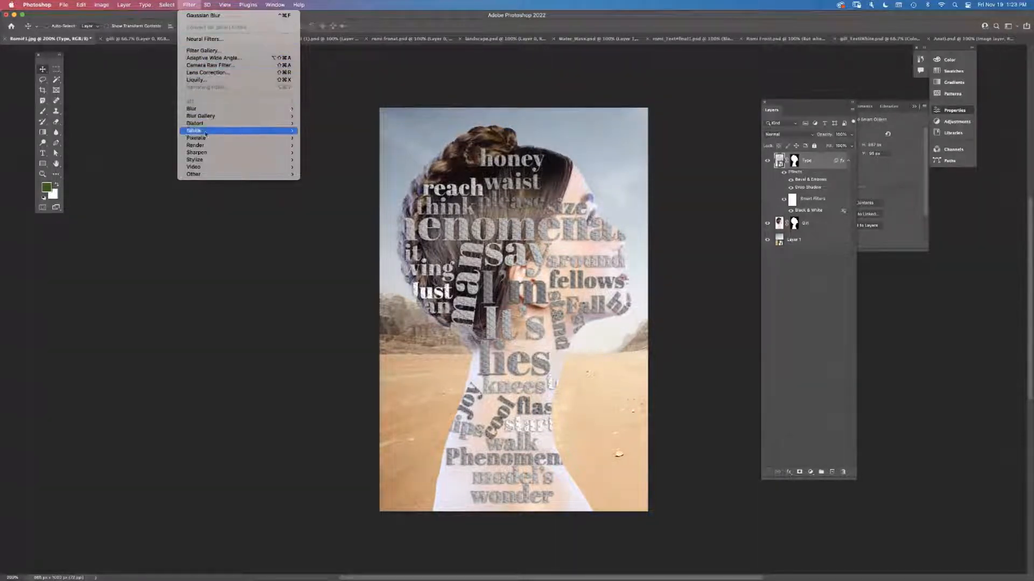
mouse_move(204, 139)
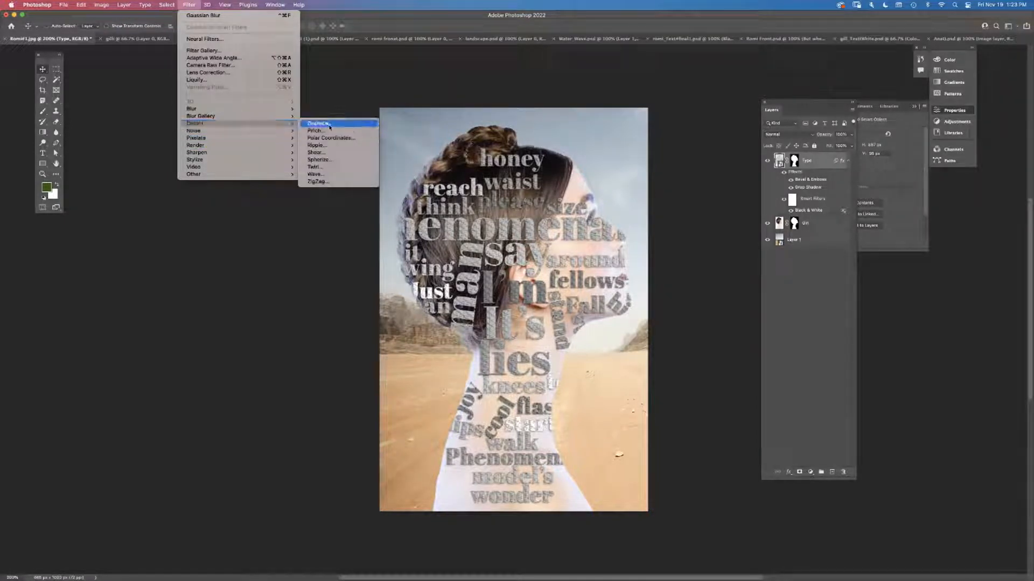
left_click(318, 131)
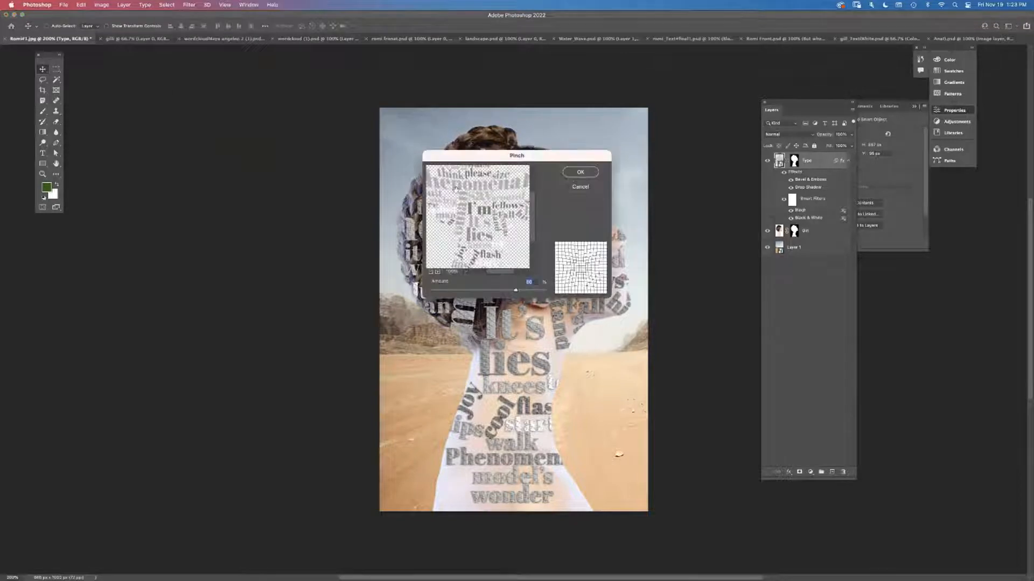
left_click(577, 186)
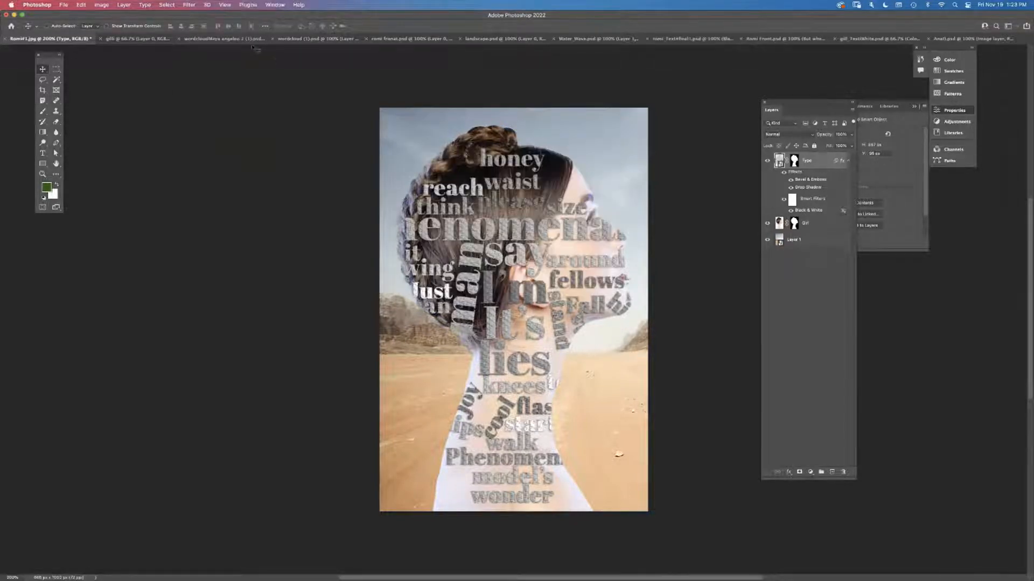
left_click(170, 5)
mouse_move(189, 5)
mouse_move(195, 131)
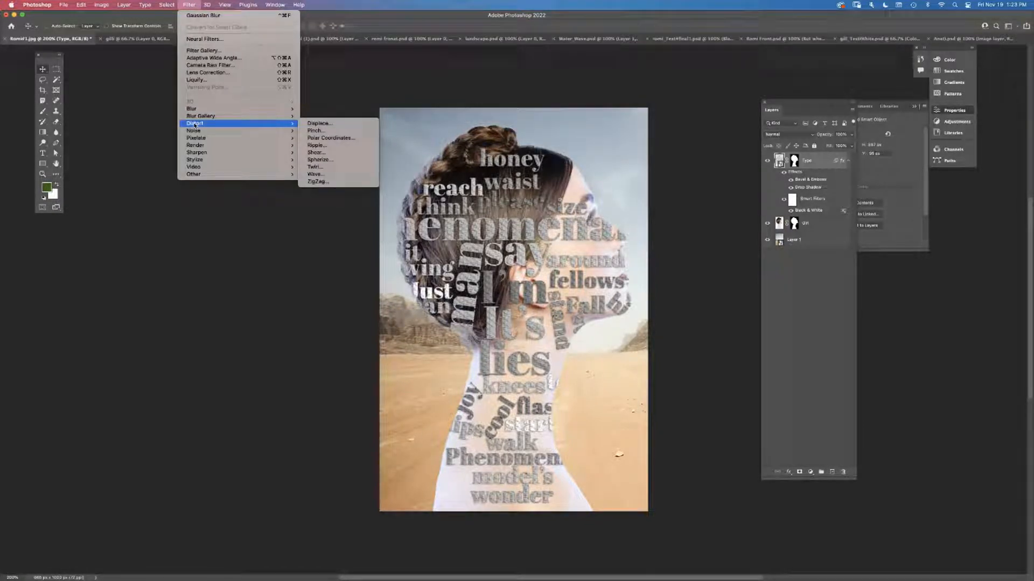
Apply Displace with horizontal scale 15 and vertical scale 10, using Portrait1_Dmap.psd as the map
left_click(314, 124)
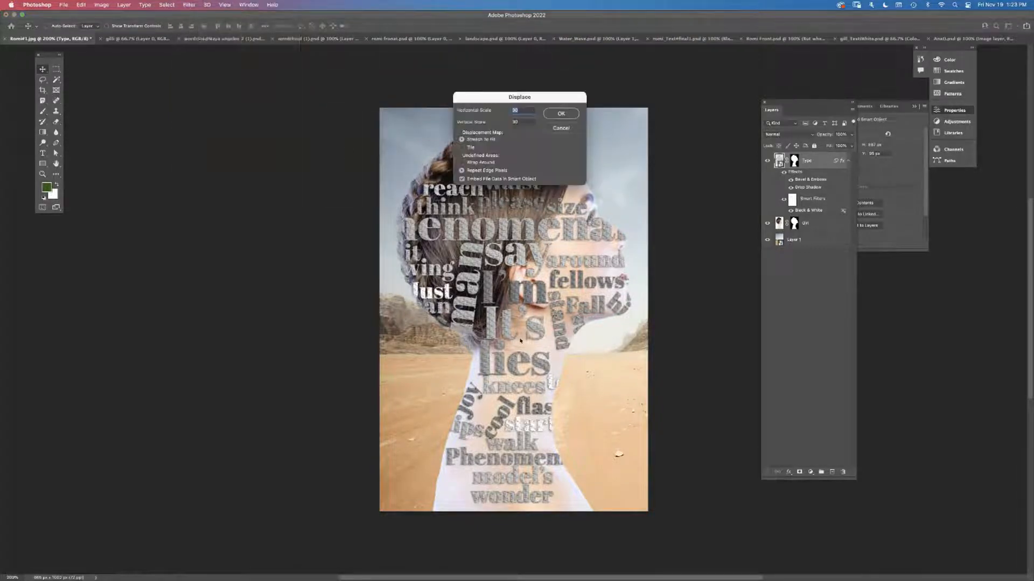
left_click_drag(515, 98, 600, 103)
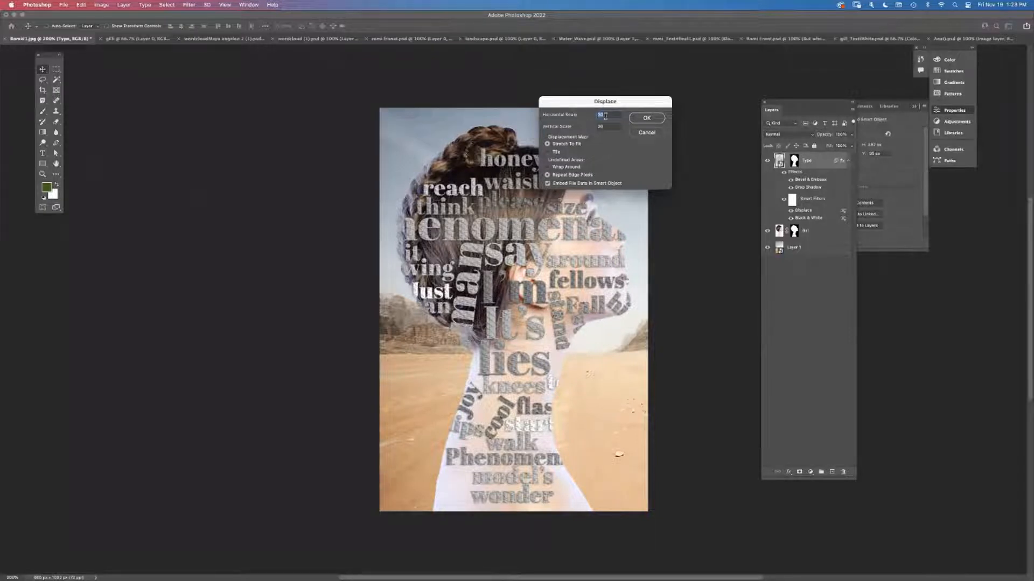
type("1")
type("0")
type("5")
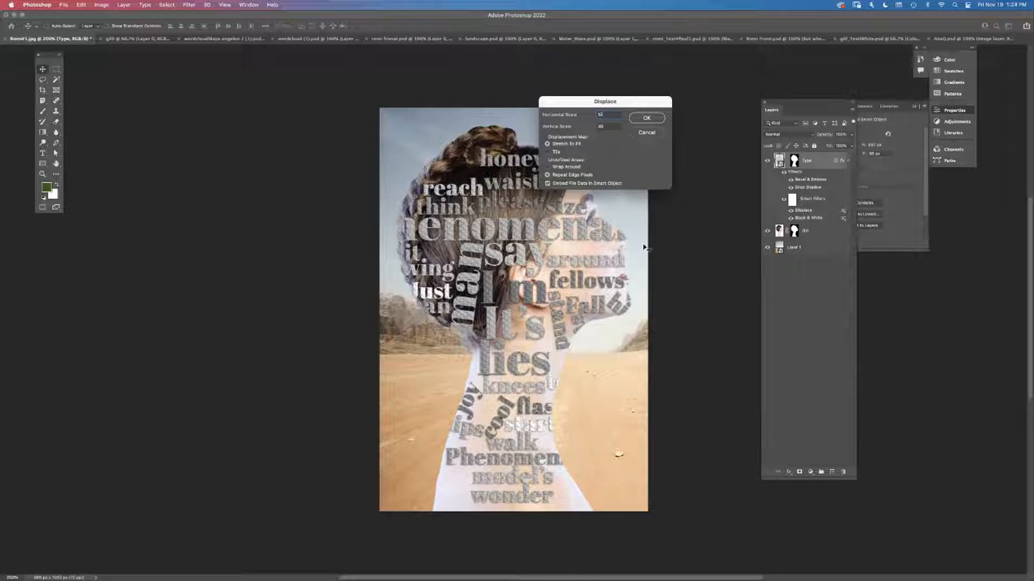
key("Tab")
type("1")
left_click(646, 118)
left_click(645, 118)
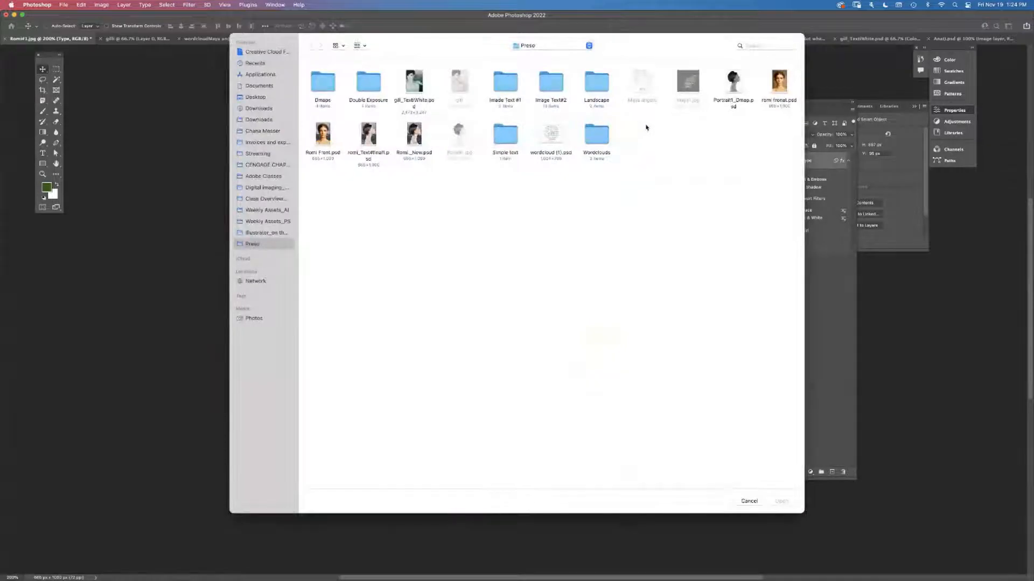
left_click(730, 89)
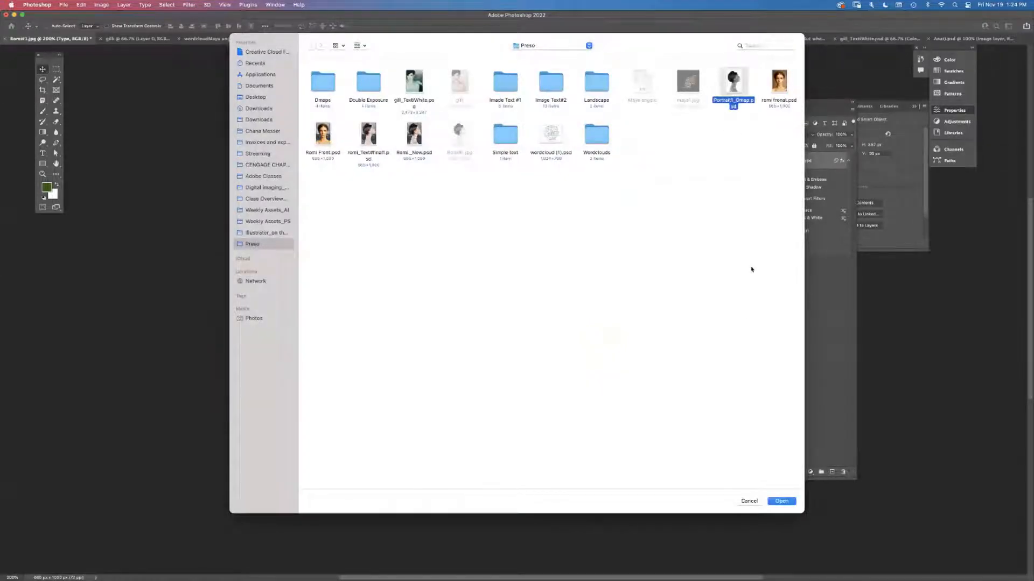
left_click(779, 503)
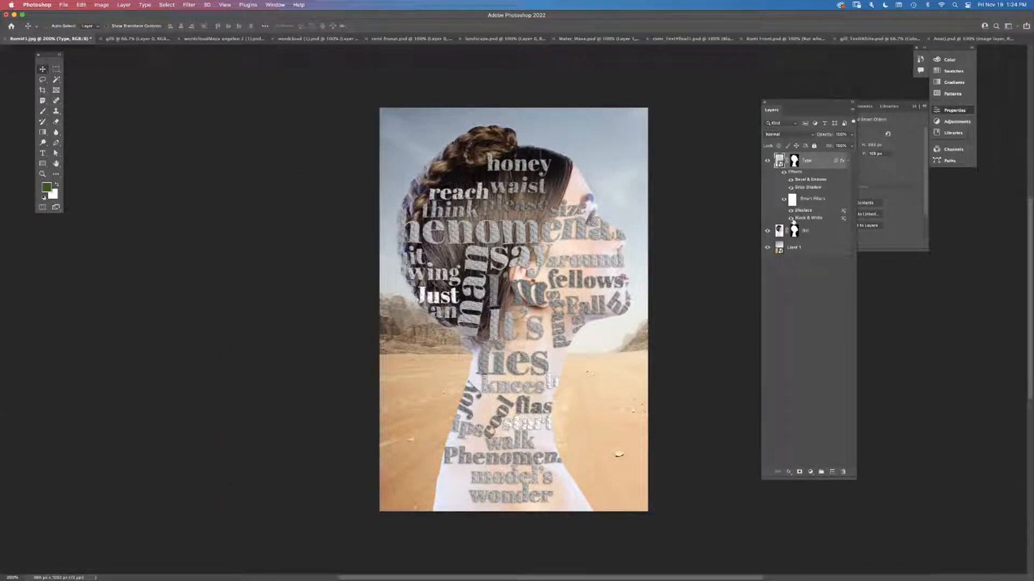
Toggle the Displace smart filter off and on to compare the warped words
left_click(792, 211)
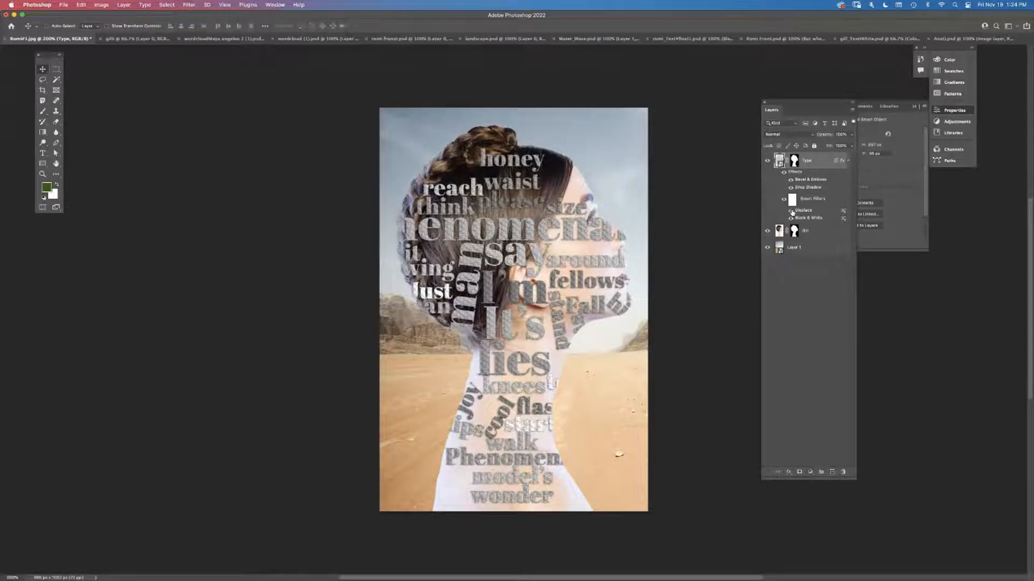
left_click(791, 211)
left_click(791, 211)
left_click(791, 210)
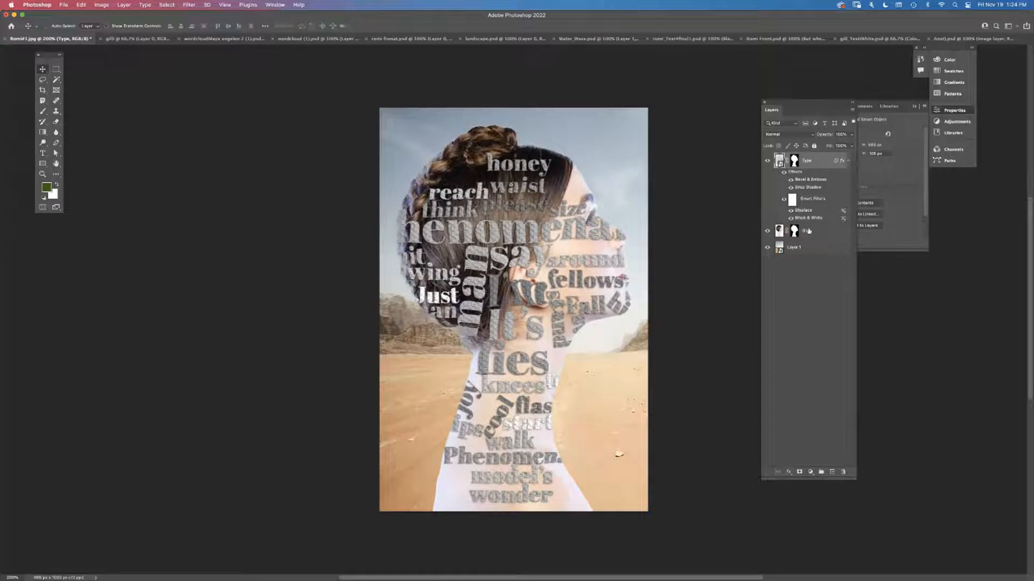
Raise both Displace scales to 20 and reapply it with Portrait1_Dmap.psd
double_click(802, 210)
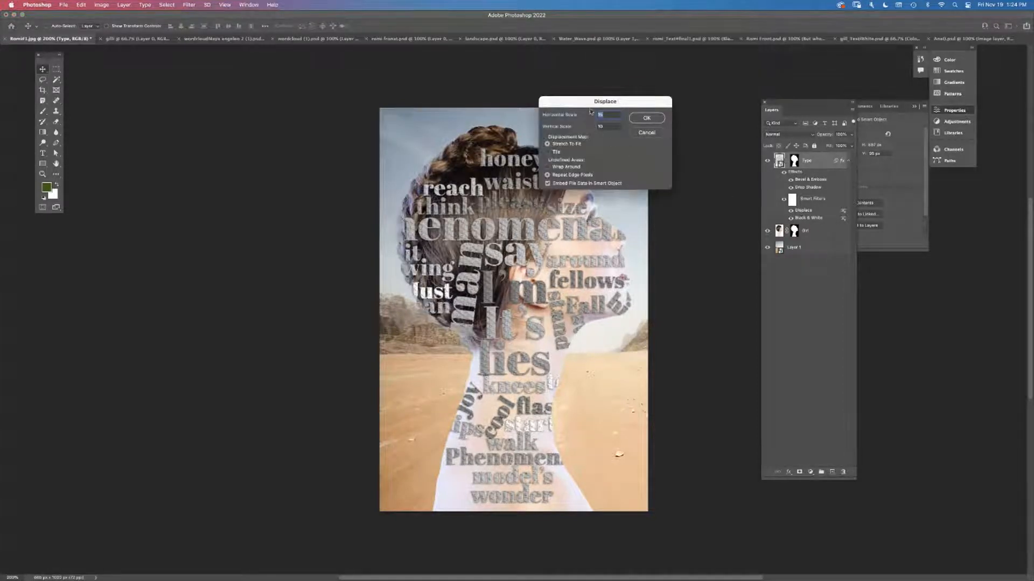
double_click(605, 126)
type("20")
left_click_drag(609, 115, 590, 111)
type("20")
left_click(657, 119)
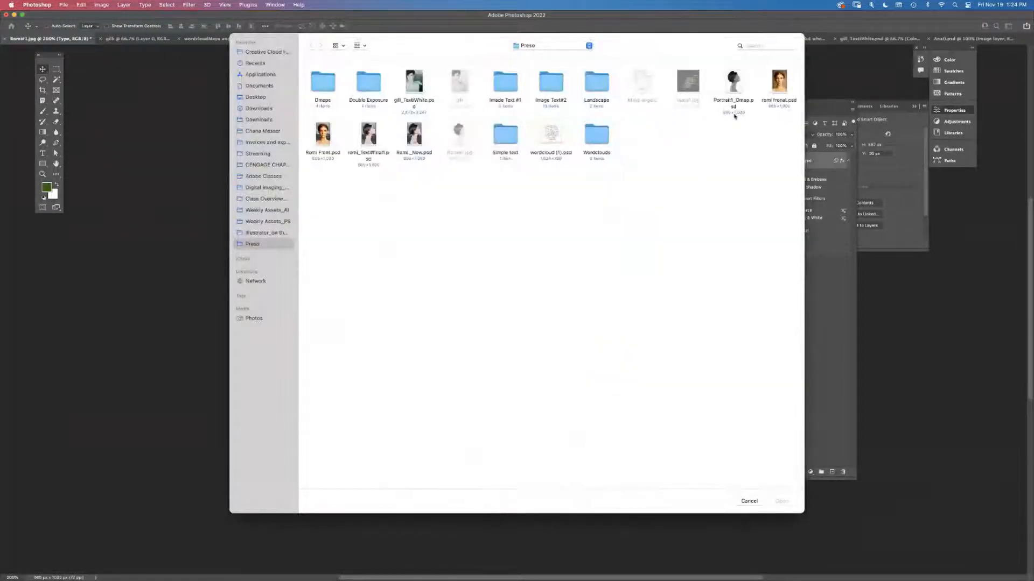
left_click(737, 94)
left_click(781, 501)
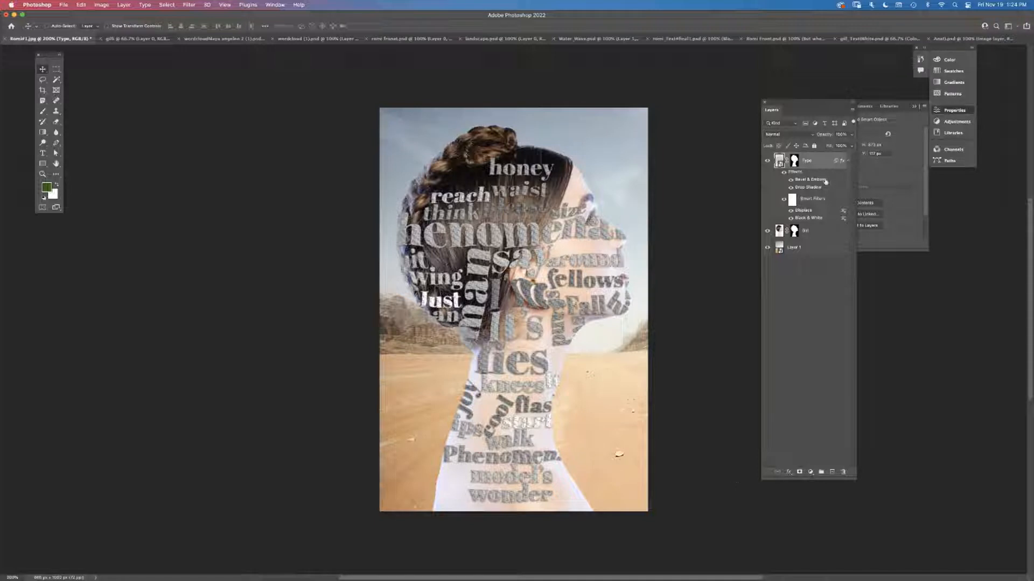
Recheck the Bevel & Emboss settings, then set the Type layer's blend mode to Overlay
double_click(808, 182)
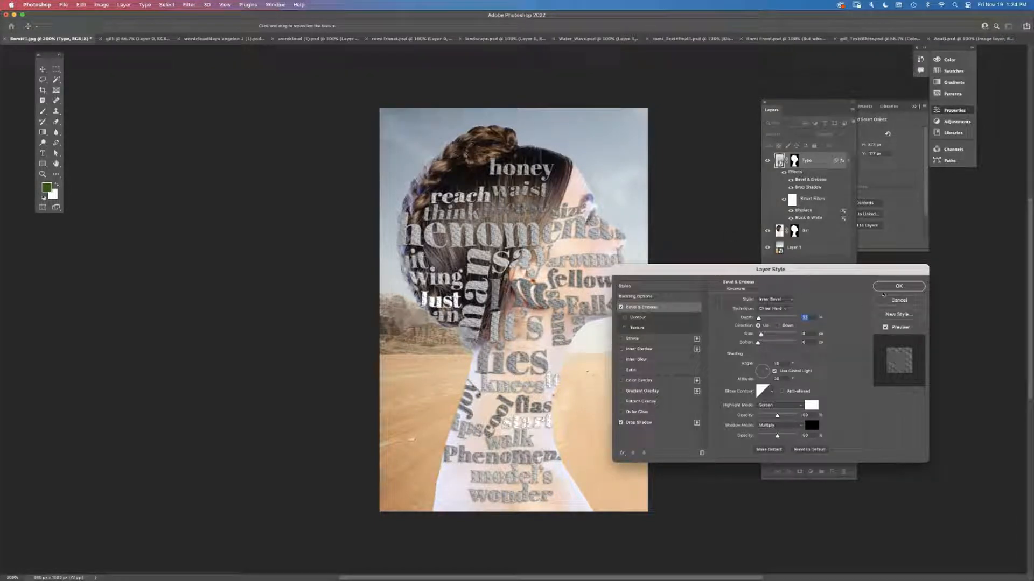
left_click(894, 286)
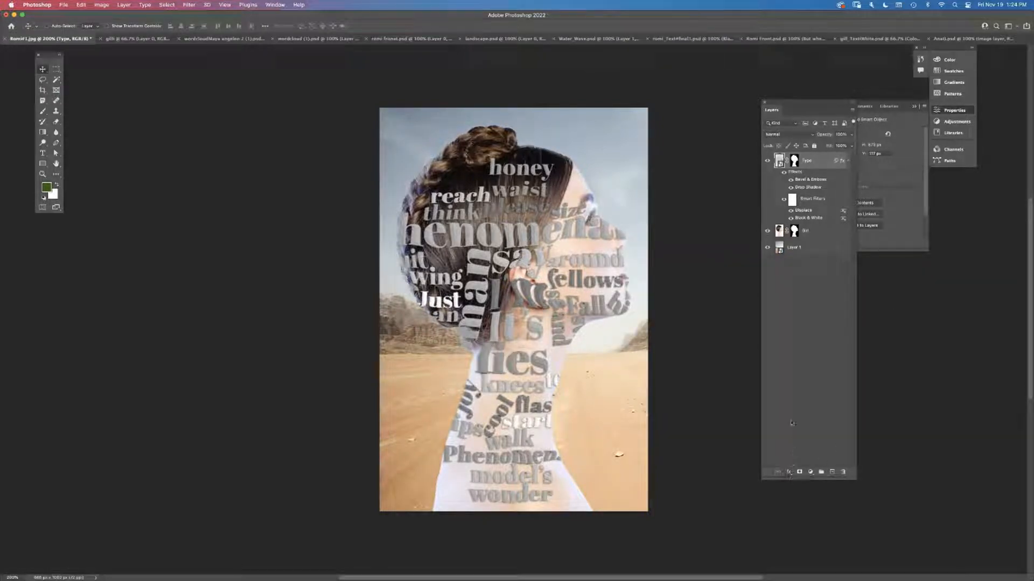
left_click(779, 135)
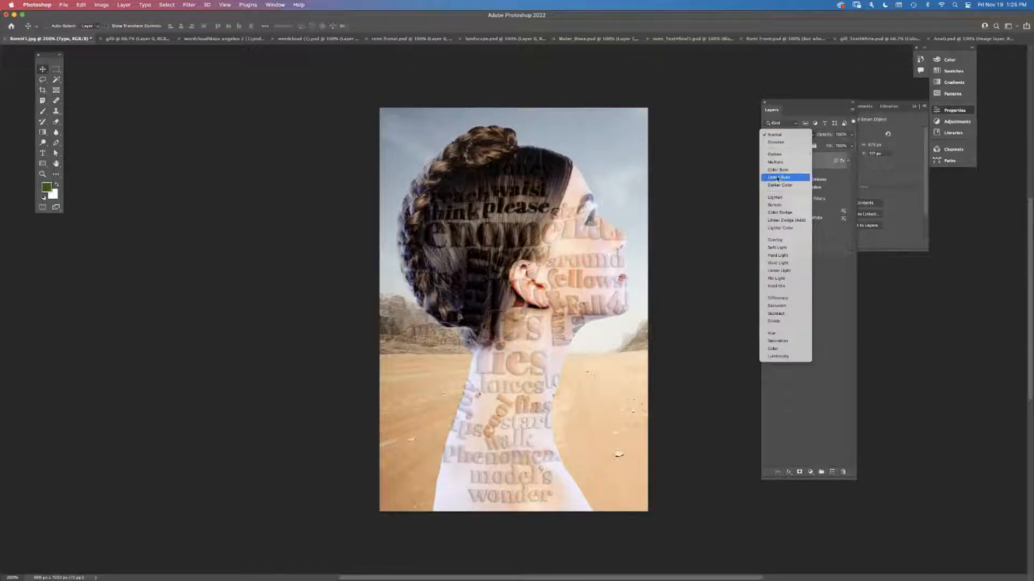
left_click(775, 241)
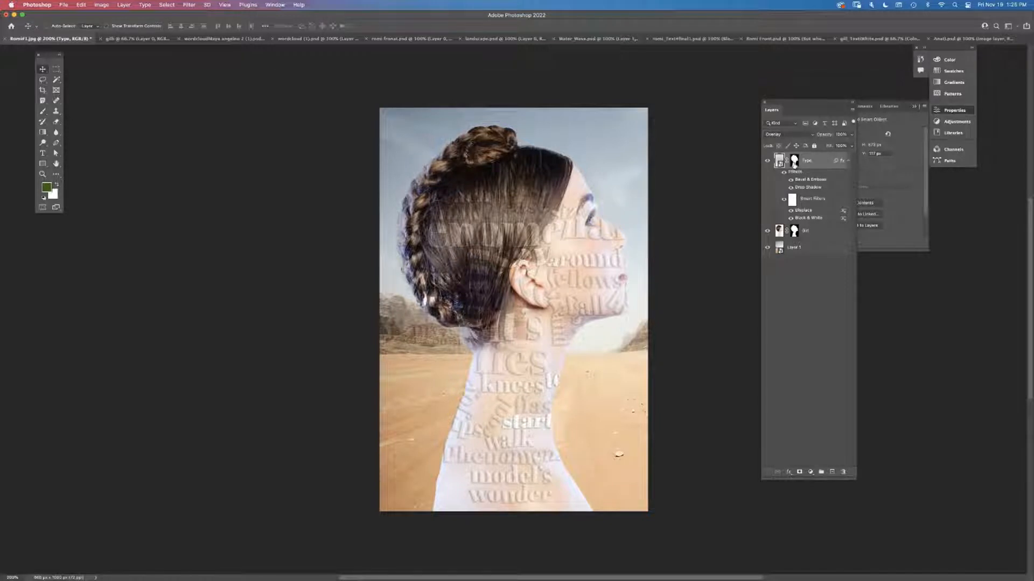
Brush black on the Type mask over the hair, then white to restore words by the face
left_click(793, 162)
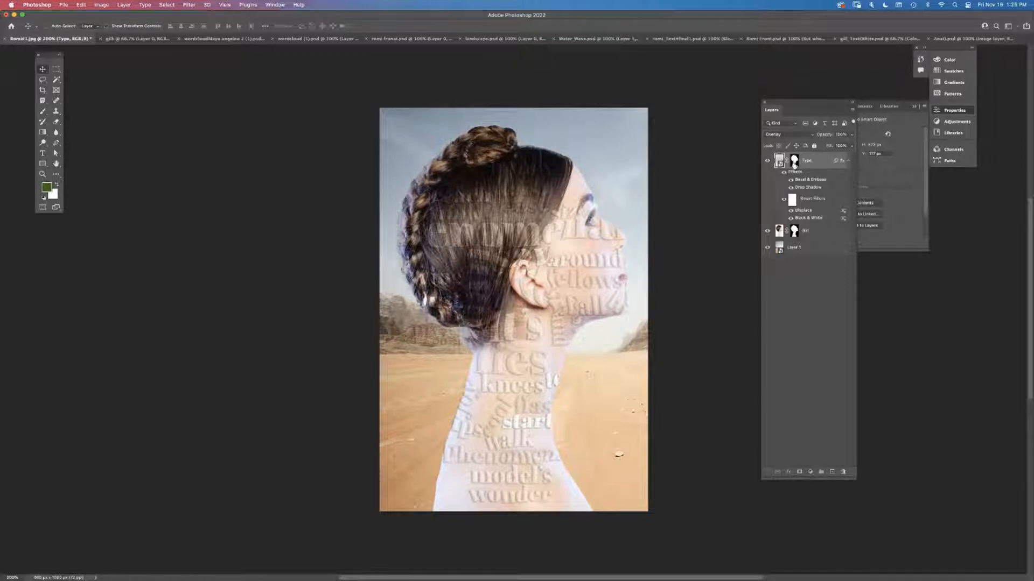
left_click(43, 111)
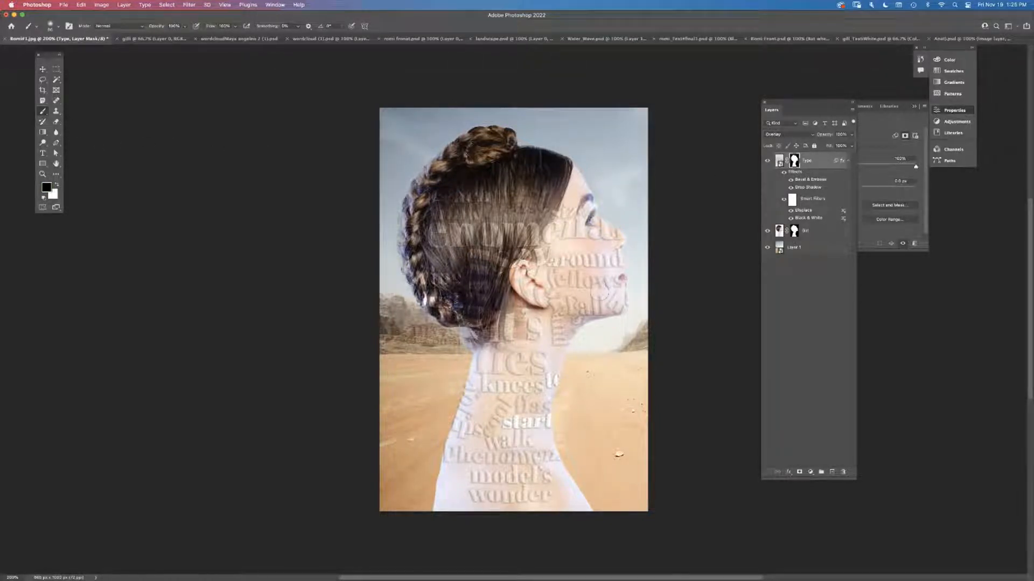
mouse_move(603, 289)
left_mouse_down()
mouse_move(593, 293)
mouse_move(595, 280)
mouse_move(606, 283)
mouse_move(611, 290)
mouse_move(598, 295)
mouse_move(624, 304)
mouse_move(563, 339)
mouse_move(575, 333)
left_mouse_up()
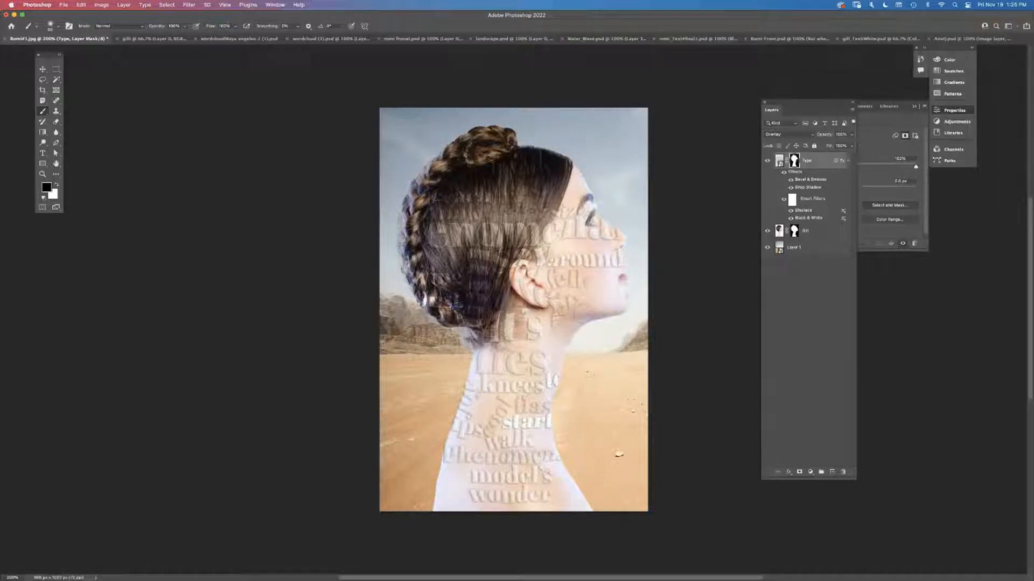
mouse_move(420, 237)
left_mouse_down()
mouse_move(511, 232)
mouse_move(485, 270)
mouse_move(501, 259)
left_mouse_up()
mouse_move(472, 291)
left_mouse_down()
mouse_move(477, 269)
mouse_move(523, 251)
left_mouse_up()
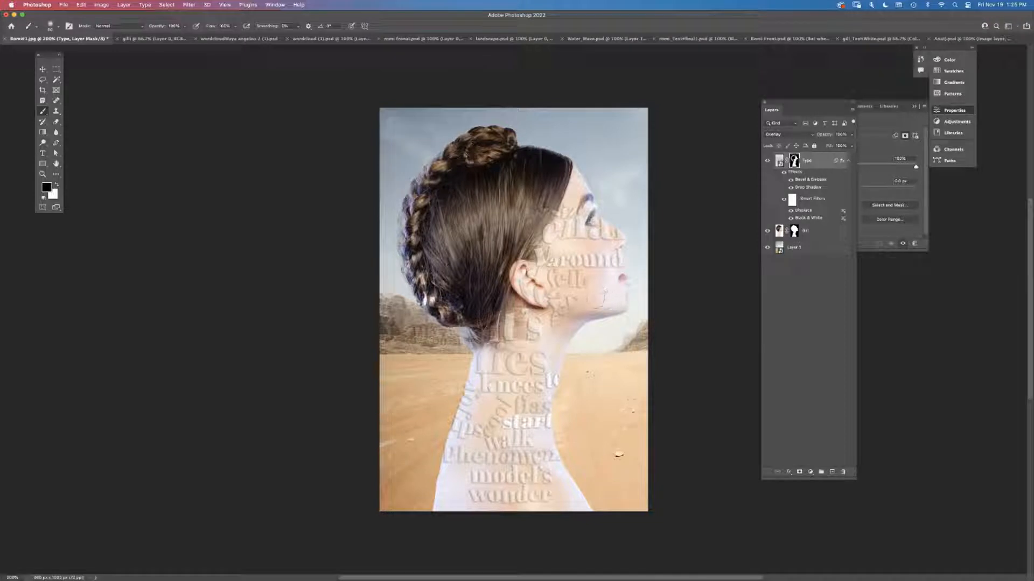
key("x")
mouse_move(598, 295)
left_mouse_down()
mouse_move(611, 291)
mouse_move(560, 335)
mouse_move(541, 372)
left_mouse_up()
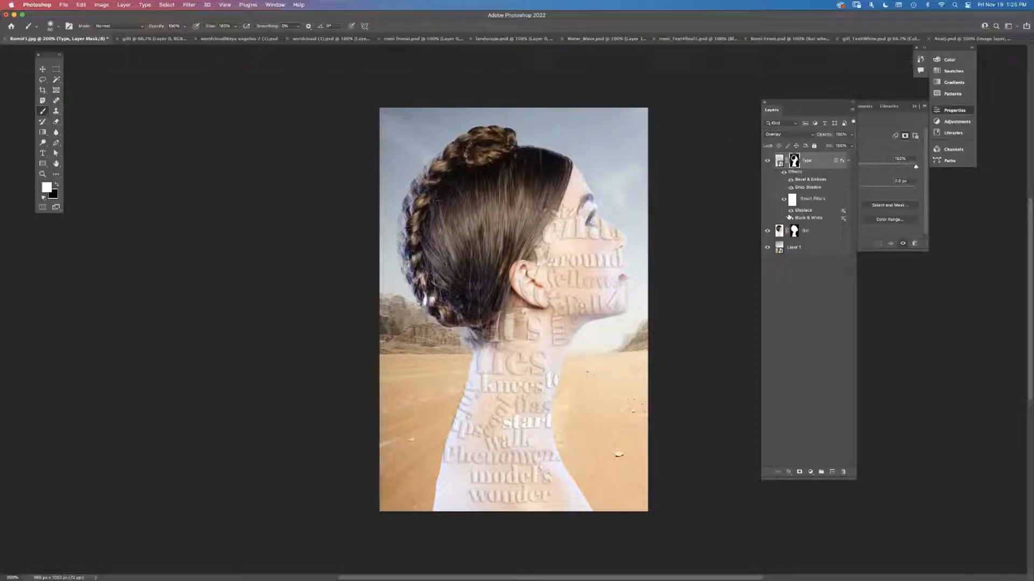
Hide the Black & White smart filter and set the Type layer to Soft Light
left_click(791, 218)
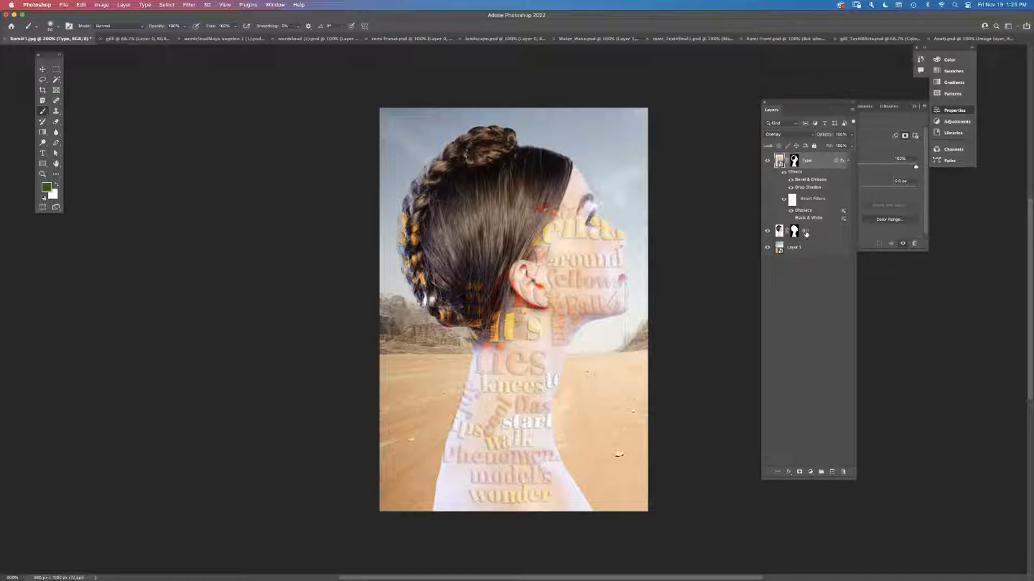
left_click(778, 135)
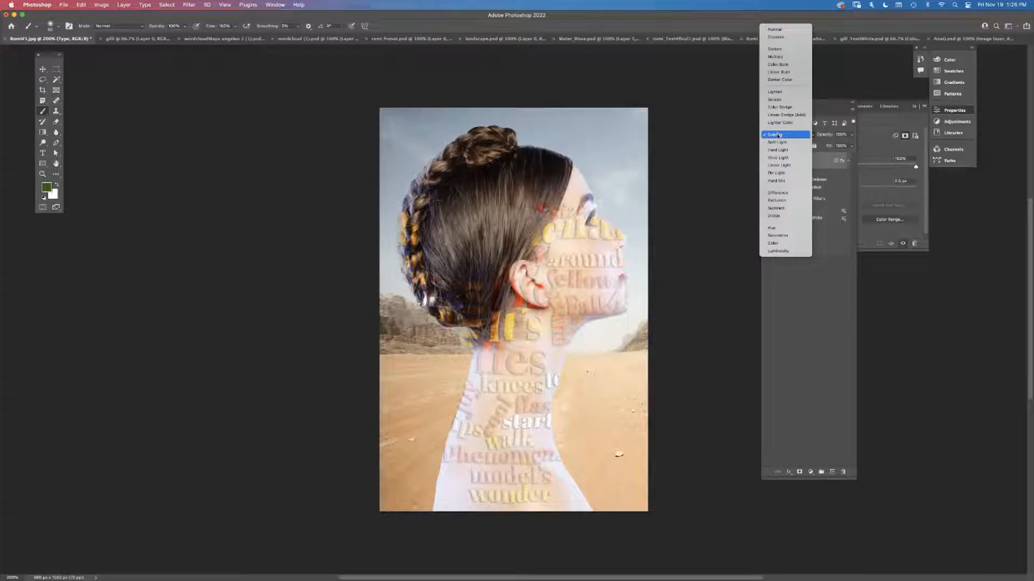
key("Return")
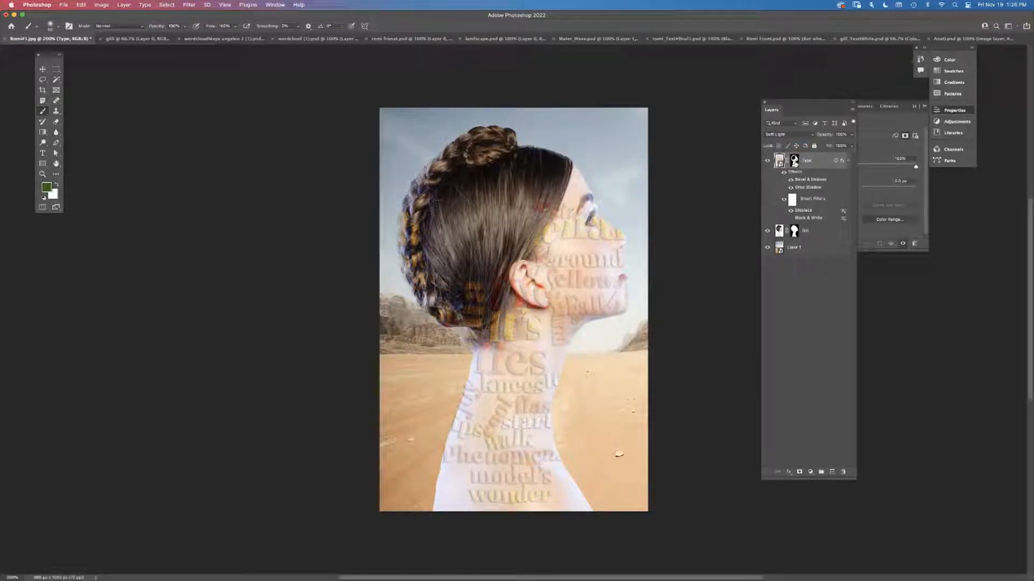
Disable and re-enable the Type layer mask to compare, leaving the mask selected
left_click(795, 161, "shift")
left_click(795, 162, "shift")
left_click(797, 164, "shift")
left_click(797, 164, "shift")
left_click(794, 163)
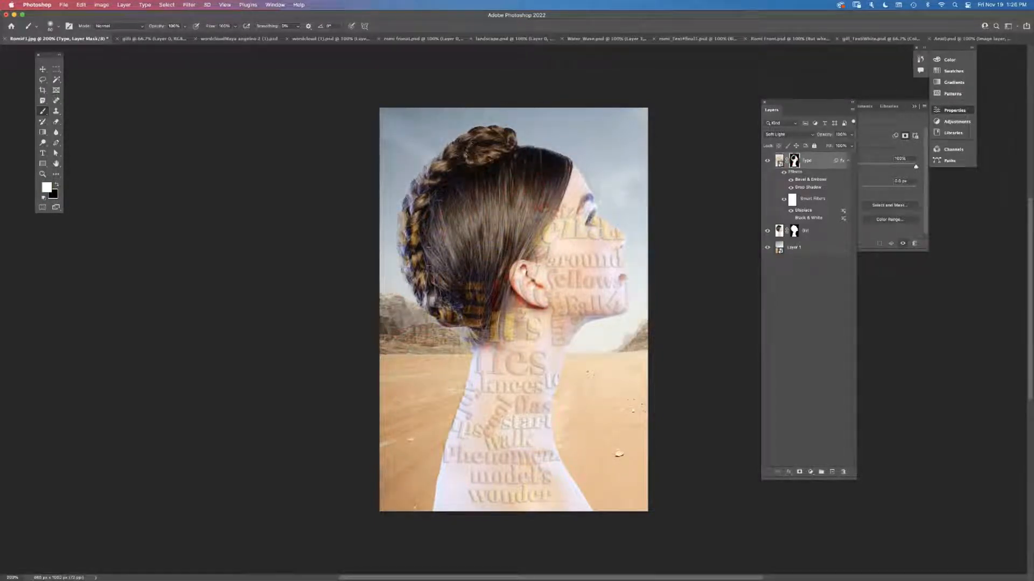
Paint white on the Type mask with two strokes over the braided hair left of the face
mouse_move(479, 221)
left_mouse_down()
mouse_move(487, 217)
mouse_move(483, 235)
mouse_move(518, 215)
mouse_move(483, 287)
left_mouse_up()
mouse_move(441, 227)
left_mouse_down()
mouse_move(459, 198)
mouse_move(456, 234)
mouse_move(469, 228)
mouse_move(432, 246)
mouse_move(470, 293)
mouse_move(461, 296)
left_mouse_up()
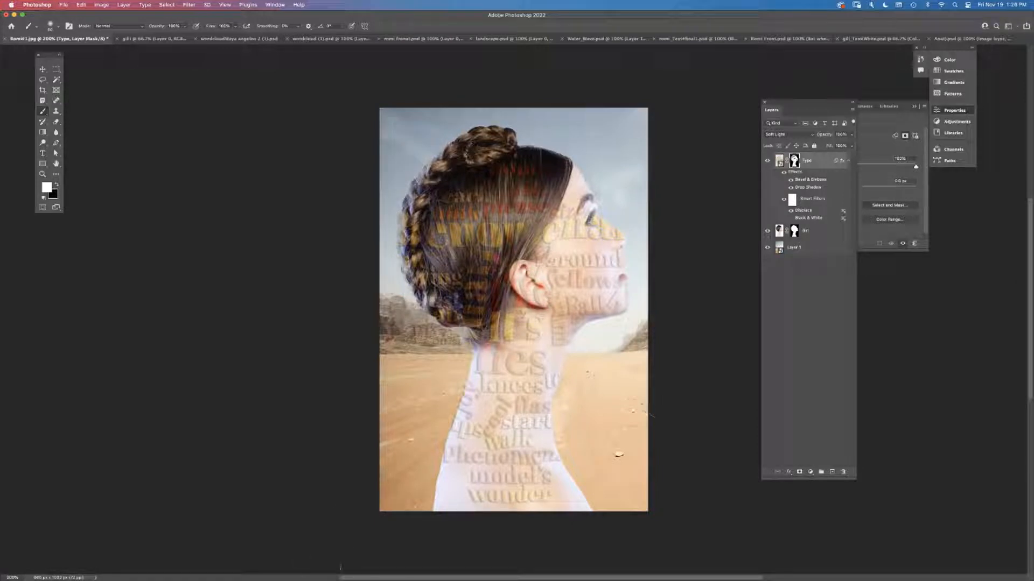
mouse_move(342, 577)
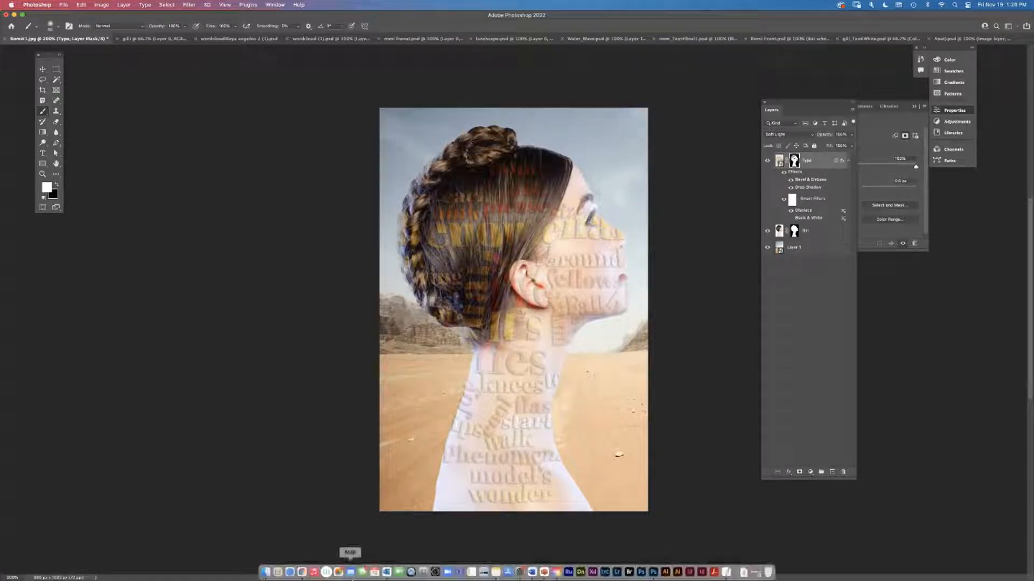
Enlarge the browser, randomize the WordClouds.com layout, then switch to the Adobe Spark tab
left_click(301, 572)
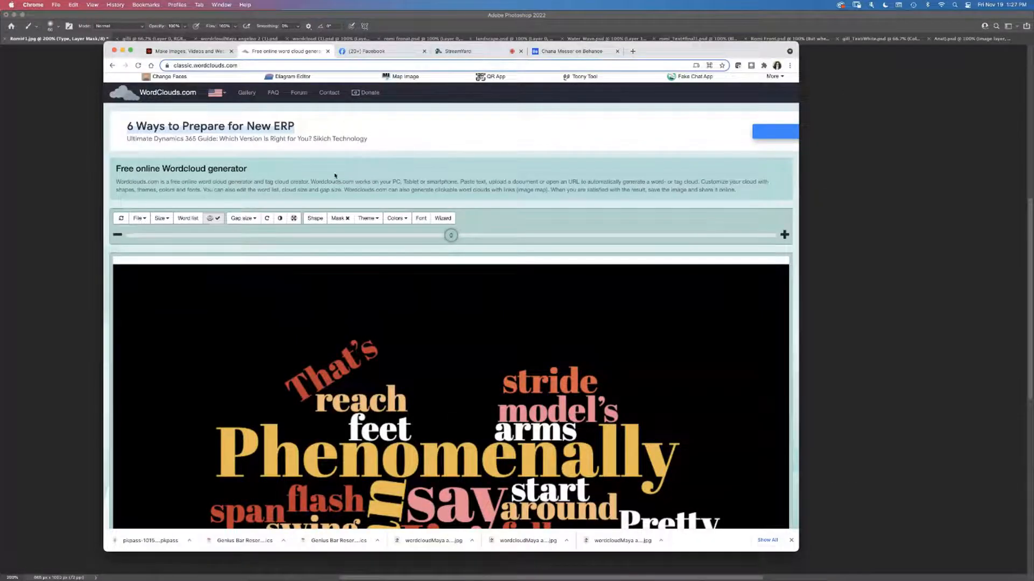
left_click_drag(788, 553, 982, 580)
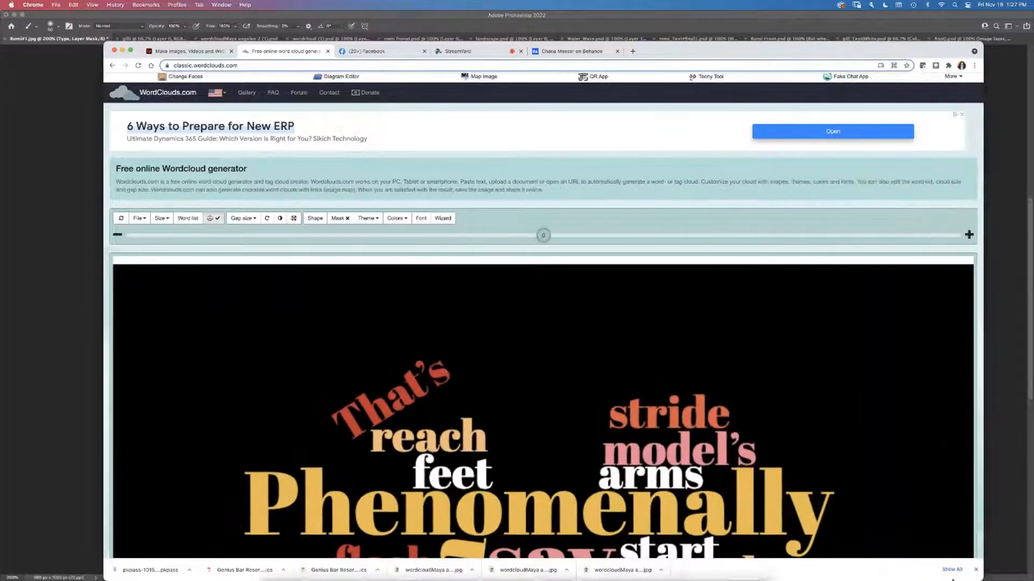
left_click(120, 221)
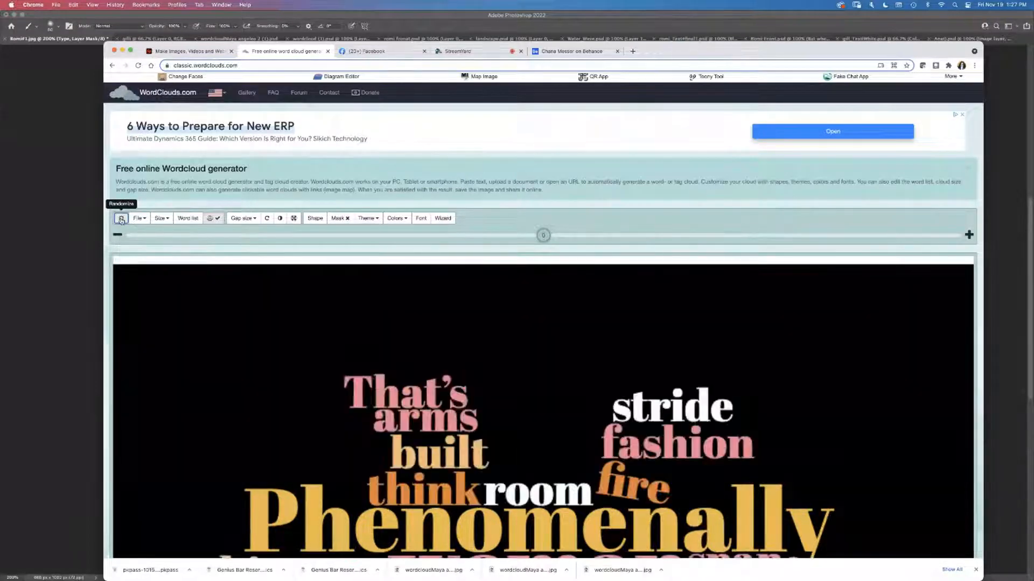
left_click(140, 219)
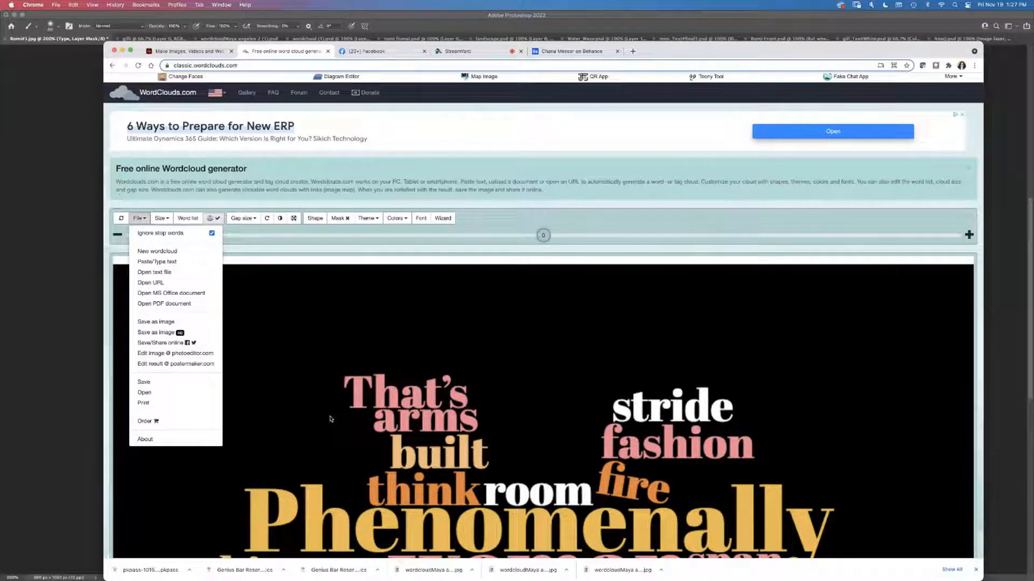
left_click(190, 52)
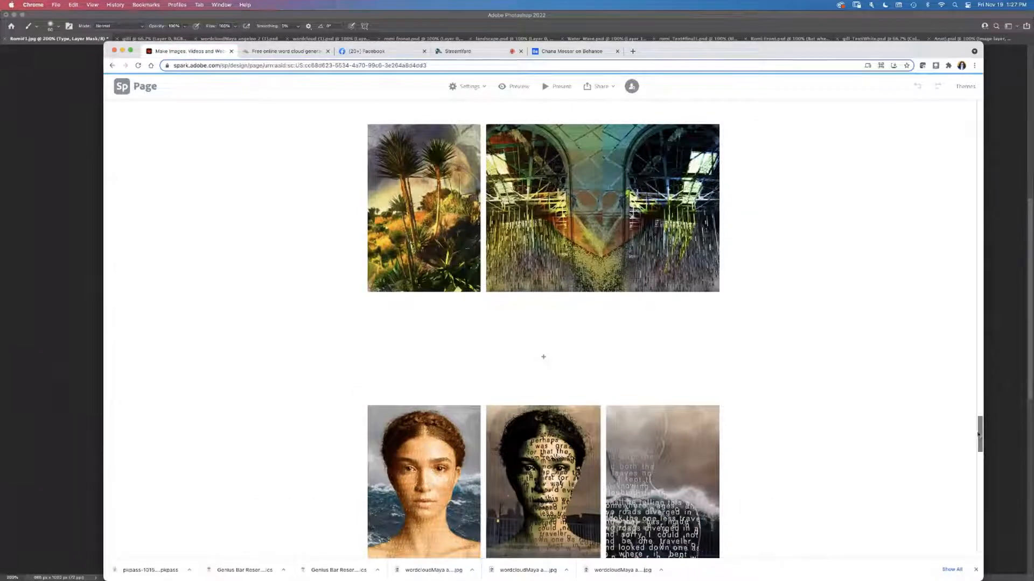
Scroll back up to the Spark page's word-cloud examples, then return to the Photoshop composition
left_click_drag(979, 434, 964, 345)
scroll(964, 345, "up", 3)
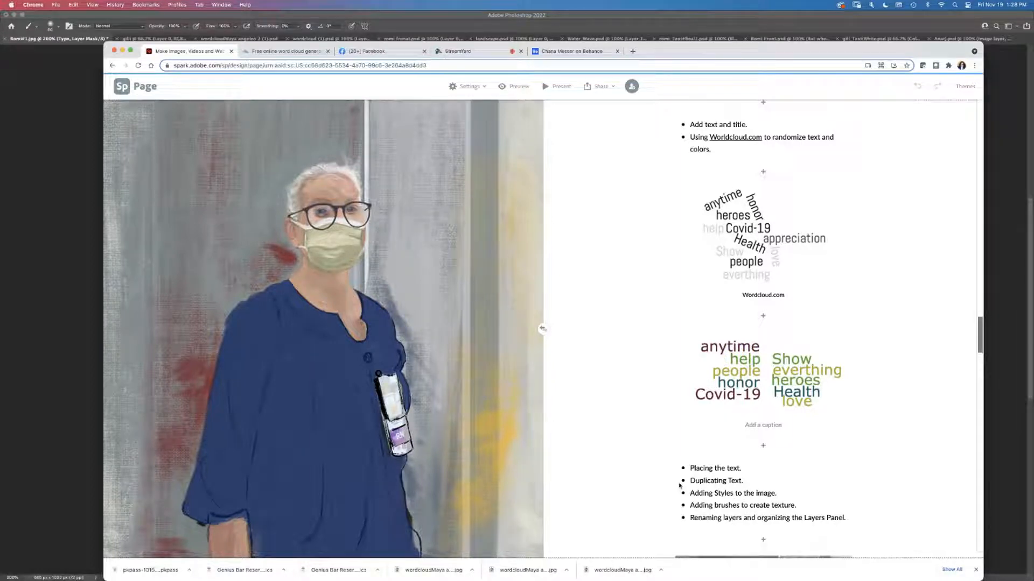
left_click(70, 276)
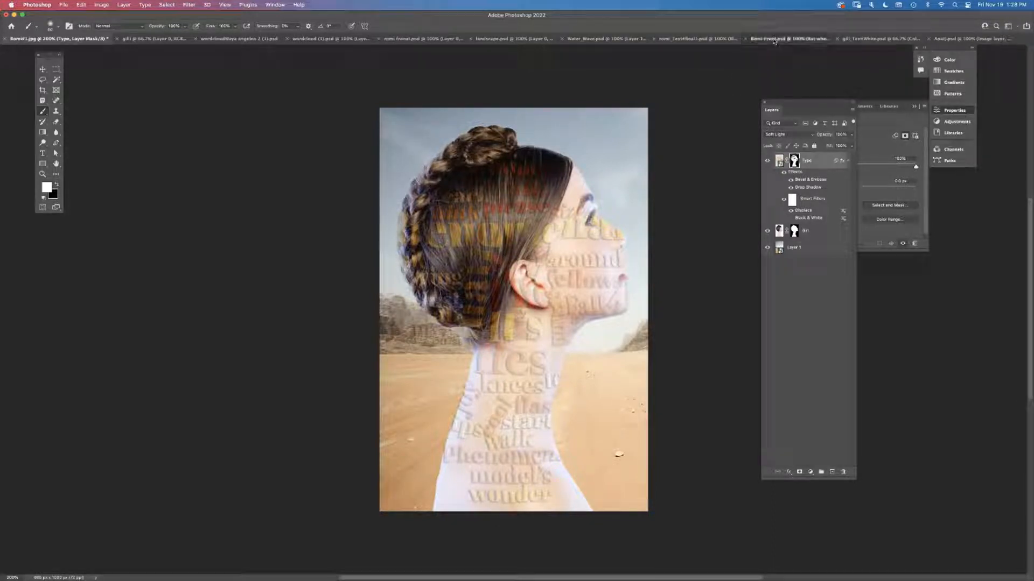
Zoom into Romi Front.psd and toggle its Displace filter and text layers to compare overlays
left_click(774, 40)
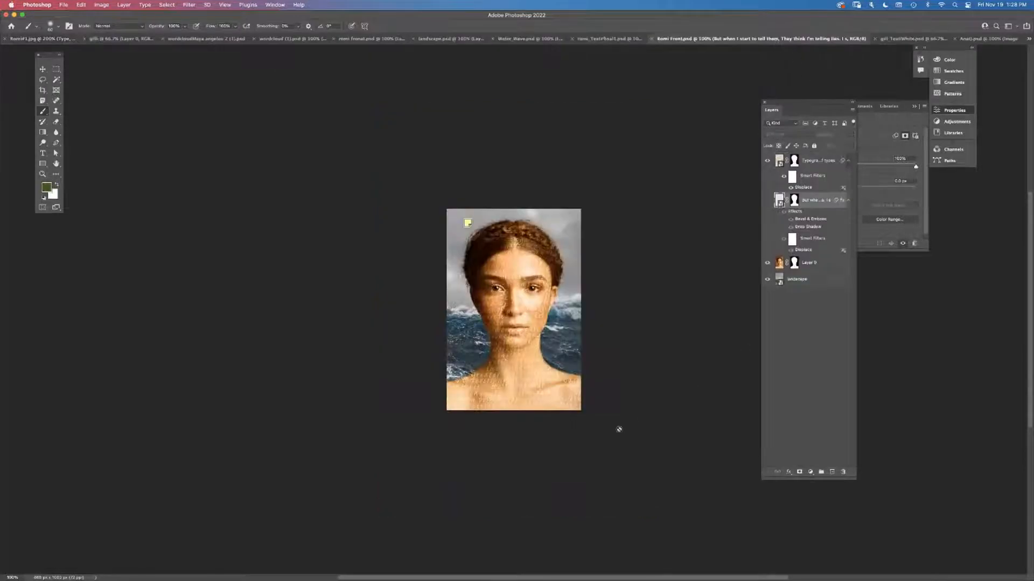
key("super+plus")
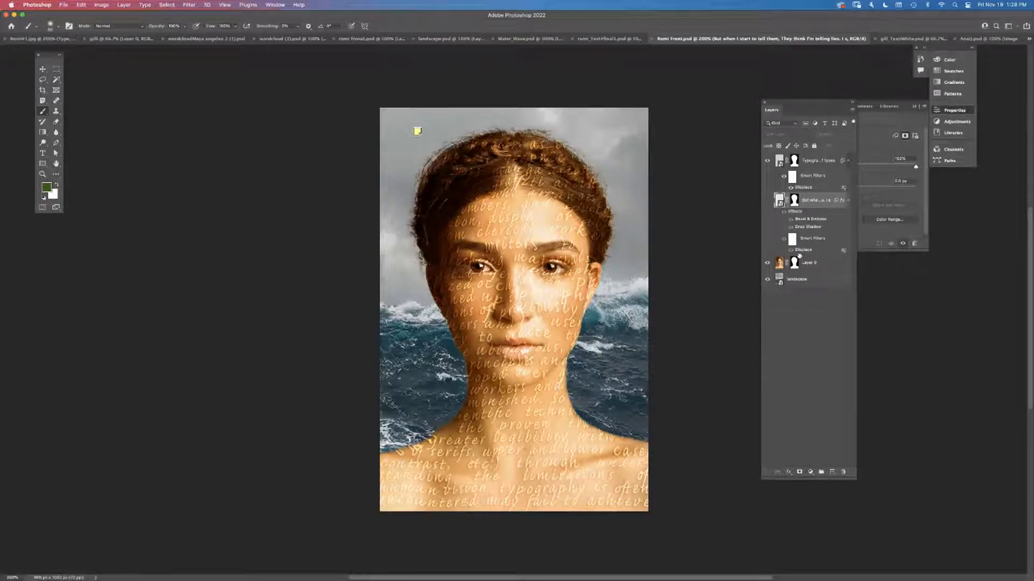
left_click(791, 250)
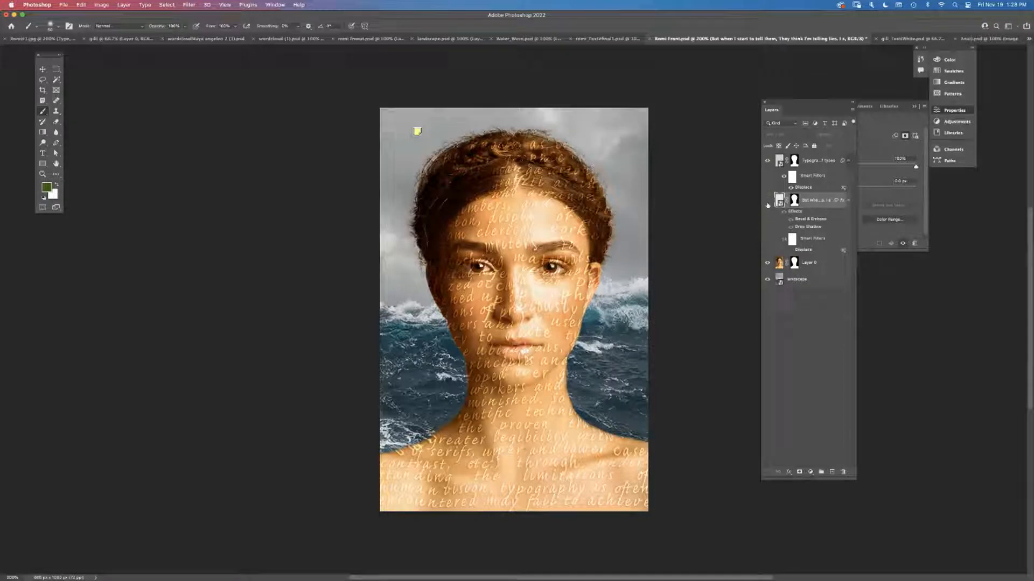
left_click(767, 200)
left_click(767, 201)
left_click(767, 202)
left_click(767, 202)
left_click(768, 162)
left_click(768, 162)
left_click(979, 39)
left_click(861, 38)
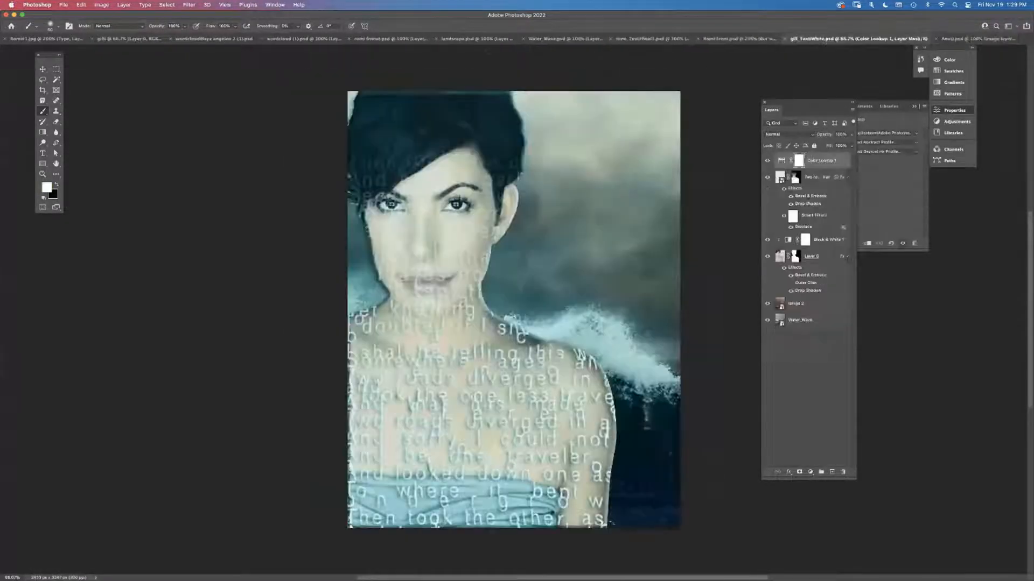
left_click(469, 40)
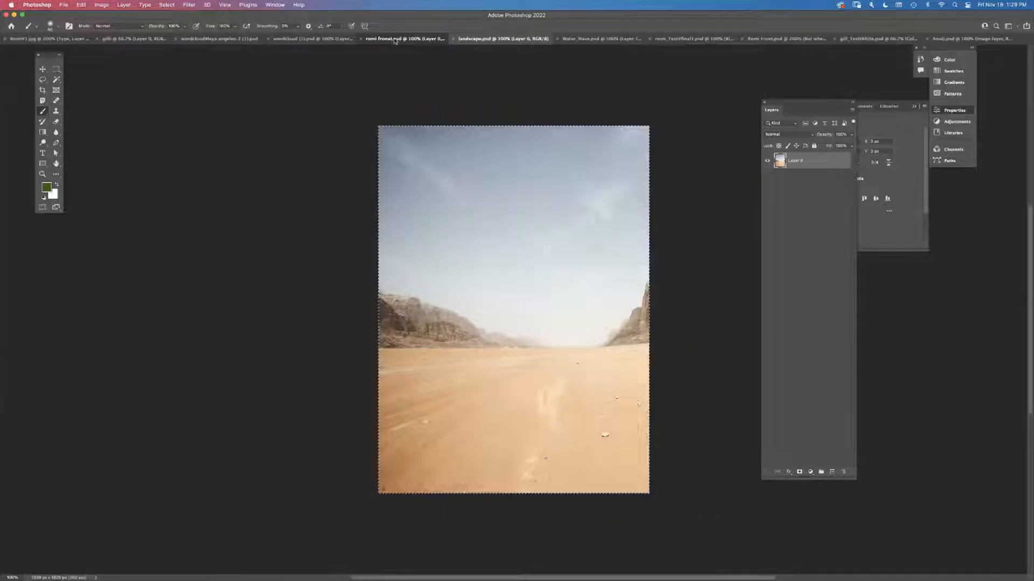
left_click(394, 40)
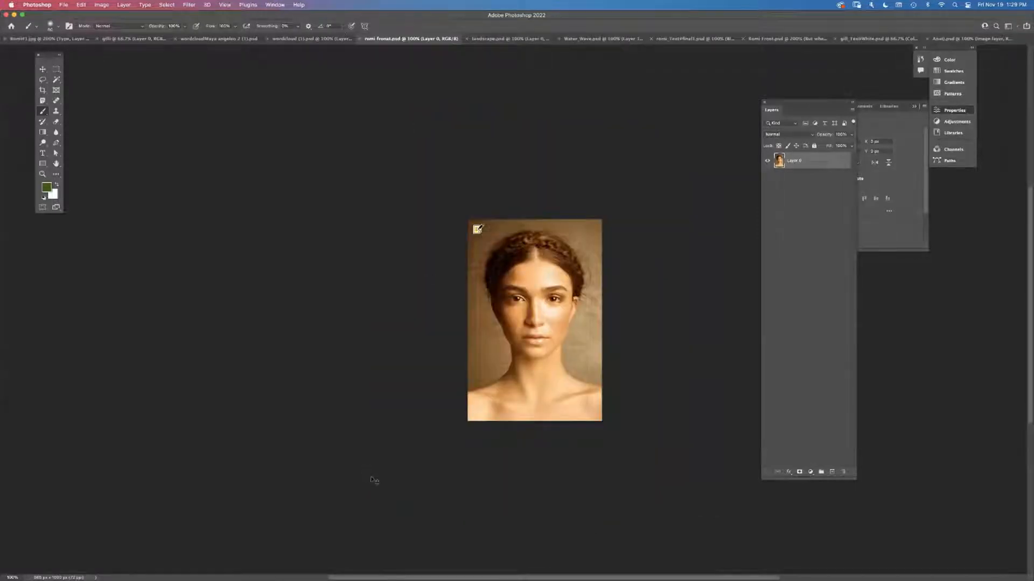
key("super+equal")
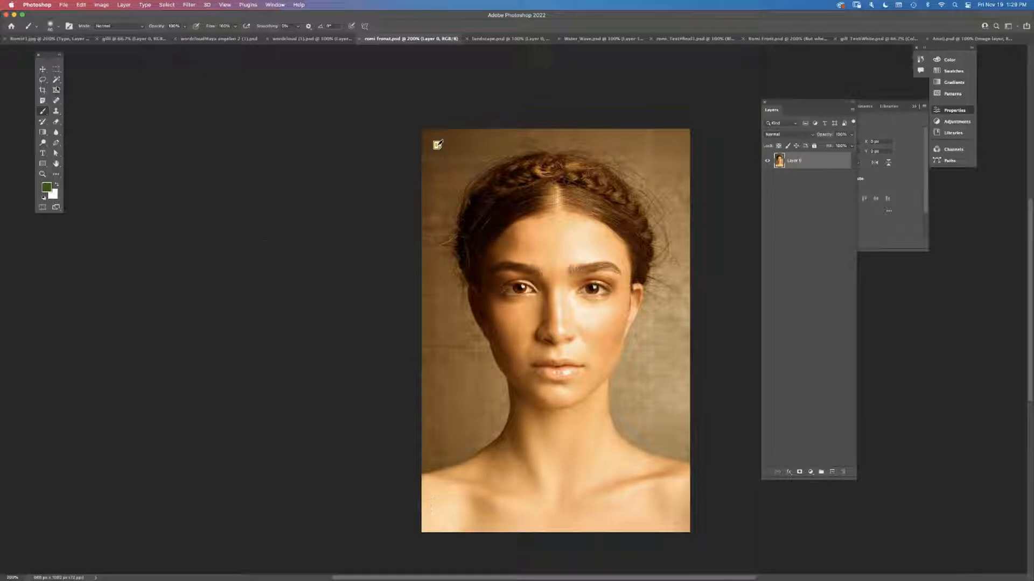
Select the woman with the Object Selection tool
left_click(56, 80)
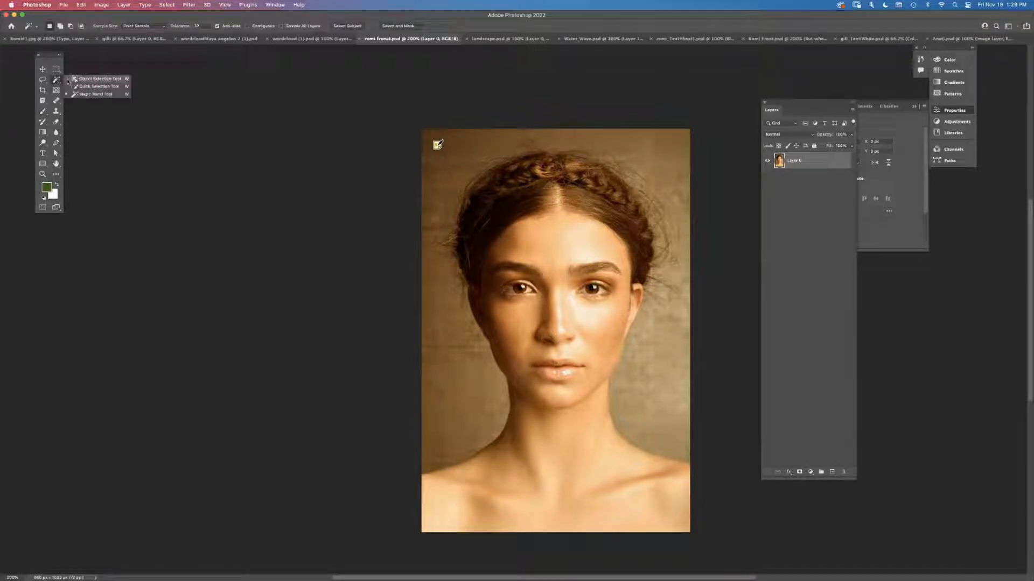
left_click(99, 78)
left_click_drag(449, 152, 624, 561)
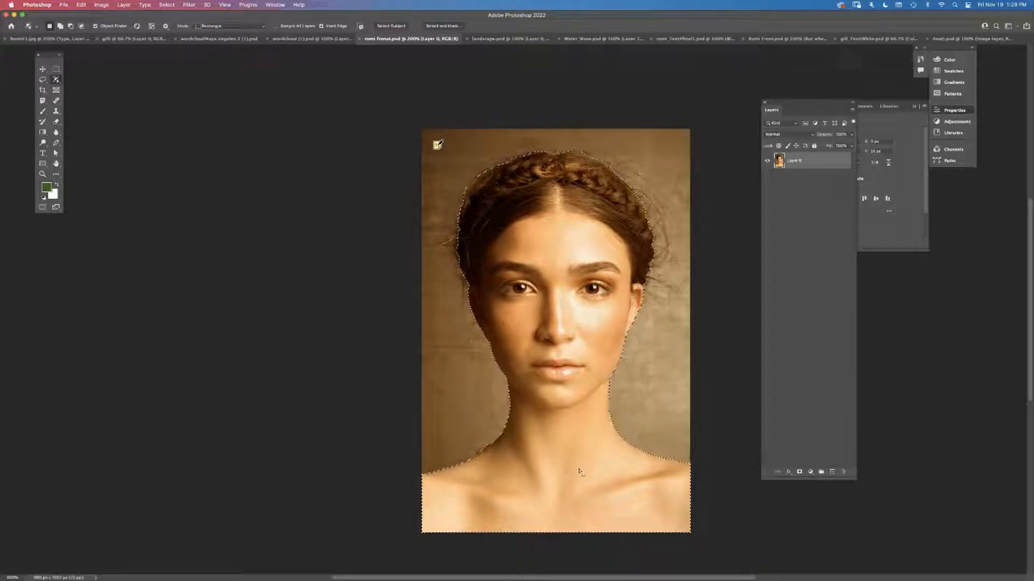
Refine the selection's hair in Select and Mask and output it as a Layer Mask
left_click(432, 27)
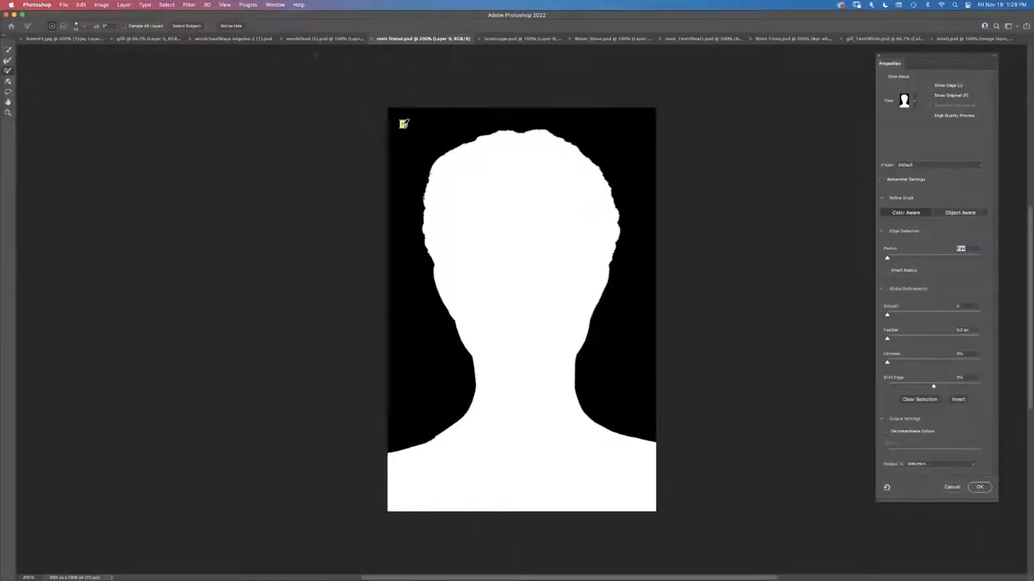
left_click(231, 26)
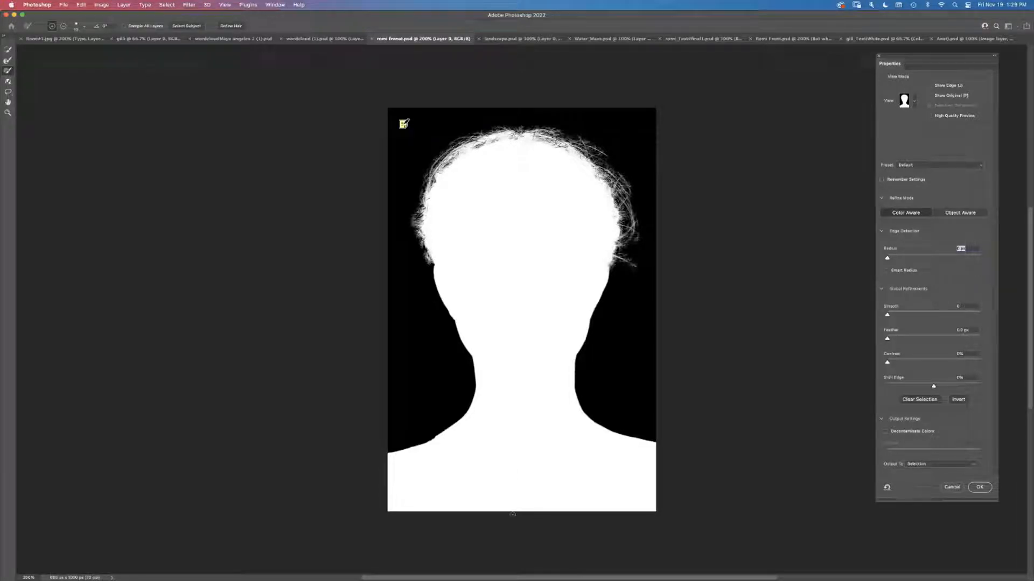
left_click(940, 464)
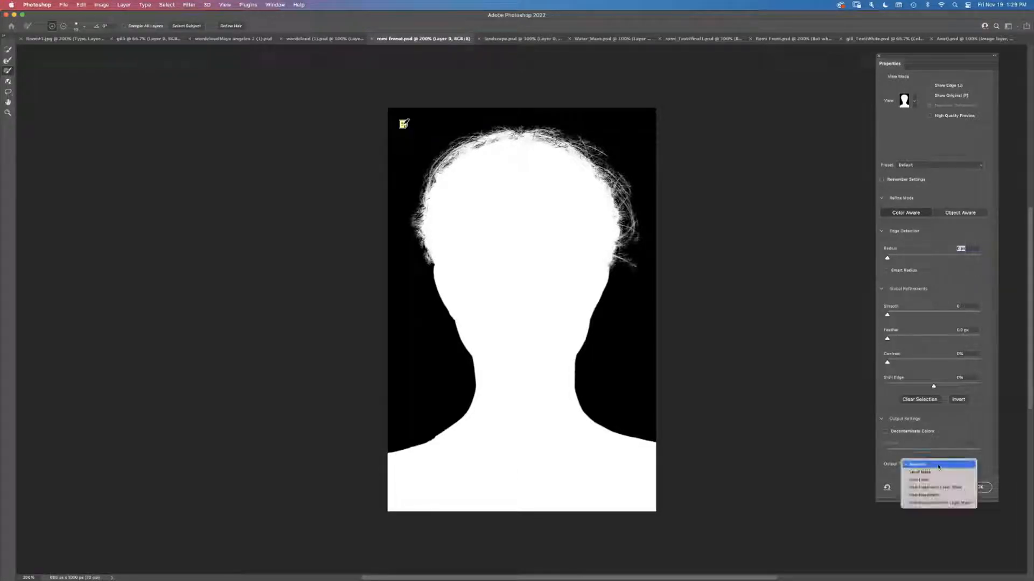
left_click(939, 472)
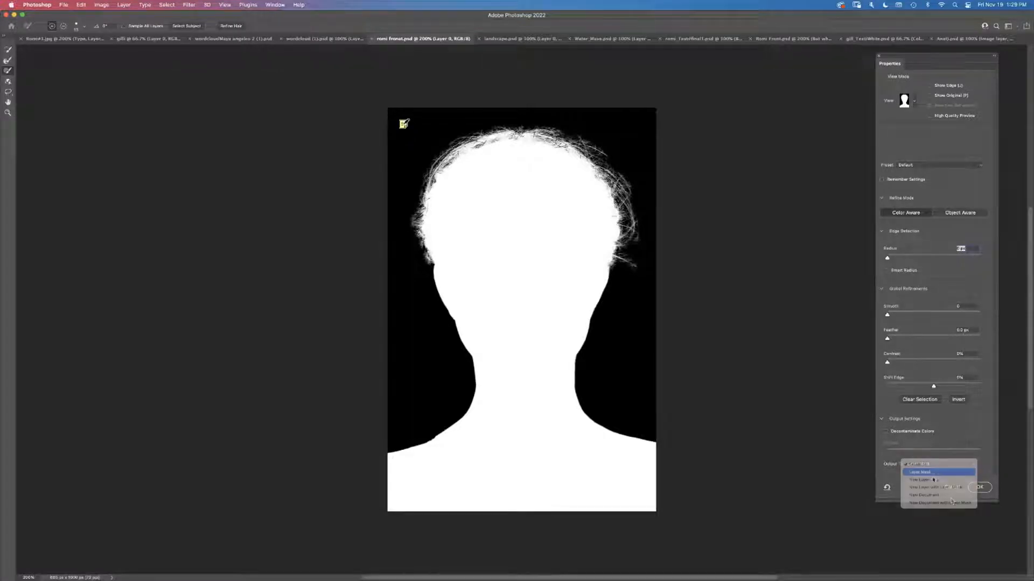
left_click(972, 489)
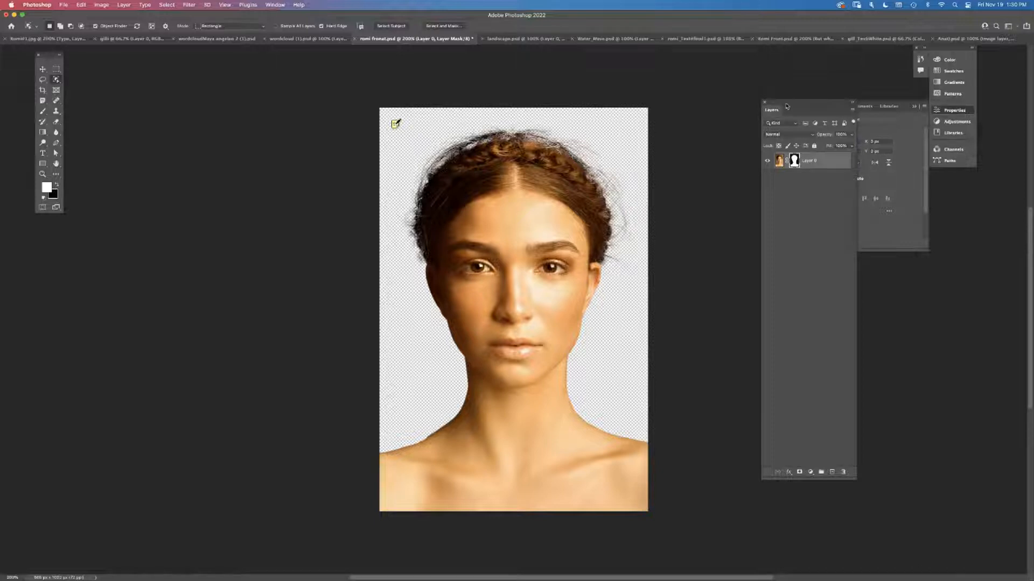
Move the Layers panel aside, choose the Note tool and collapse the Properties panel
left_click_drag(806, 107, 985, 178)
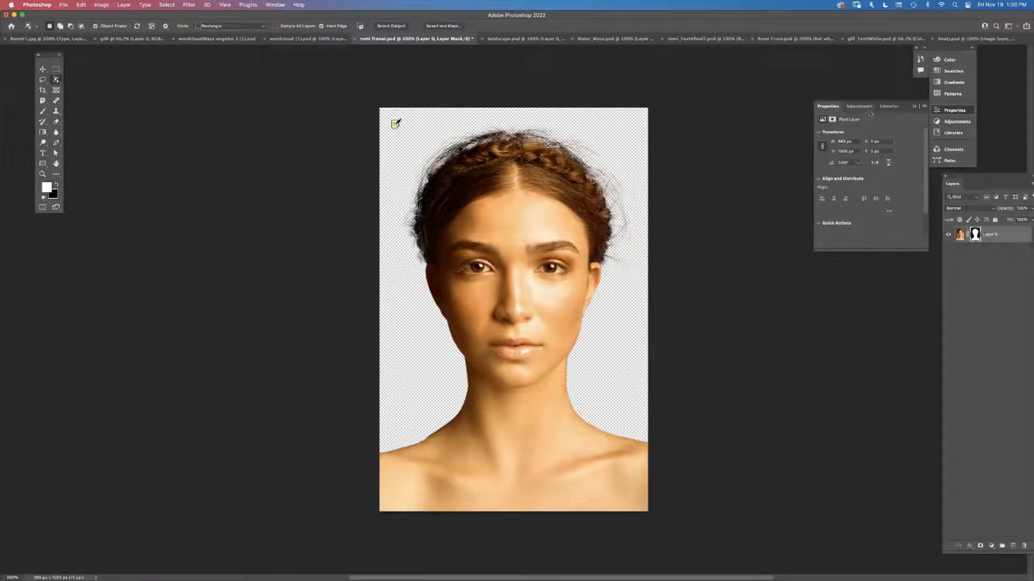
left_click(43, 102)
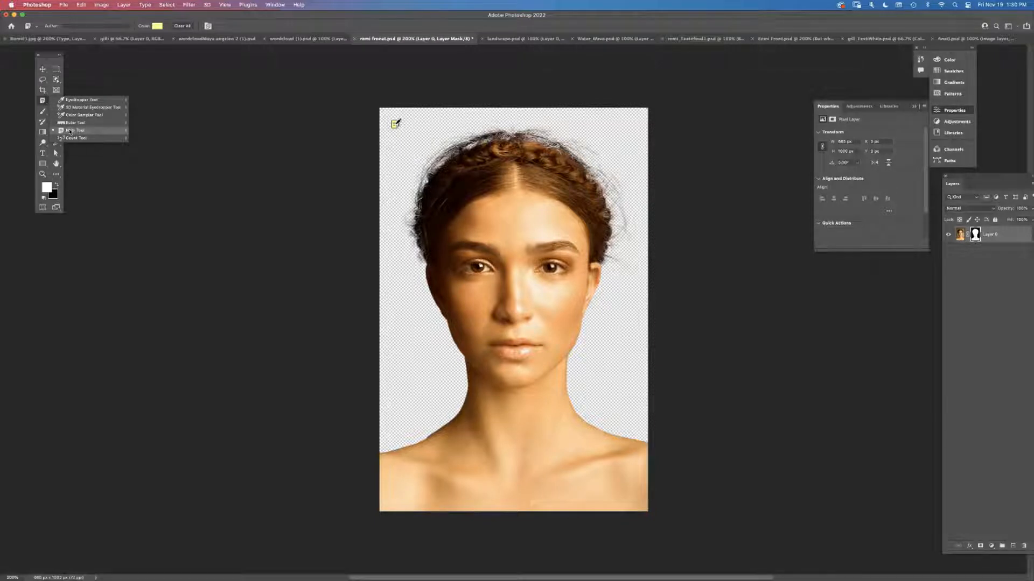
left_click(69, 131)
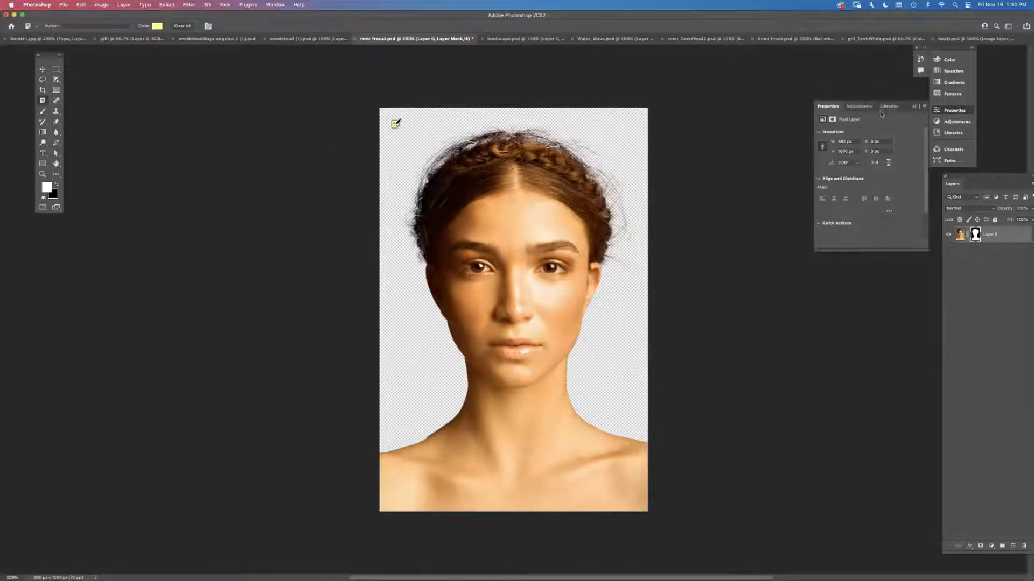
double_click(829, 107)
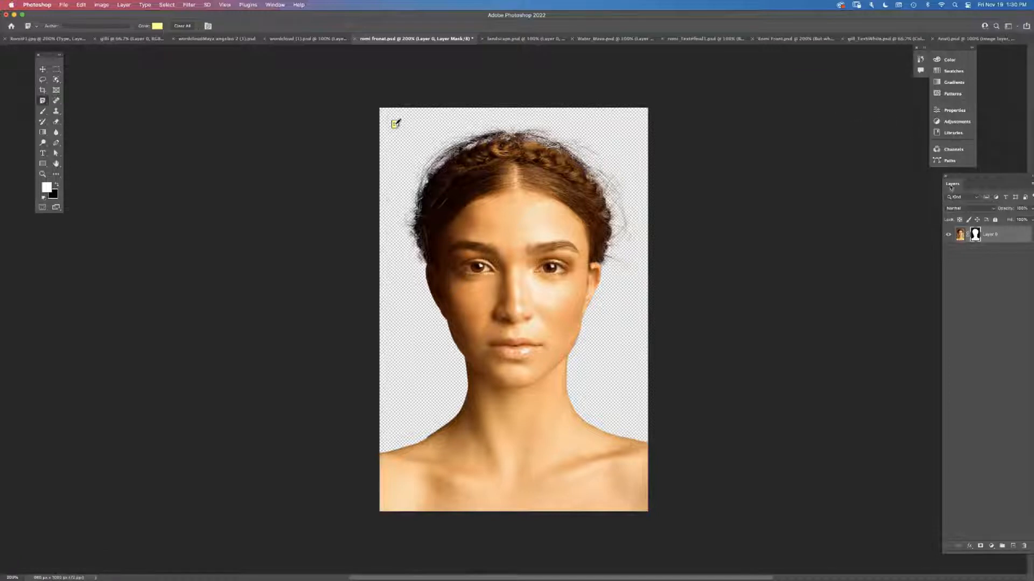
left_click(921, 71)
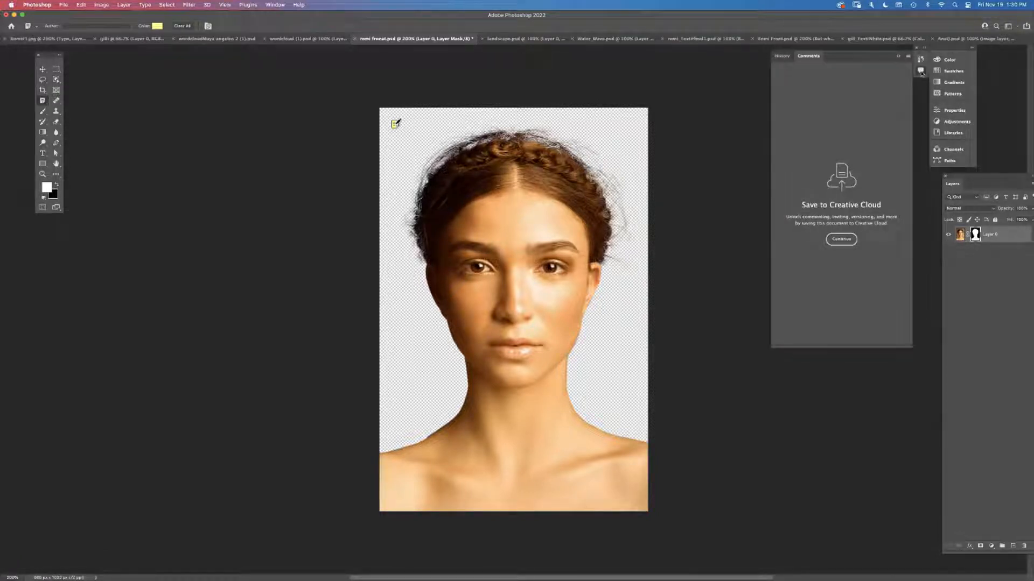
left_click(920, 71)
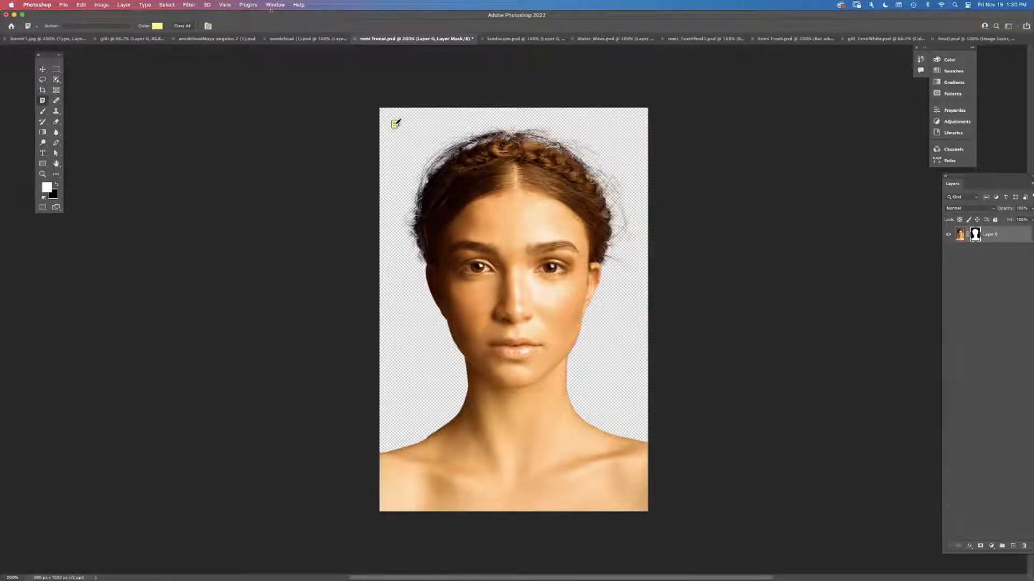
Open the portrait's note and enlarge the Notes panel to read the poem
left_click(396, 124)
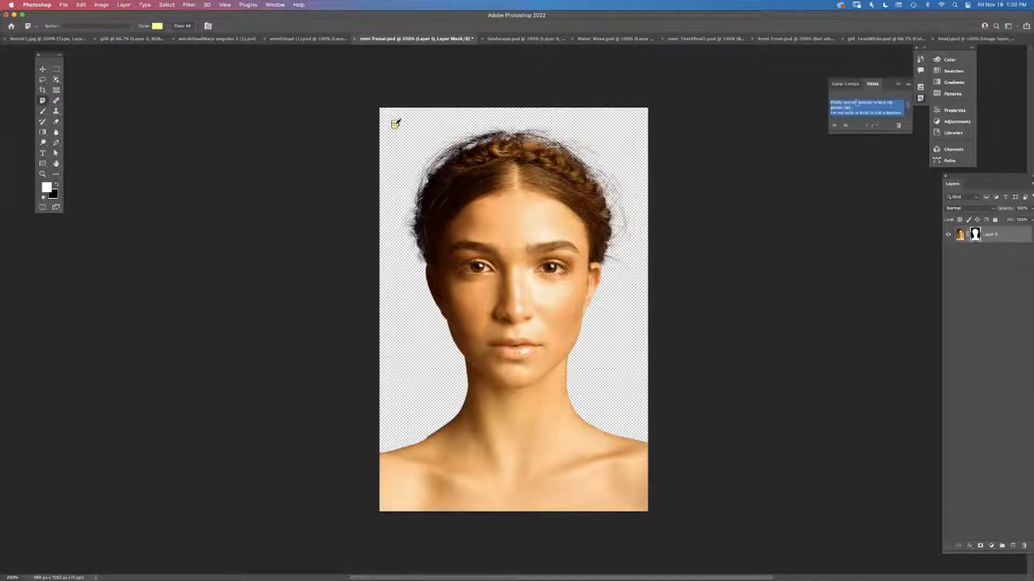
left_click_drag(830, 133, 695, 459)
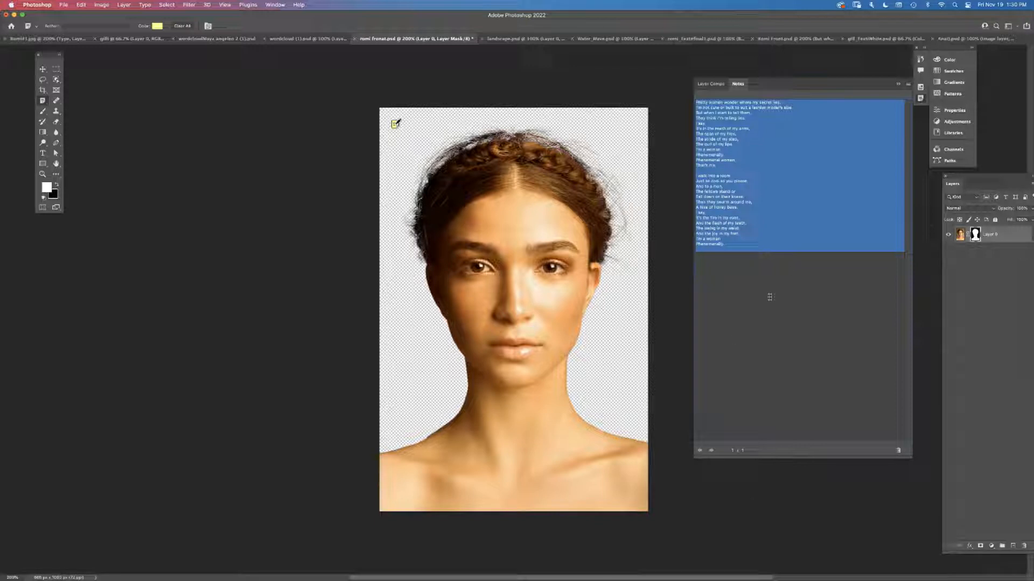
left_click(733, 246)
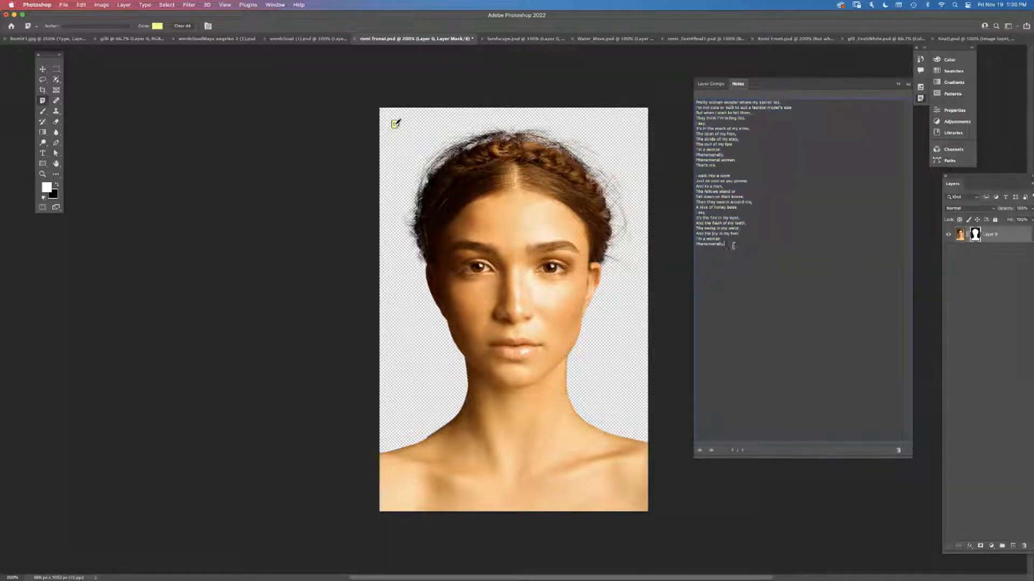
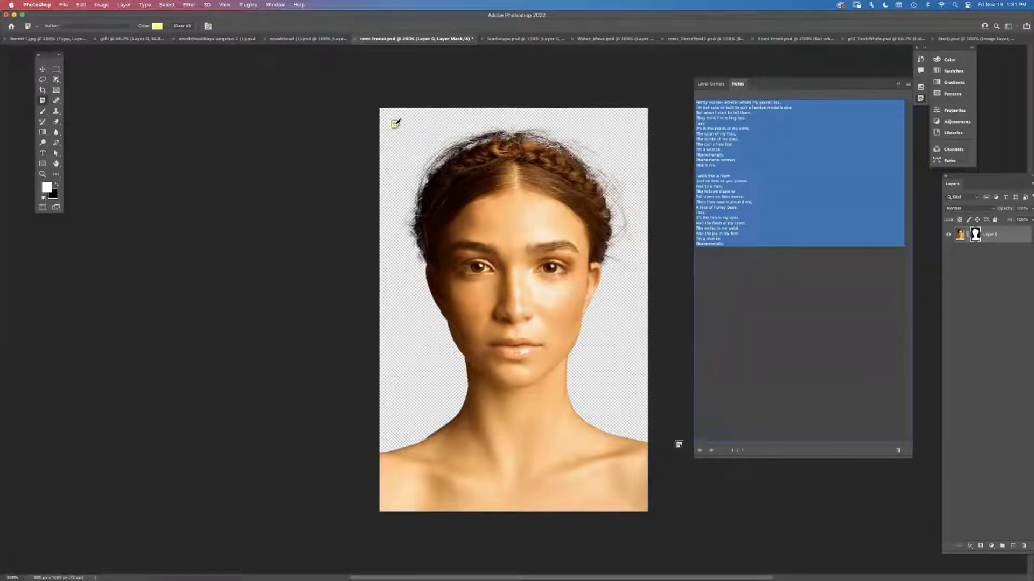
With the Horizontal Type tool, drag a paragraph text box across the portrait, filling it with script placeholder text
left_click(43, 154)
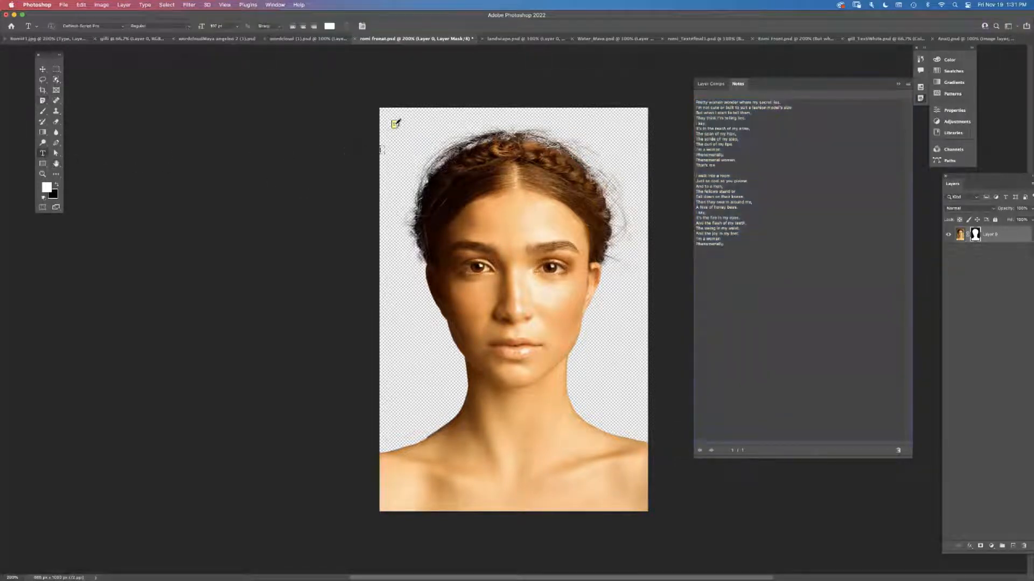
left_click_drag(397, 133, 636, 519)
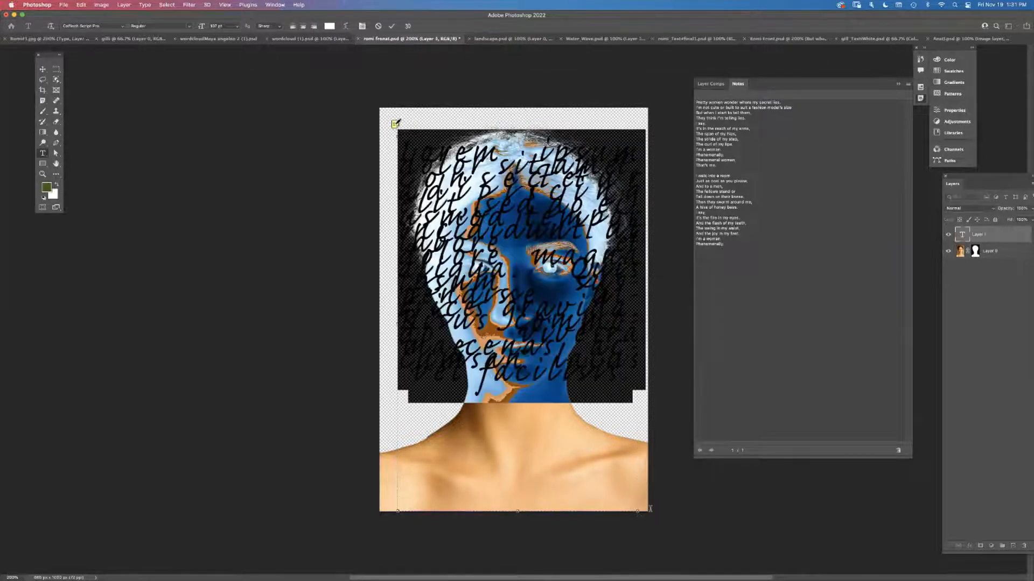
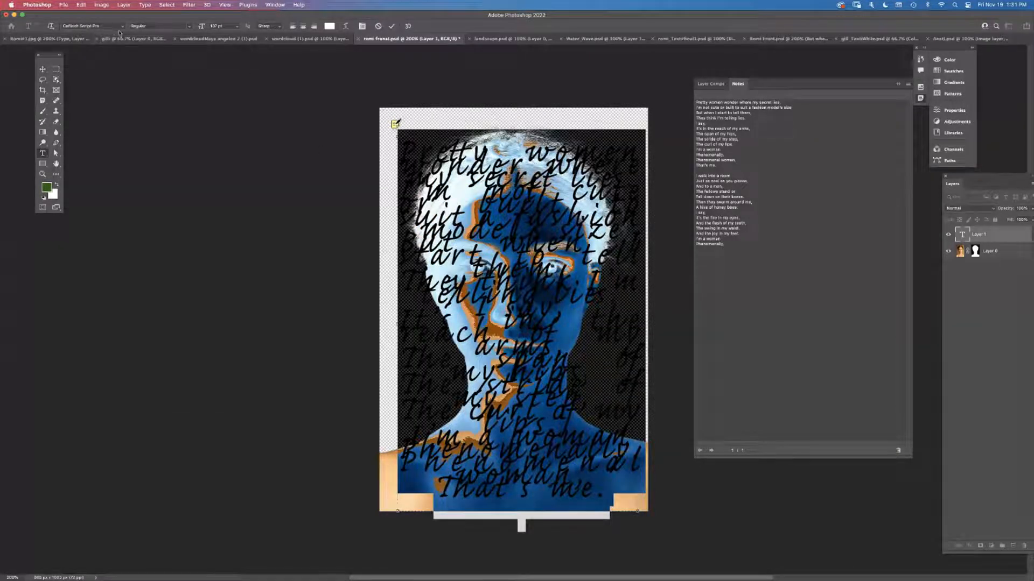
Pick AdornS Serif from the font family list in place of the script font
left_click(121, 26)
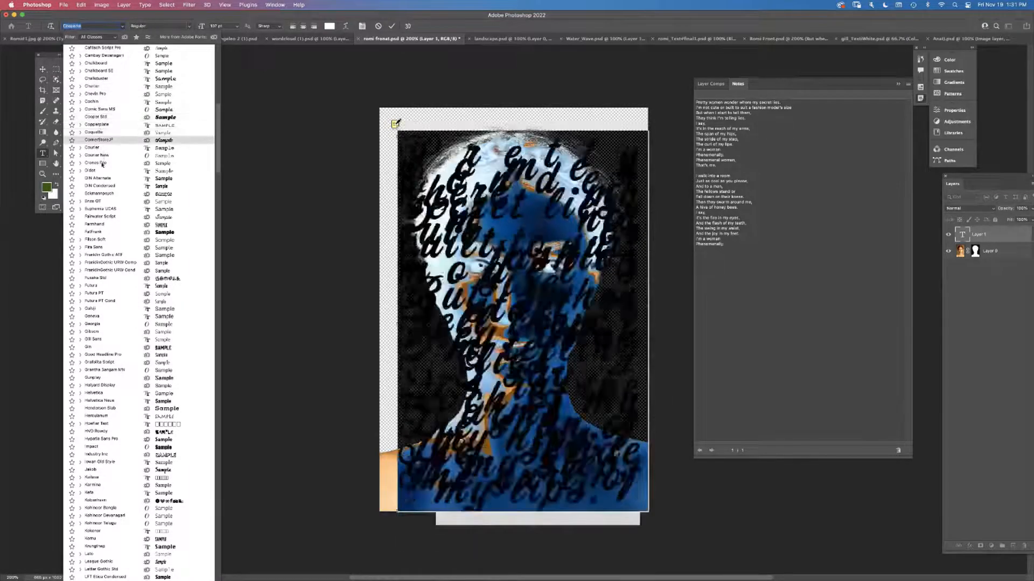
left_click_drag(219, 134, 220, 75)
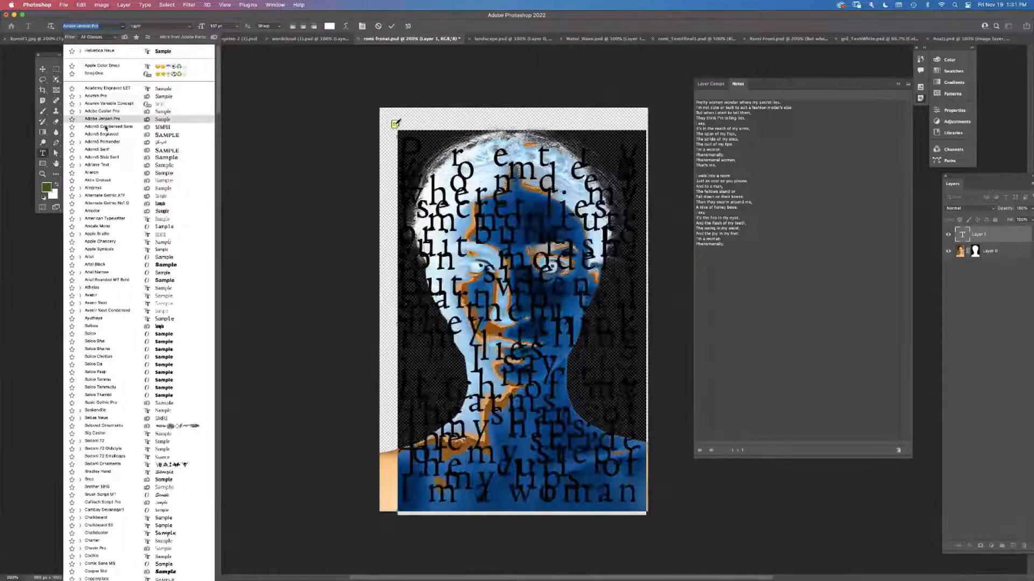
left_click(99, 152)
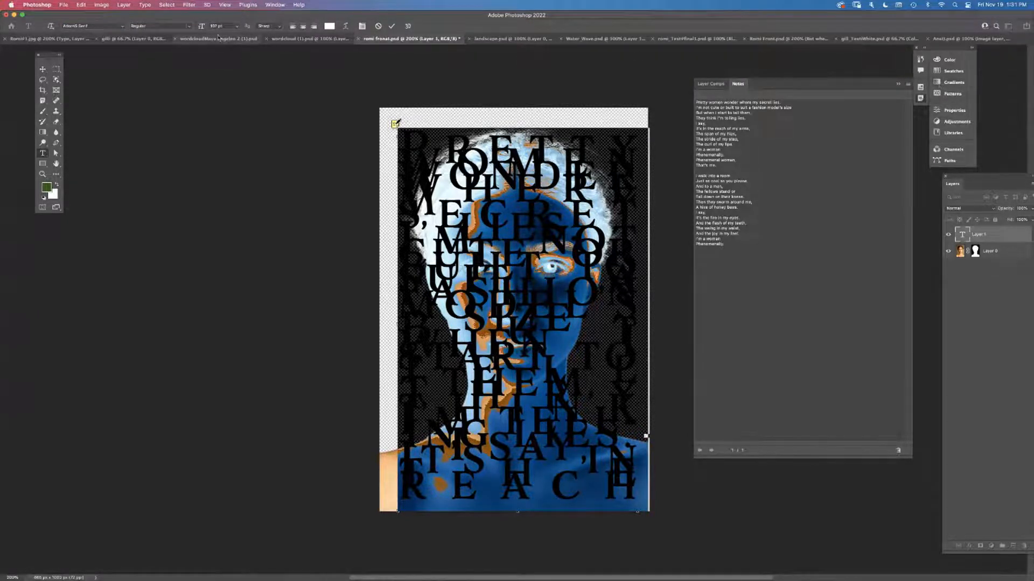
Shrink the poem's font size and increase its line spacing (leading)
left_click_drag(203, 27, 200, 27)
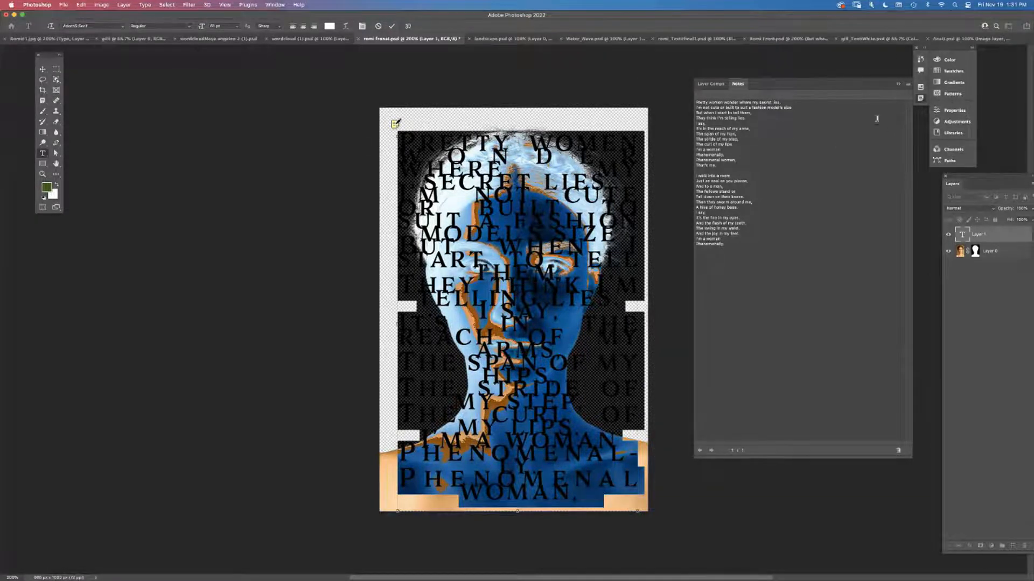
left_click(953, 110)
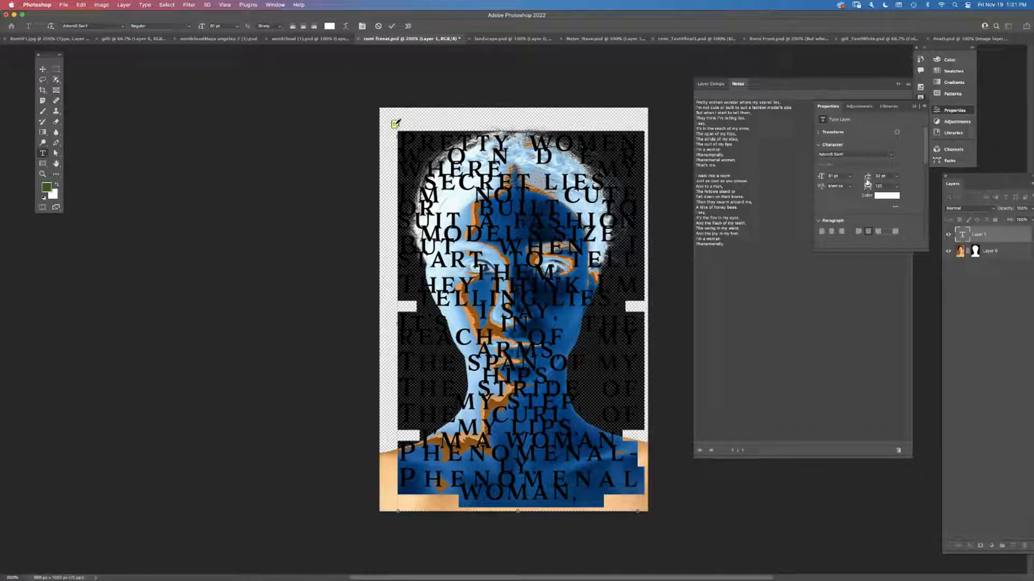
left_click_drag(867, 183, 878, 188)
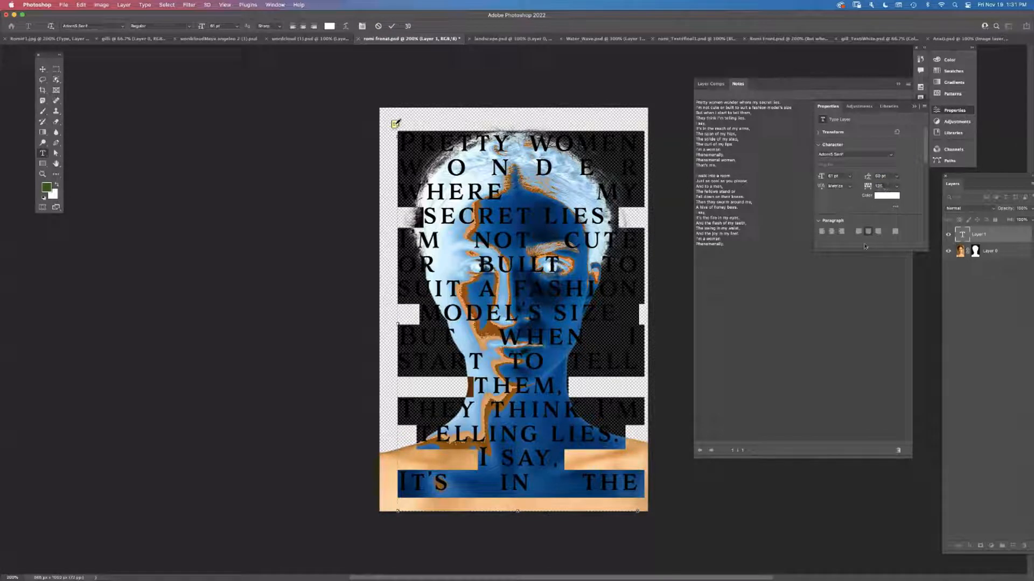
Set the poem's paragraph alignment to Justify Last Centered, then place the cursor before LIES
left_click(832, 232)
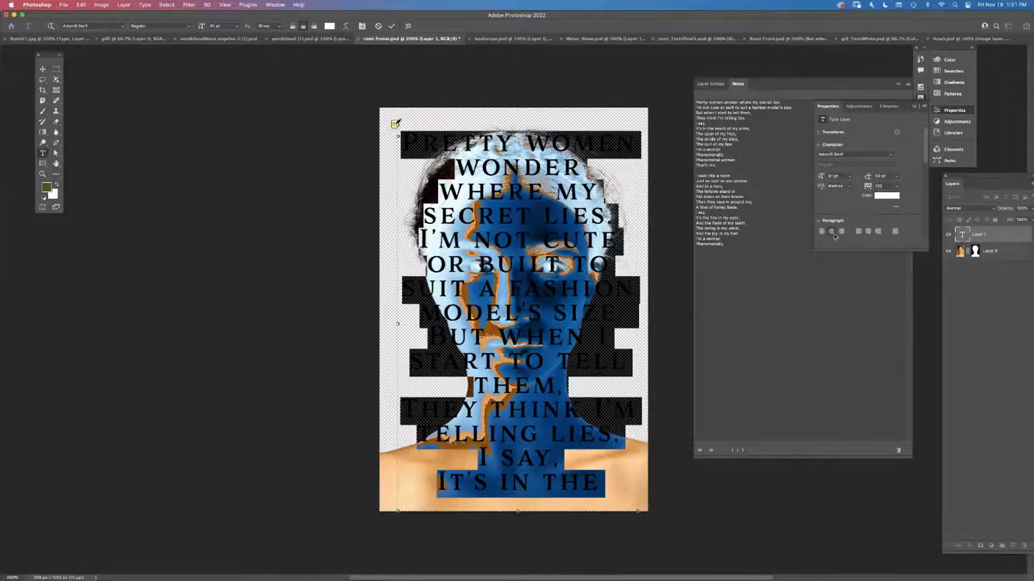
left_click(843, 232)
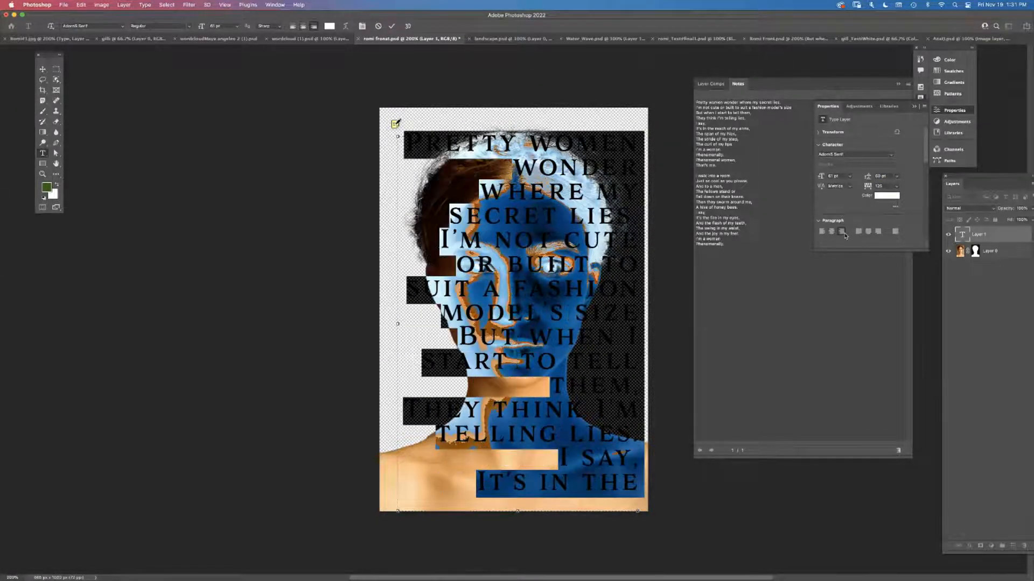
left_click(831, 232)
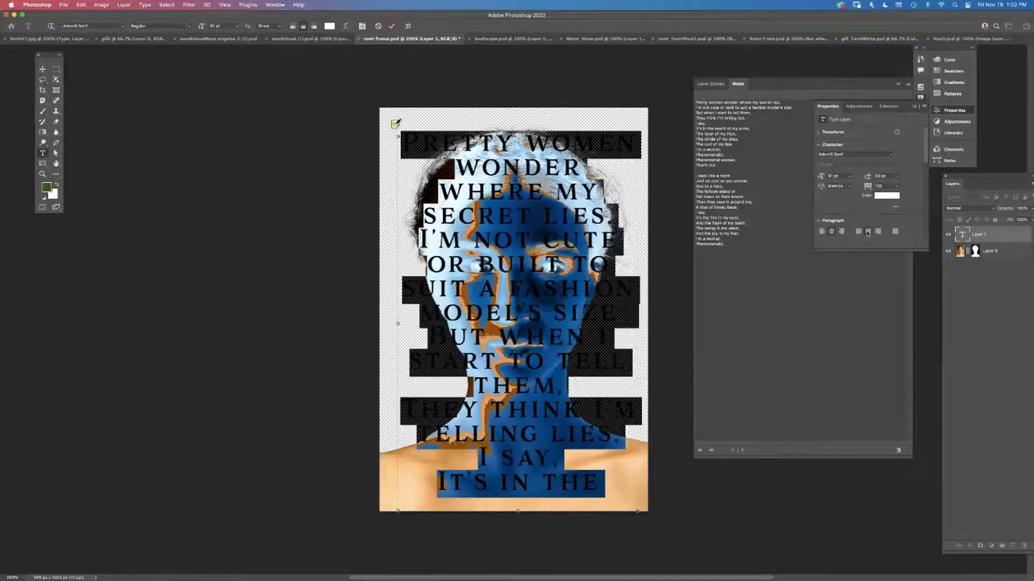
left_click(868, 232)
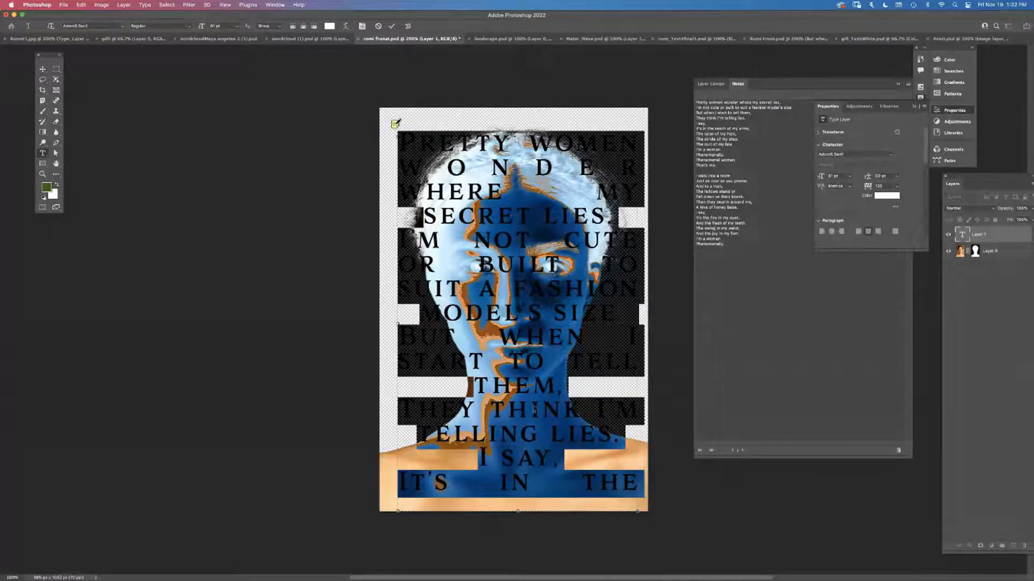
left_click(541, 432)
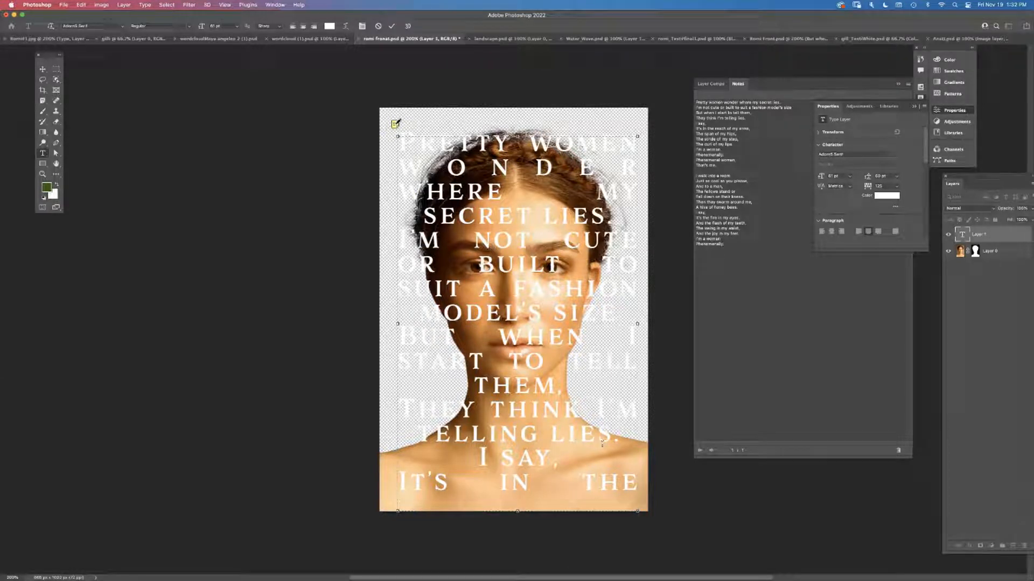
Break the line so LIES starts its own line, then move the poem slightly down
key("Return")
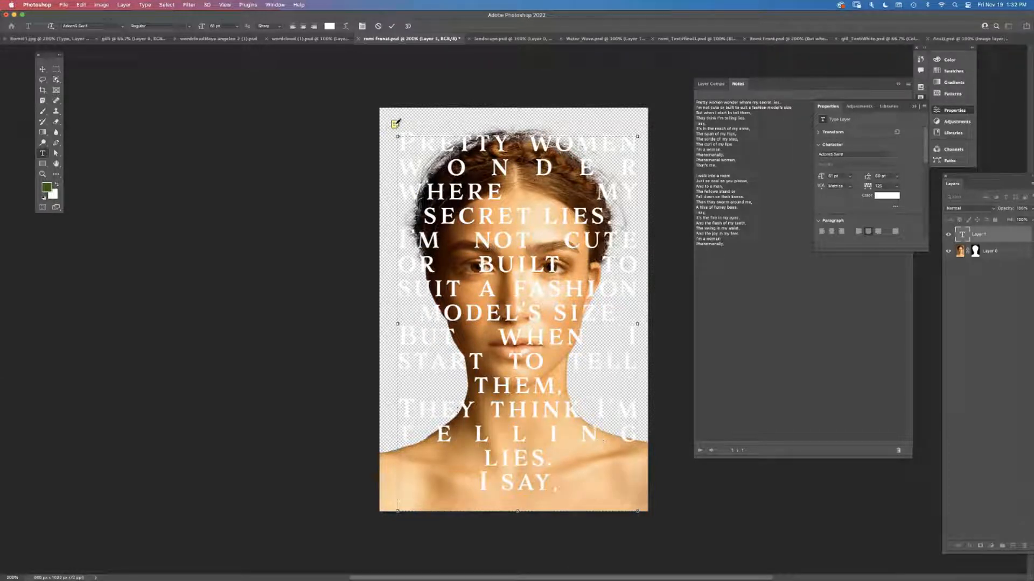
left_click(44, 69)
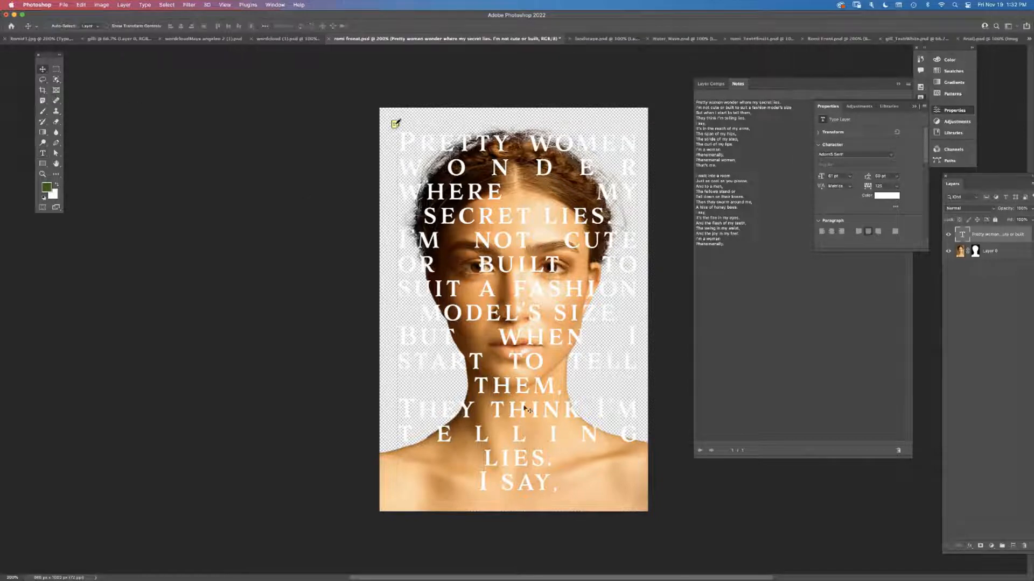
left_click_drag(525, 408, 516, 452)
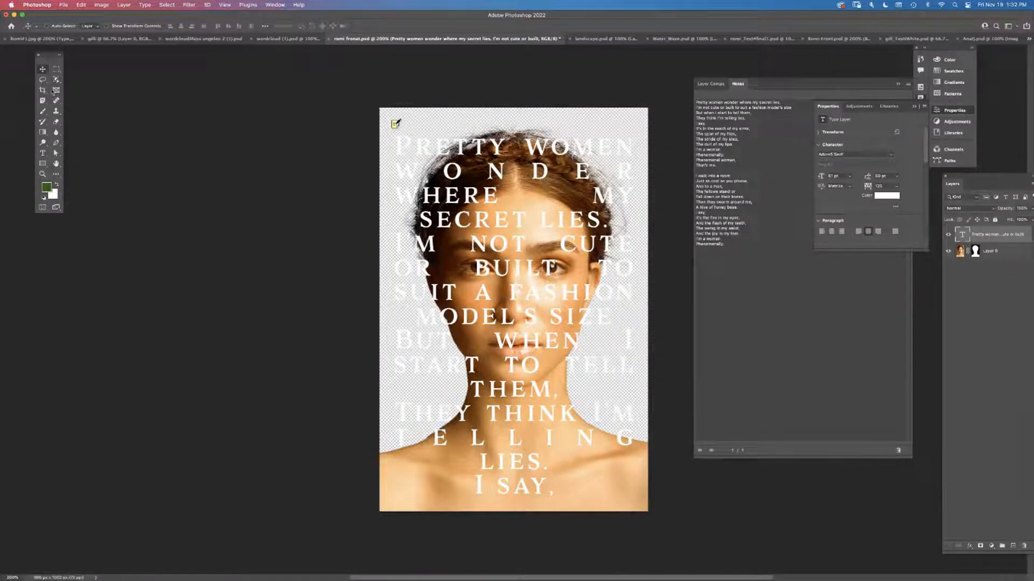
Drag the poem's text box corner wider so more verses flow in
left_click(43, 153)
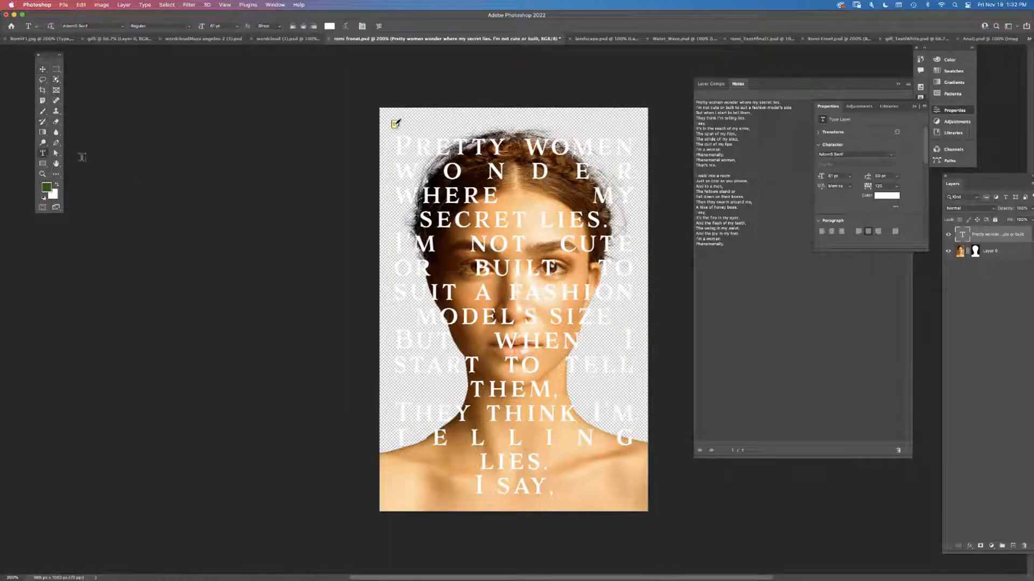
left_click(629, 513)
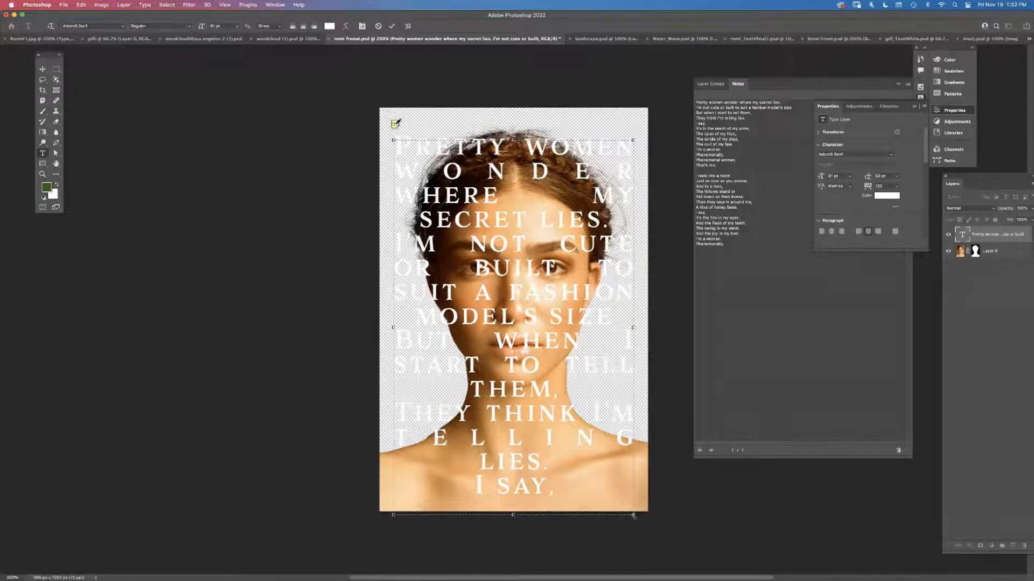
left_click_drag(633, 516, 682, 575)
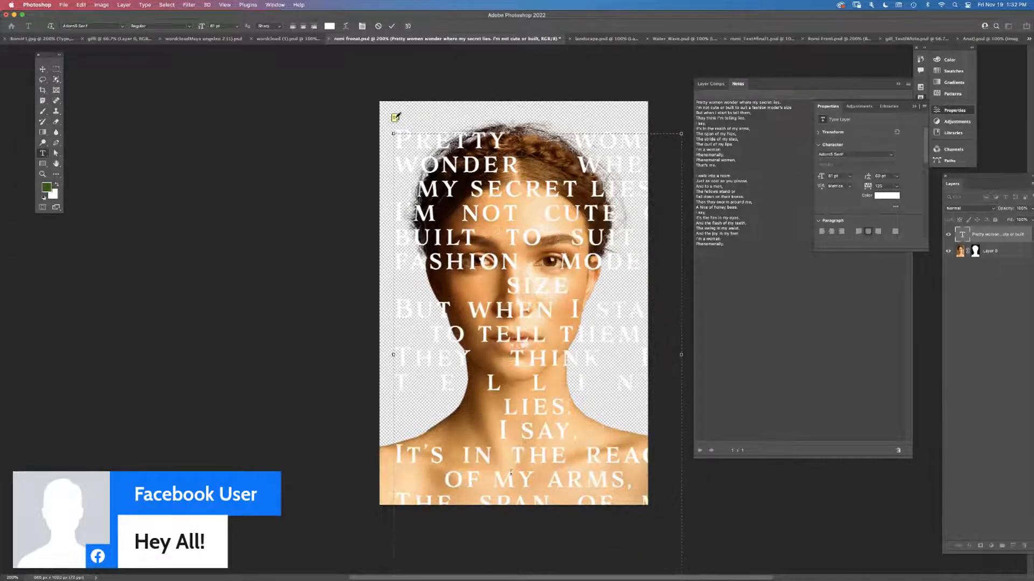
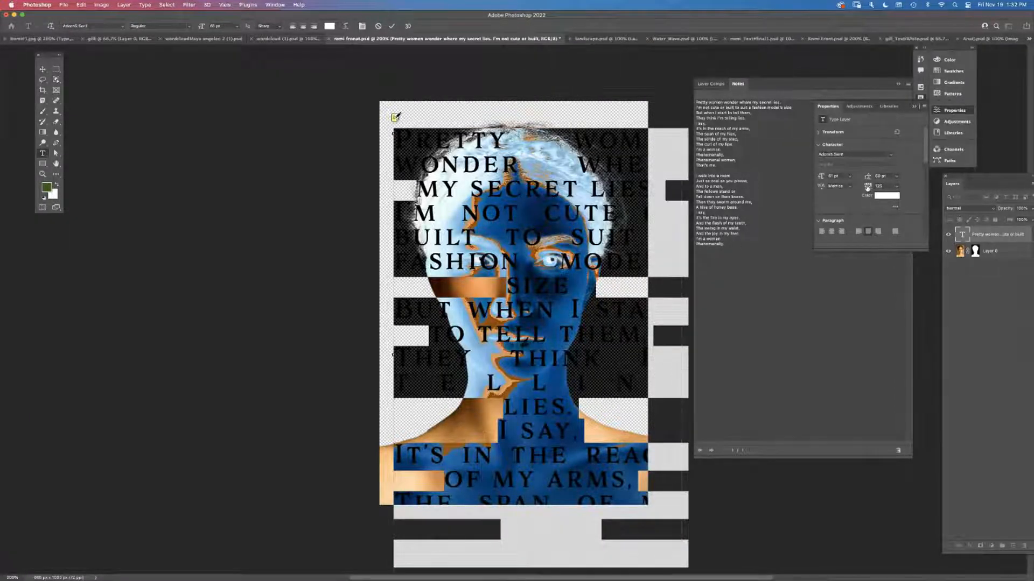
Reset the poem's character tracking to 0 and commit the text edit
left_click_drag(867, 188, 866, 186)
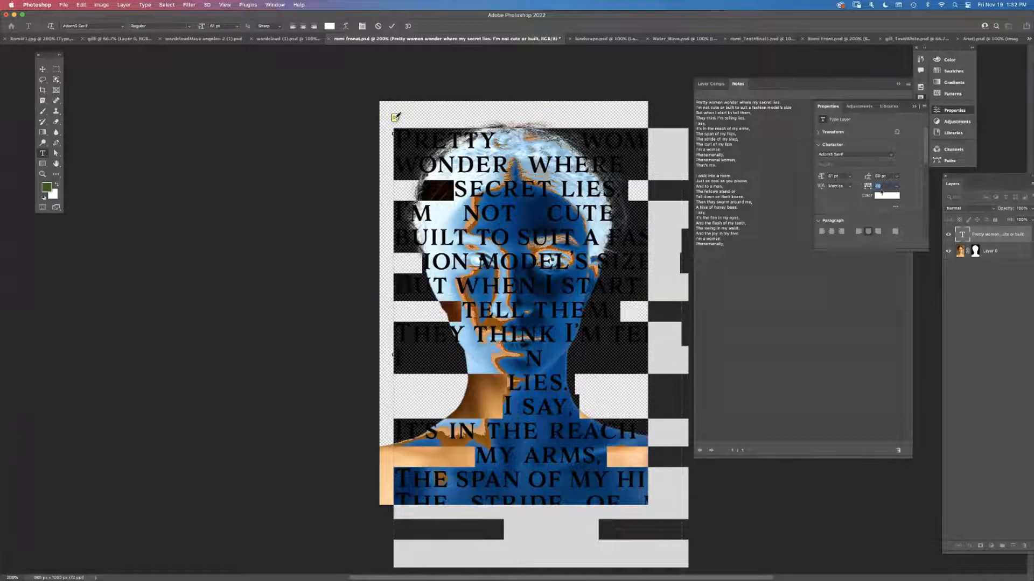
left_click(897, 187)
left_click(882, 244)
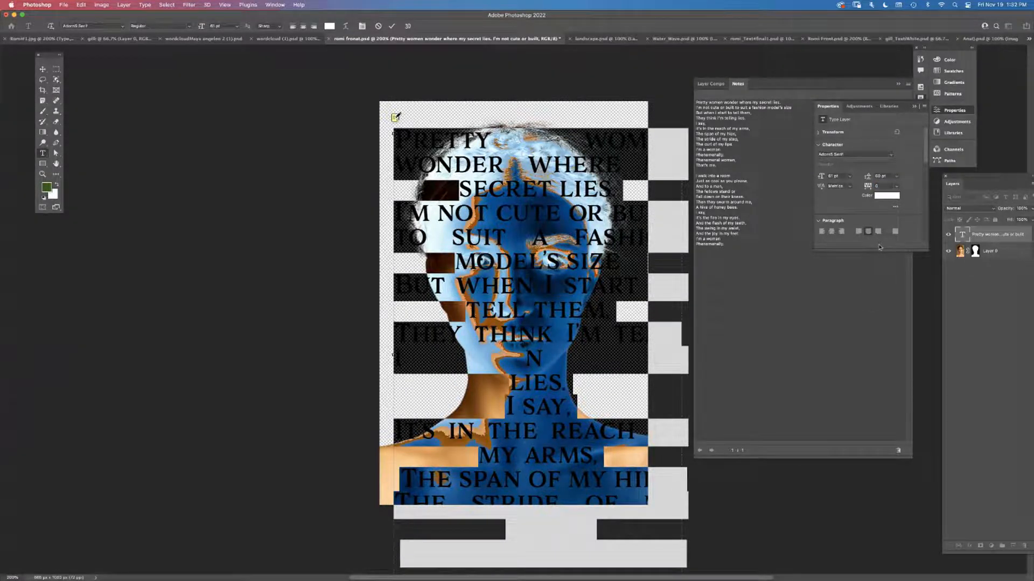
left_click(42, 69)
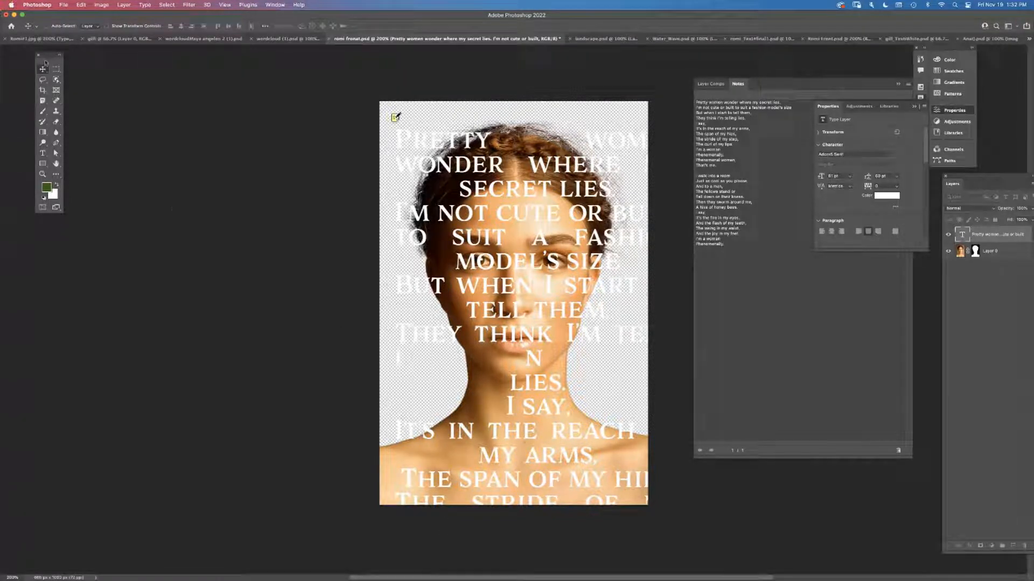
Nudge the poem slightly down-left, then break the line so I'M starts a new line
left_click_drag(481, 174, 476, 172)
left_click(43, 153)
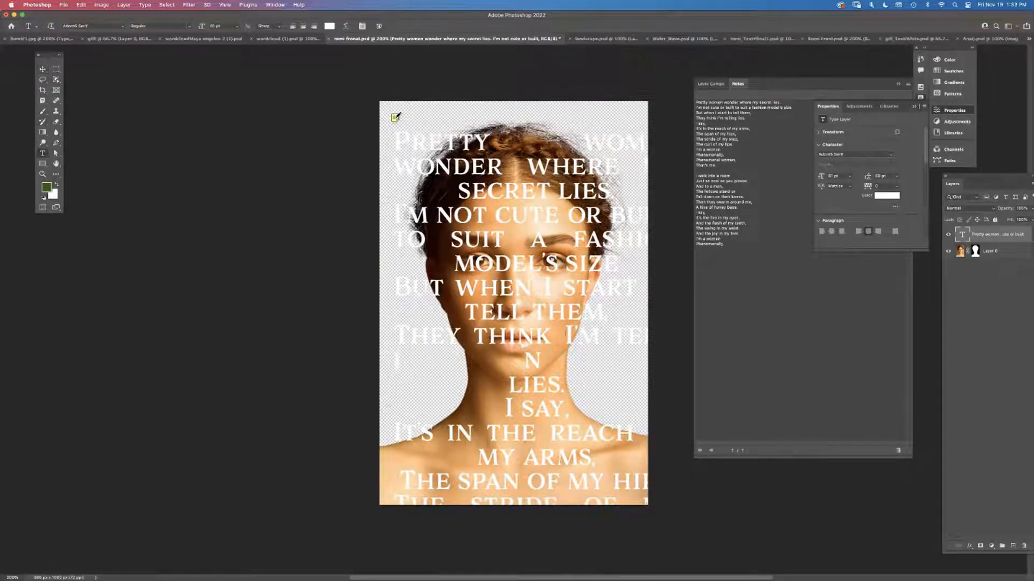
left_click(566, 337)
key("Return")
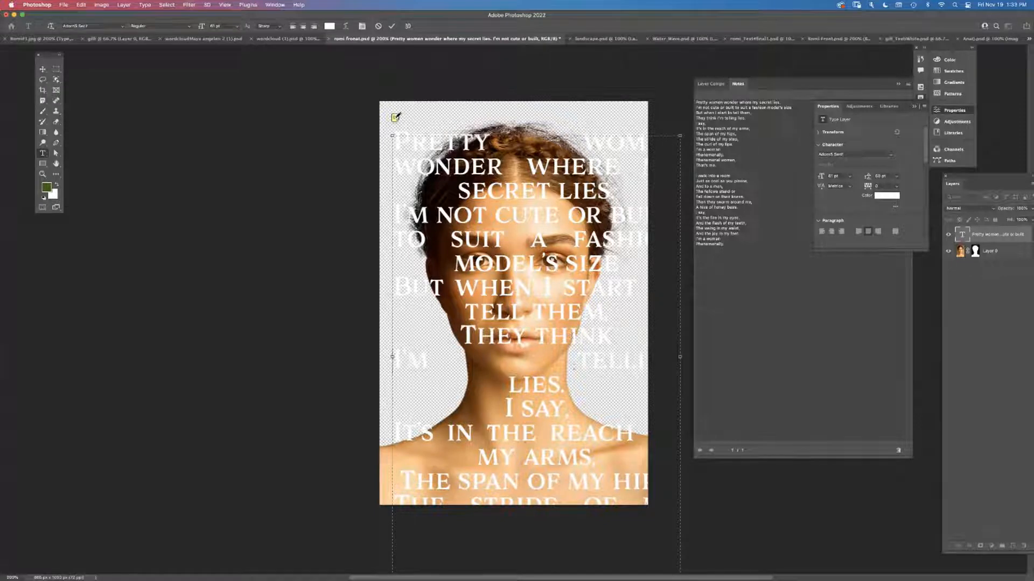
Delete the wide gap in the I'M line and merge LIES. with I SAY, onto one line
left_click_drag(574, 359, 432, 362)
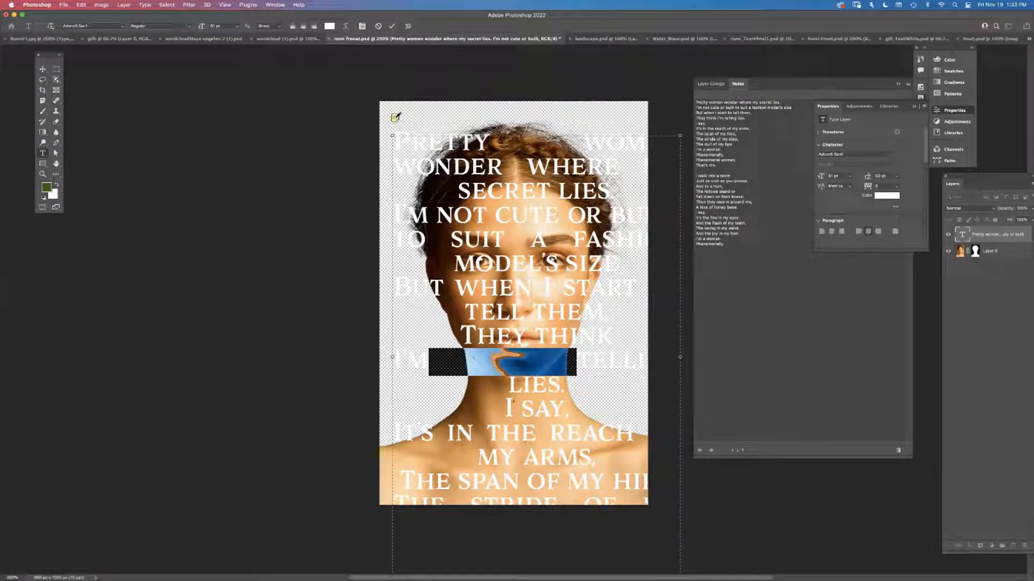
key("BackSpace")
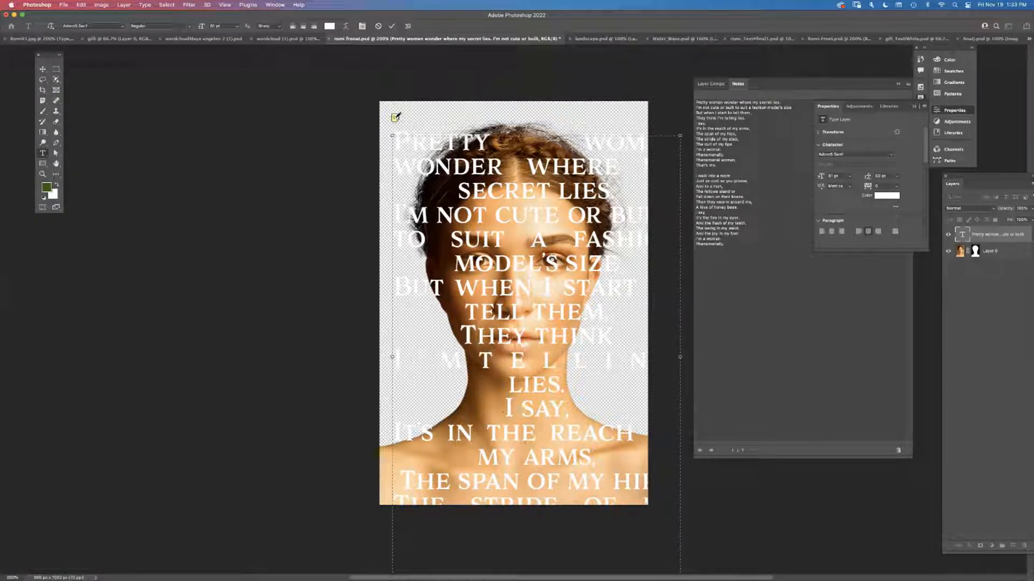
key("BackSpace")
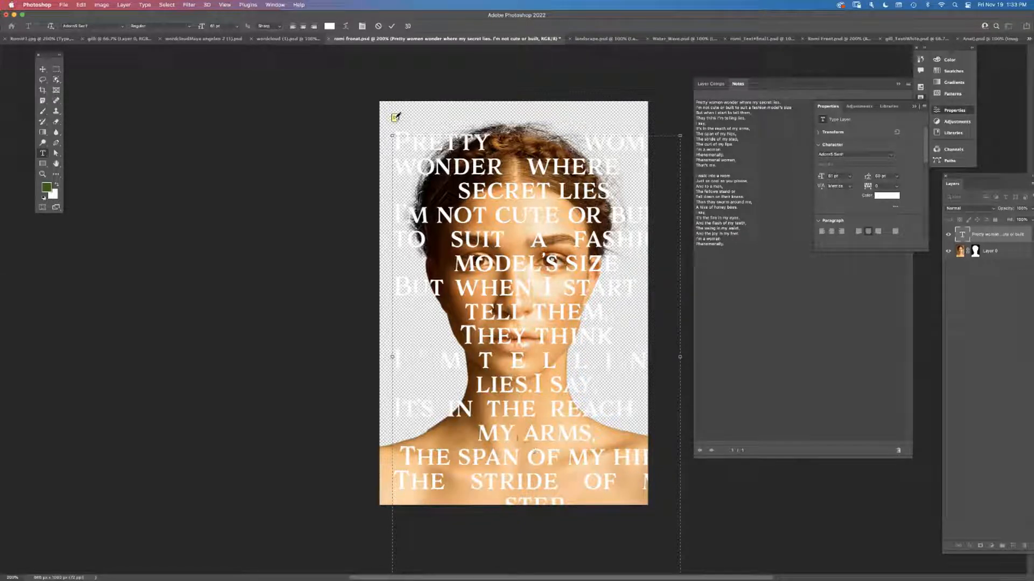
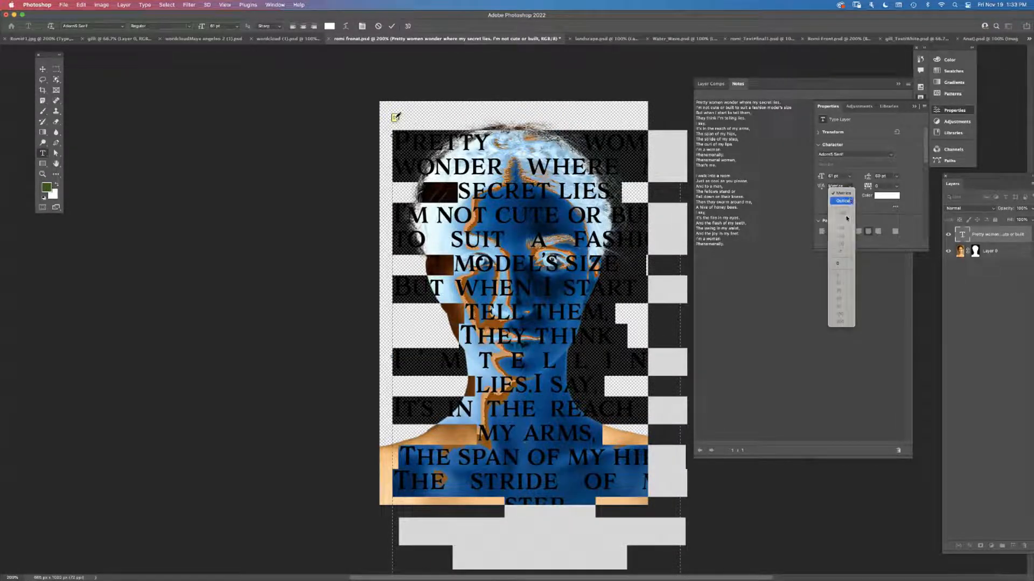
Apply Adorn Condensed Sans to the poem, commit it, and drag it slightly down-left over the face
left_click(891, 155)
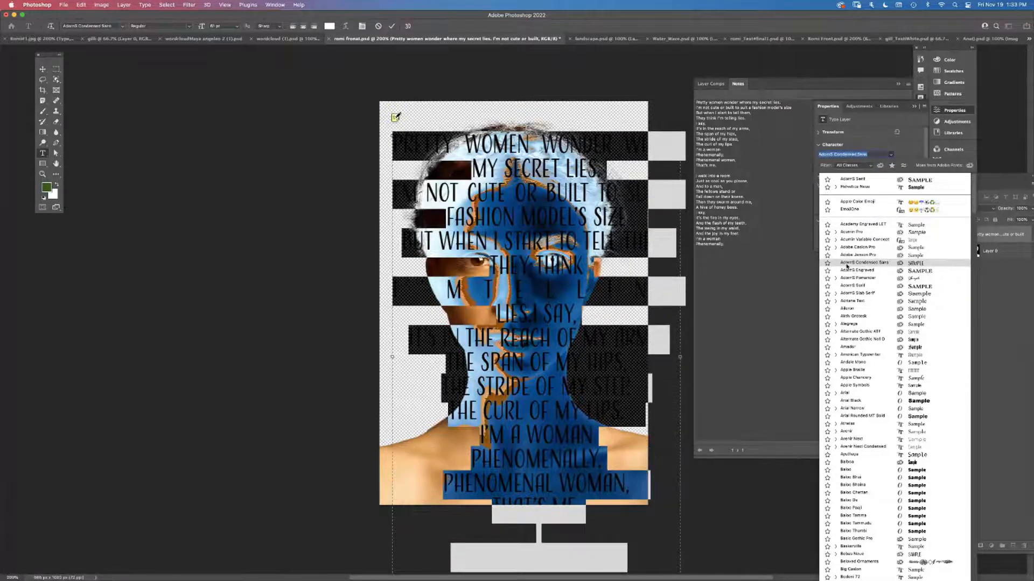
left_click(845, 263)
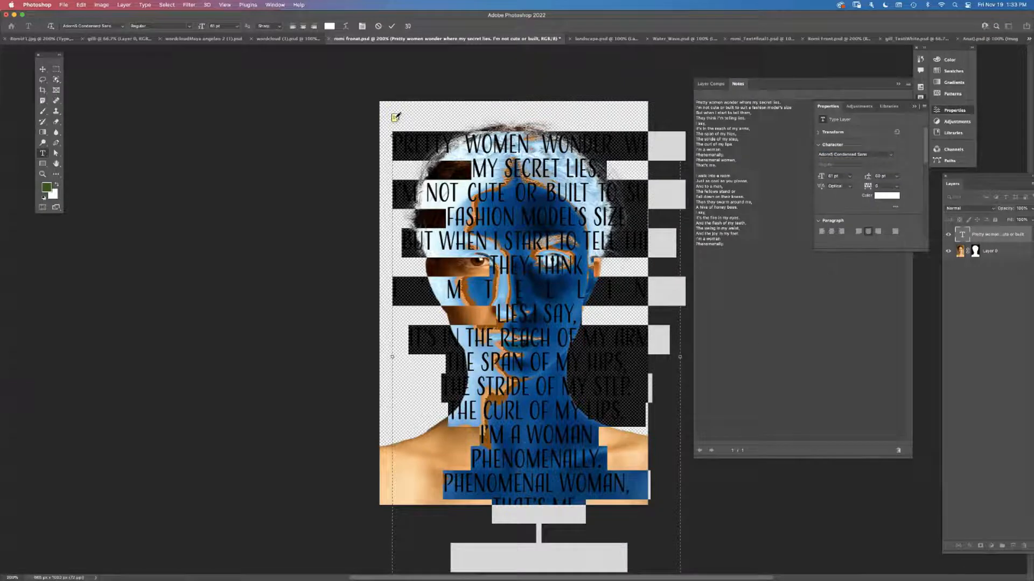
left_click(43, 68)
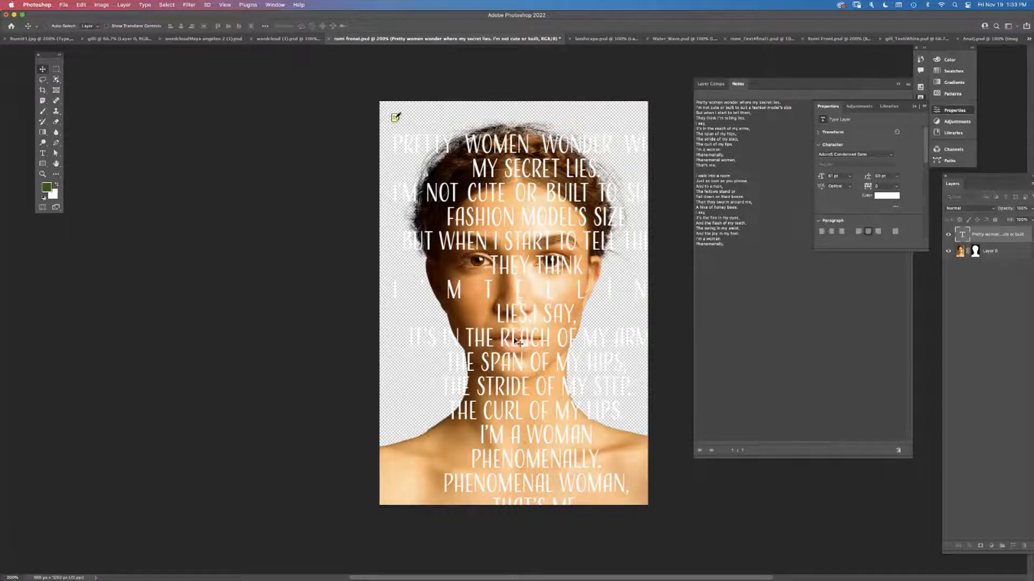
left_click_drag(514, 340, 489, 354)
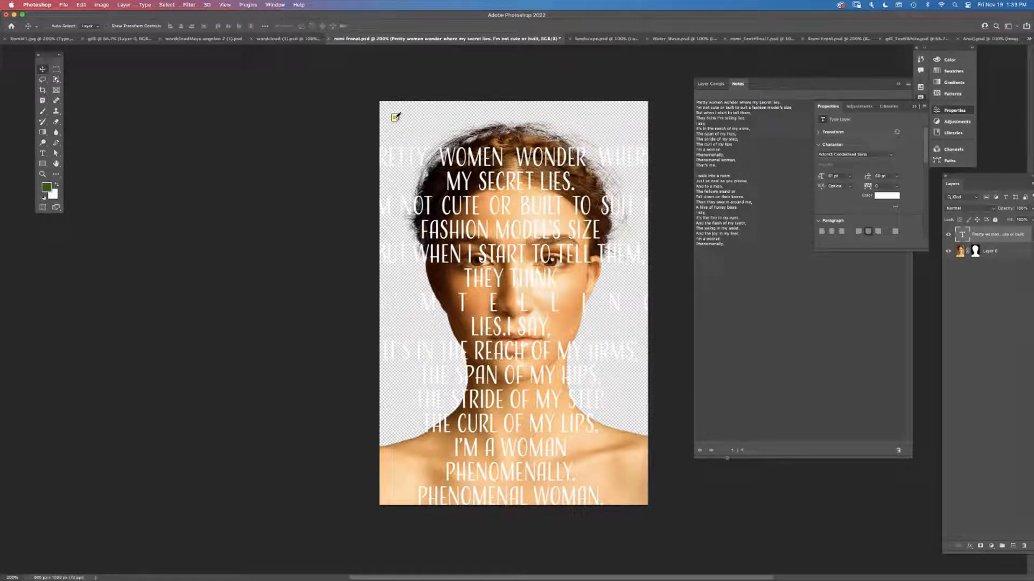
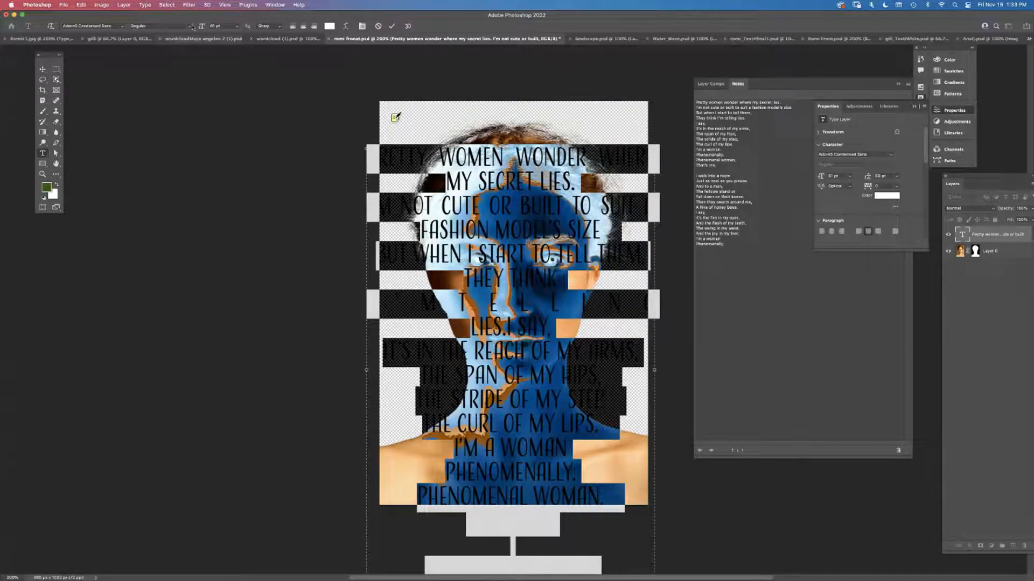
Shrink the poem's font size and re-break its lines so it ends with 'PHENOMENAL WOMAN. THAT'S ME.'
left_click_drag(202, 27, 195, 28)
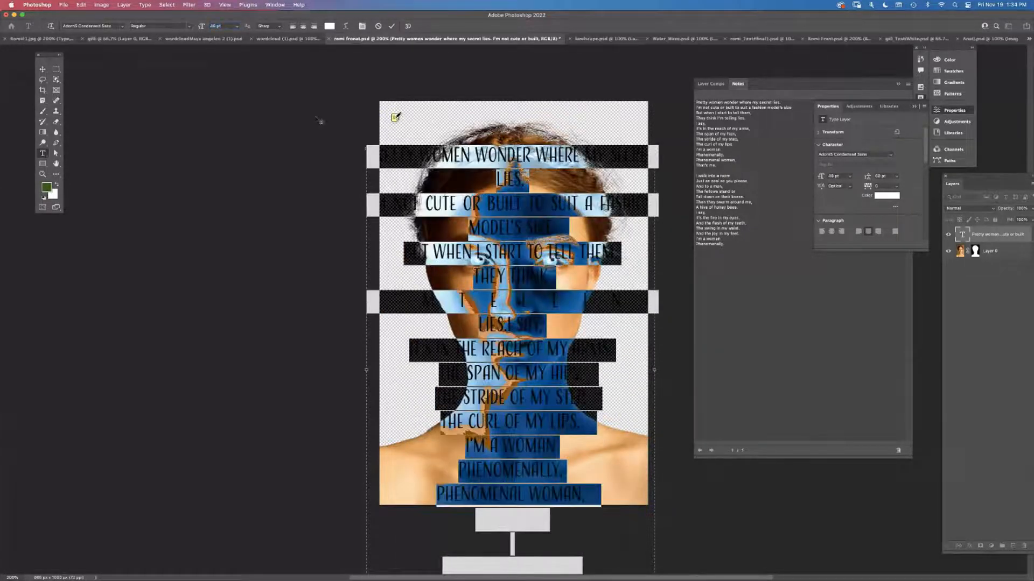
left_click(460, 440)
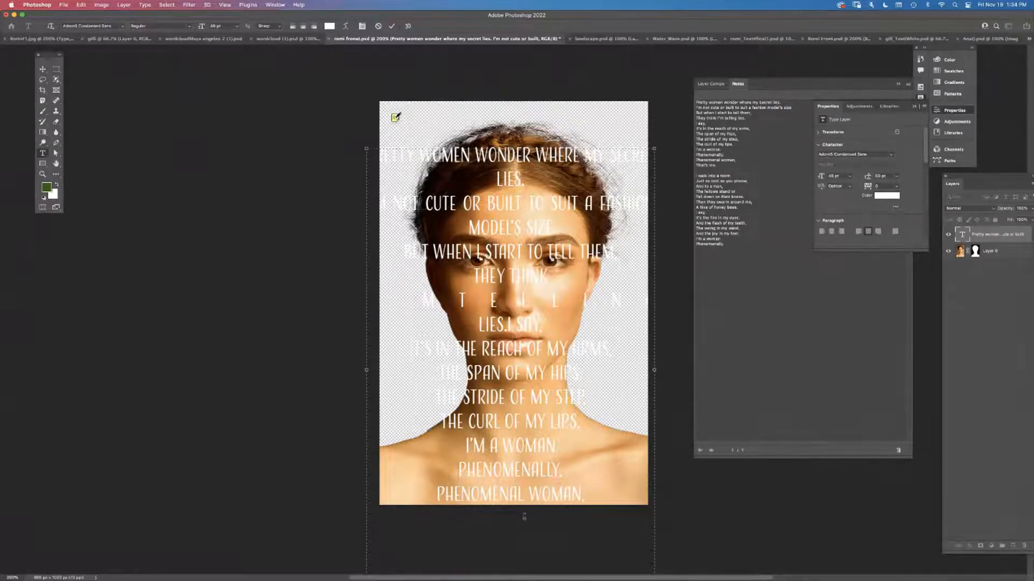
key("BackSpace")
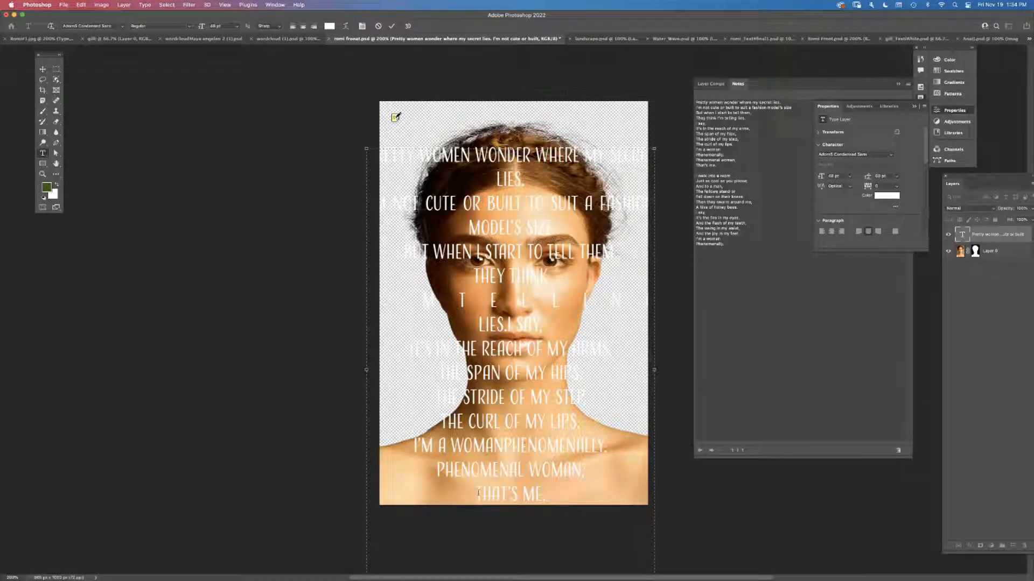
key("BackSpace")
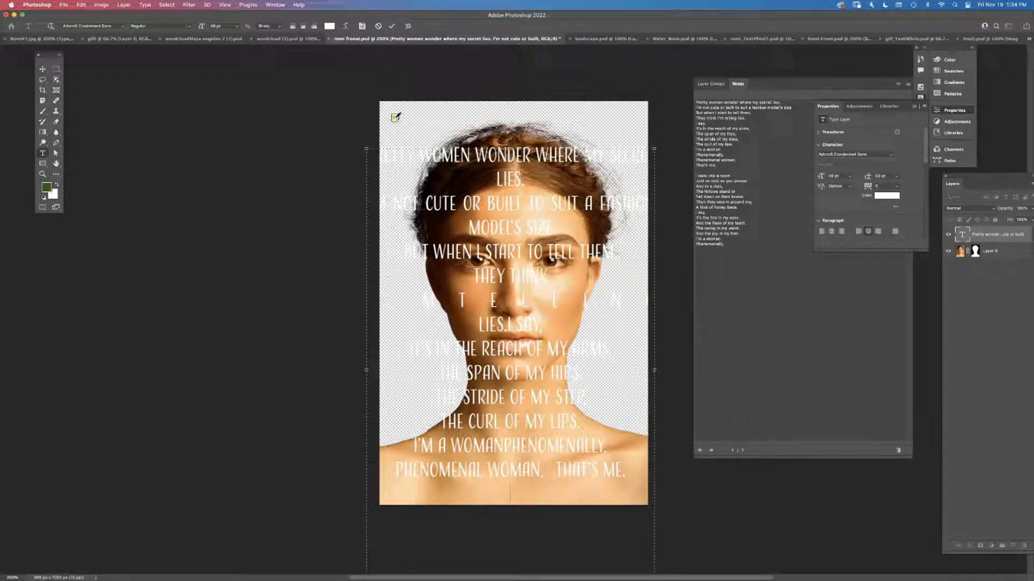
key("Return")
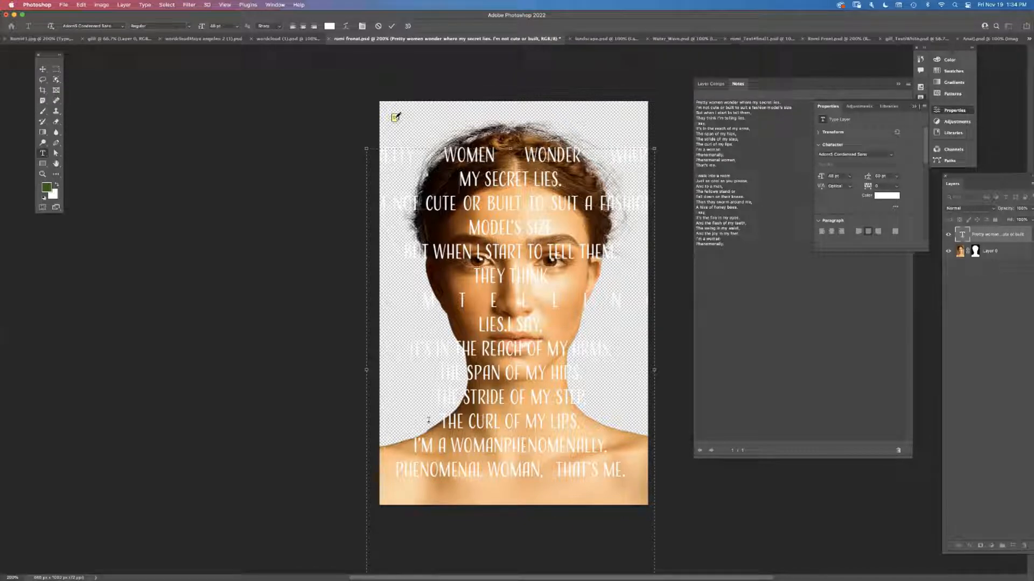
Nudge the poem into place with the Move tool and float the Layers panel
left_click(43, 69)
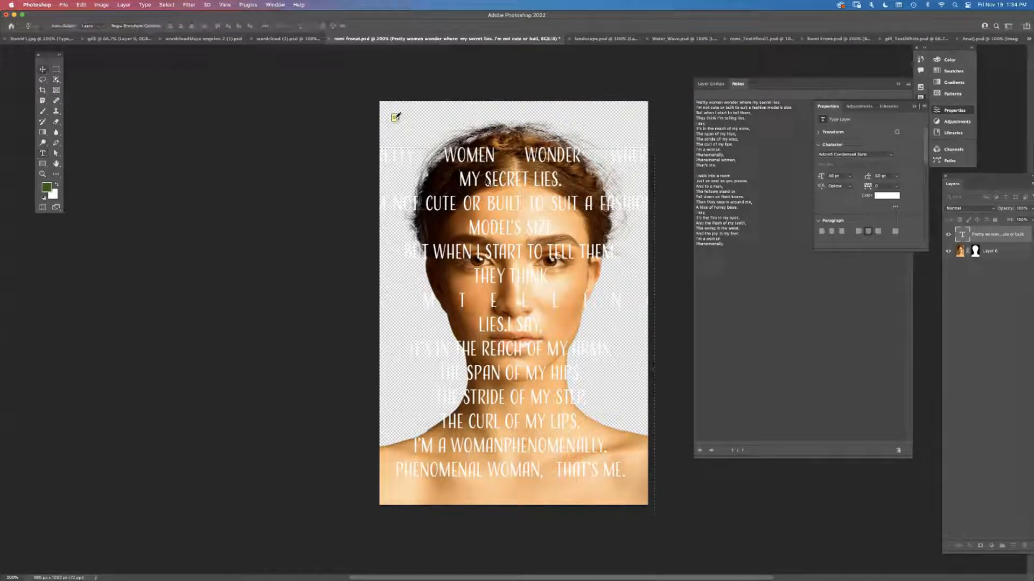
left_click_drag(496, 183, 496, 182)
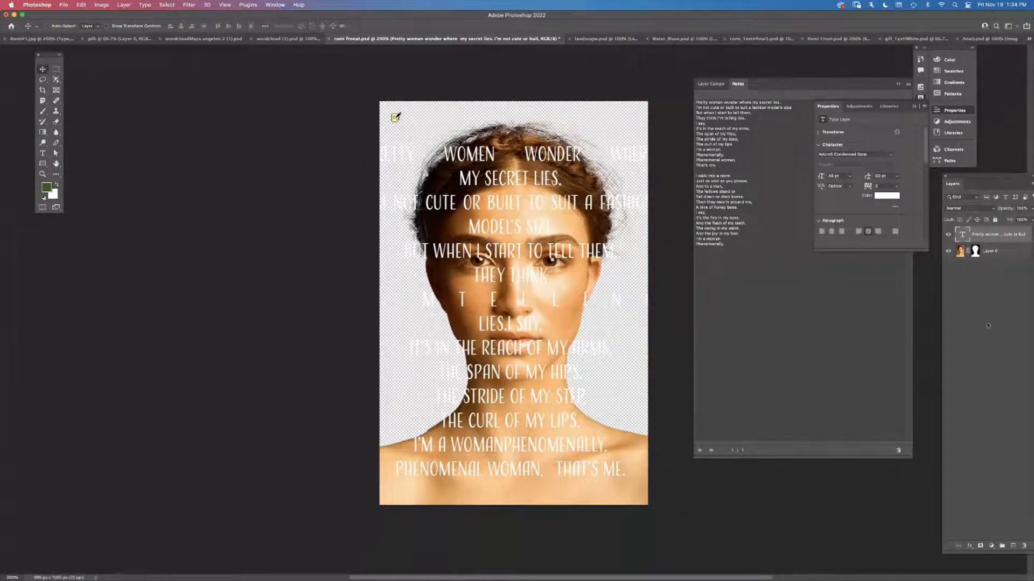
left_click_drag(965, 179, 694, 157)
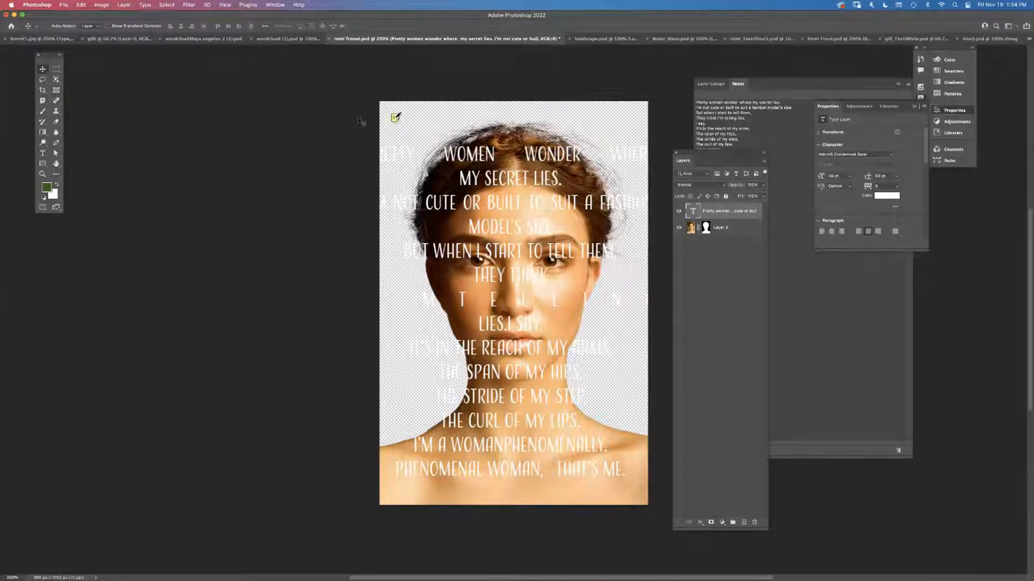
Convert the poem for Smart Filters and load Layer 0's silhouette mask as a selection
left_click(189, 5)
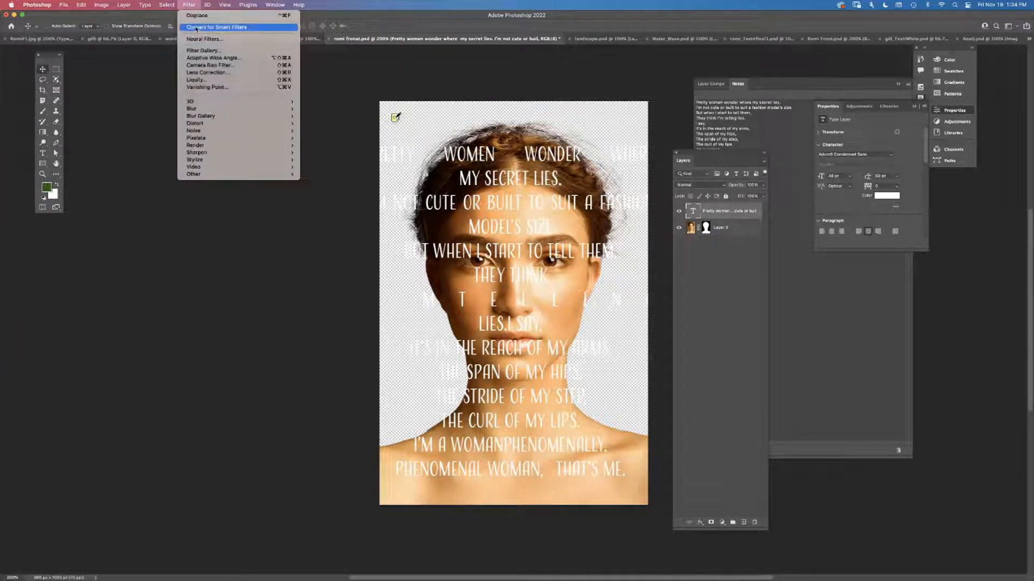
left_click(197, 28)
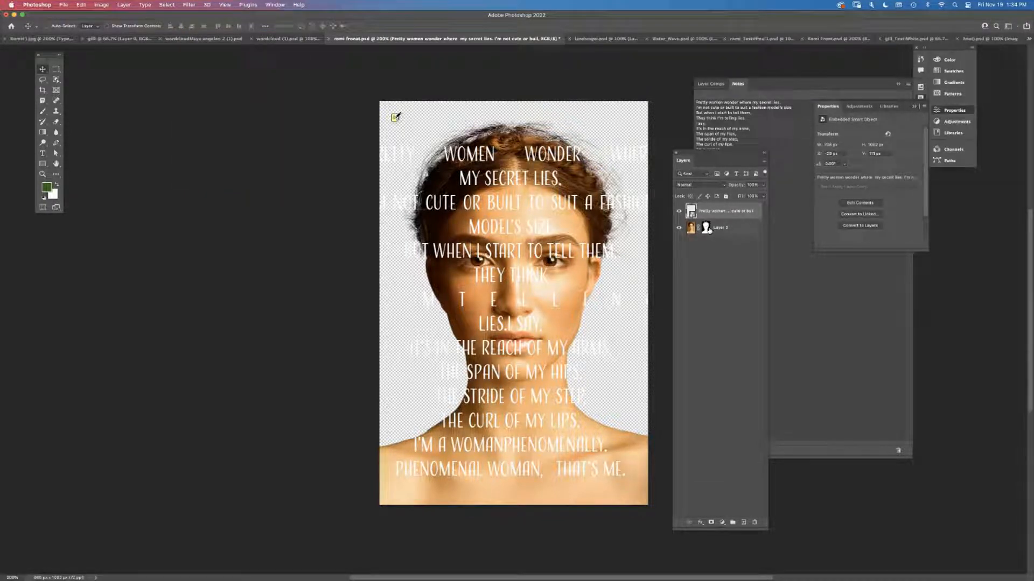
left_click(706, 227, "super")
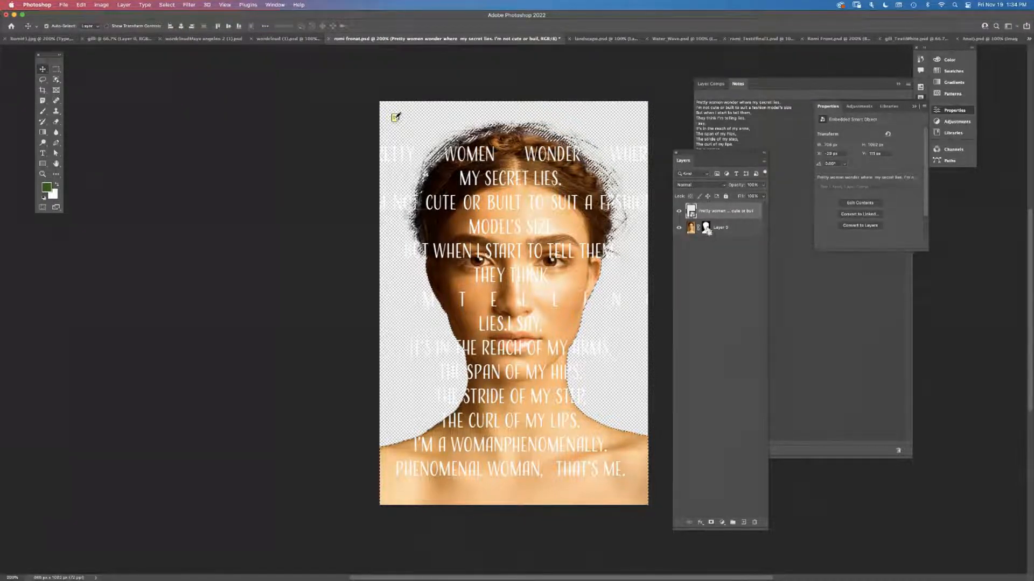
Add a layer mask from the silhouette to the poem and drag it lower on her face
left_click(711, 523)
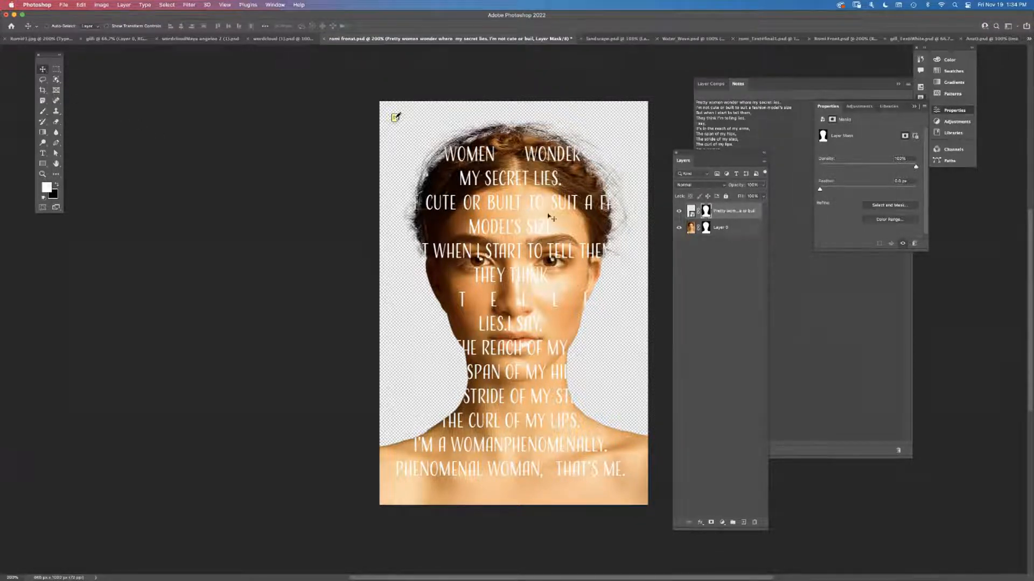
left_click_drag(542, 237, 528, 292)
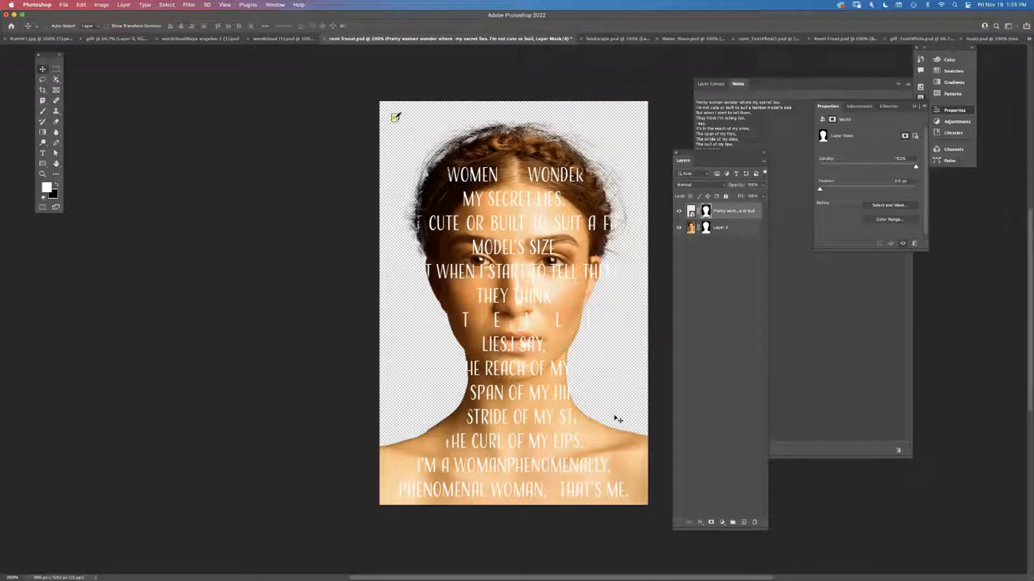
left_click(192, 5)
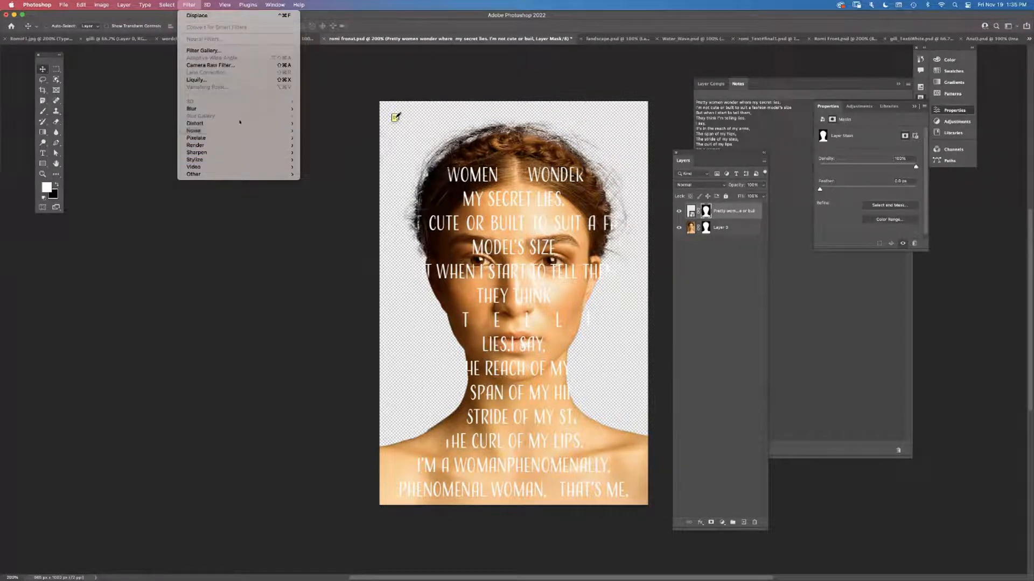
Apply Displace at scales 15 and 10, choosing D Mask Front.psd from the Dmaps folder as the map
mouse_move(239, 123)
left_click(323, 126)
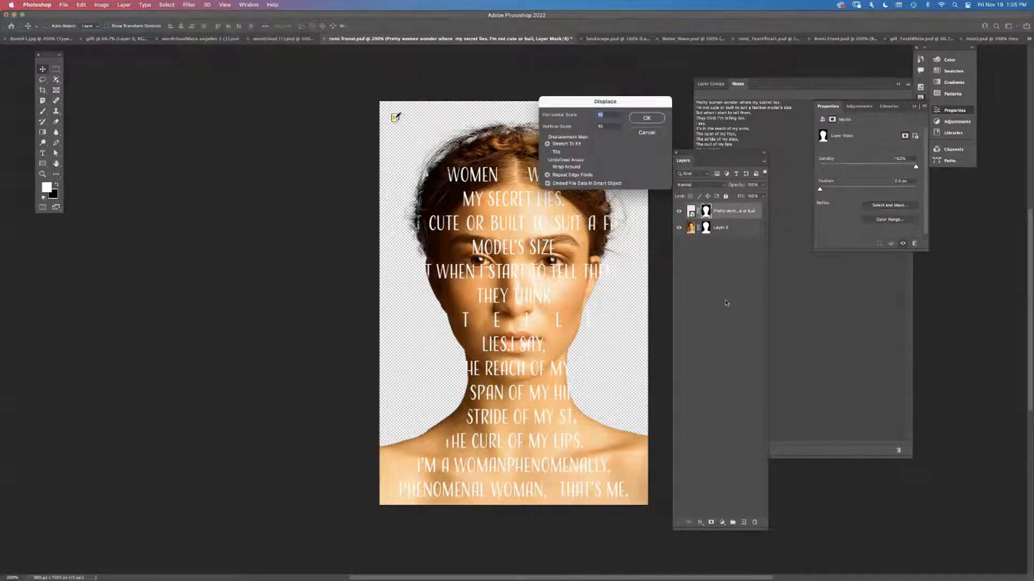
left_click(644, 118)
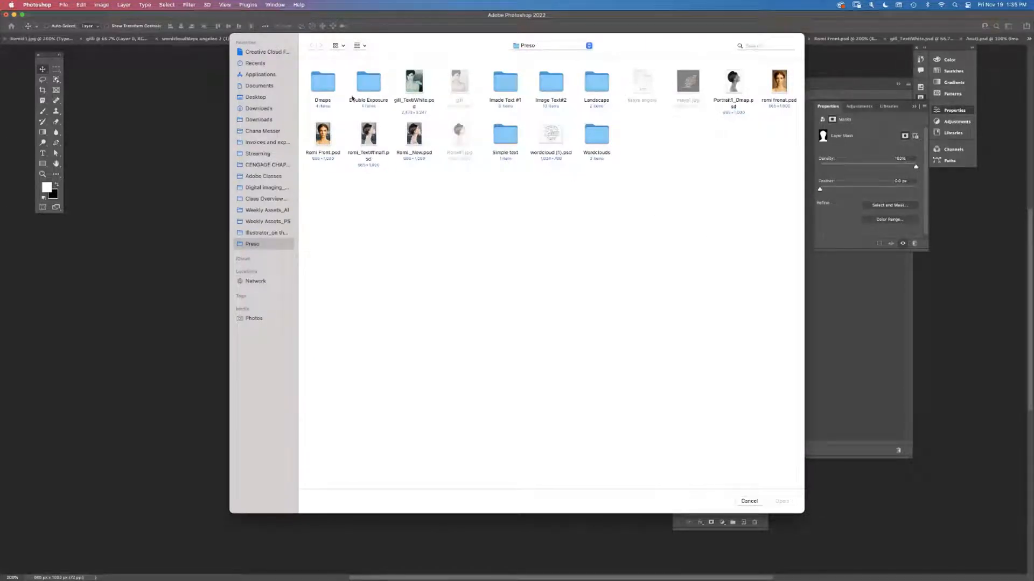
double_click(323, 81)
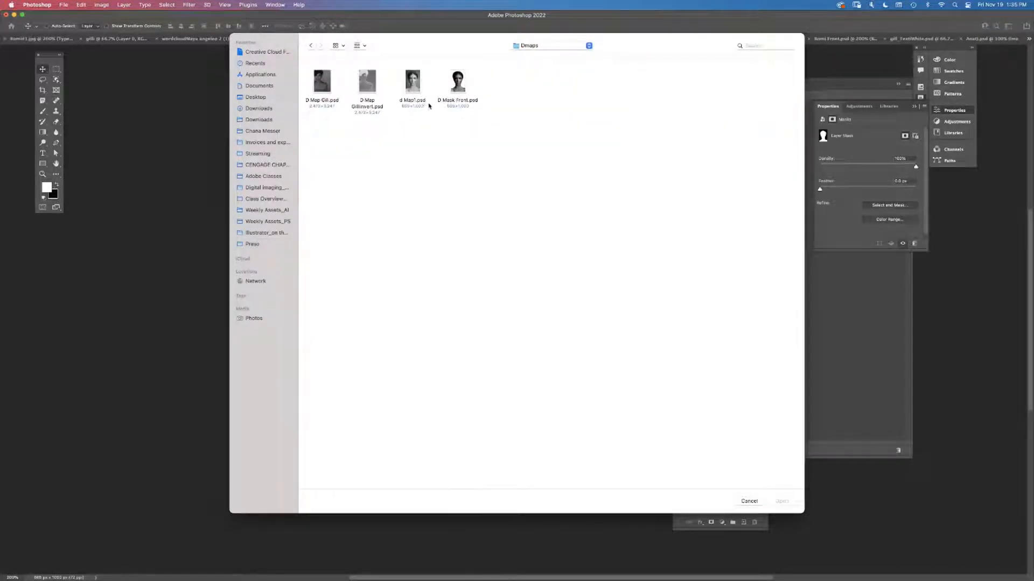
left_click(459, 86)
left_click(413, 87)
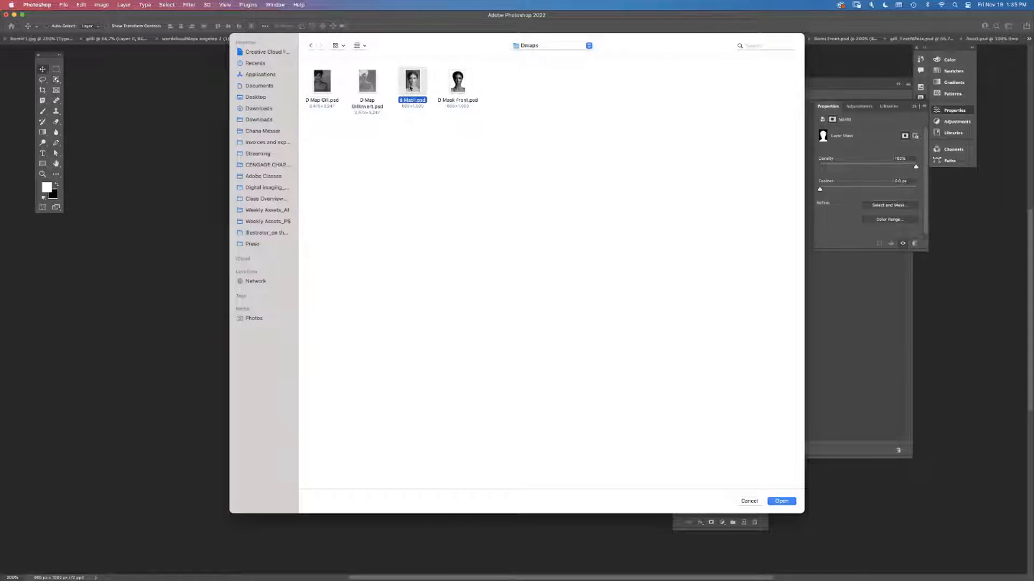
key("space")
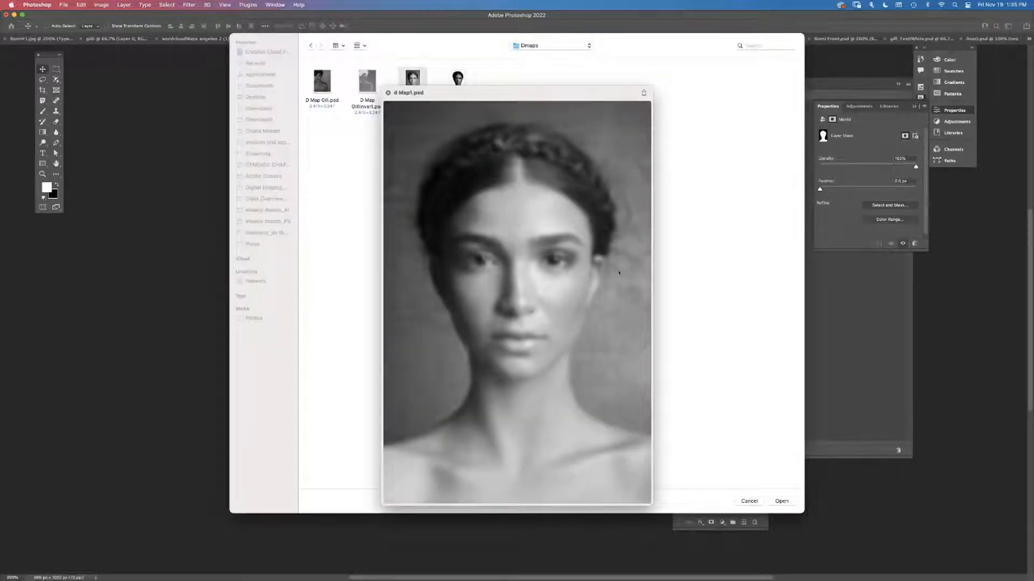
key("space")
key("Right")
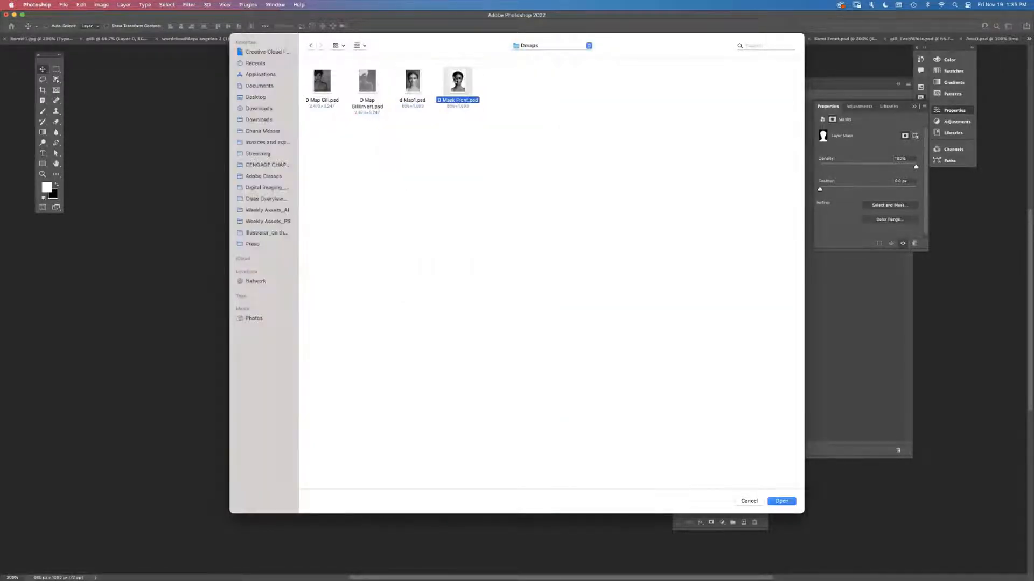
key("space")
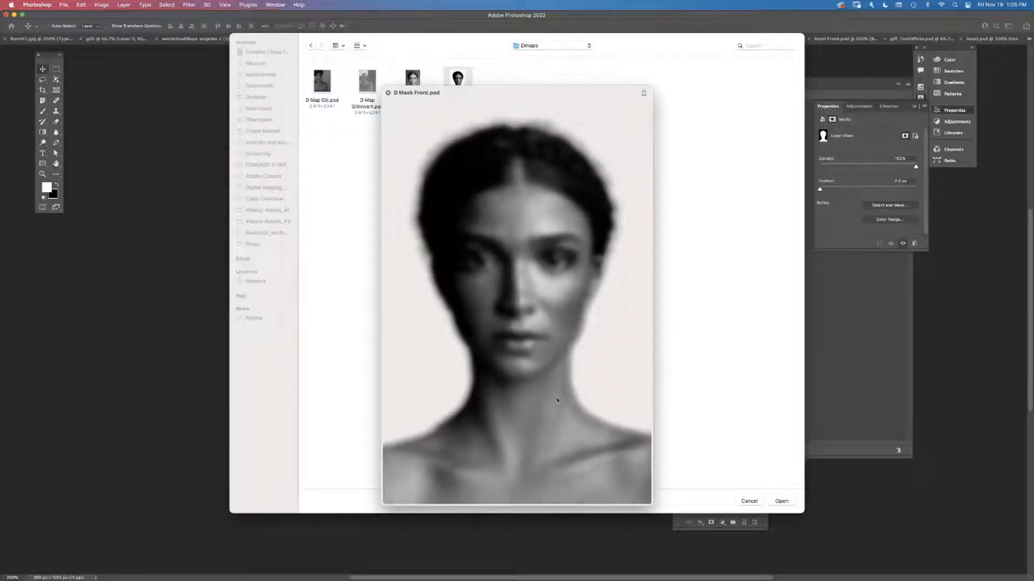
key("space")
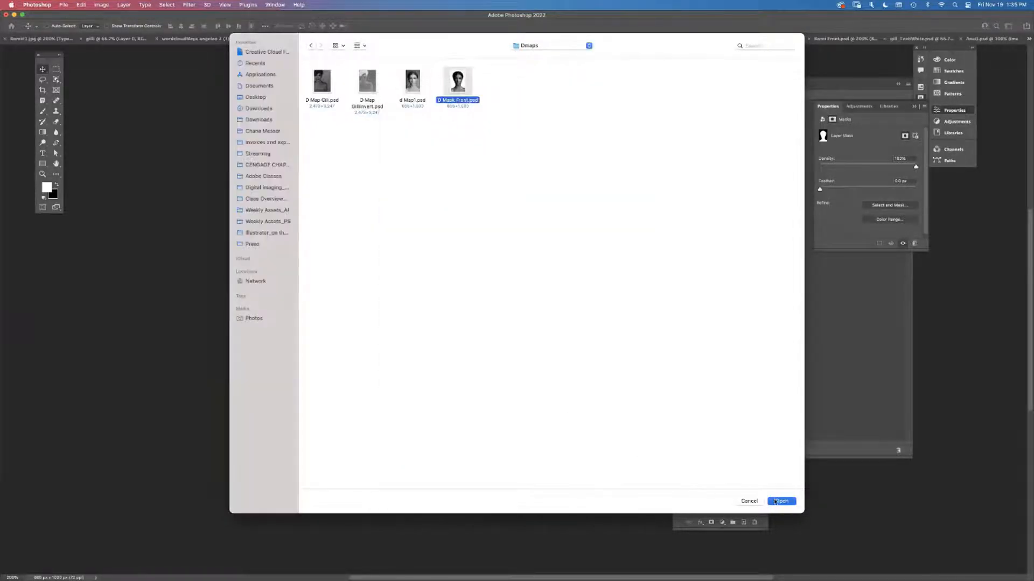
left_click(773, 502)
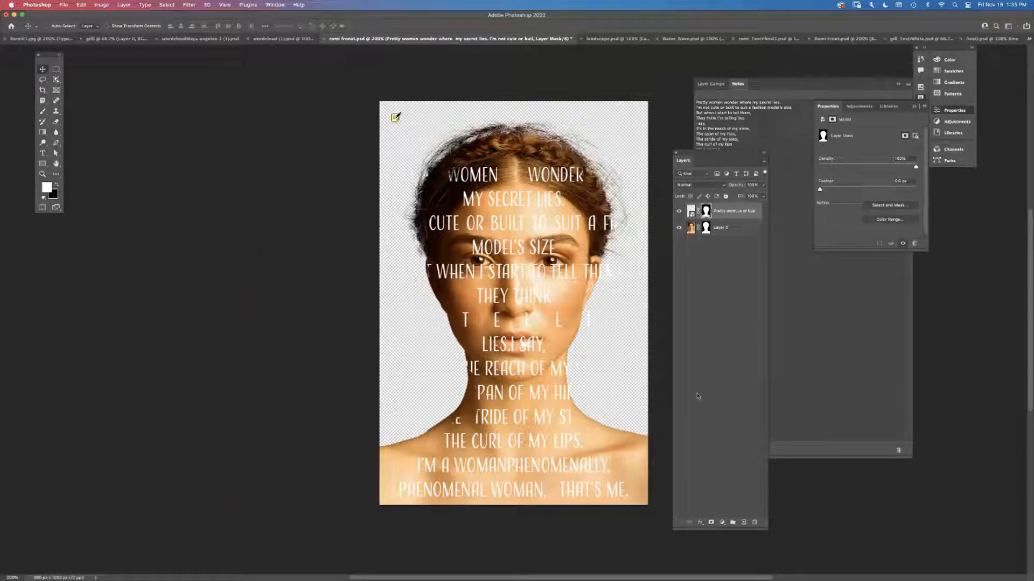
Repeat the last Displace, then run Displace again with D Mask Front.psd at scales 15 and 10
left_click(188, 4)
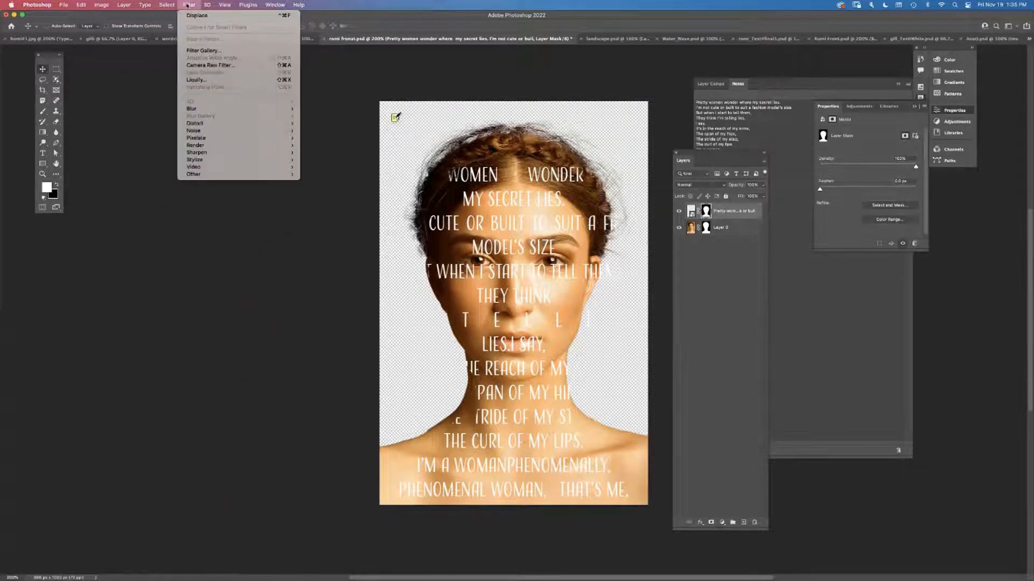
left_click(198, 15)
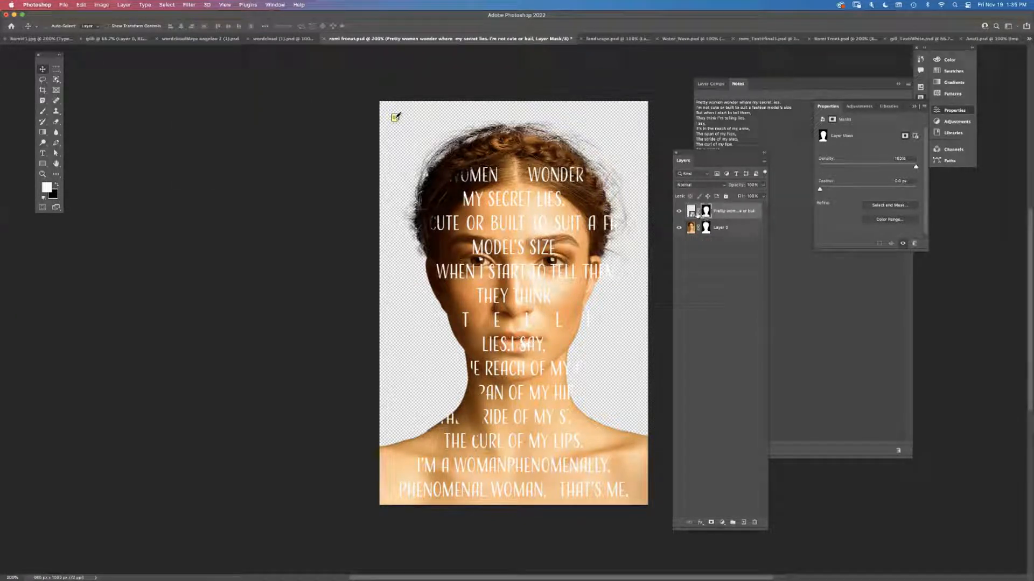
left_click(188, 5)
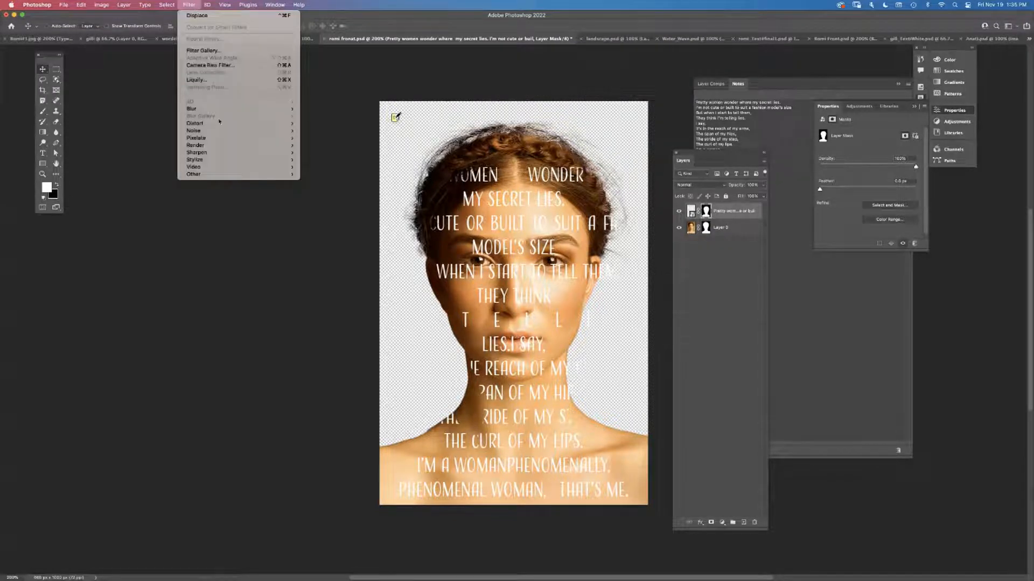
mouse_move(280, 123)
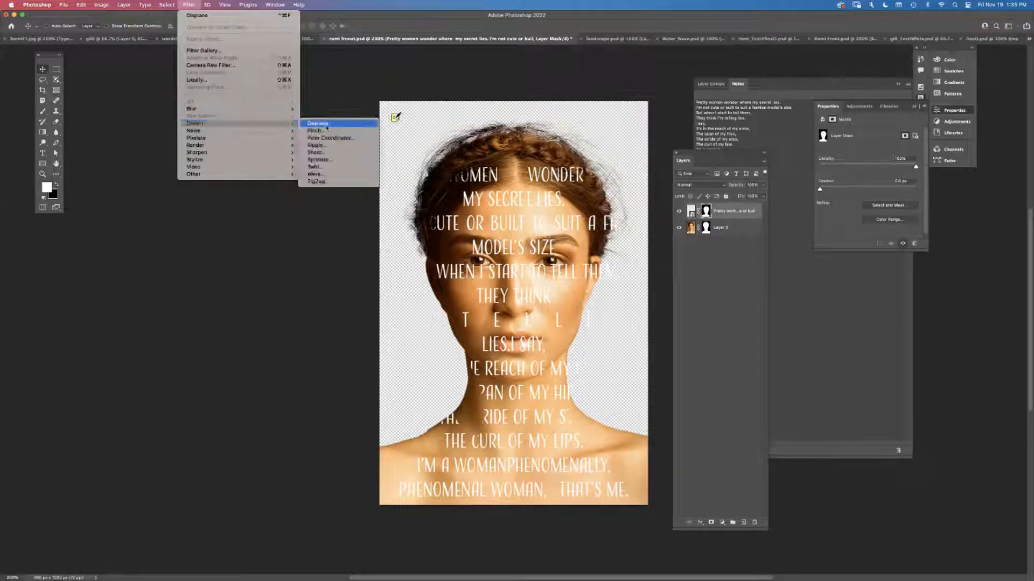
left_click(323, 124)
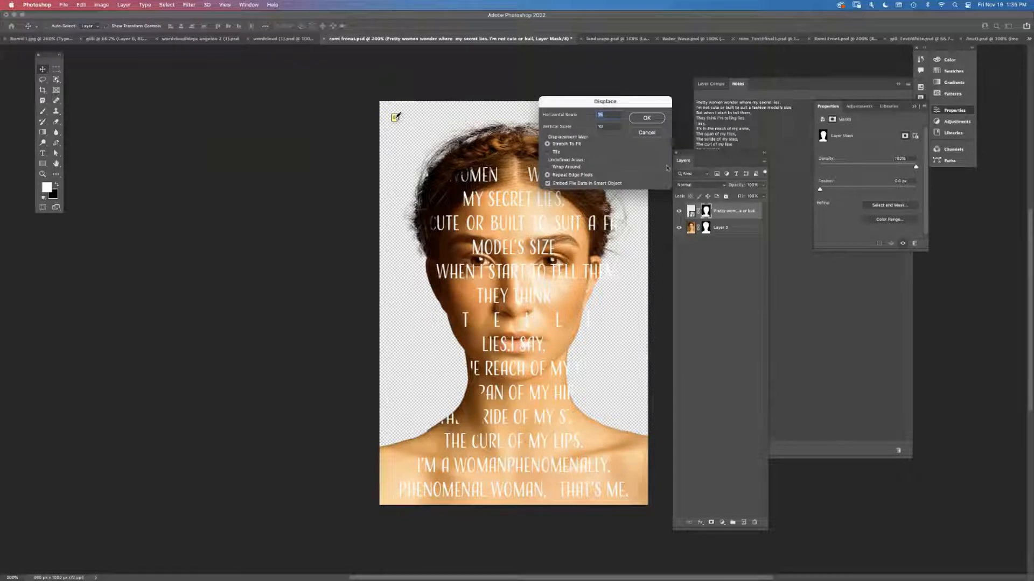
left_click(646, 119)
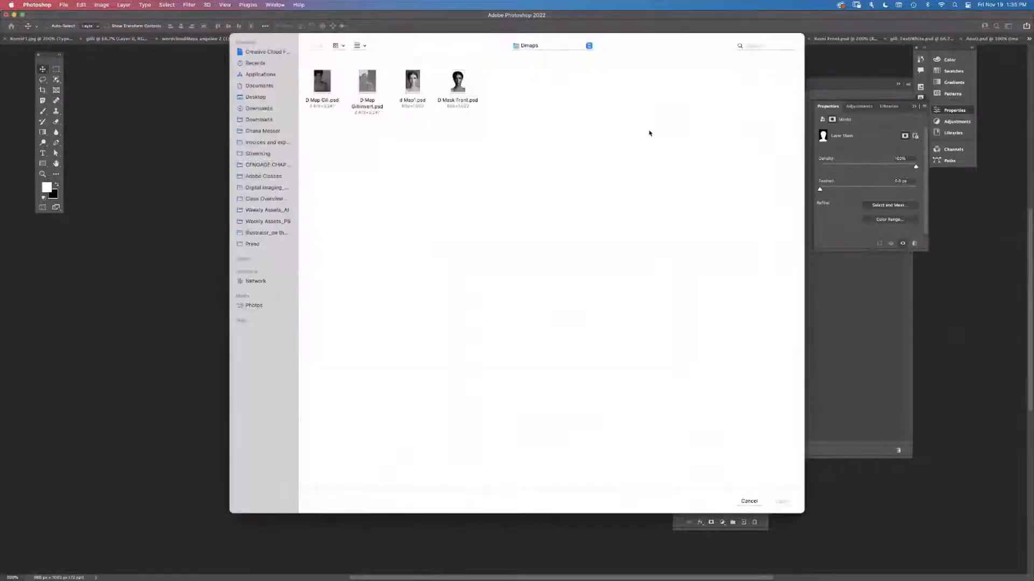
left_click(458, 86)
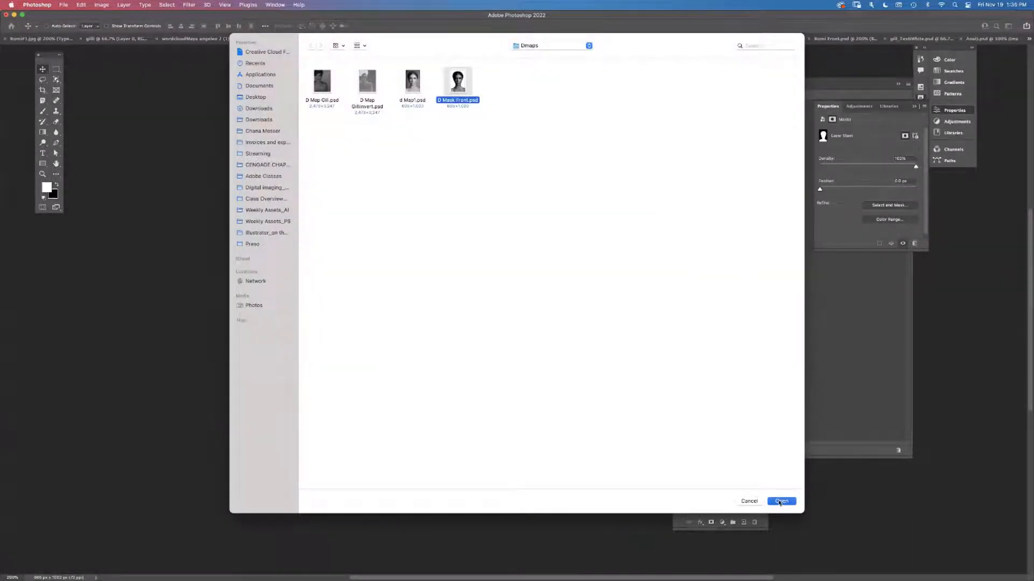
left_click(780, 501)
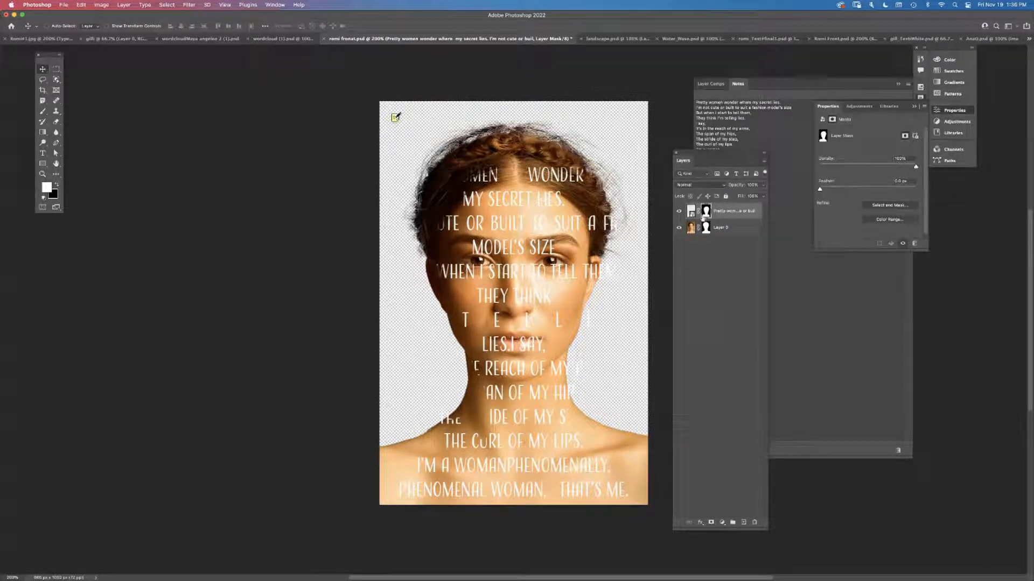
left_click(746, 213)
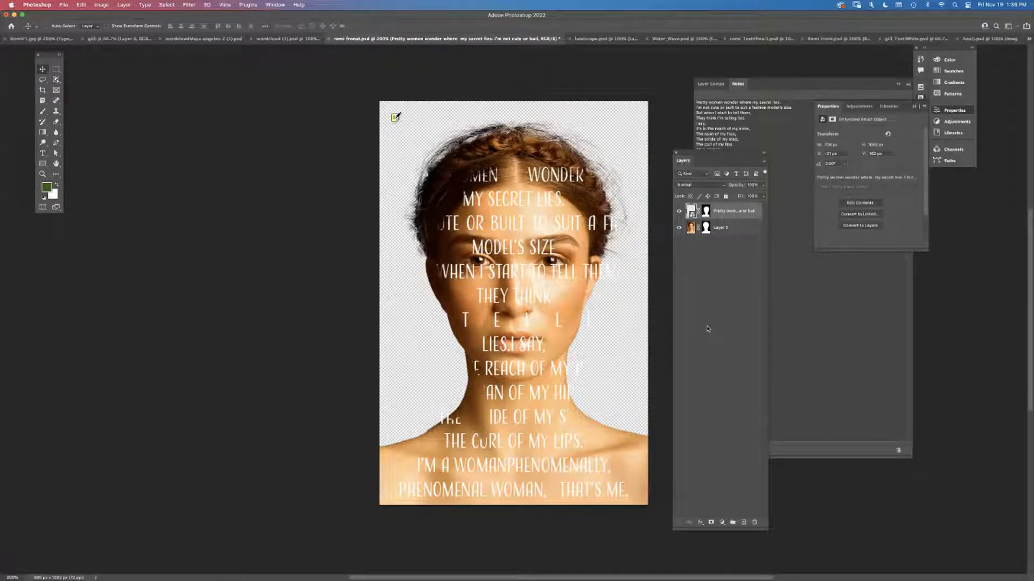
double_click(692, 215)
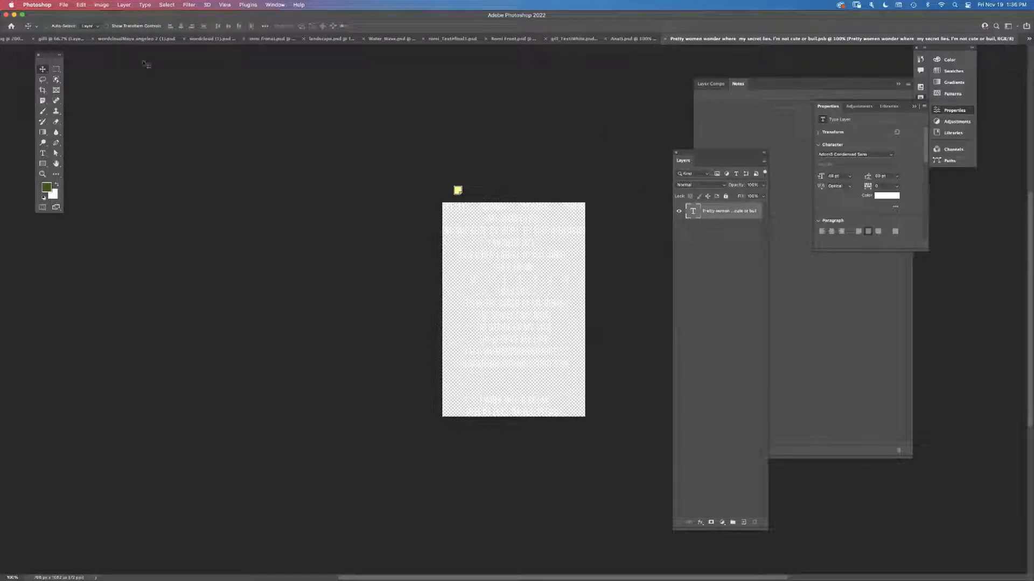
left_click(623, 41)
left_click(710, 39)
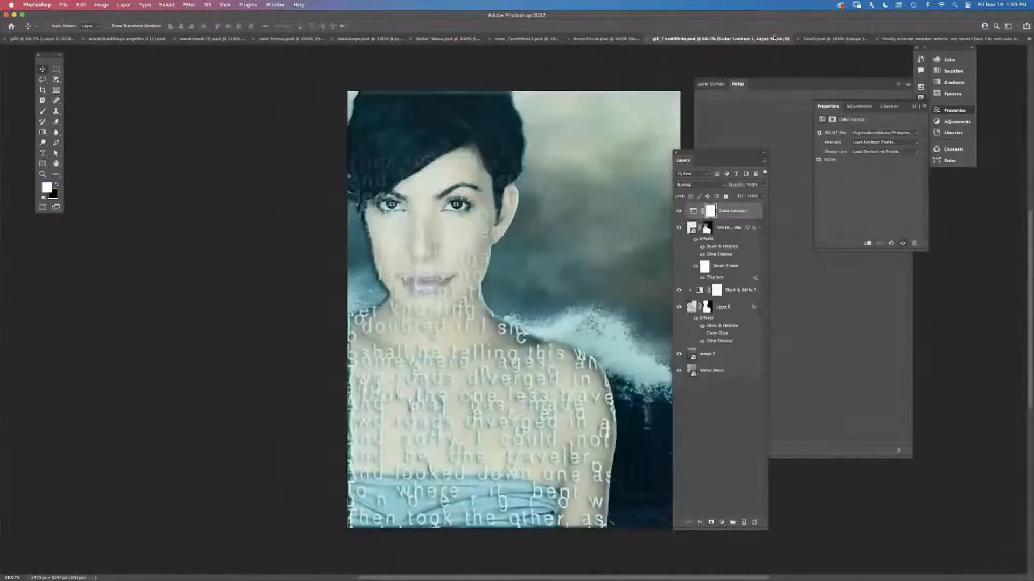
left_click(823, 39)
left_click(901, 39)
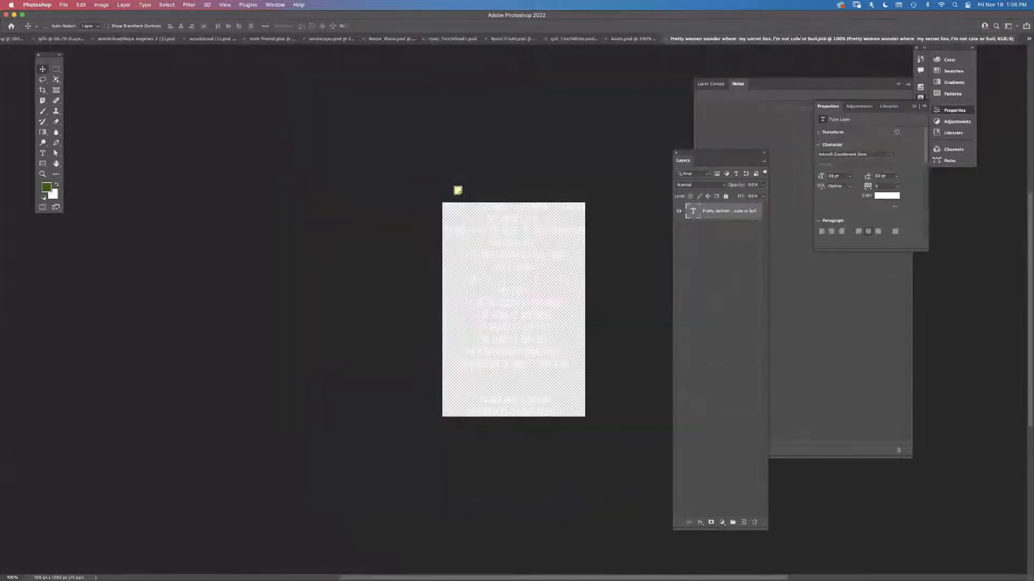
left_click(452, 40)
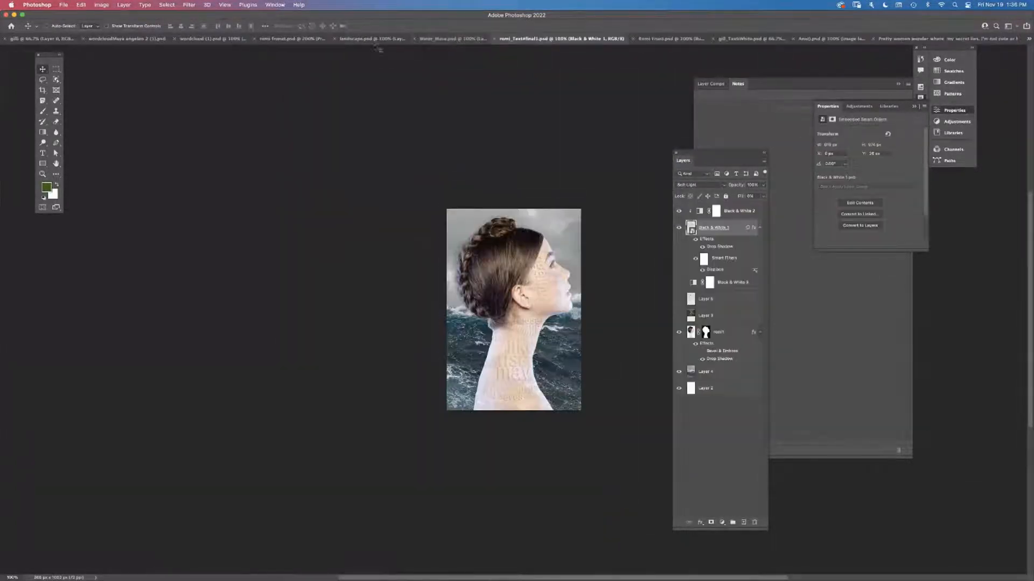
left_click(371, 40)
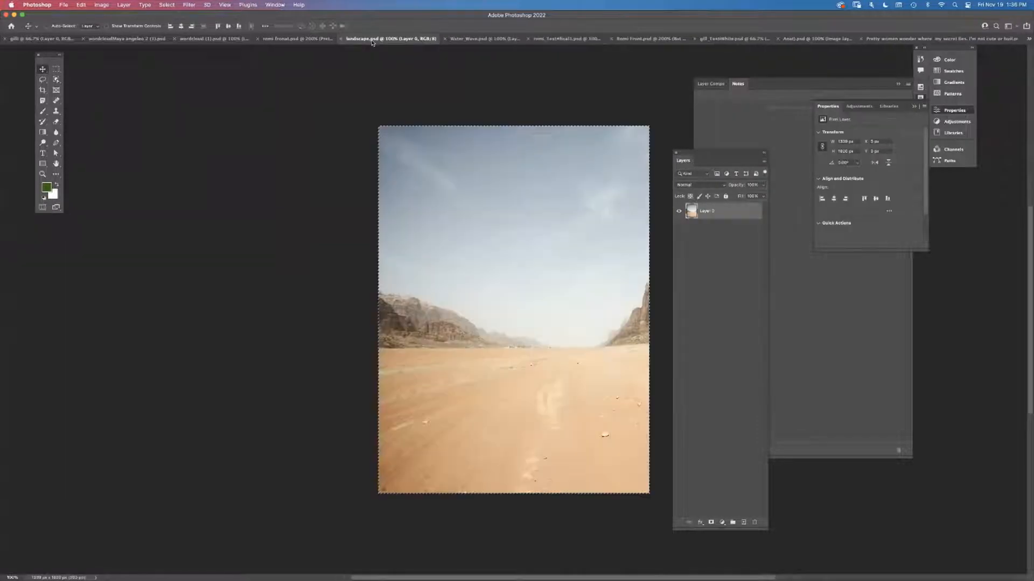
left_click(308, 40)
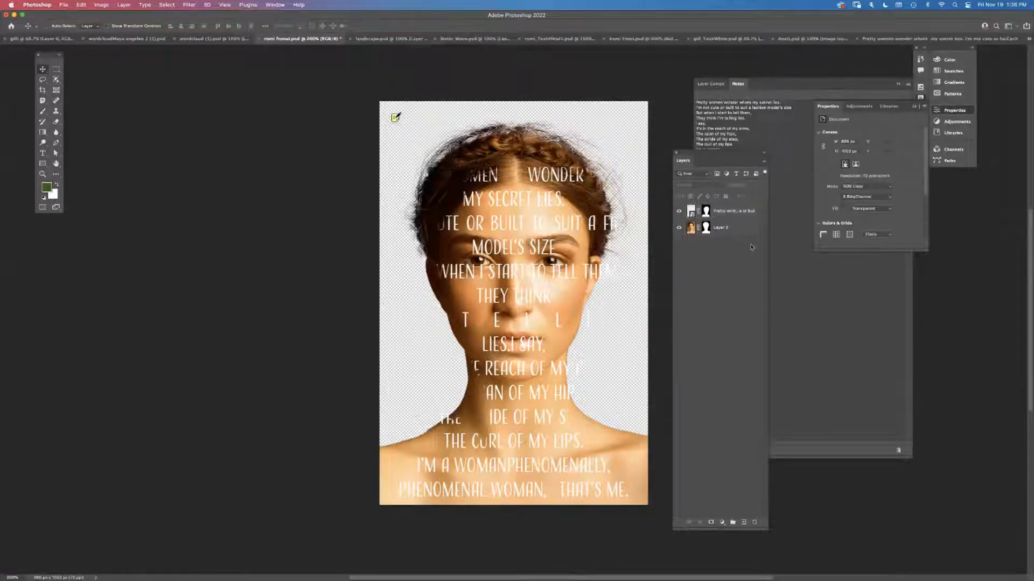
Add a Displace smart filter using the d Map1.psd map from the Dmaps folder
left_click(189, 5)
mouse_move(196, 128)
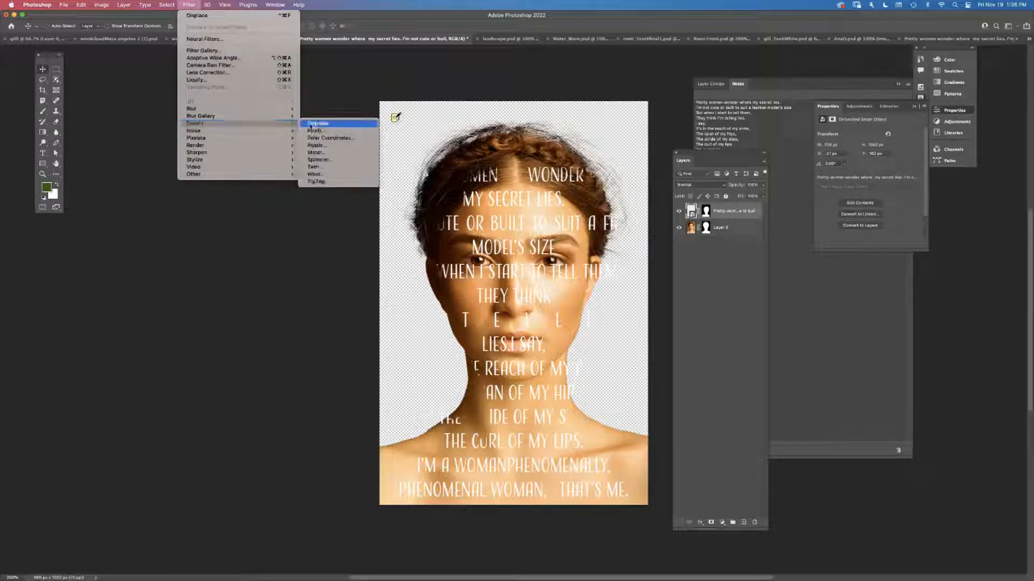
left_click(323, 123)
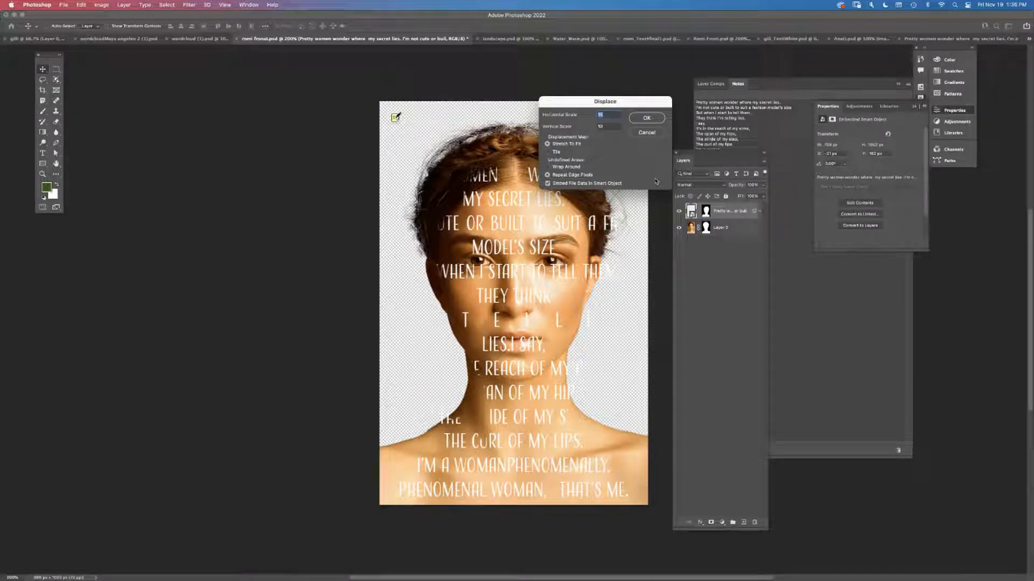
left_click(650, 122)
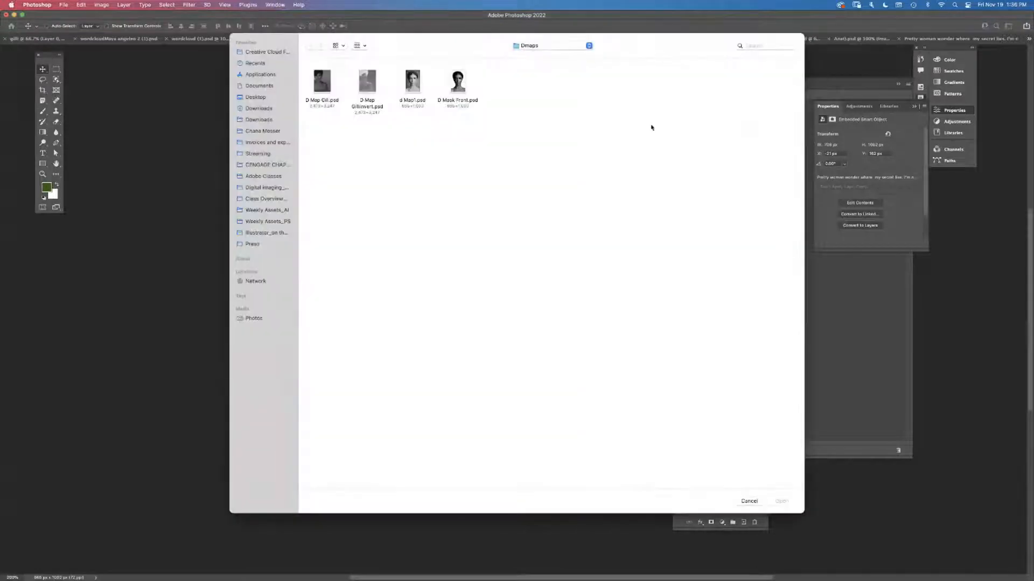
left_click(418, 96)
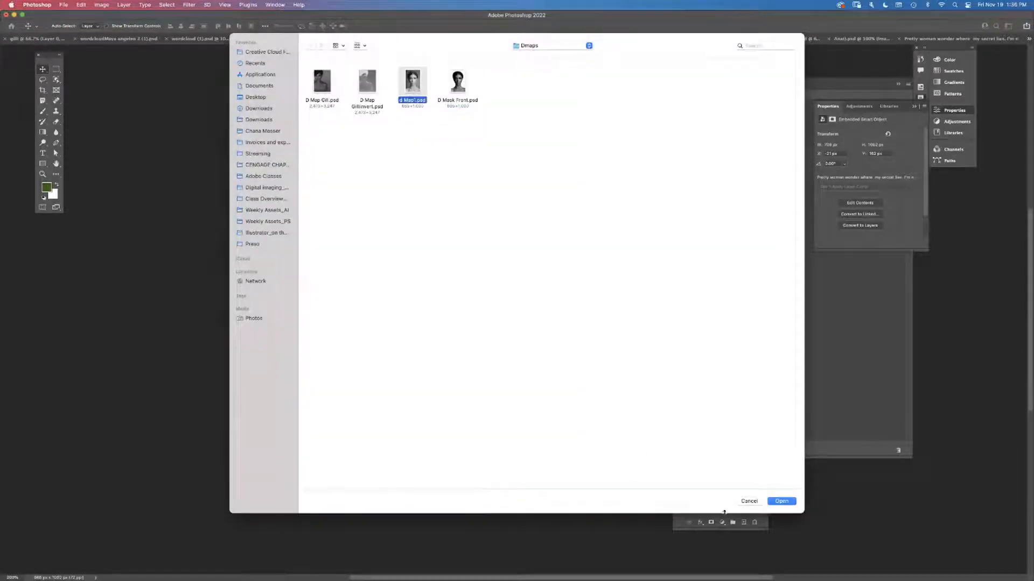
left_click(781, 501)
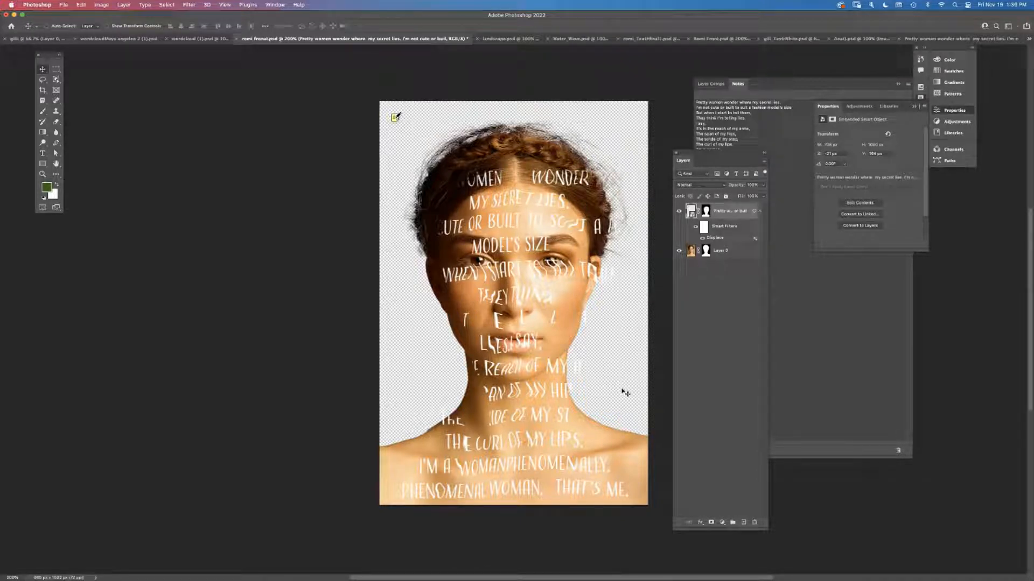
Add Drop Shadow and Bevel & Emboss layer styles to the displaced poem smart object
double_click(747, 211)
left_click(640, 423)
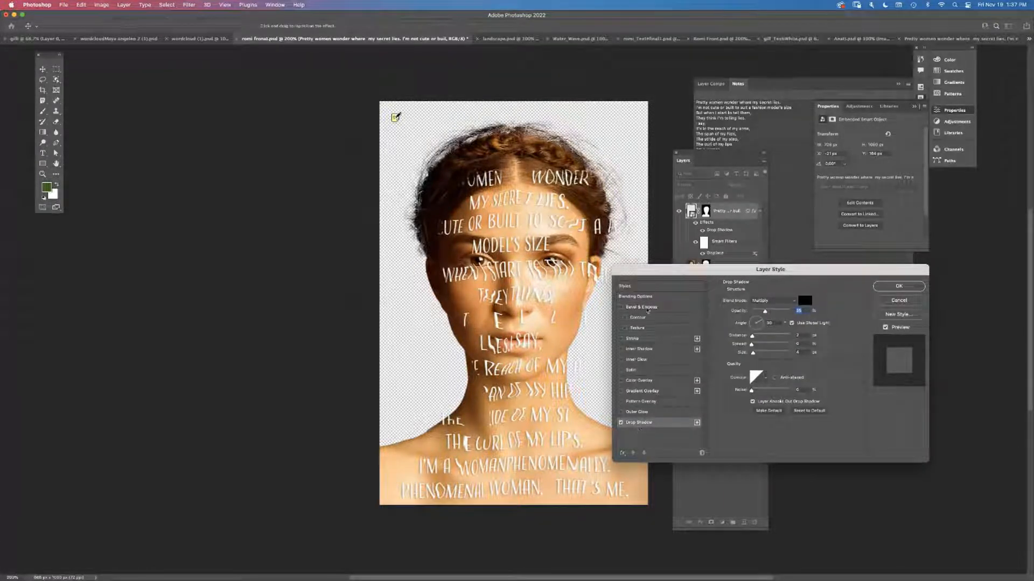
left_click(648, 308)
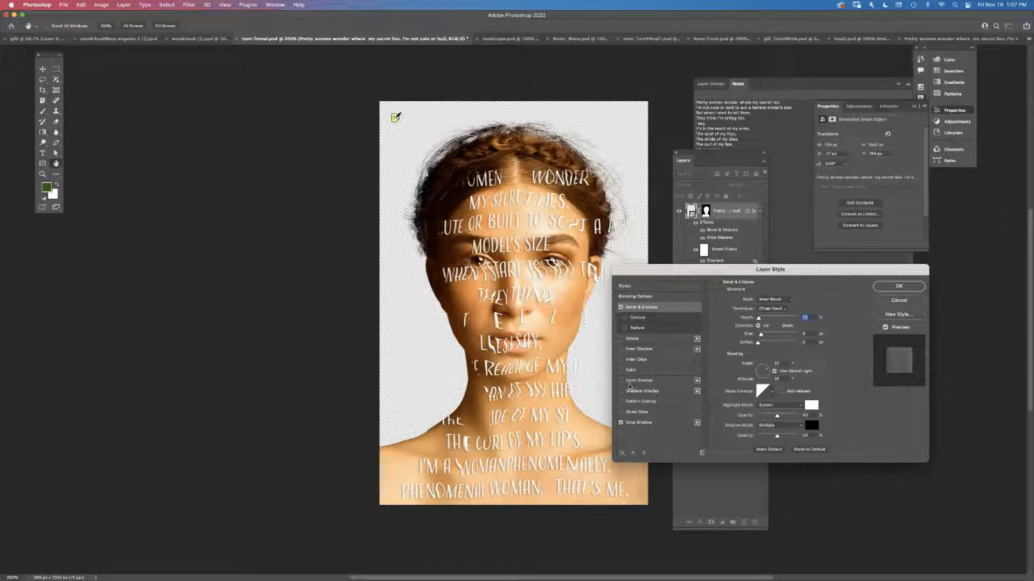
left_click(898, 286)
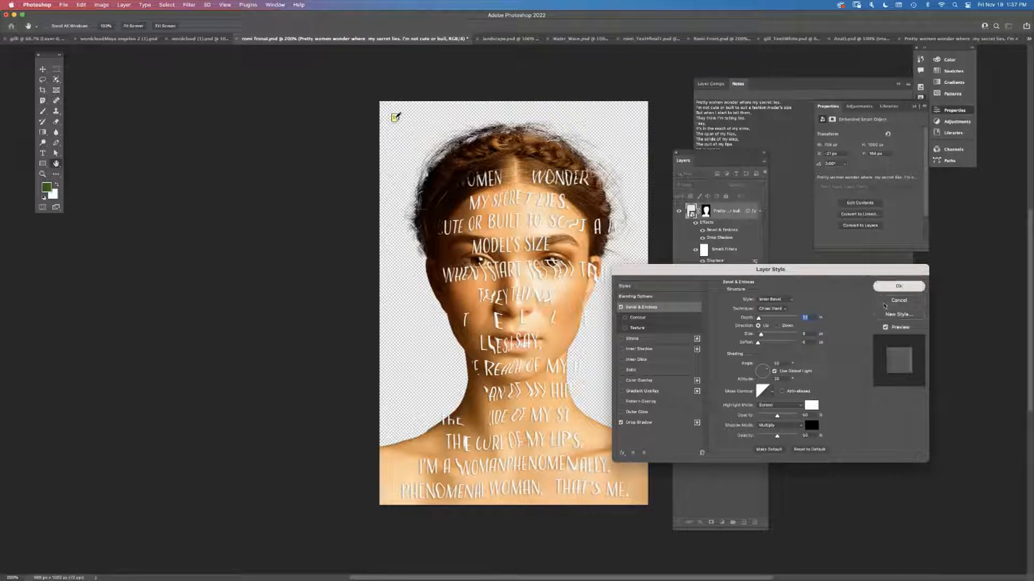
left_click(706, 212)
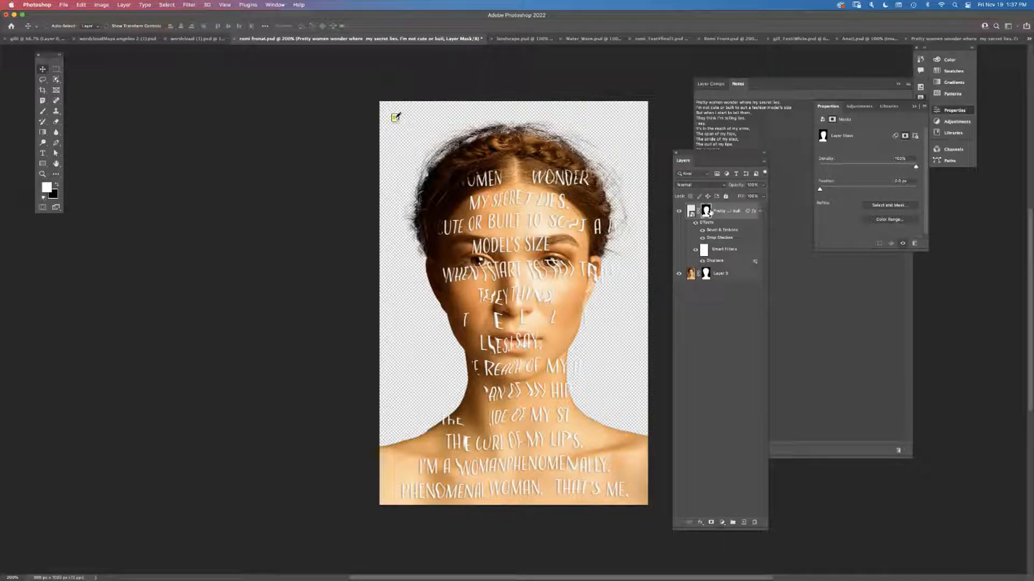
Load the text mask and Layer 0's silhouette, invert the selection, and set up a black Brush
left_click(708, 214, "super")
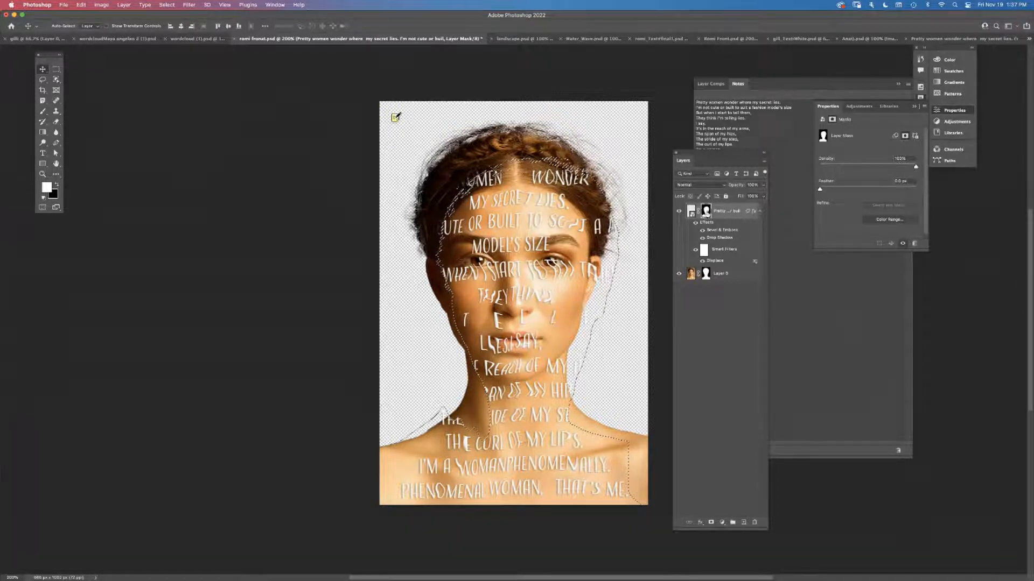
left_click(705, 274, "super")
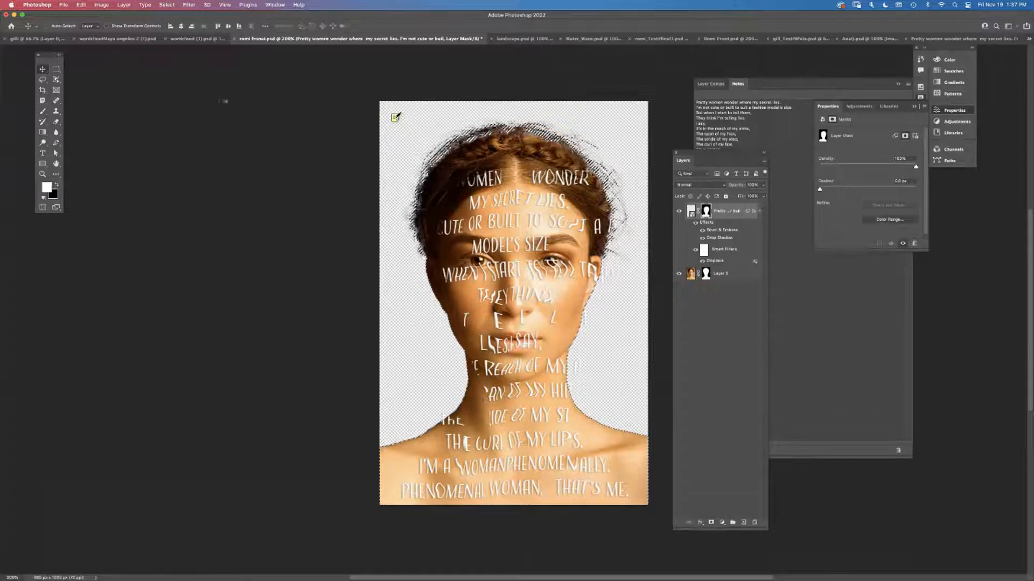
left_click(189, 5)
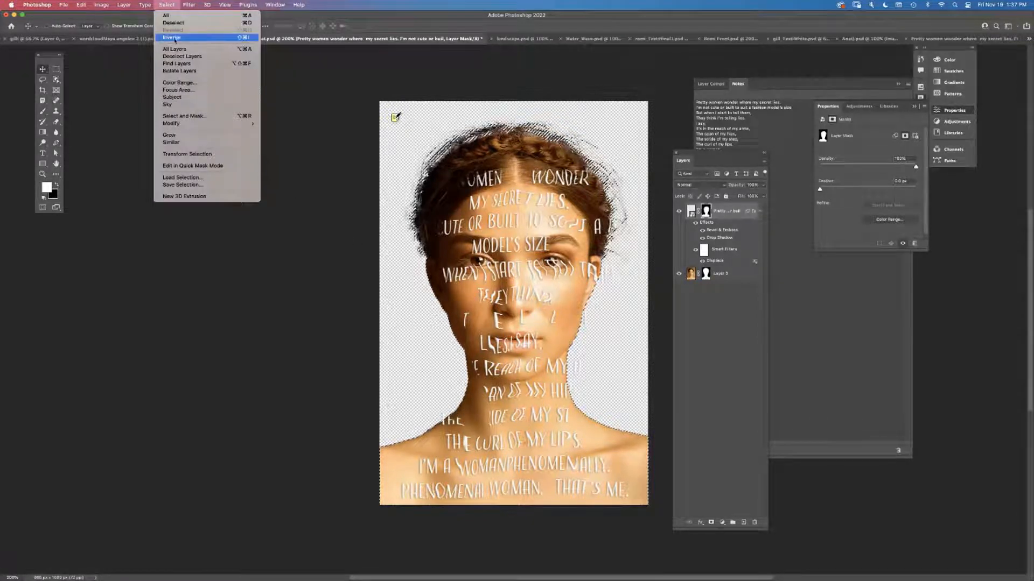
left_click(171, 38)
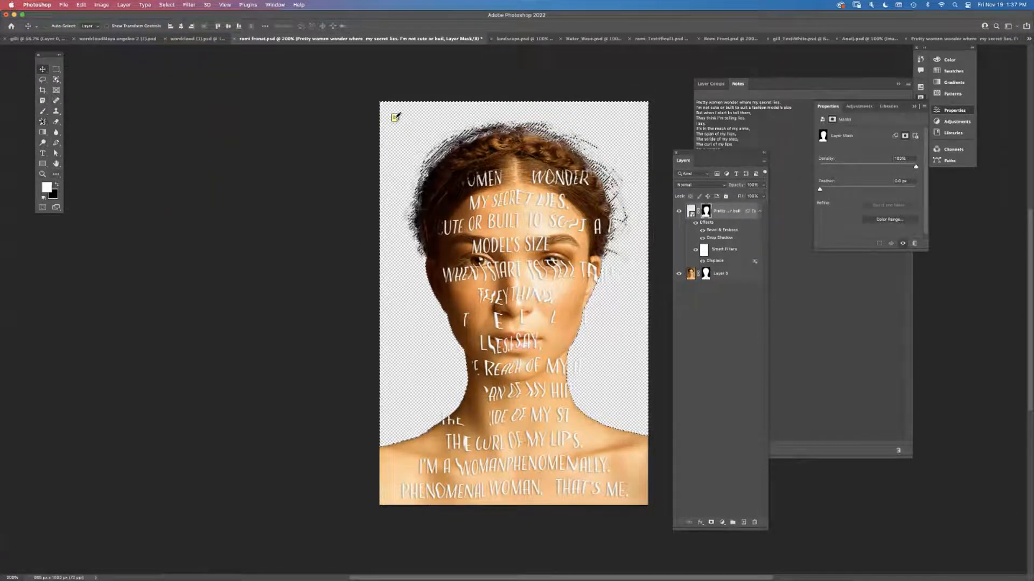
key("b")
key("x")
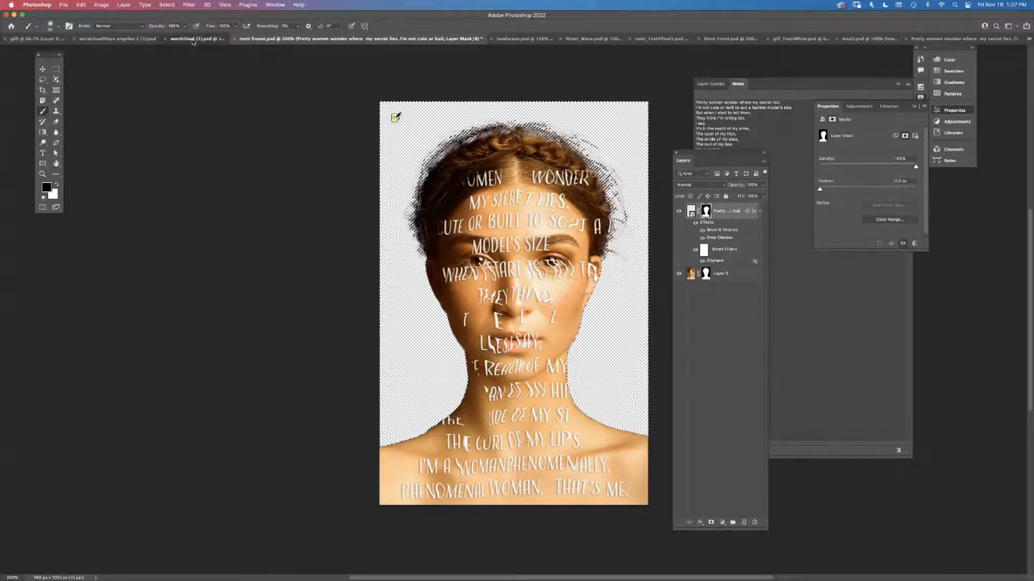
Float the wordcloud window, select all of Water_Wave.psd, and go back to romi fronat
left_click_drag(193, 42, 325, 80)
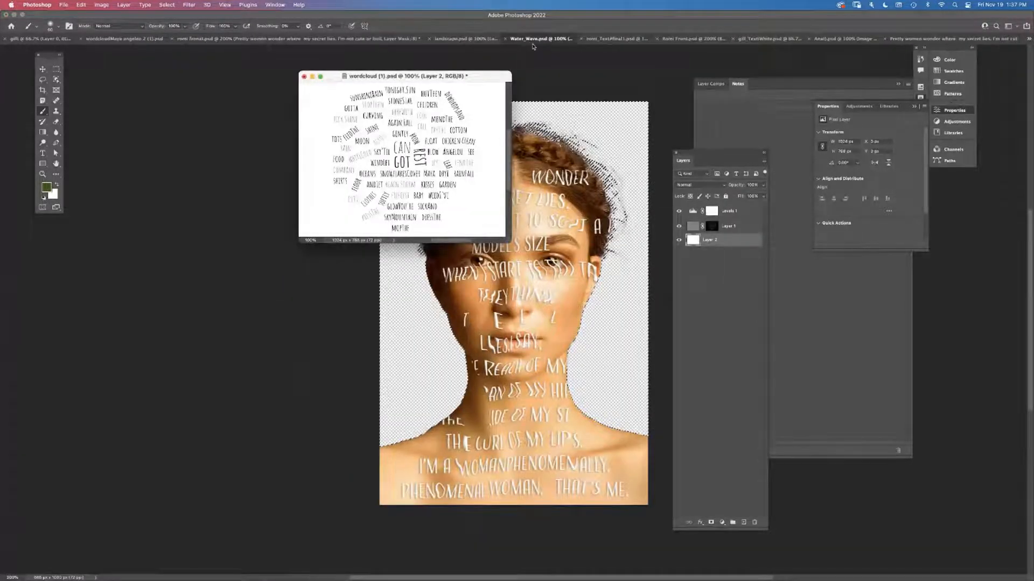
left_click(532, 44)
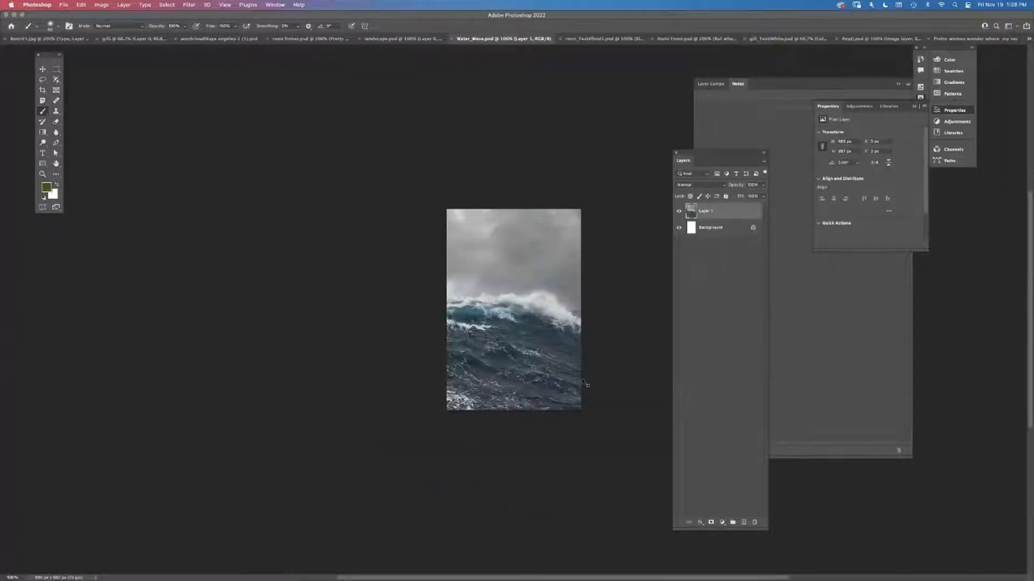
key("super+a")
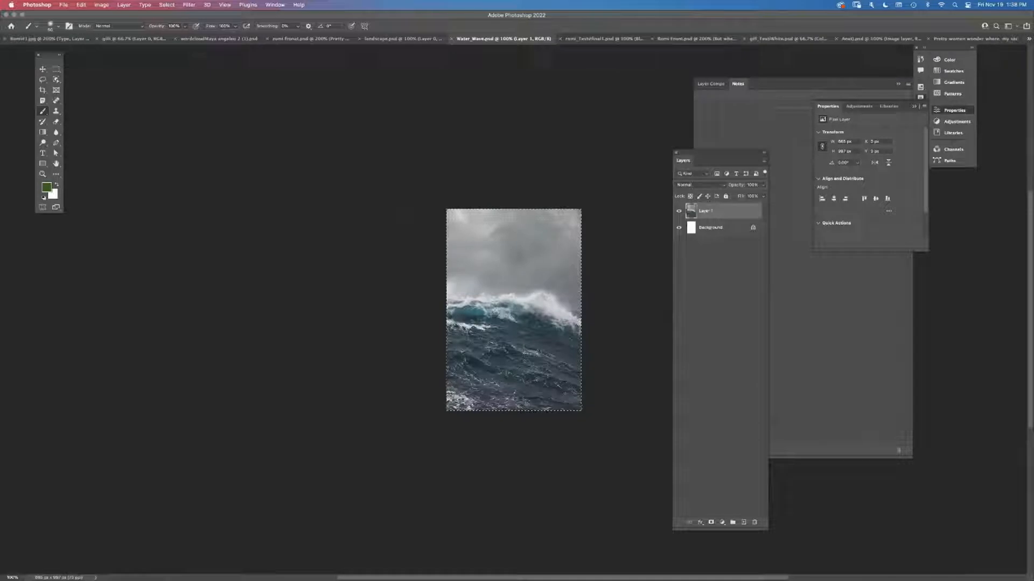
left_click(299, 40)
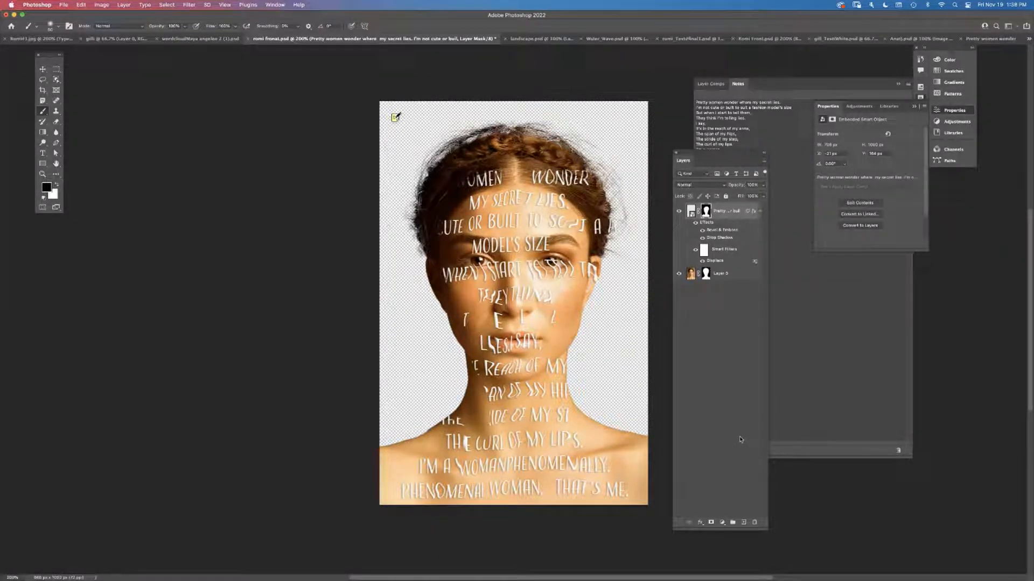
Paste the wave image, move it below Layer 0, and convert it to a smart object
key("ctrl+v")
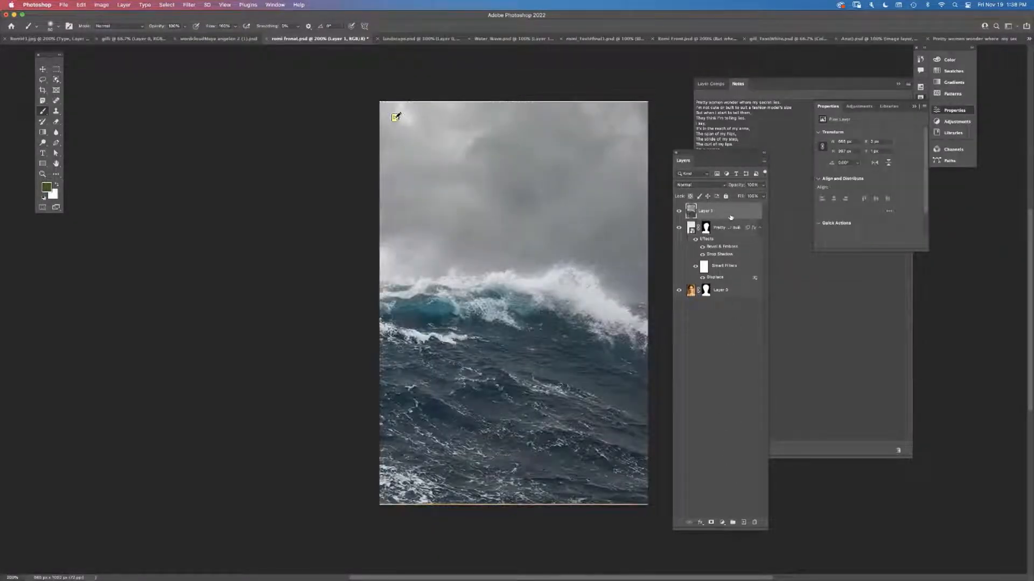
left_click_drag(731, 218, 728, 309)
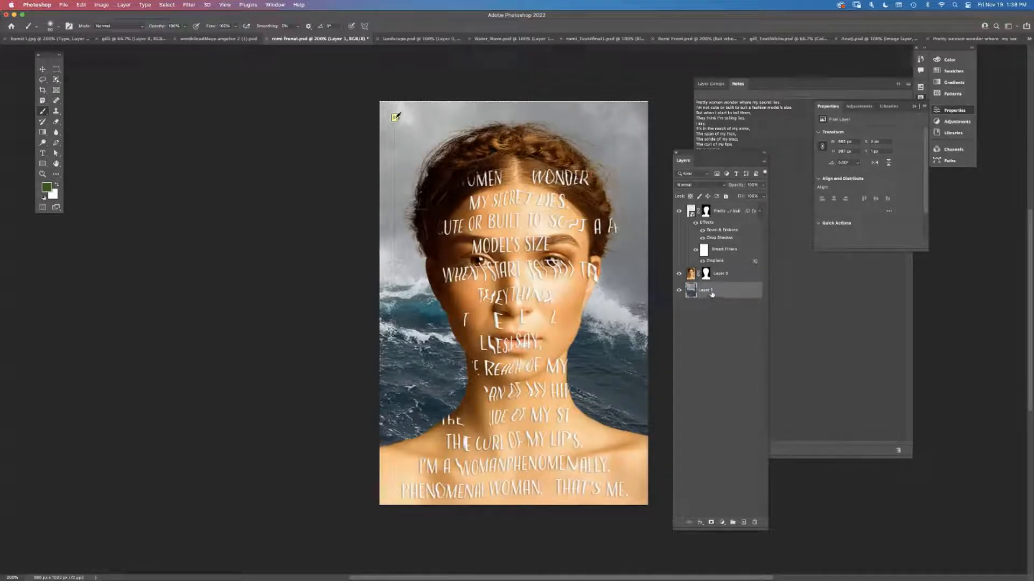
left_click(764, 161)
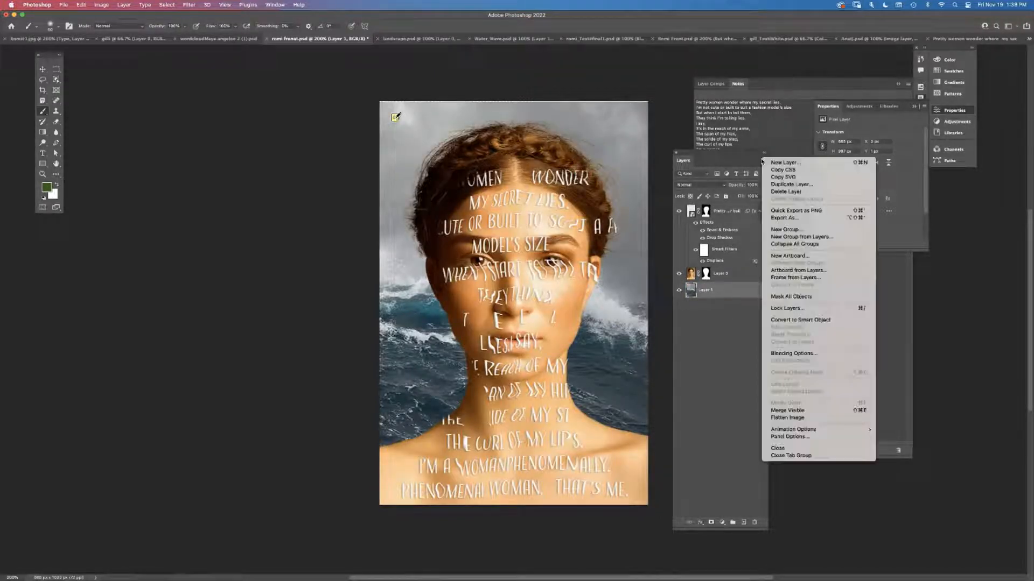
left_click(785, 321)
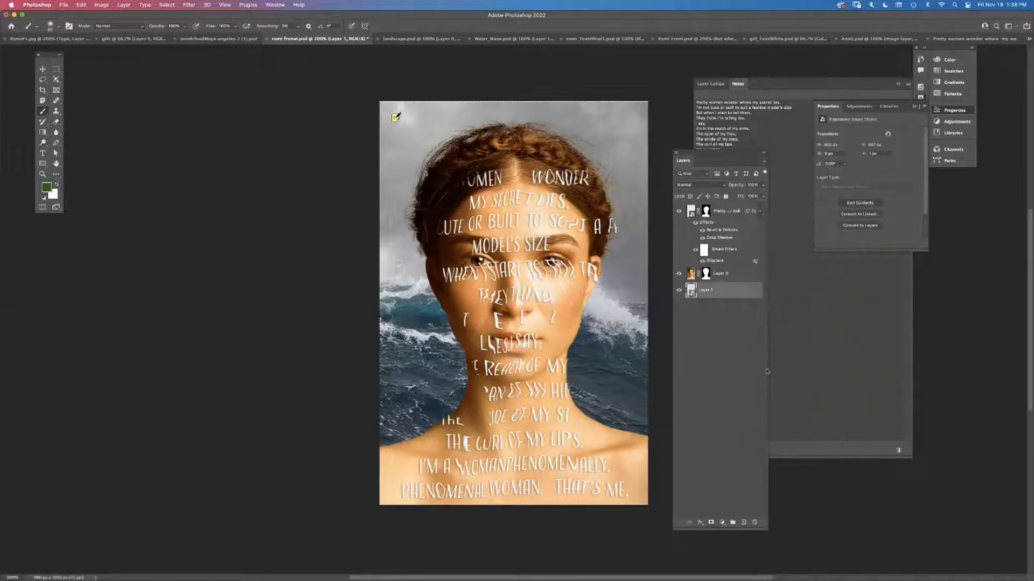
Rename the sea layer to 'BKG'
double_click(704, 290)
type("BKG")
key("Return")
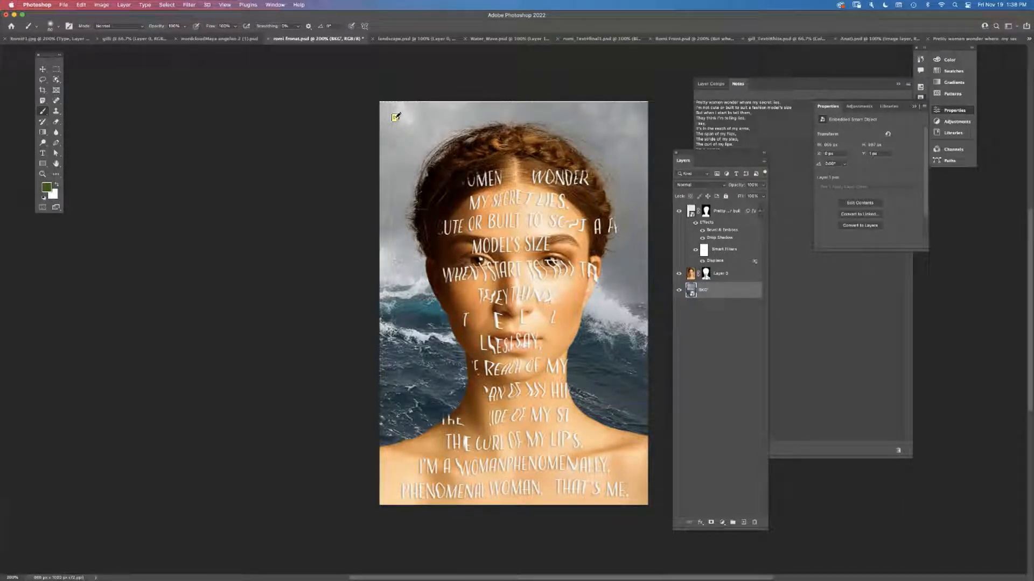
left_click(706, 211)
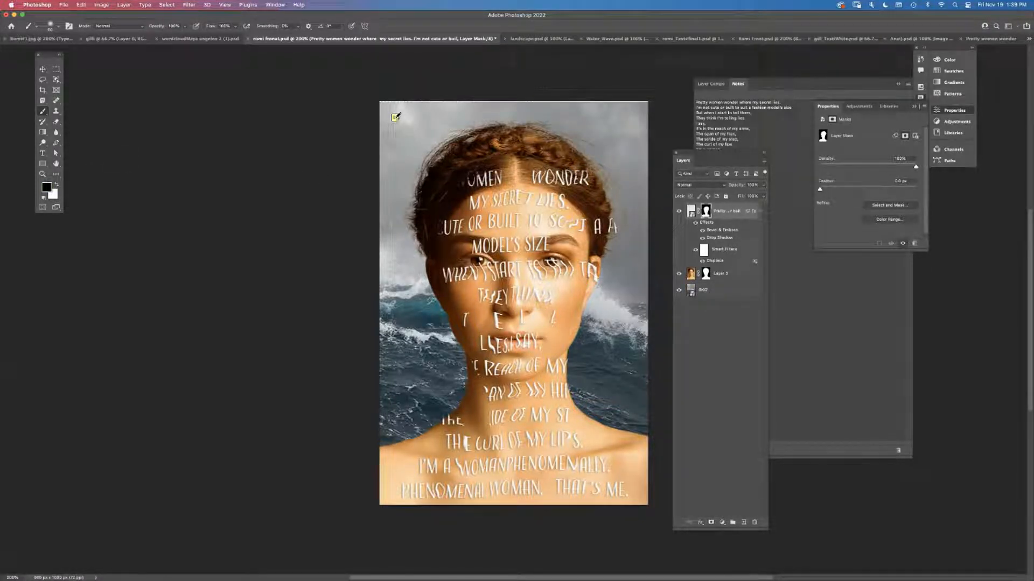
Mask out the clipped letter after SUIT A, then fade MODEL'S SIZE, WHEN I START and 'lies, I say' at 77% brush opacity
left_click_drag(616, 220, 614, 230)
left_click_drag(154, 26, 146, 26)
type("77")
key("Return")
left_click_drag(490, 246, 522, 246)
left_click(591, 271)
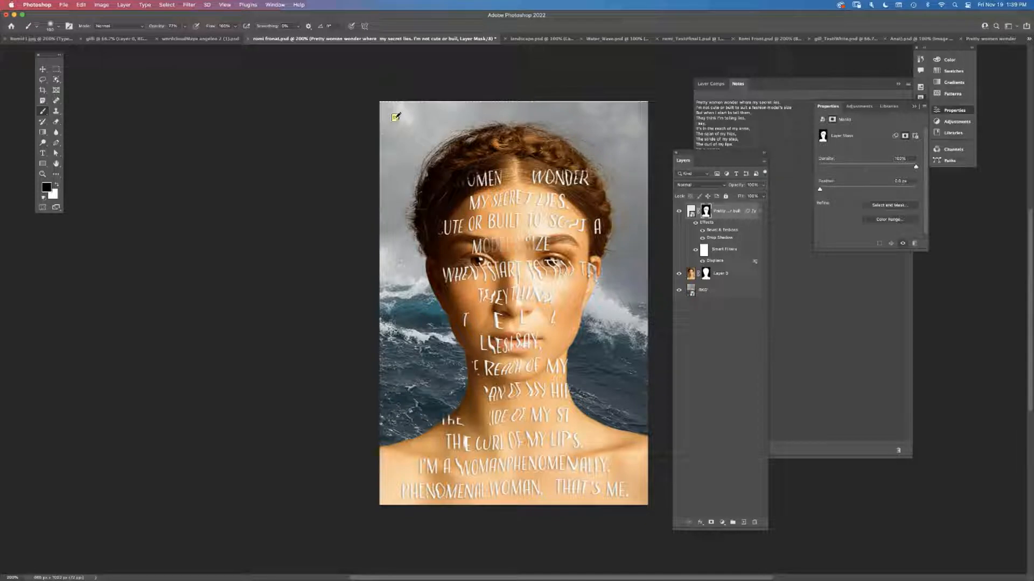
left_click_drag(591, 271, 568, 272)
left_click(443, 272)
mouse_move(483, 300)
left_mouse_down()
mouse_move(499, 313)
mouse_move(493, 348)
left_mouse_up()
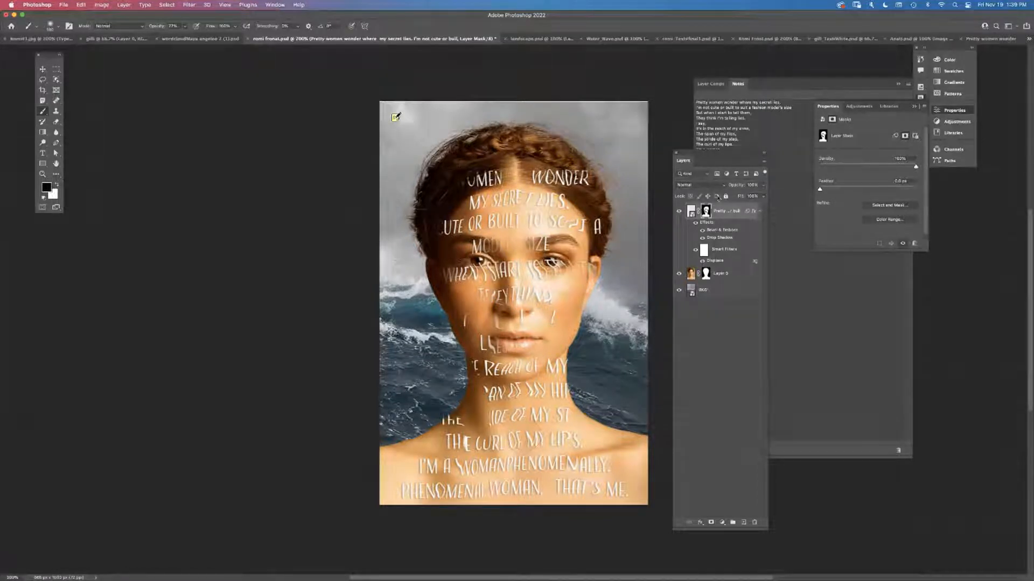
View the mask alone and paint white over the grey streaks at its left edge
left_click(706, 211, "alt")
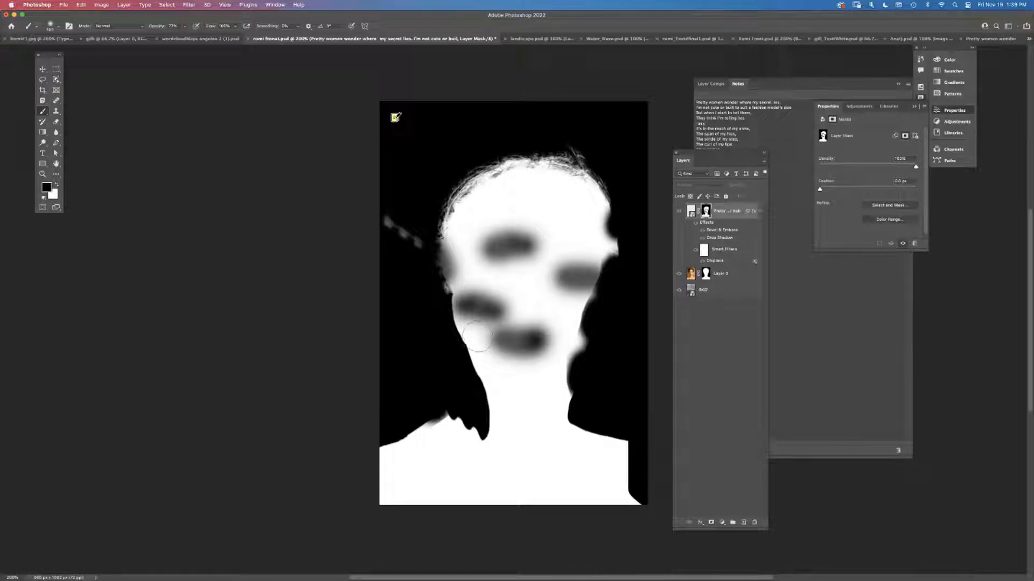
key("x")
mouse_move(388, 218)
left_mouse_down()
mouse_move(396, 242)
mouse_move(409, 237)
mouse_move(412, 249)
left_mouse_up()
key("x")
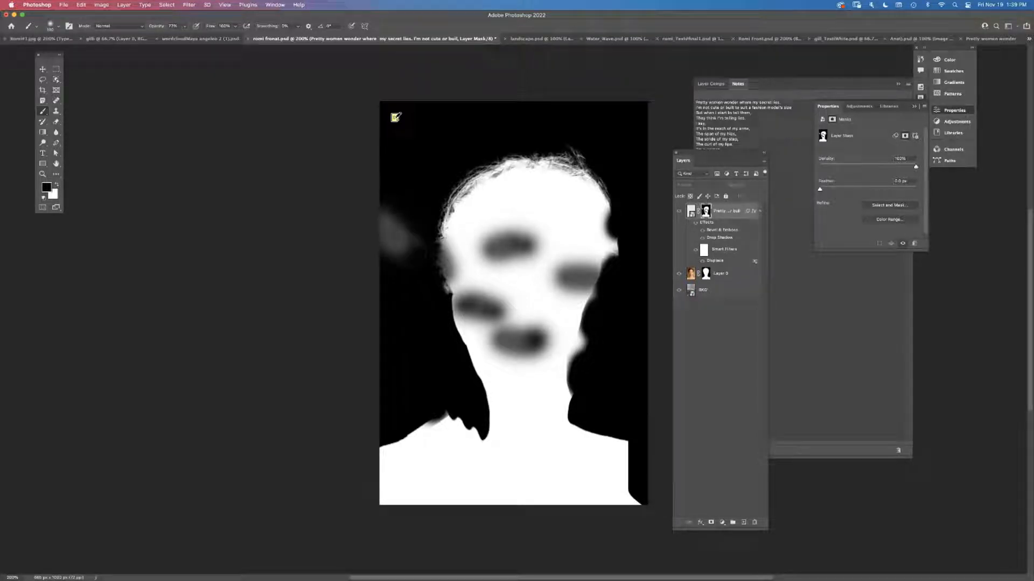
left_click(691, 213)
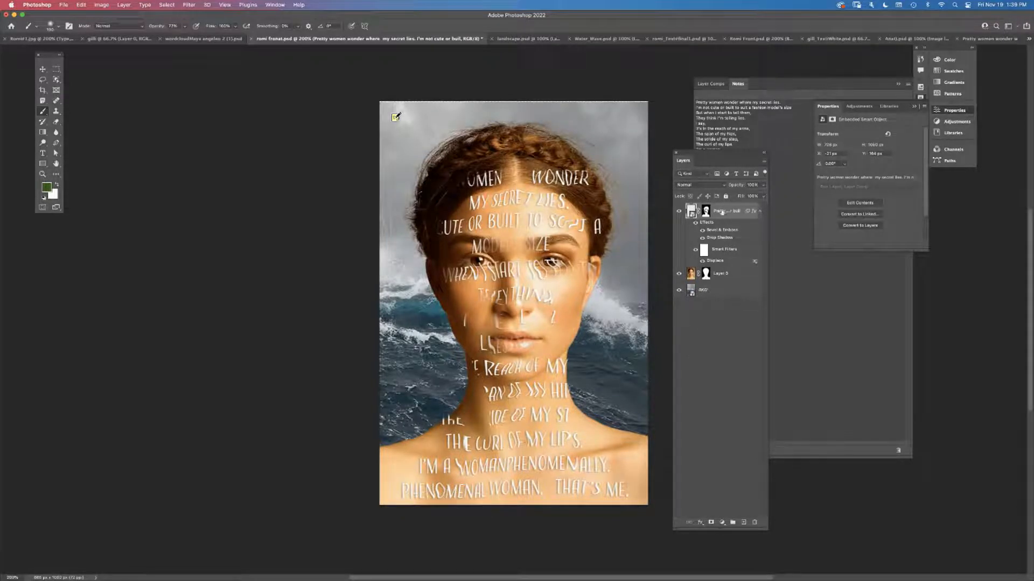
Paint black at 99% opacity over the grey mask smudge left of the face
left_click(706, 211)
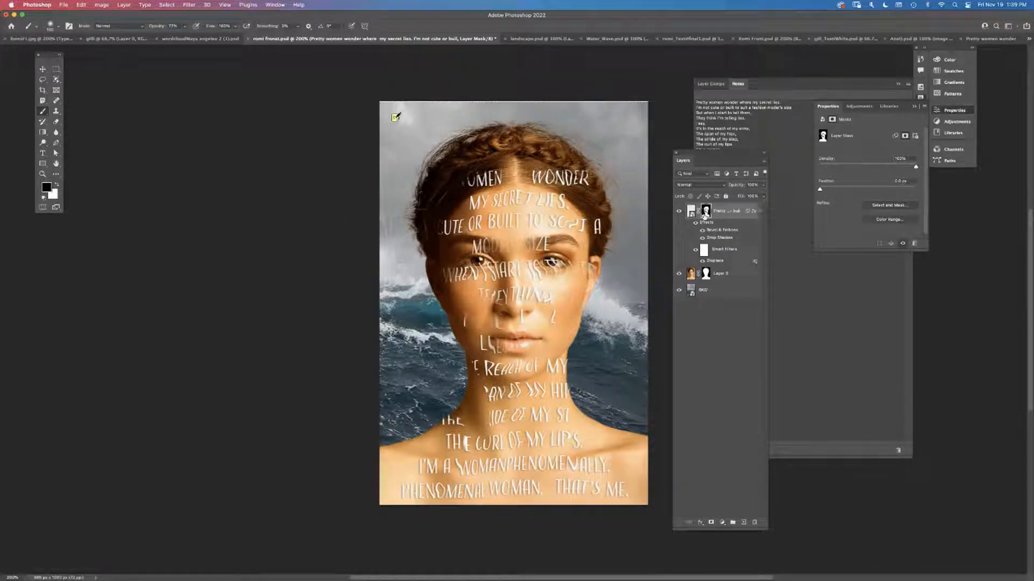
left_click(706, 212, "alt")
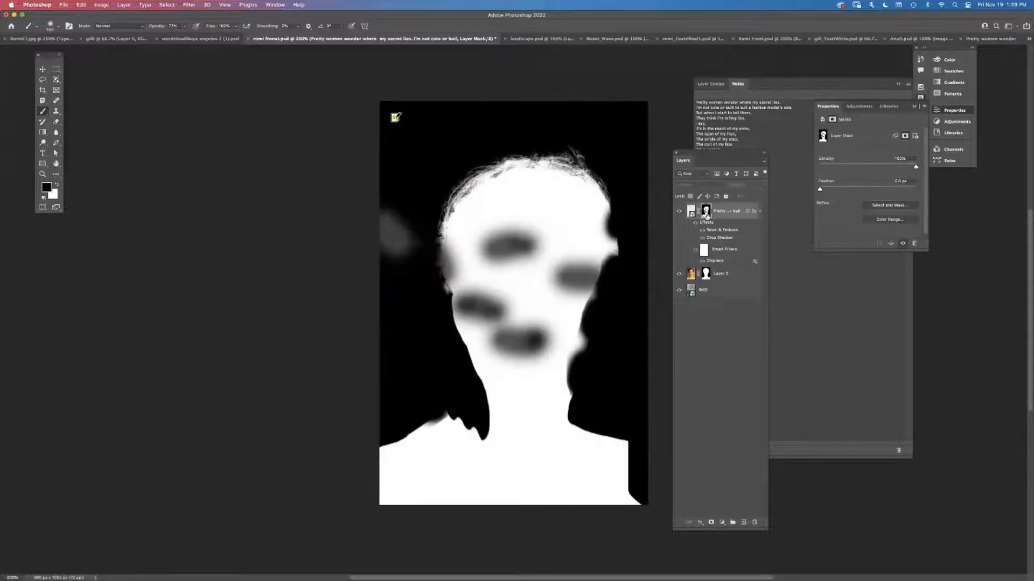
key("9")
key("9")
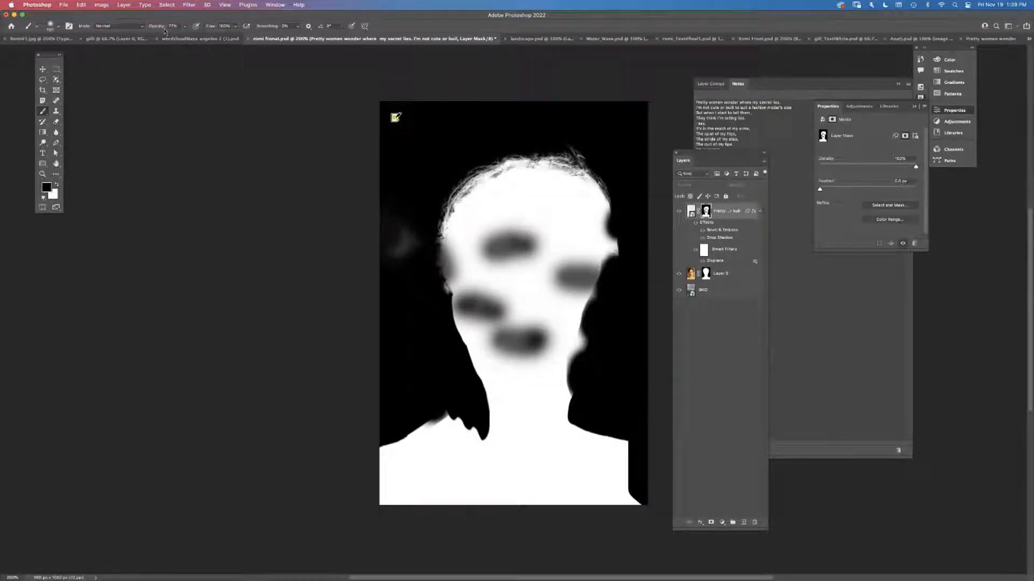
mouse_move(397, 212)
left_mouse_down()
mouse_move(401, 243)
mouse_move(404, 219)
left_mouse_up()
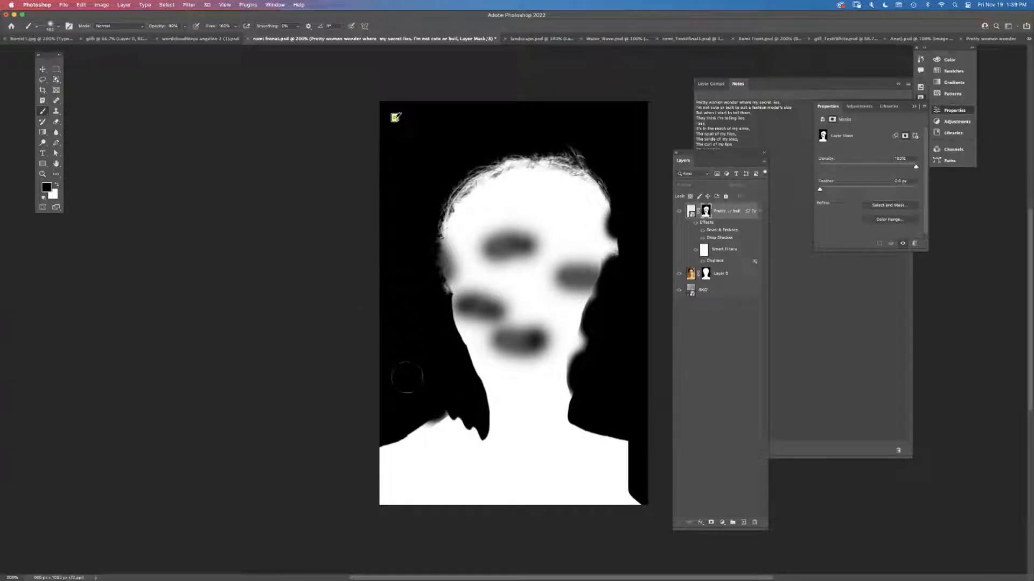
left_click(691, 214)
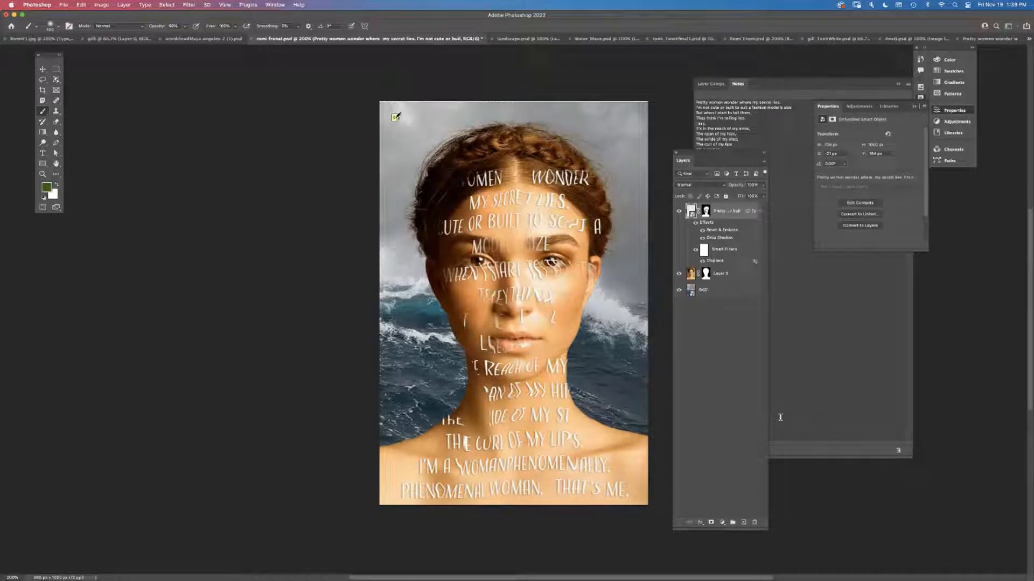
left_click(696, 185)
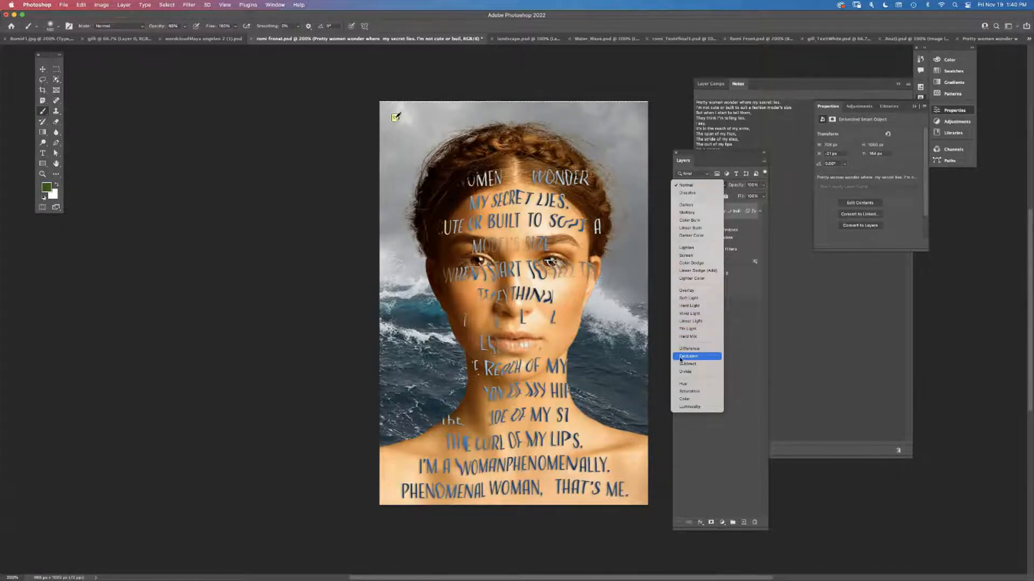
Set the poem layer's blend mode to Multiply and open the smart object's .psb contents
left_click(678, 213)
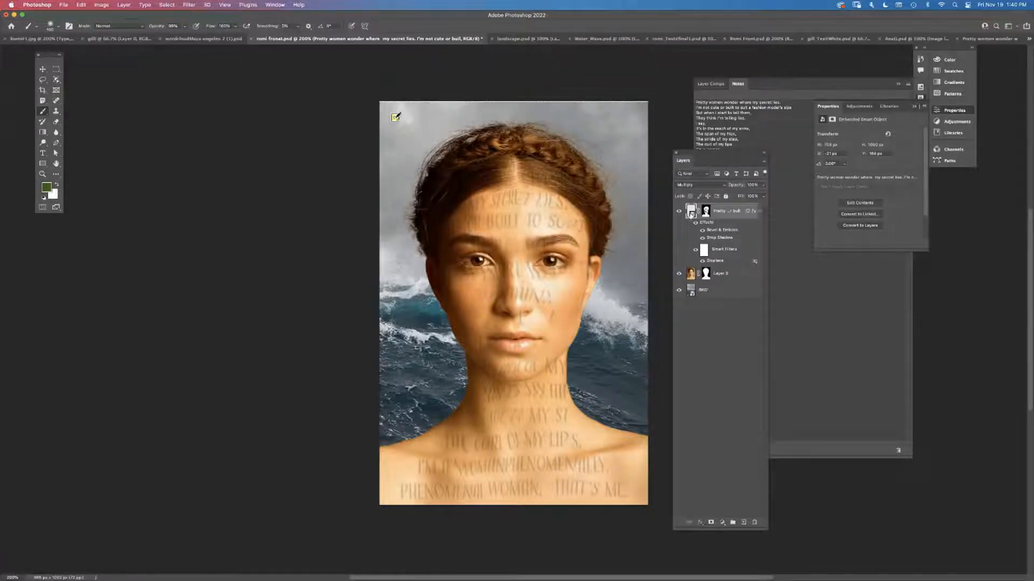
double_click(692, 215)
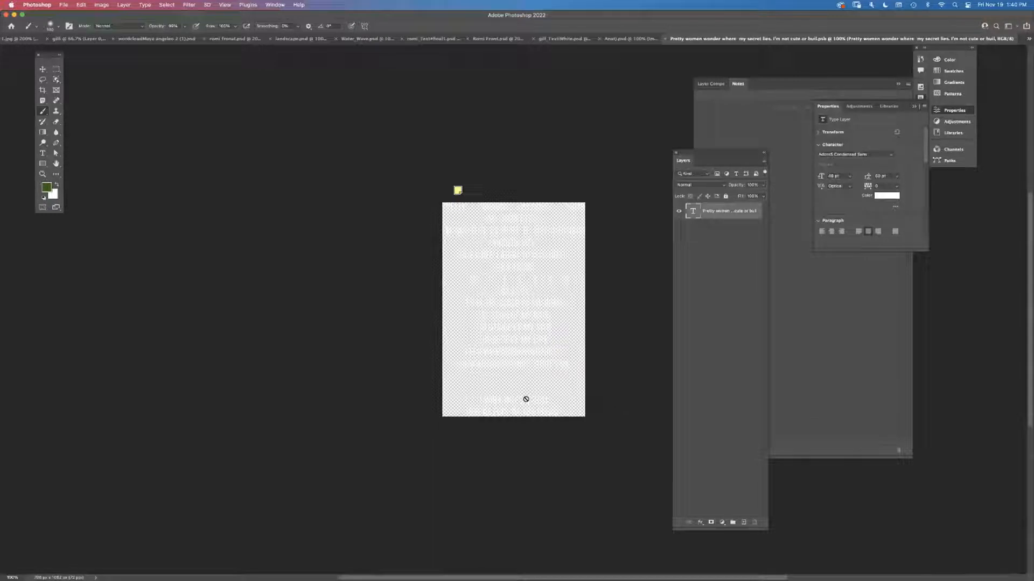
Add a dark green filled layer beneath the poem text and zoom to 200%
left_click(744, 523)
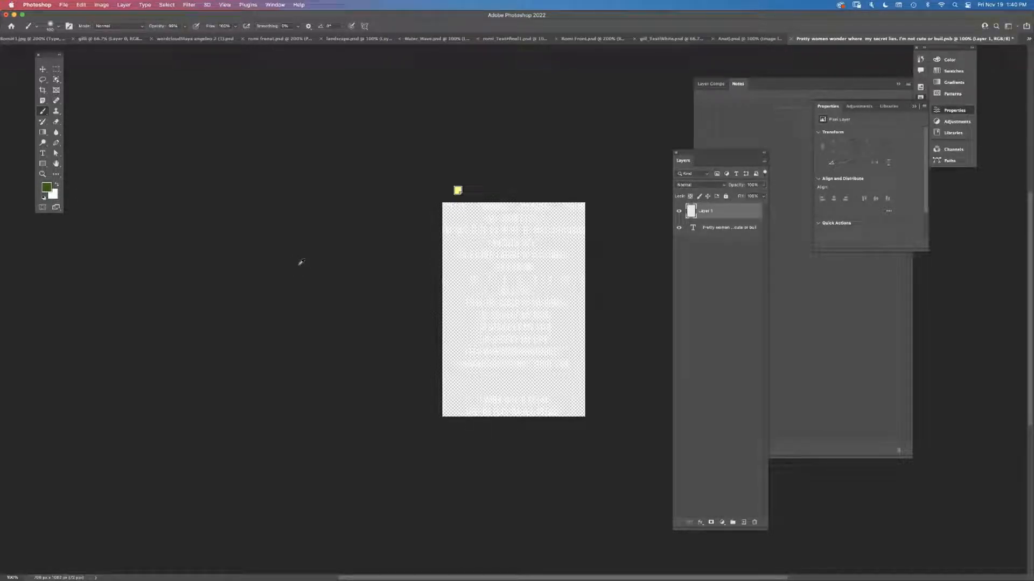
key("alt+BackSpace")
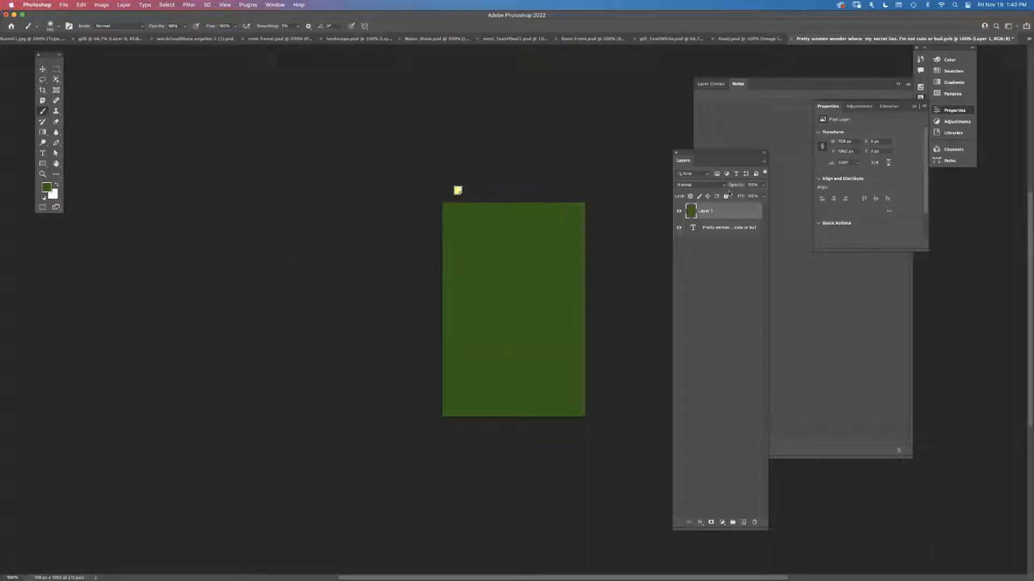
left_click_drag(721, 242, 722, 243)
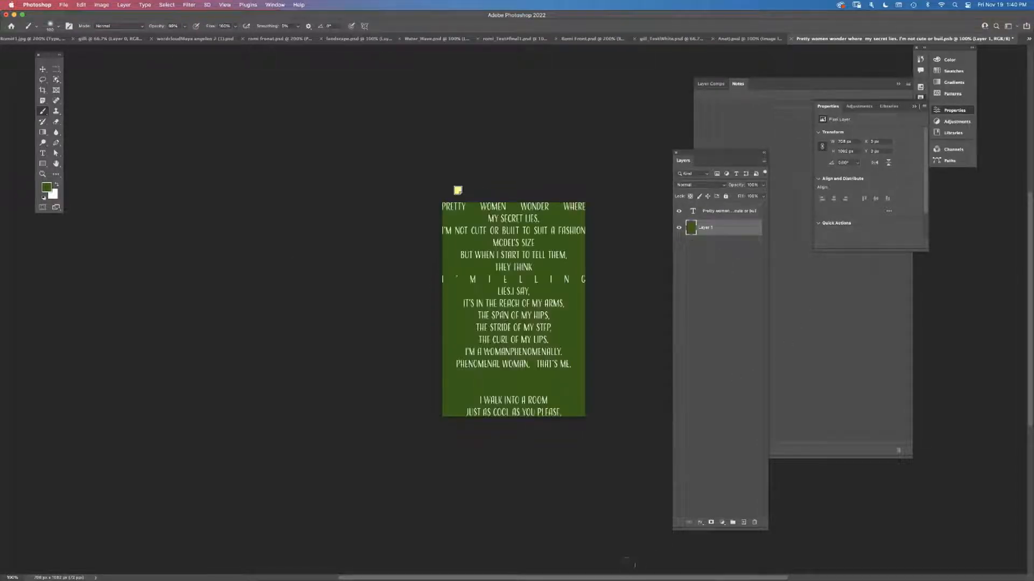
key("super+equal")
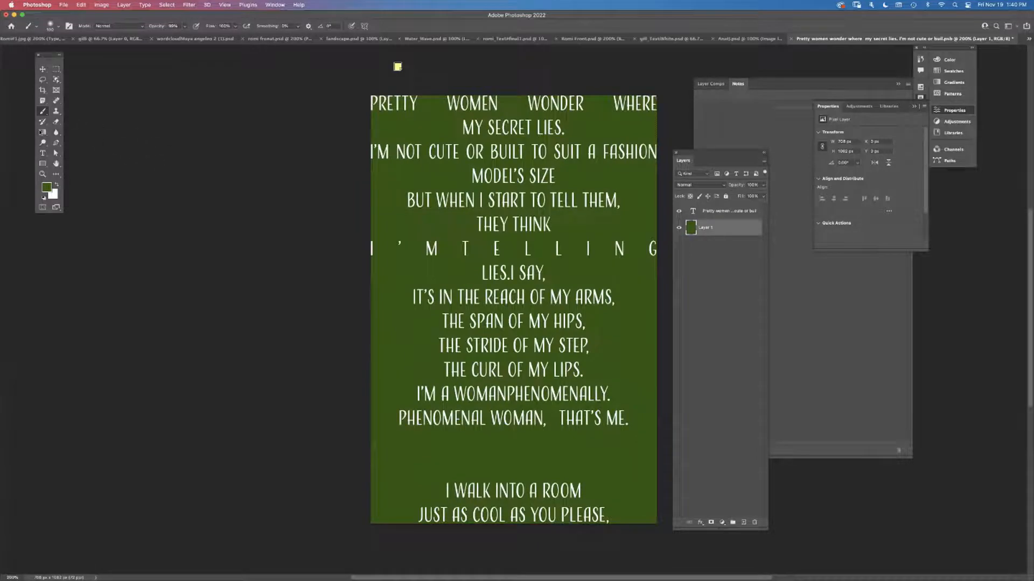
Delete the wide gaps between WOMEN, WONDER and WHERE in the first line
left_click(43, 153)
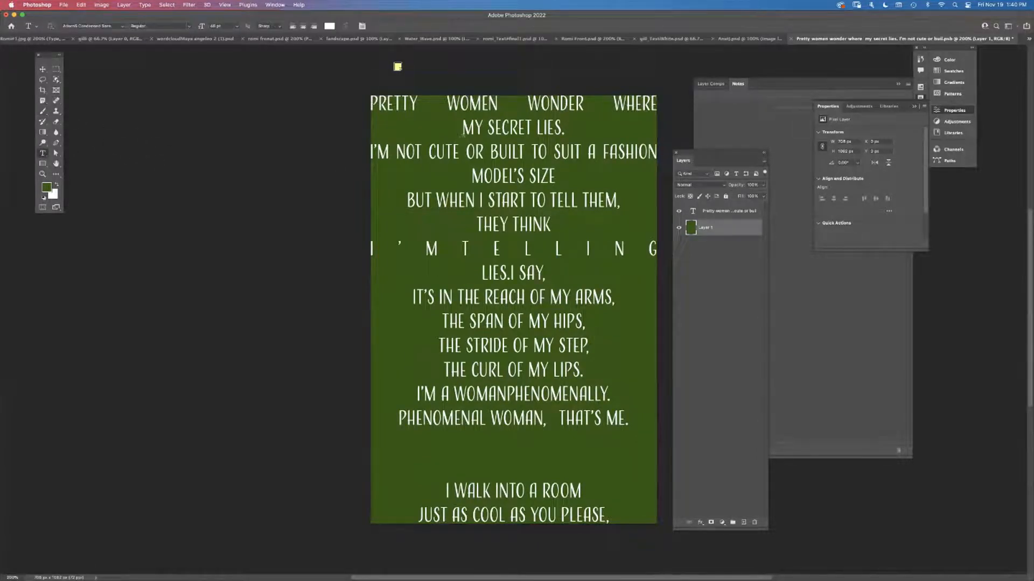
double_click(600, 101)
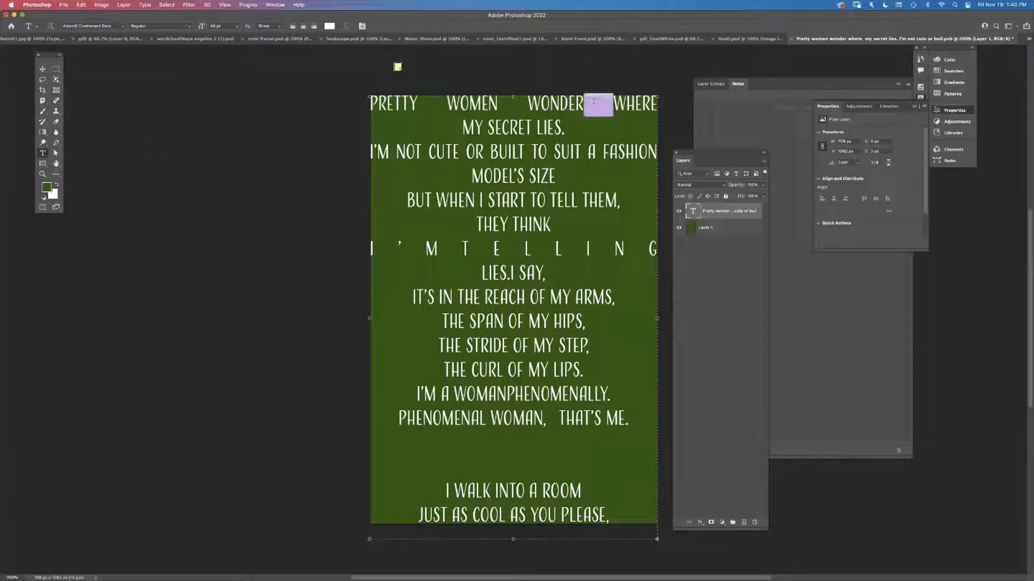
left_click(598, 102)
key("BackSpace")
double_click(533, 102)
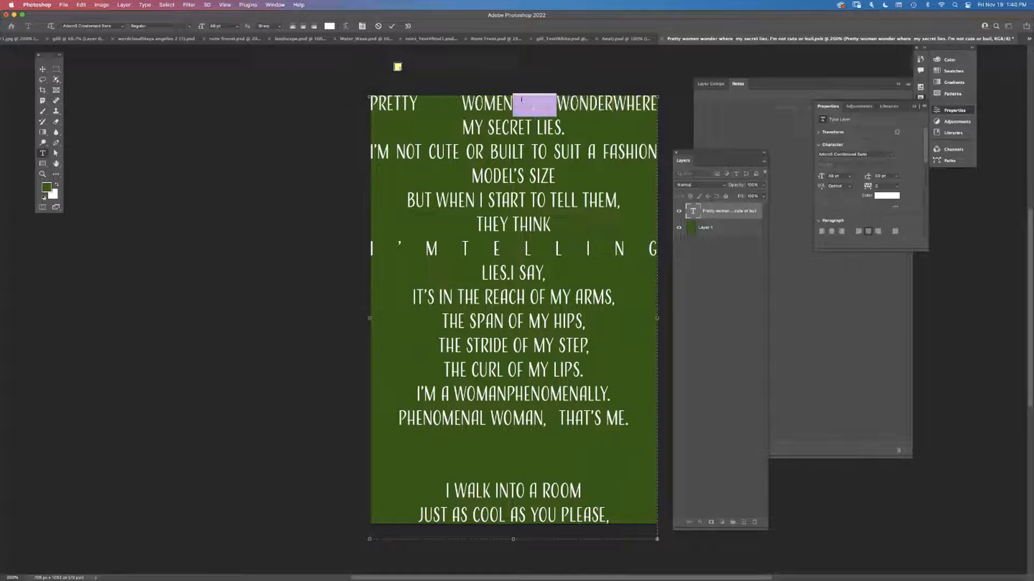
key("BackSpace")
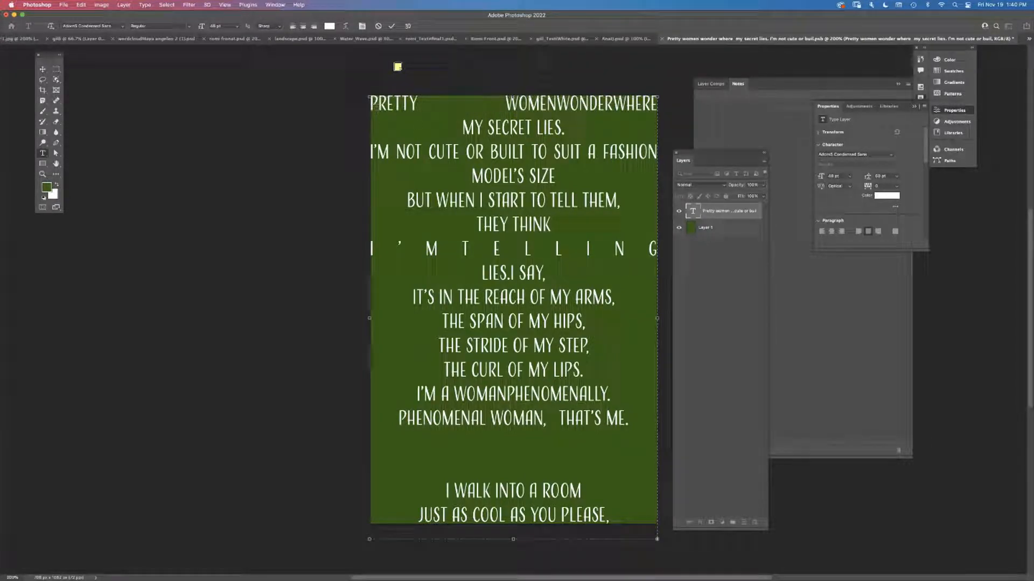
Centre-align all of the poem's paragraphs
key("super+a")
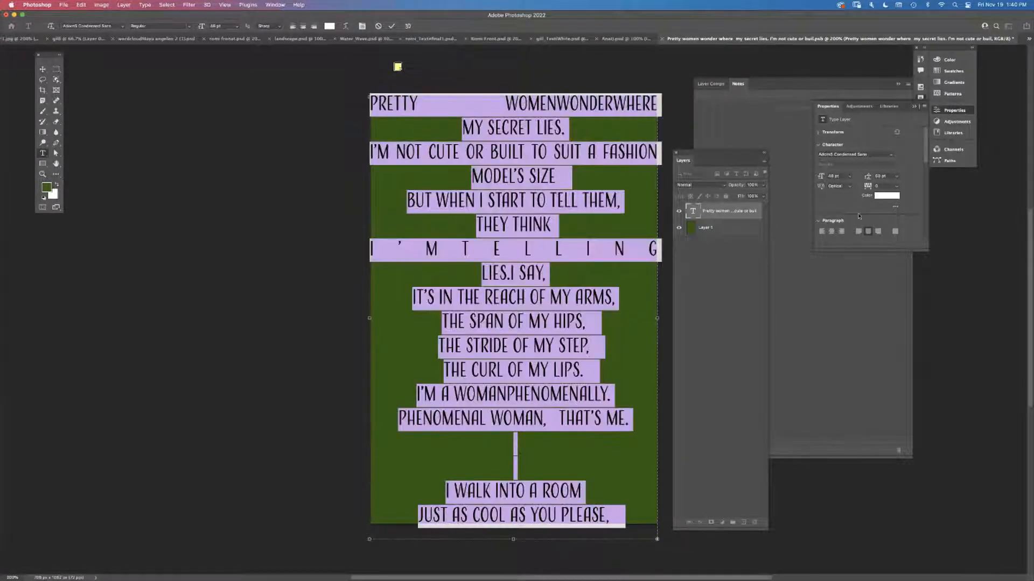
left_click(831, 233)
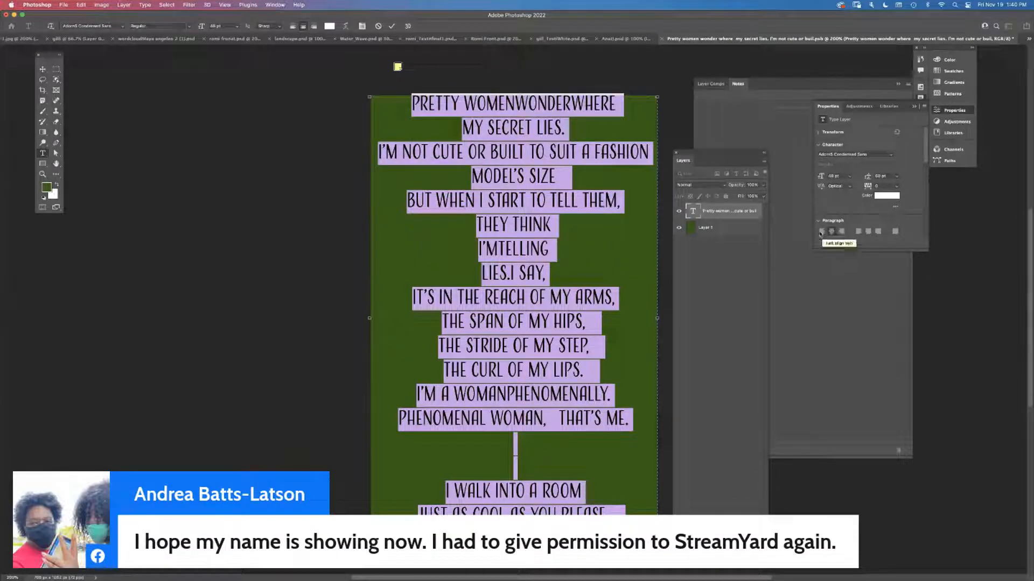
left_click(821, 232)
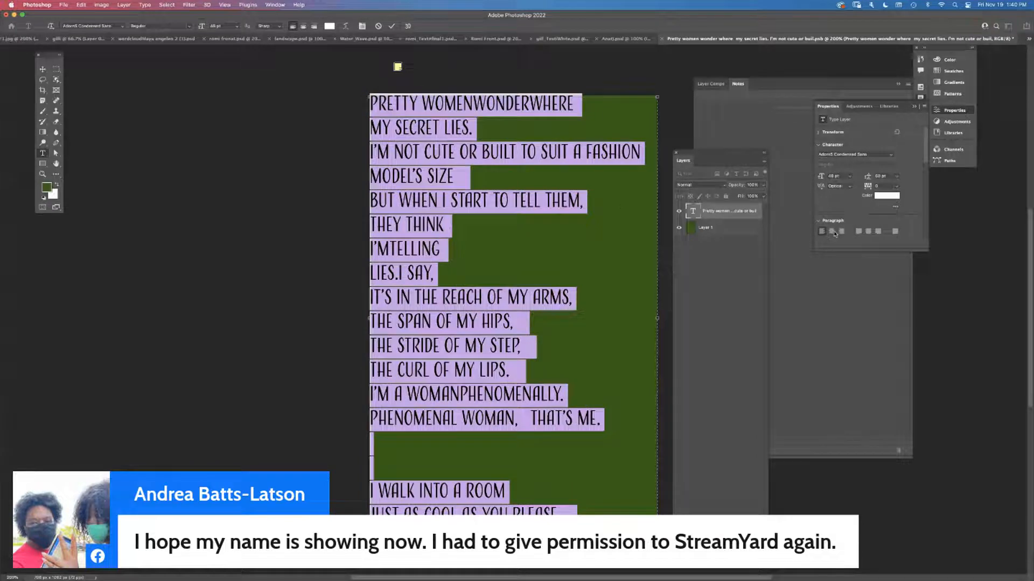
left_click(831, 231)
Join MY SECRET LIES, I'M NOT CUTE, THEY THINK and LIES. I SAY onto preceding lines, removing FASHION's hyphenated H
left_click(455, 129)
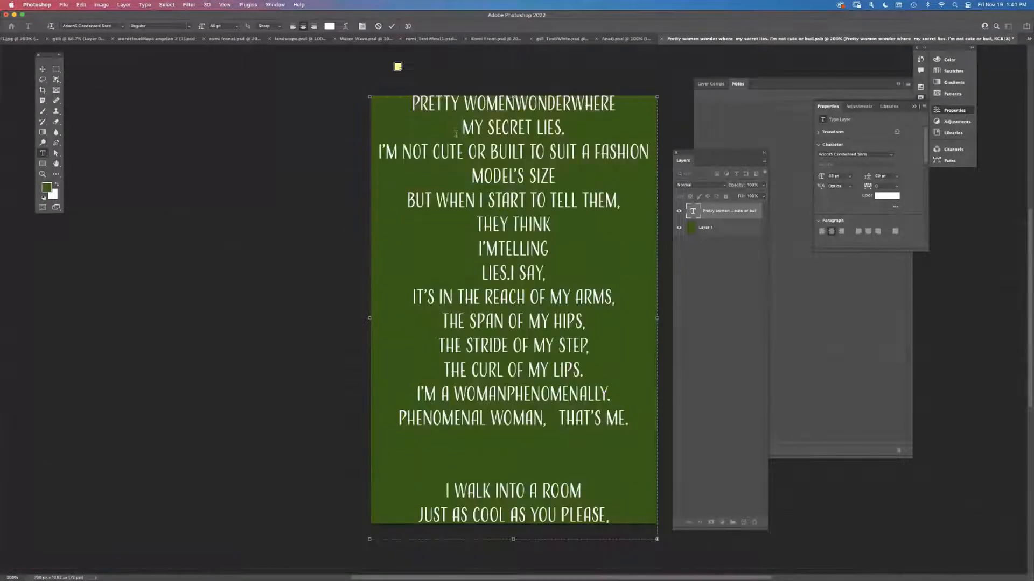
key("BackSpace")
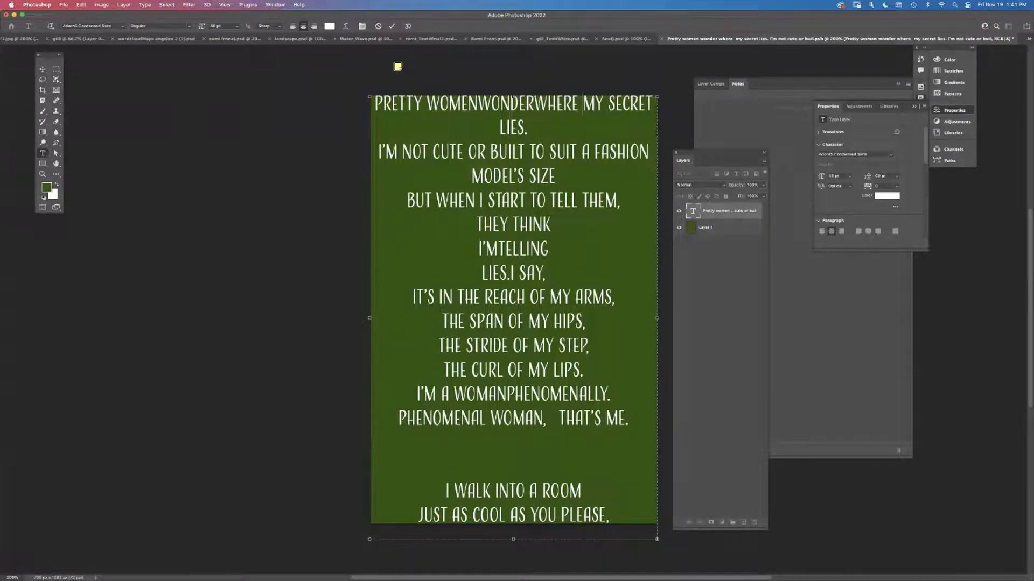
left_click(378, 150)
key("BackSpace")
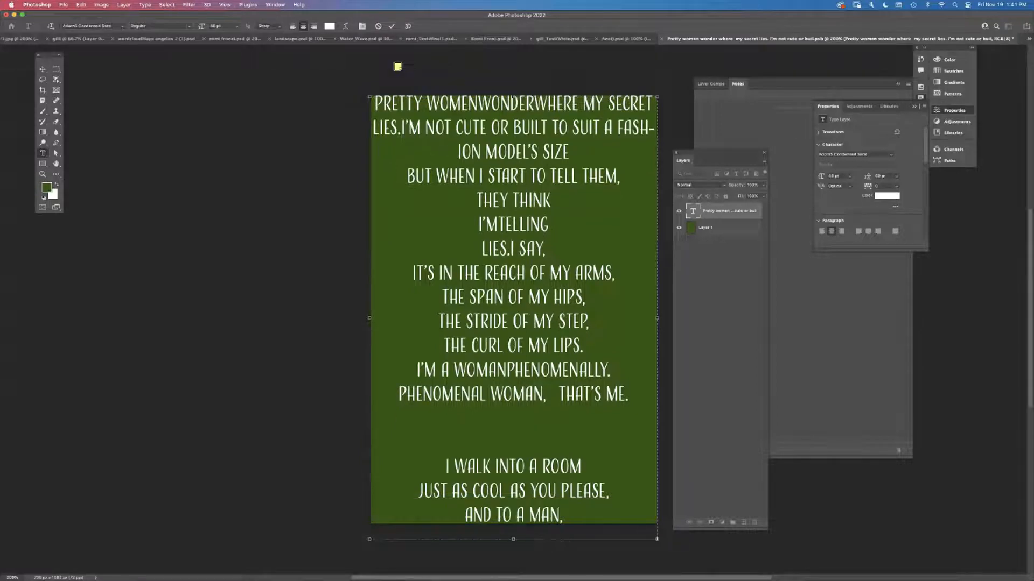
key("BackSpace")
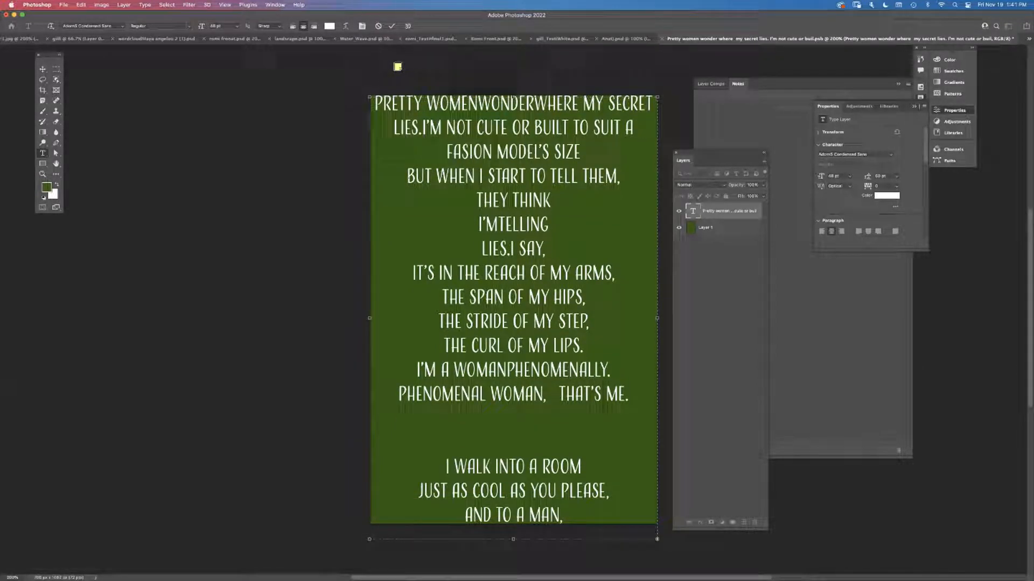
left_click(461, 208)
key("BackSpace")
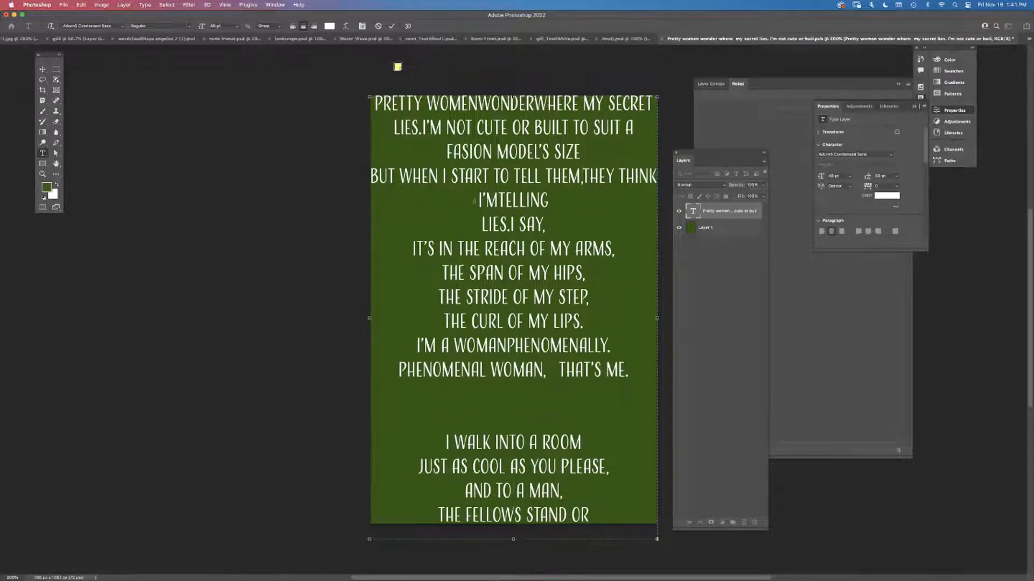
key("BackSpace")
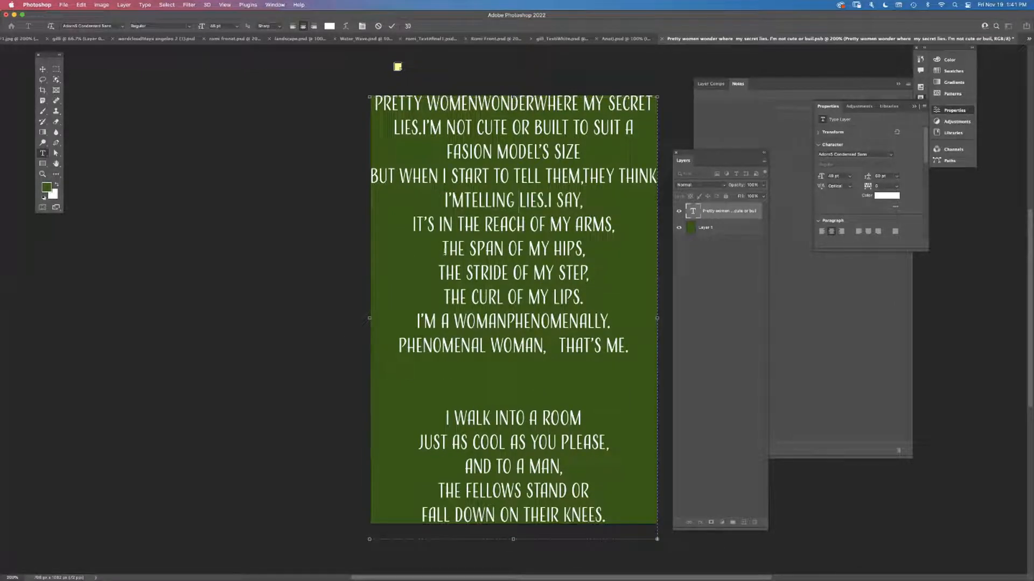
Join the REACH OF MY ARMS, SPAN, STRIDE and CURL lines, and remove the blank line below THAT'S ME
left_click(412, 225)
key("BackSpace")
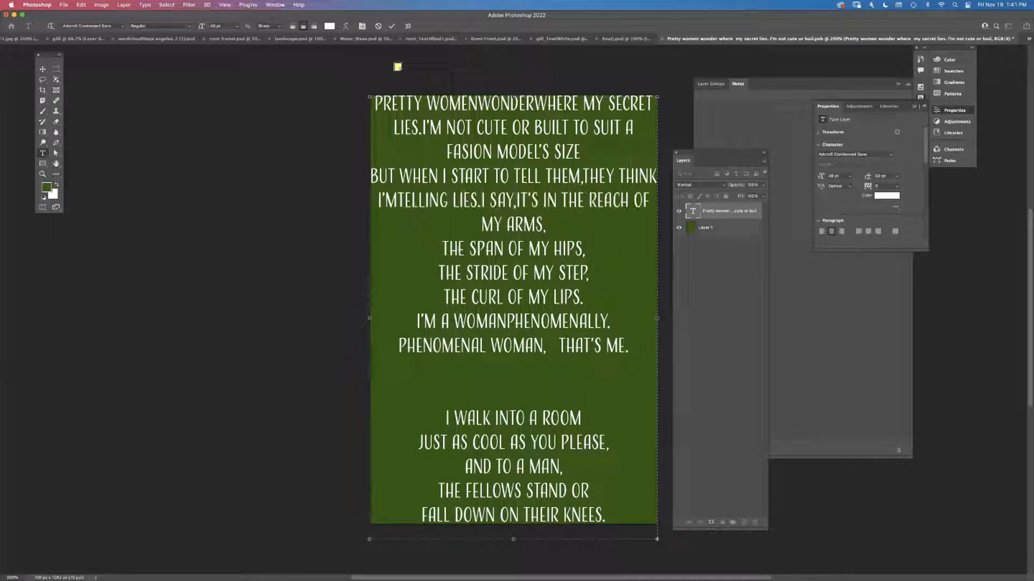
left_click(443, 249)
key("BackSpace")
left_click(439, 249)
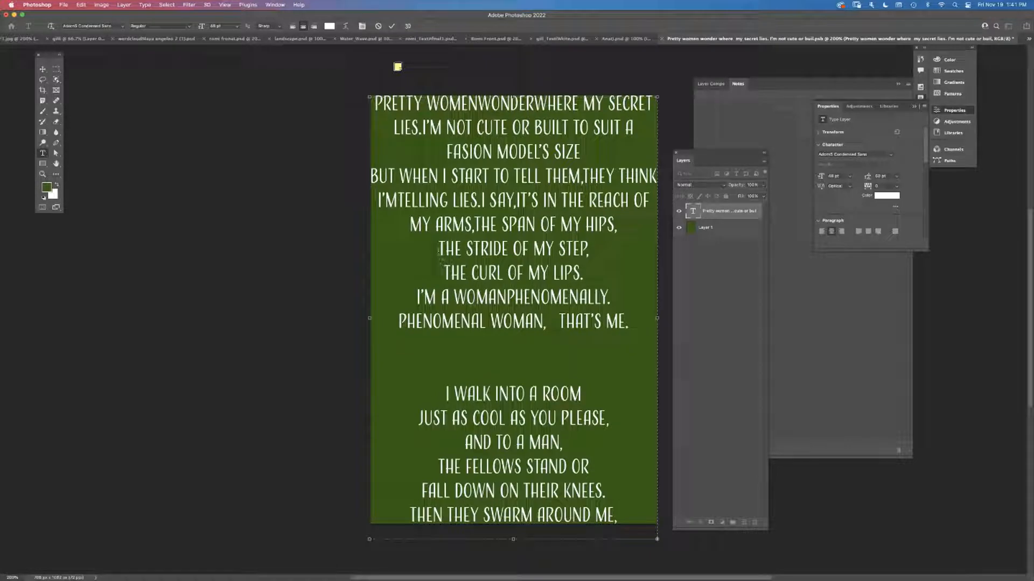
key("BackSpace")
left_click(445, 269)
key("BackSpace")
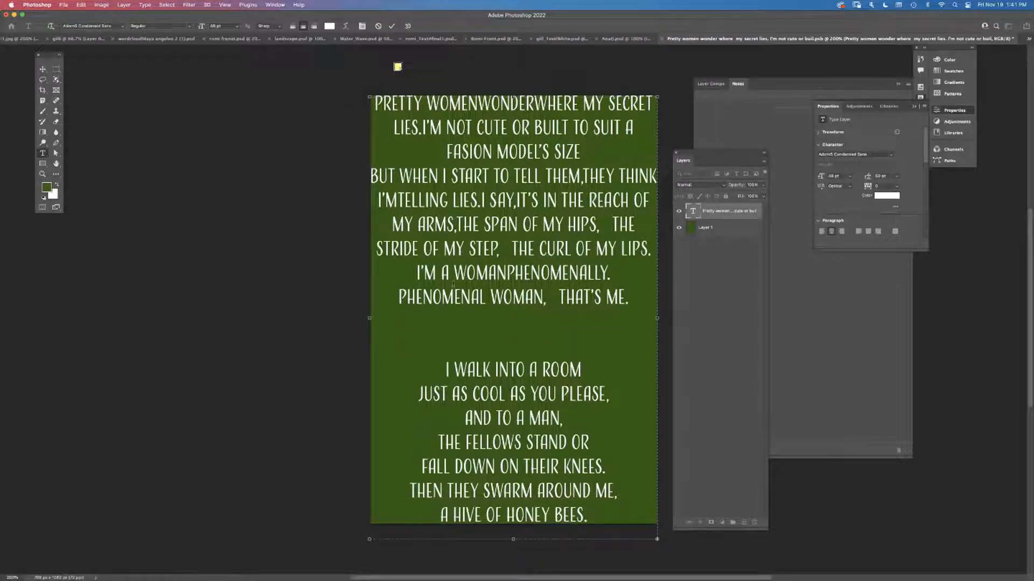
left_click(515, 324)
key("BackSpace")
Join JUST AS COOL AS YOU PLEASE through THEN THEY SWARM AROUND ME into running text
key("BackSpace")
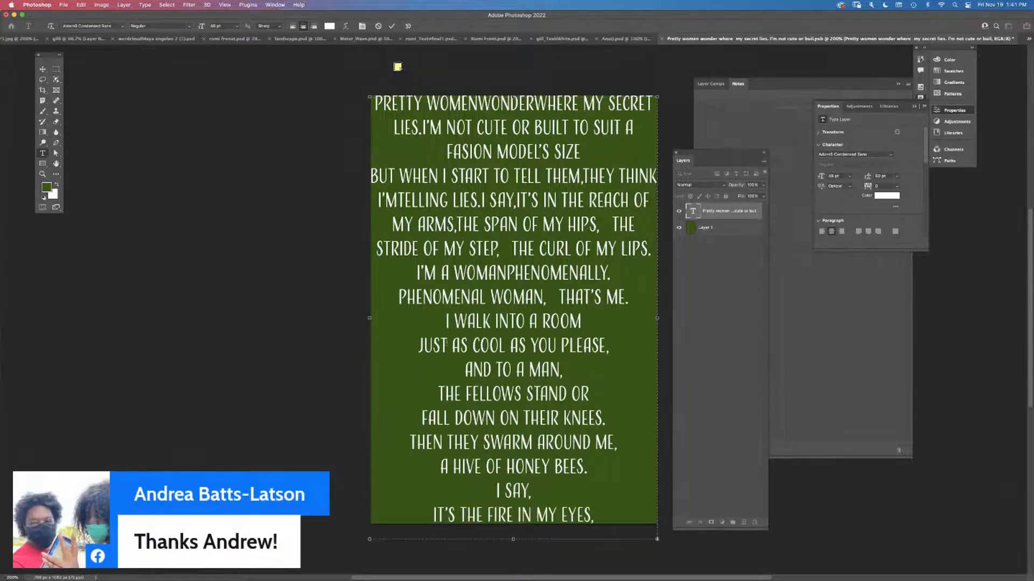
left_click(417, 345)
key("BackSpace")
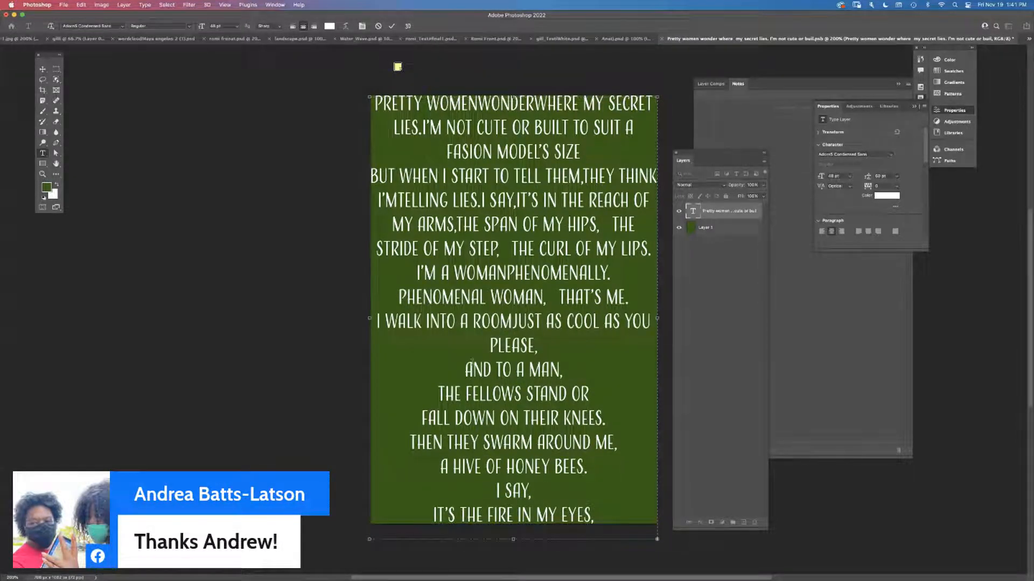
left_click(457, 368)
key("BackSpace")
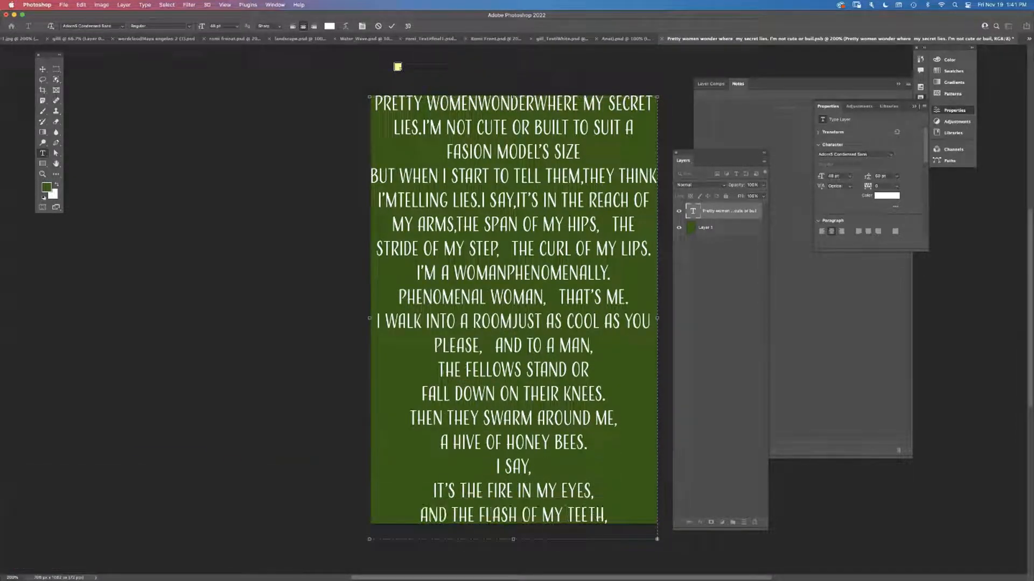
key("BackSpace")
left_click(417, 393)
key("BackSpace")
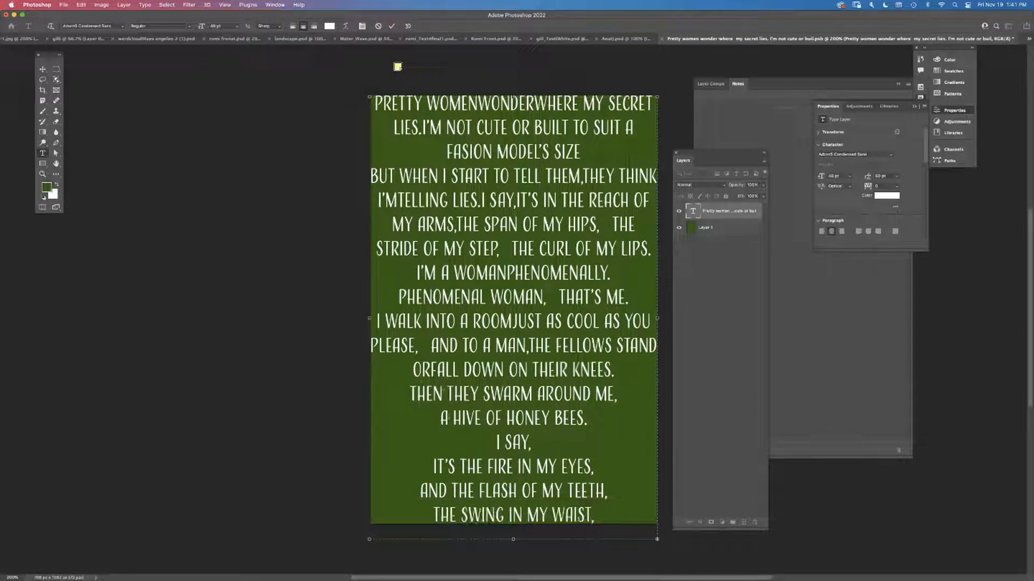
left_click(410, 394)
key("BackSpace")
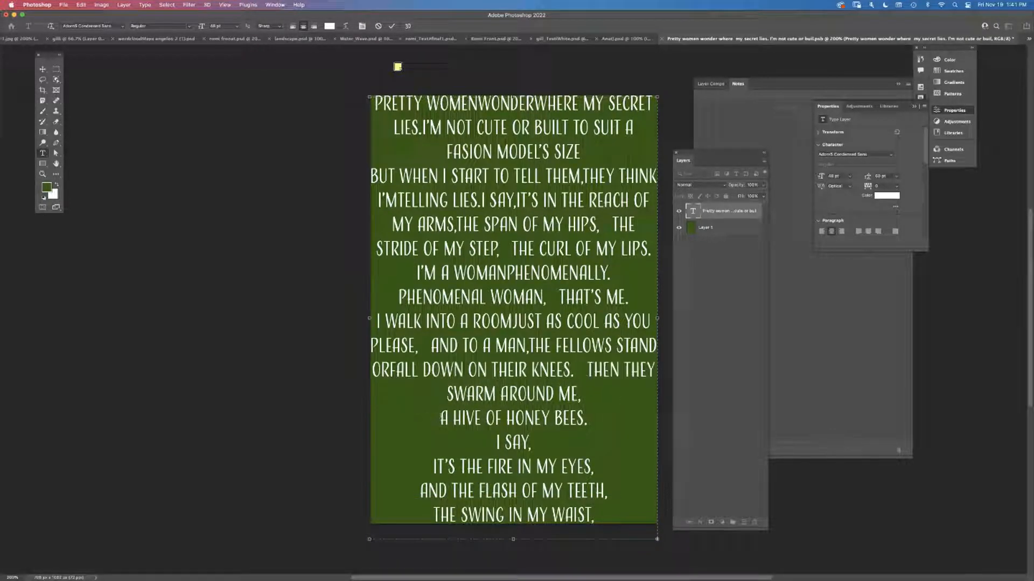
left_click(435, 419)
Join A HIVE OF HONEY BEES through I'M A WOMAN PHENOMENALLY into running text
key("BackSpace")
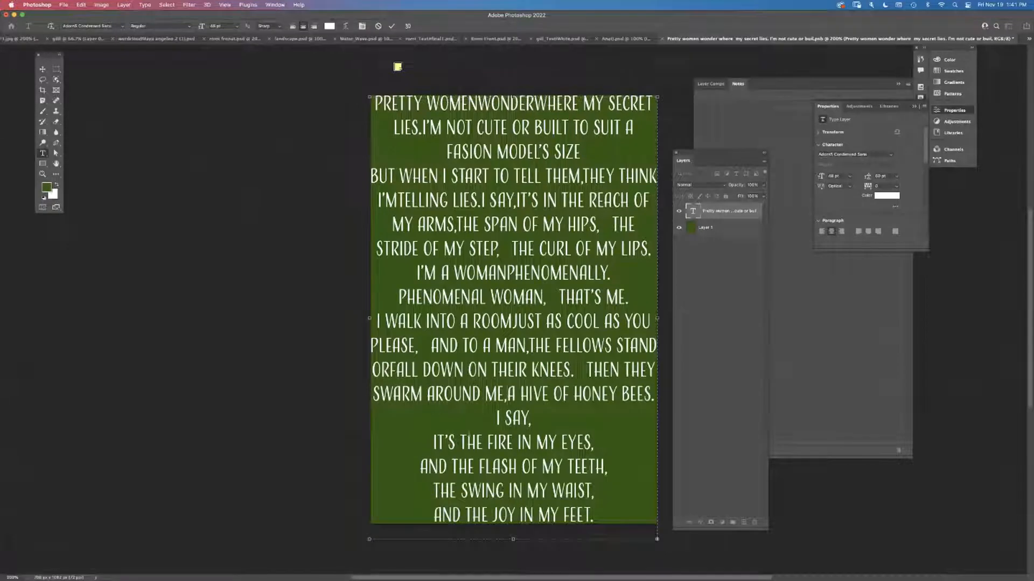
left_click(431, 439)
key("BackSpace")
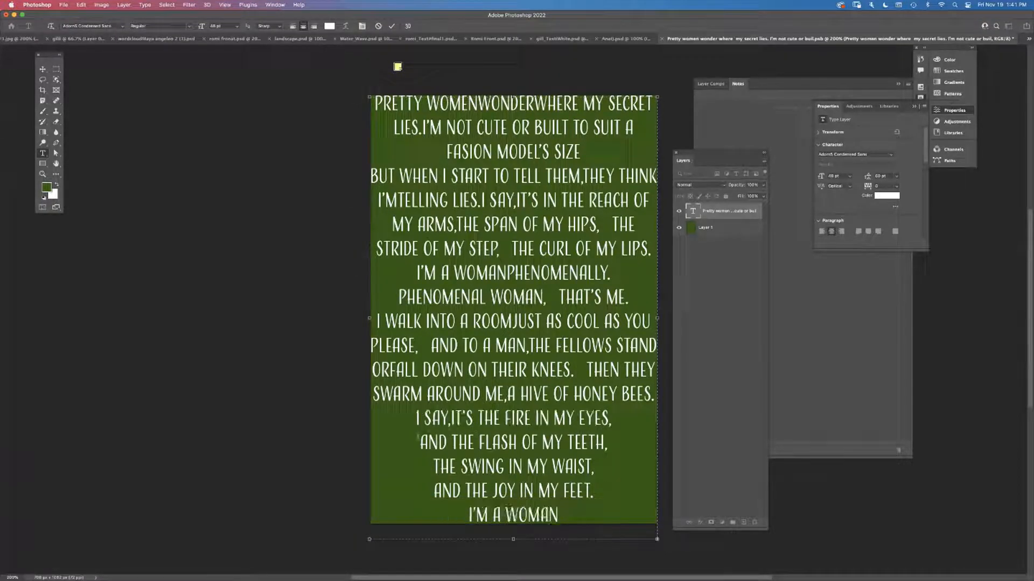
key("BackSpace")
left_click(432, 466)
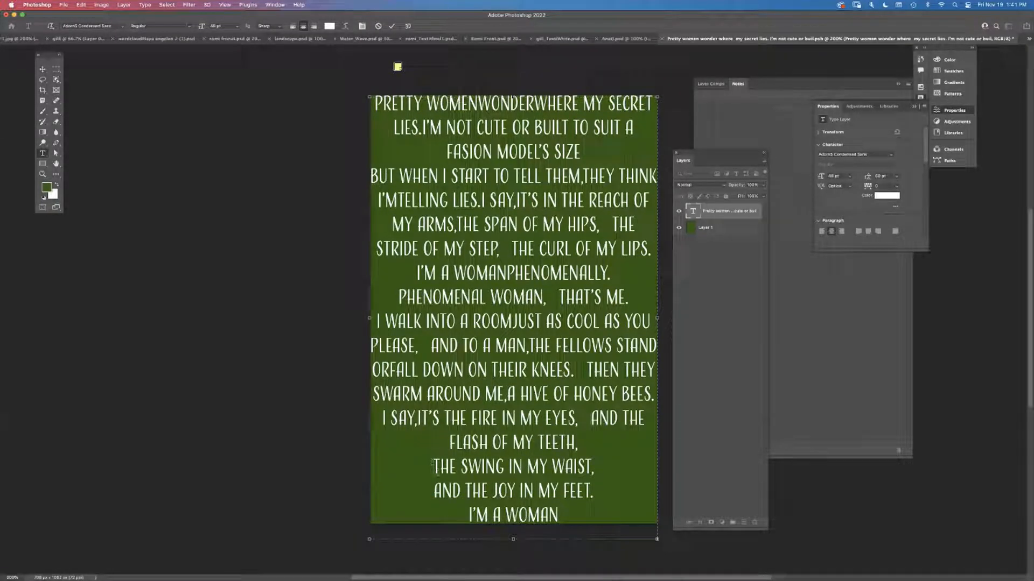
key("BackSpace")
left_click(434, 490)
key("BackSpace")
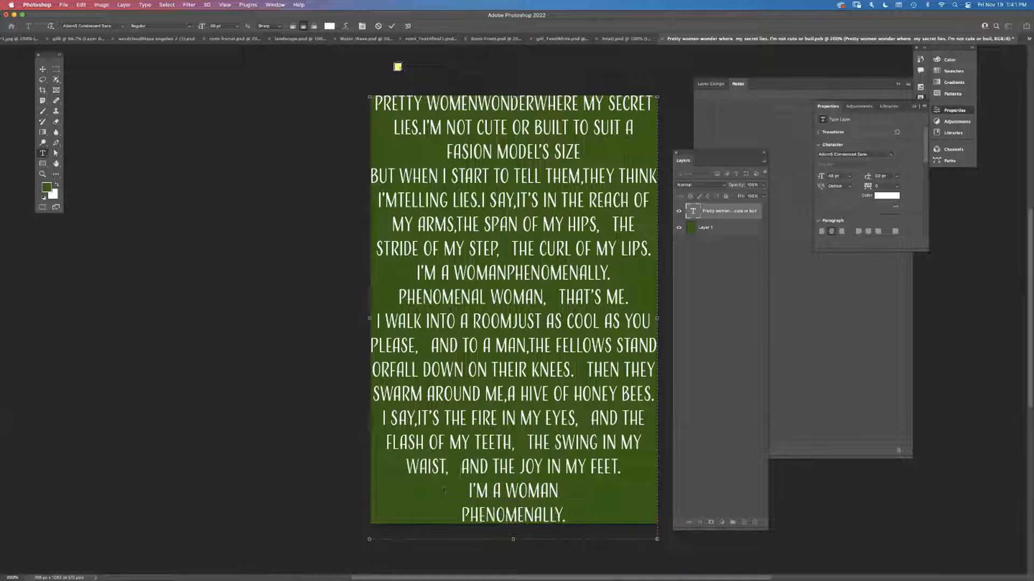
left_click(468, 491)
key("BackSpace")
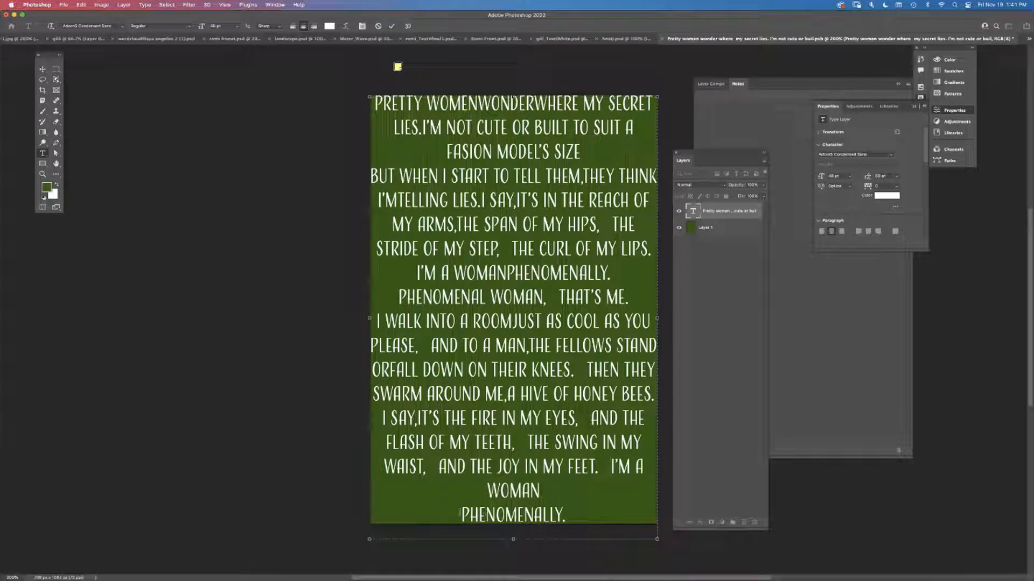
left_click(463, 517)
key("BackSpace")
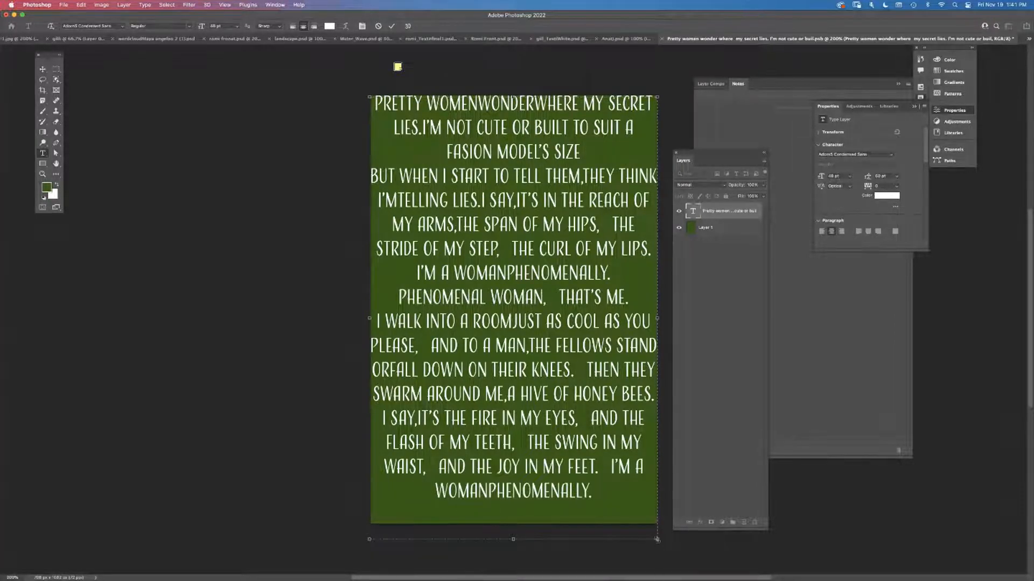
Widen the poem's text box so the lettering spans the page, and commit the edit
left_click_drag(657, 539, 667, 574)
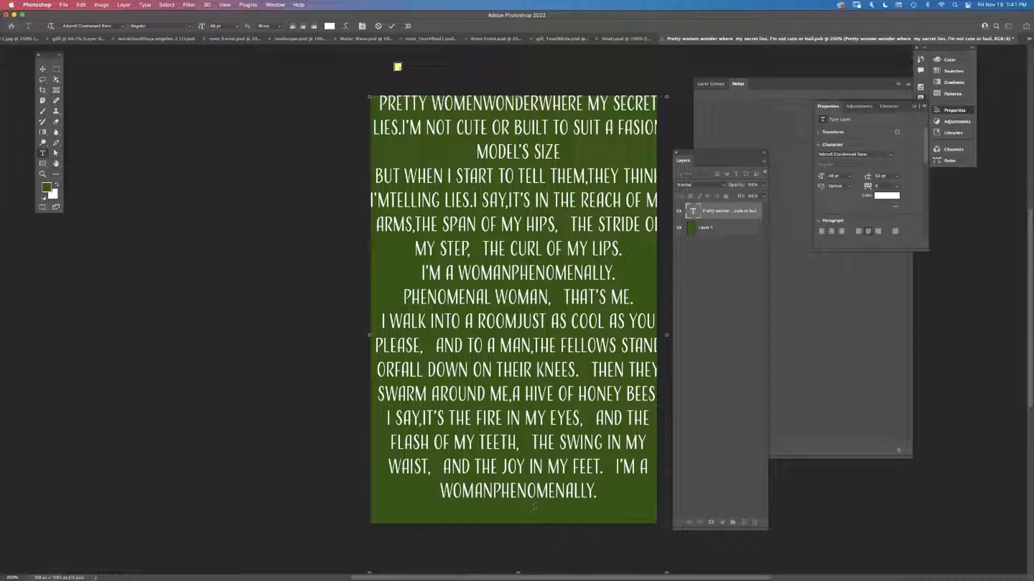
triple_click(514, 548)
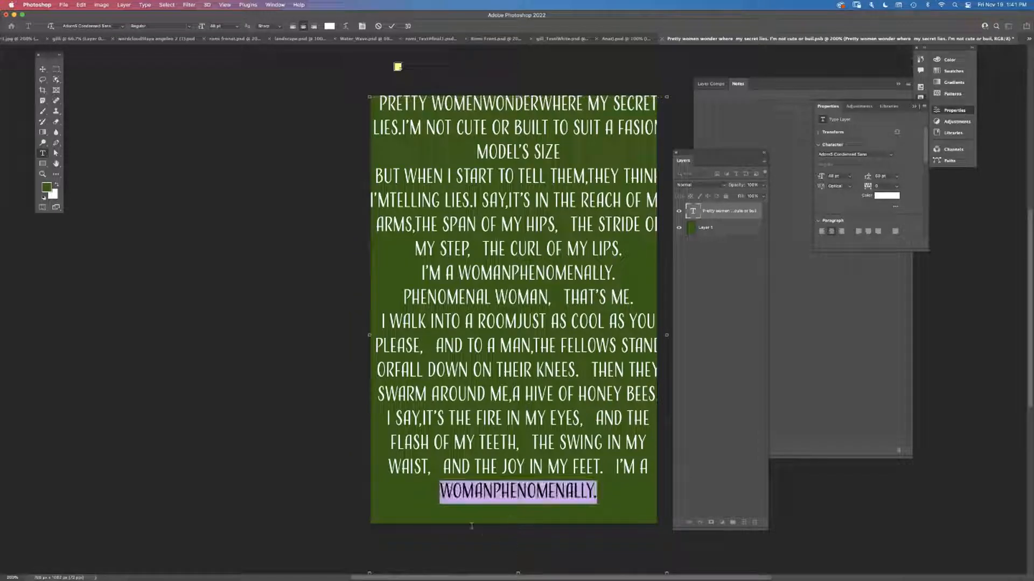
left_click(42, 70)
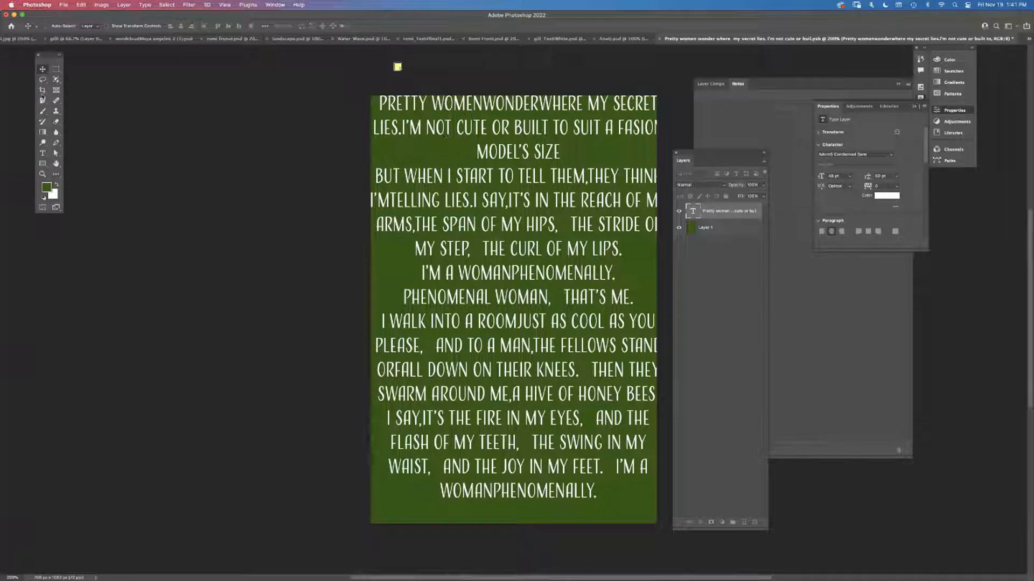
key("t")
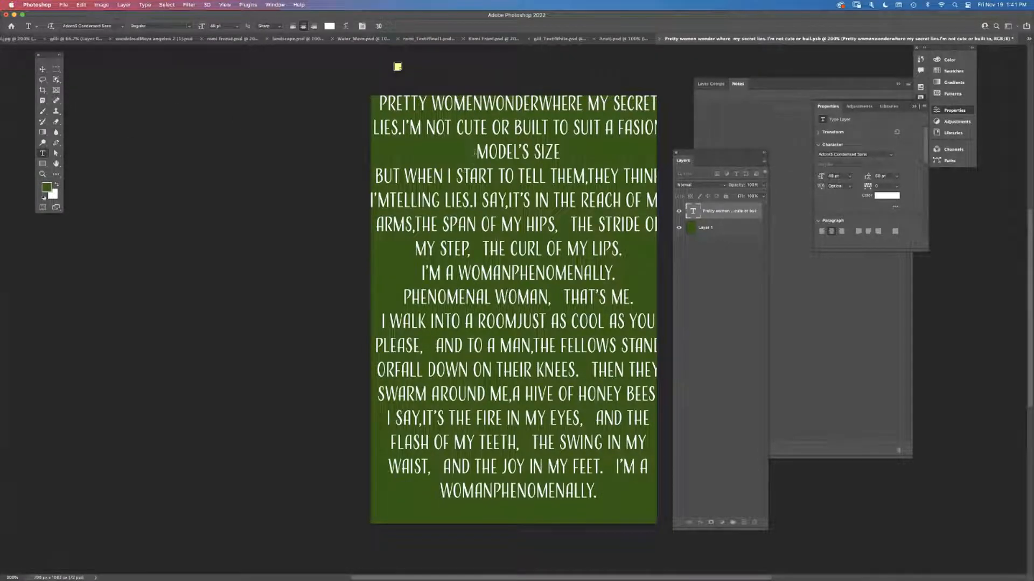
Paste 'TART TO TELL TH' five times into the short lines, hide the green layer and save
left_click_drag(565, 176, 463, 178)
key("cmd+c")
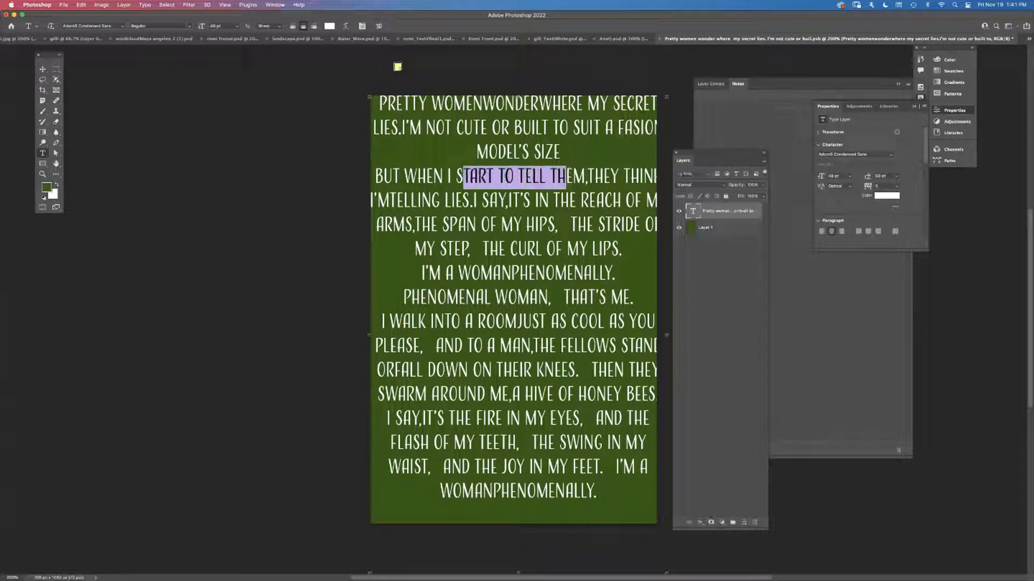
left_click(525, 228)
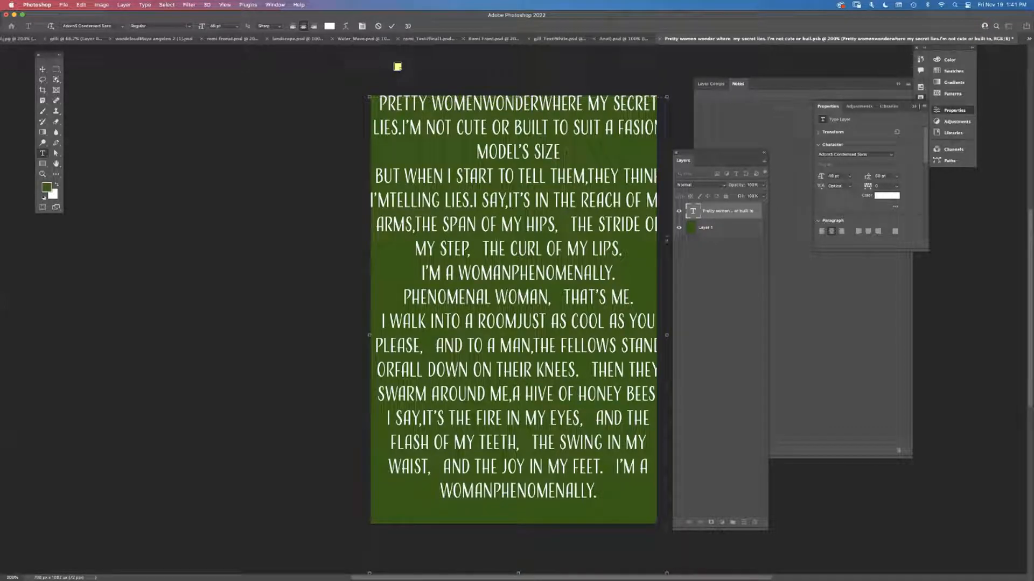
key("cmd+v")
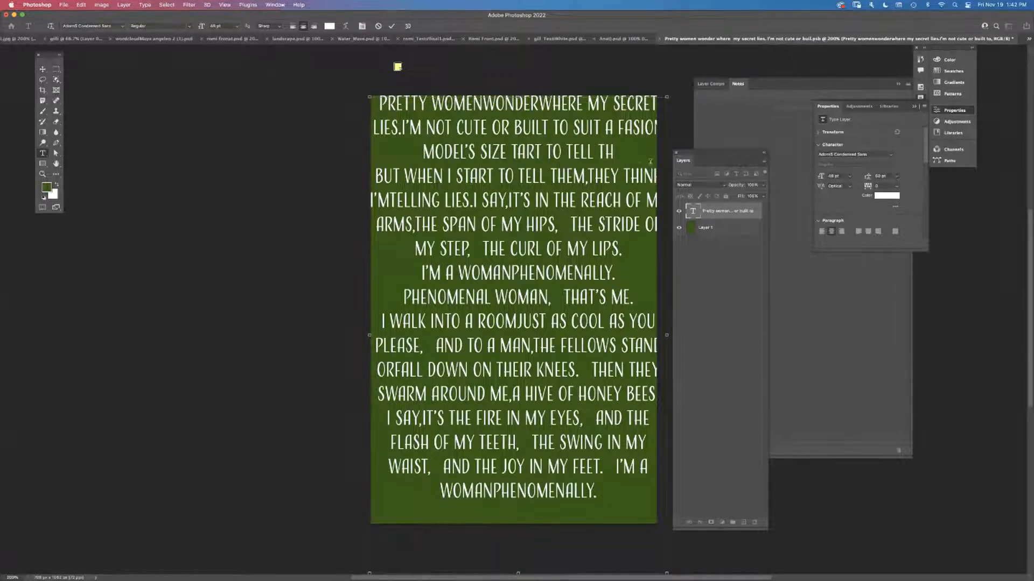
key("cmd+v")
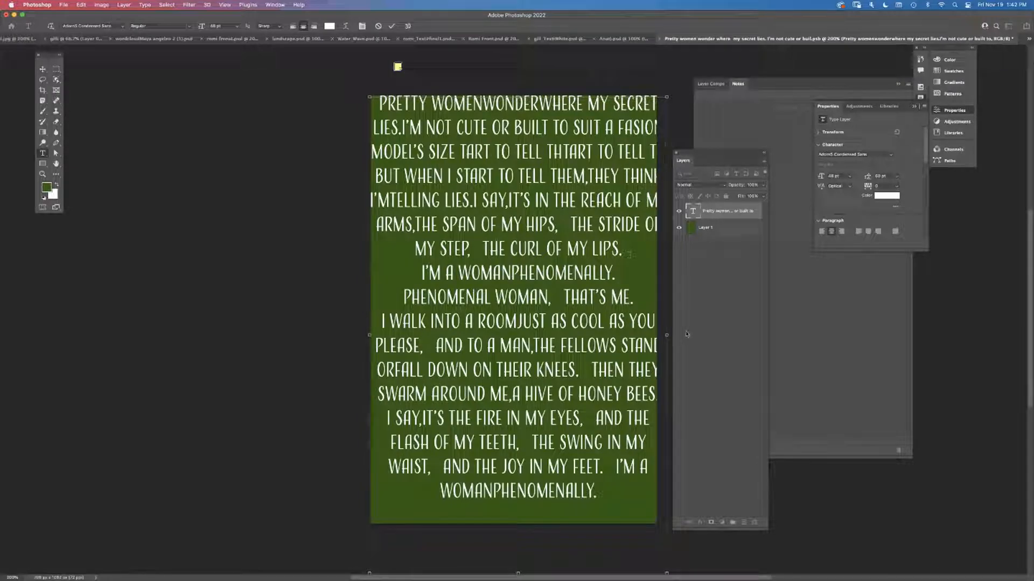
key("cmd+v")
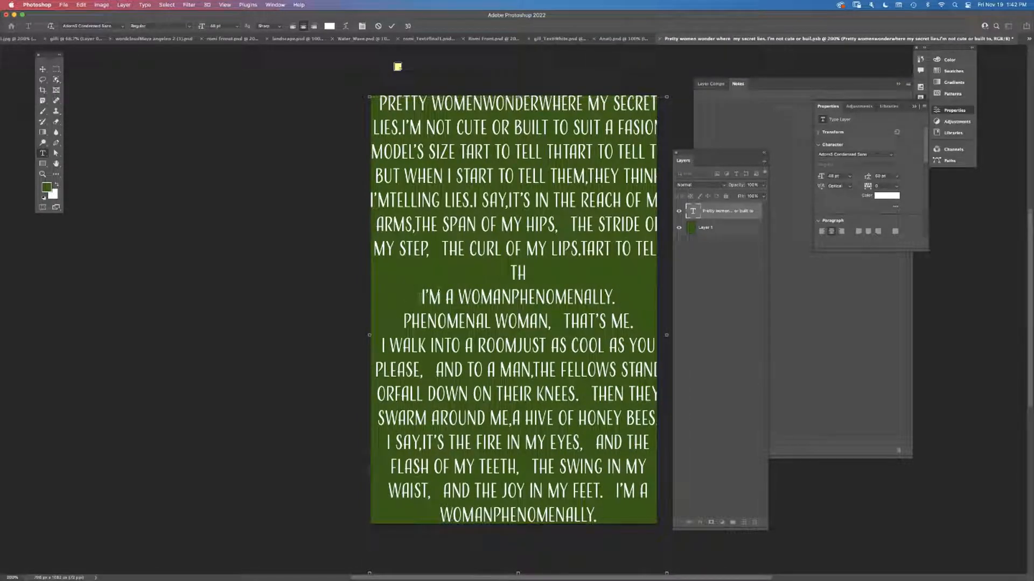
key("cmd+v")
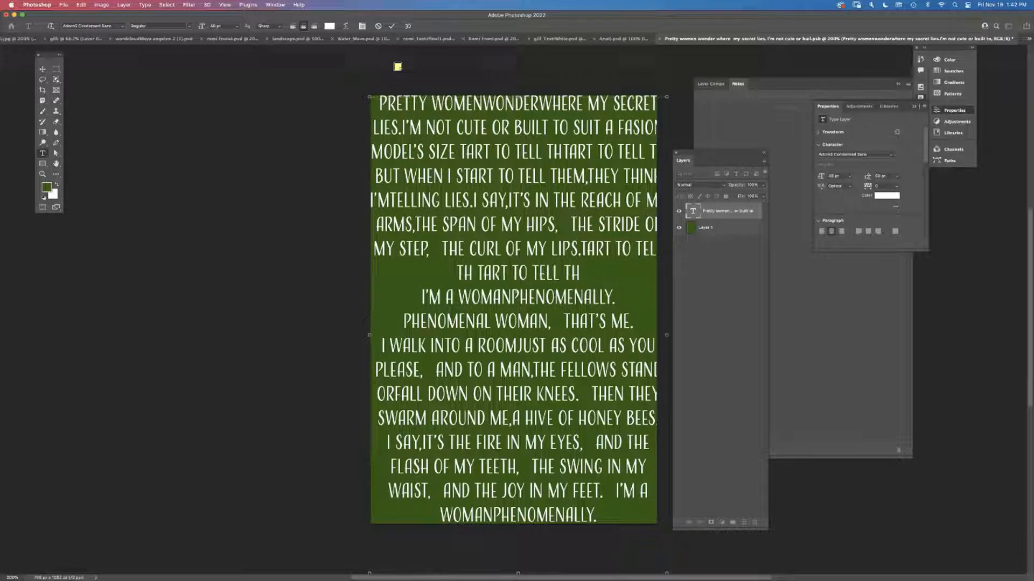
key("cmd+v")
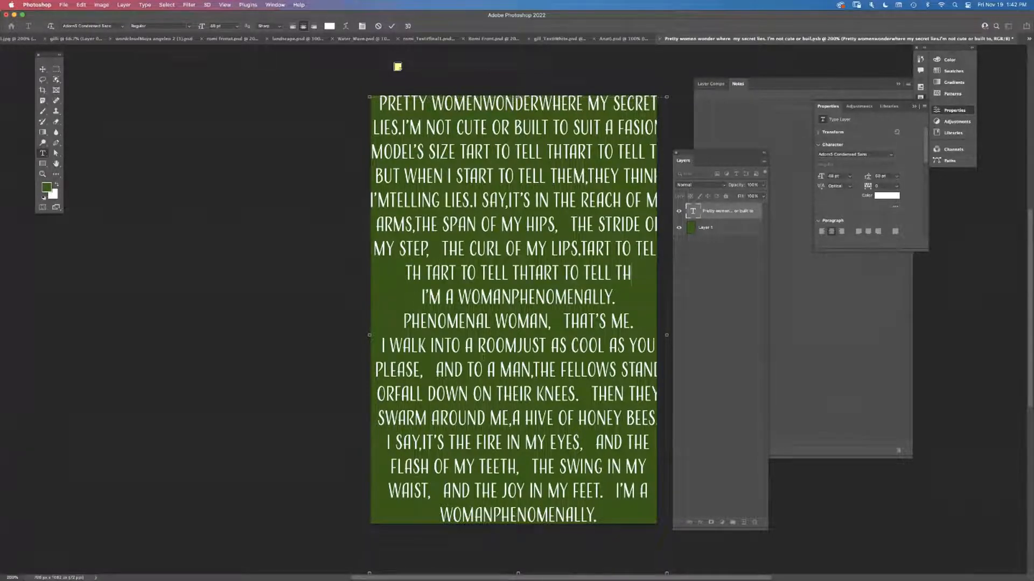
left_click(679, 227)
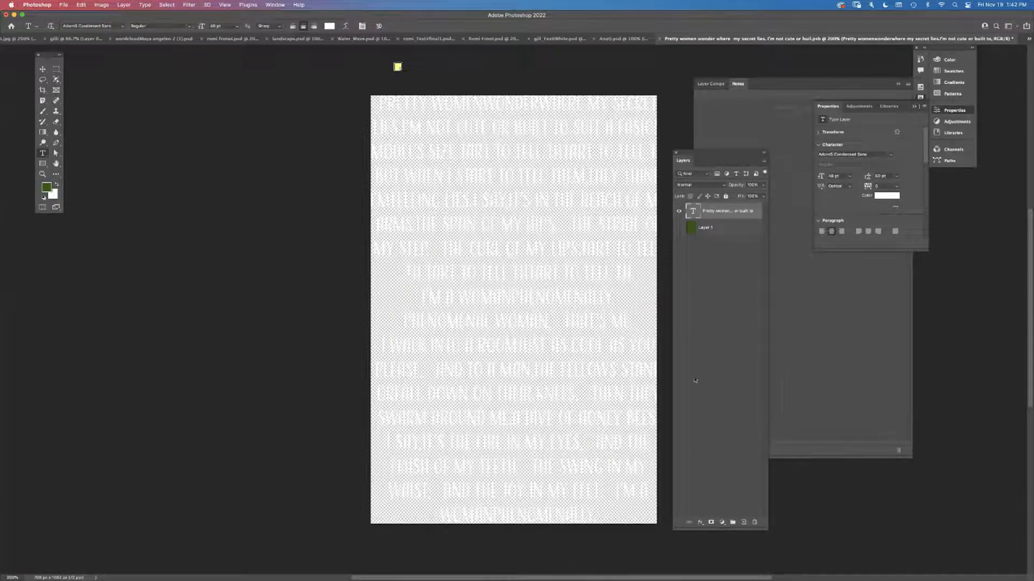
key("cmd+s")
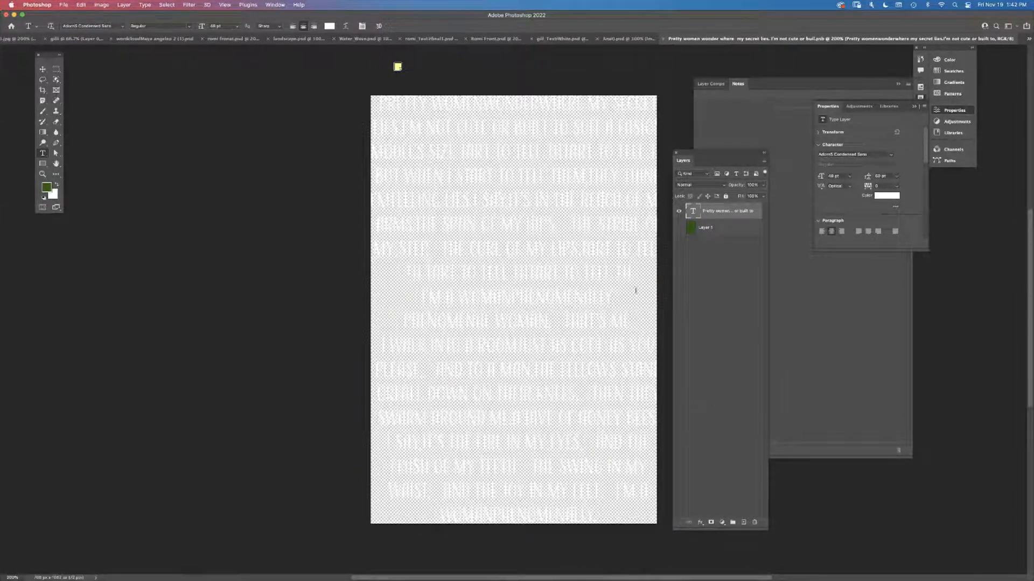
In romi fronat.psd, set the poem layer to Normal and brush out the letters EY on the face's right
left_click(227, 38)
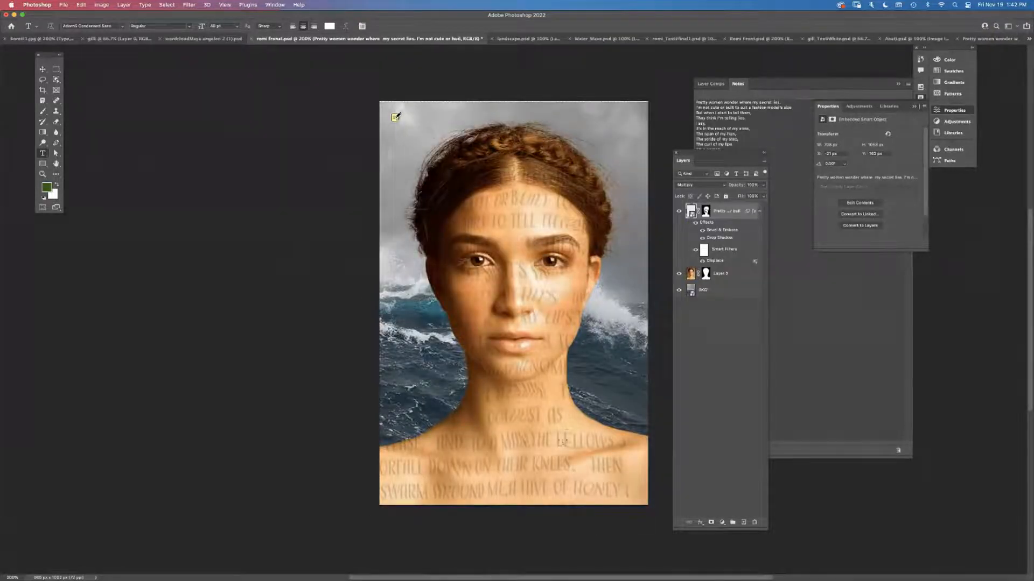
left_click(700, 185)
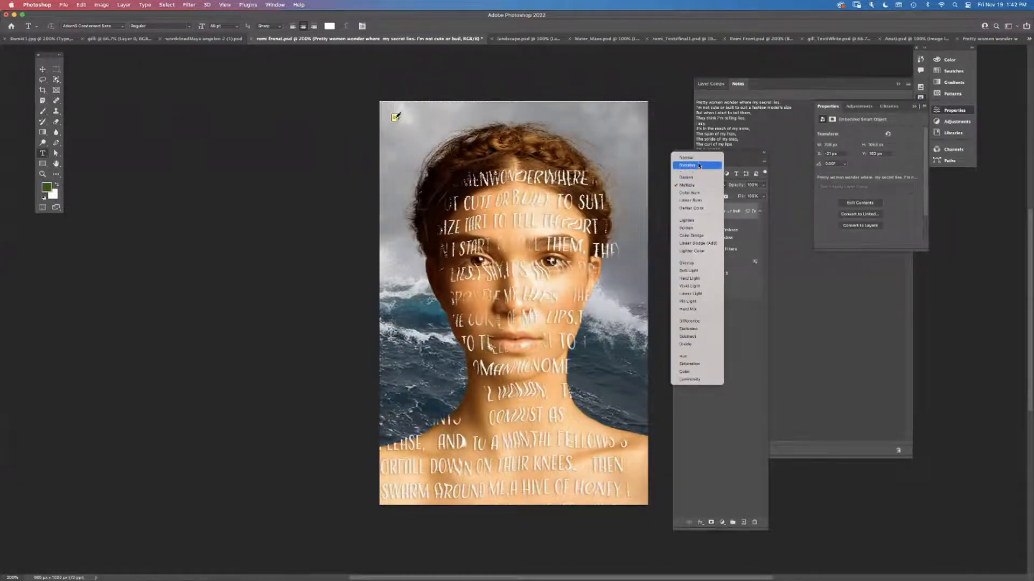
left_click(698, 158)
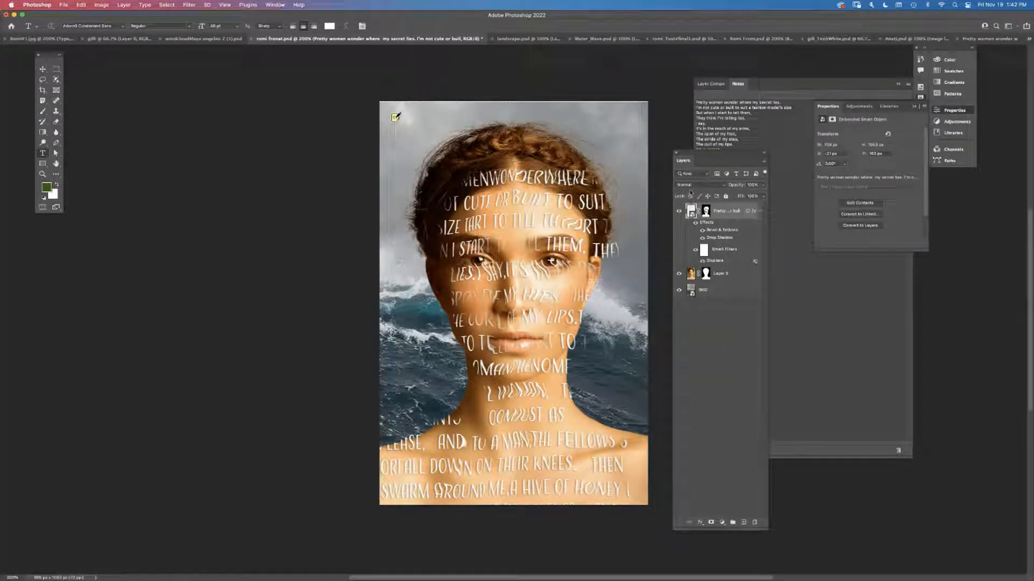
left_click(706, 211)
left_click(39, 111)
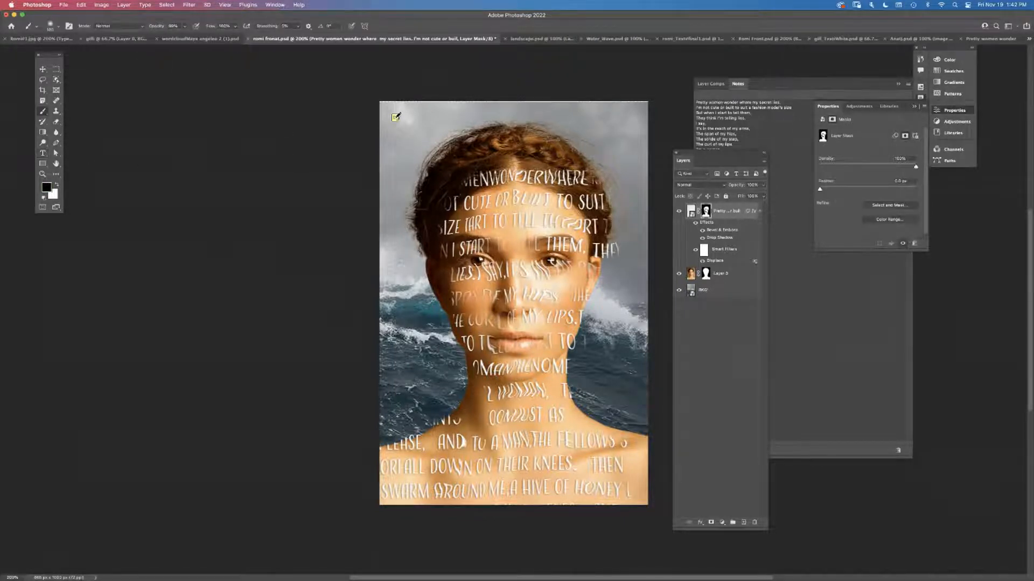
left_click_drag(617, 229, 608, 257)
Give the poem layer a near-black Color Overlay effect and set its blend mode to Overlay
double_click(736, 230)
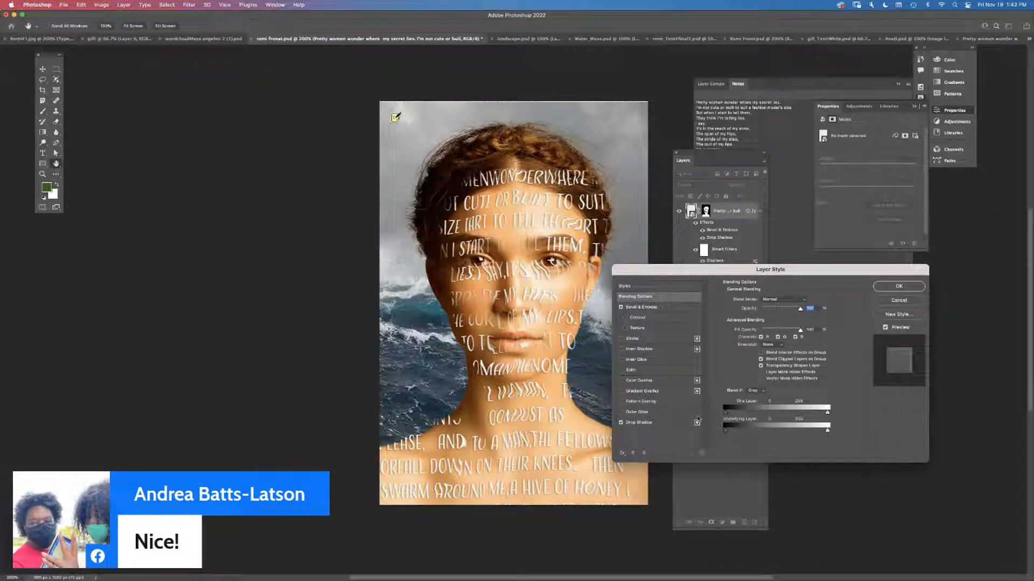
left_click(666, 381)
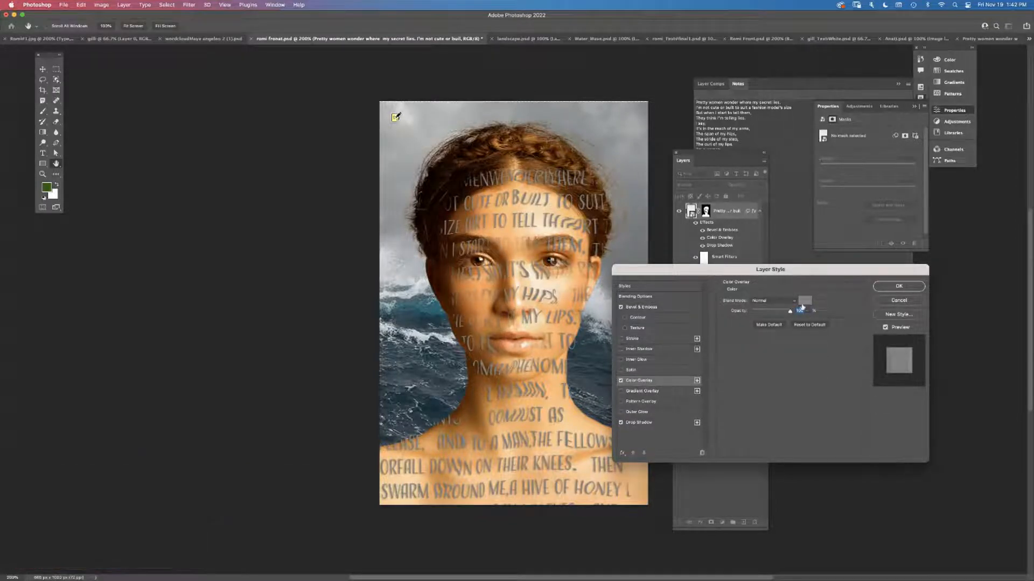
left_click(805, 304)
left_click(510, 328)
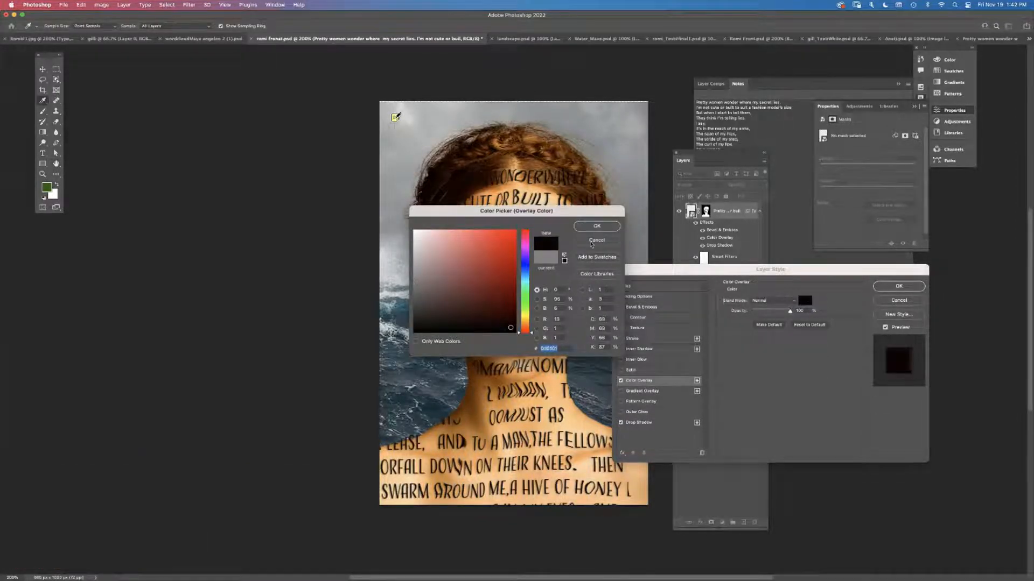
left_click(616, 227)
left_click(899, 286)
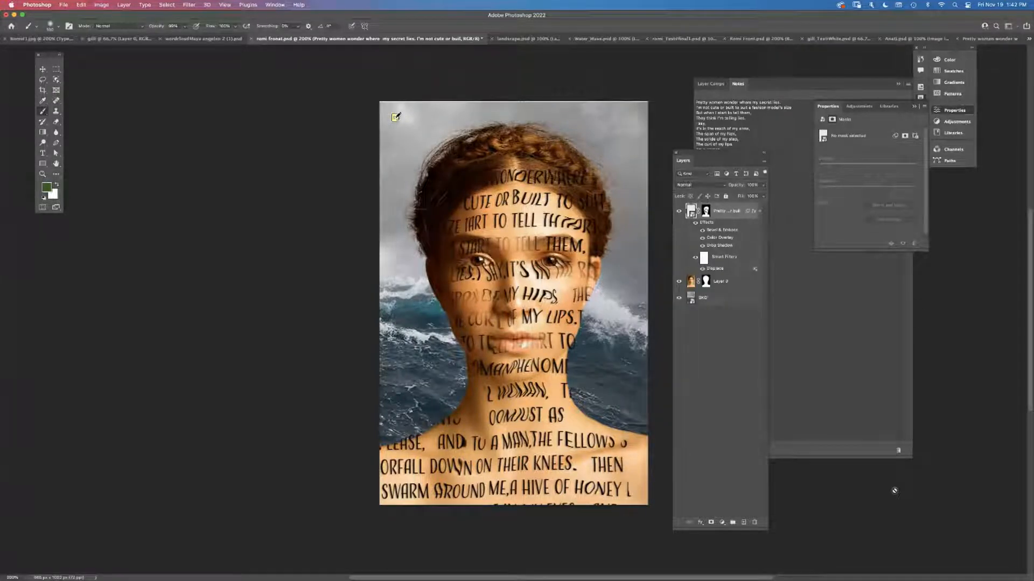
left_click(689, 187)
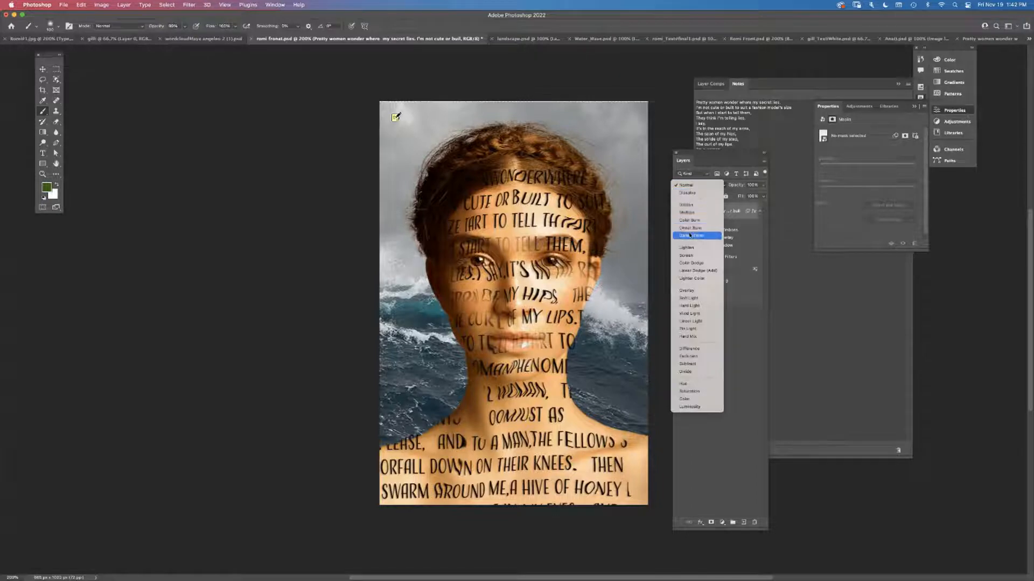
left_click(687, 291)
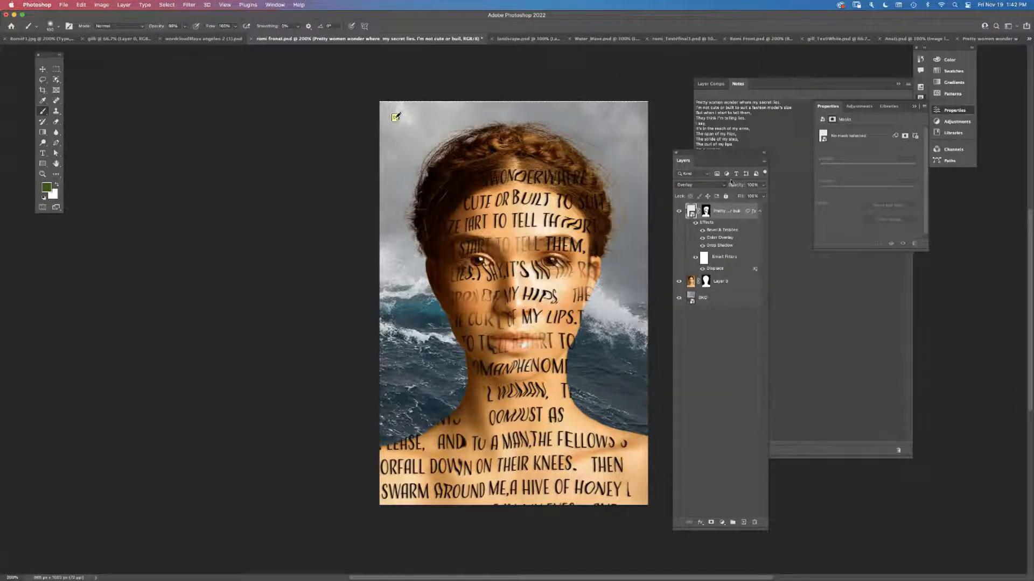
Hide the poem's Color Overlay, set the layer to Normal with 0% Fill, then select BKG
left_click_drag(728, 185, 797, 184)
left_click(703, 238)
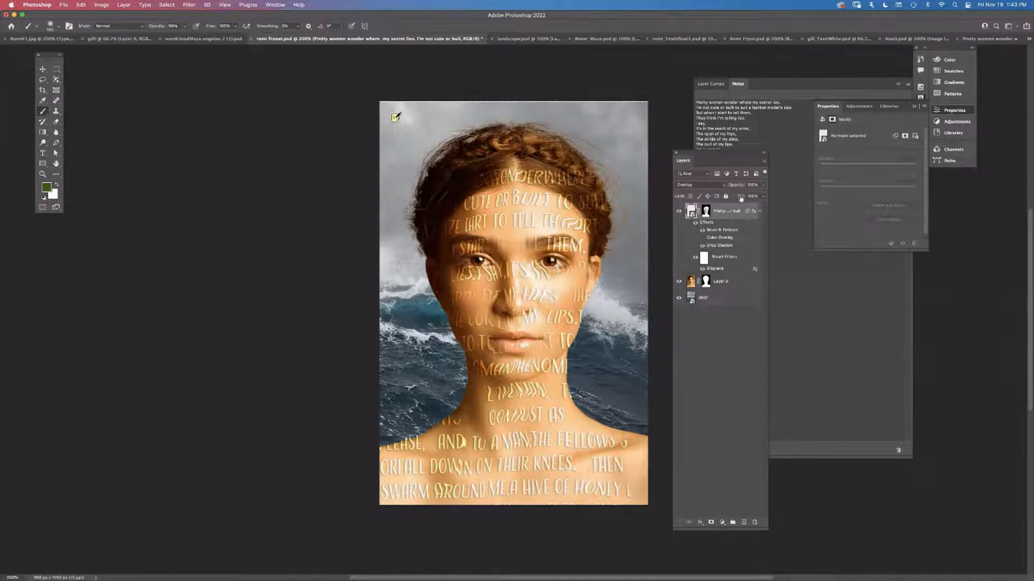
left_click_drag(742, 196, 740, 196)
left_click(699, 185)
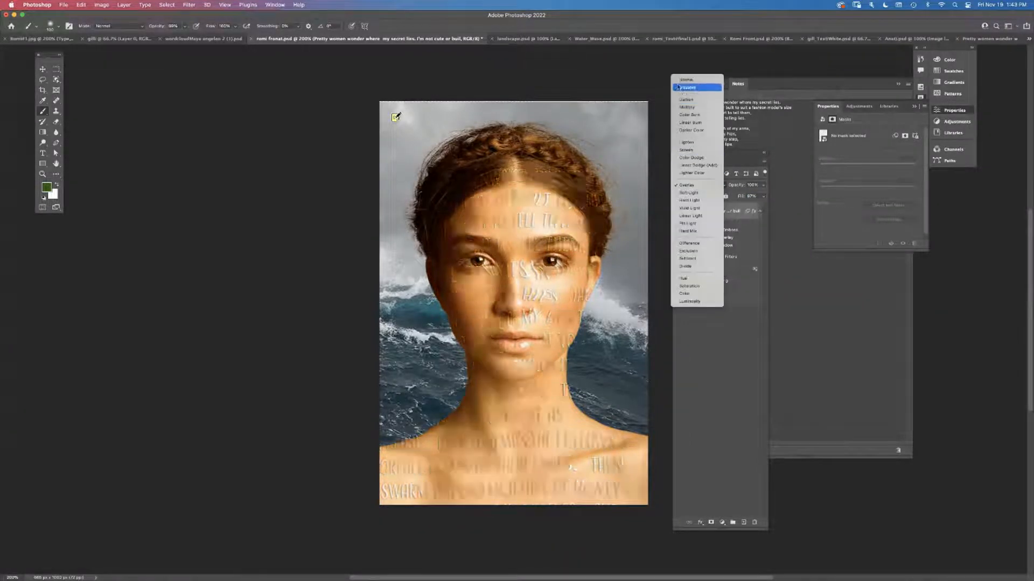
left_click(680, 81)
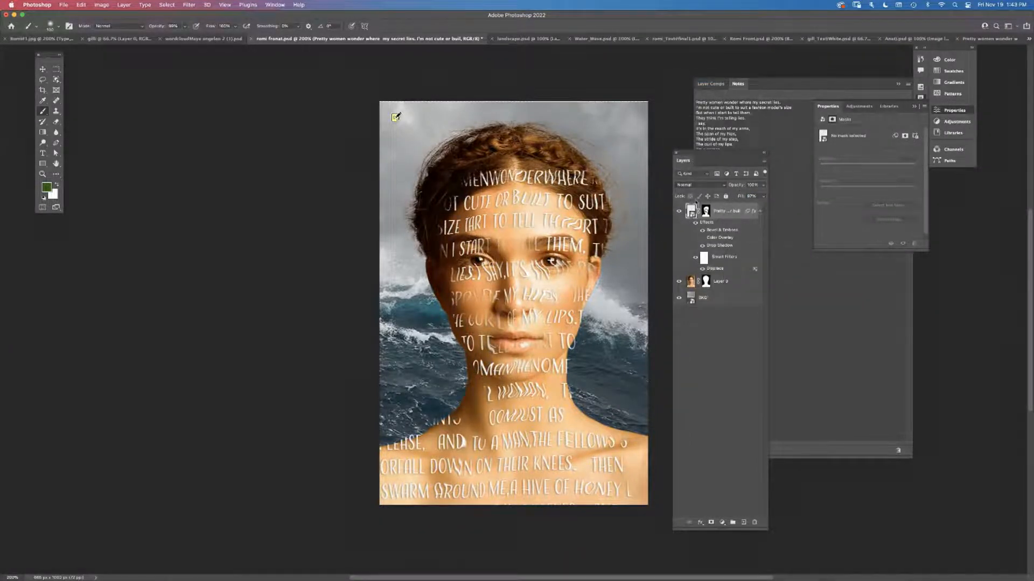
left_click_drag(744, 199, 643, 205)
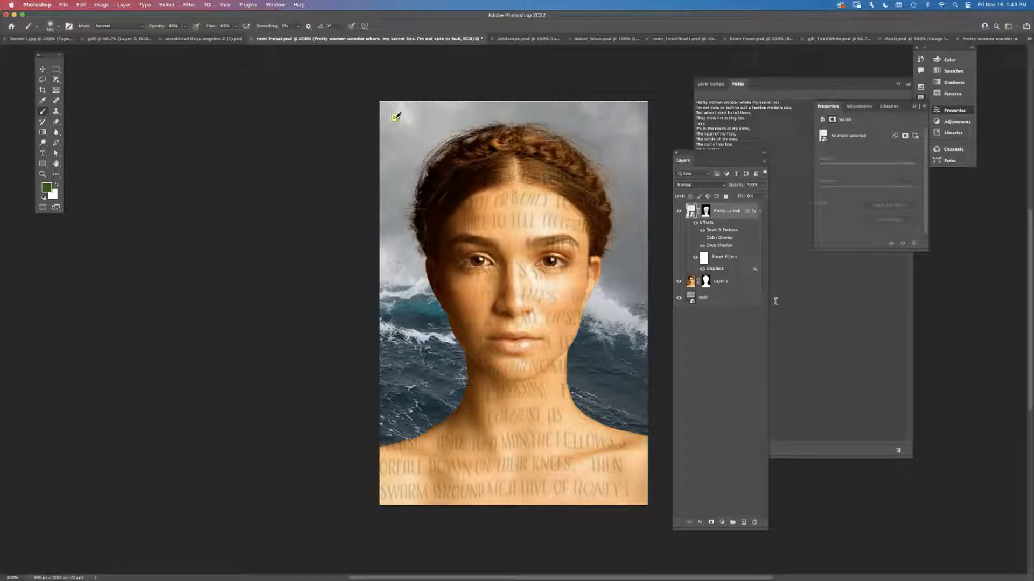
left_click(726, 302)
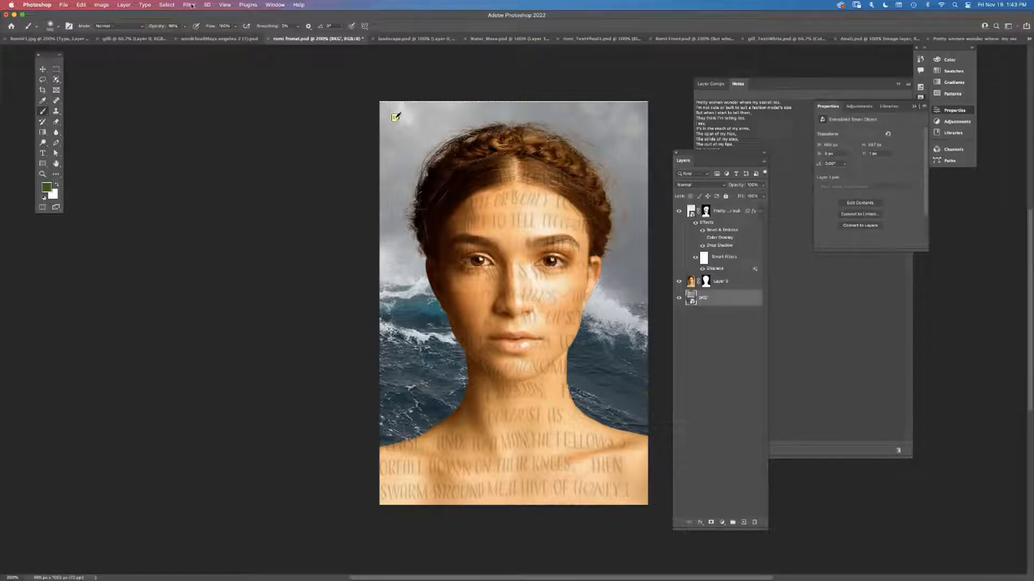
Apply the Neural Filters Style Transfer with the yellow landscape artist style to the BKG layer
left_click(190, 5)
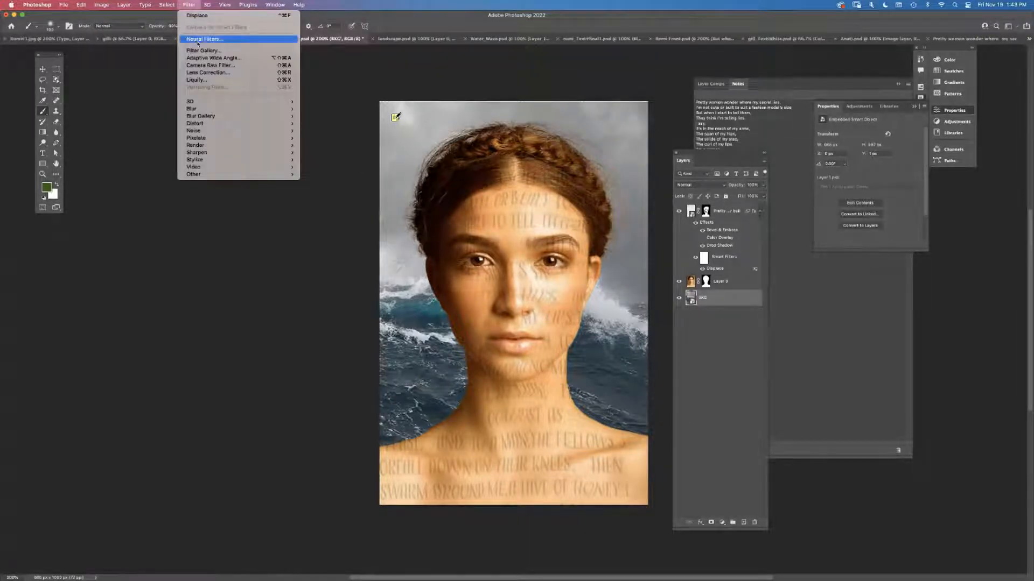
left_click(198, 40)
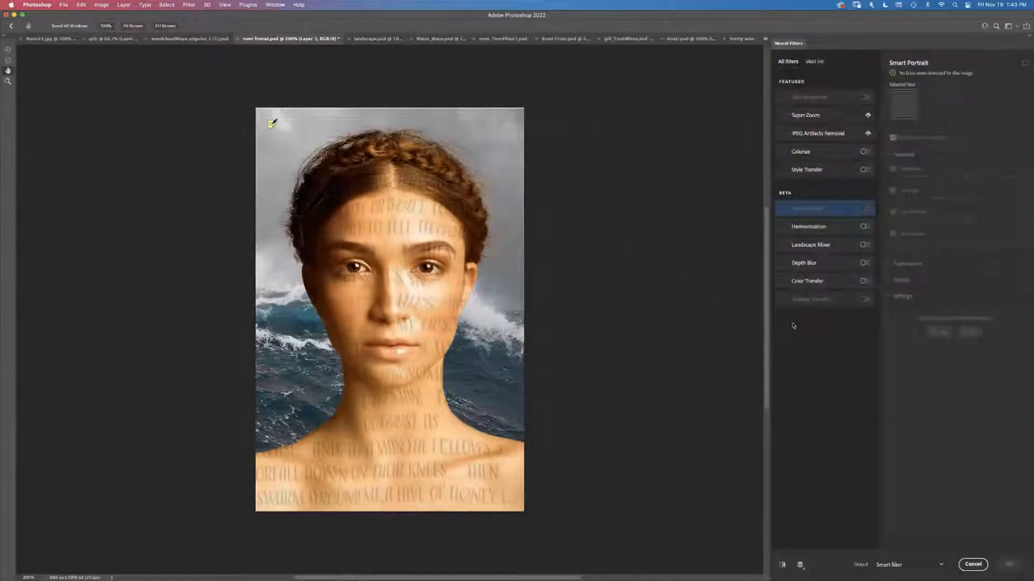
left_click(864, 170)
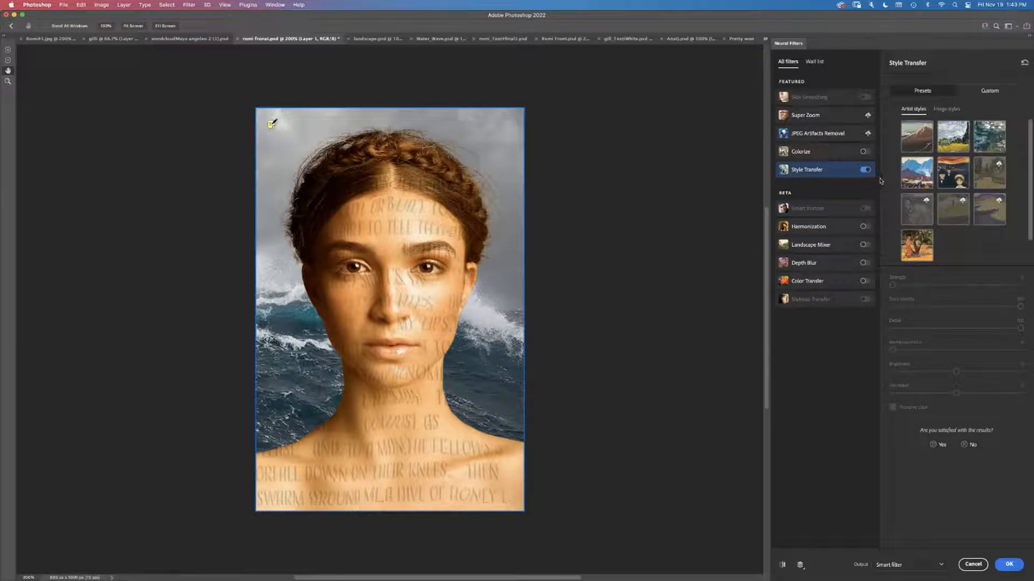
left_click(923, 144)
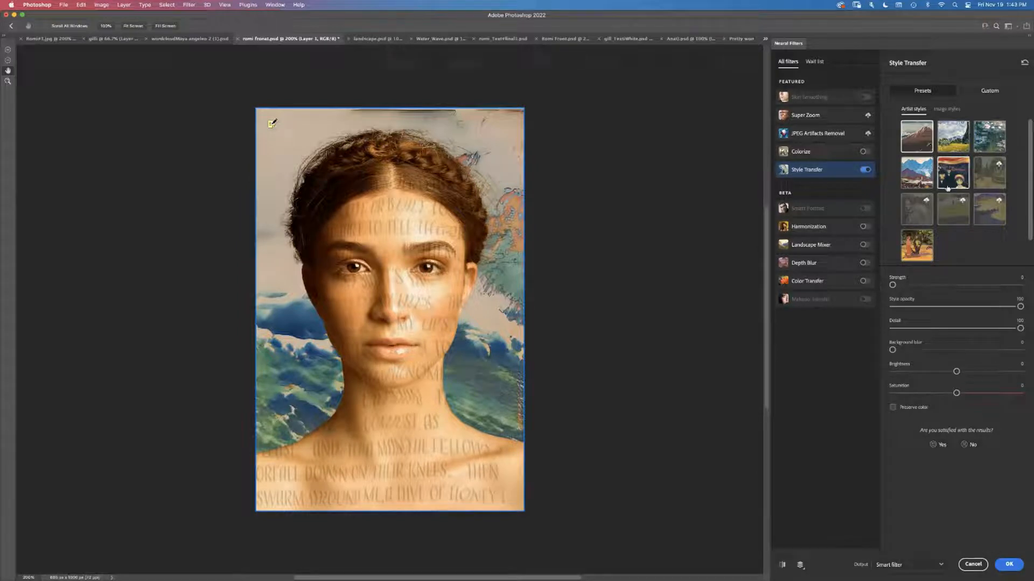
left_click(920, 183)
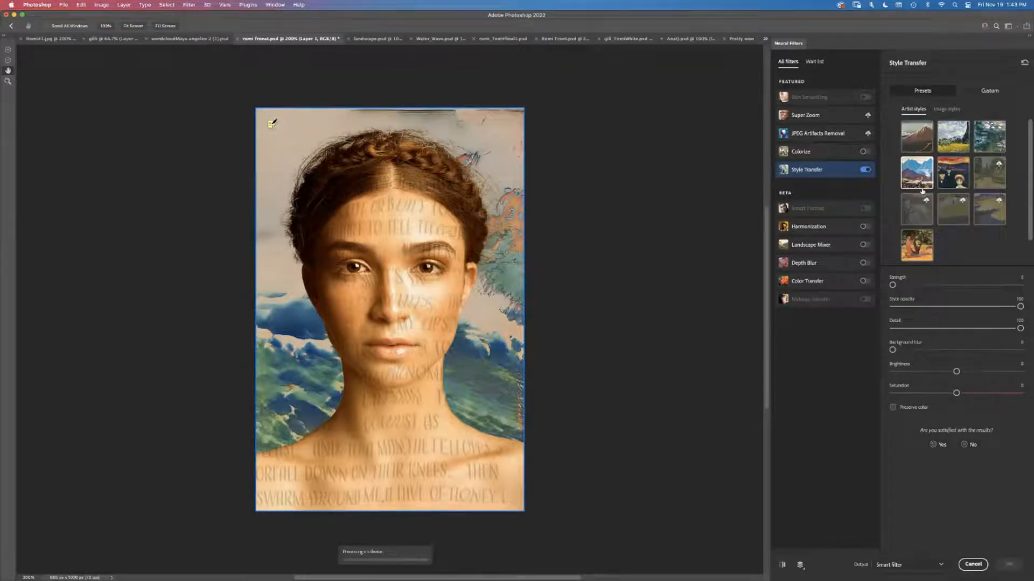
left_click(952, 150)
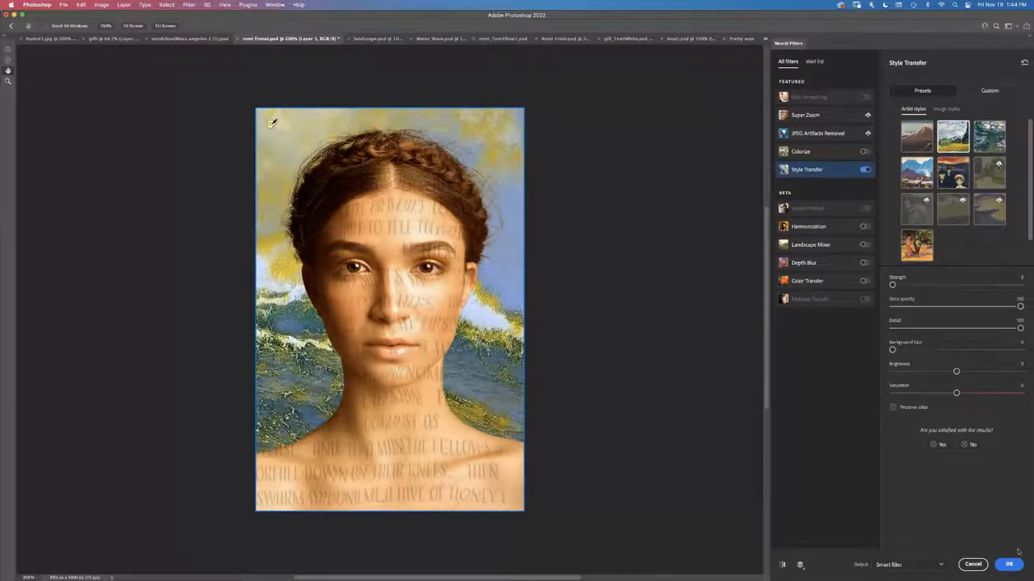
left_click(1009, 565)
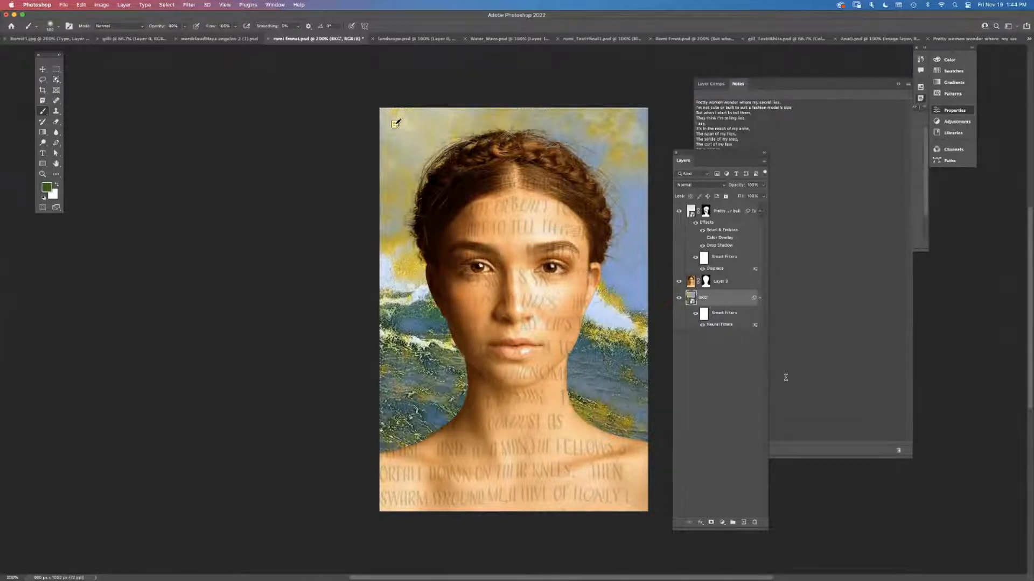
Toggle the poem layer's Color Overlay on and off to compare the looks
left_click(702, 238)
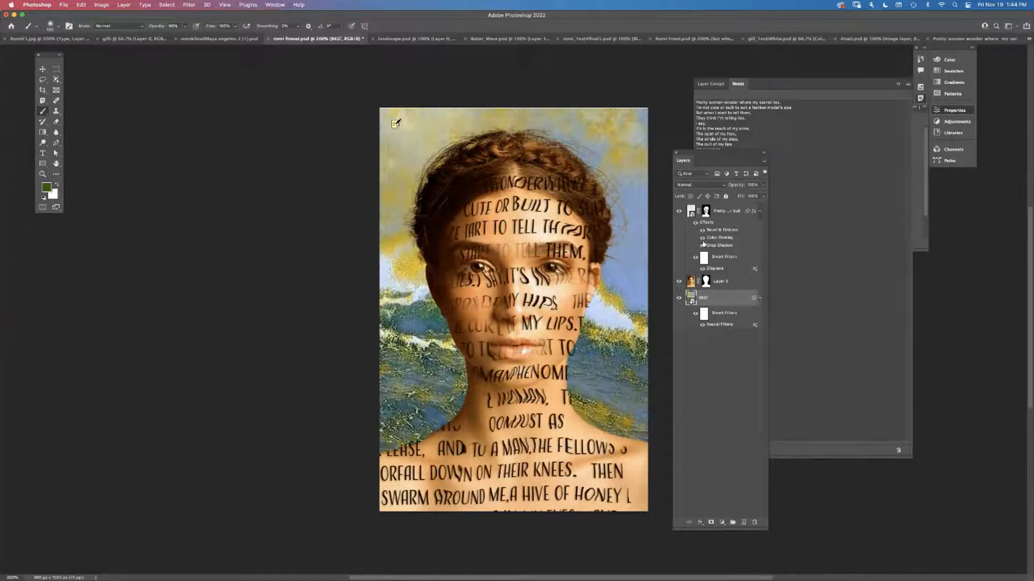
left_click(702, 238)
left_click(701, 239)
left_click(702, 238)
left_click(702, 238)
left_click(702, 238)
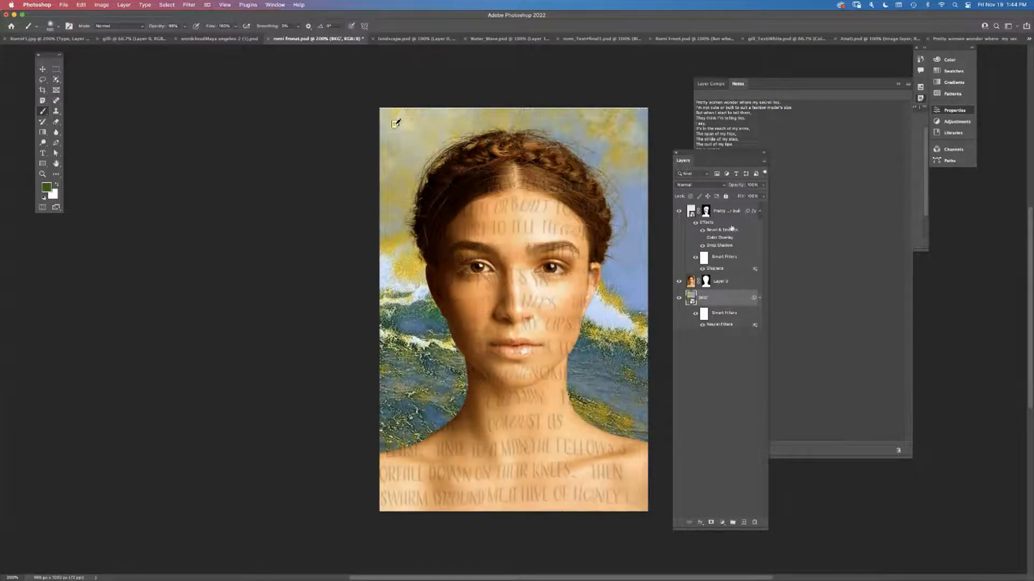
Turn the poem layer's Color Overlay back on, set Fill to 100% and Opacity to 52% in Normal mode
left_click(743, 211)
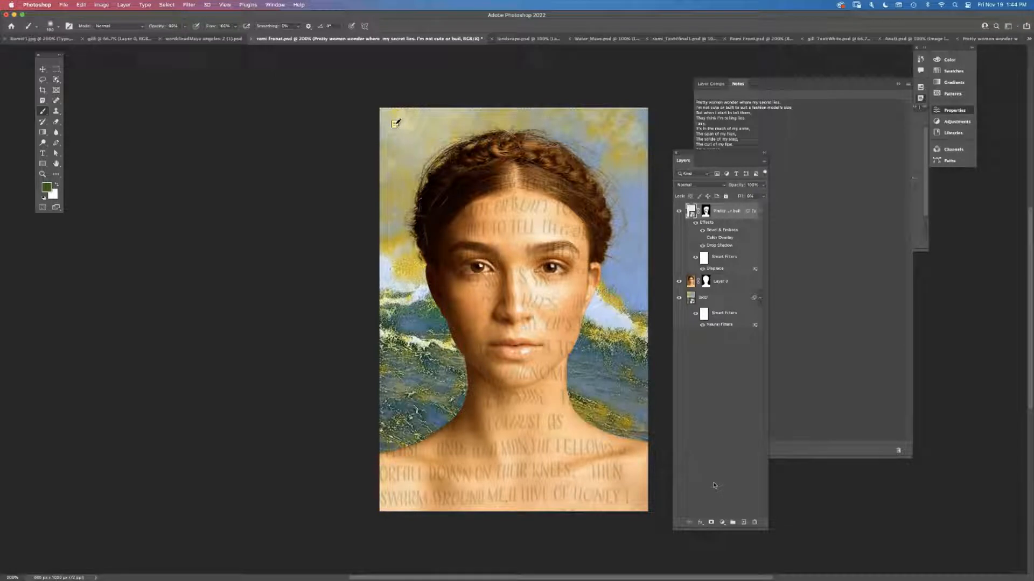
left_click(702, 238)
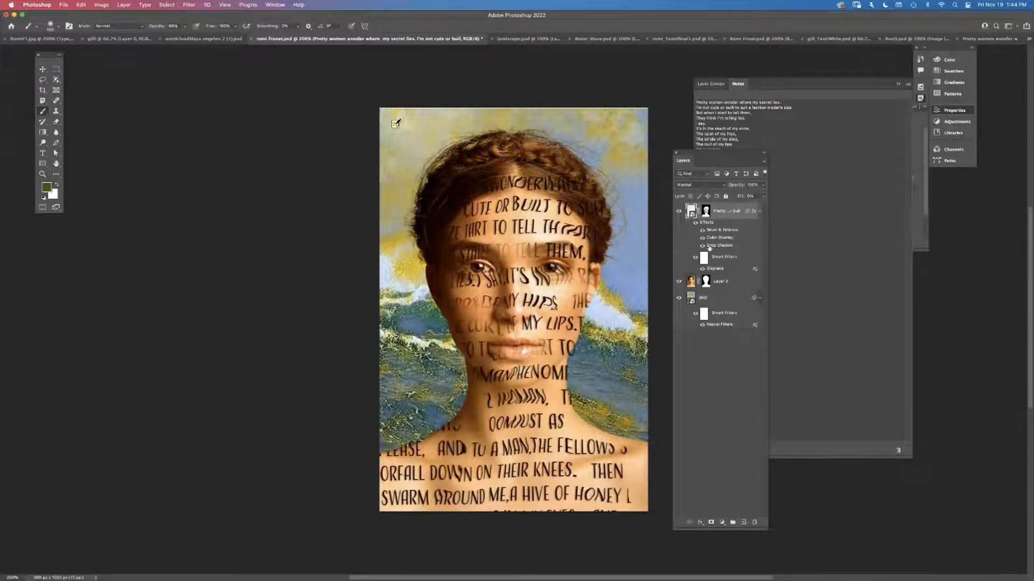
left_click_drag(741, 196, 780, 195)
left_click(705, 186)
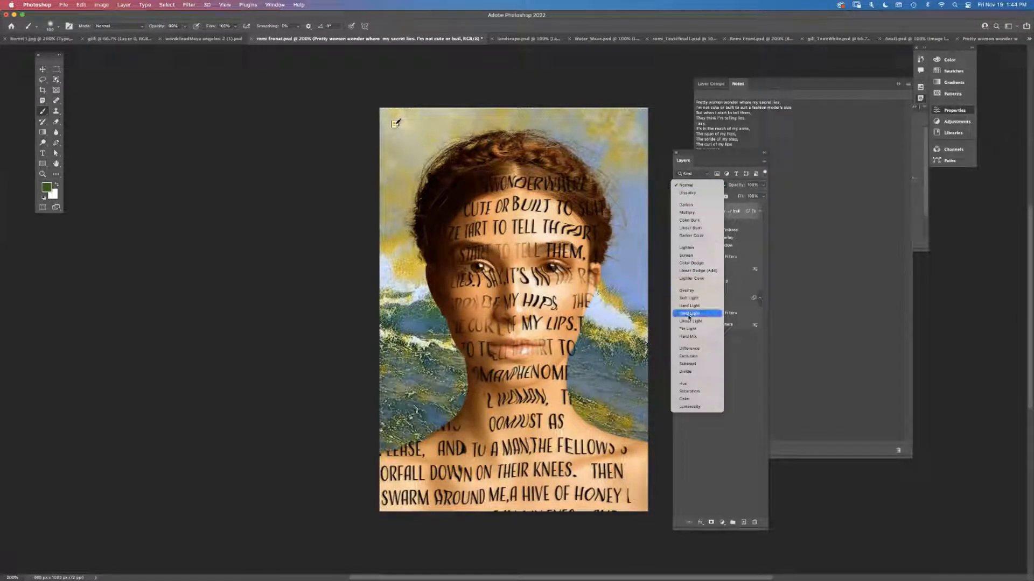
left_click(640, 213)
left_click_drag(732, 185, 716, 186)
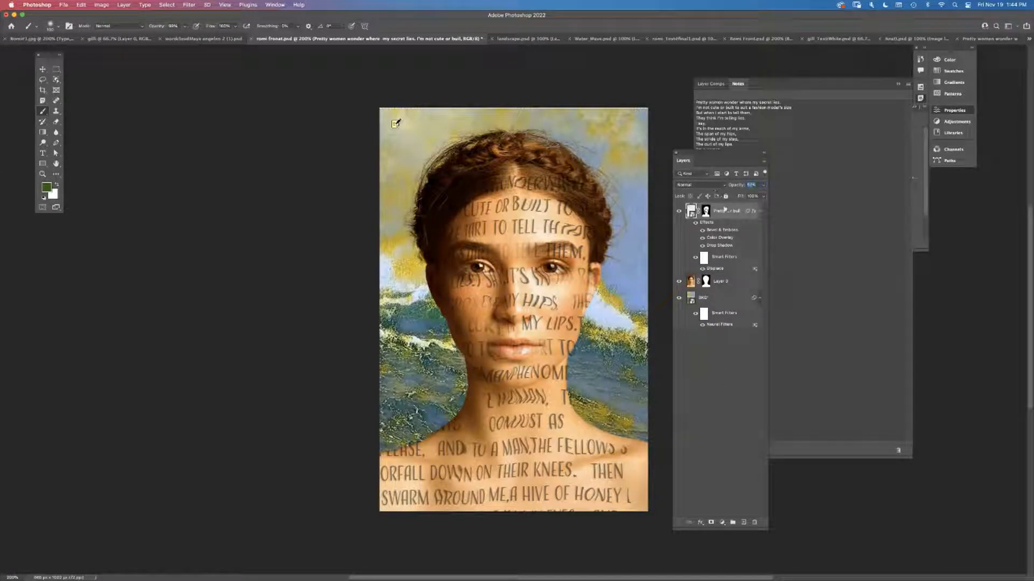
key("Return")
In romi_TextFinal1.psd, zoom in and toggle Black & White 2 and 3 to compare grey and colour
left_click(681, 39)
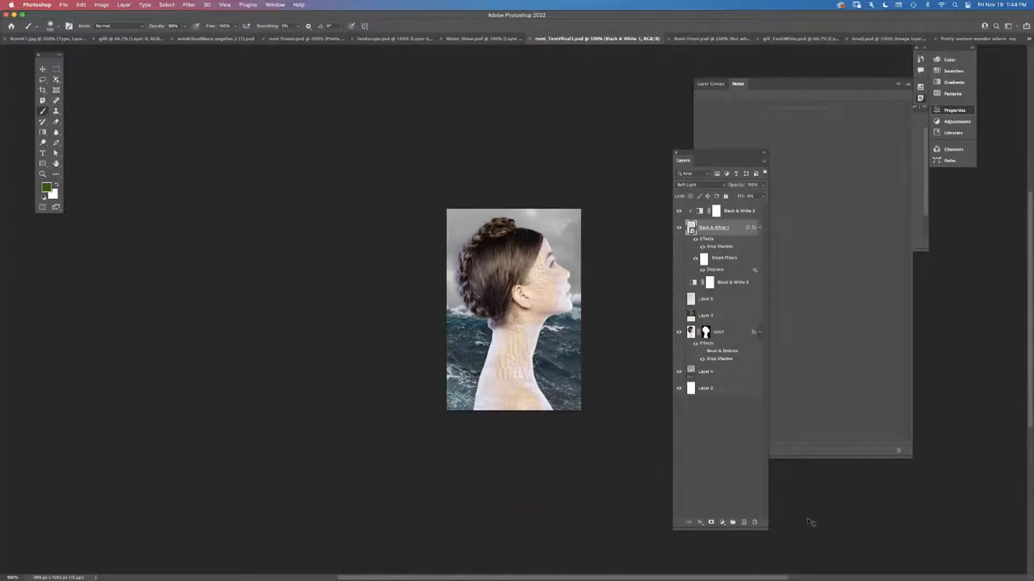
key("super+plus")
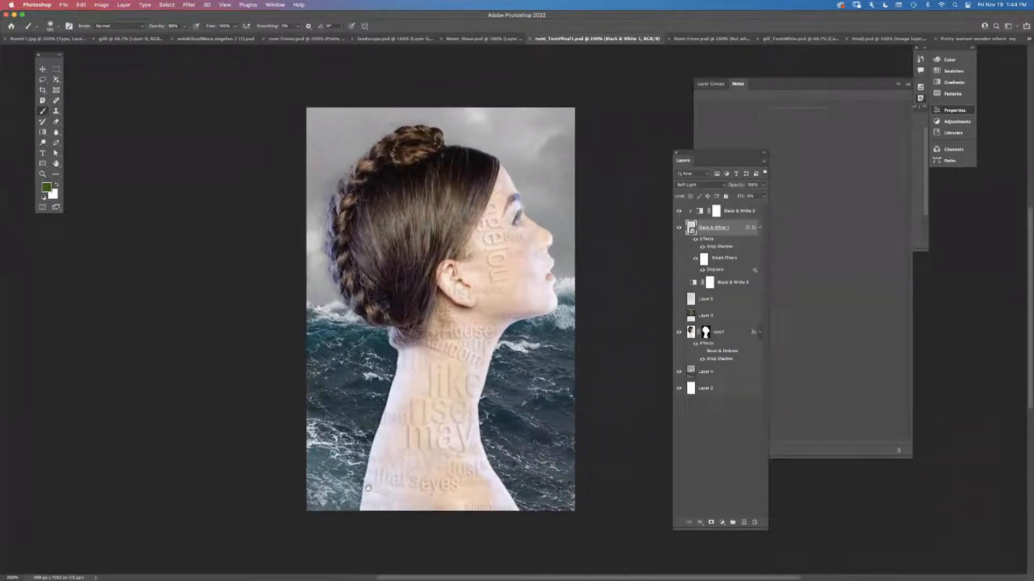
key("super+plus")
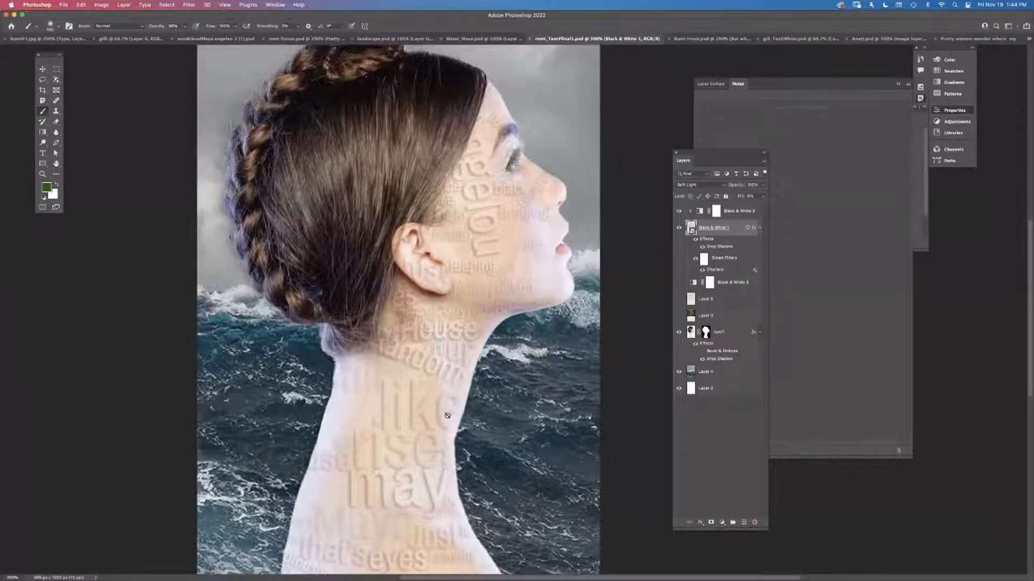
left_click(679, 212)
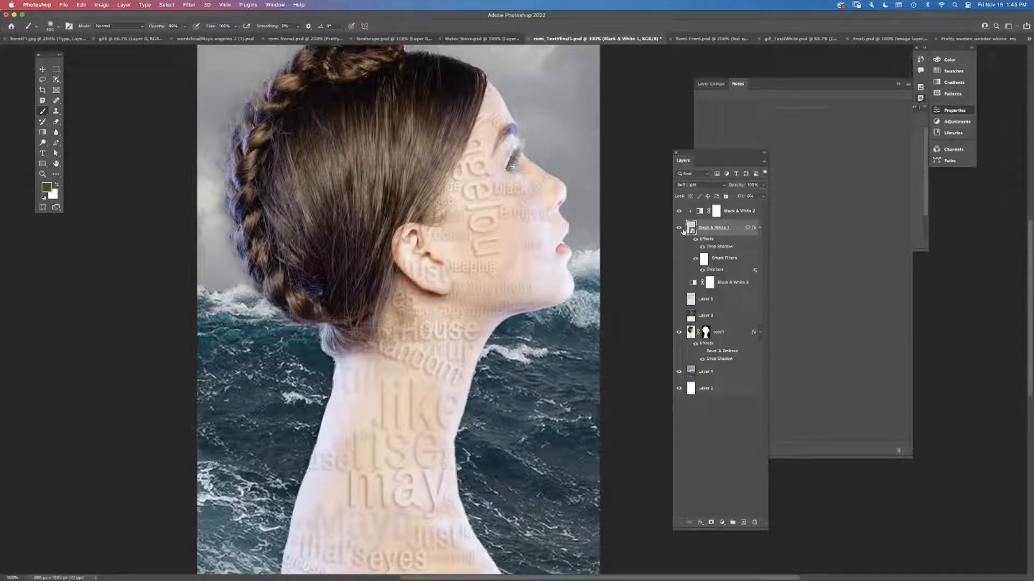
left_click(682, 283)
left_click(682, 283)
left_click(682, 284)
left_click(681, 283)
left_click(681, 283)
left_click(682, 283)
Compare the Black & White 1, Layer 3 and Layer 5 word overlays, then open Black & White 1's contents
left_click(679, 211)
left_click(679, 228)
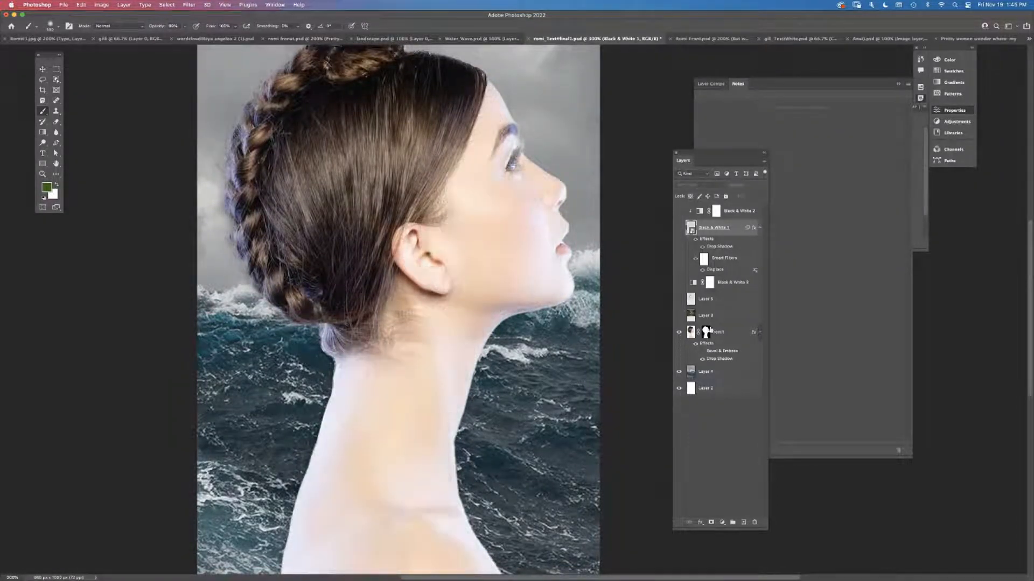
left_click(679, 316)
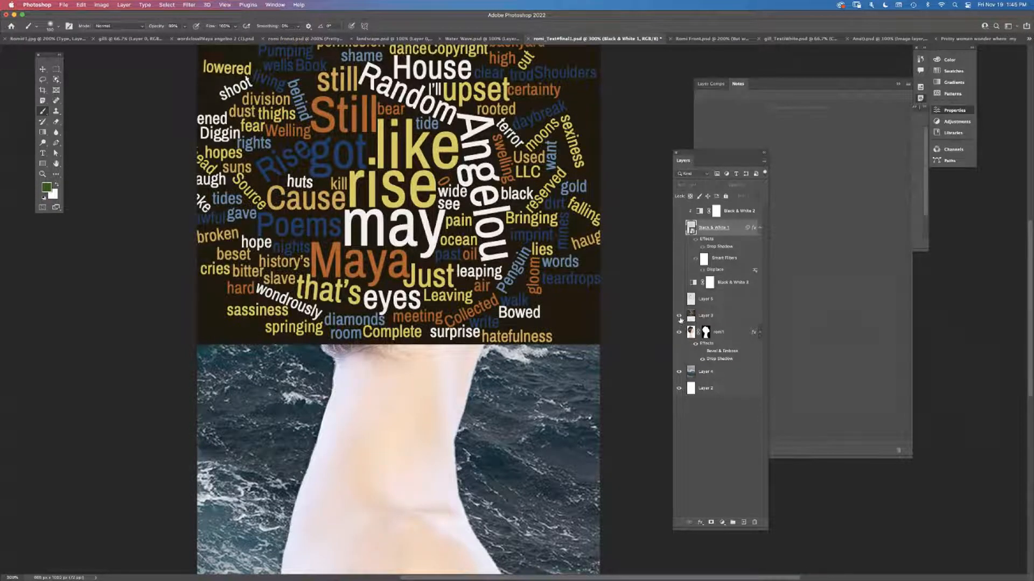
left_click(679, 317)
left_click(679, 300)
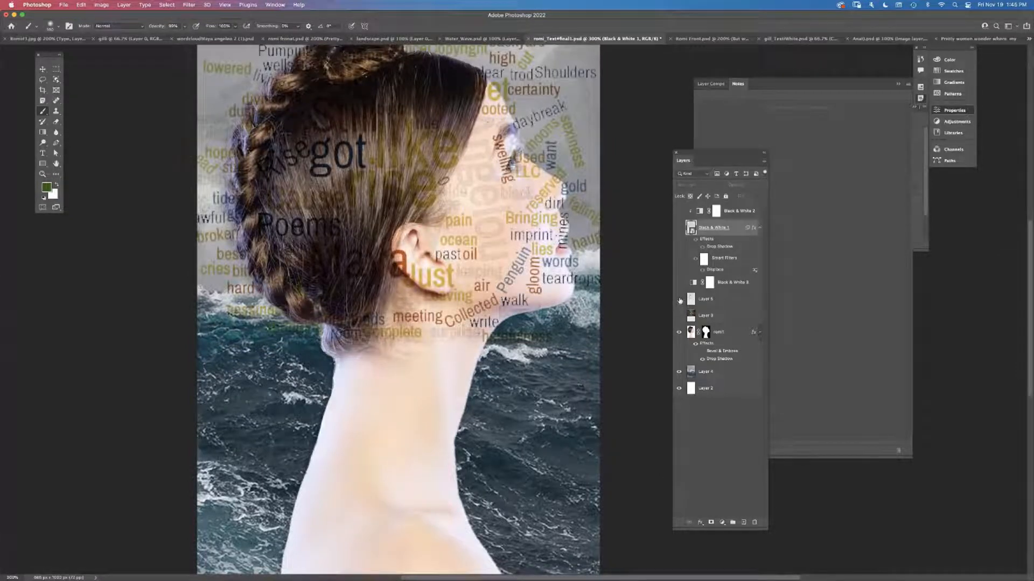
left_click(679, 299)
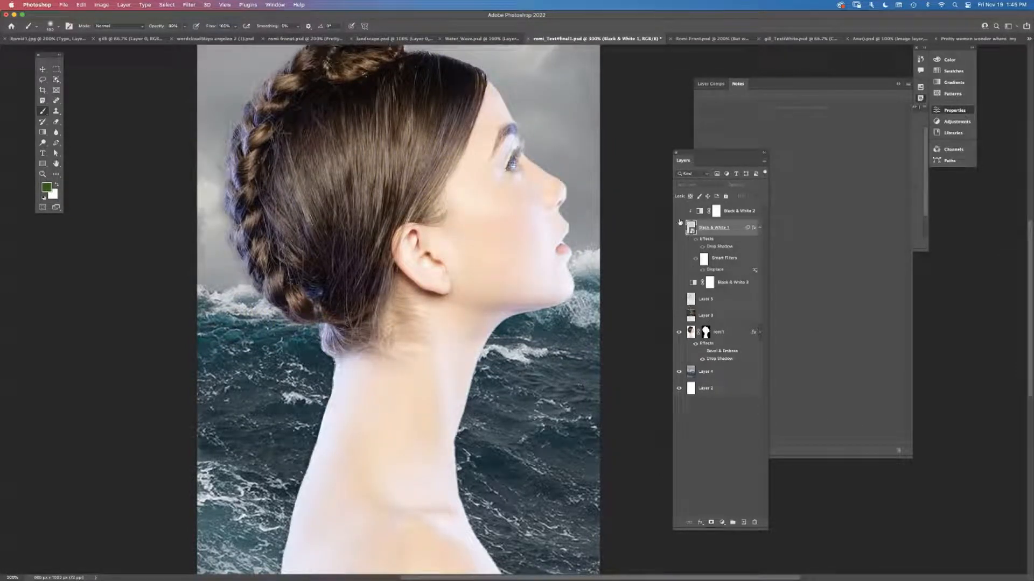
left_click(679, 227)
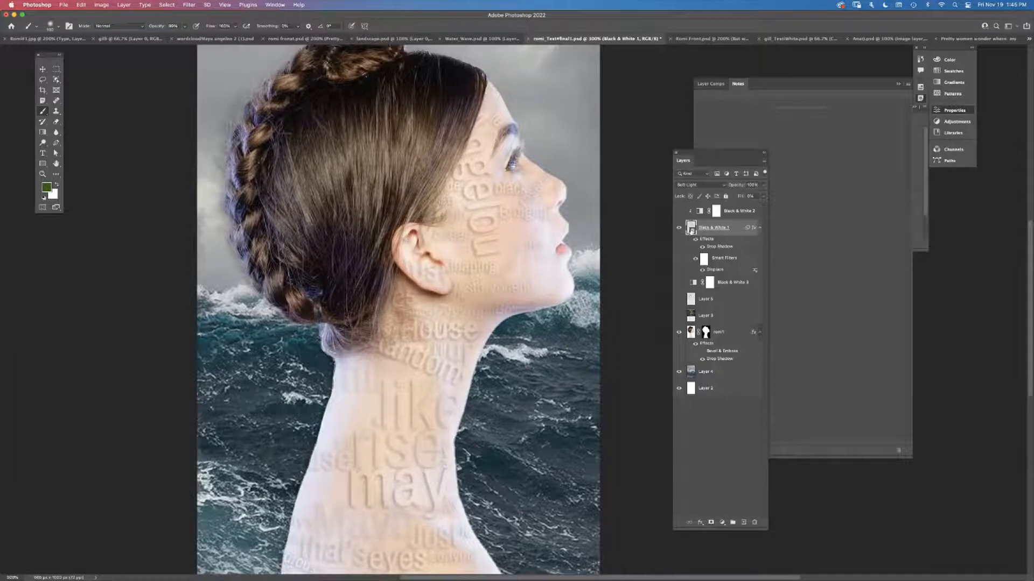
double_click(691, 230)
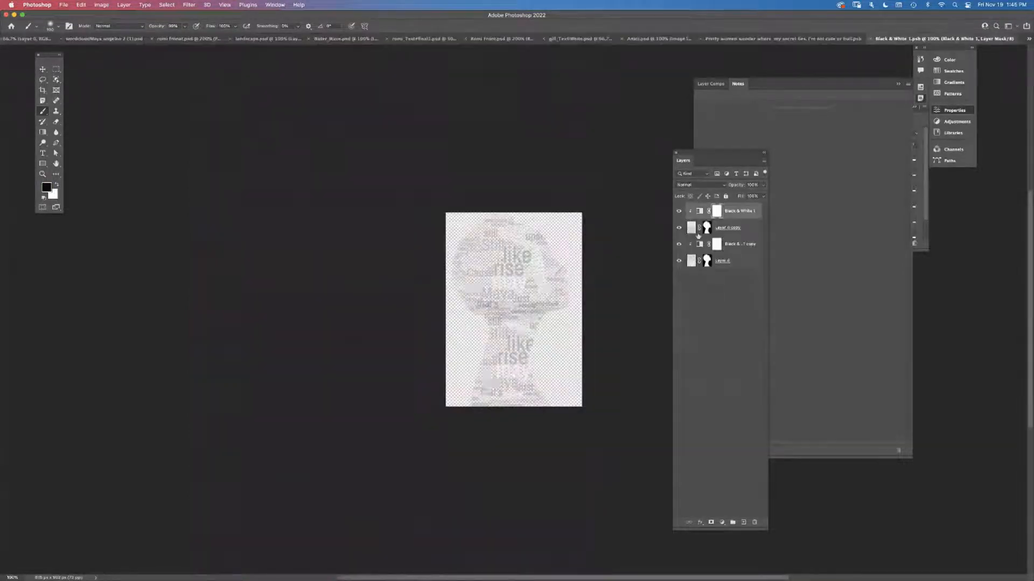
Zoom into the word-cloud contents and disable the masks on Layer 4 copy and Layer 4
mouse_move(712, 578)
key("super+equal")
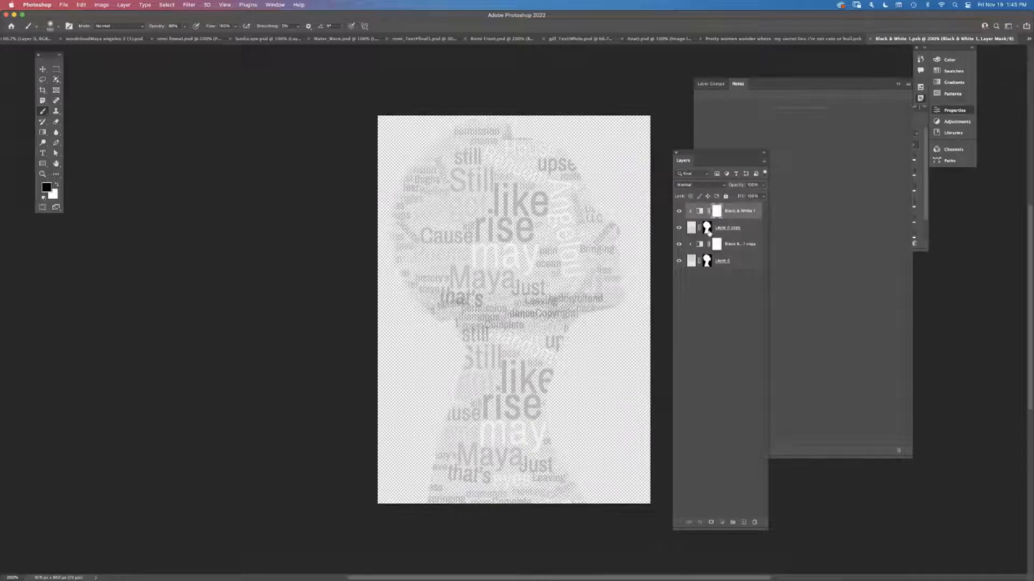
left_click(709, 231, "shift")
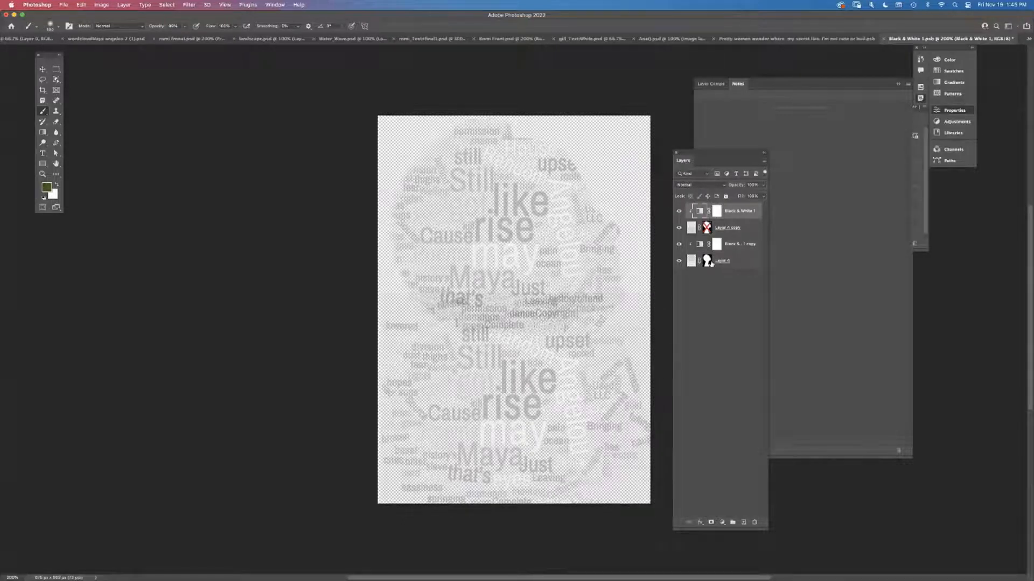
left_click(708, 261, "shift")
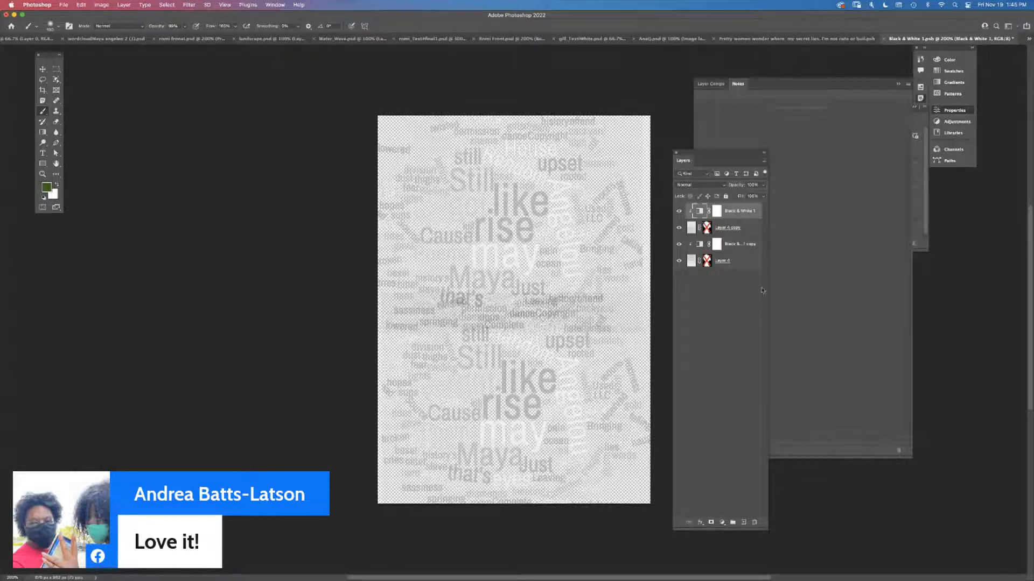
Re-enable both Layer 4 masks and close Black & White 1.psb without saving
left_click(707, 231, "shift")
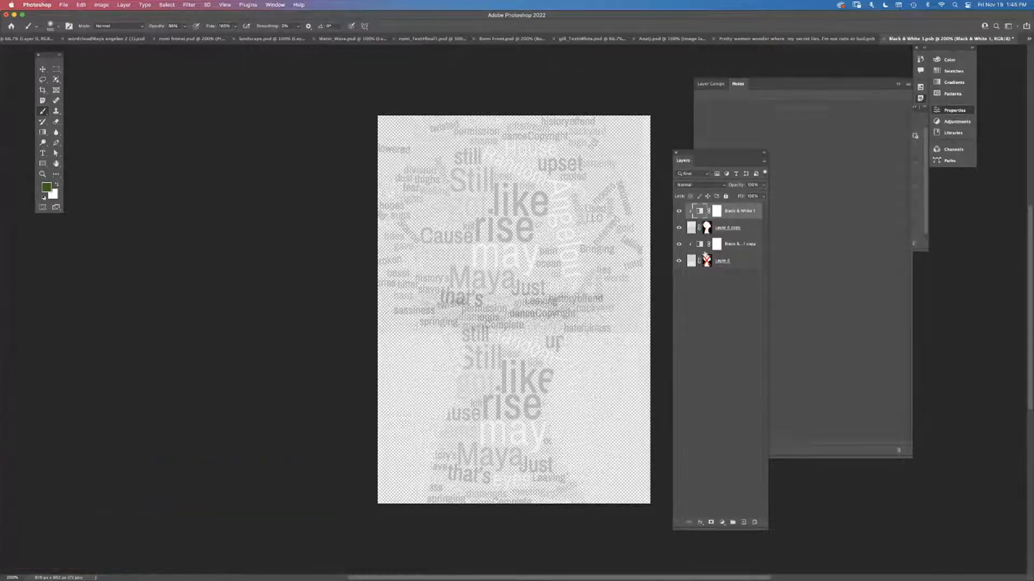
left_click(707, 263, "shift")
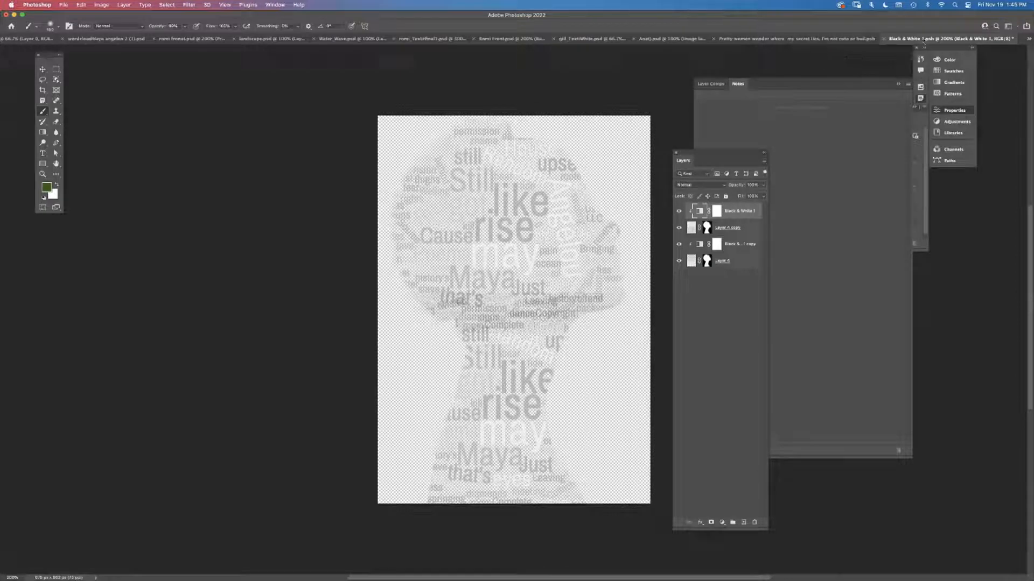
left_click(884, 43)
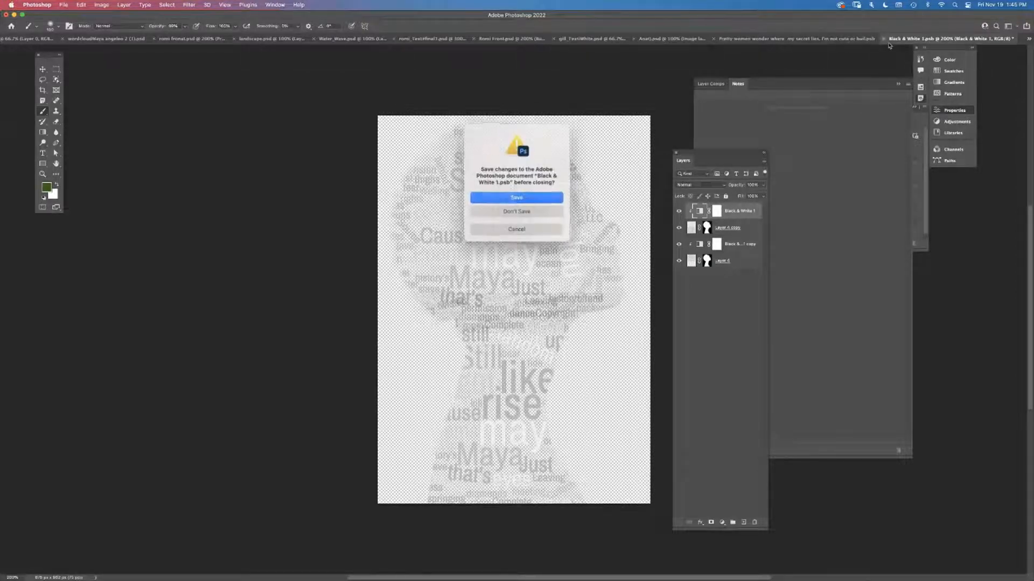
left_click(561, 212)
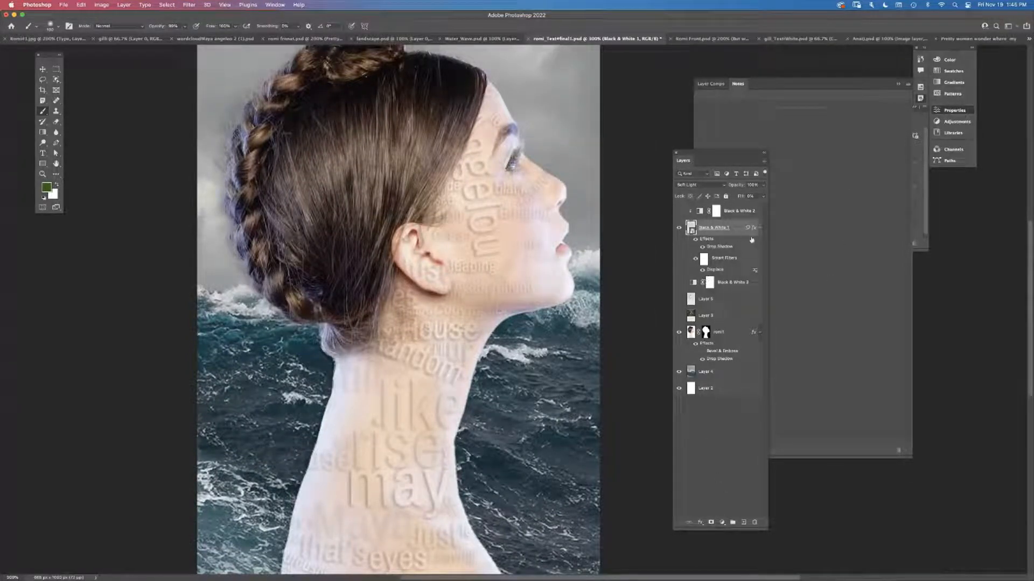
Toggle the text's drop shadow and Displace filter off and on to compare
left_click(702, 248)
left_click(701, 247)
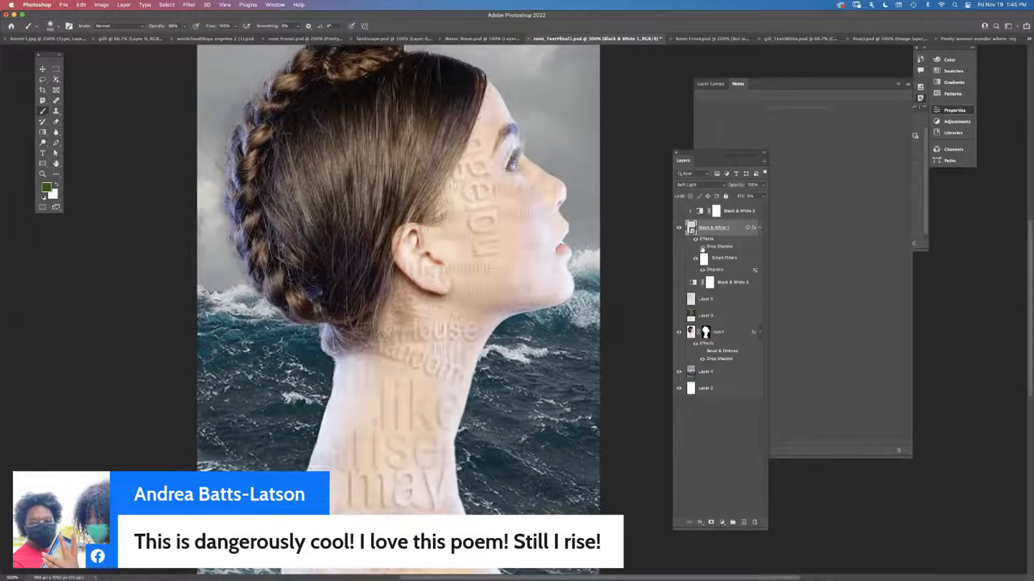
left_click(702, 270)
left_click(703, 270)
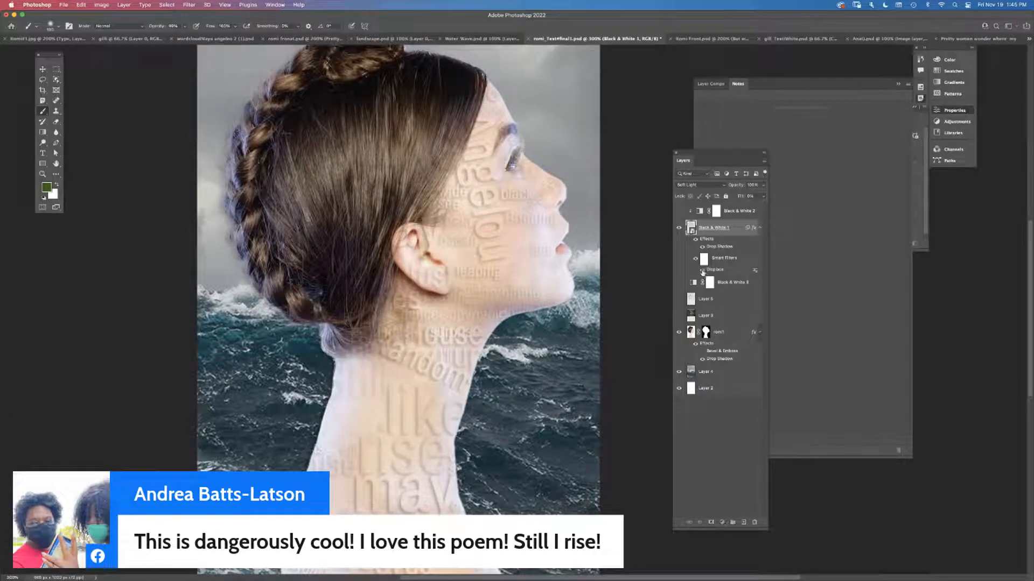
left_click(702, 271)
left_click(702, 270)
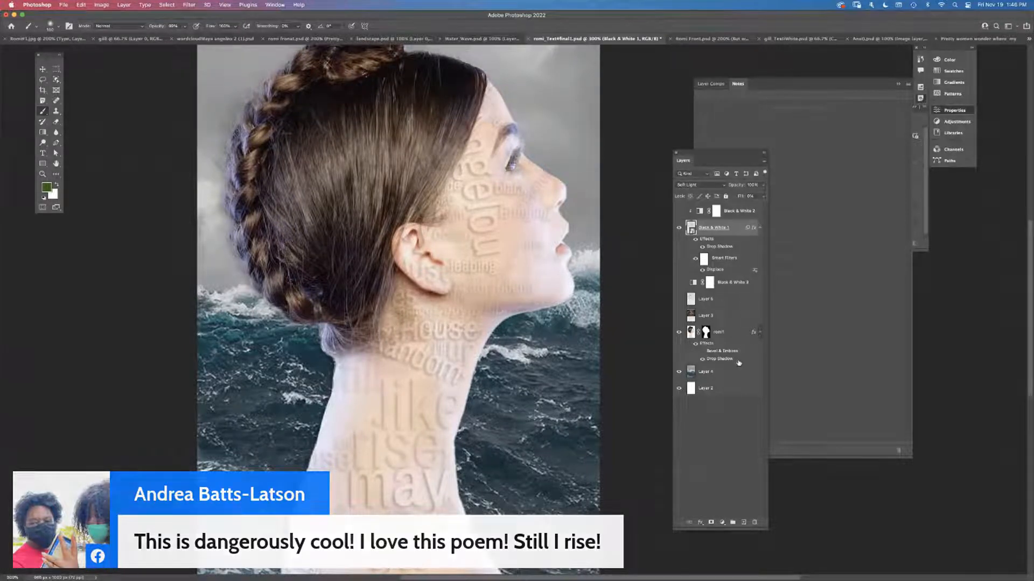
Set the Displace filter's Horizontal and Vertical Scale to 30
double_click(727, 270)
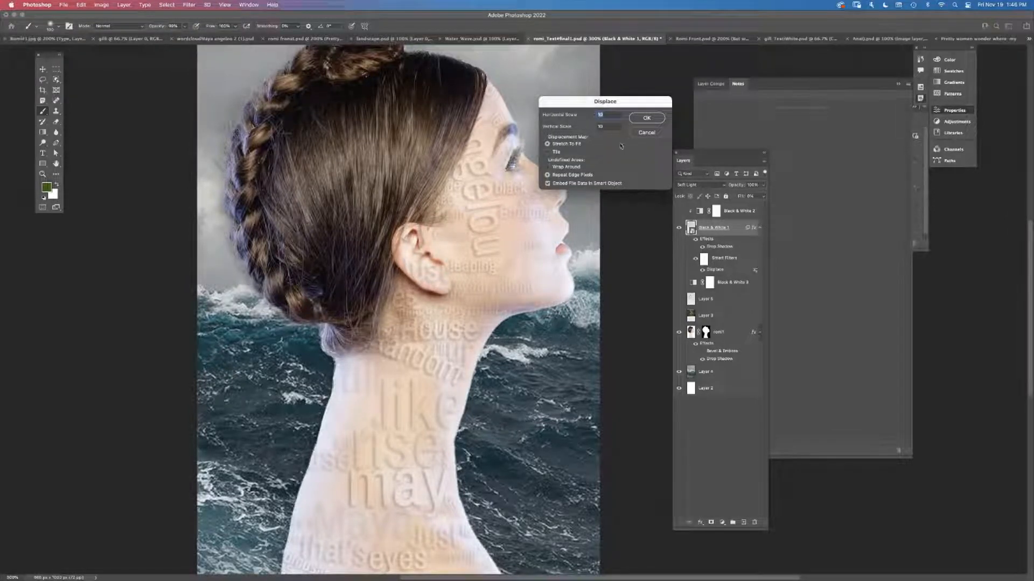
type("30")
key("Tab")
type("30")
left_click(648, 122)
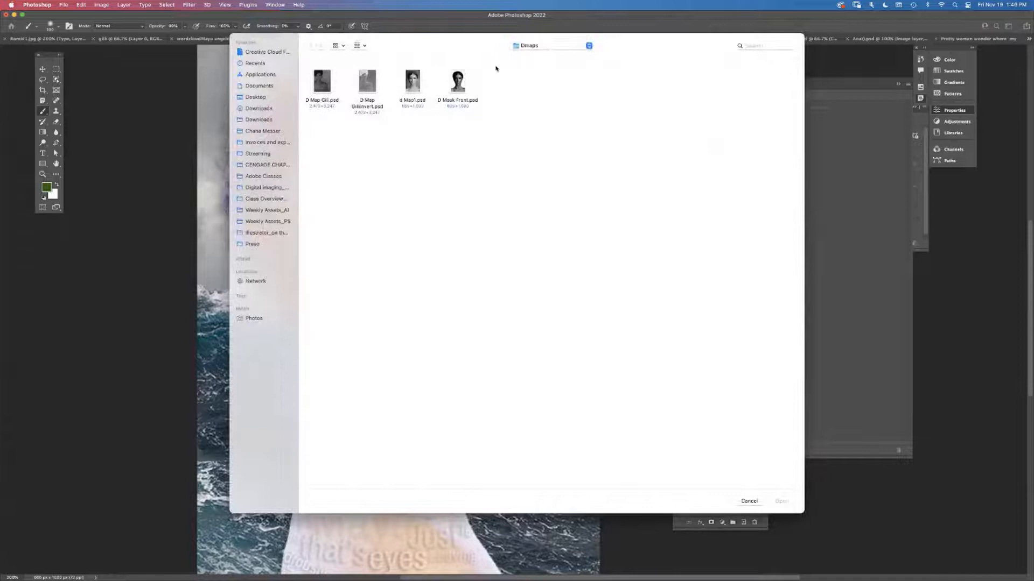
Use Portrait1_Dmap.psd from the Preso folder as the displacement map, then check the result
left_click(522, 46)
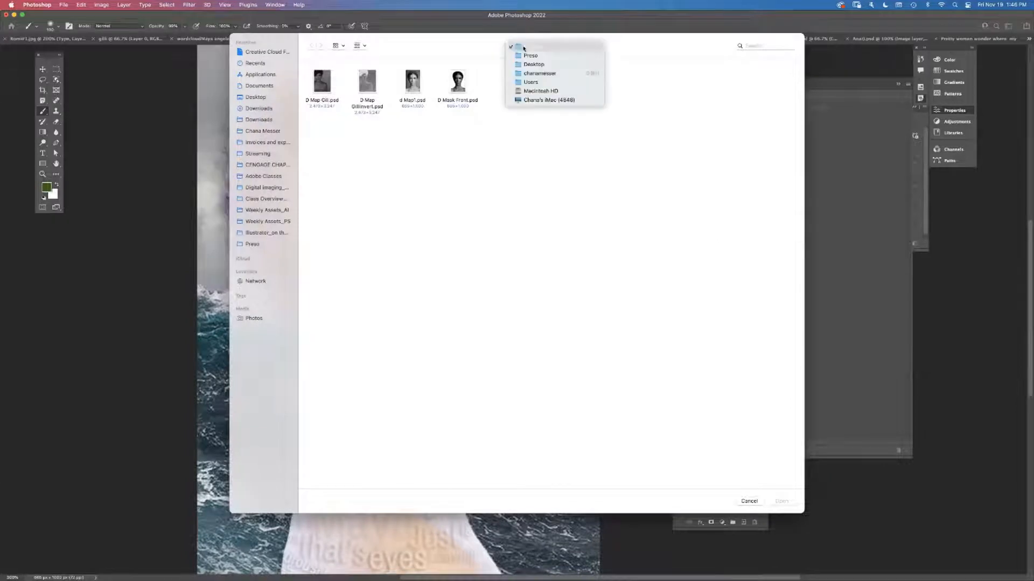
left_click(524, 47)
left_click(250, 248)
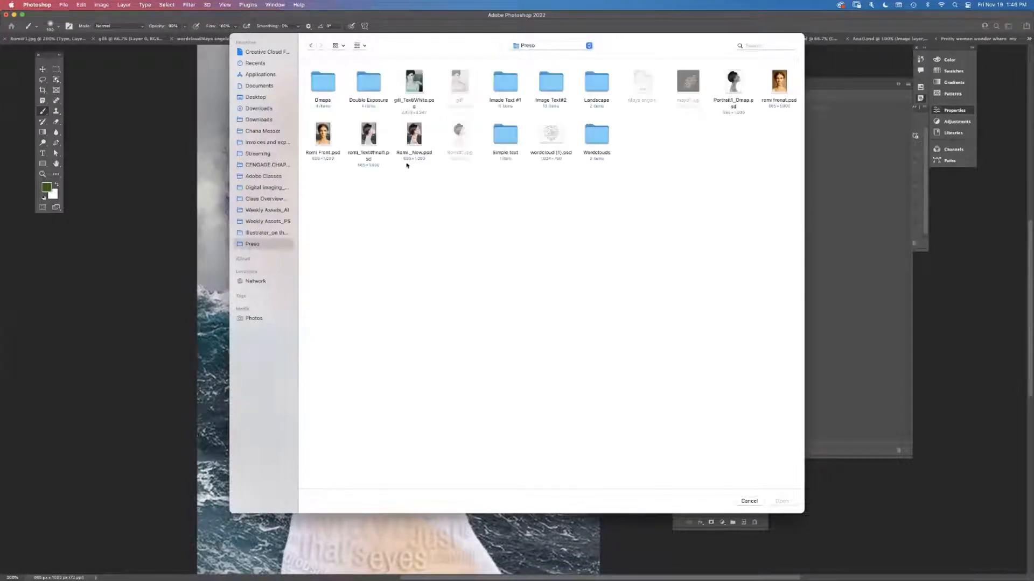
double_click(320, 85)
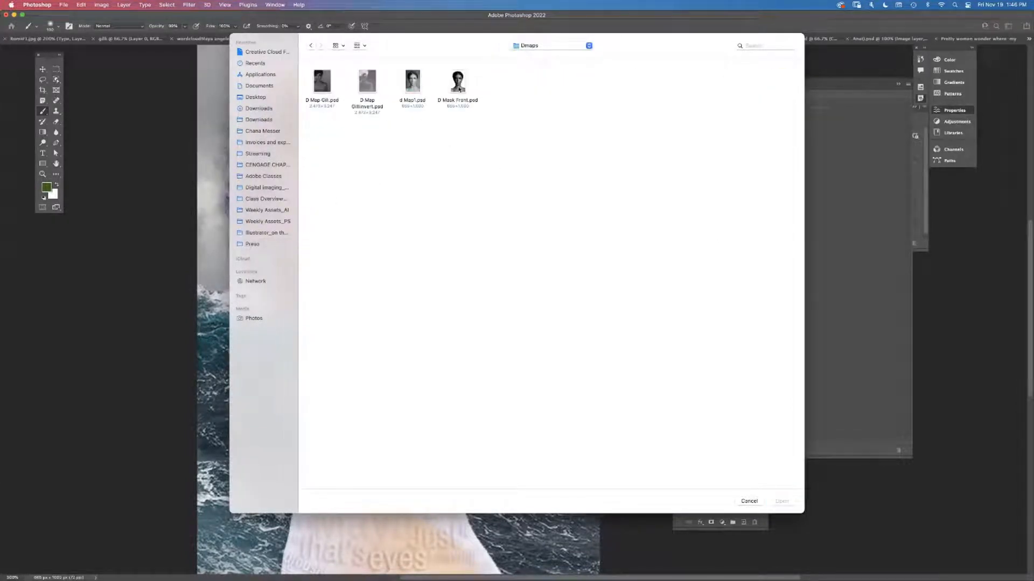
left_click(311, 46)
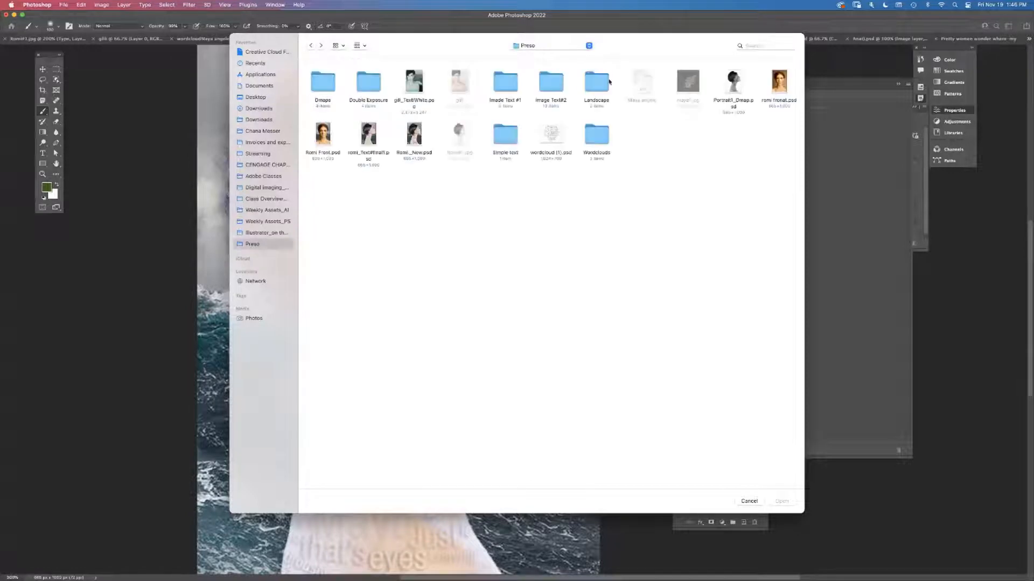
left_click(734, 89)
left_click(781, 502)
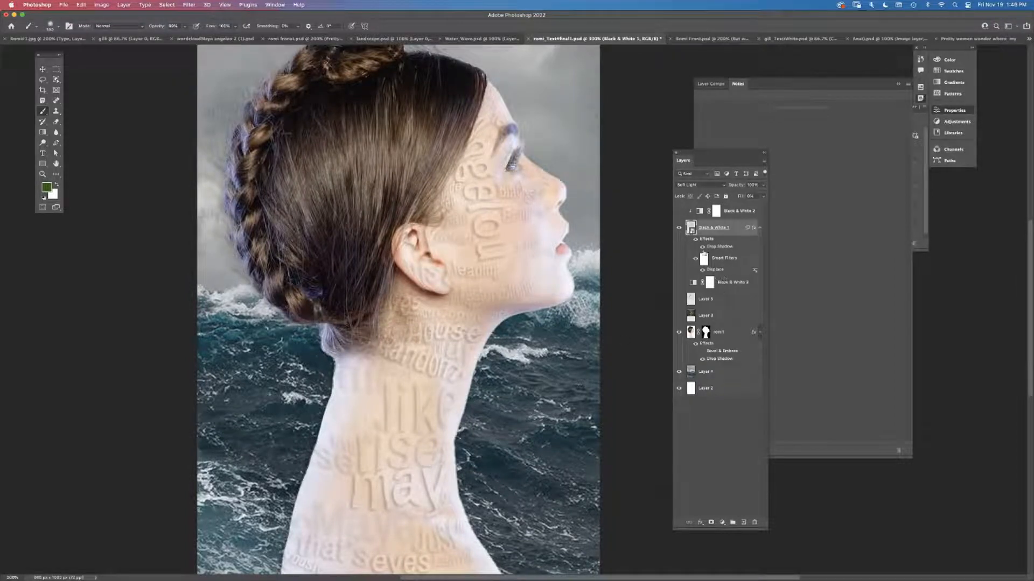
left_click(702, 246)
left_click(702, 247)
Re-run Displace with unchanged settings, using Romi Front.psd as the displacement map
double_click(713, 270)
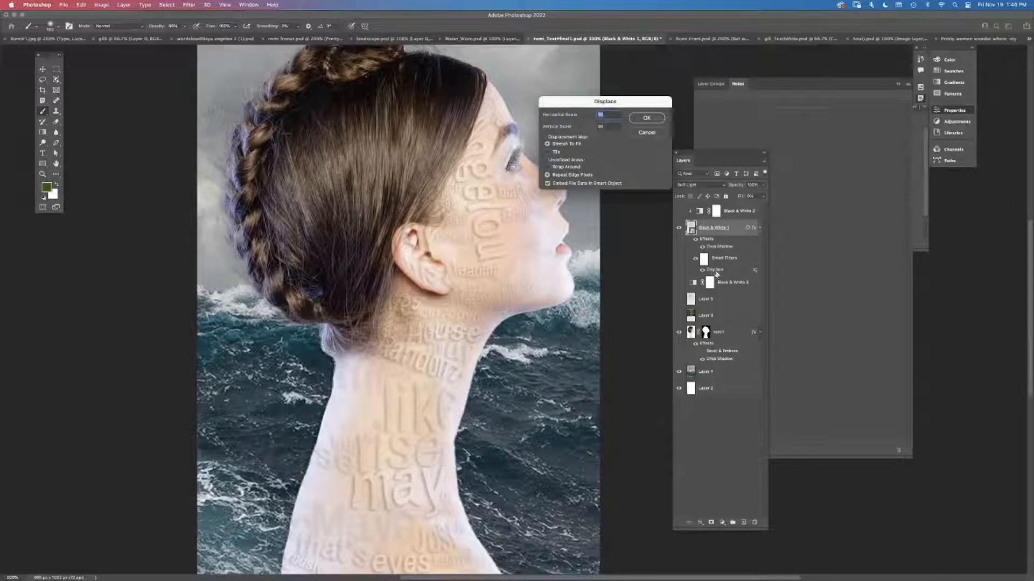
left_click(646, 119)
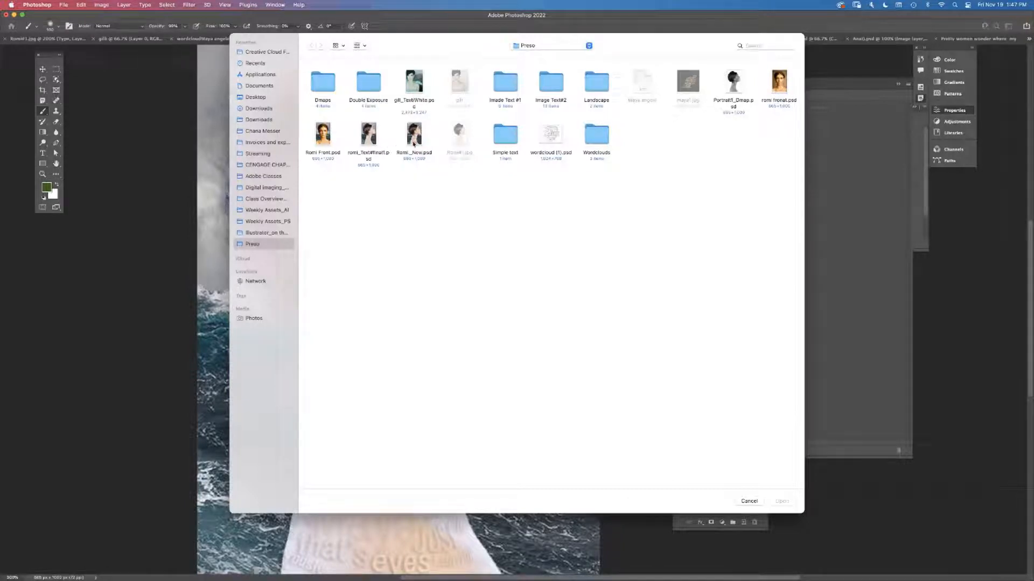
left_click(334, 150)
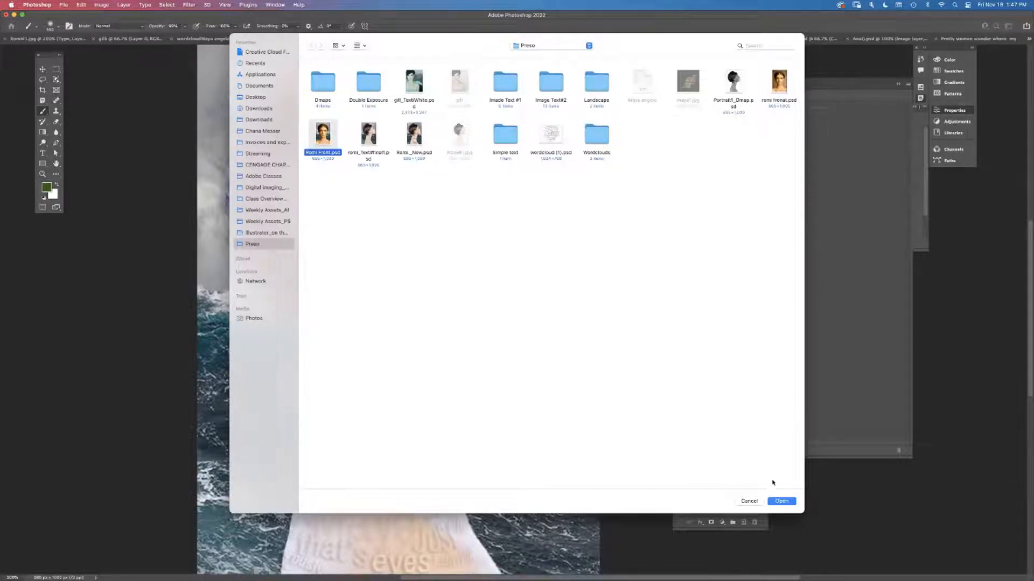
left_click(781, 501)
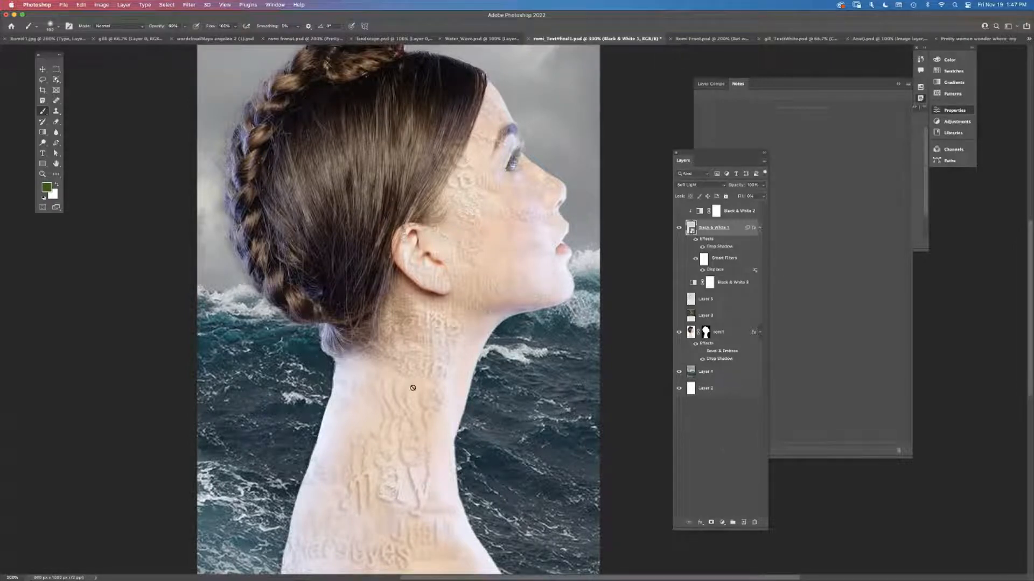
left_click(189, 5)
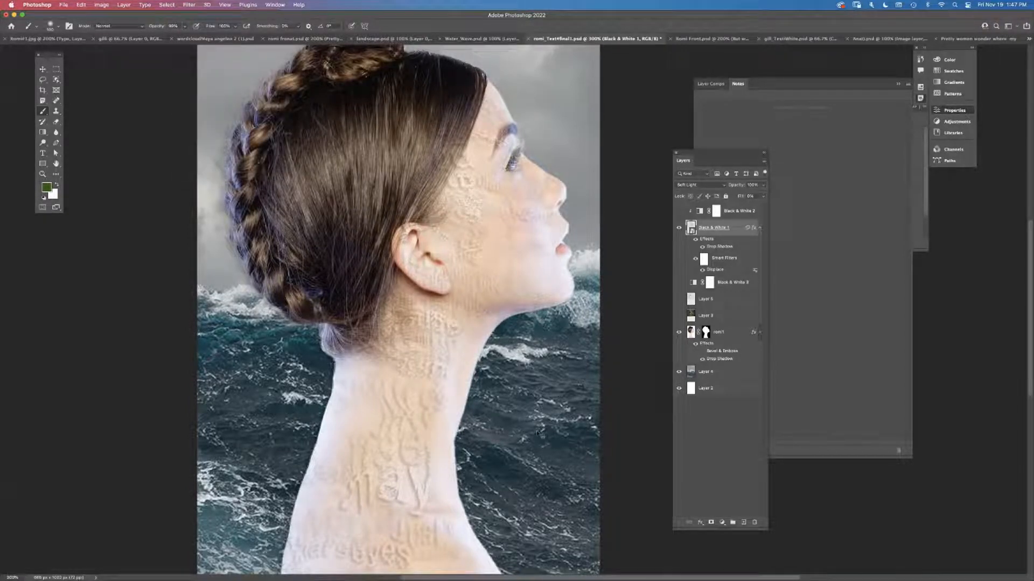
Enable 'Show all Filter Gallery groups and names' in the Plug-ins preferences
key("super+k")
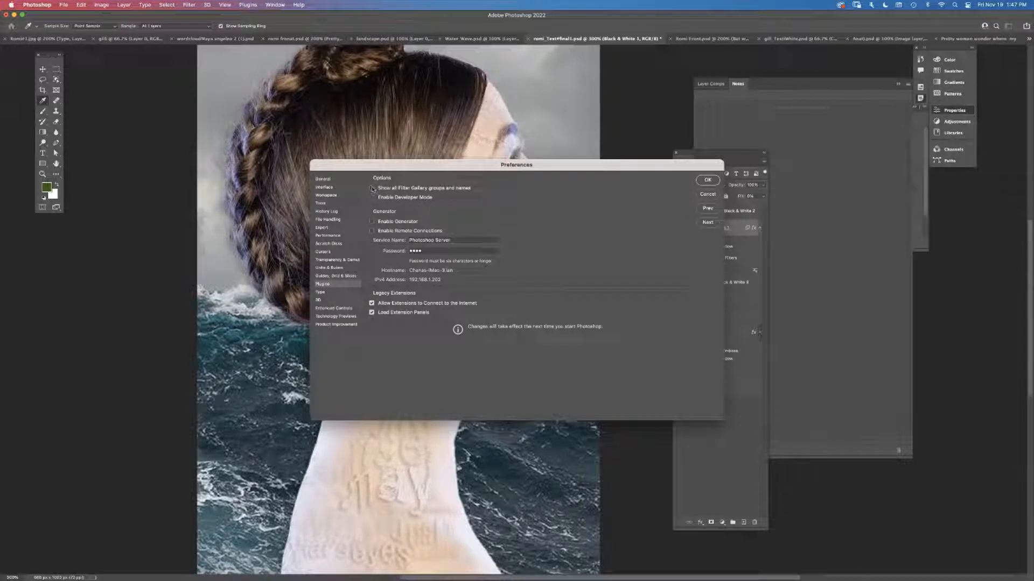
left_click(371, 188)
left_click(708, 181)
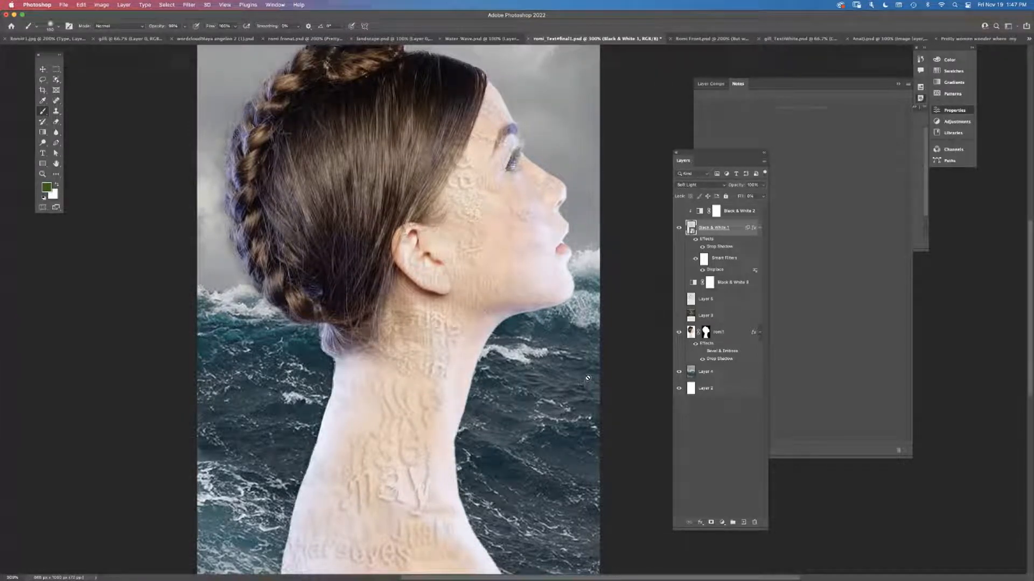
left_click(189, 4)
Browse the Filter menu's Artistic and Noise submenus, ending on the Texture submenu
mouse_move(198, 109)
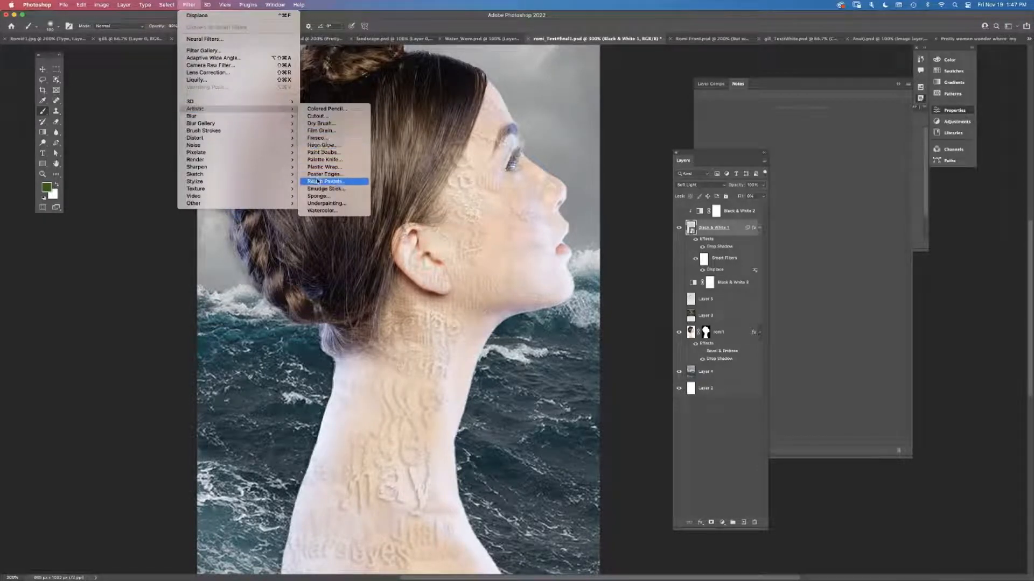
mouse_move(237, 132)
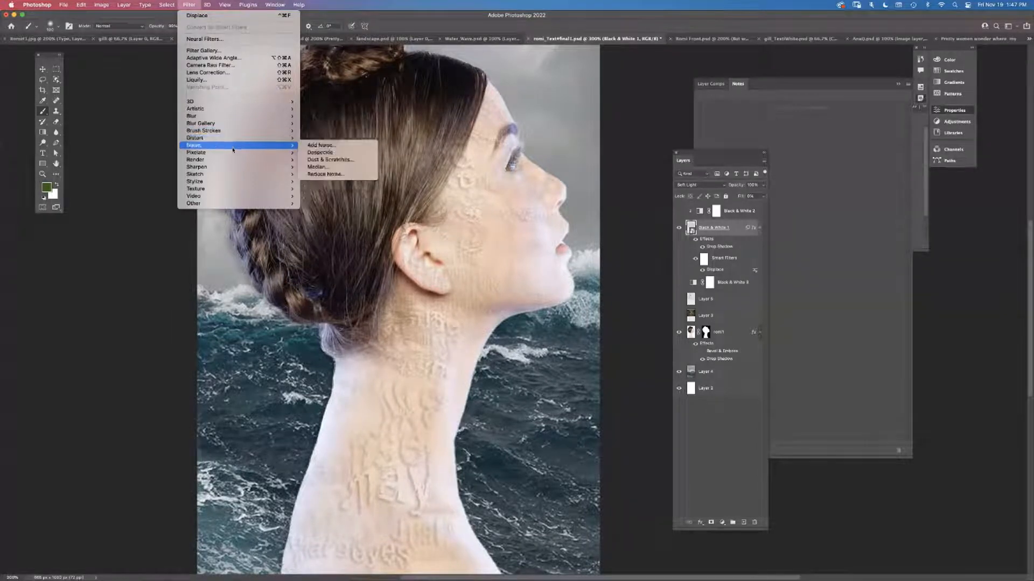
mouse_move(230, 154)
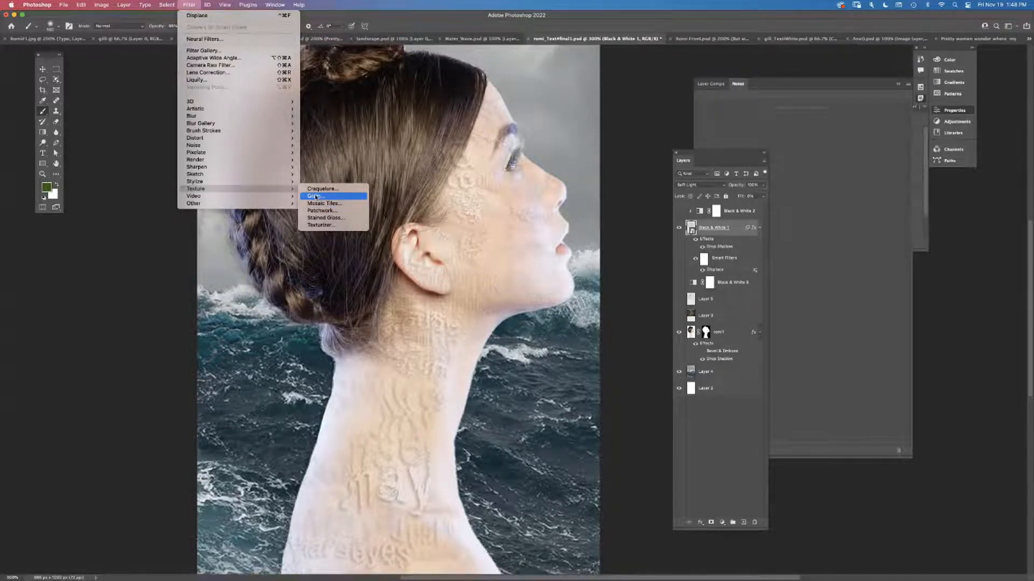
Apply Filter Gallery Texturizer with top lighting, loading Portrait1_Dmap.psd as the texture
left_click(325, 217)
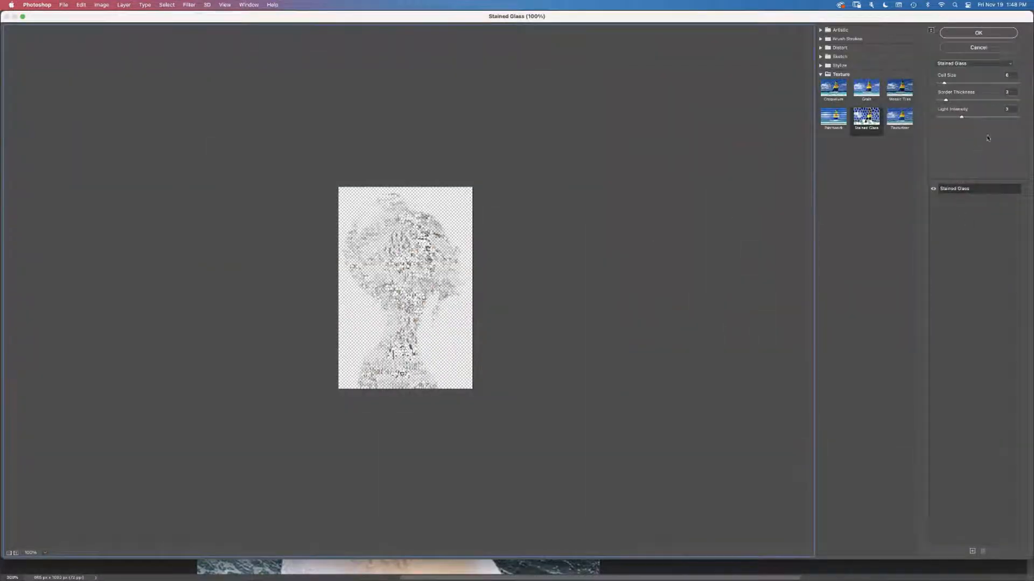
left_click(961, 63)
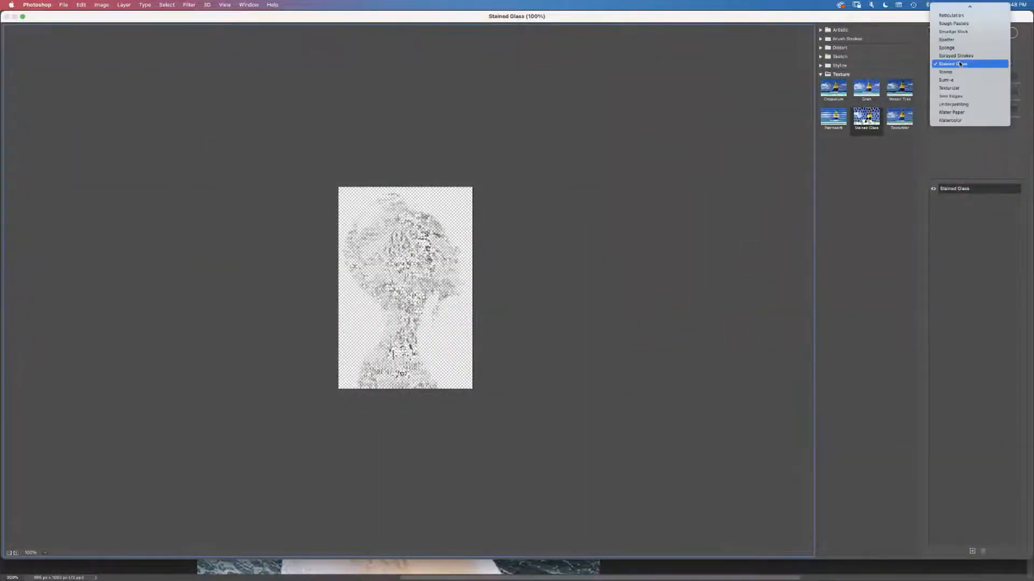
left_click(961, 64)
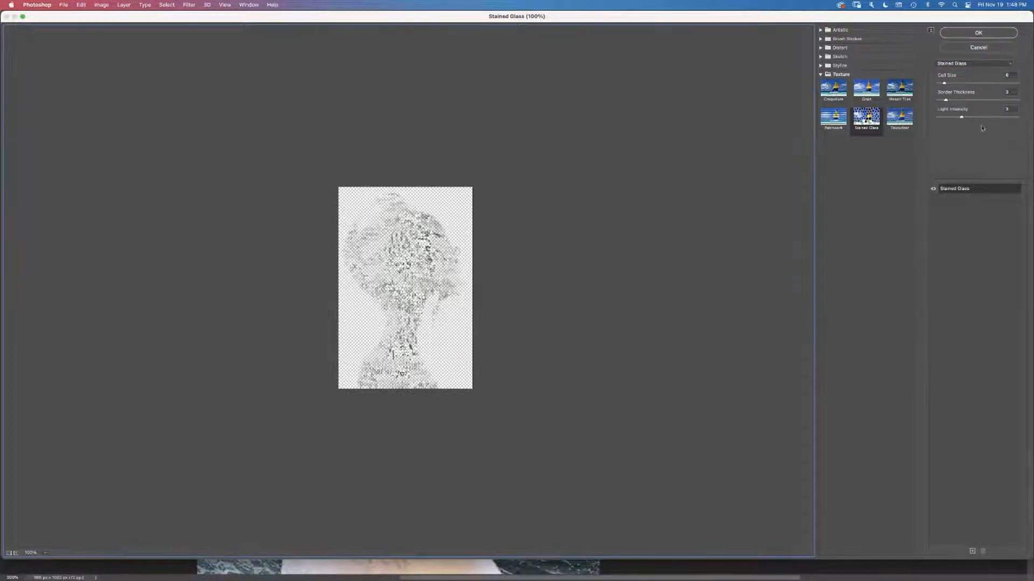
left_click(900, 128)
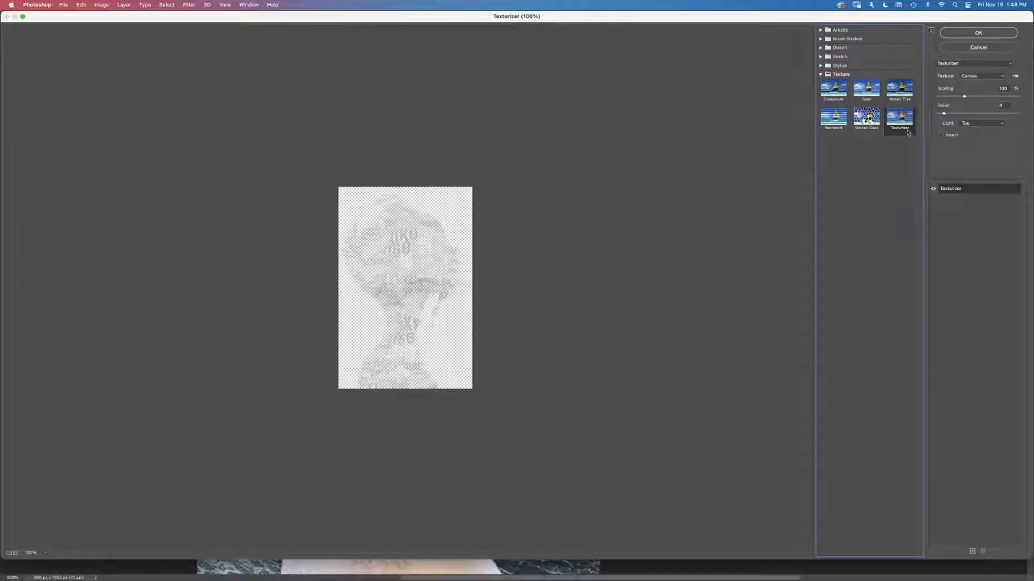
left_click(983, 123)
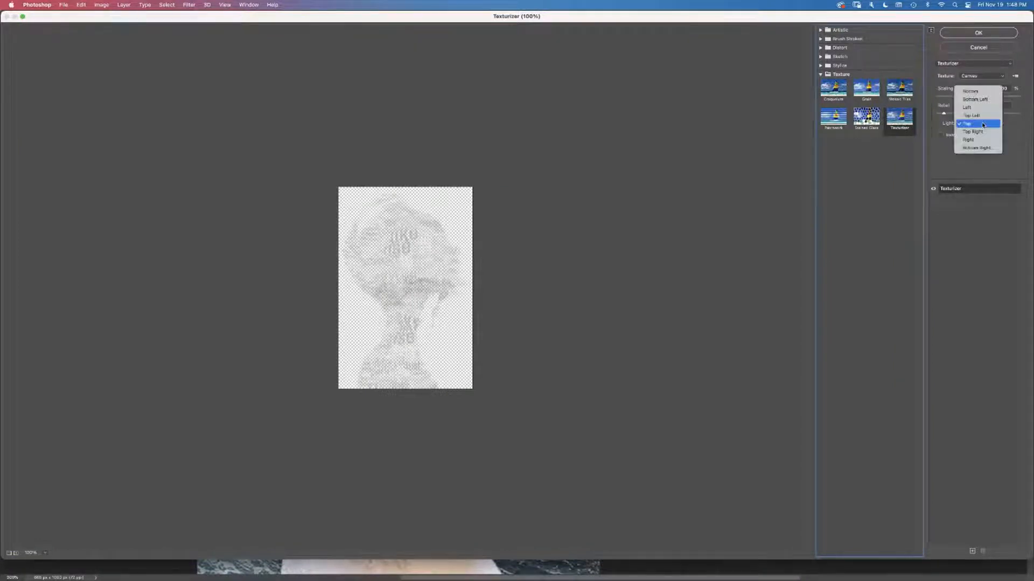
left_click(981, 125)
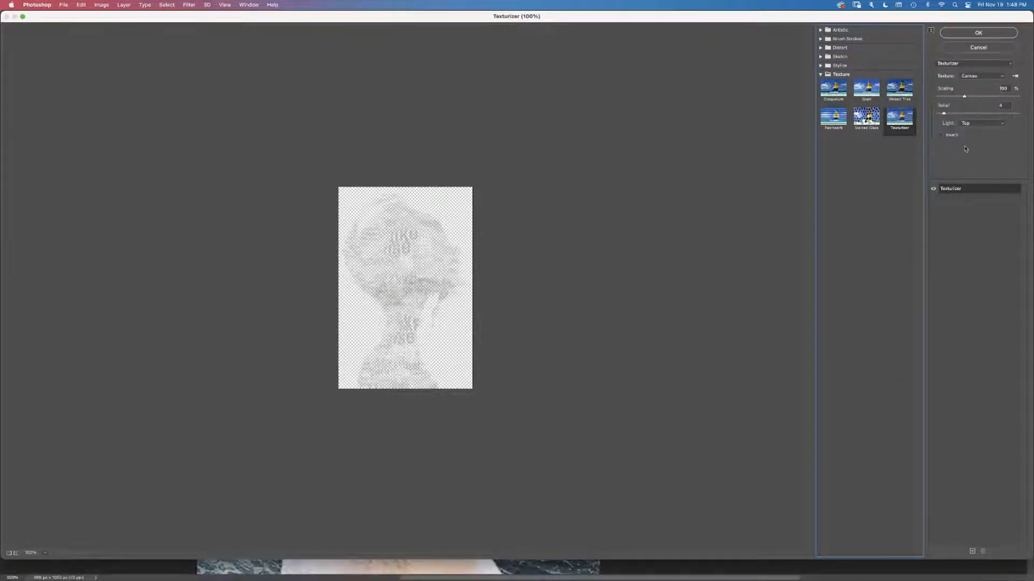
left_click(1017, 77)
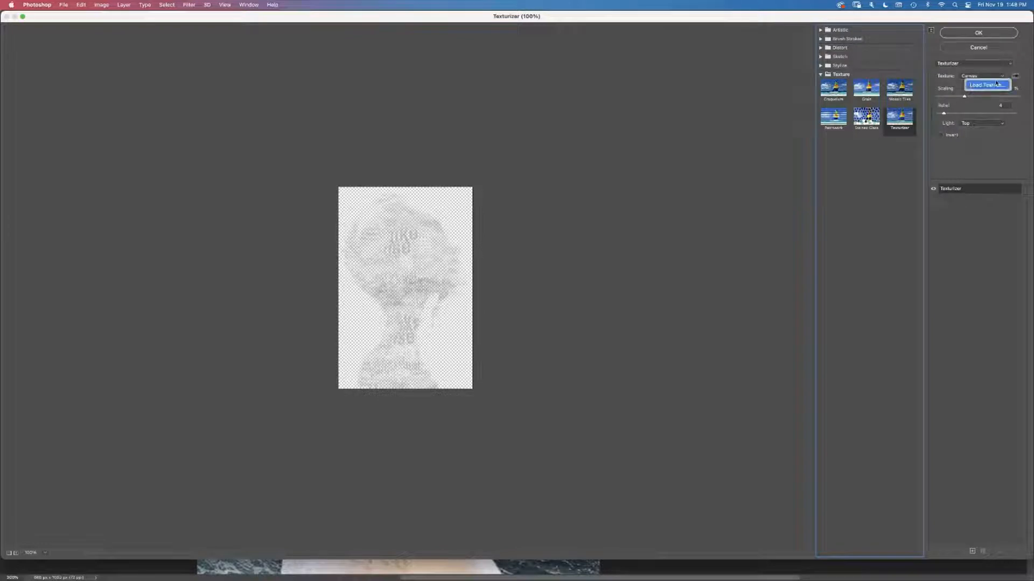
left_click(991, 87)
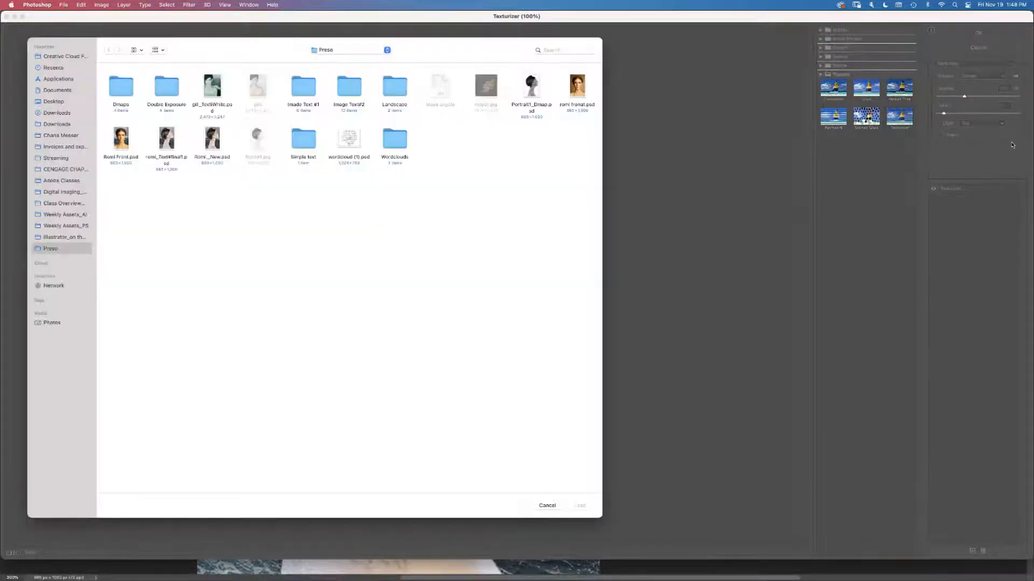
left_click(537, 98)
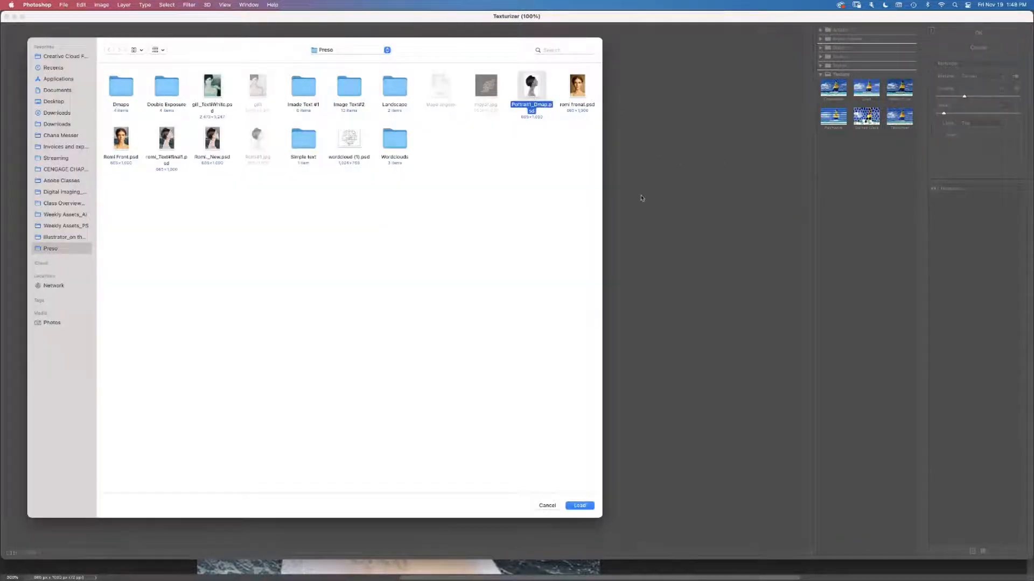
left_click(579, 506)
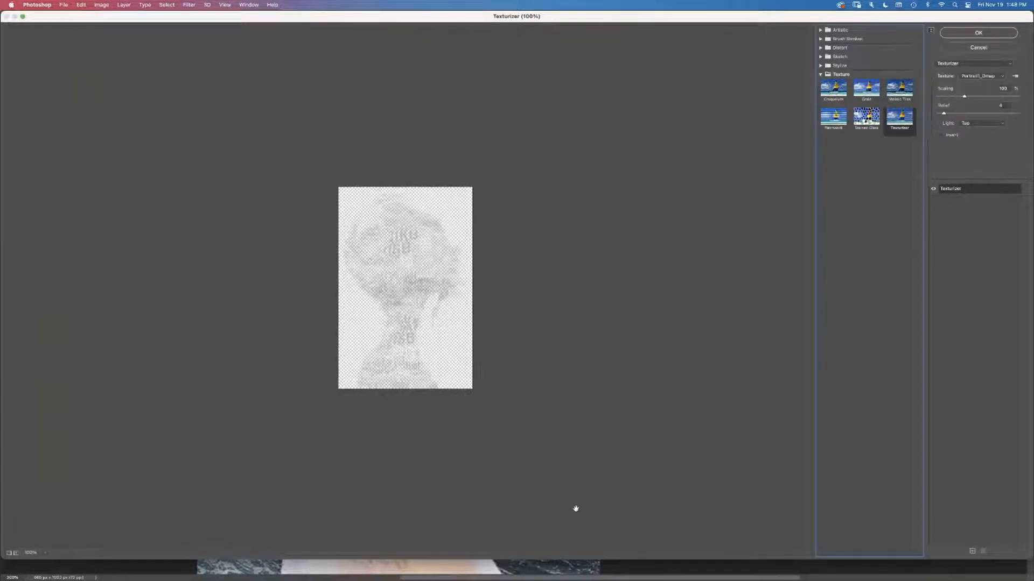
left_click(954, 36)
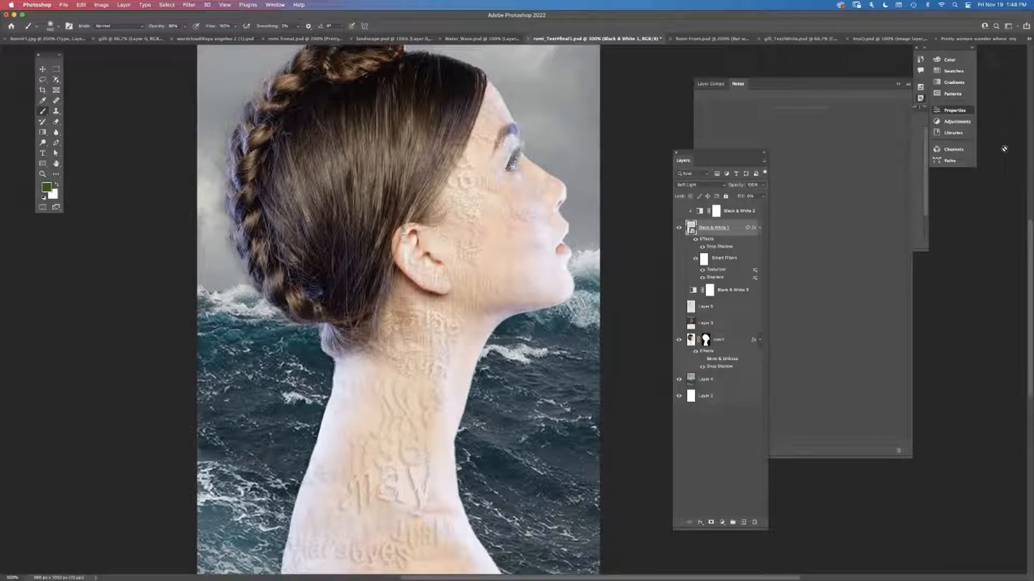
Convert Layer 4, the stormy ocean background, into a smart object via the Layers panel menu
left_click(704, 259)
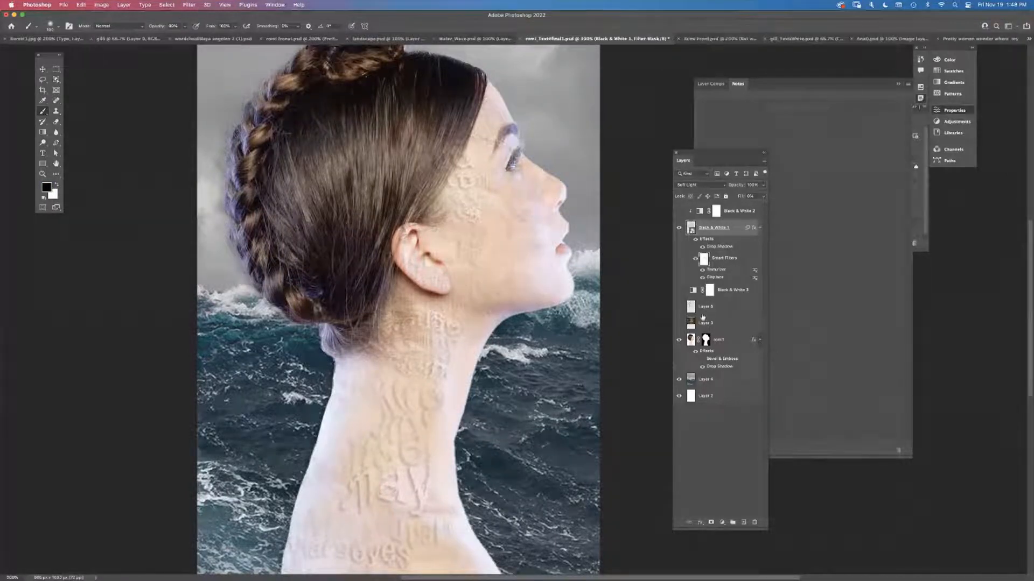
left_click(690, 380)
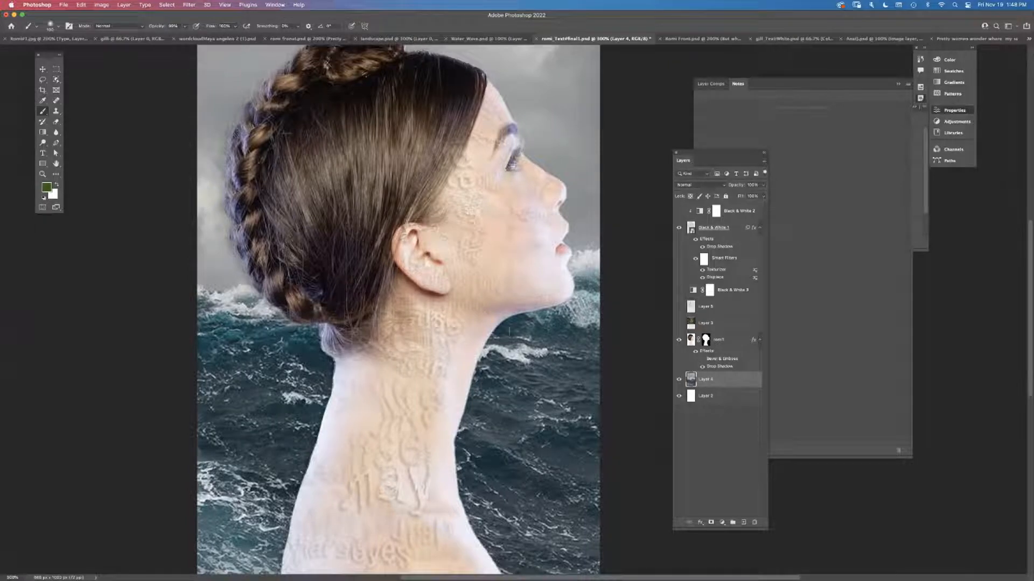
left_click(764, 161)
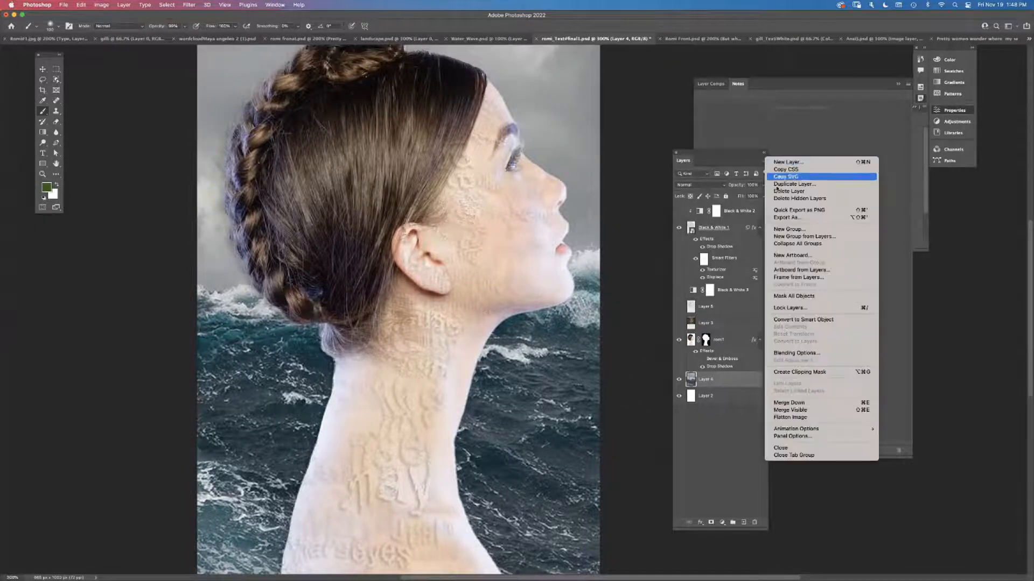
left_click(799, 321)
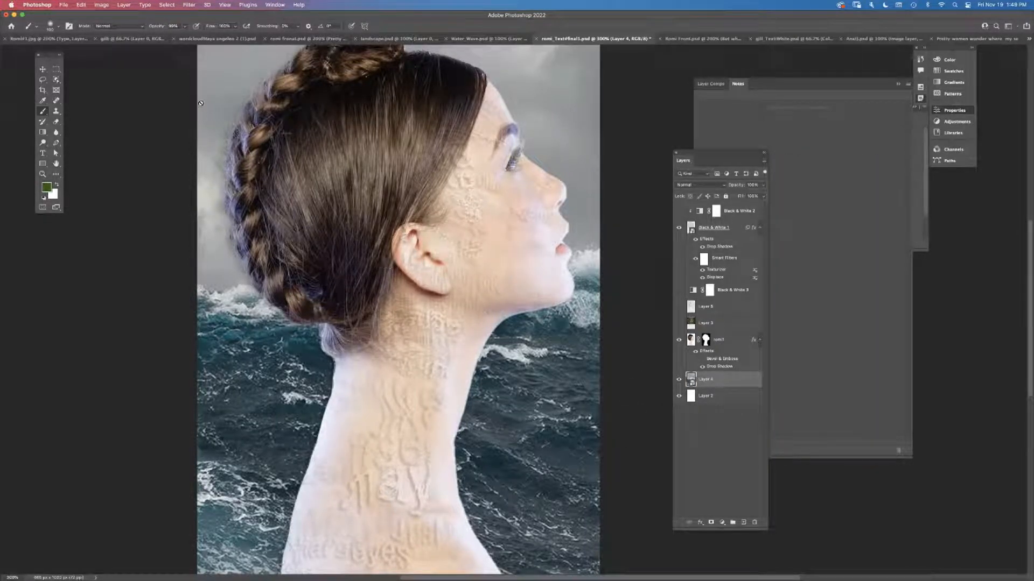
left_click(191, 4)
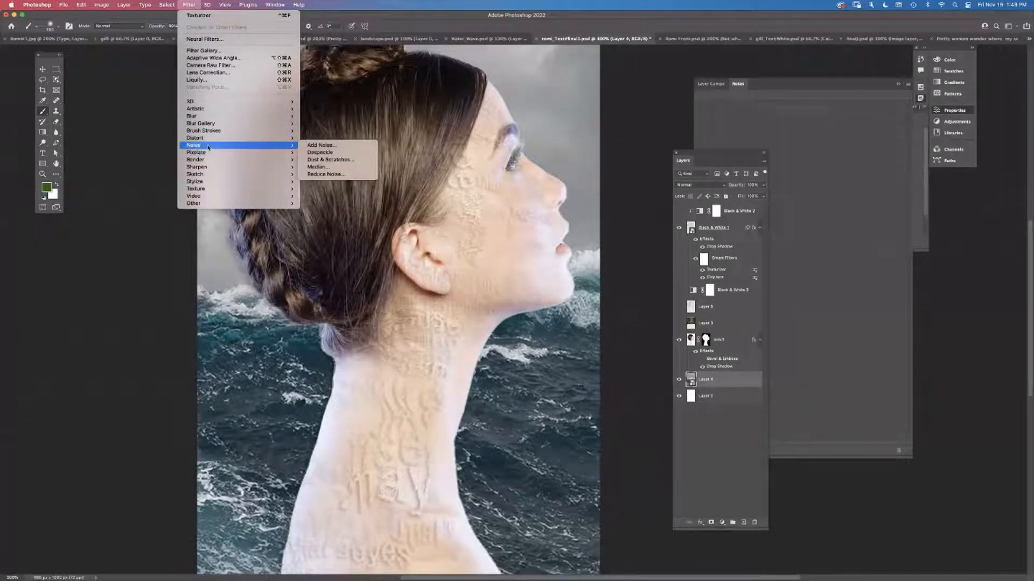
mouse_move(205, 141)
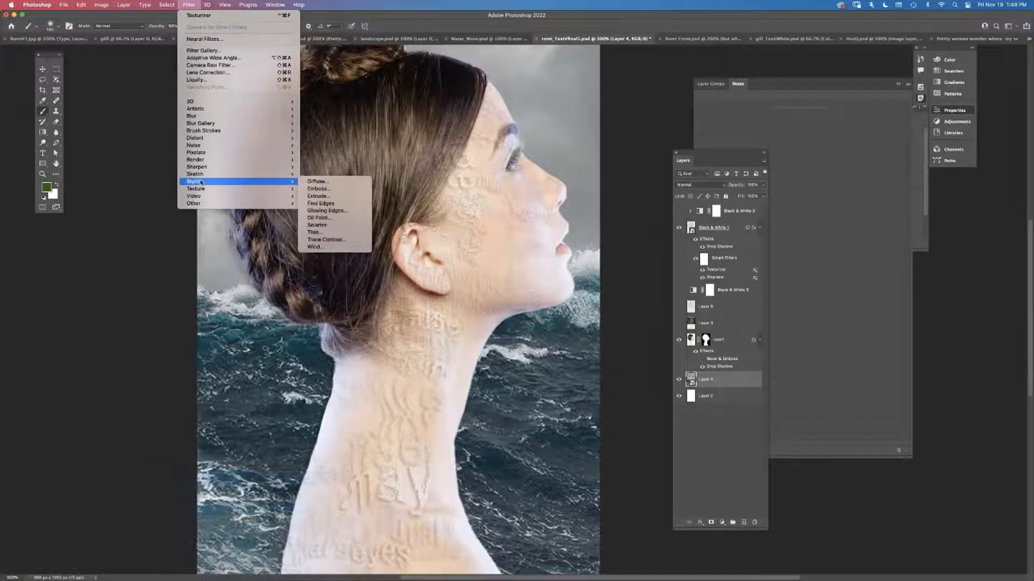
Apply Oil Paint to Layer 4 with Shine 1.2 and reduced Stylization
left_click(317, 218)
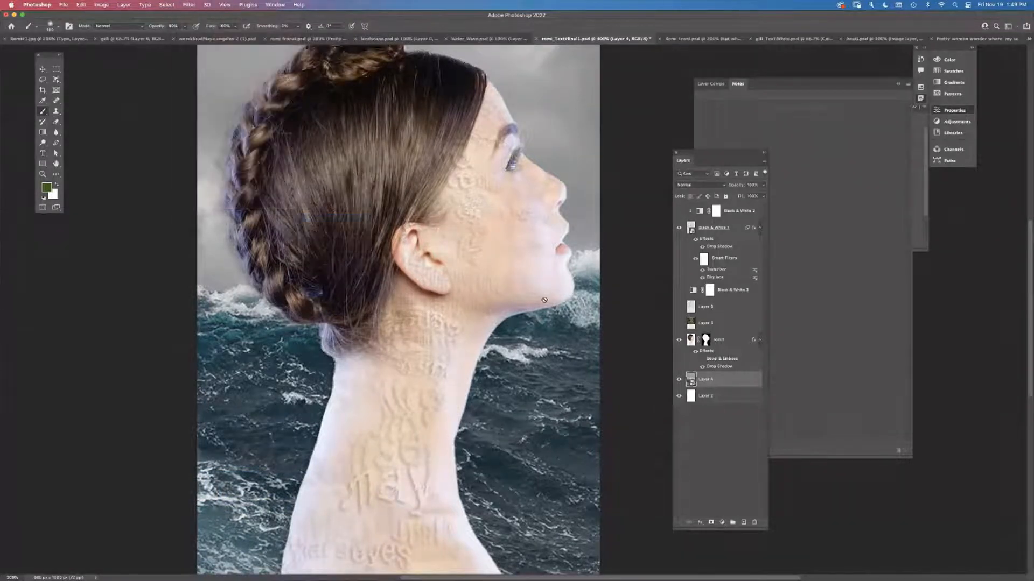
left_click_drag(507, 112, 630, 83)
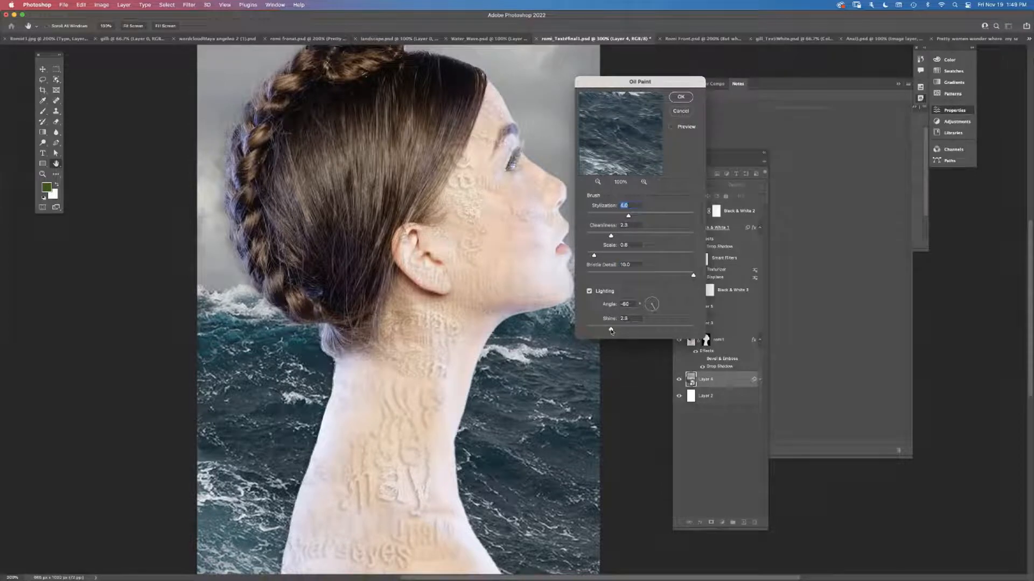
left_click_drag(600, 329, 598, 329)
left_click(671, 125)
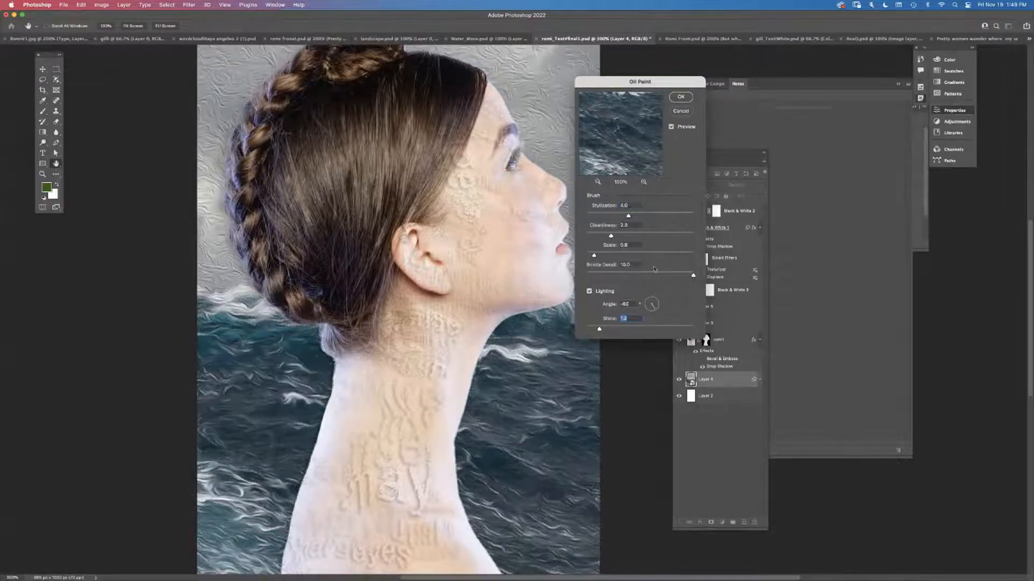
left_click_drag(628, 216, 623, 217)
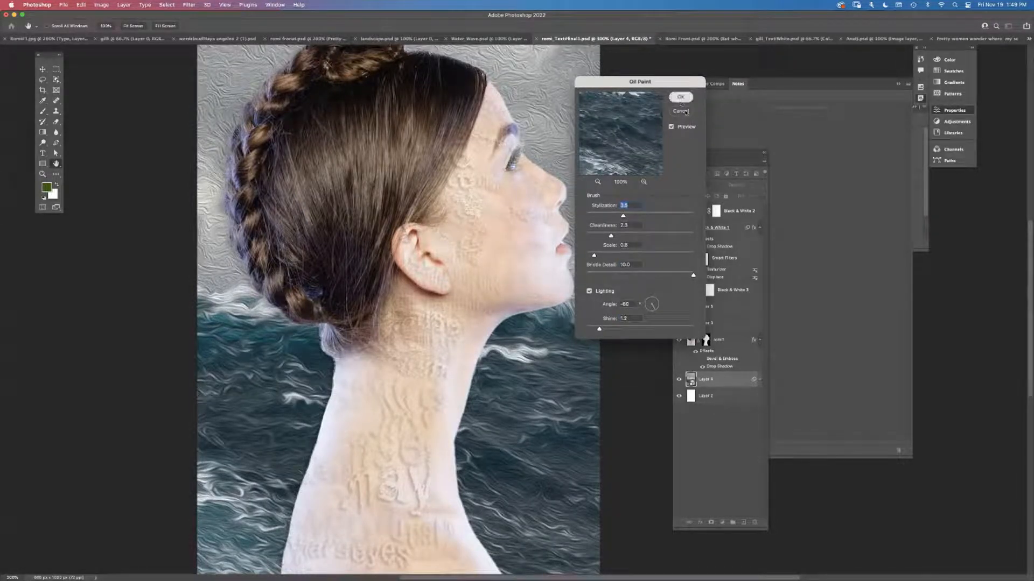
left_click(680, 97)
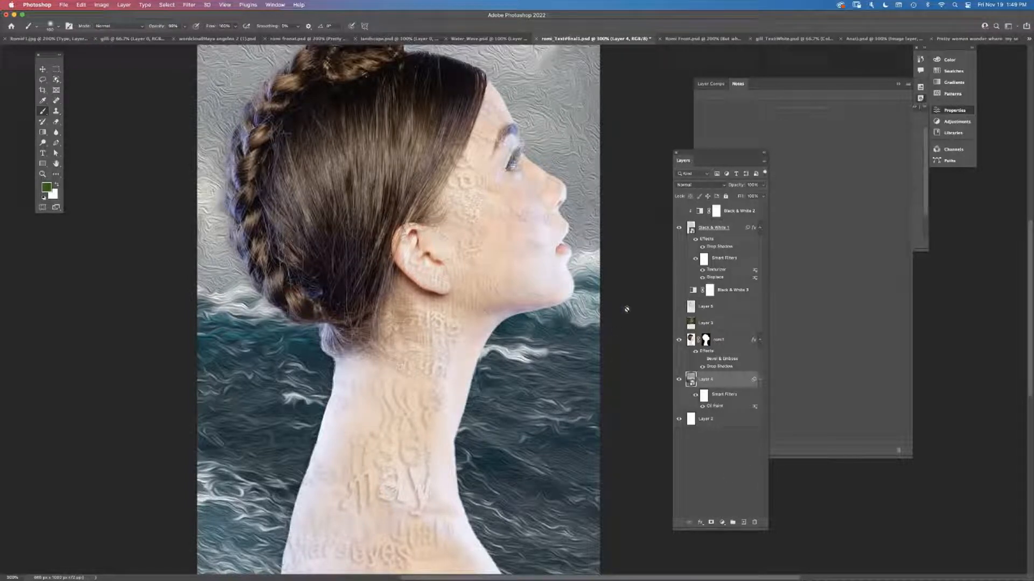
Close the Romi Front.psd document without saving
left_click(681, 38)
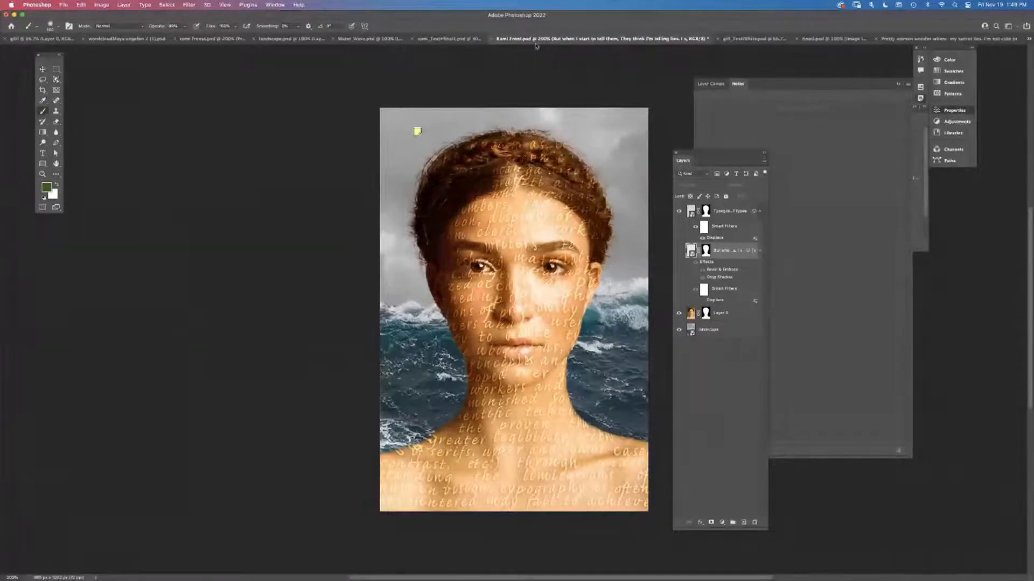
left_click(492, 39)
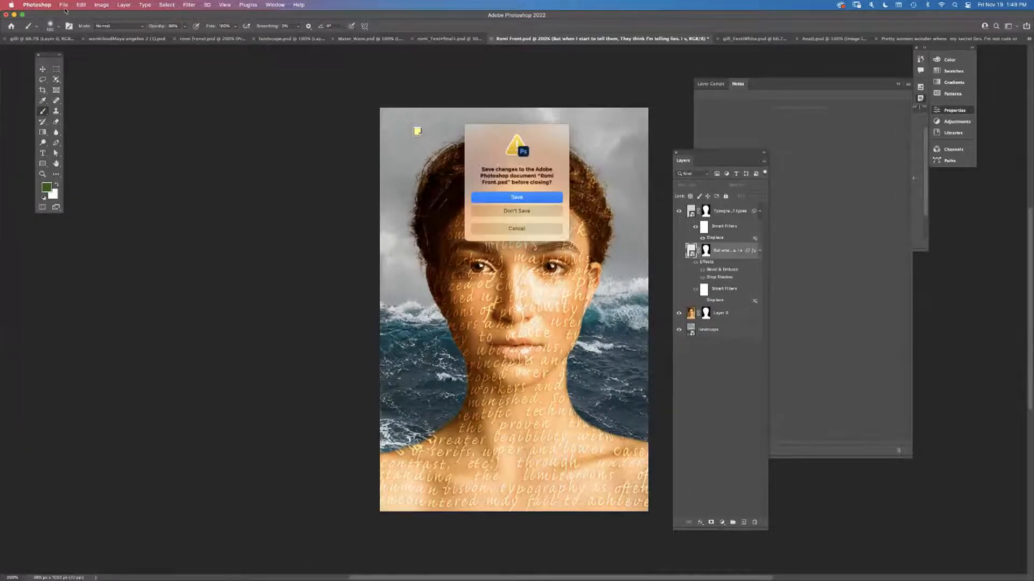
left_click(515, 212)
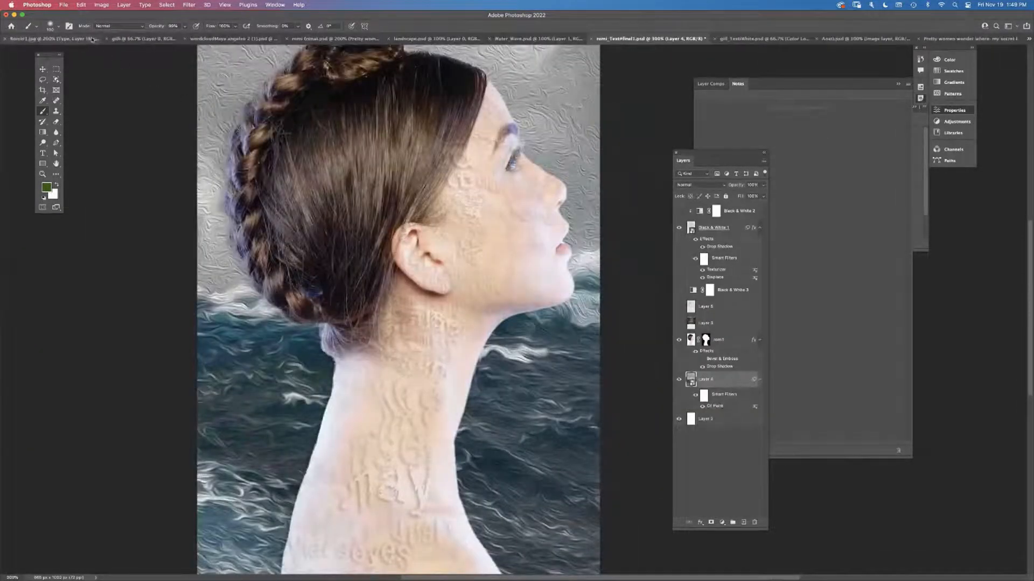
Open gil_Text.psd from the Image Text#2 folder and toggle its text layer mask
left_click(64, 5)
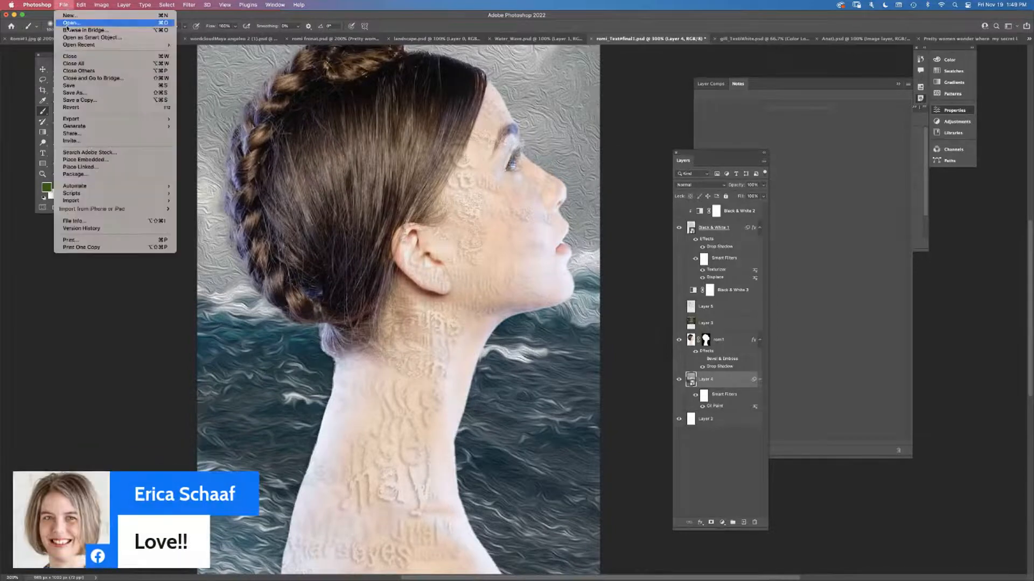
left_click(69, 23)
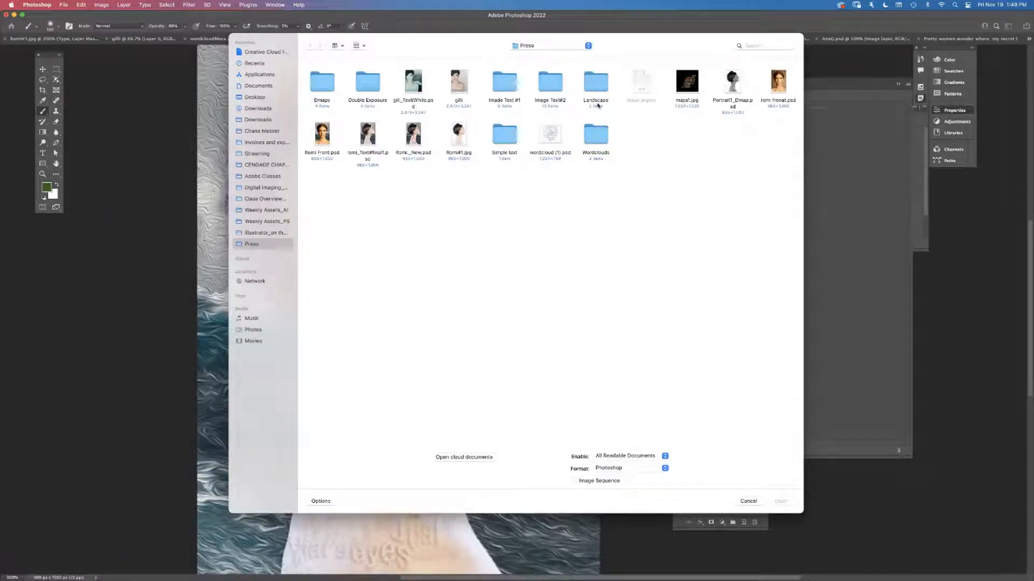
double_click(554, 85)
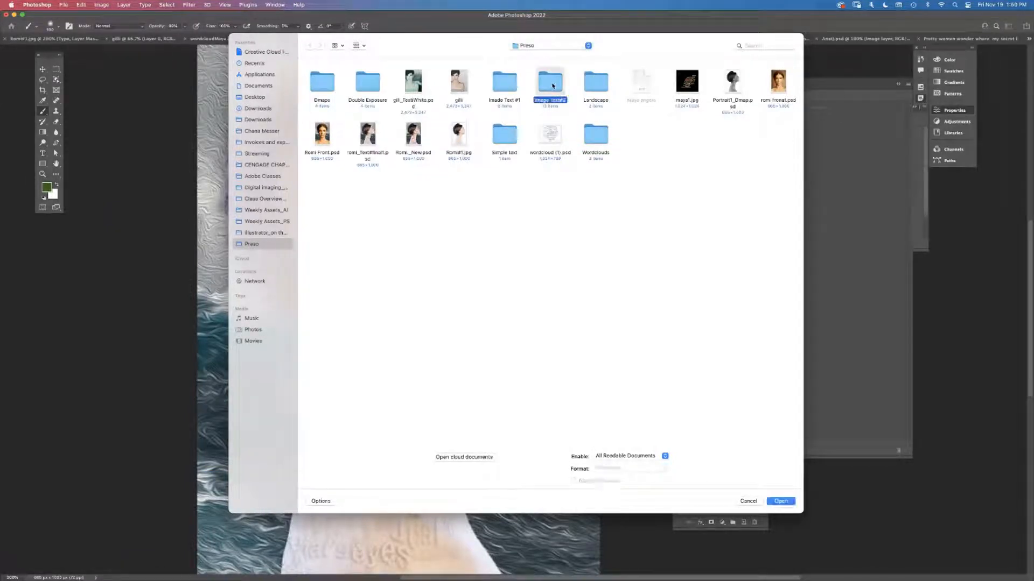
left_click(550, 88)
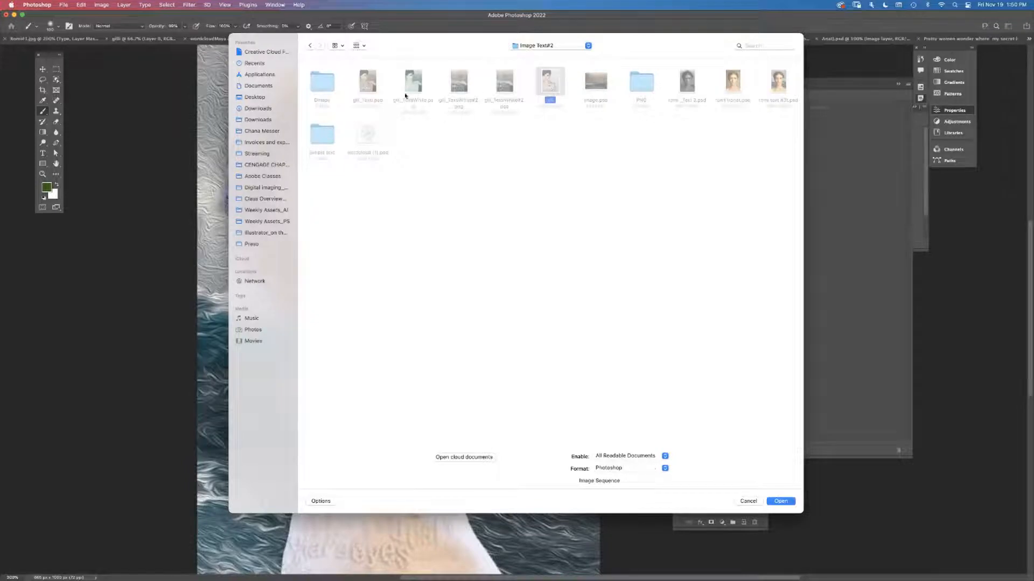
left_click(367, 86)
key("Escape")
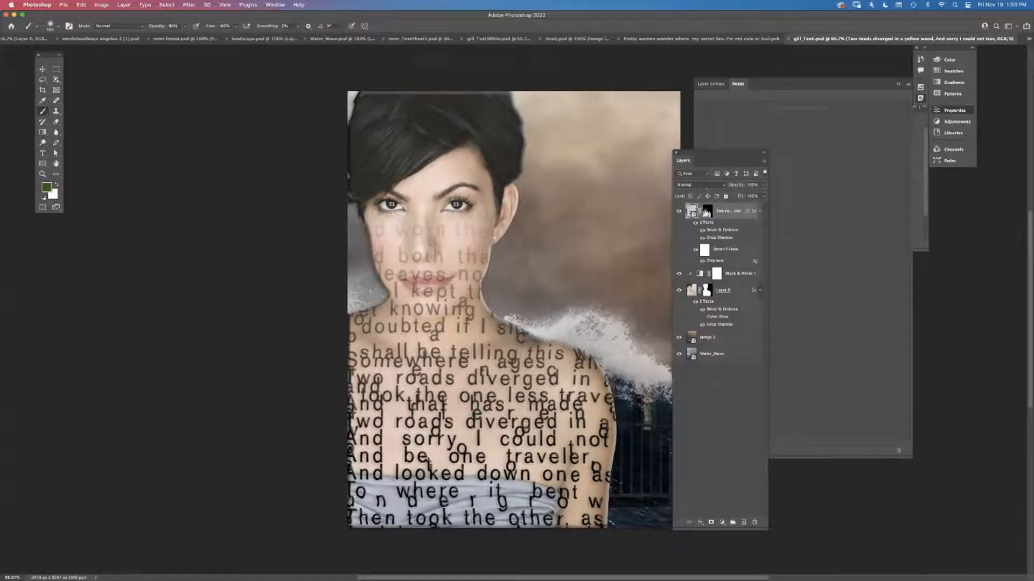
left_click(707, 212, "shift")
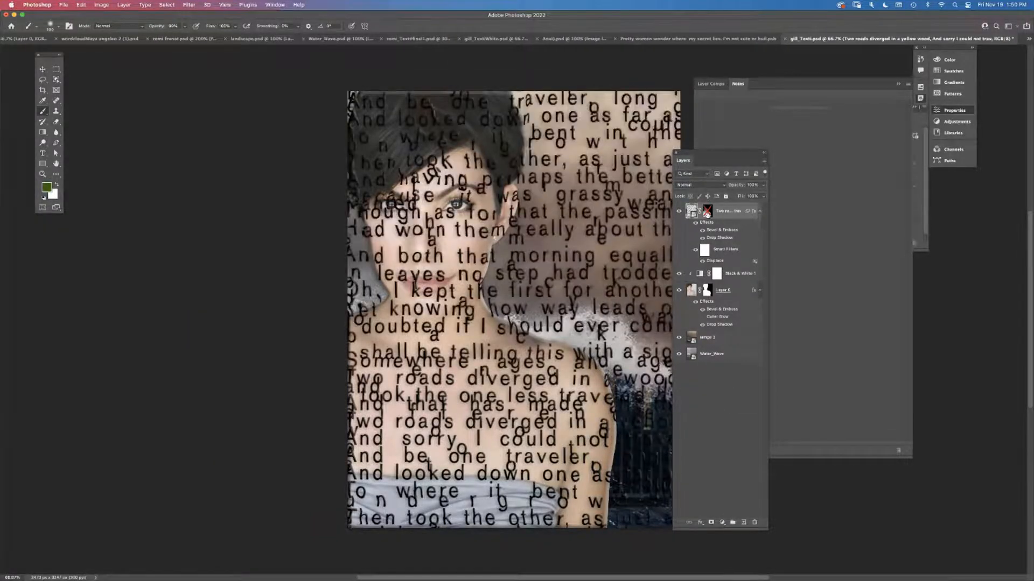
left_click(708, 212, "shift")
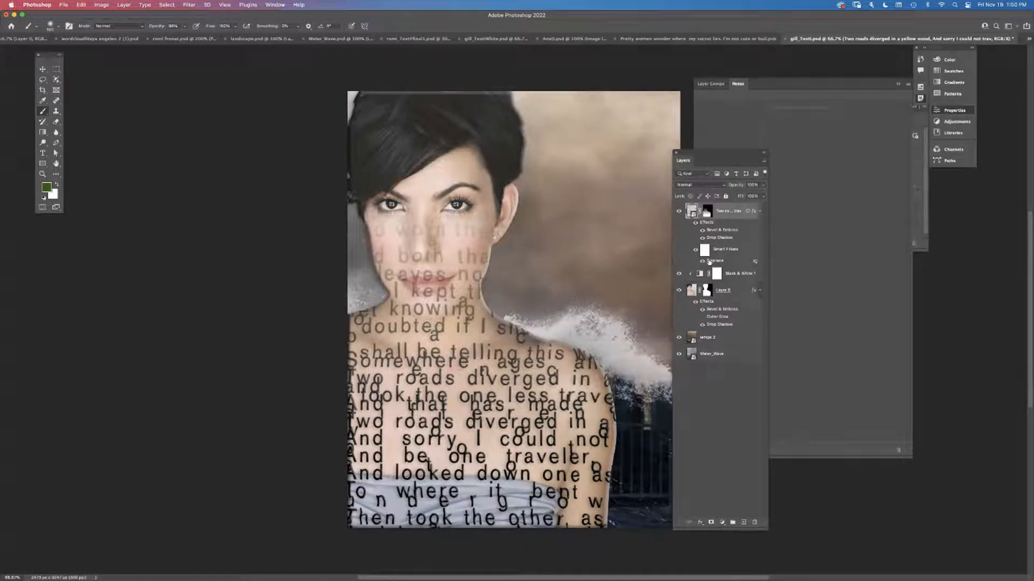
Check the Displace effect and brown-sky image 2 layer, then hide the woman's portrait layer
left_click(703, 261)
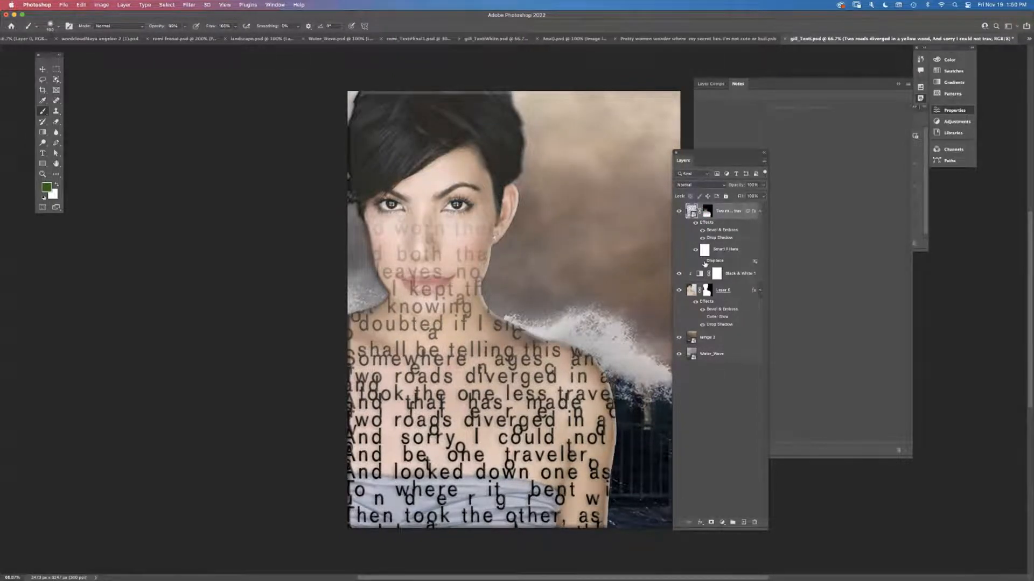
left_click(703, 261)
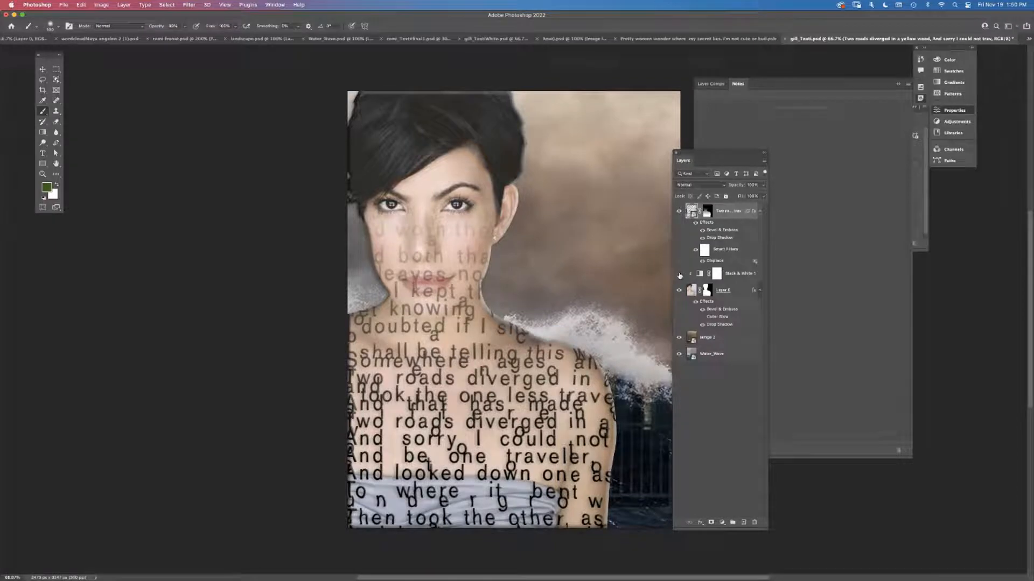
left_click(680, 337)
left_click(679, 337)
left_click(692, 339)
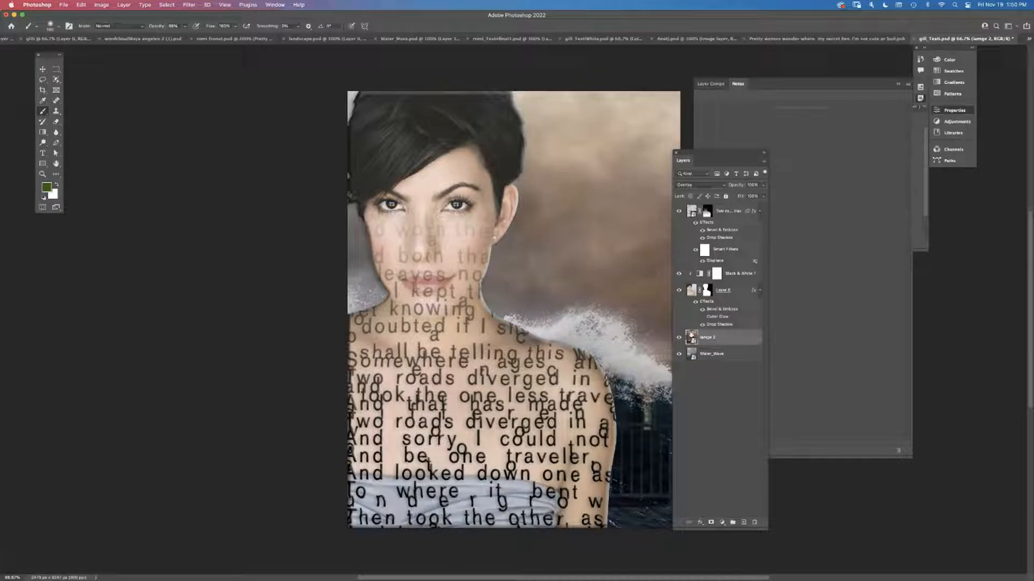
left_click(678, 291)
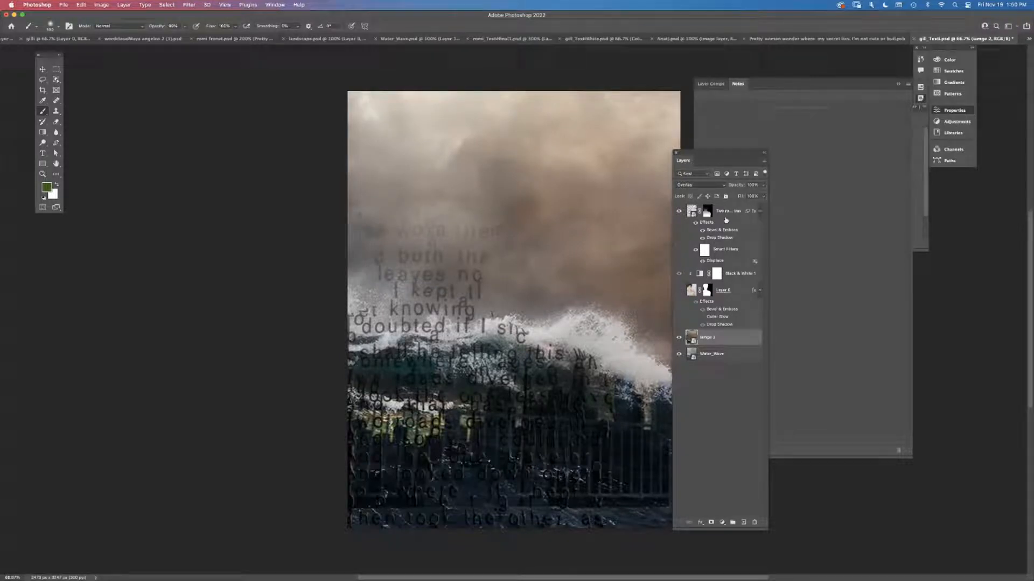
left_click(64, 5)
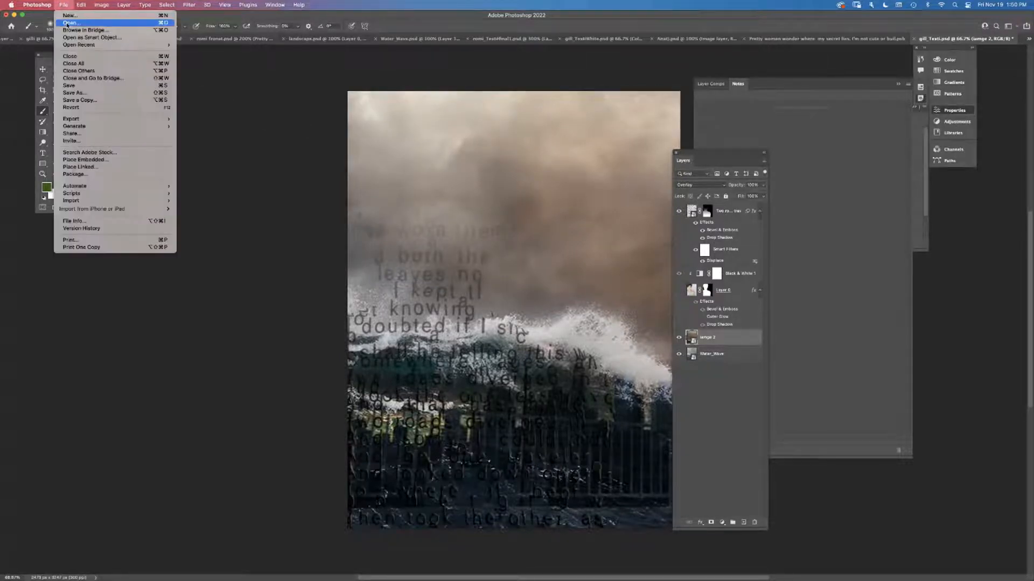
Open the document romi _Text 3.psd
left_click(65, 23)
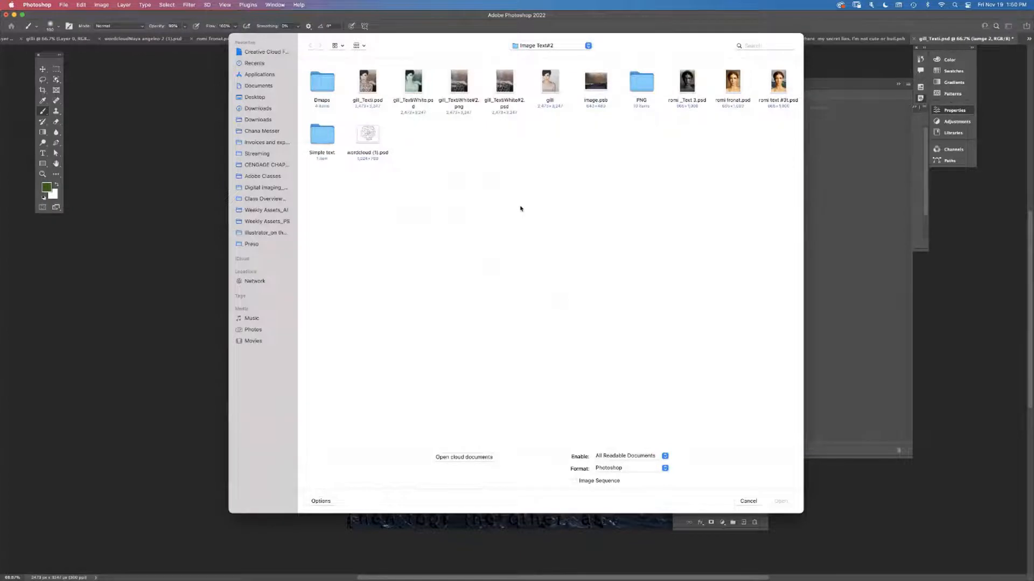
left_click(689, 83)
left_click(777, 502)
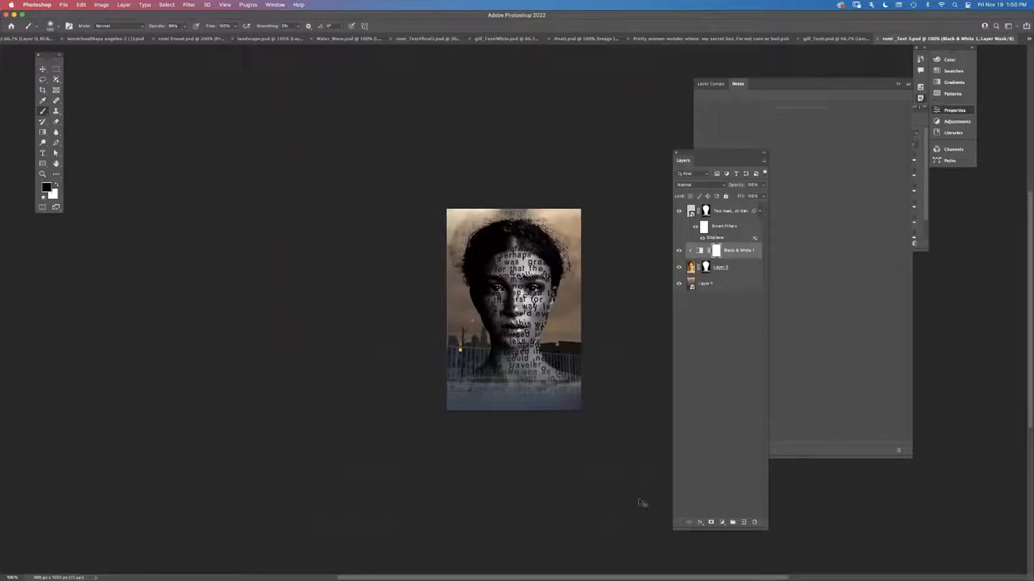
Frame the face, check the city background, and open the poem text smart object's contents
key("super+equal")
key("super+equal")
left_click_drag(431, 483, 328, 435)
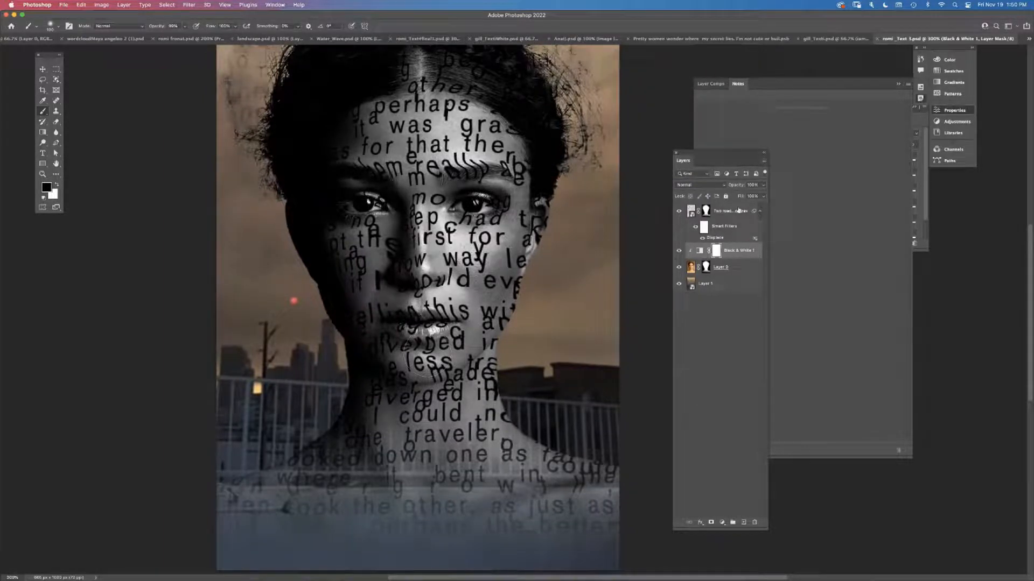
left_click(680, 285)
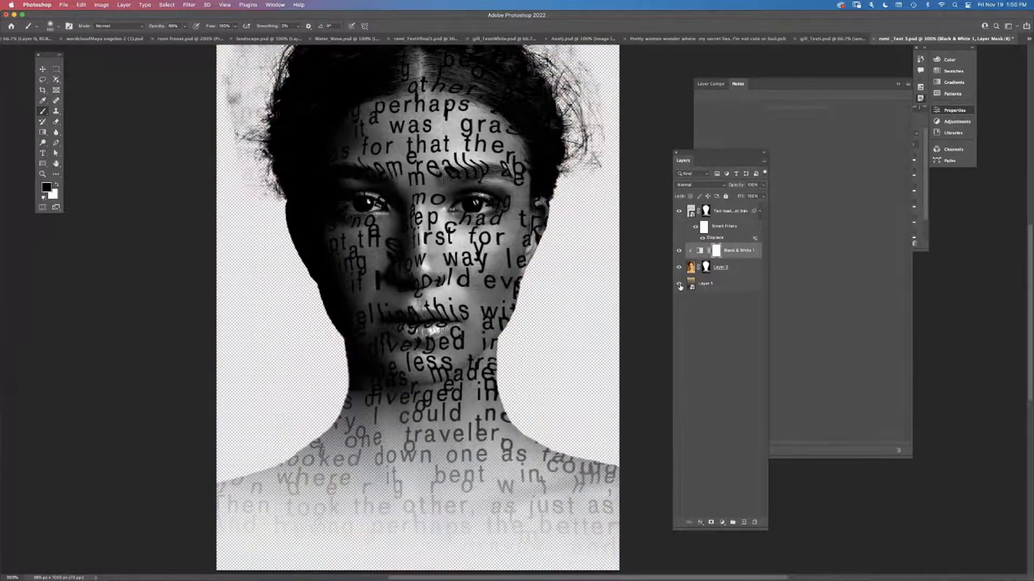
left_click(679, 285)
left_click(693, 213)
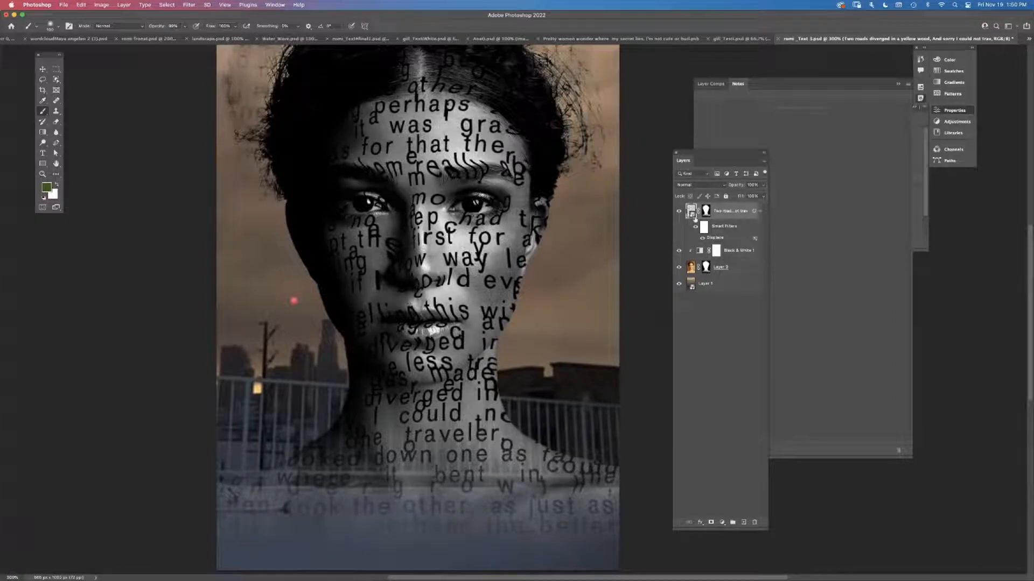
double_click(692, 213)
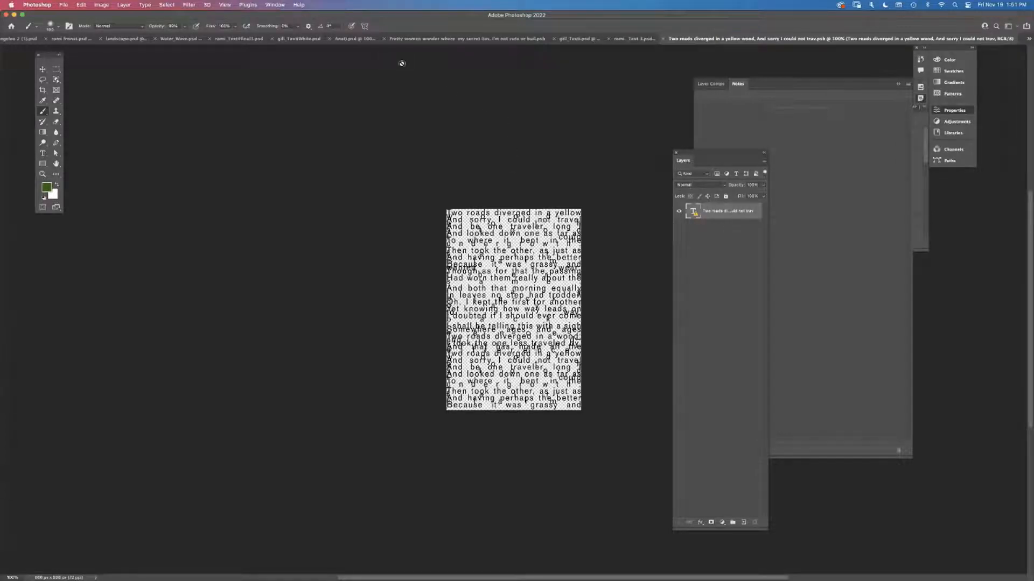
Switch to gill_TextWhite and check the teal Color Lookup 1 tint by toggling it
left_click(410, 40)
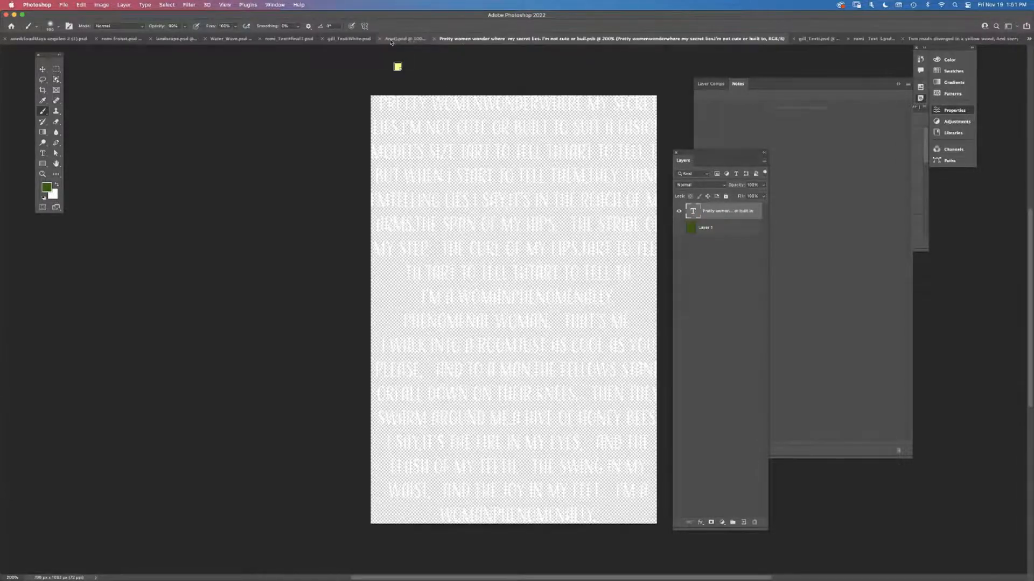
left_click(341, 41)
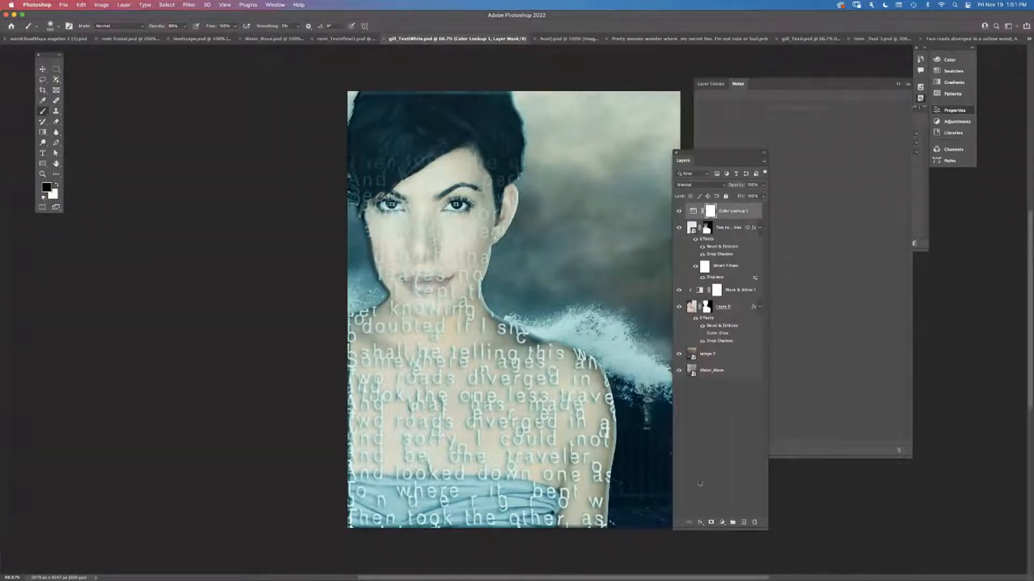
left_click(679, 211)
left_click(679, 211)
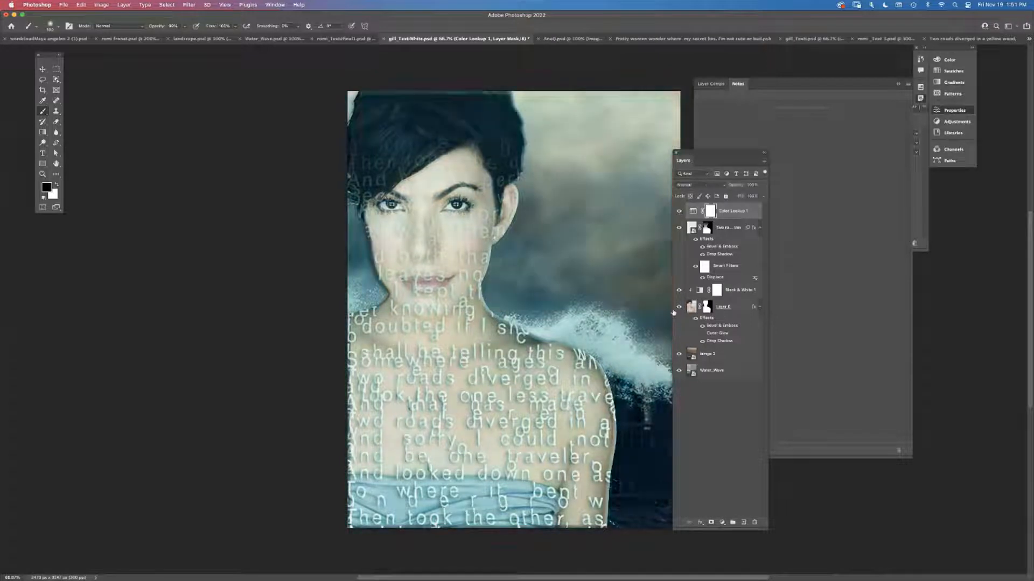
Hide the woman's photo Layer 0 and lower the Image 2 layer's opacity
left_click(679, 307)
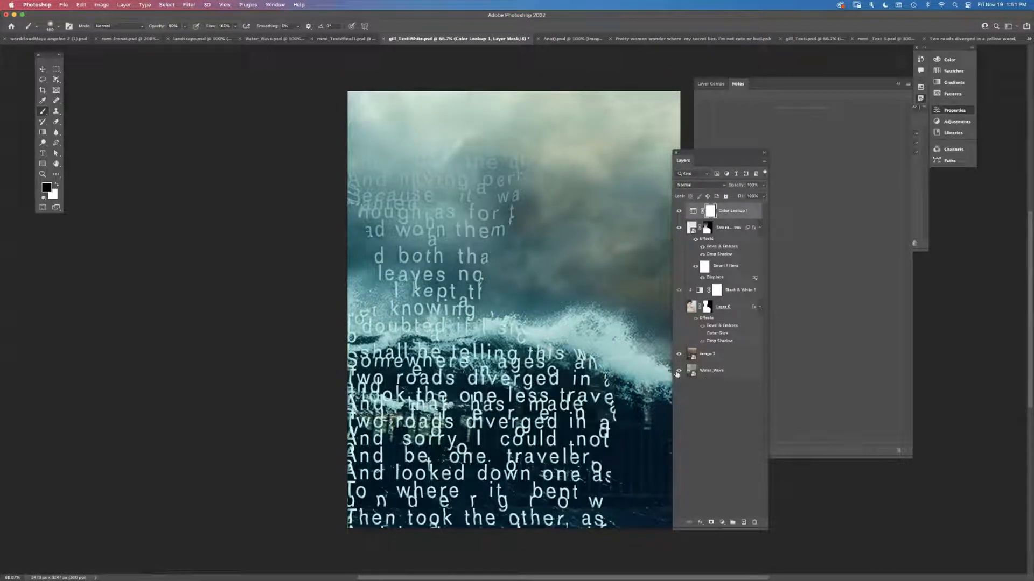
left_click(701, 354)
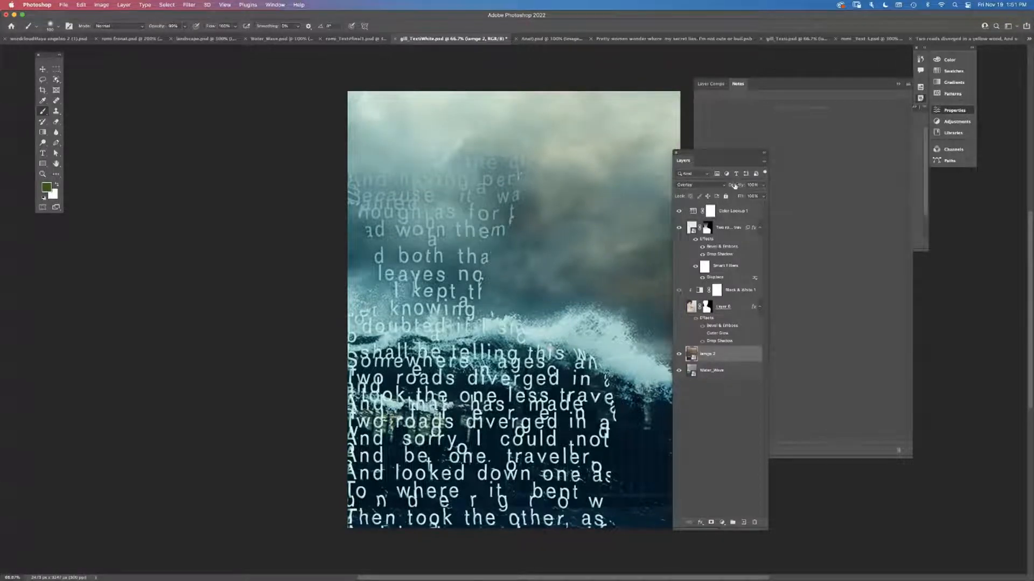
left_click_drag(715, 185, 929, 264)
left_click(64, 4)
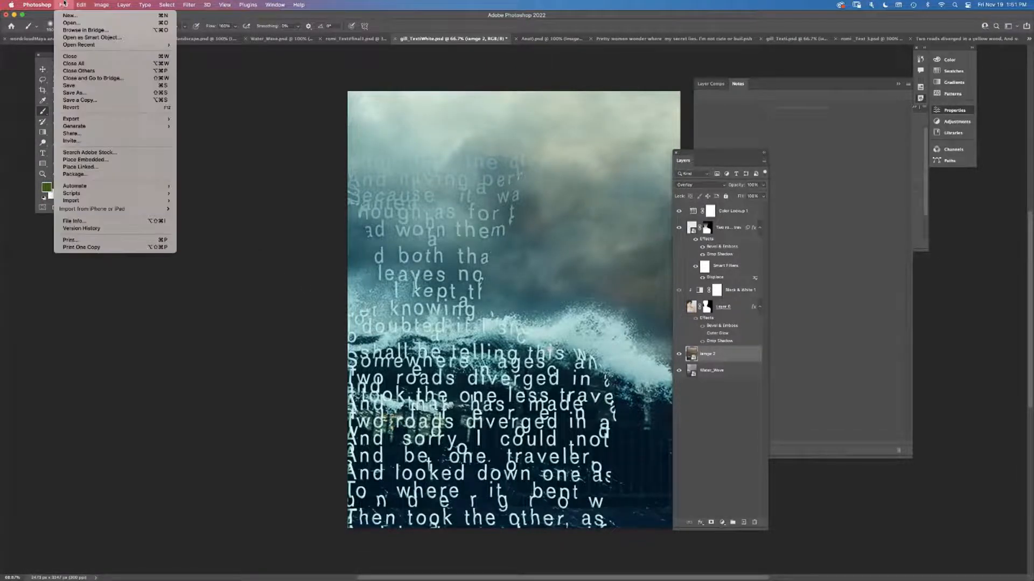
Close All, discarding changes to two documents while keeping the Anat document open
left_click(72, 63)
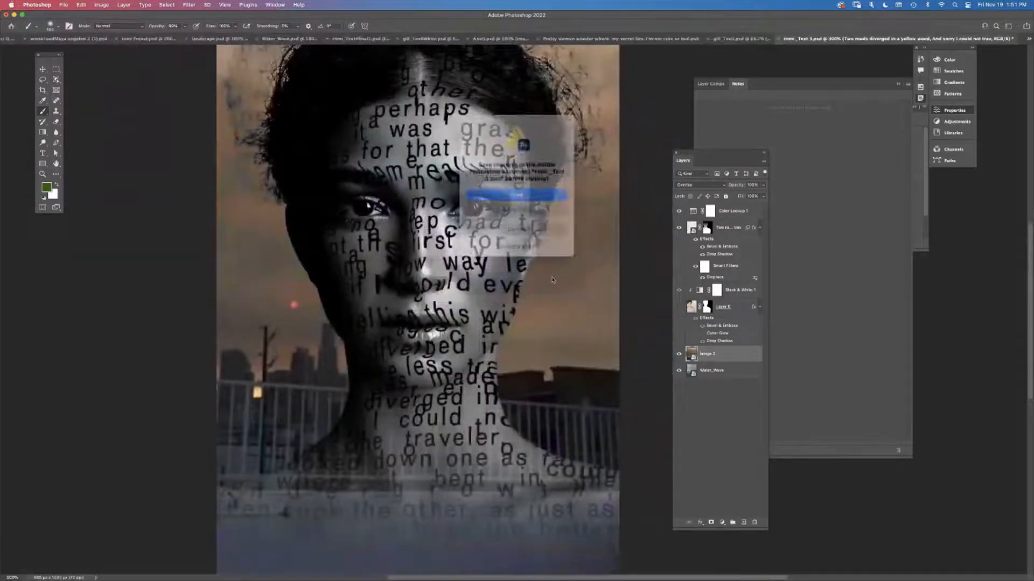
left_click(517, 208)
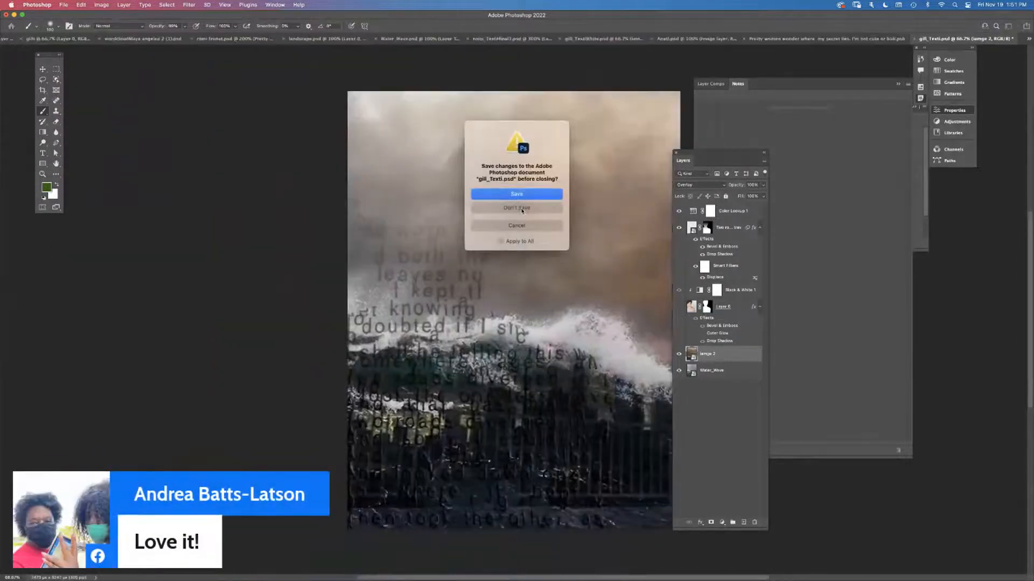
left_click(519, 209)
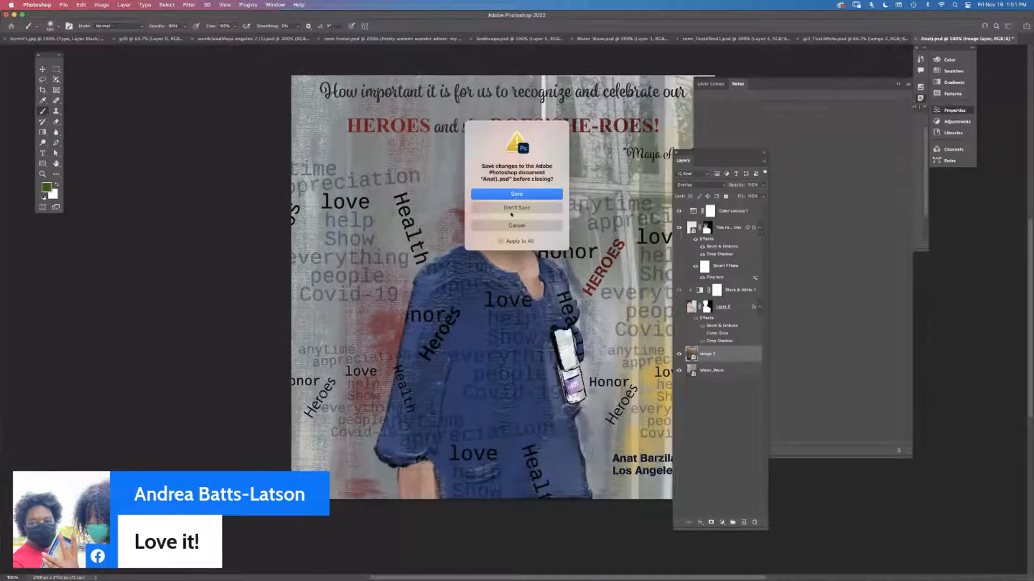
left_click(511, 227)
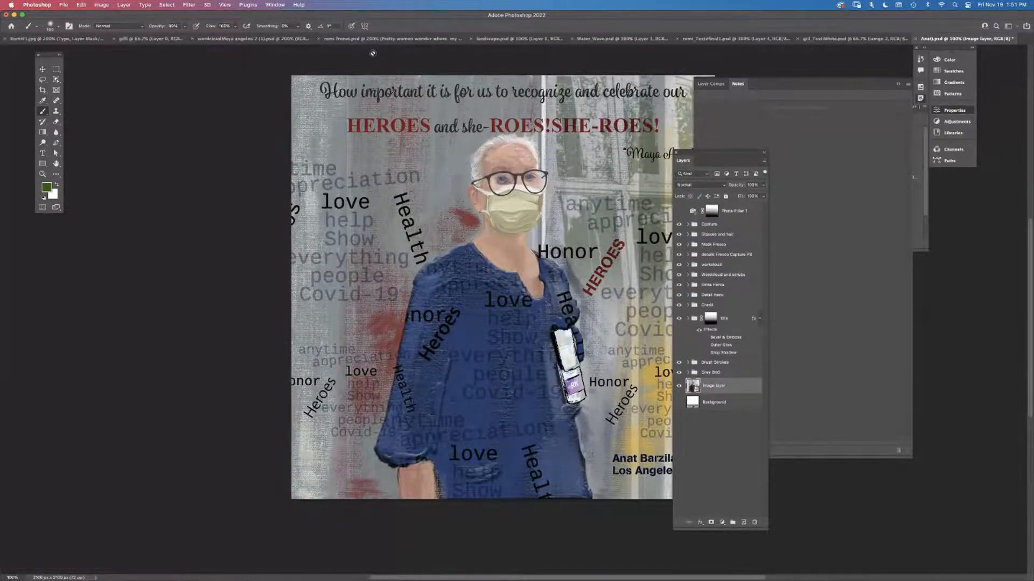
Close the gill portrait and desert landscape documents after reviewing the Romi portraits
left_click(119, 39)
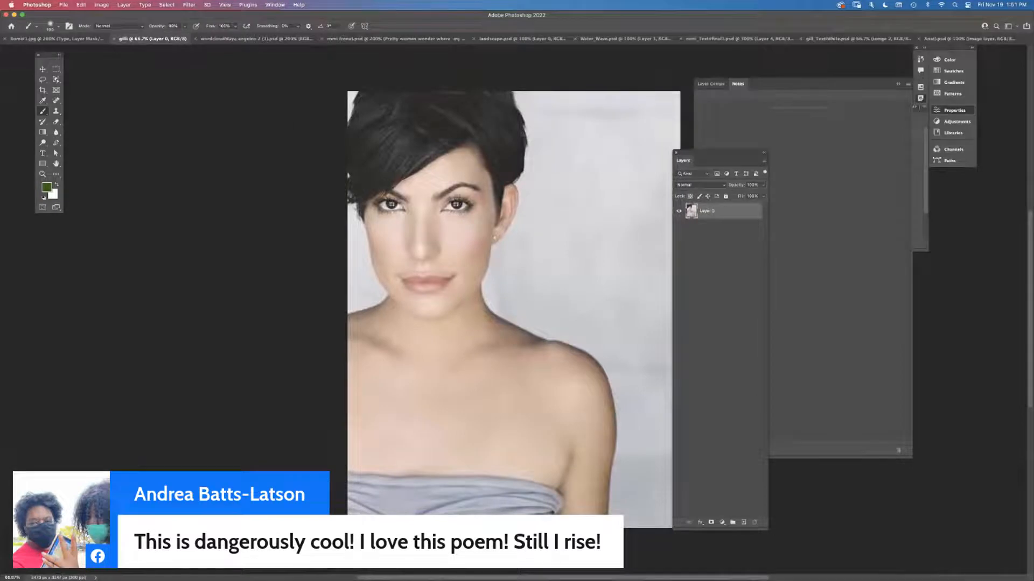
left_click(113, 39)
left_click(277, 41)
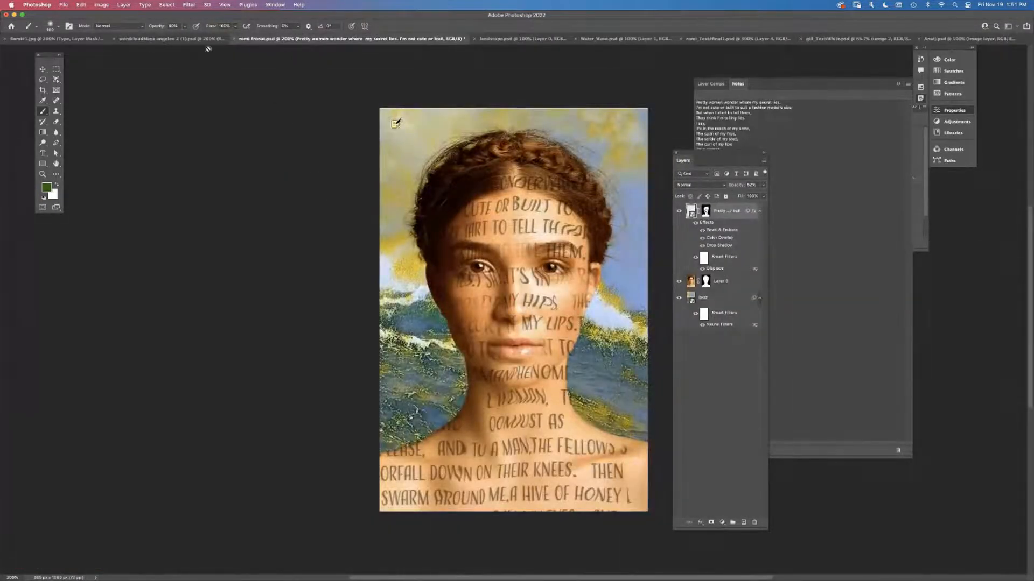
left_click(77, 40)
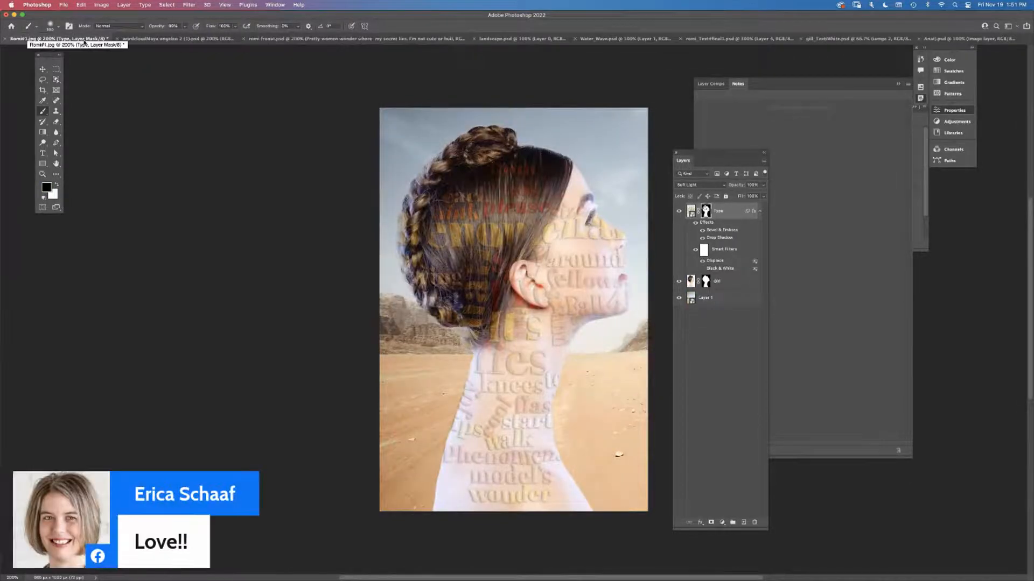
left_click(517, 43)
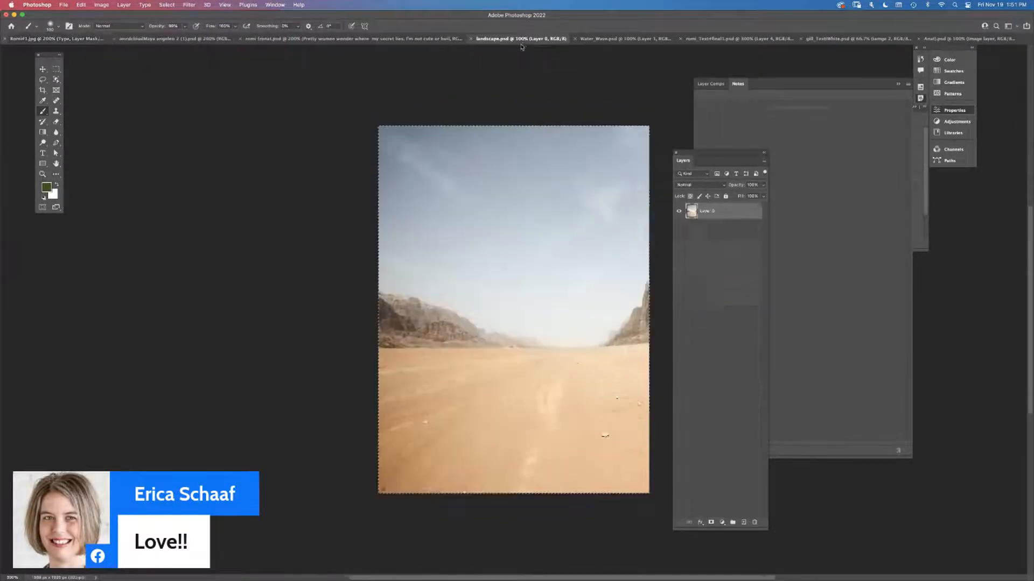
left_click(472, 39)
Close romi_Text#final1 without saving, then view the Anat nurse artwork
left_click(619, 40)
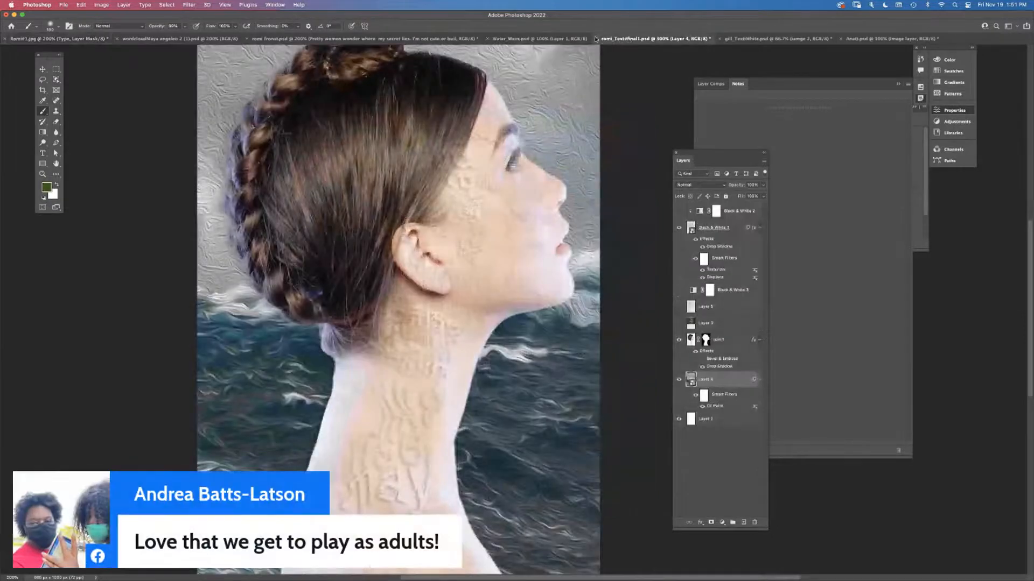
left_click(596, 40)
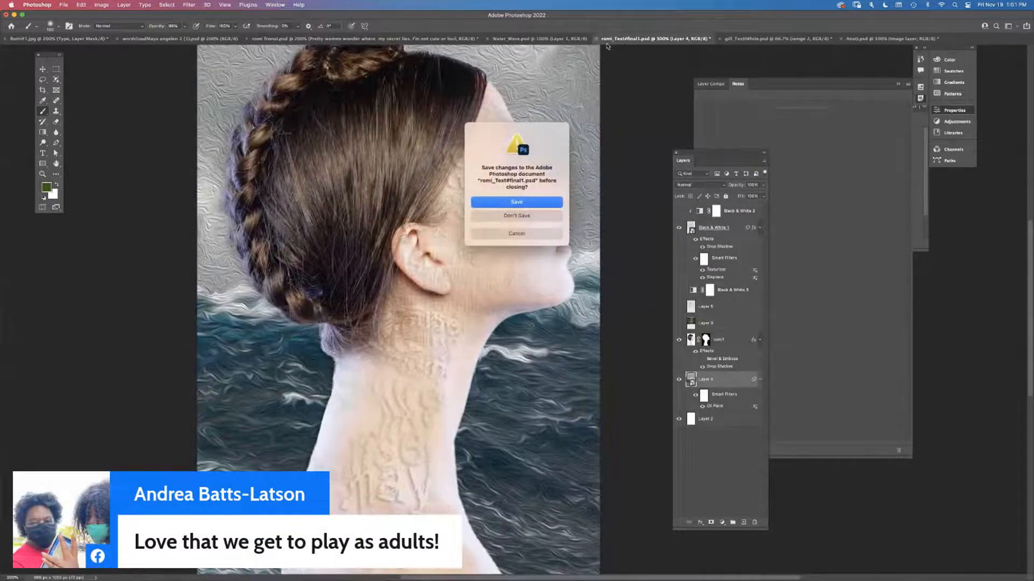
left_click(511, 216)
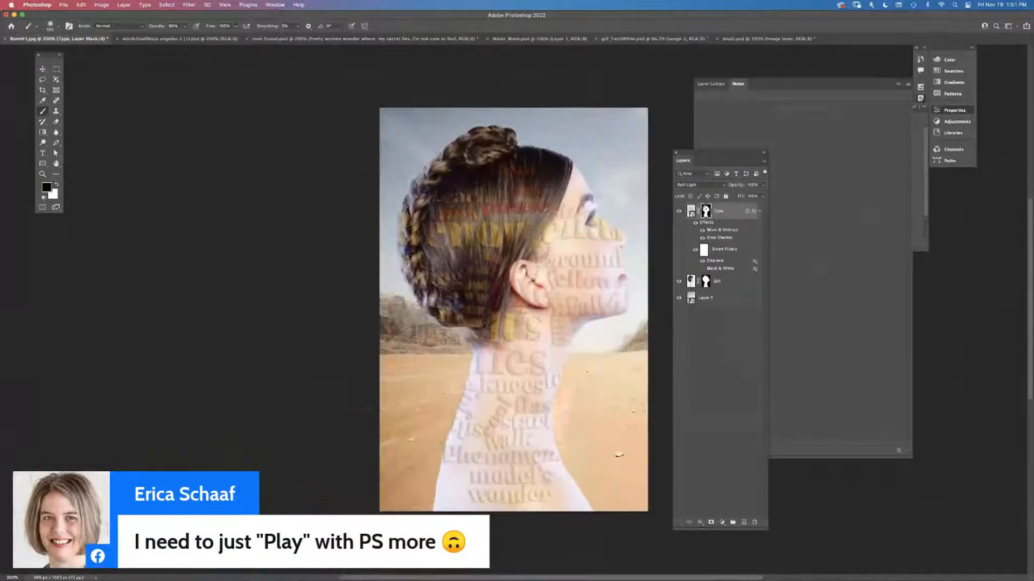
left_click(759, 38)
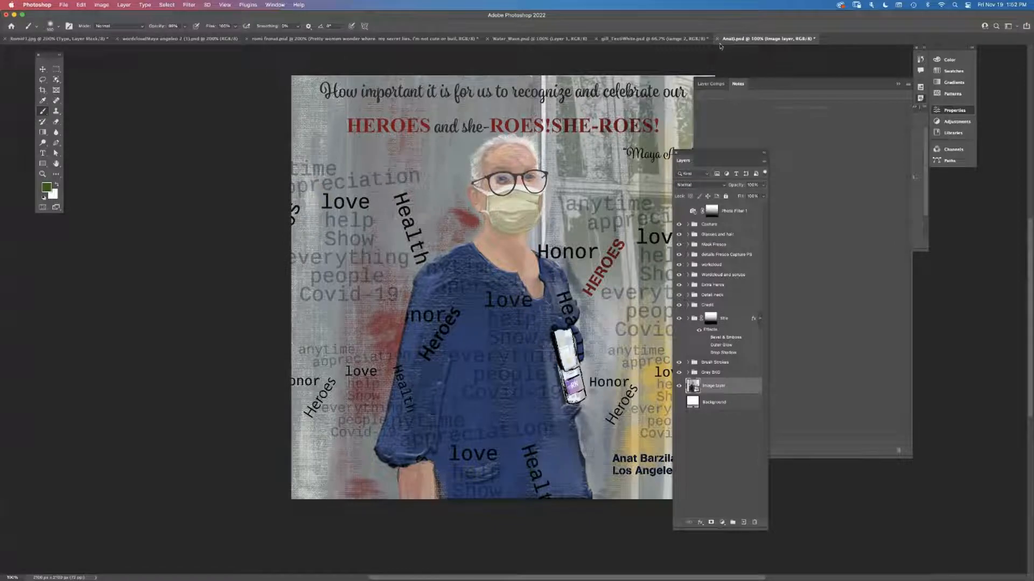
Close gill_TextWhite without saving, glance at Water_Wave, and return to romi fronat.psd
left_click(634, 41)
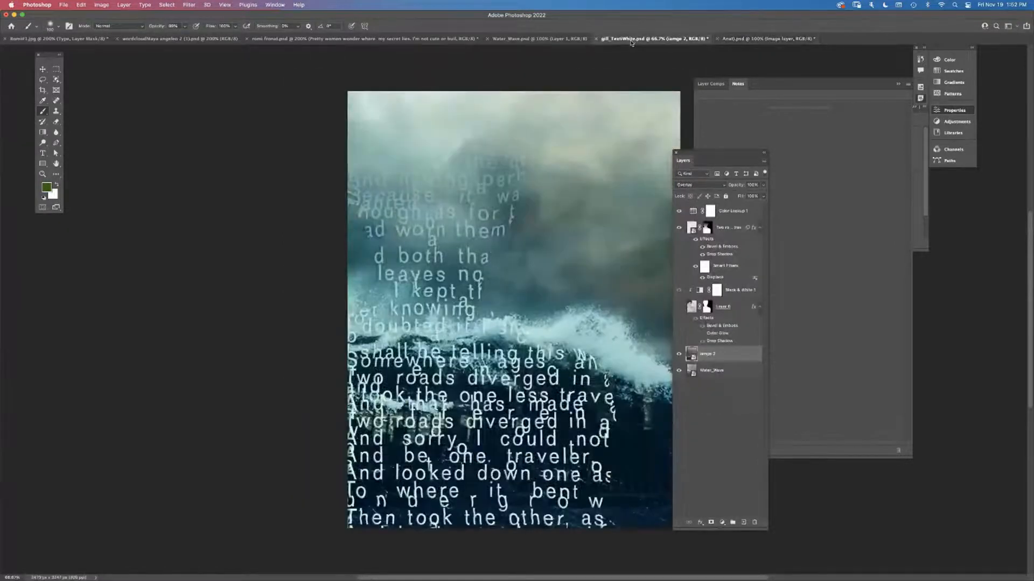
left_click(595, 39)
left_click(498, 218)
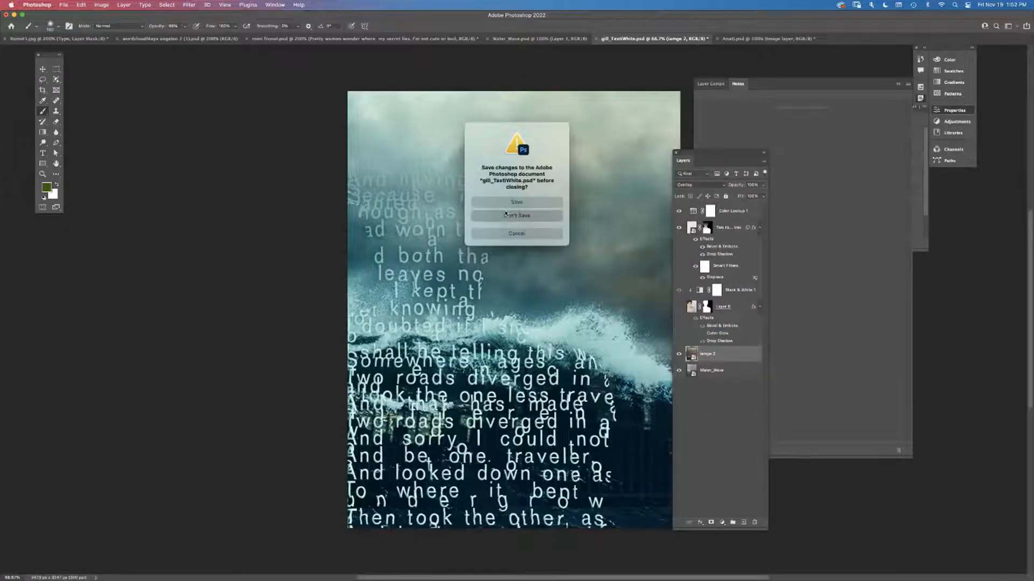
left_click(504, 42)
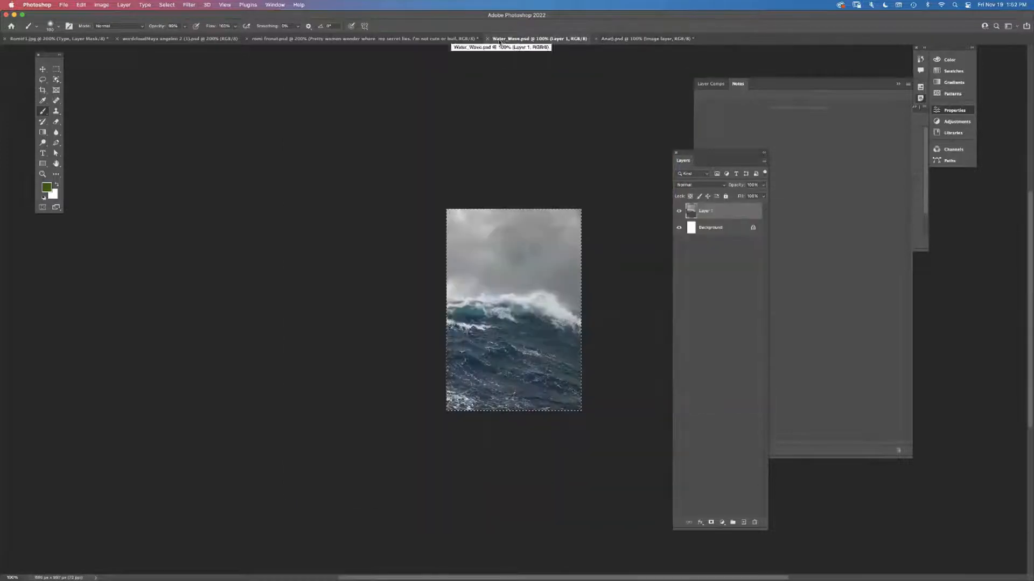
left_click(417, 42)
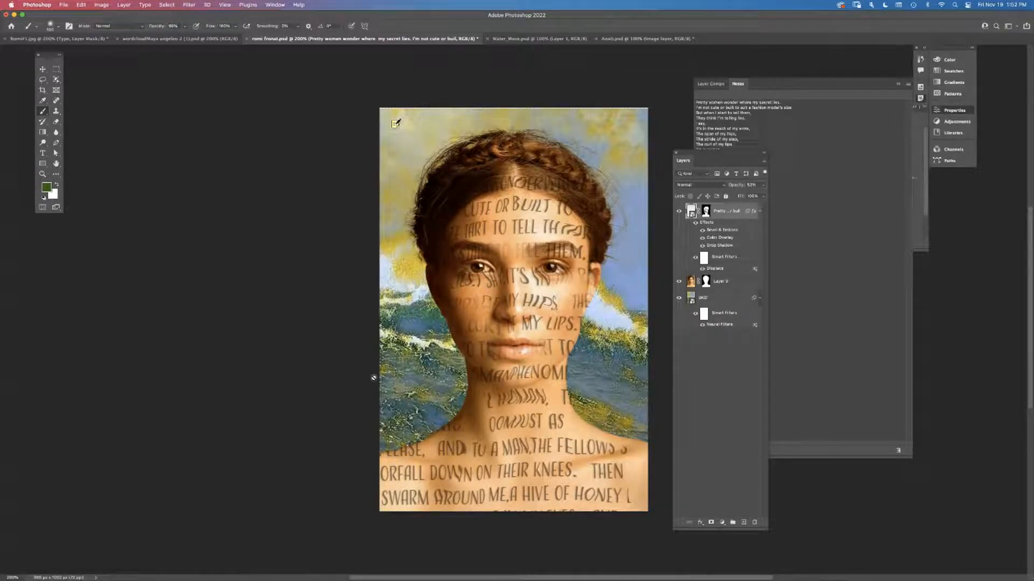
Bring Chrome's Spark Page forward and scroll down to the Workflow Project artwork gallery
mouse_move(303, 579)
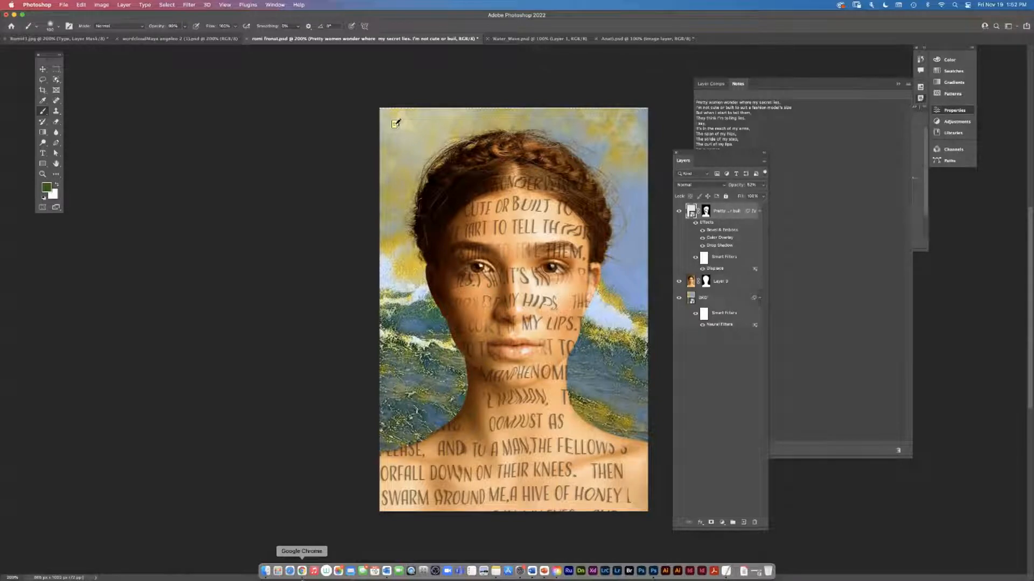
left_click(302, 571)
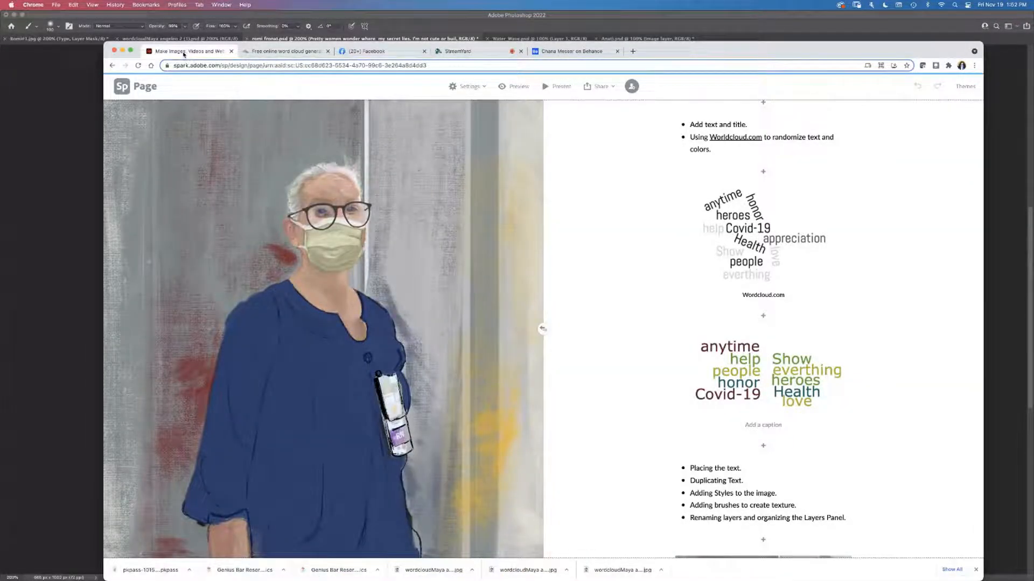
left_click_drag(980, 345, 963, 439)
scroll(856, 370, "down", 1)
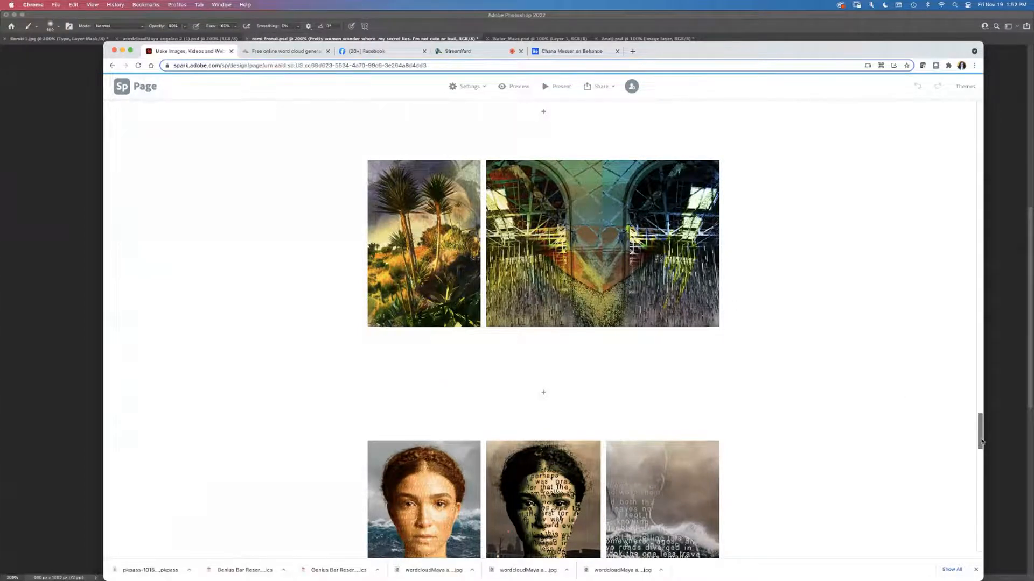
scroll(978, 444, "down", 8)
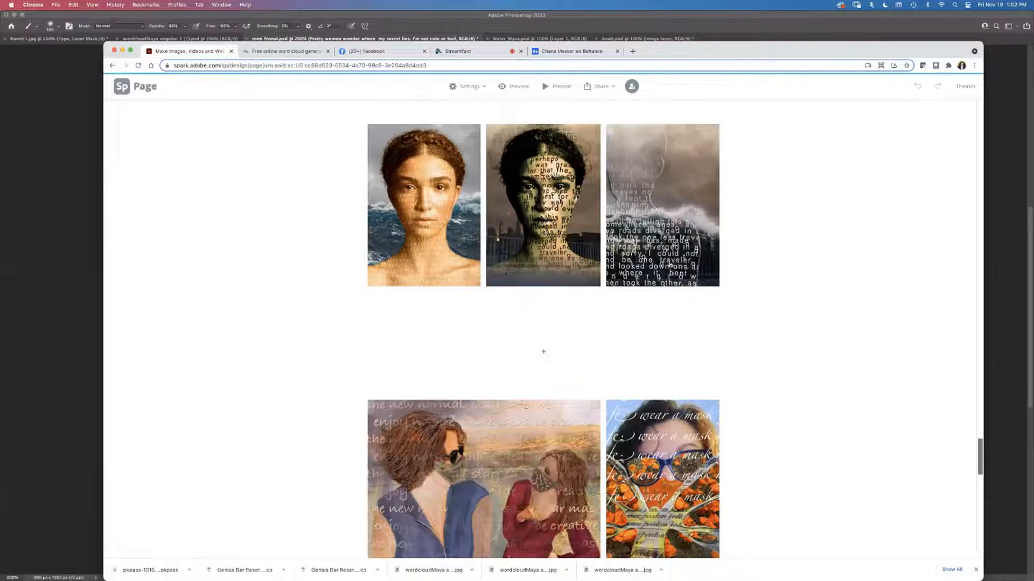
scroll(979, 463, "down", 5)
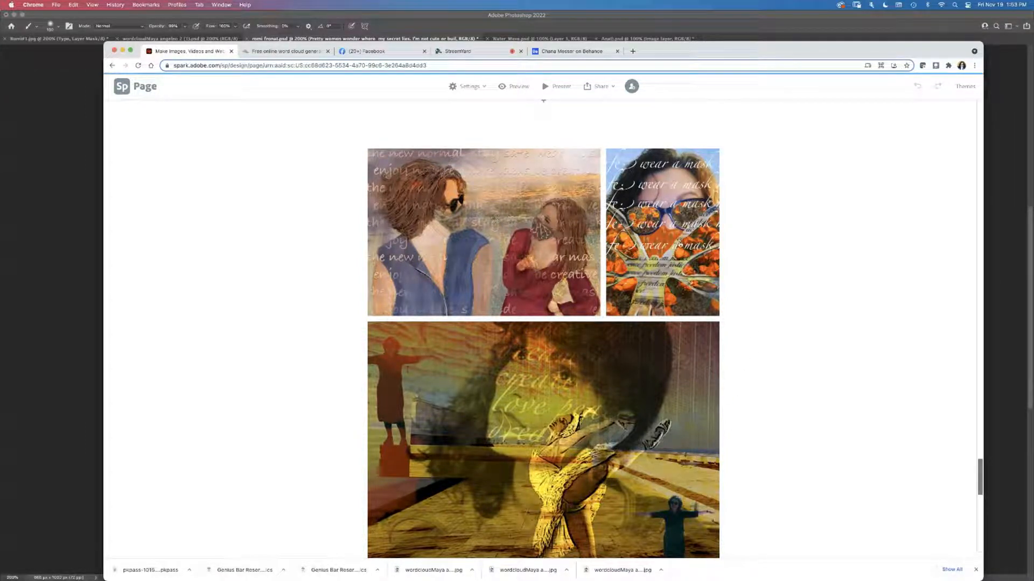
Scroll through the Spark Page artwork gallery, then return to Photoshop's text-on-face portrait
left_click(668, 258)
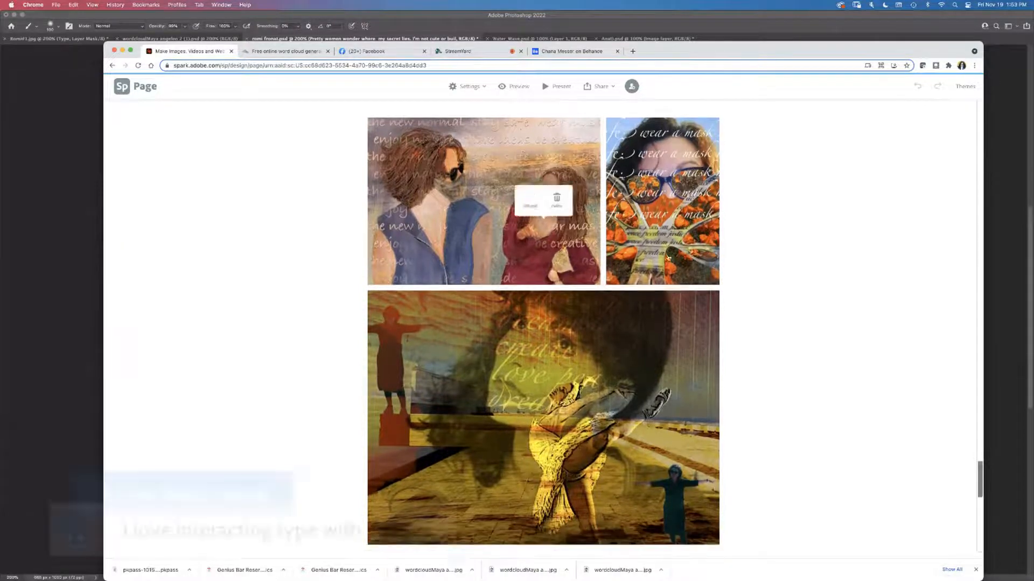
left_click(778, 299)
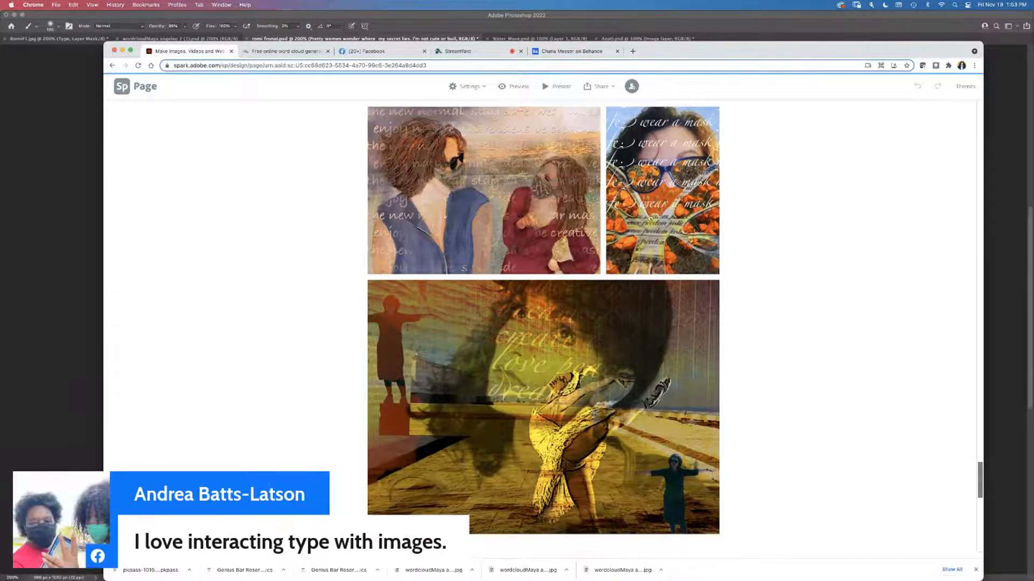
left_click_drag(978, 482, 977, 487)
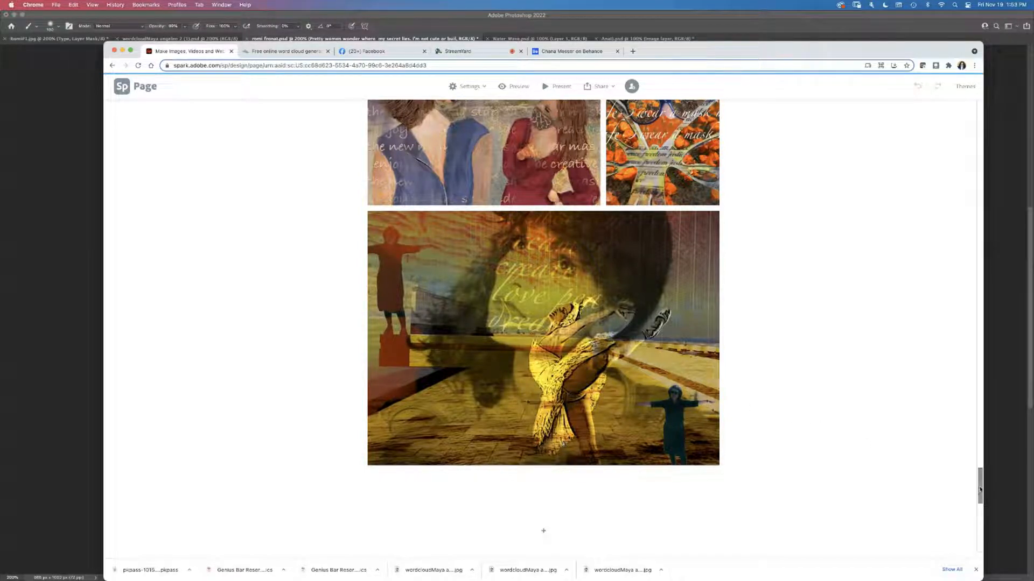
mouse_move(981, 492)
left_mouse_down()
mouse_move(981, 524)
mouse_move(981, 512)
left_mouse_up()
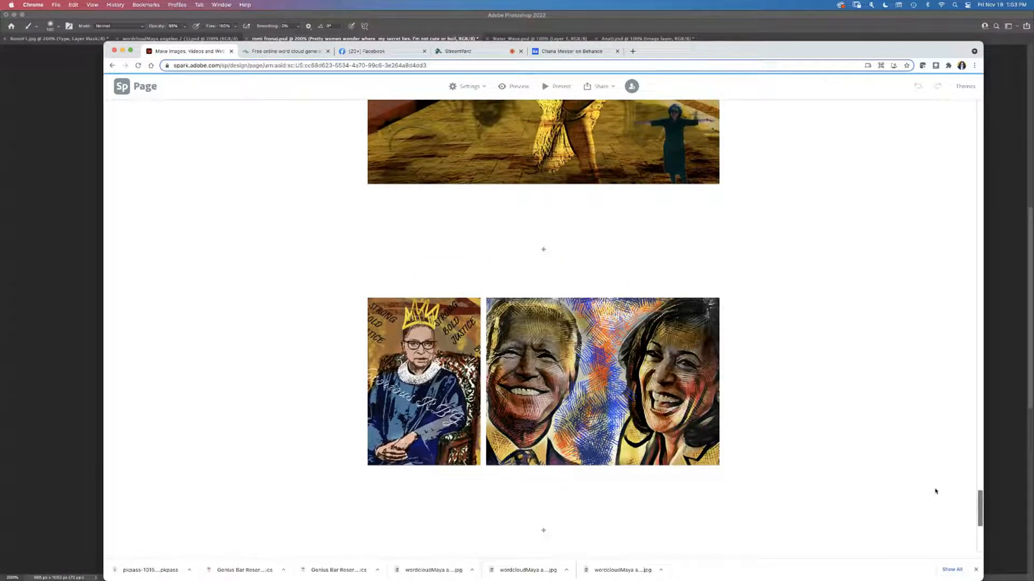
mouse_move(980, 499)
left_mouse_down()
mouse_move(980, 487)
mouse_move(980, 506)
left_mouse_up()
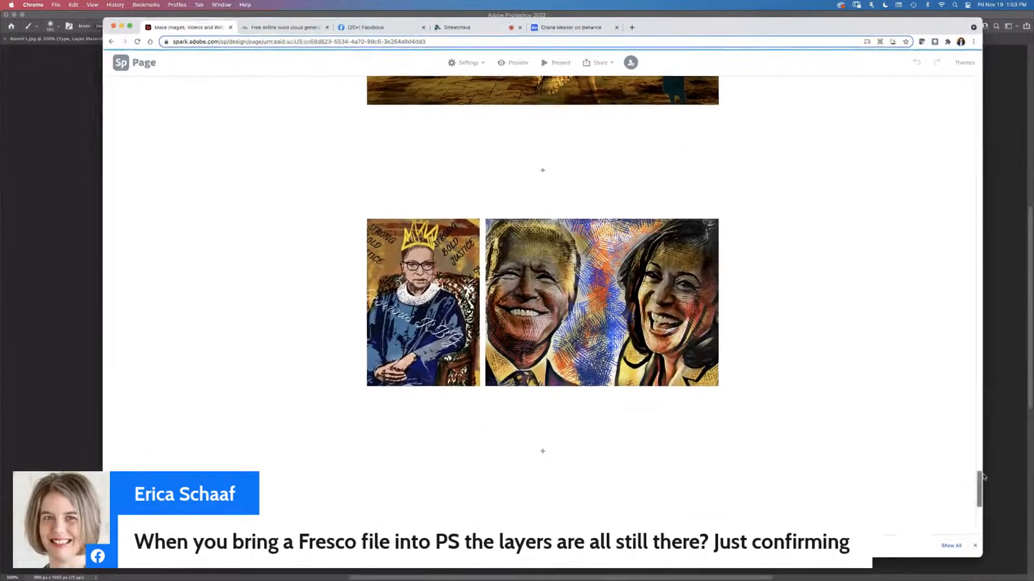
left_click(1026, 363)
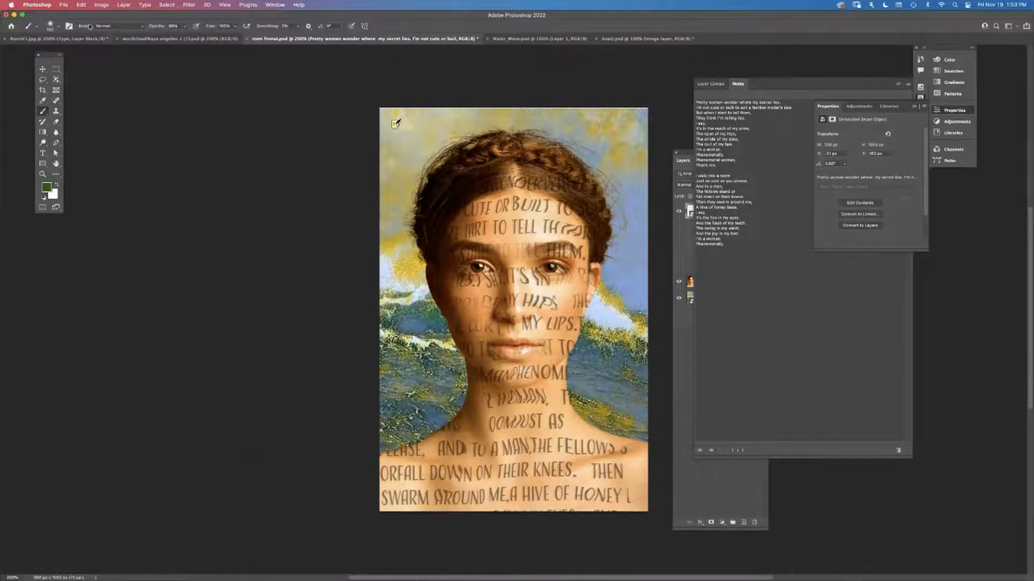
Close the Anat.psd collage without saving
left_click(64, 4)
left_click(291, 52)
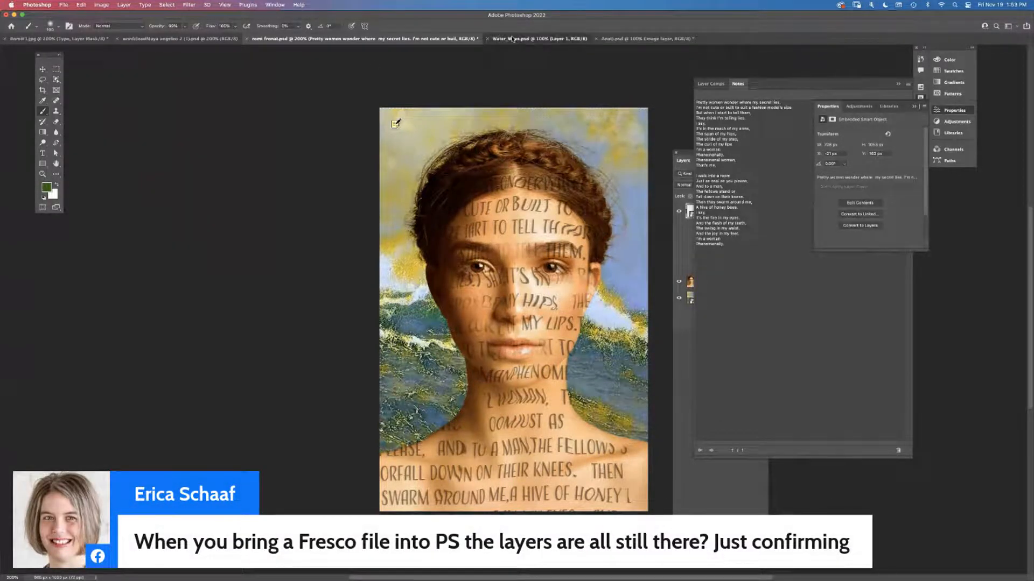
left_click(515, 39)
left_click(609, 39)
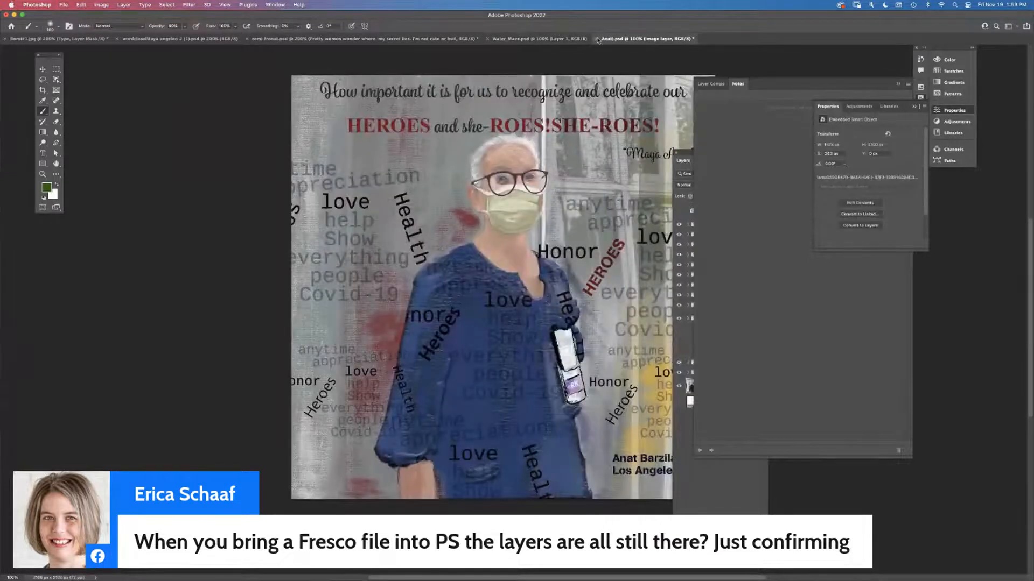
left_click(597, 38)
left_click(512, 210)
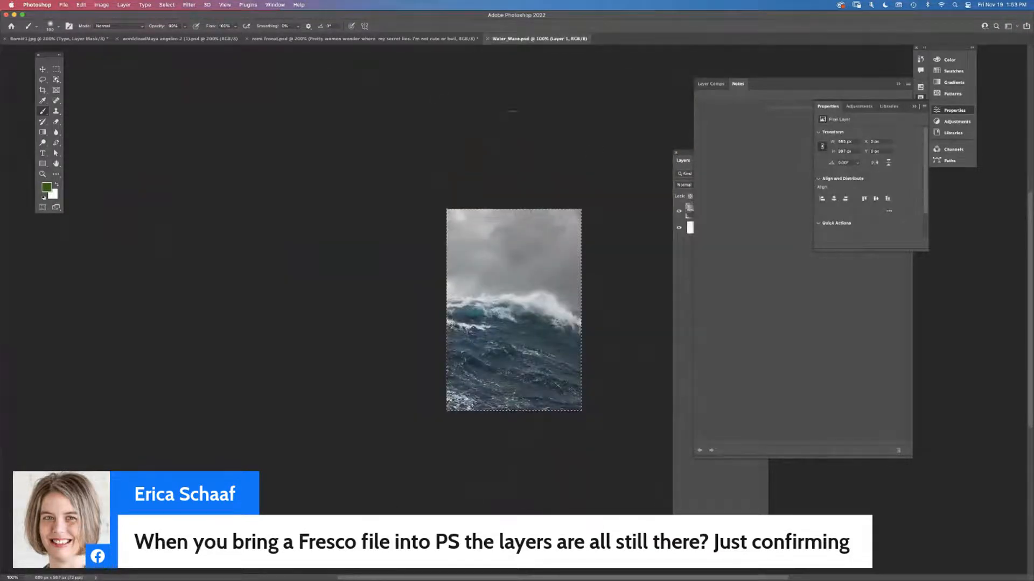
Open the painted two-faces Fresco file from Creative Cloud documents
left_click(63, 4)
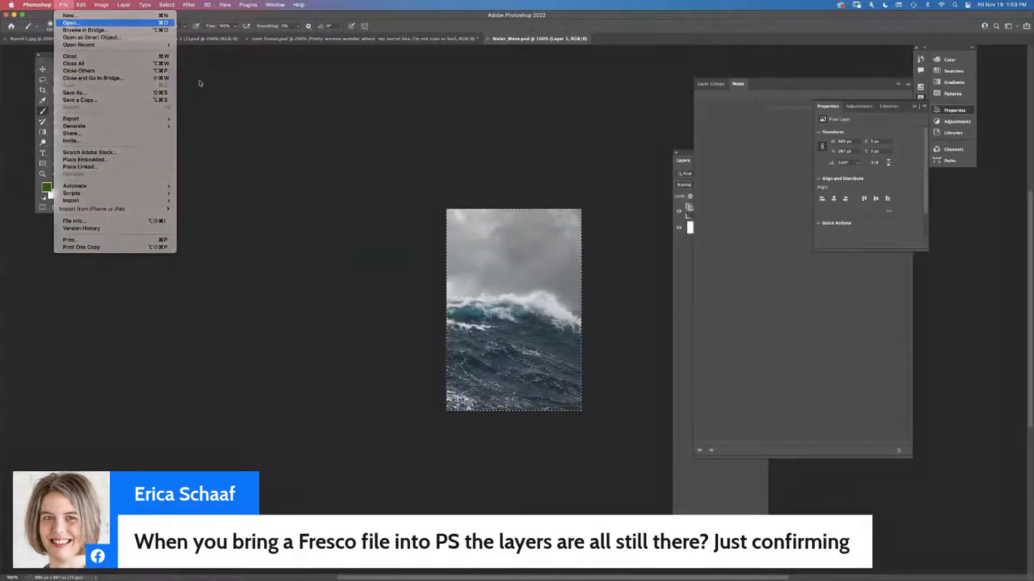
left_click(72, 25)
left_click(465, 457)
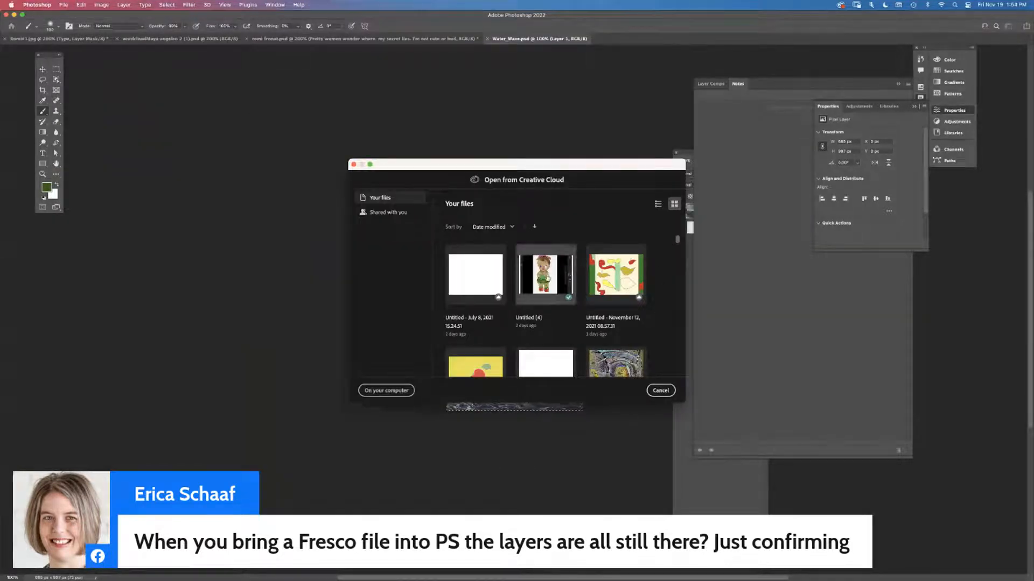
left_click_drag(678, 240, 678, 248)
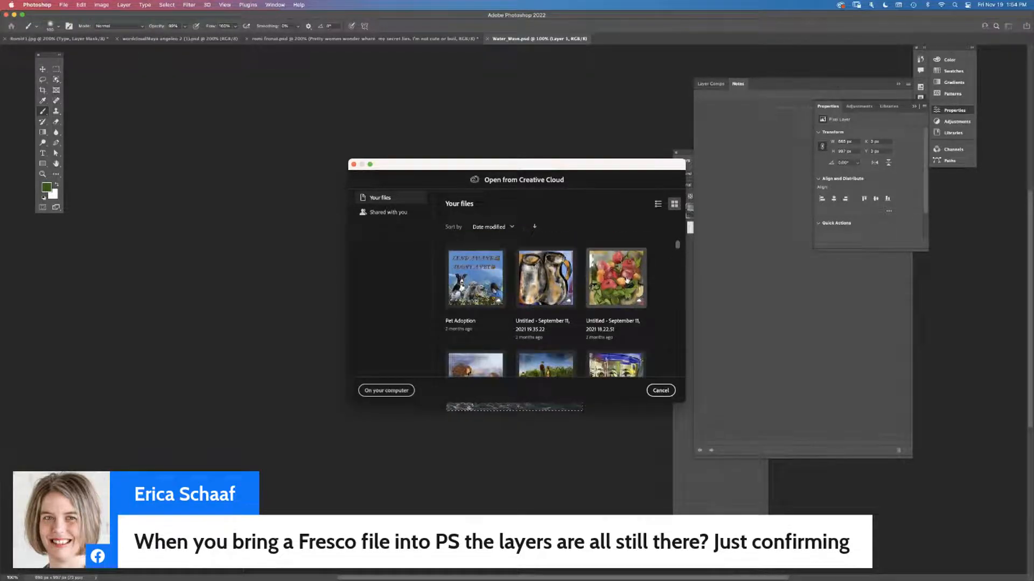
left_click(619, 368)
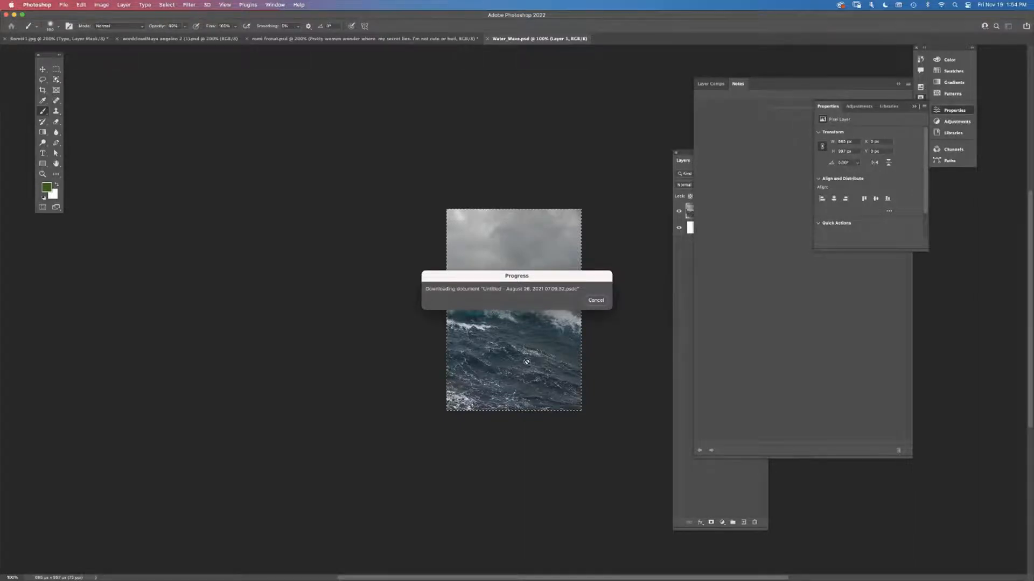
Hide the painting's colour layers one by one to inspect each, down to a blank canvas
left_click(712, 84)
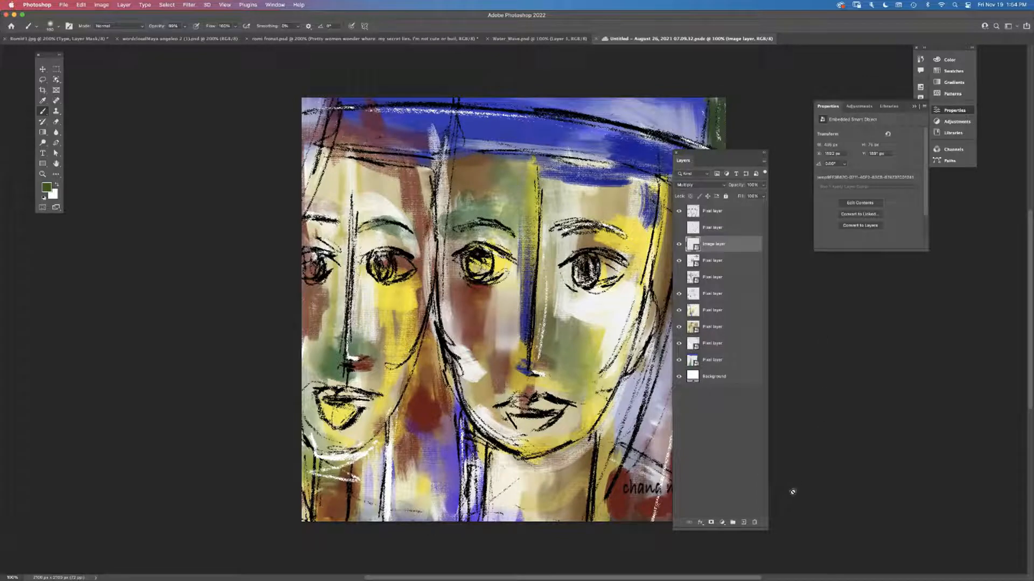
left_click_drag(718, 153, 777, 107)
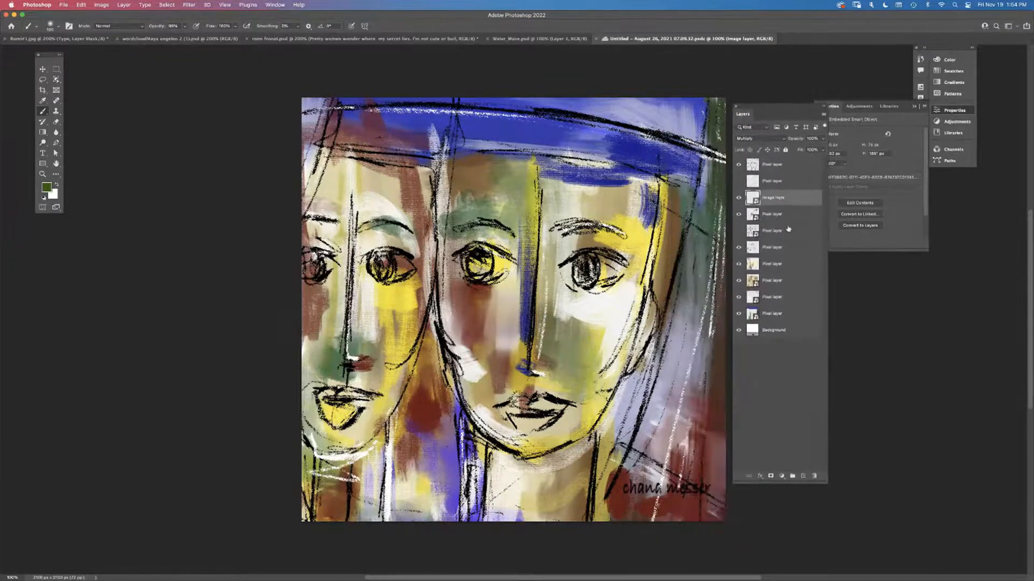
left_click(739, 314)
left_click(739, 313)
left_click(739, 296)
left_click(738, 296)
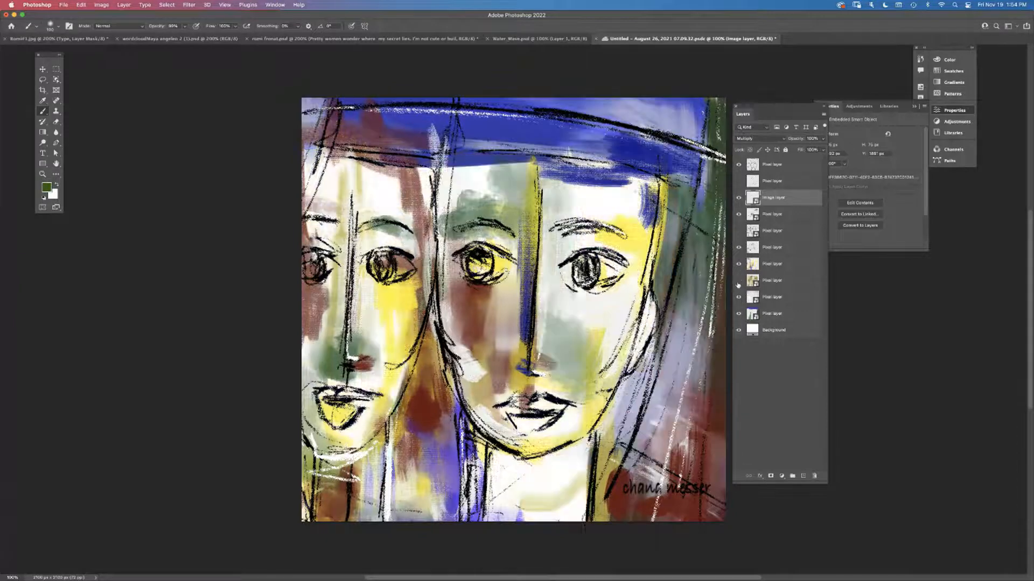
left_click(738, 280)
left_click(738, 280)
left_click(740, 264)
left_click_drag(738, 165, 742, 222)
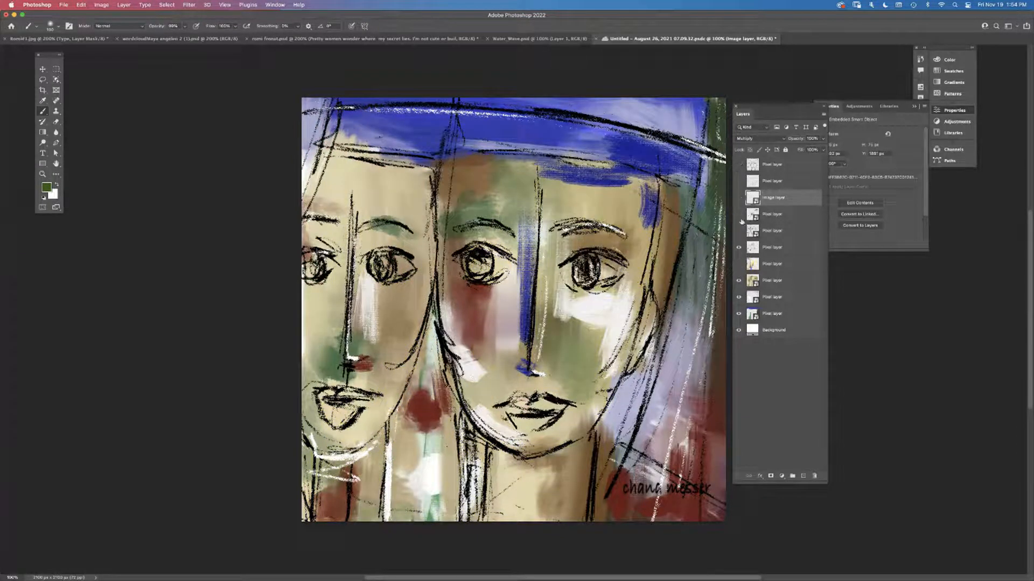
left_click(738, 281)
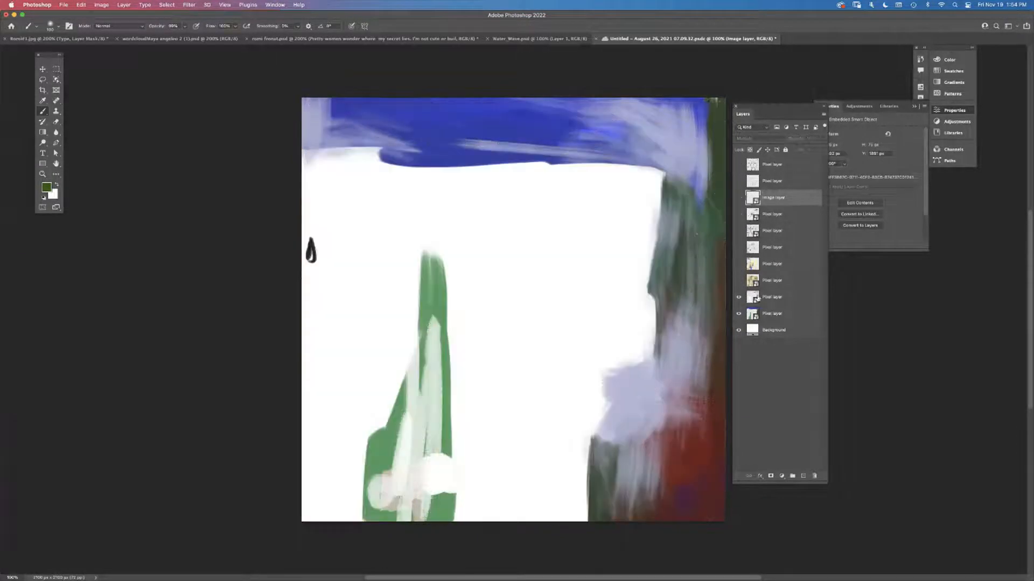
left_click(738, 297)
left_click(739, 313)
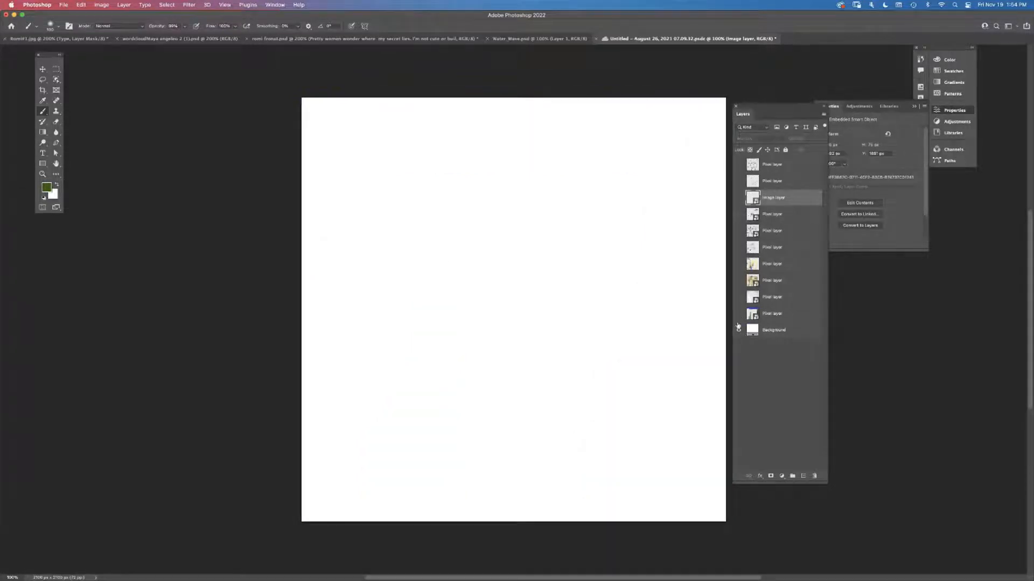
Briefly restore the colour strokes, then isolate the black two-faces sketch as the active layer
left_click(739, 313)
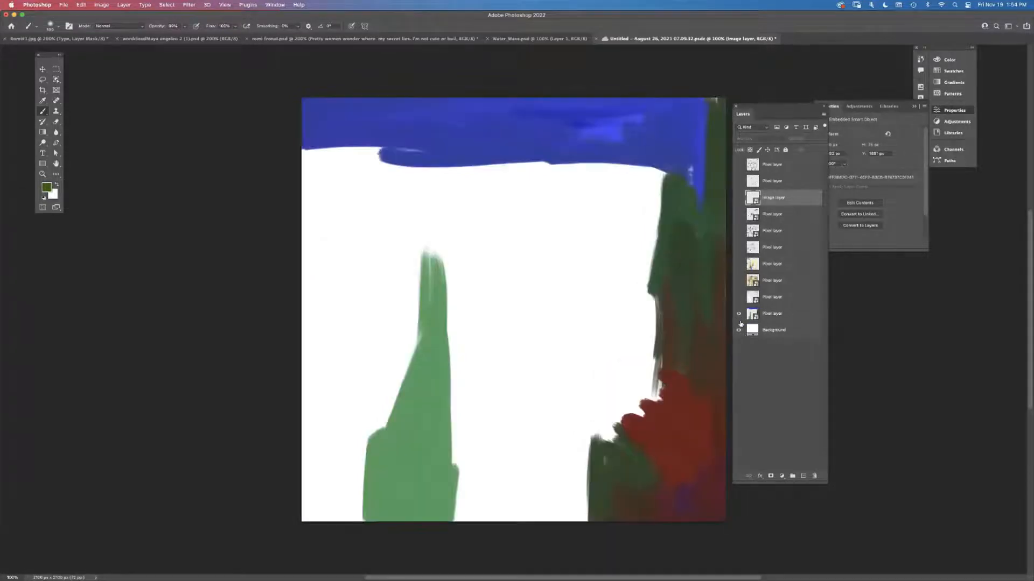
left_click(739, 297)
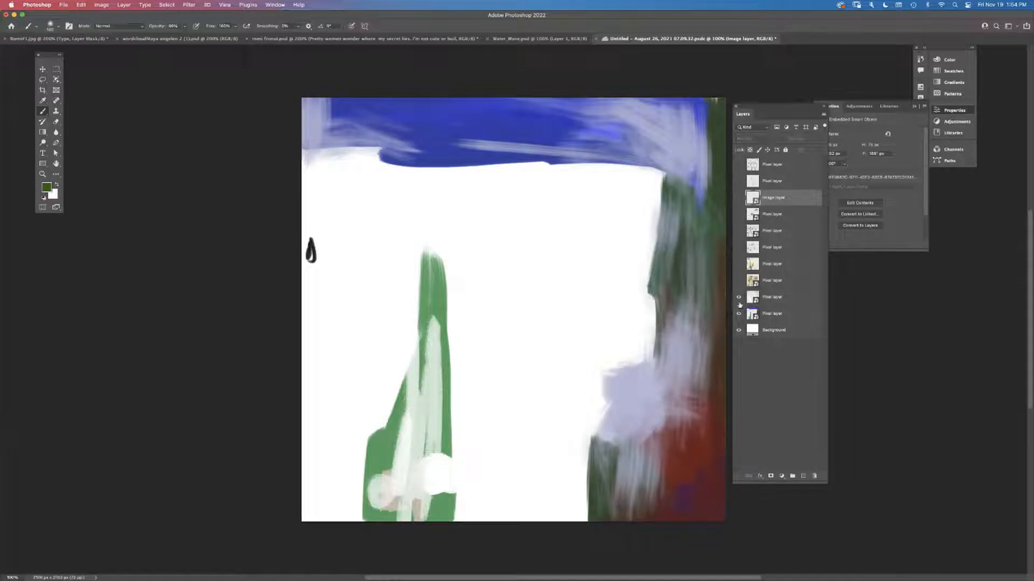
left_click(738, 280)
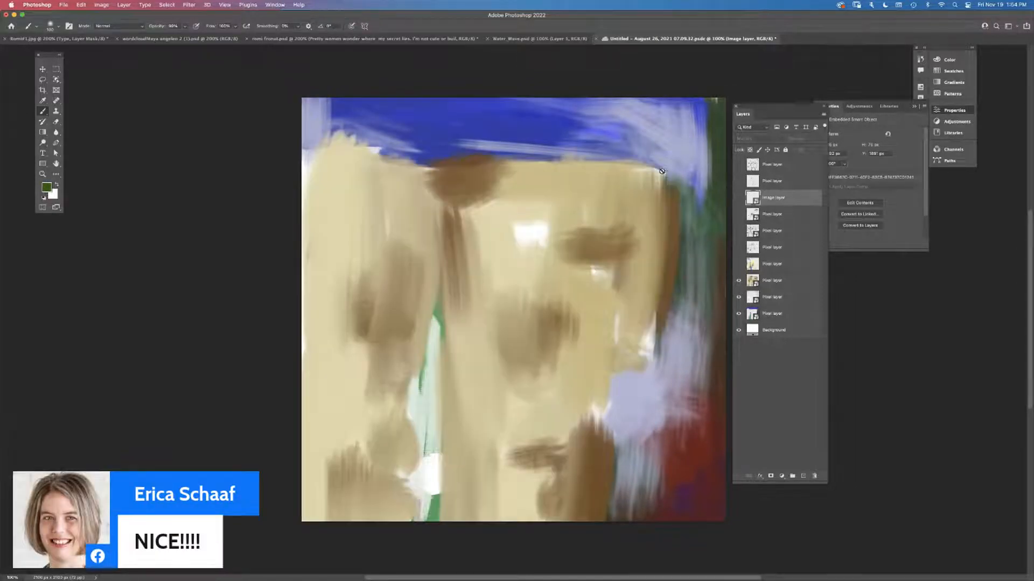
left_click(739, 280)
left_click(739, 313)
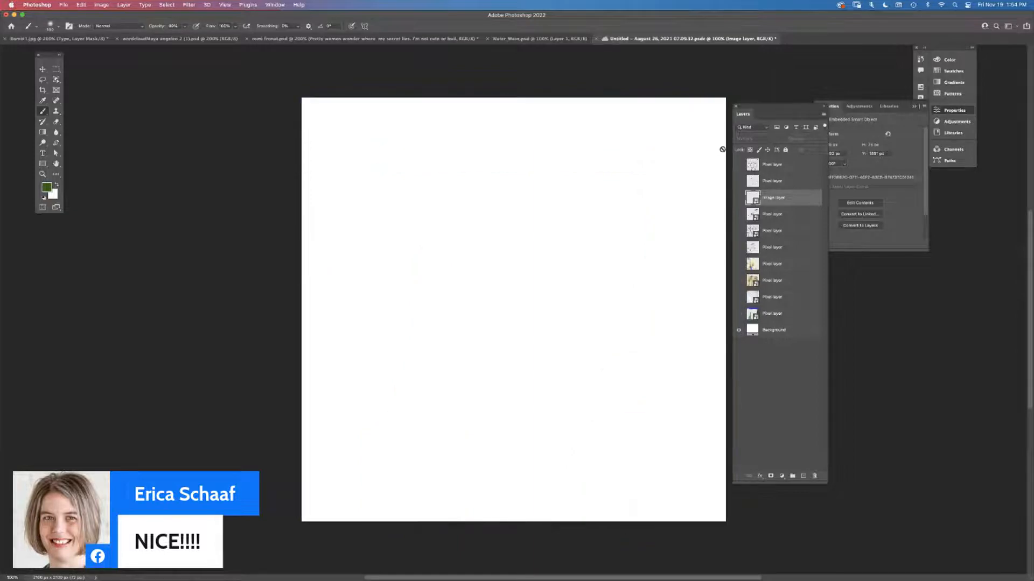
left_click(738, 164)
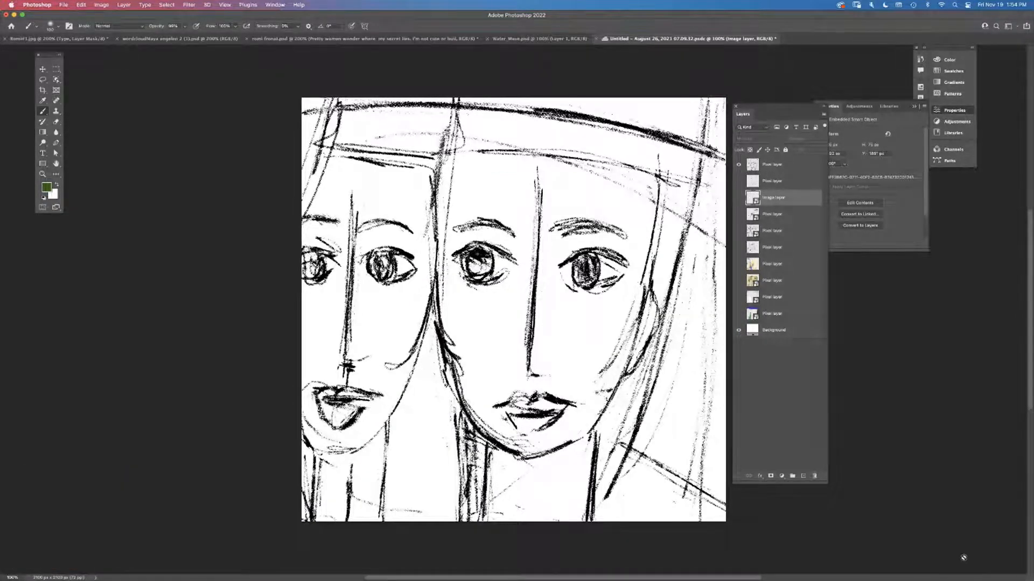
left_click(782, 164)
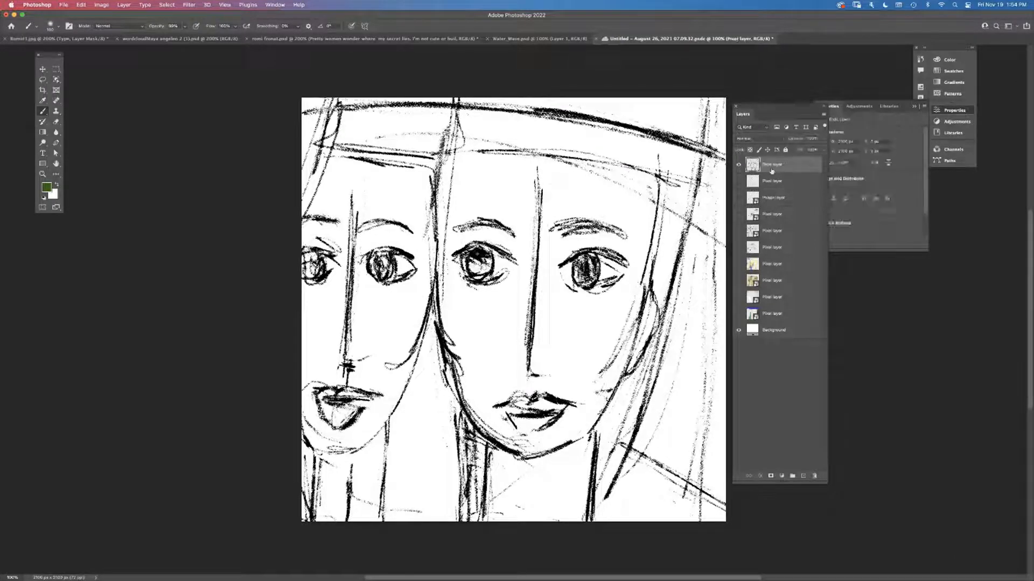
Test the face-line and signature layers, then reveal the black strokes, green and yellow washes
left_click(739, 182)
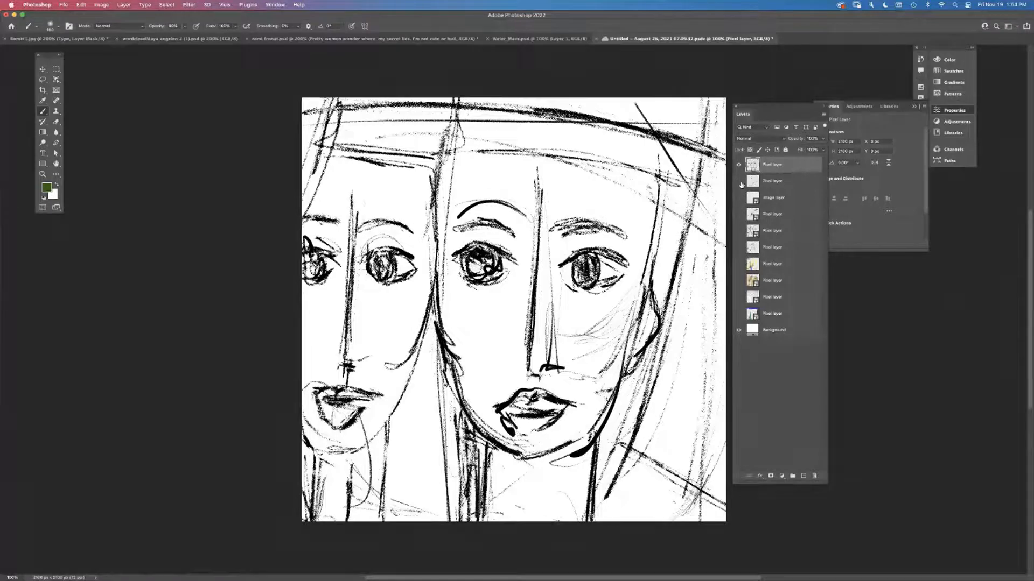
left_click(740, 182)
left_click(740, 185)
left_click(740, 183)
left_click(740, 198)
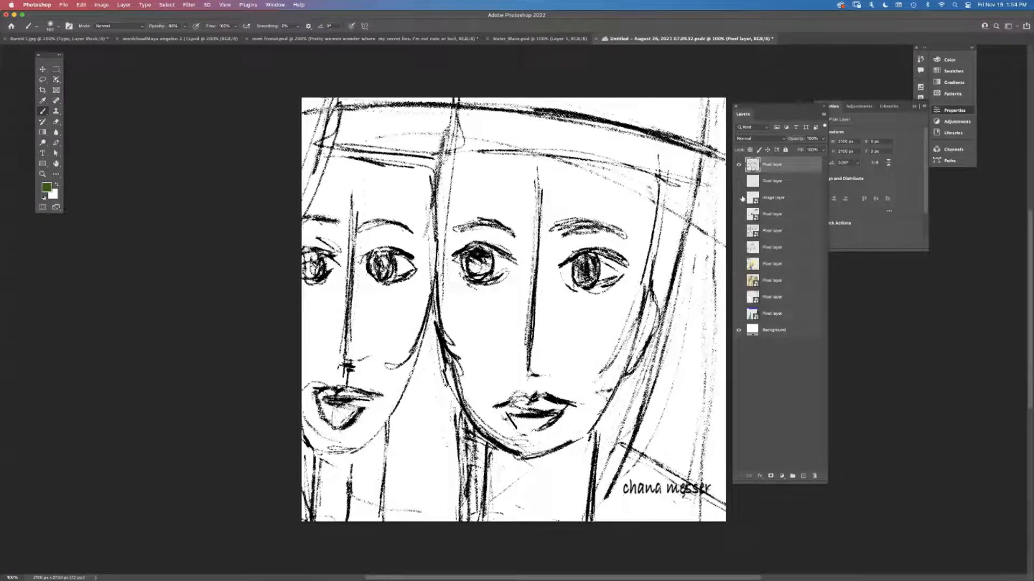
left_click(741, 198)
left_click(740, 215)
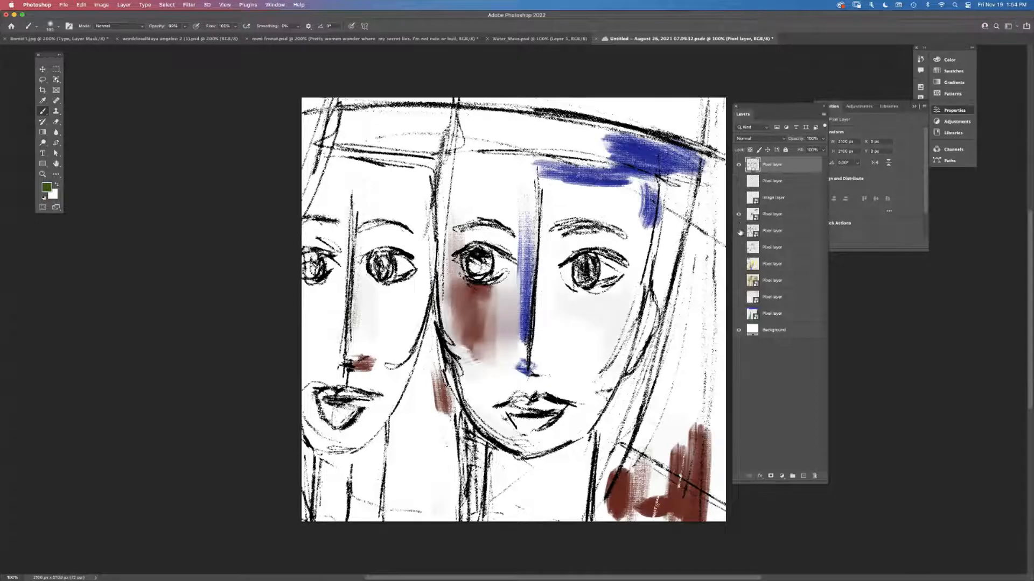
left_click(739, 231)
left_click(739, 248)
left_click(738, 264)
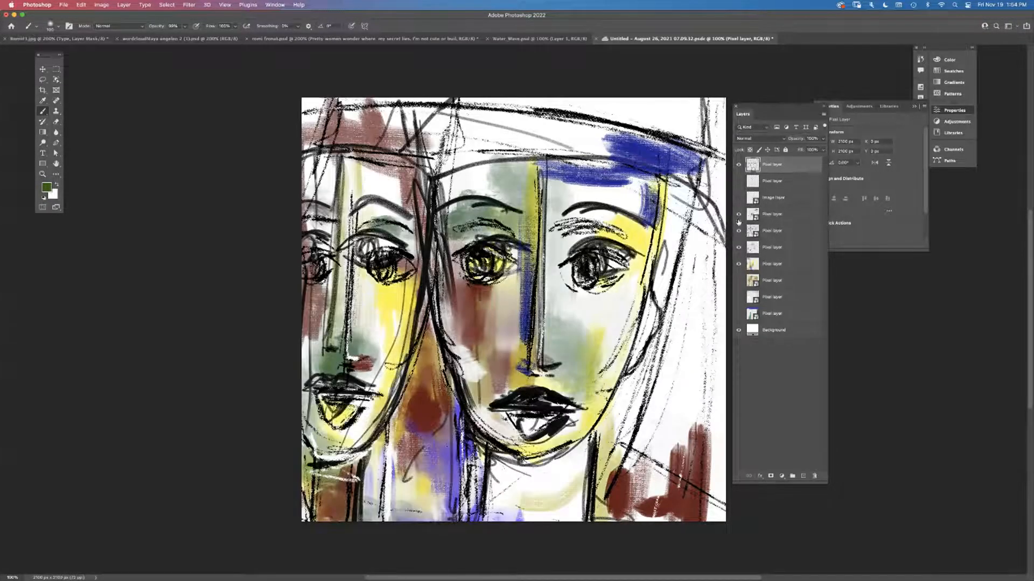
left_click(738, 215)
Reveal the brown, lavender and blue-red paint layers with the black line drawing on top
left_click(739, 165)
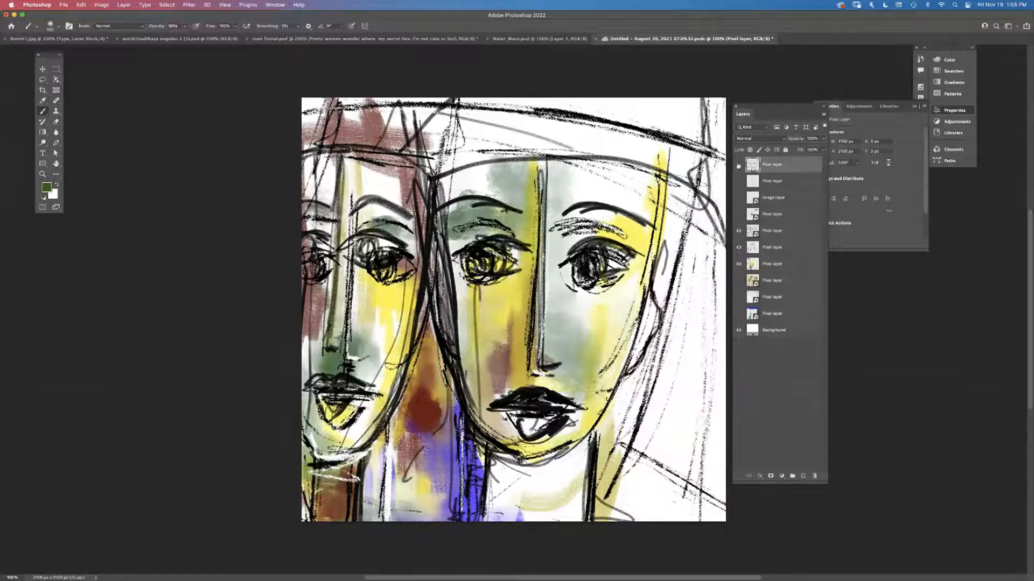
left_click(739, 231)
left_click(738, 280)
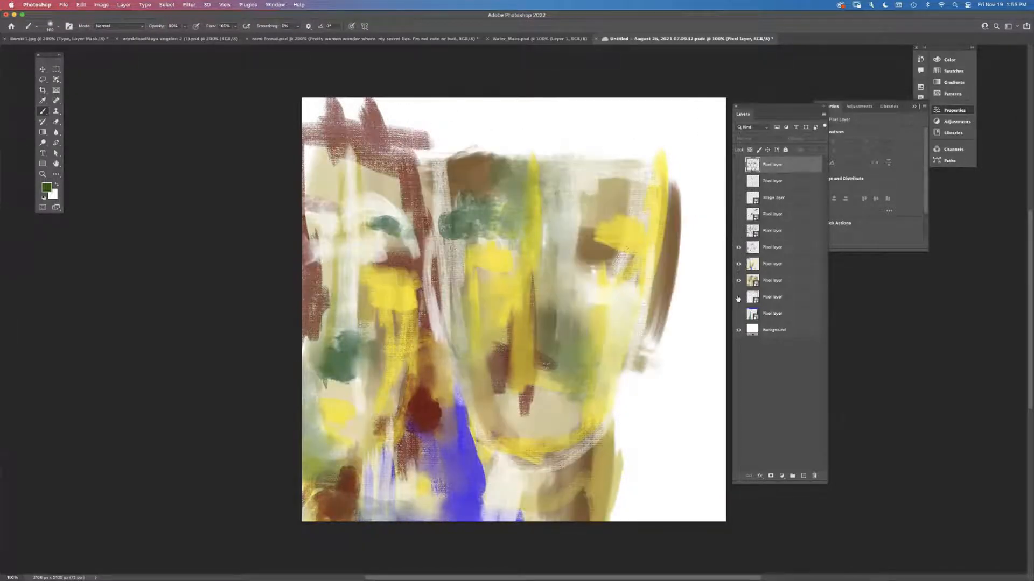
left_click(739, 297)
left_click(739, 314)
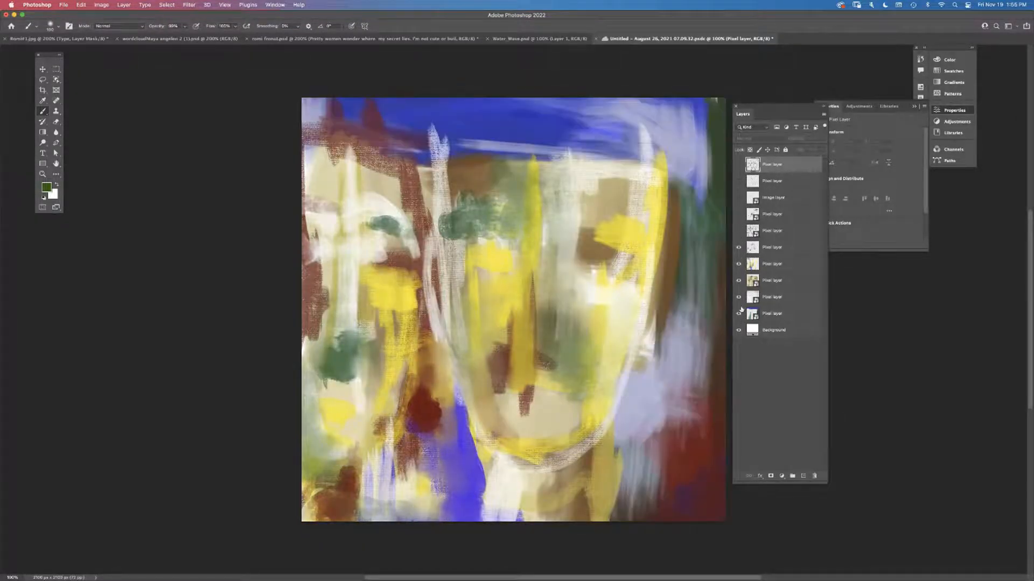
left_click(739, 165)
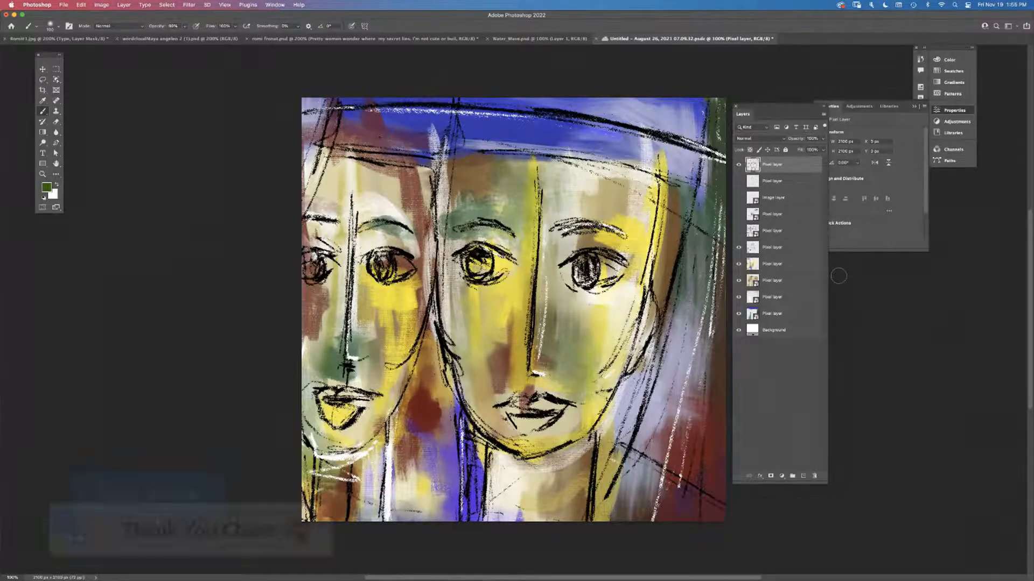
left_click(44, 153)
Fill a text box on the painting with repeated 'TART TO TELL TH' lines, then switch to romi fronat
left_click_drag(307, 102, 714, 516)
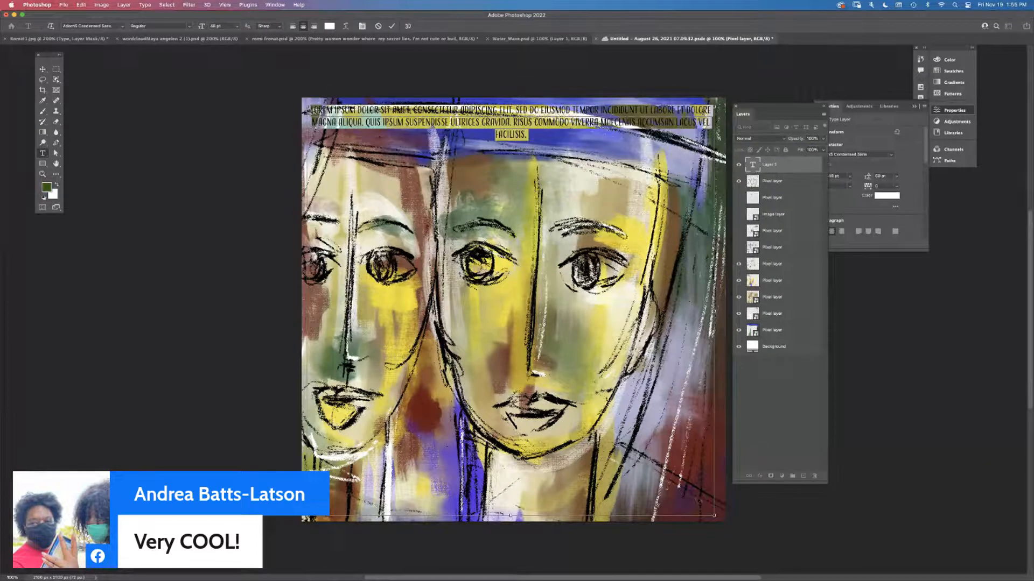
type("TART TO TELL TH")
type("TART TO TELL TH")
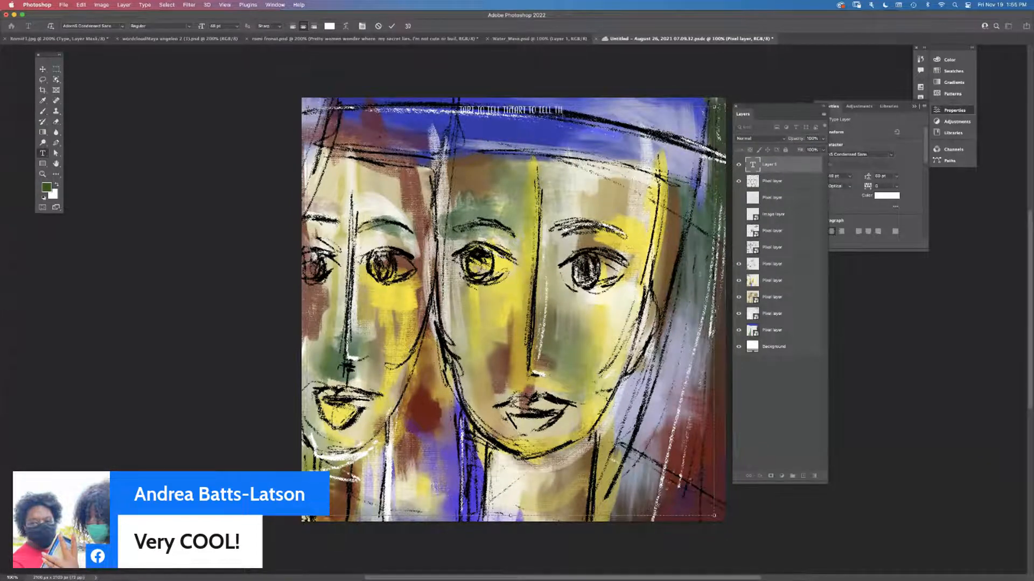
key("super+v")
key("super+v")
key("super+v")
key("super+v")
key("super+v")
key("super+v")
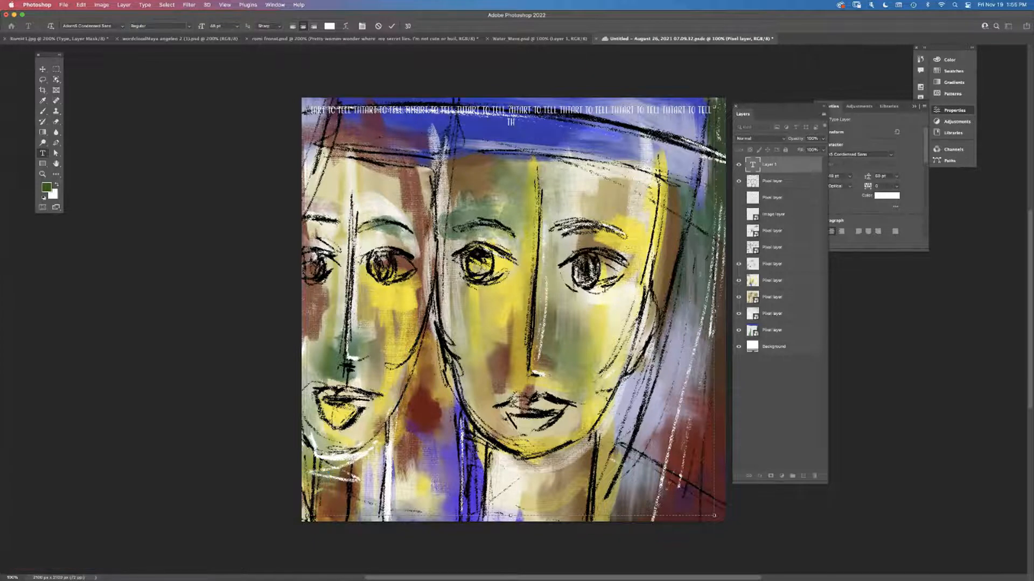
key("Return")
key("super+v")
key("super+v")
key("super+v")
key("super+v")
key("super+v")
key("super+v")
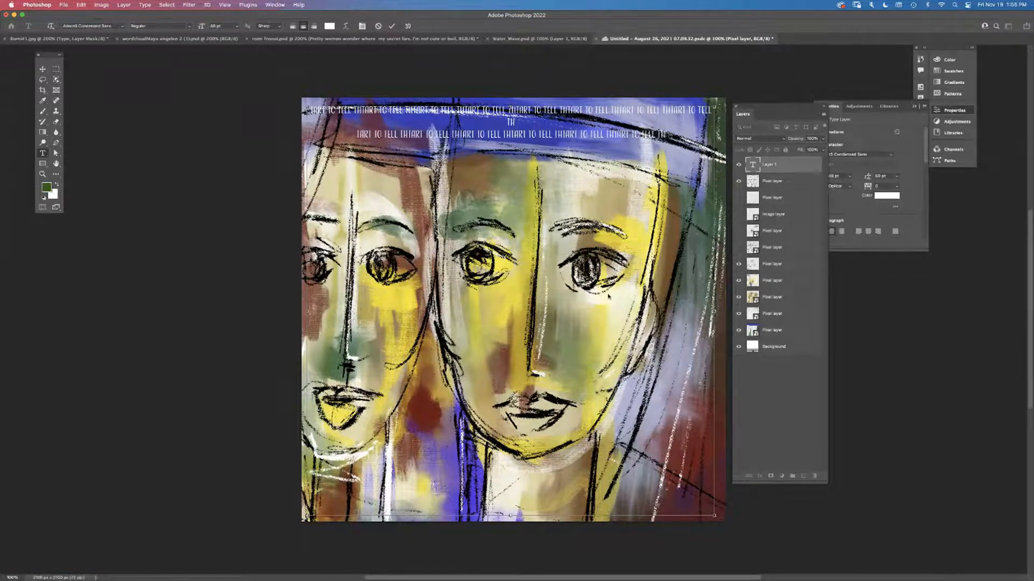
type("TART TO TELL TH")
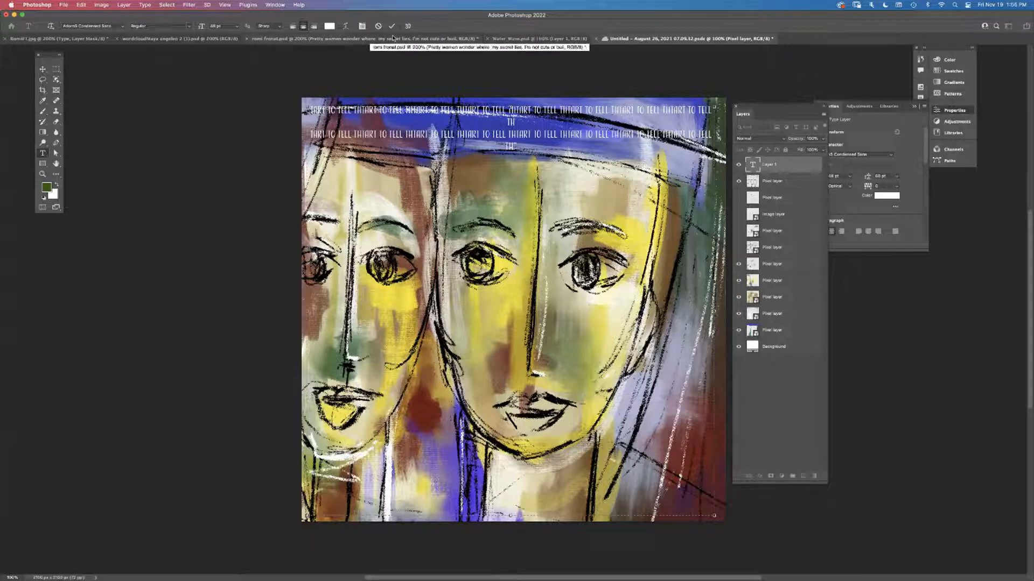
left_click(302, 40)
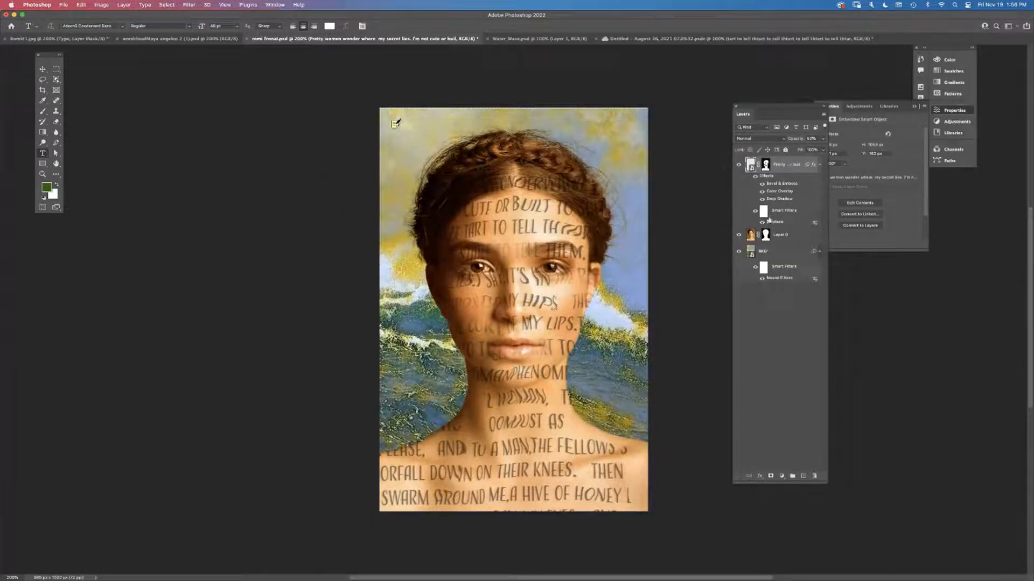
left_click_drag(520, 470, 232, 450)
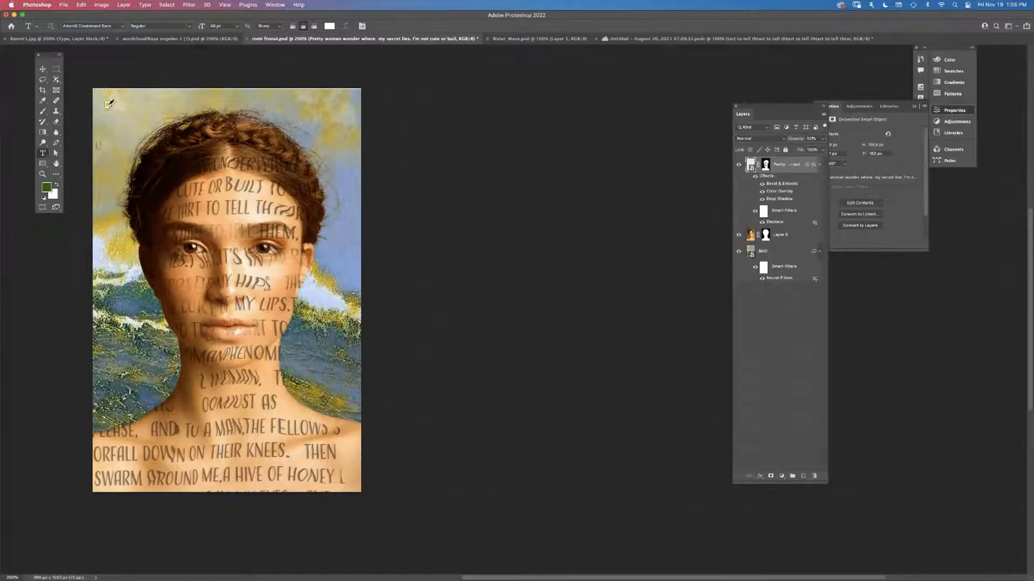
Draw Artboard 1 around the romi fronat text-on-face portrait with the Artboard Tool
left_click(43, 70)
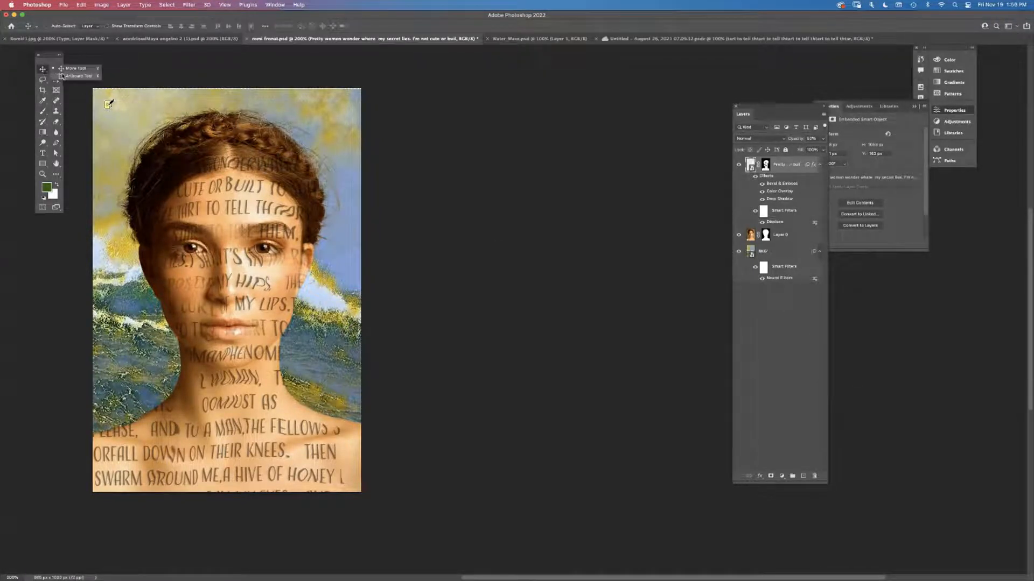
left_click(62, 76)
left_click_drag(94, 90, 364, 495)
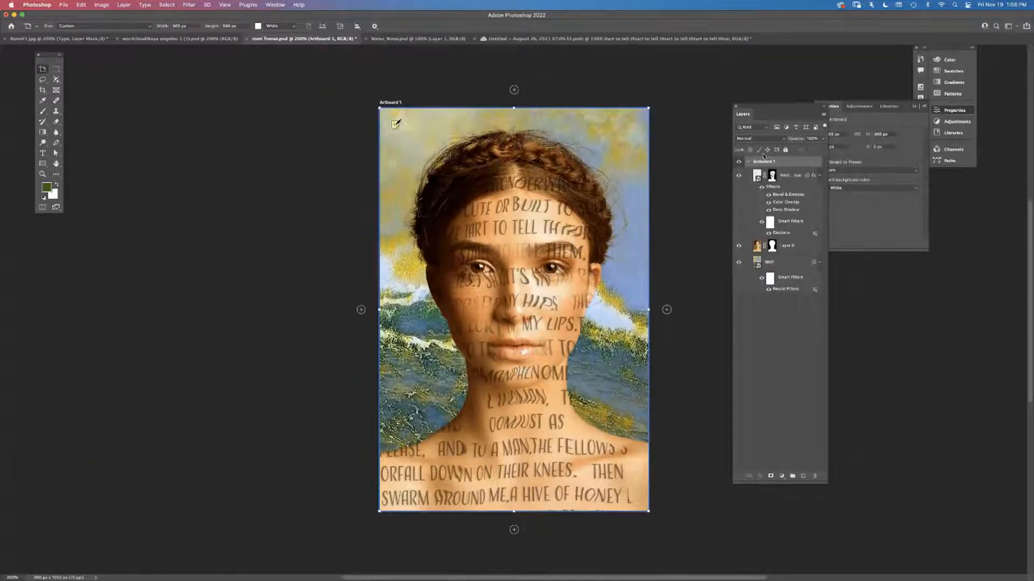
scroll(514, 424, "right", 10)
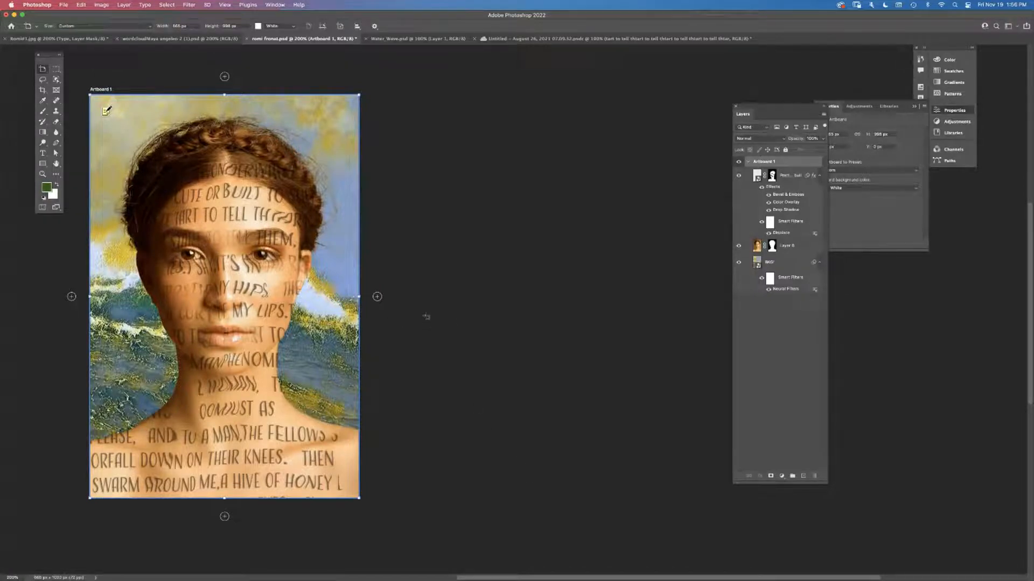
Duplicate the artboard twice into Artboard 1 copy and copy 2, and fit all three on screen
left_click(377, 297, "alt")
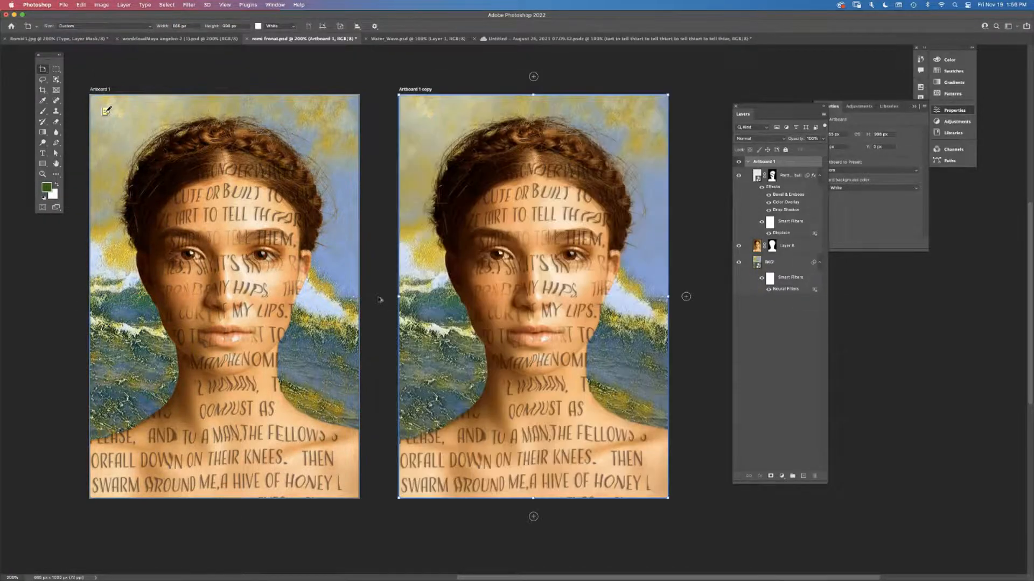
left_click(377, 296, "alt")
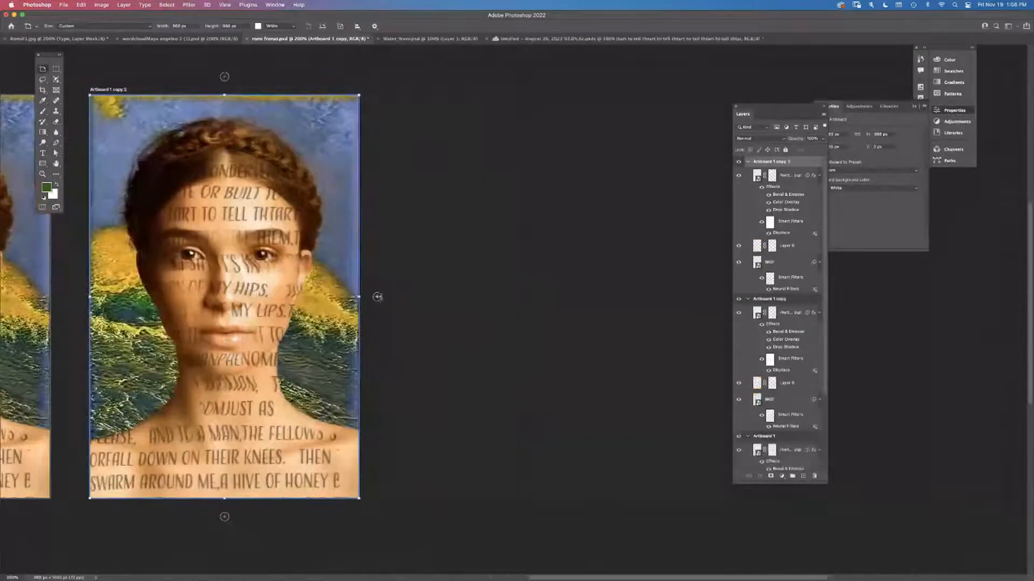
key("v")
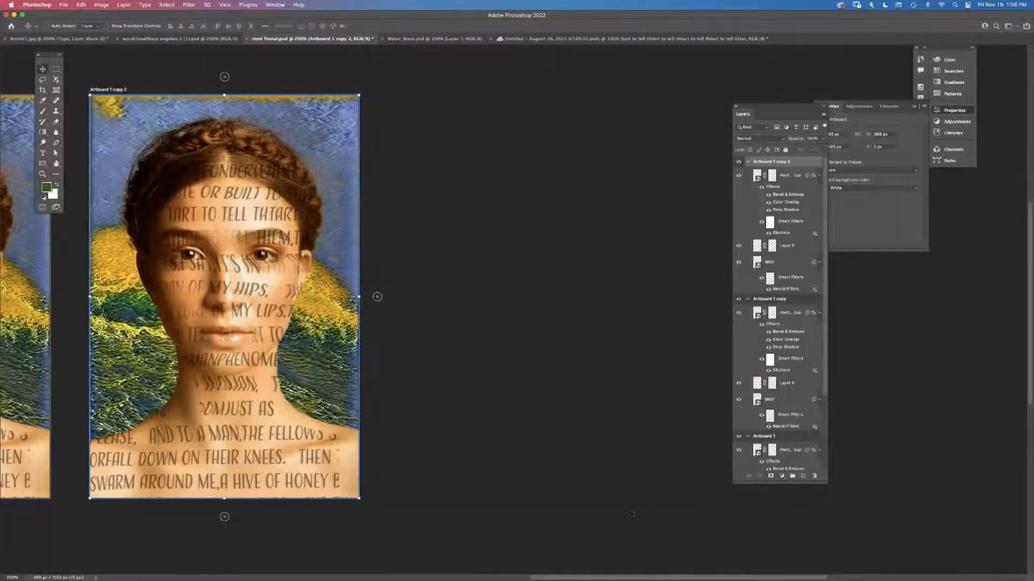
left_click_drag(245, 439, 611, 507)
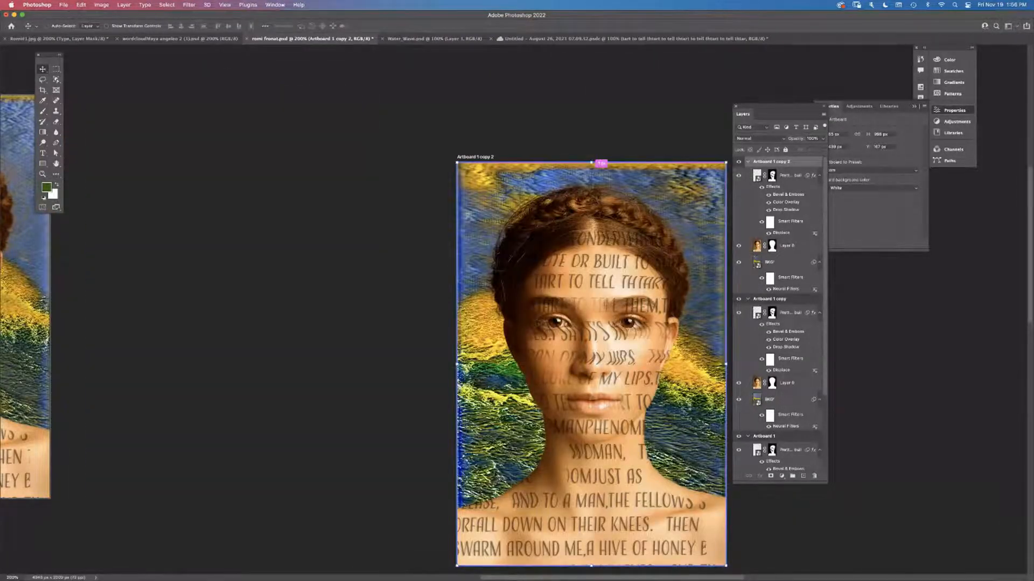
key("super+z")
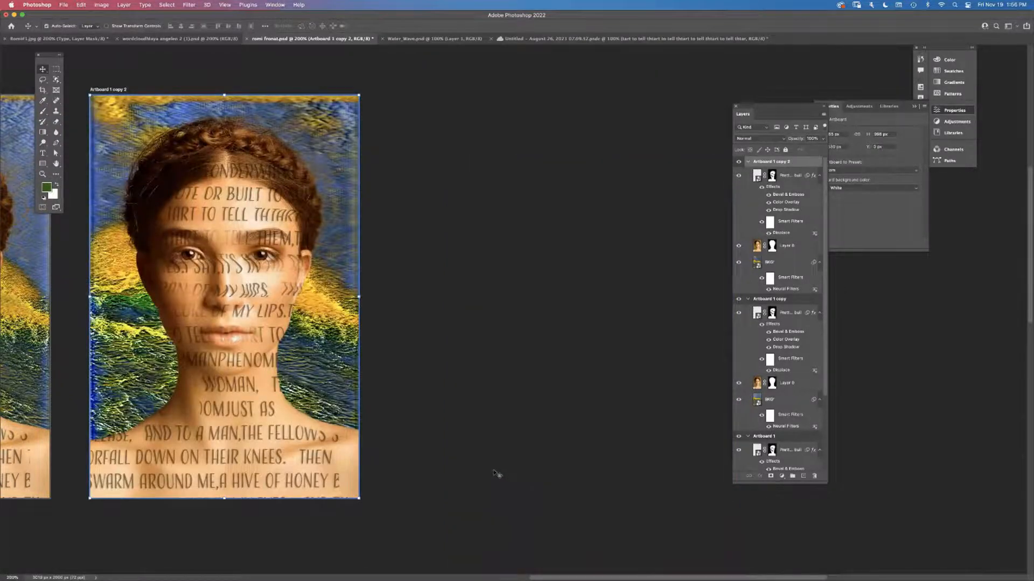
key("super+minus")
key("super+minus")
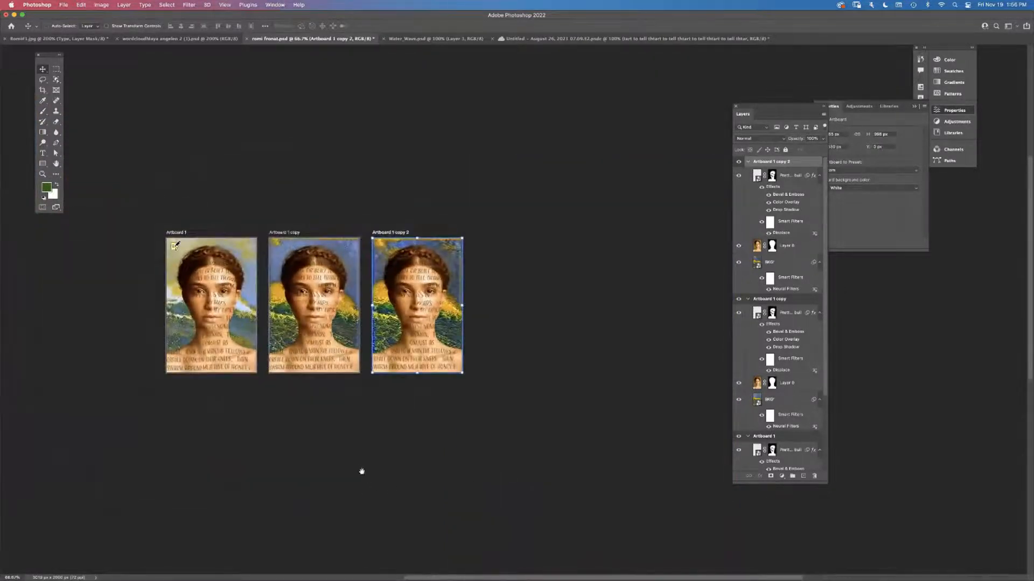
left_click_drag(360, 473, 493, 470)
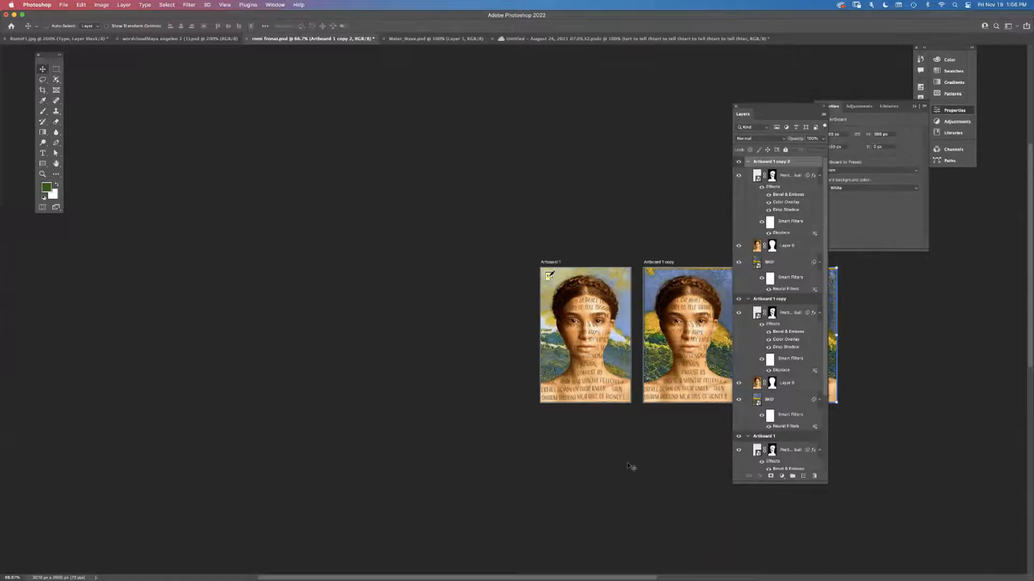
key("super+0")
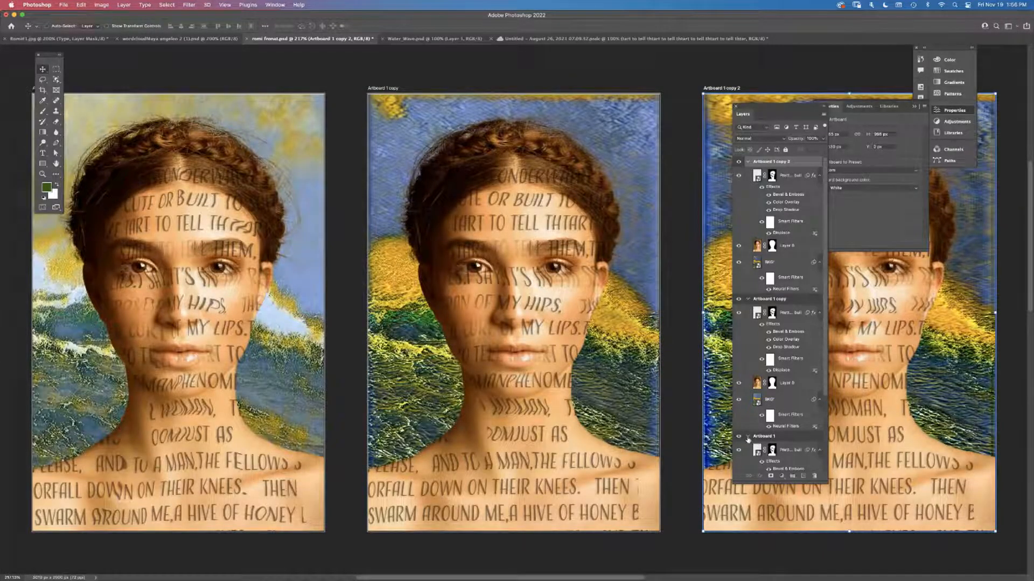
left_click(748, 437)
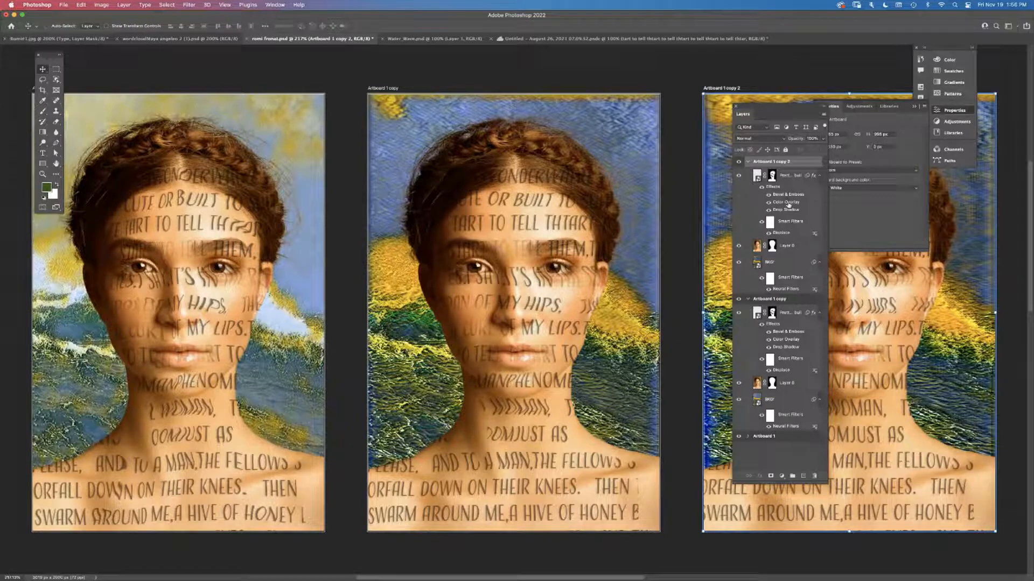
Give Artboard 1 copy 2's poem text a red Color Overlay at 100% opacity
left_click(789, 203)
double_click(790, 203)
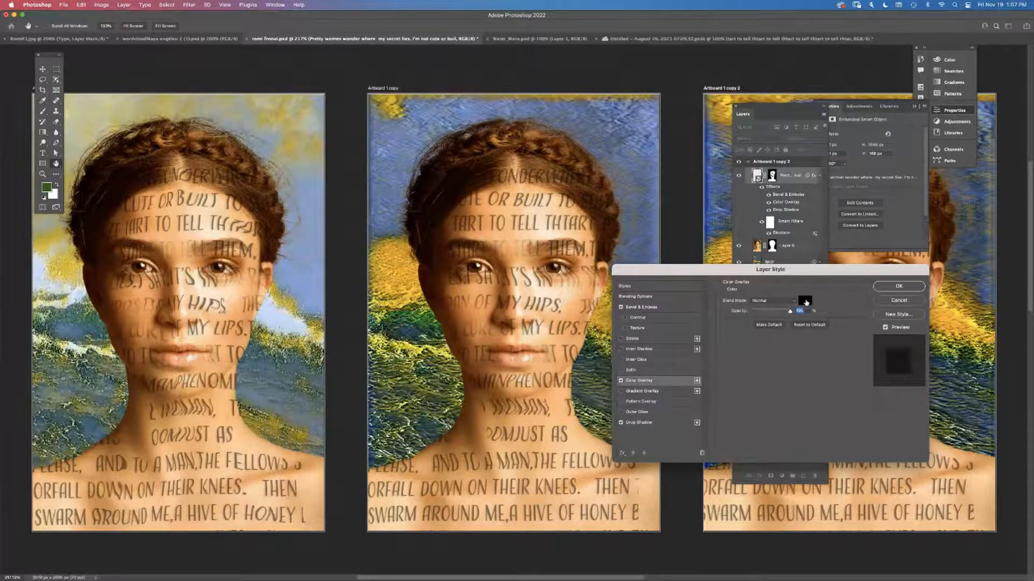
left_click(804, 300)
left_click(504, 245)
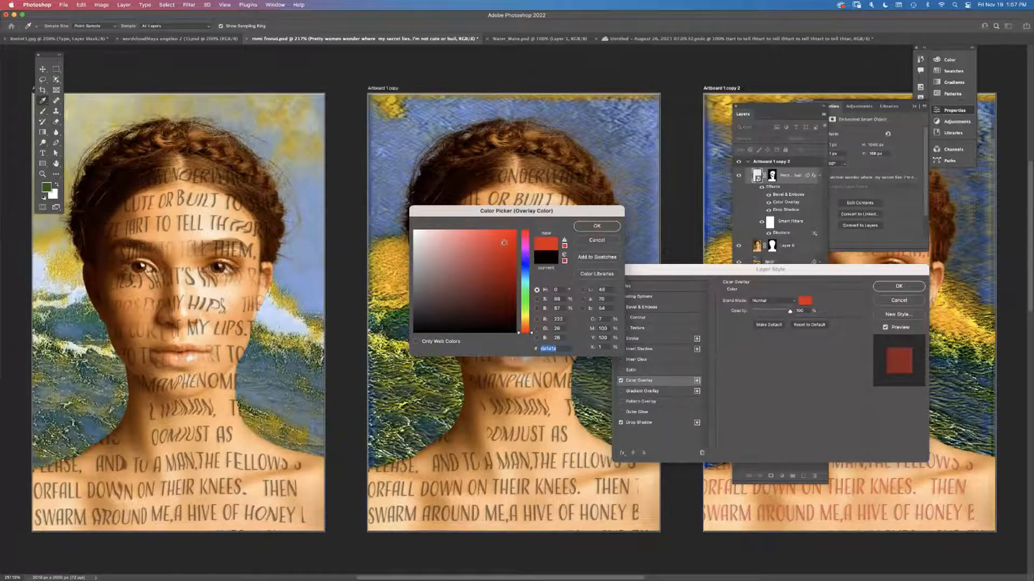
left_click(596, 226)
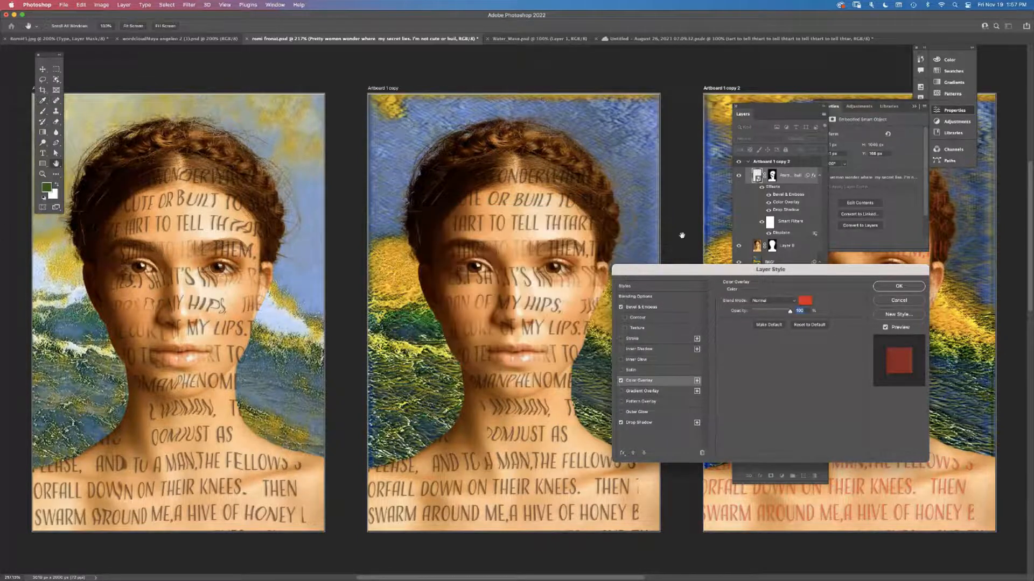
left_click(898, 286)
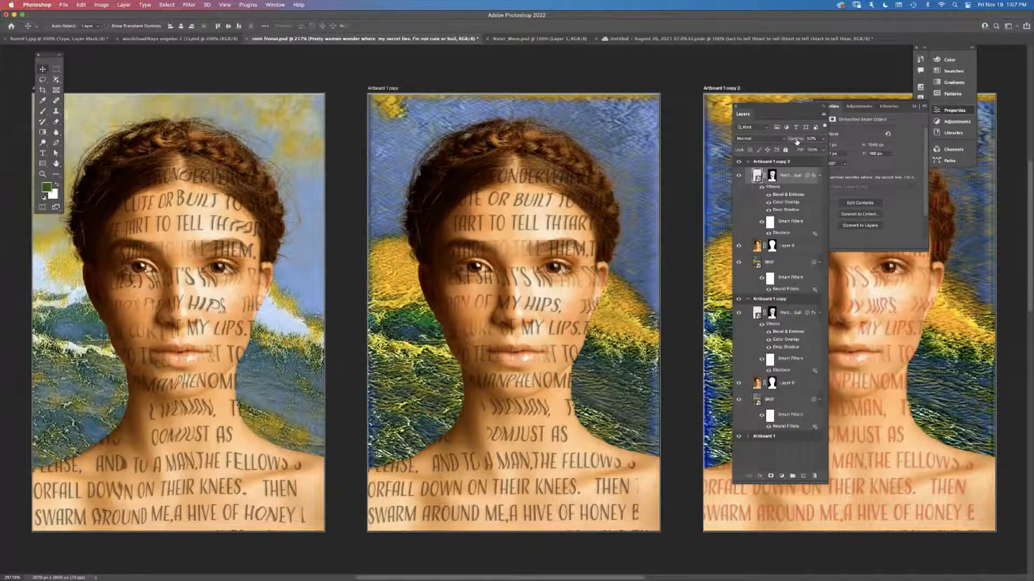
left_click_drag(796, 141, 854, 155)
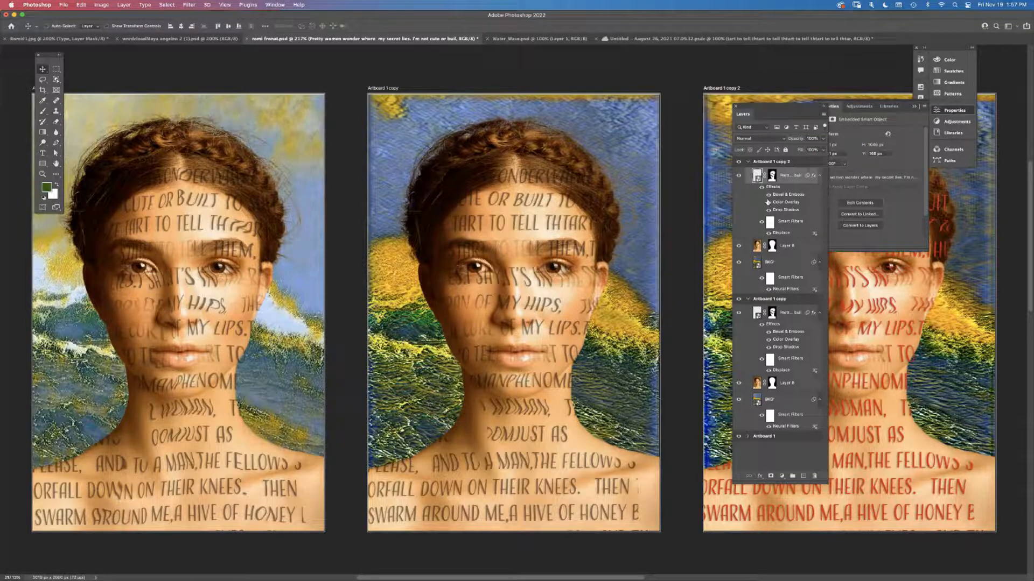
Toggle the Displace filter to compare, then centre Artboard 1 copy 2 in the view
left_click(769, 233)
left_click(769, 234)
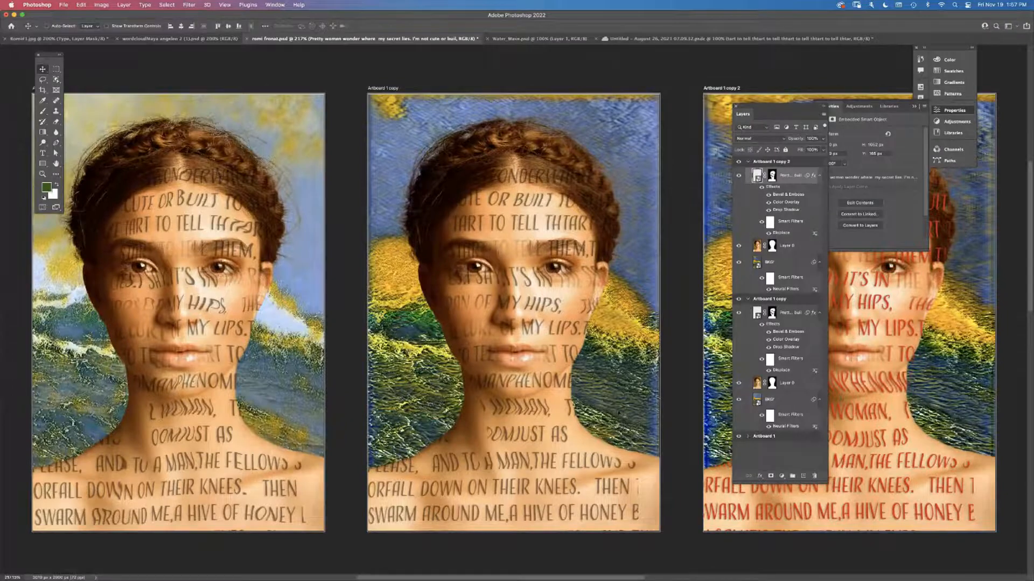
left_click_drag(589, 403, 343, 379)
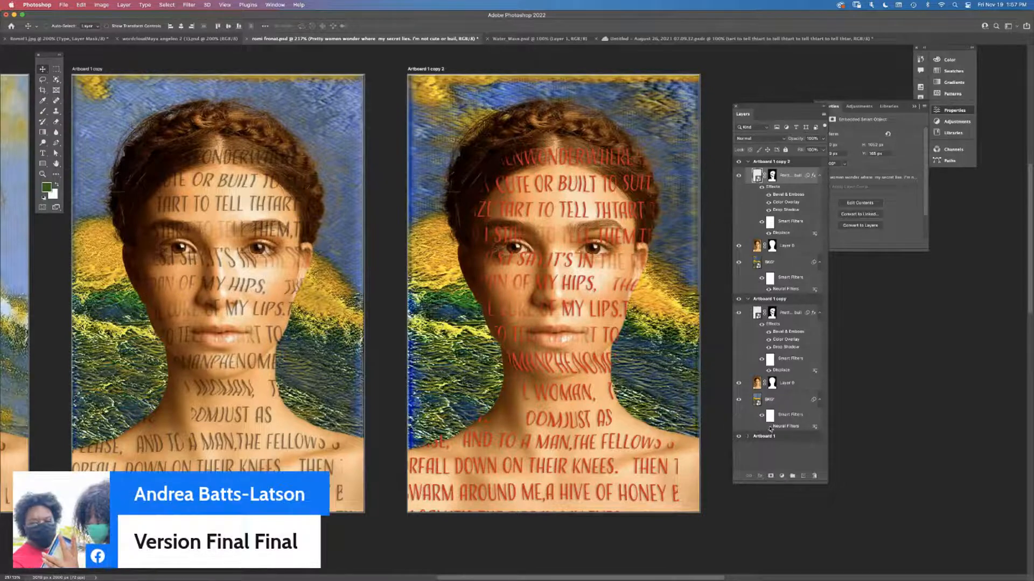
Hide Neural Filters on Artboard 1 copy's background to reveal the stormy ocean photo
left_click(769, 427)
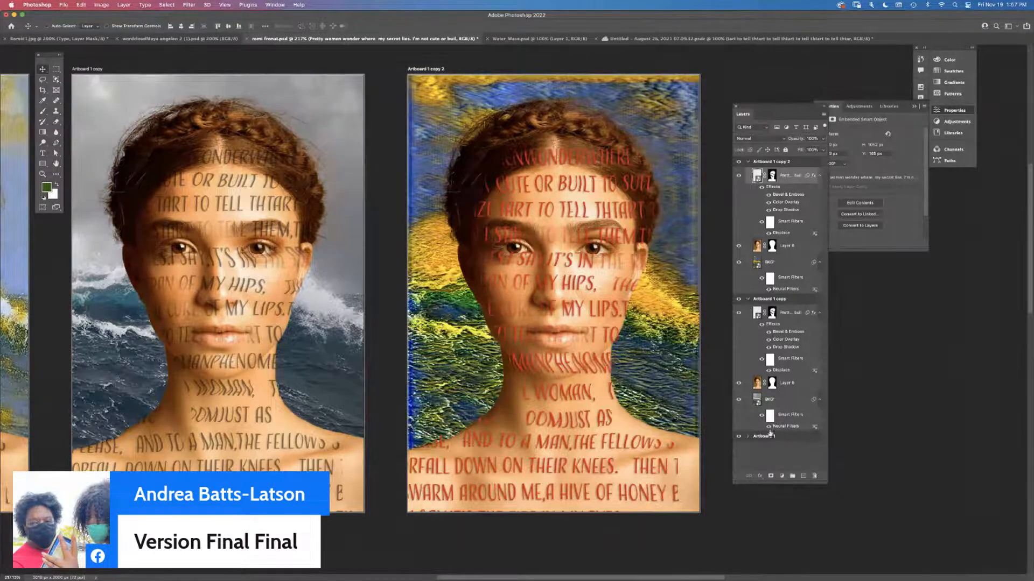
left_click(769, 426)
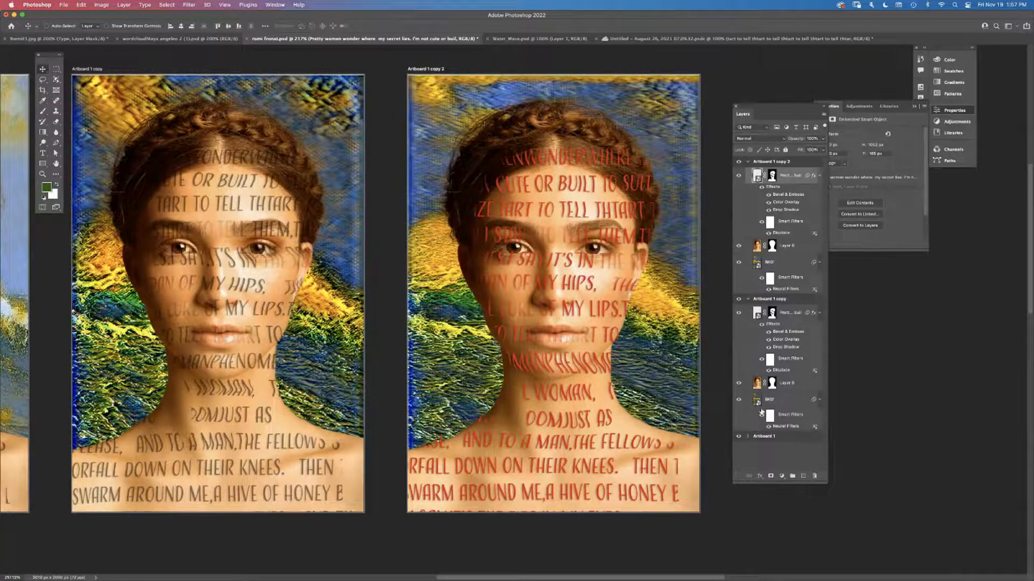
left_click(751, 301)
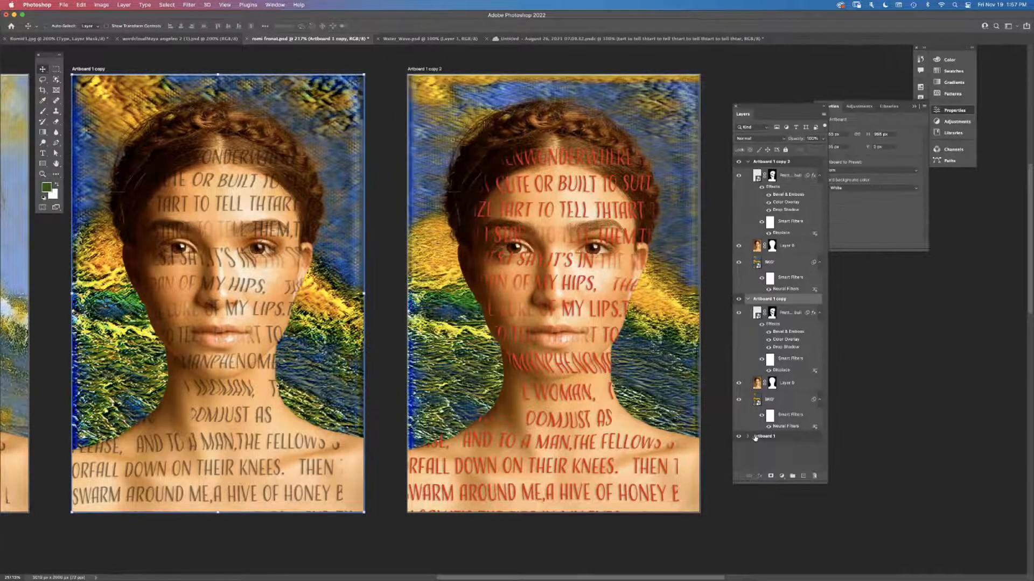
left_click(769, 427)
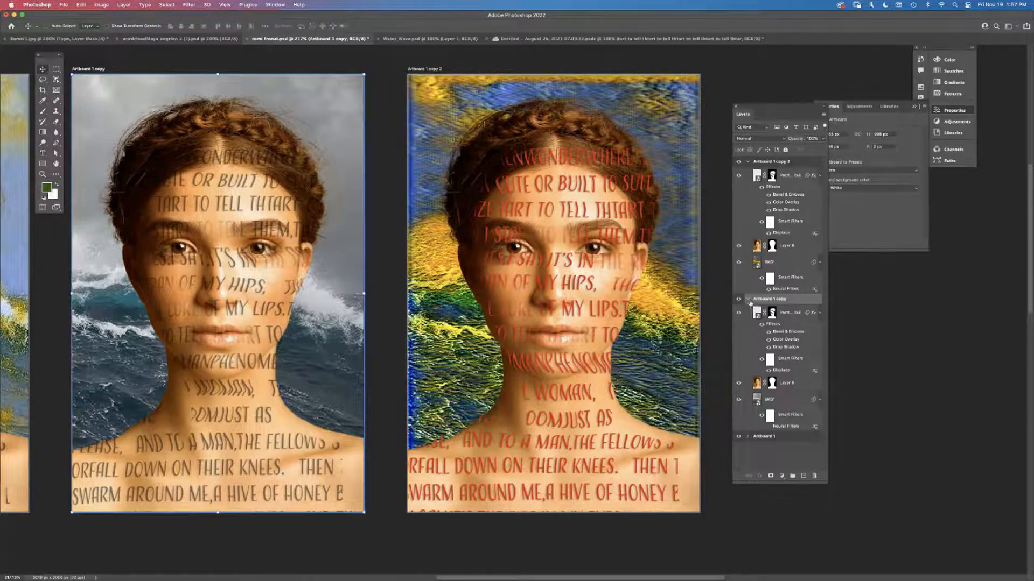
left_click(749, 299)
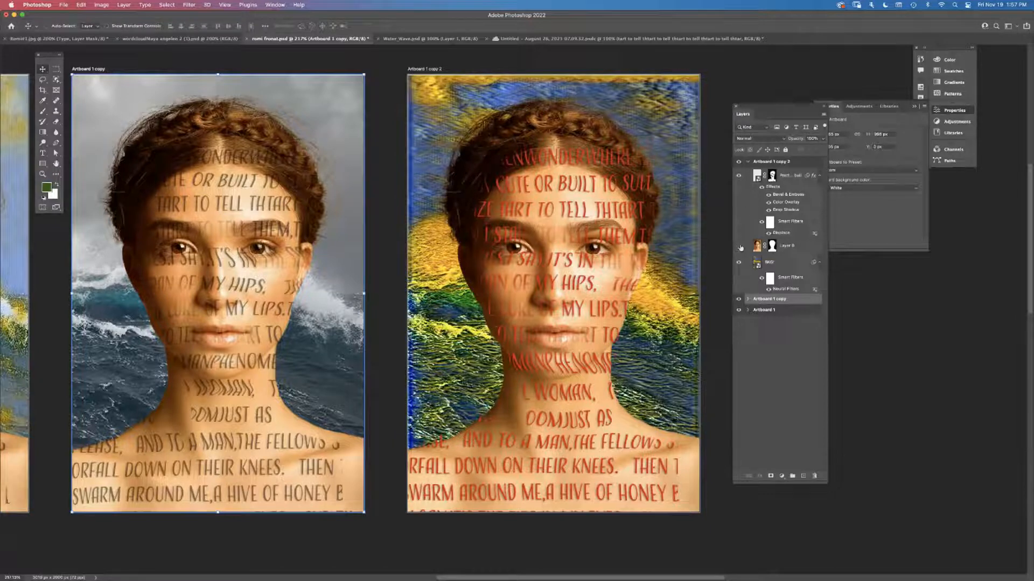
On Artboard 1 copy 2, hide the portrait and fade the background filter downward with a gradient mask
left_click(739, 245)
left_click(739, 247)
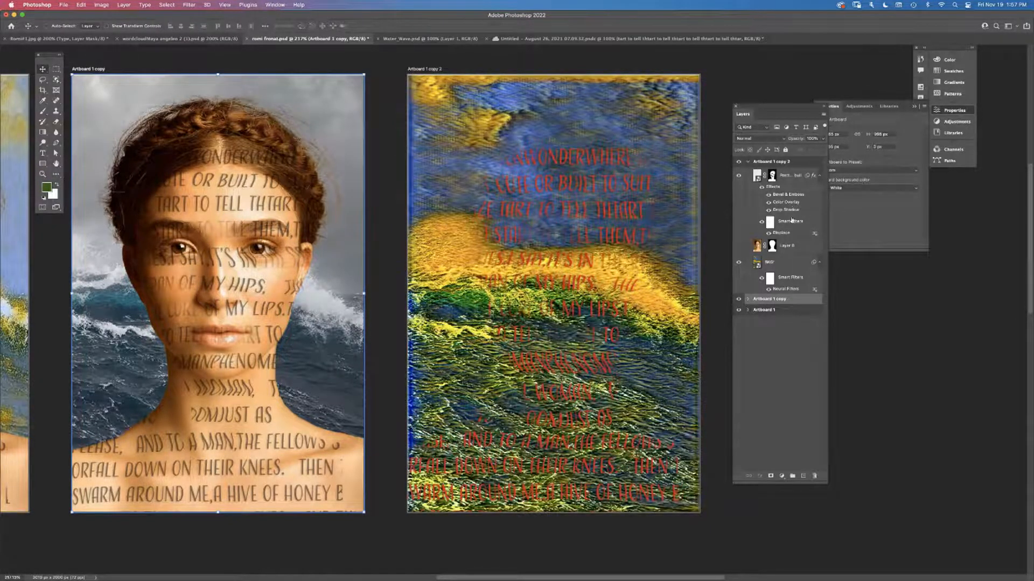
left_click(769, 279)
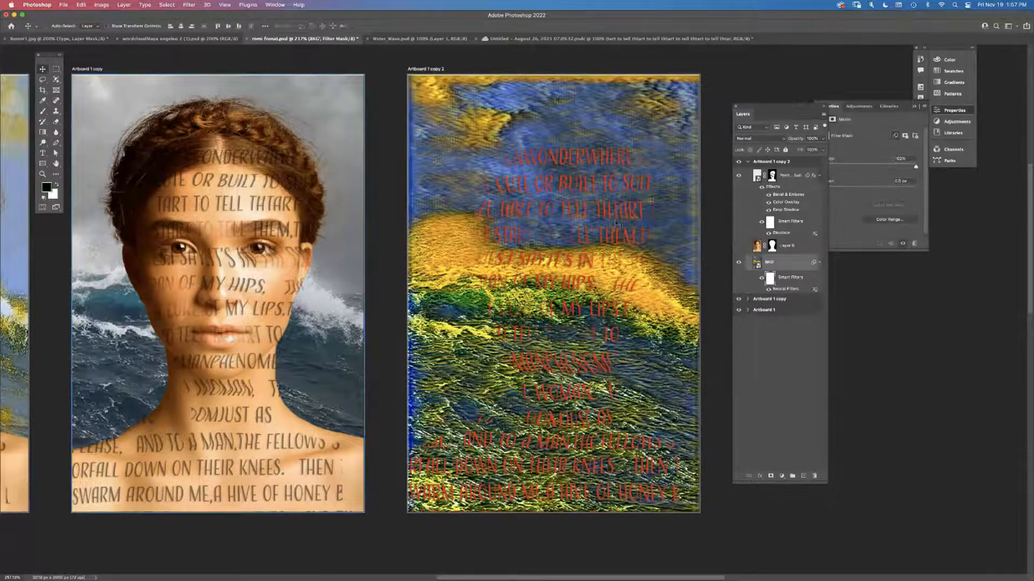
left_click(43, 132)
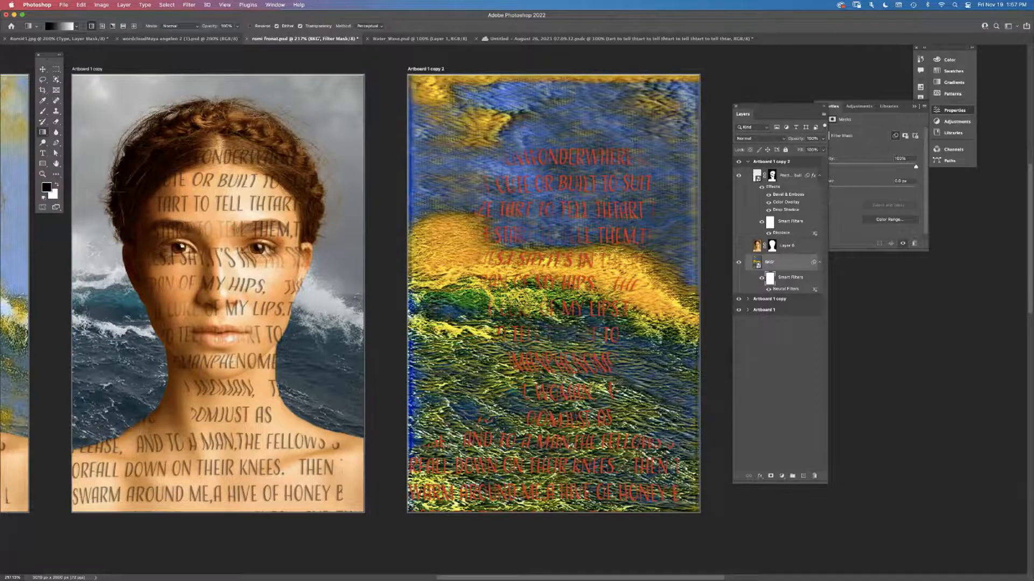
left_click_drag(558, 503, 559, 323)
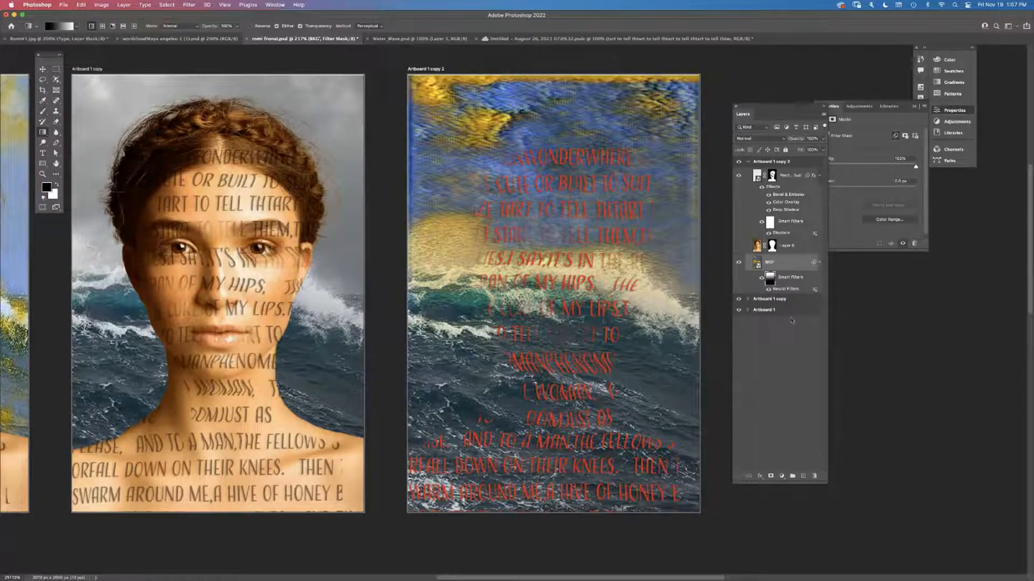
left_click(748, 163)
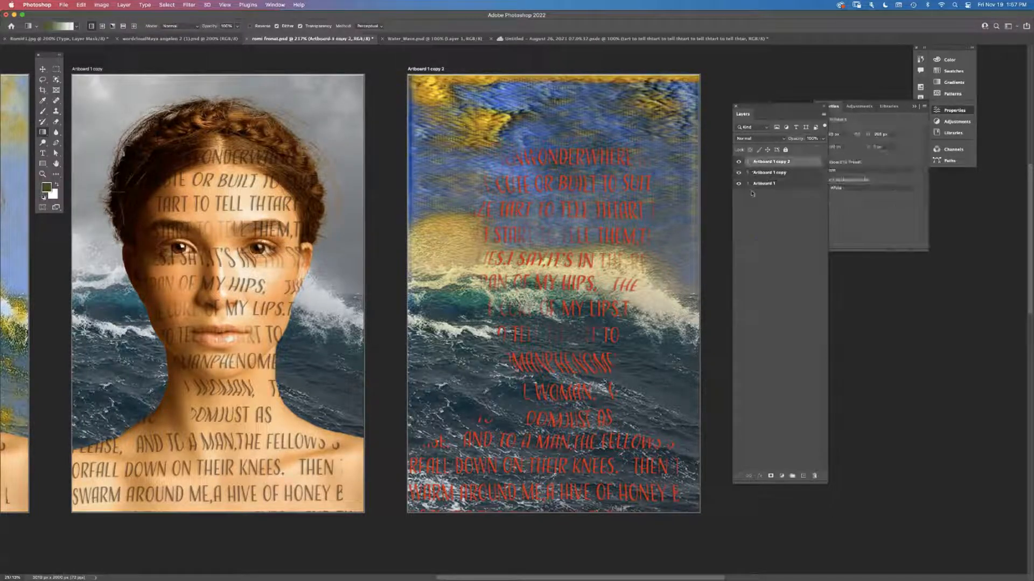
Recolour Artboard 1 copy 2's poem overlay from red to light blue, then review its bevel settings
key("super+minus")
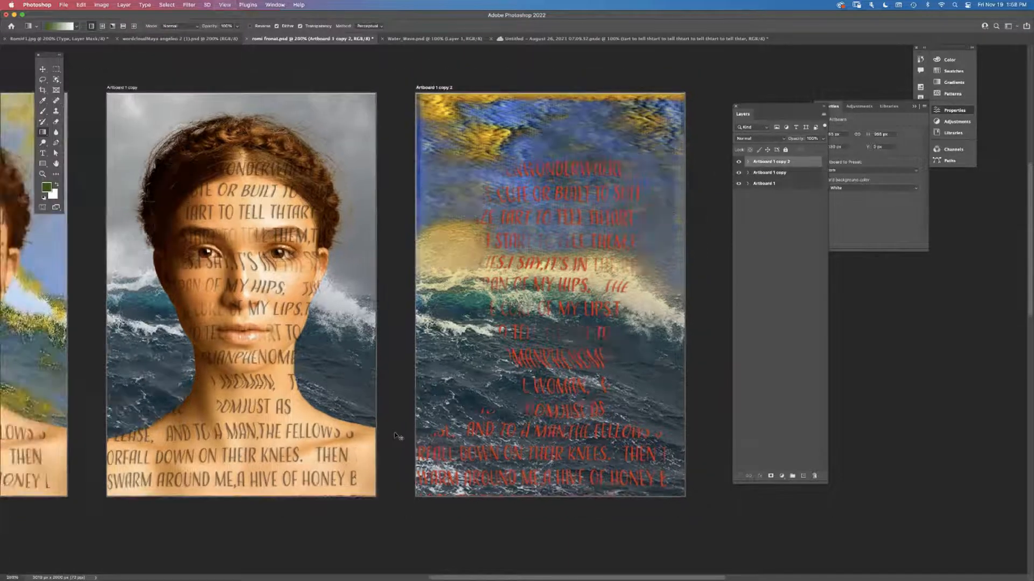
key("super+minus")
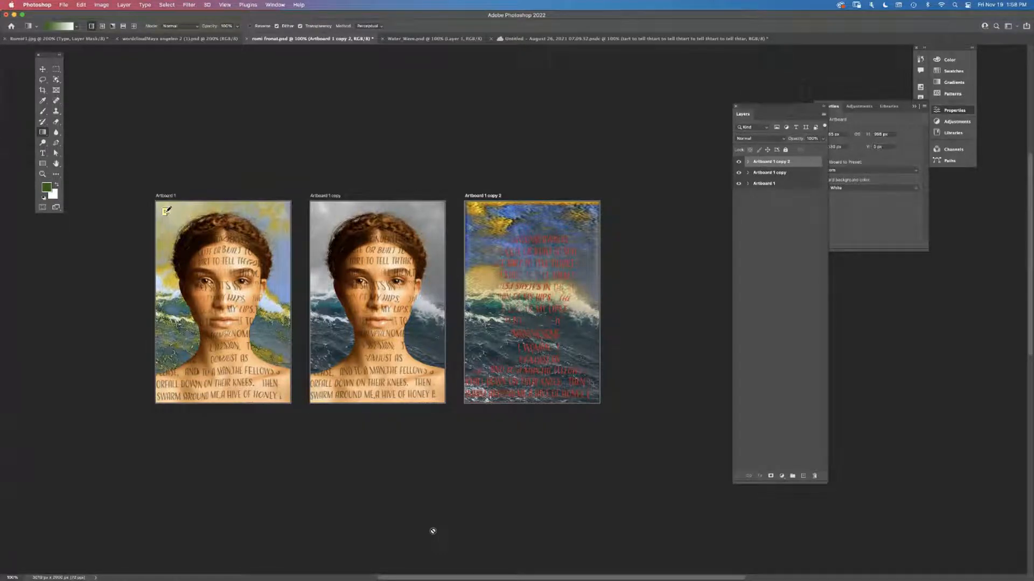
left_click(747, 162)
double_click(805, 204)
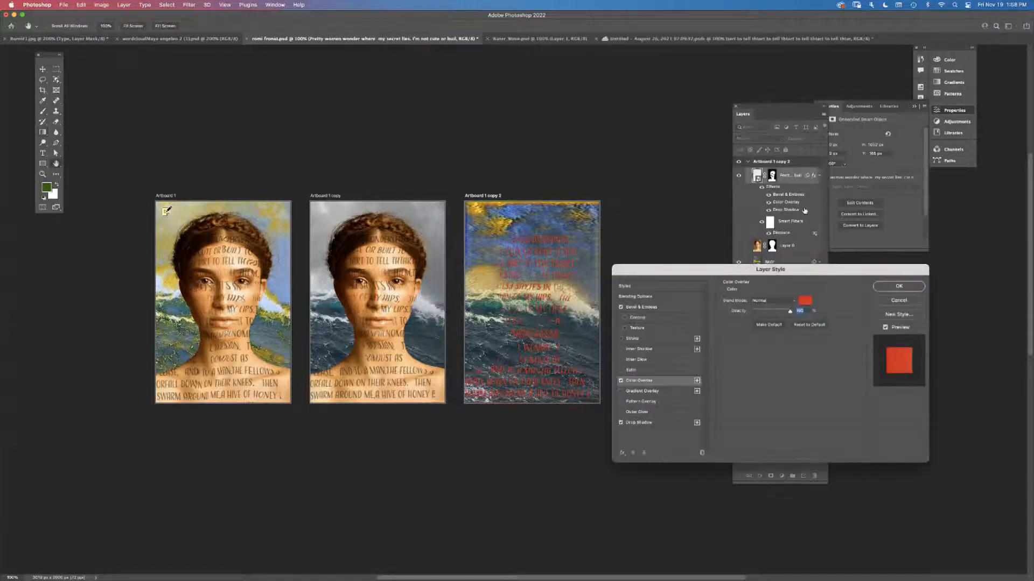
left_click(805, 303)
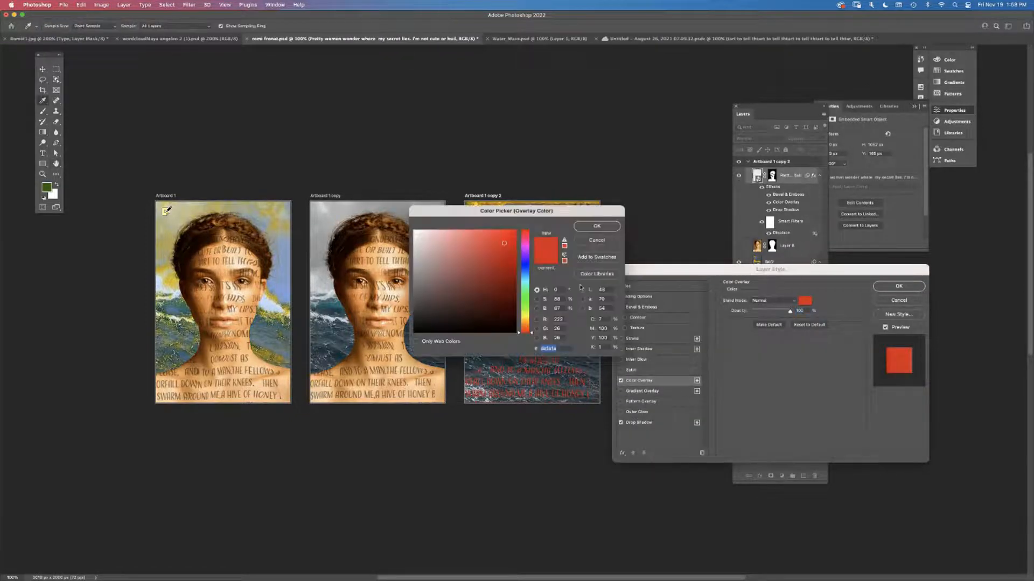
left_click(523, 310)
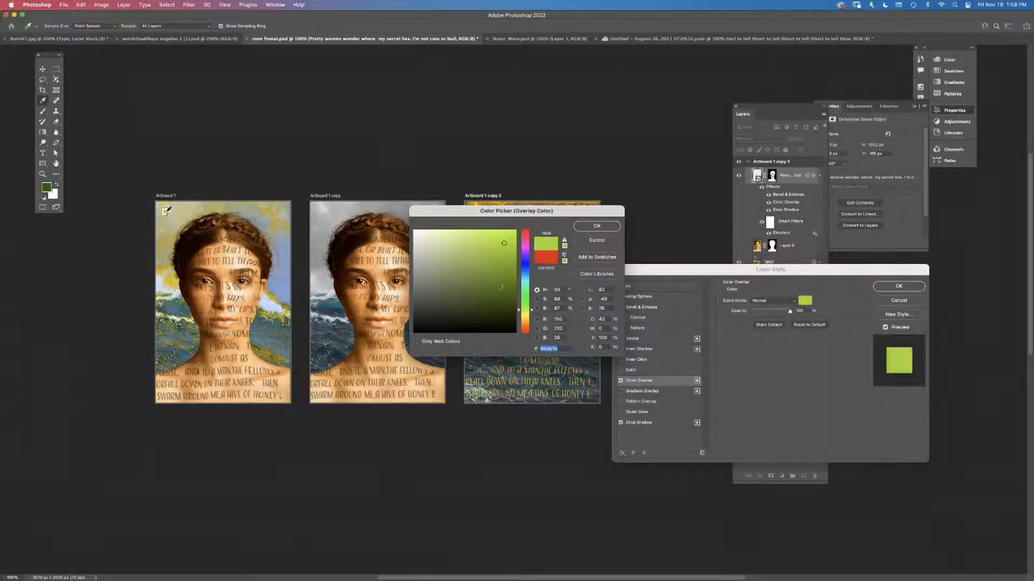
left_click(478, 359)
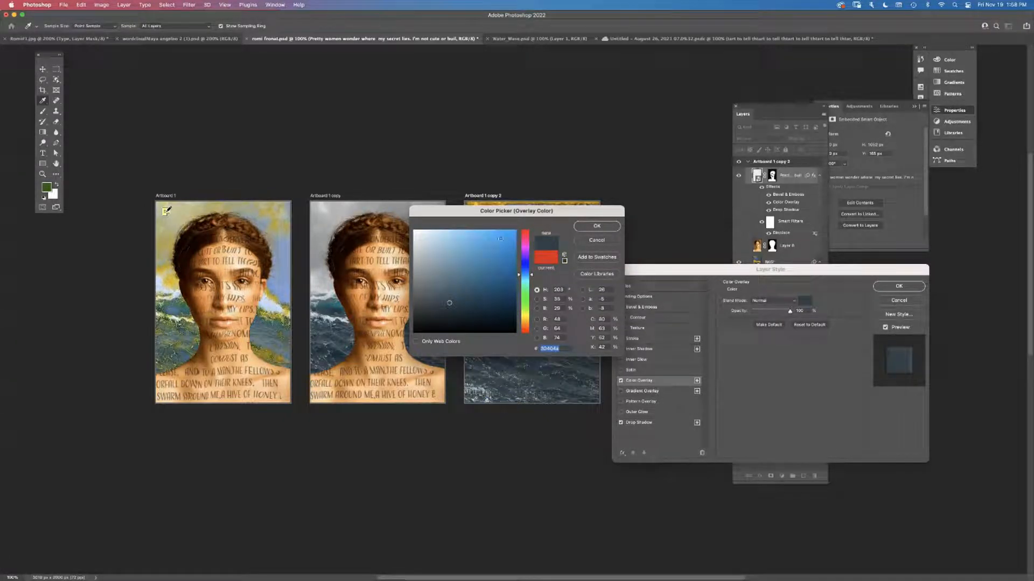
left_click(448, 240)
left_click(433, 237)
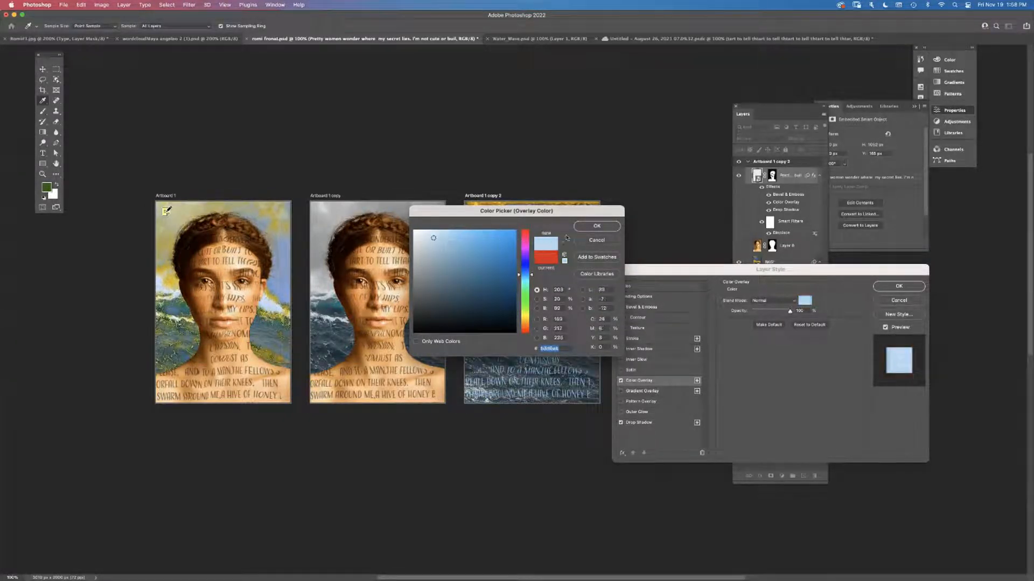
left_click(597, 226)
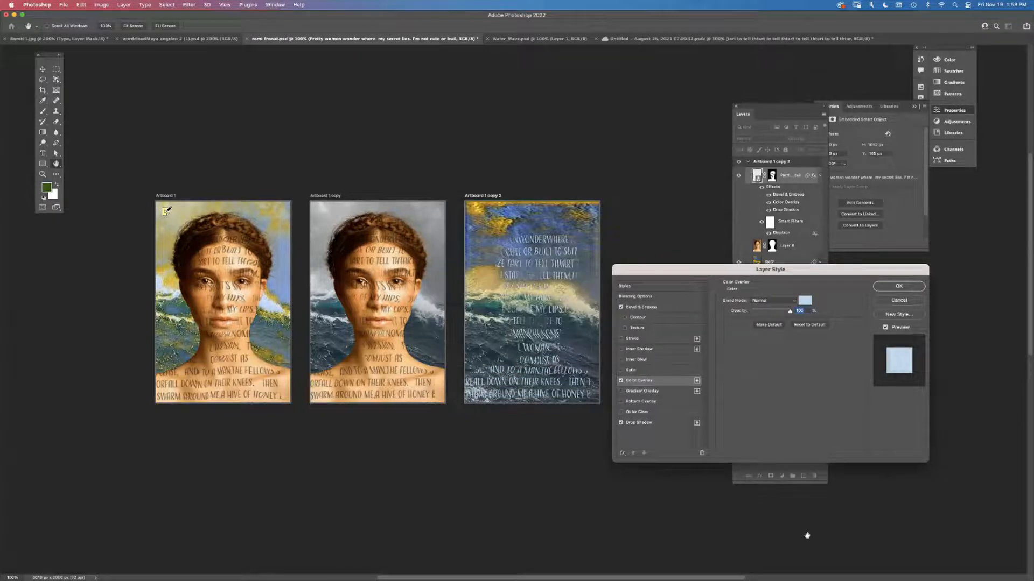
left_click(899, 286)
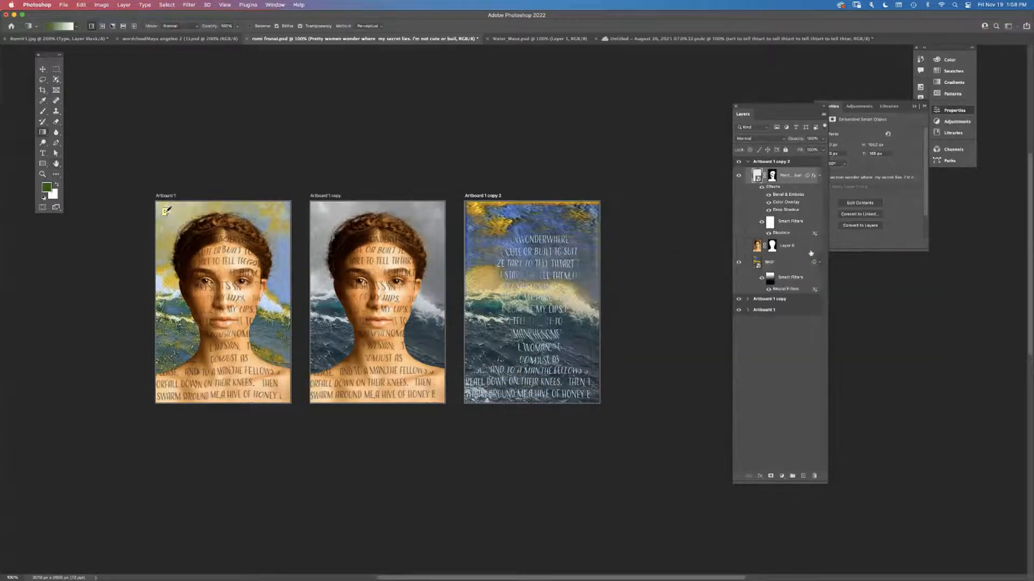
double_click(816, 198)
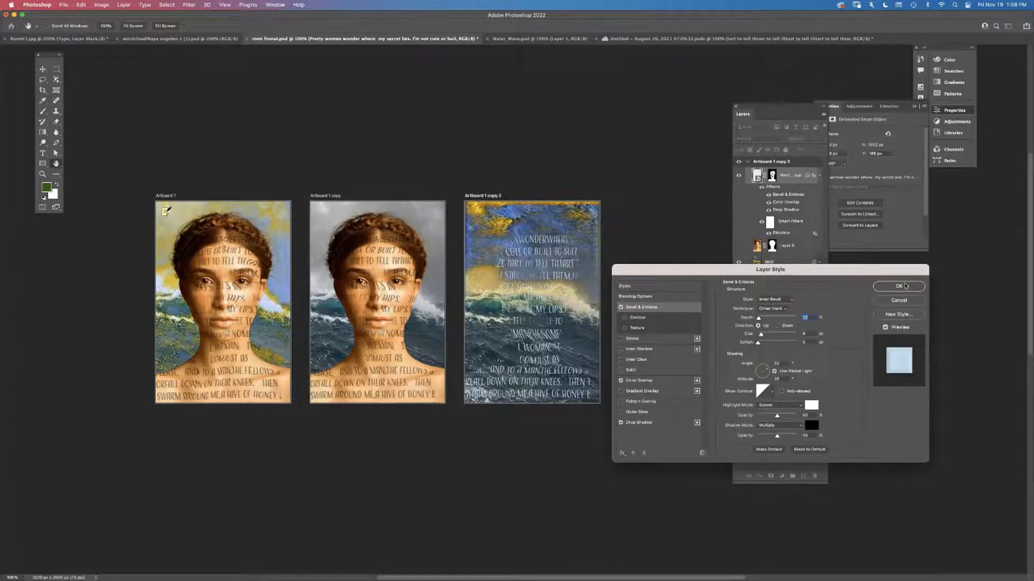
left_click(904, 285)
left_click(739, 246)
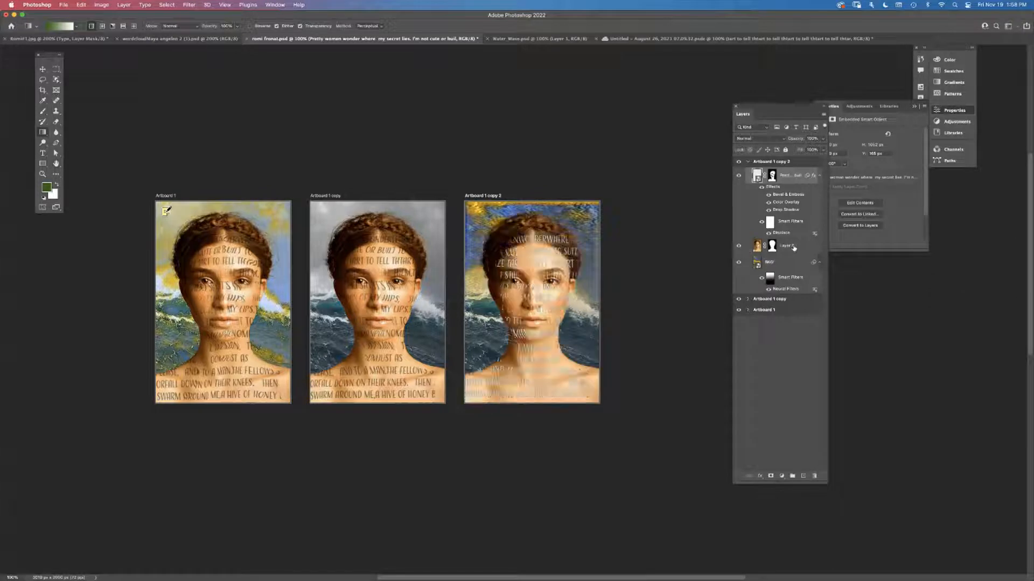
left_click(792, 248)
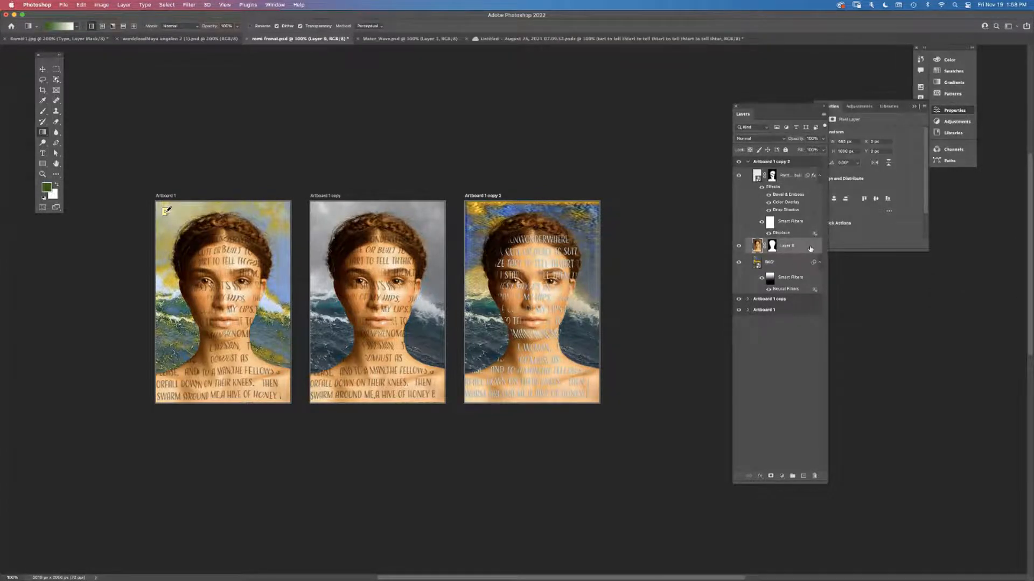
double_click(808, 249)
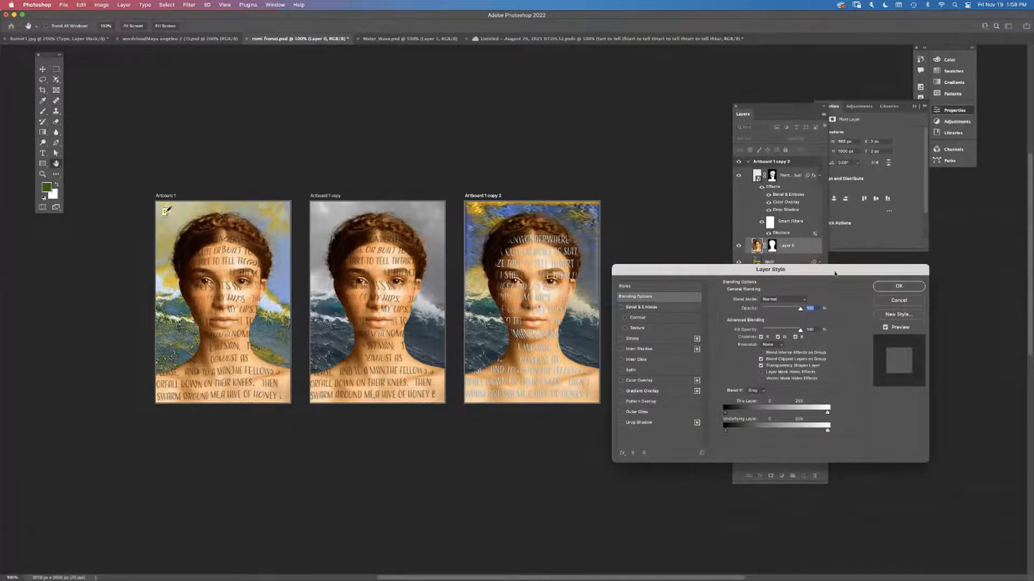
left_click(661, 423)
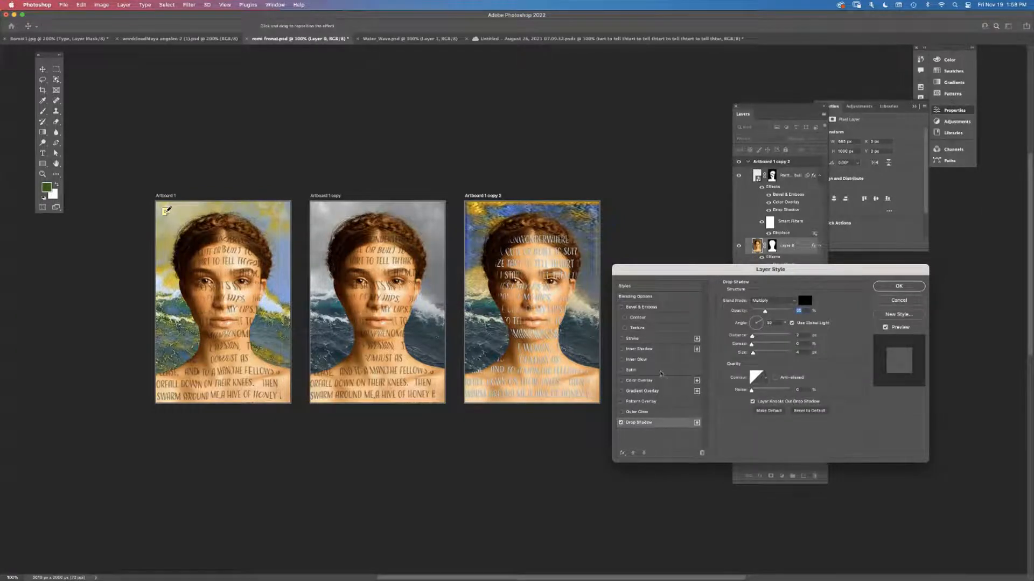
left_click(663, 311)
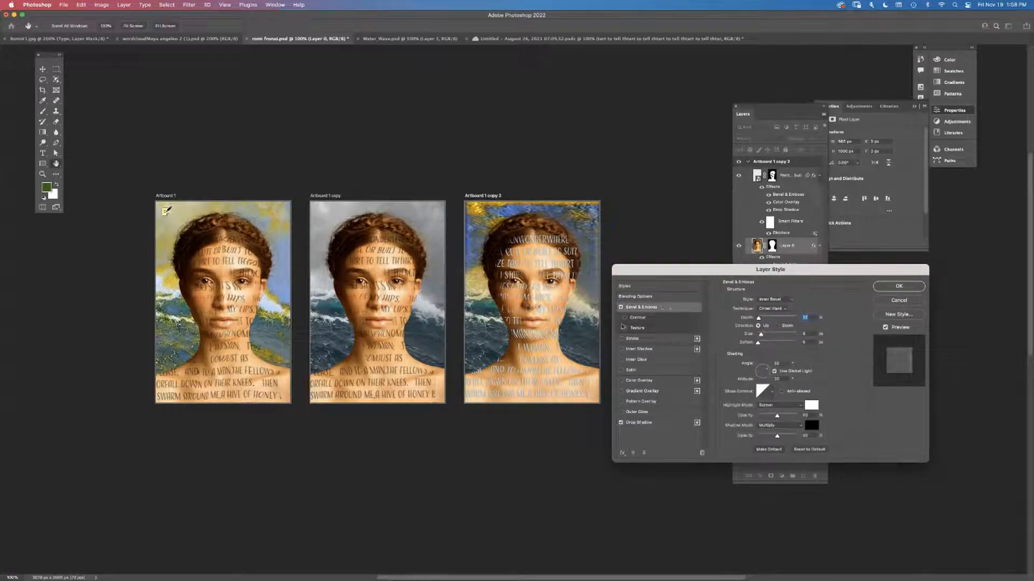
mouse_move(758, 317)
left_mouse_down()
mouse_move(791, 318)
mouse_move(770, 334)
left_mouse_up()
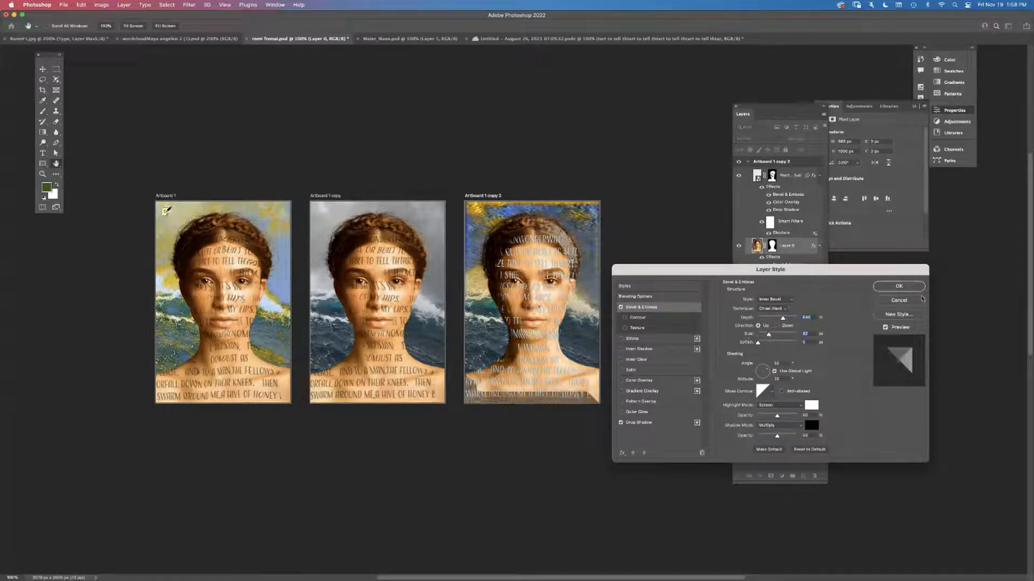
left_click(899, 286)
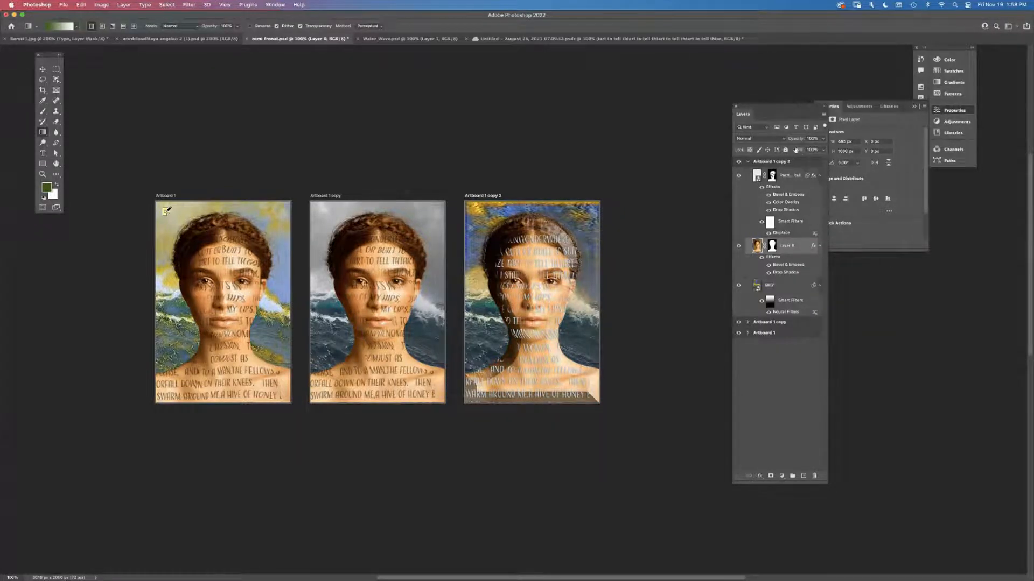
left_click_drag(799, 151, 760, 155)
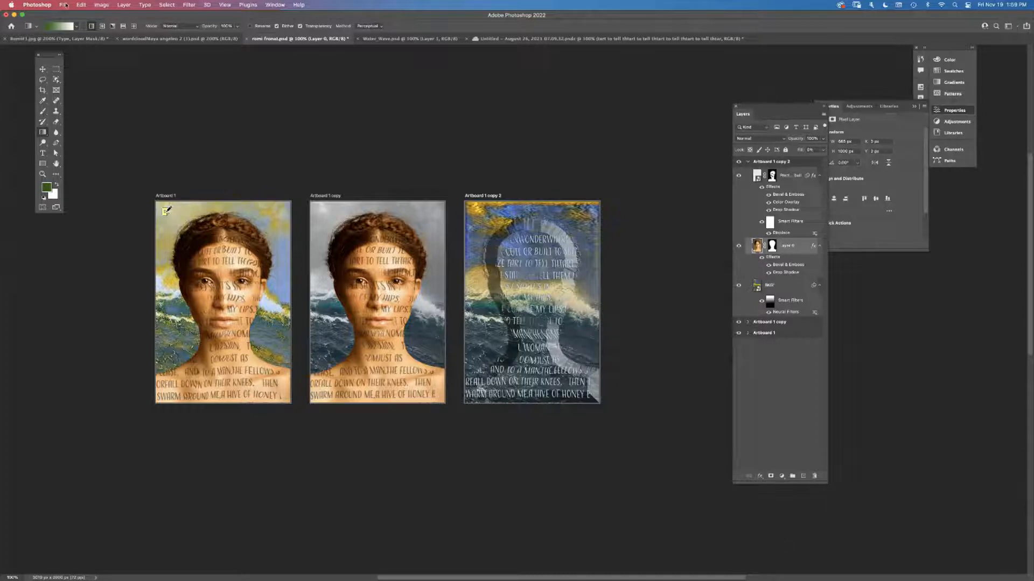
left_click(64, 5)
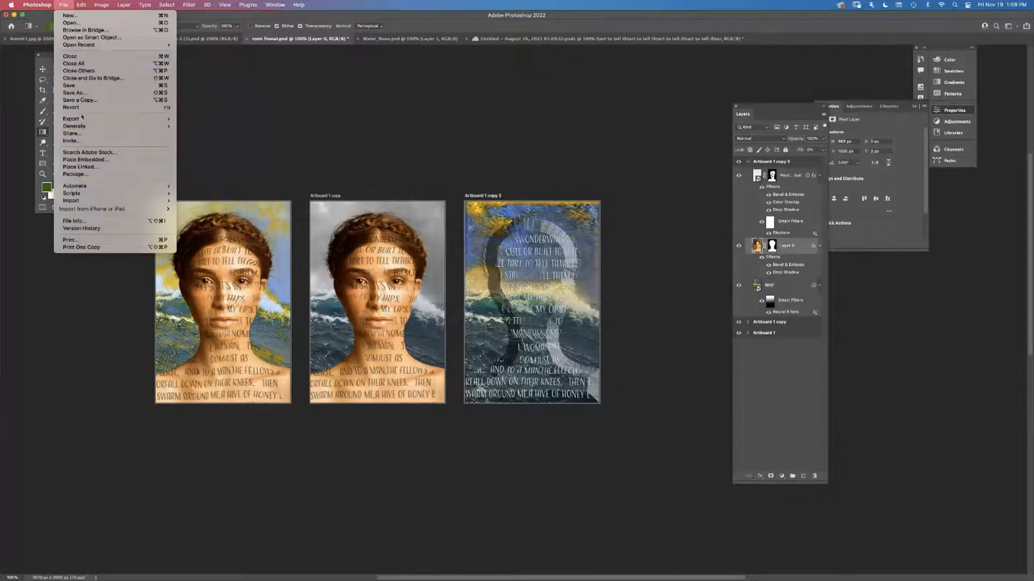
Export all three artboards to romi fronat.pdf at quality 12 and locate it in Finder
mouse_move(82, 119)
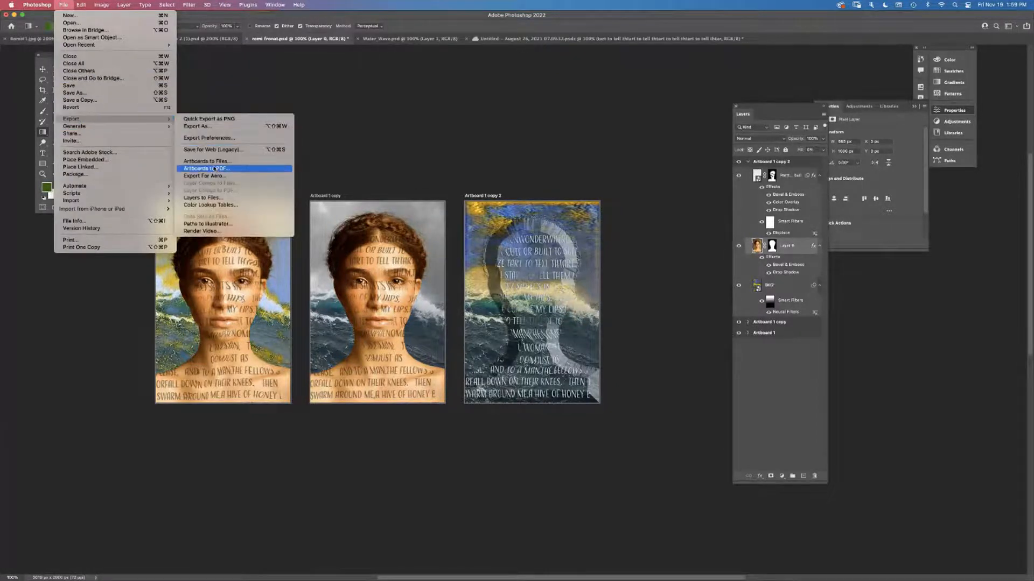
left_click(215, 168)
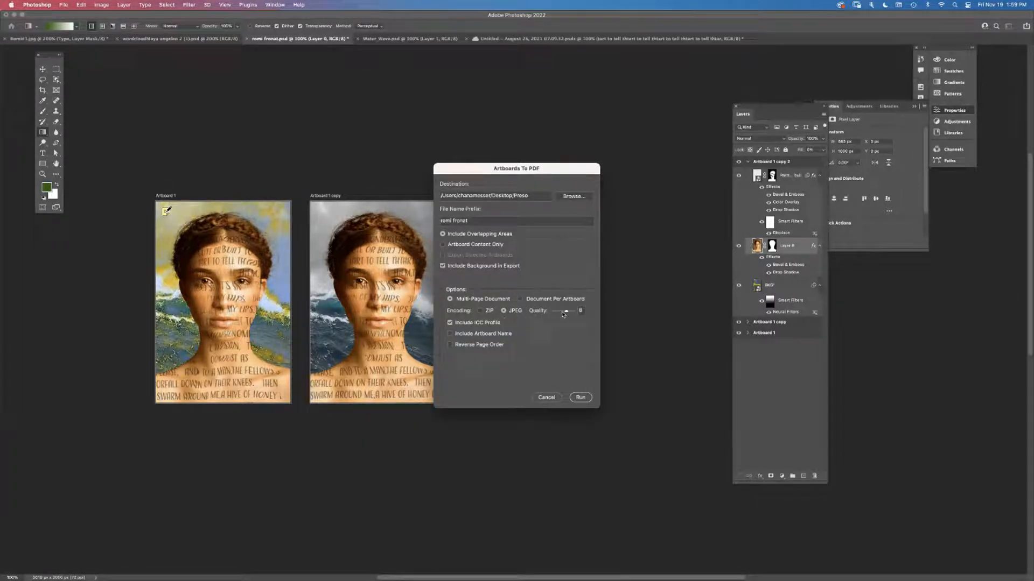
left_click_drag(567, 311, 577, 314)
left_click(578, 398)
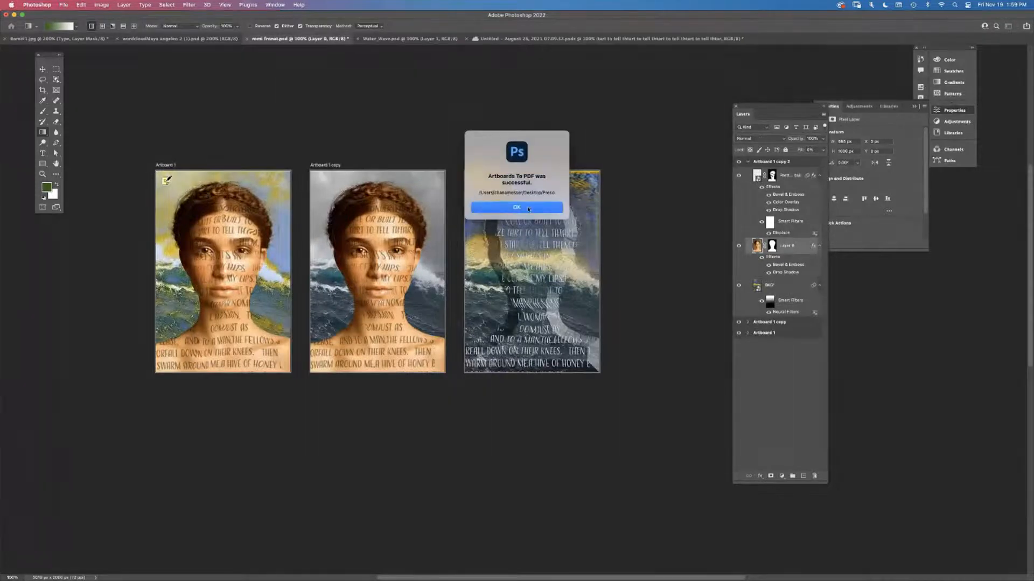
left_click(528, 210)
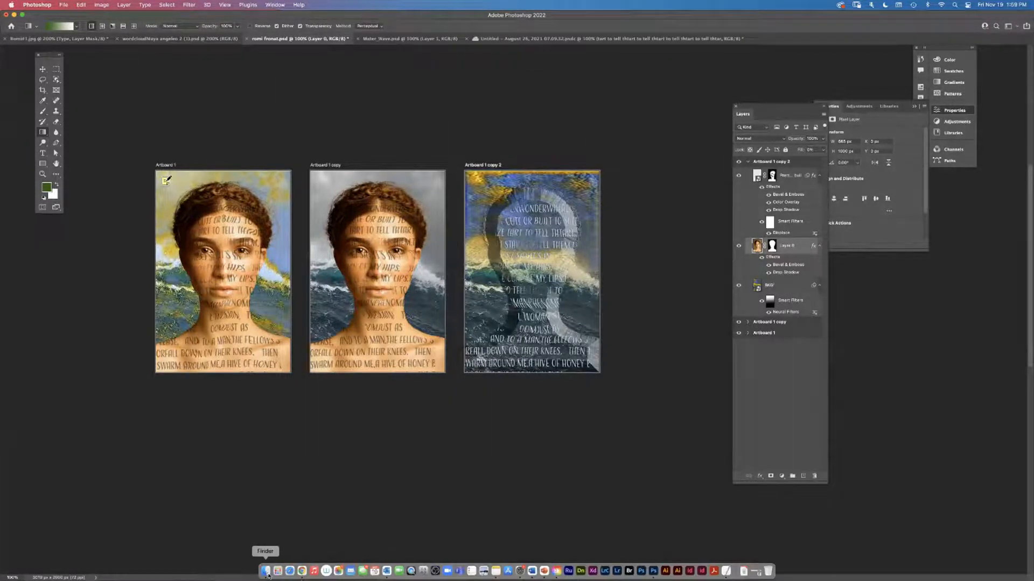
left_click(266, 576)
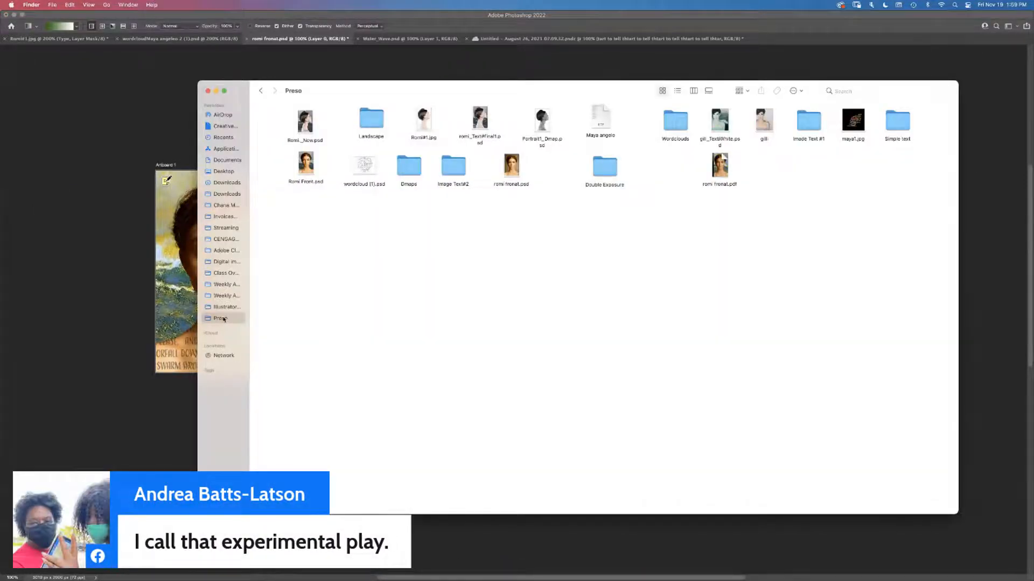
Select romi fronat.pdf in the Preso folder and open it in Acrobat Pro DC
left_click(721, 162)
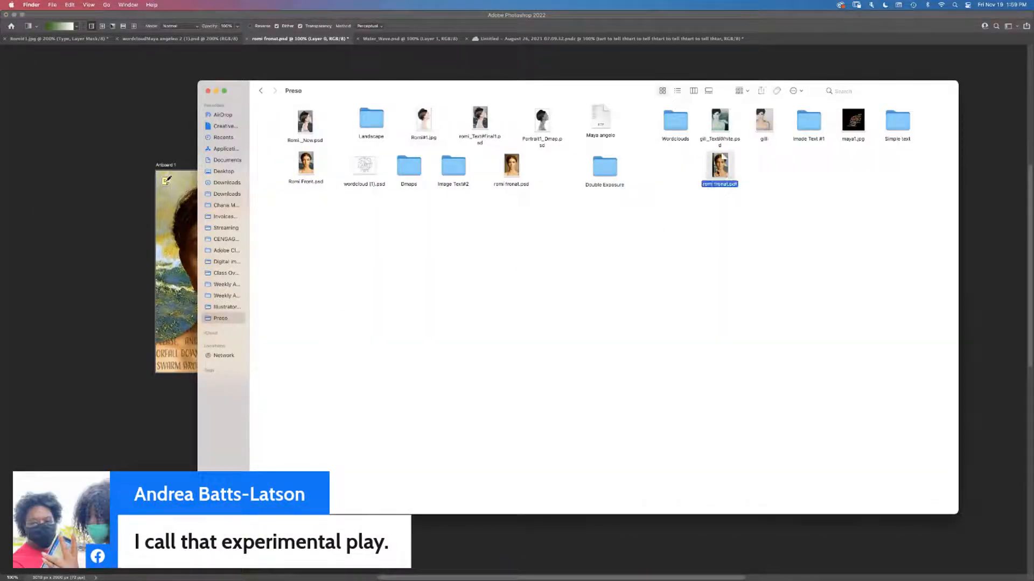
double_click(721, 183)
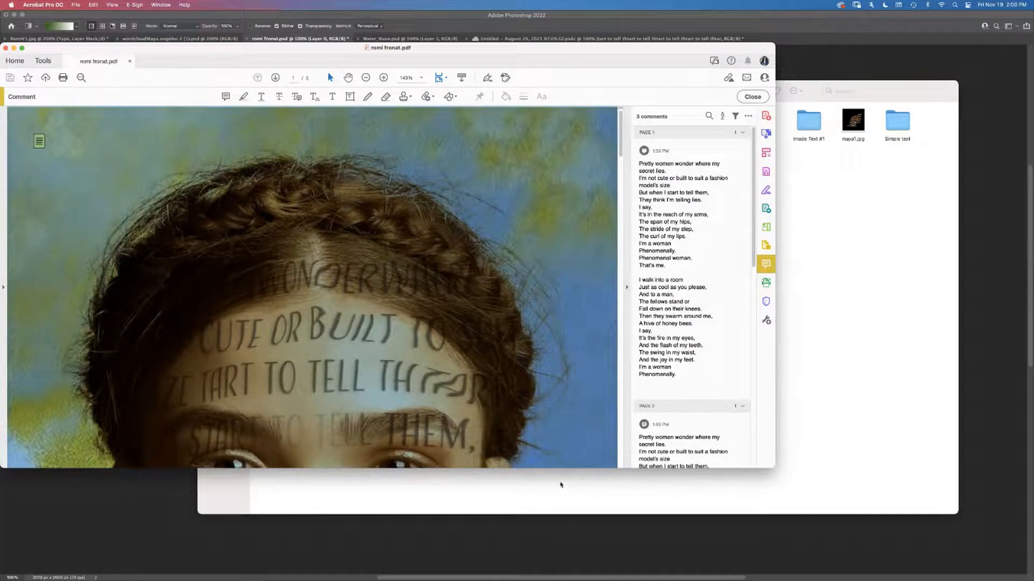
left_click(161, 5)
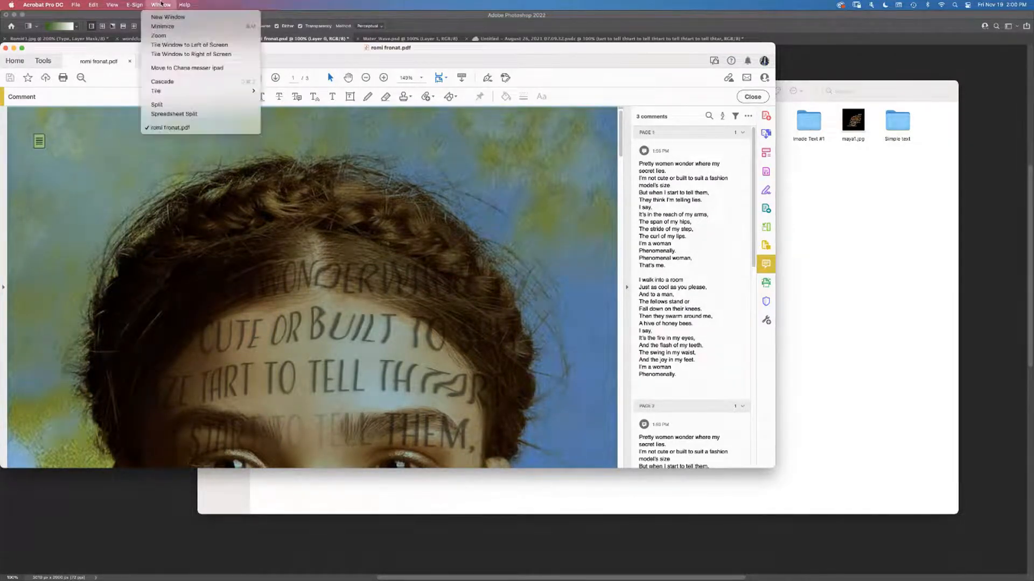
mouse_move(112, 5)
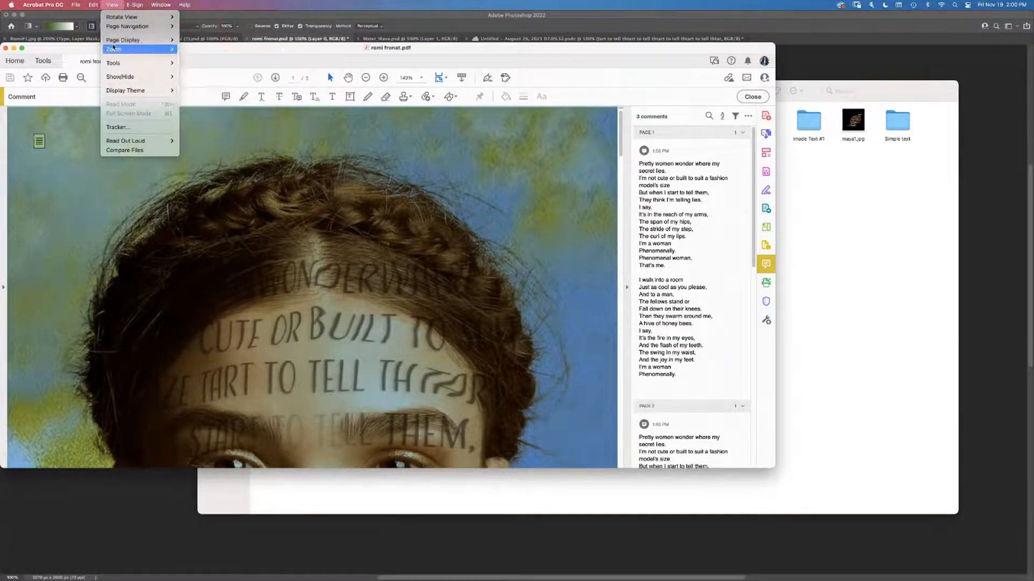
mouse_move(115, 49)
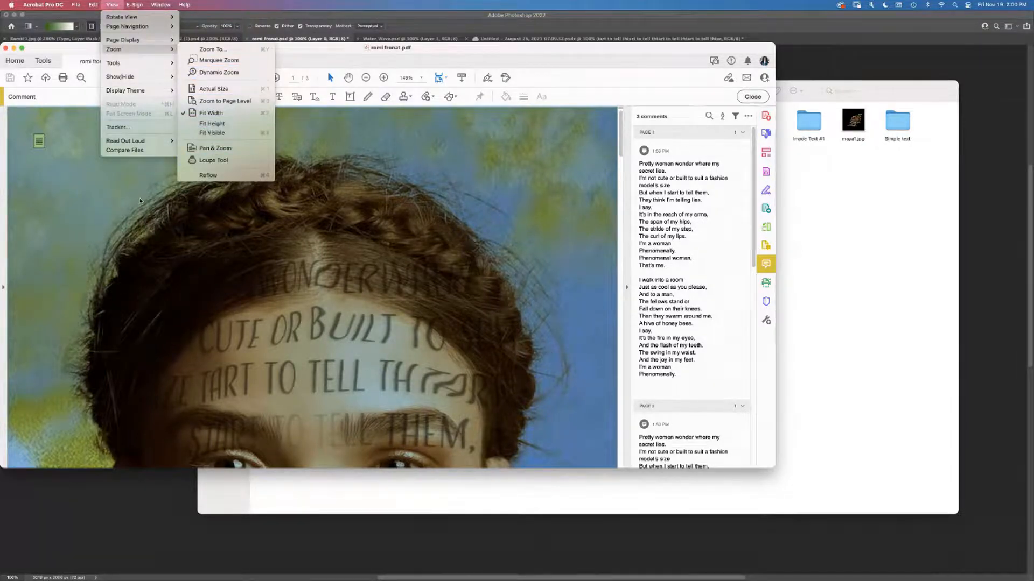
left_click(407, 287)
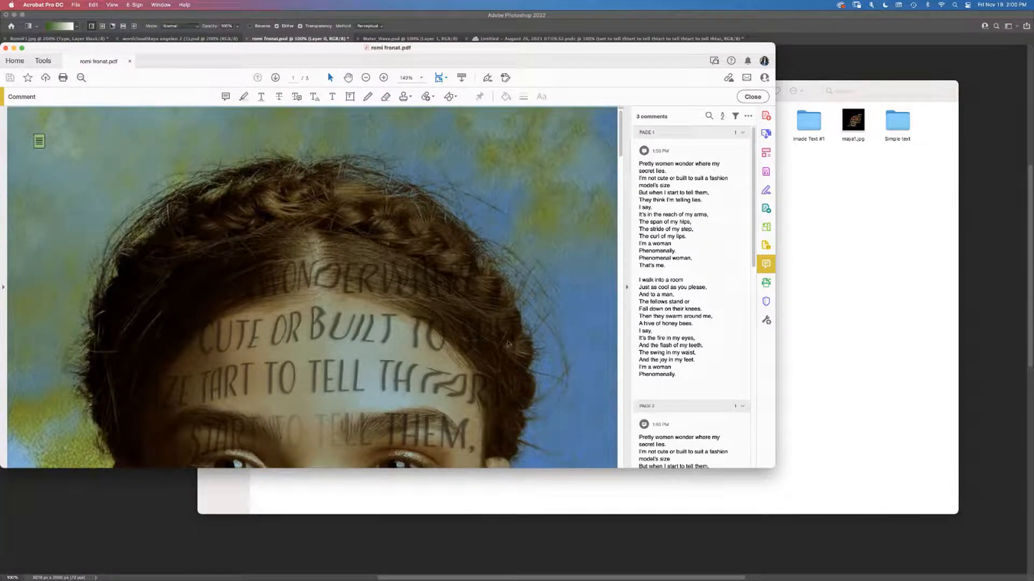
left_click_drag(761, 469, 793, 504)
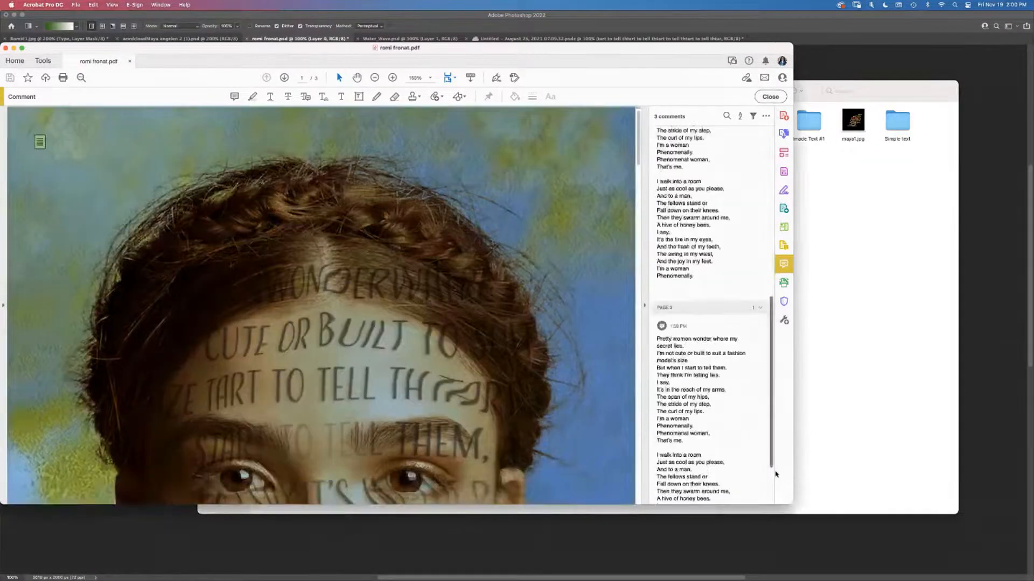
Expand the page 1 comments group to reveal the poem's sticky note
scroll(767, 420, "down", 3)
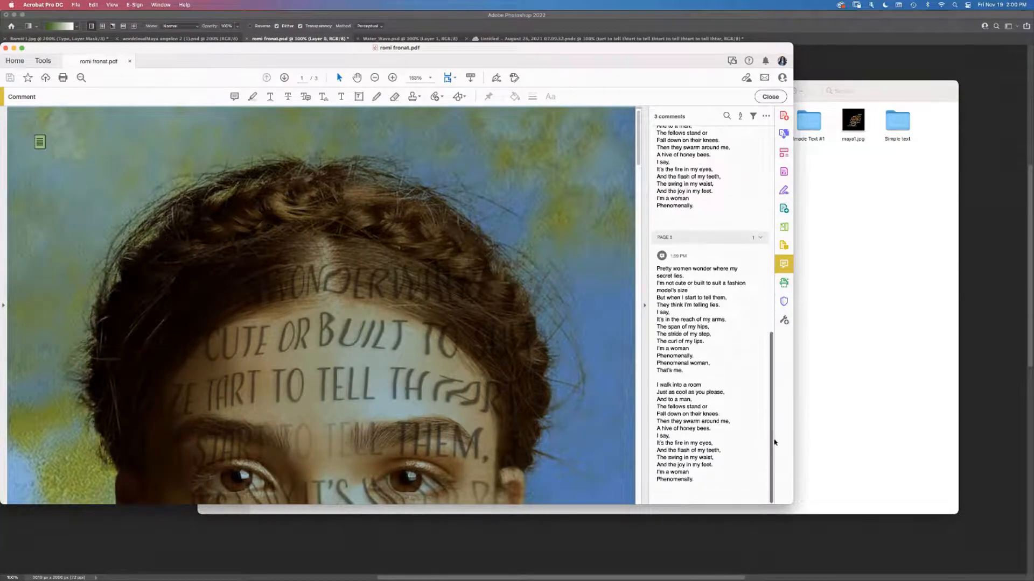
scroll(770, 409, "up", 10)
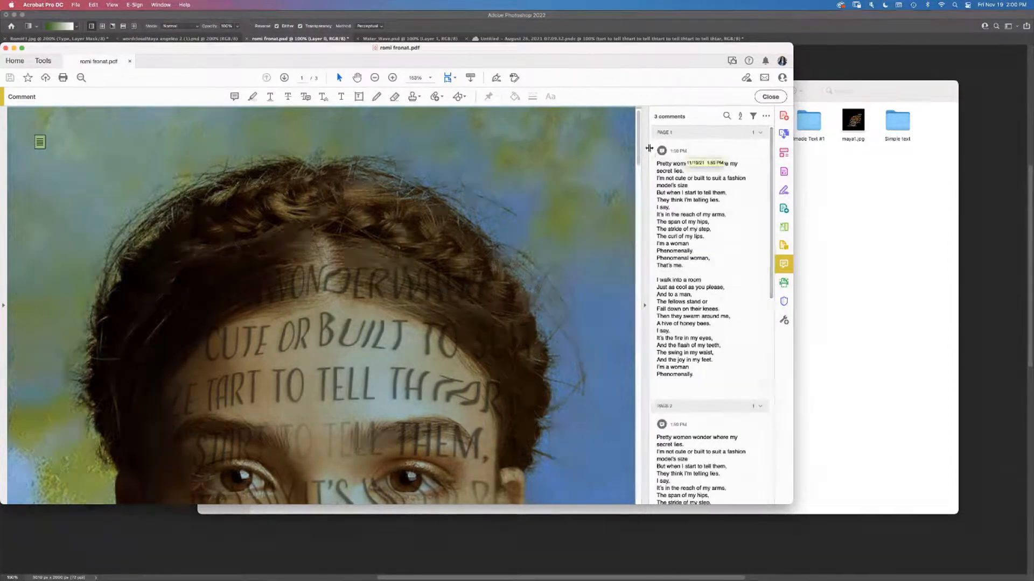
scroll(638, 155, "down", 5)
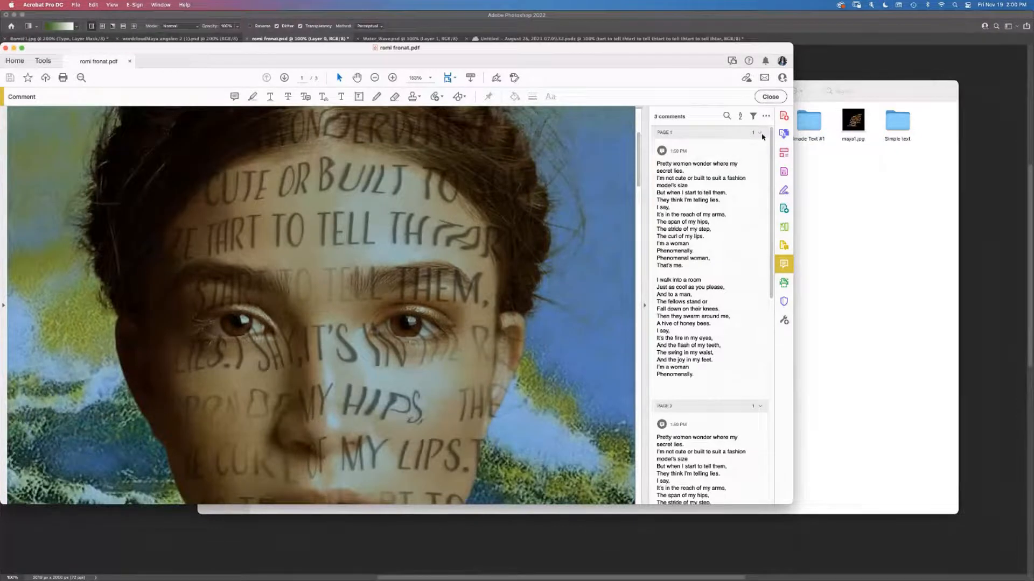
left_click(761, 132)
left_click(760, 134)
left_click(761, 135)
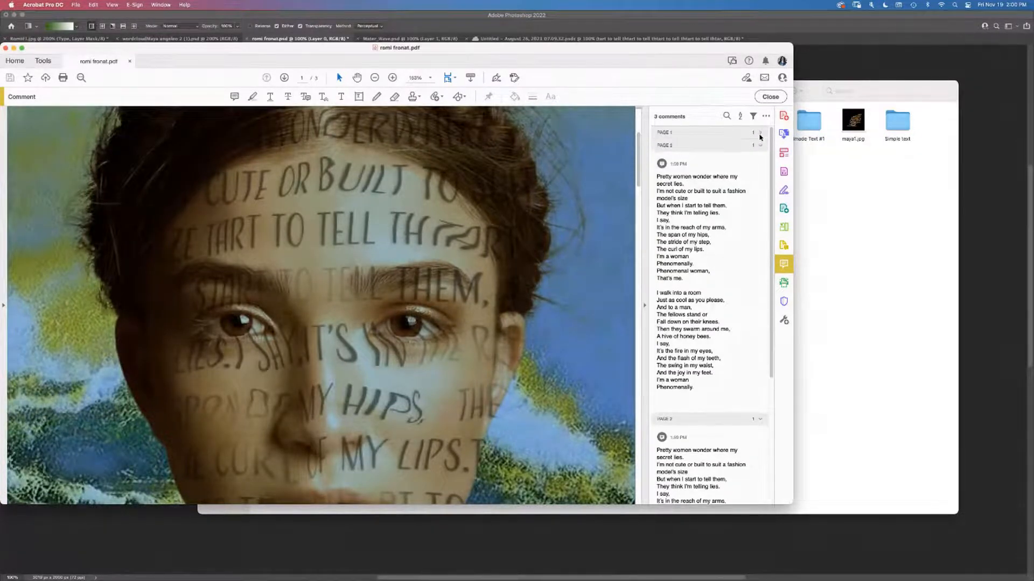
left_click(761, 136)
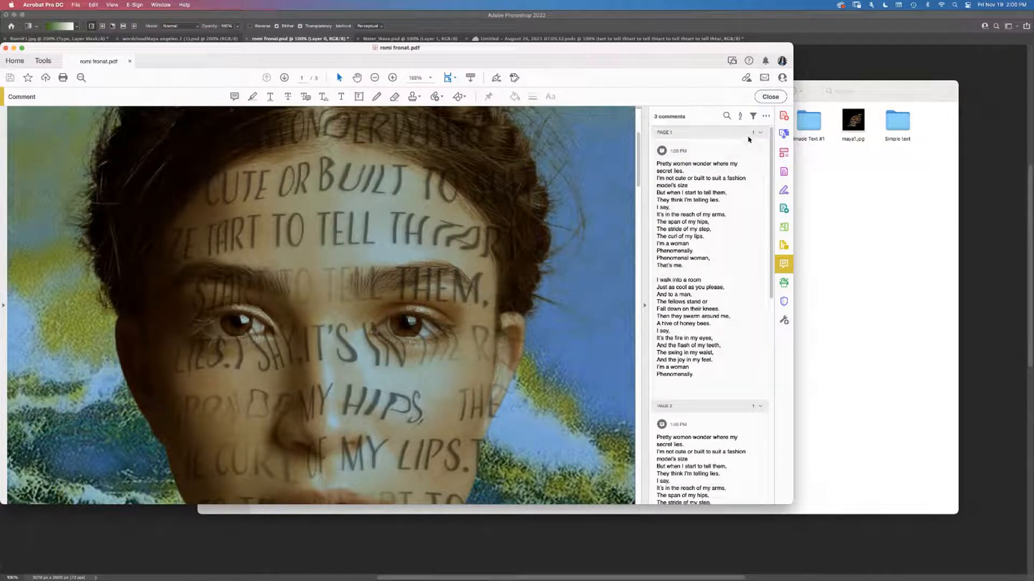
Zoom out until all three portrait pages fit in view
scroll(641, 188, "down", 10)
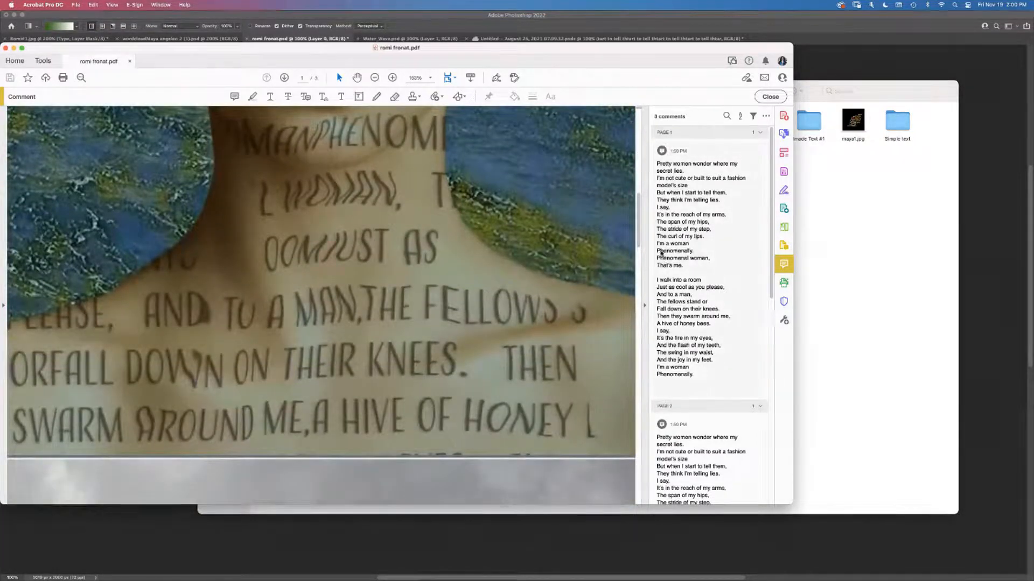
key("super+0")
key("super+minus")
key("super+minus")
key("super+minus")
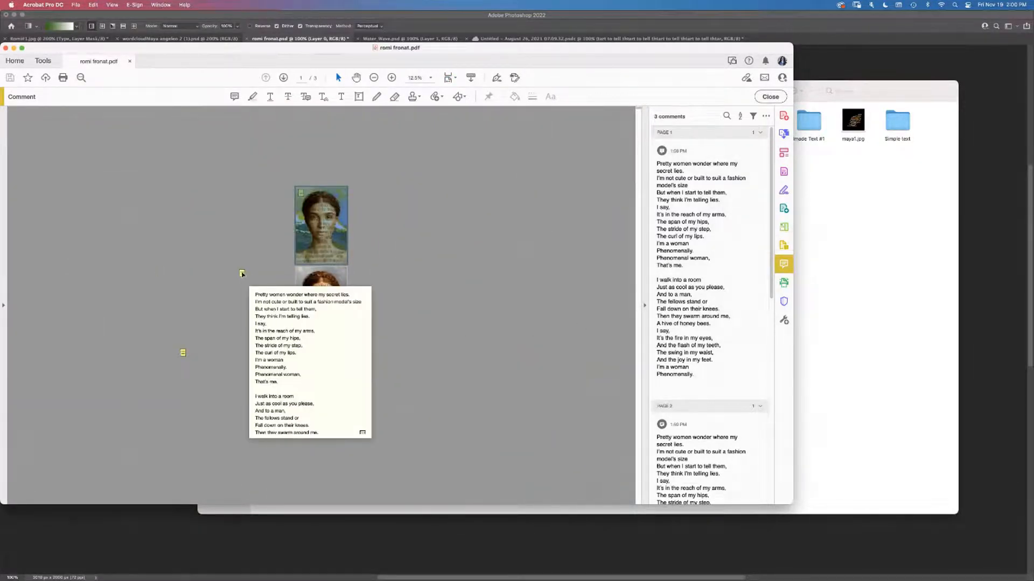
Delete the three poem comment notes until none remain, then return to Photoshop
left_click(242, 274)
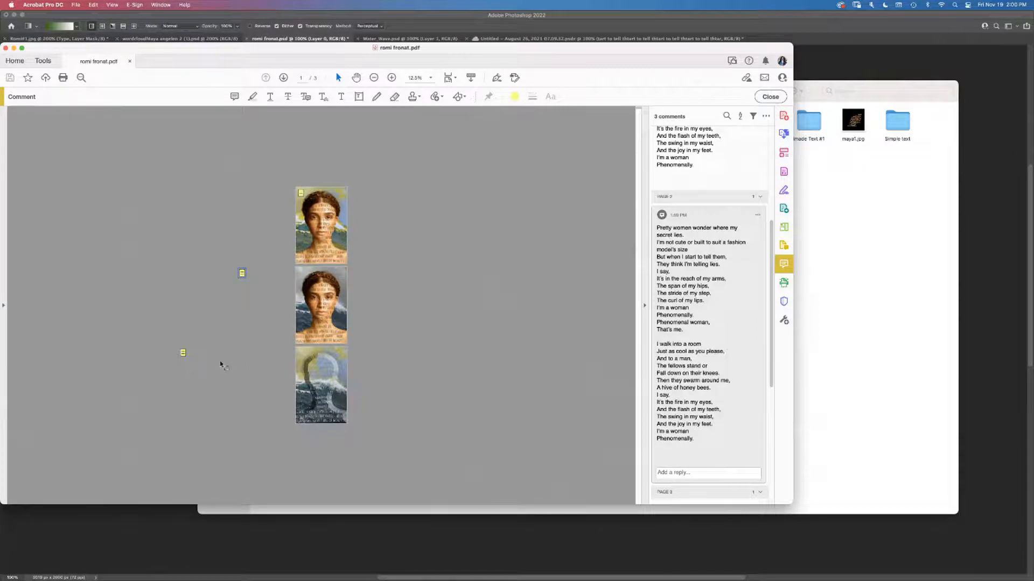
key("Delete")
left_click(183, 353)
key("Delete")
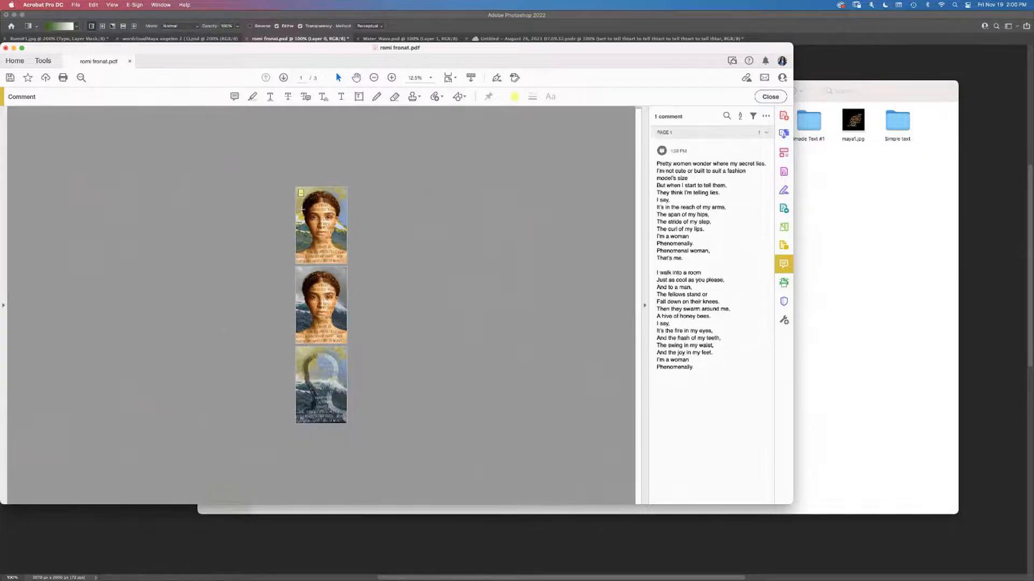
left_click(302, 194)
key("Delete")
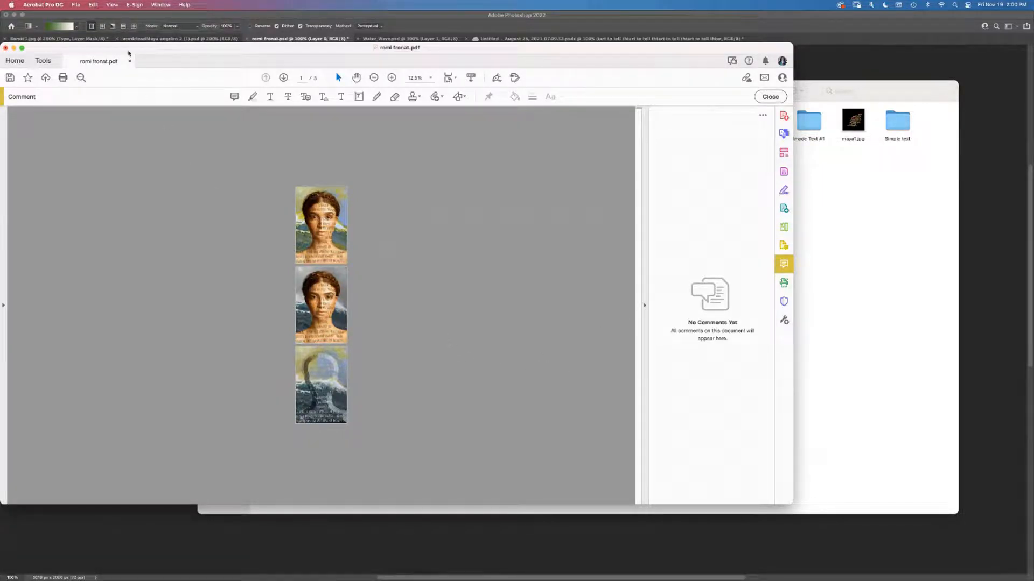
left_click_drag(129, 52, 182, 63)
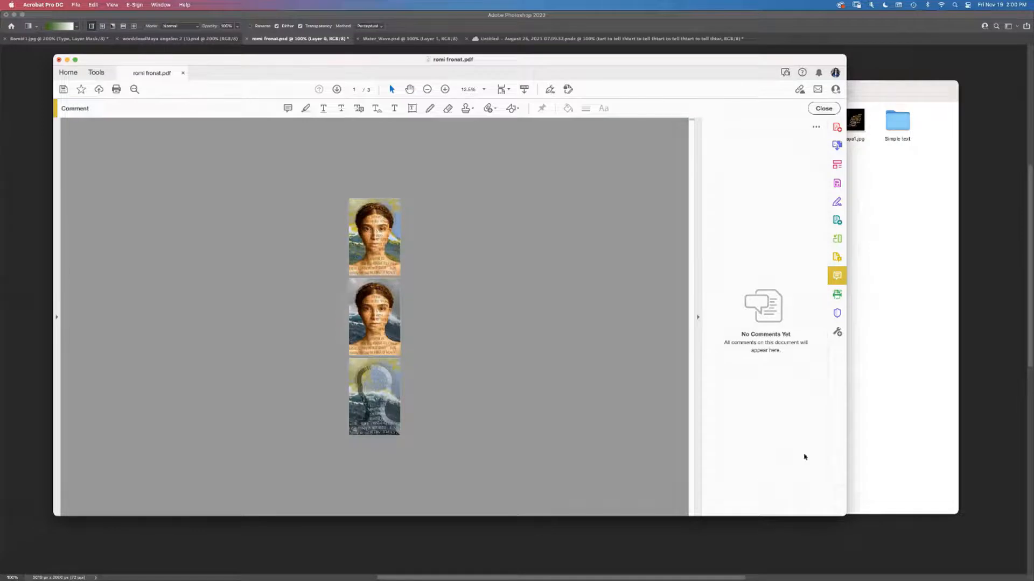
left_click(998, 388)
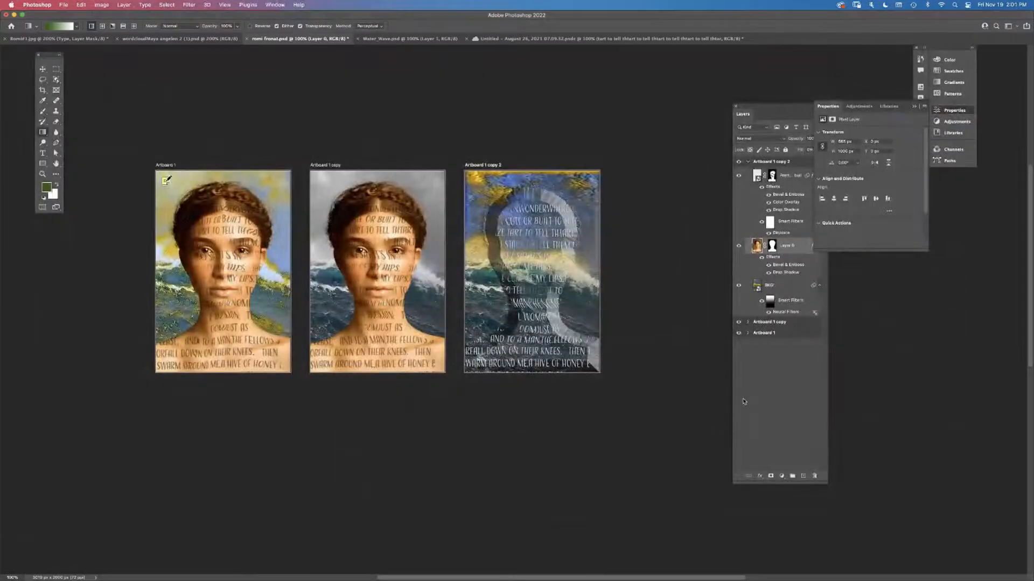
Tidy the Layers panel and delete the repeated text layer from the painted faces document
left_click(824, 111)
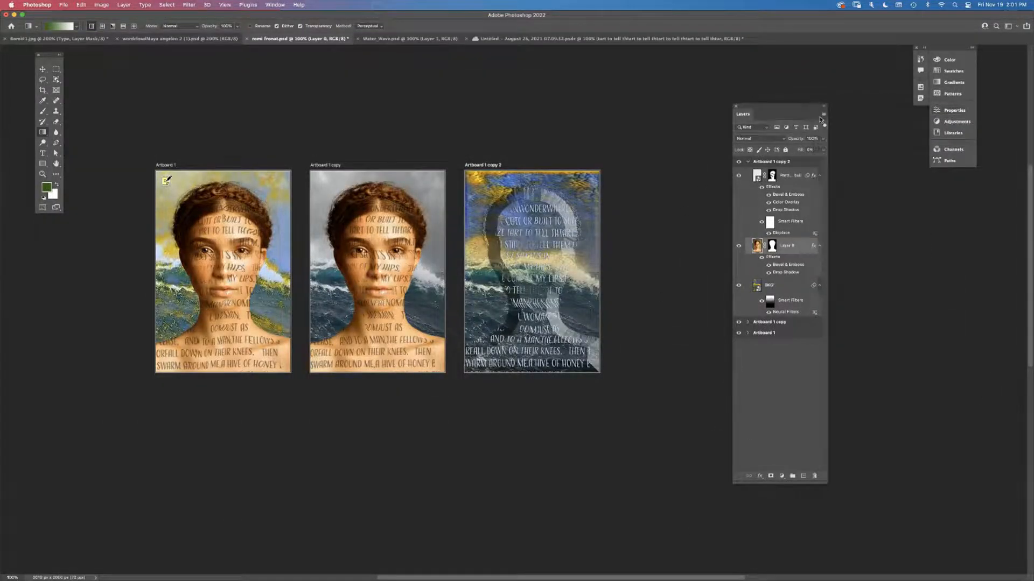
left_click_drag(752, 122, 790, 80)
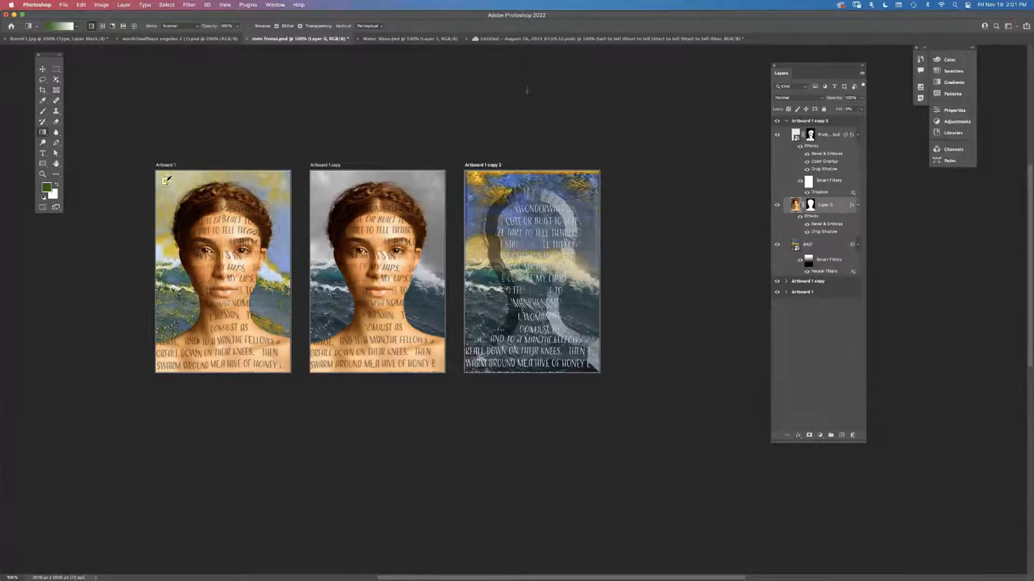
left_click(507, 39)
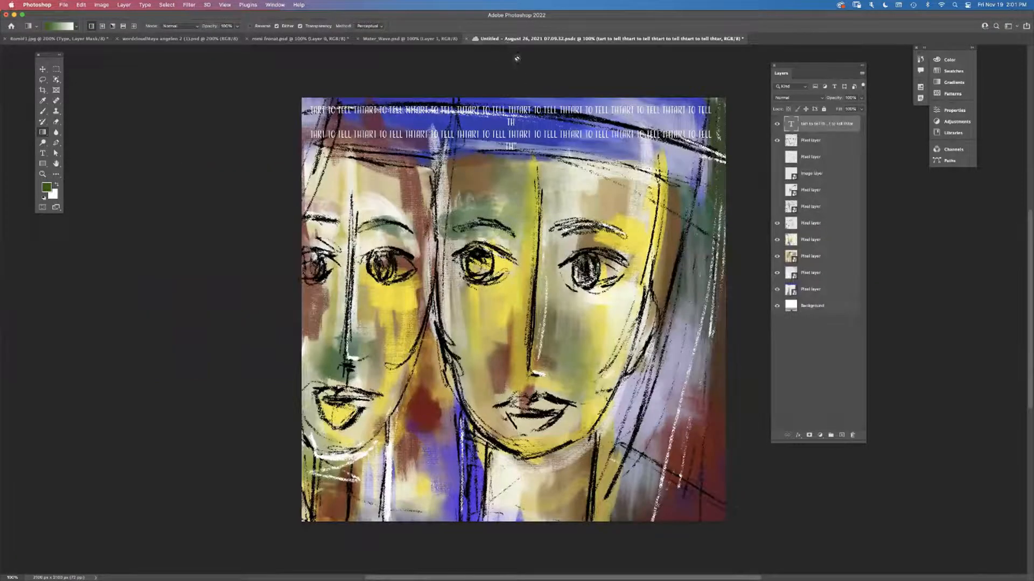
left_click_drag(816, 124, 853, 435)
Close the word cloud document
left_click(410, 39)
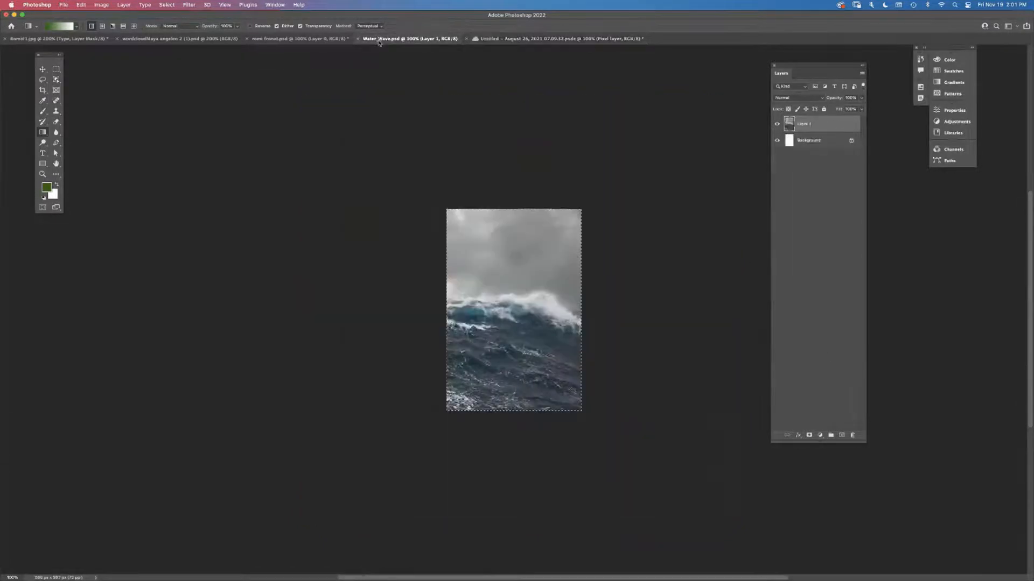
left_click(294, 42)
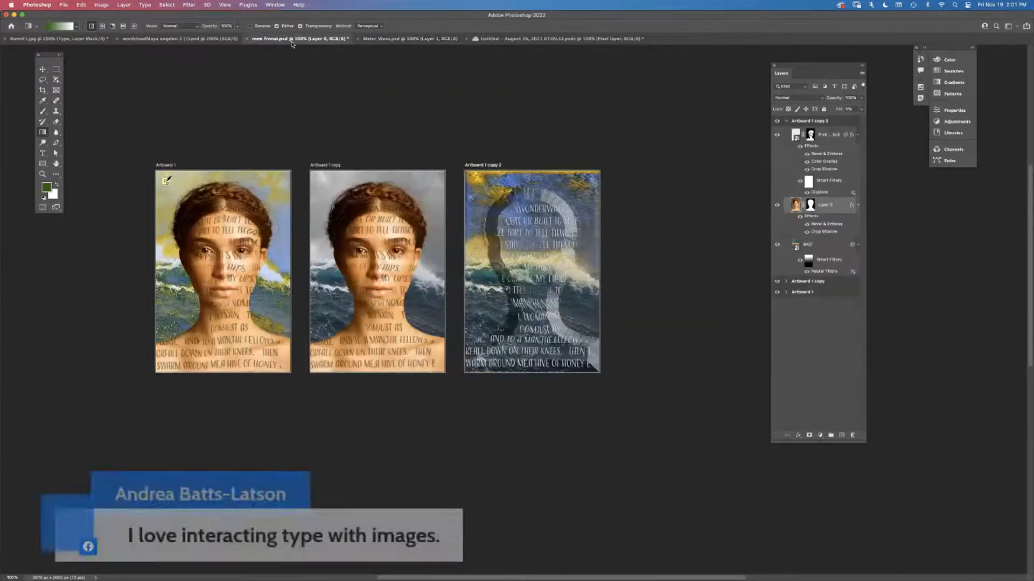
left_click(114, 42)
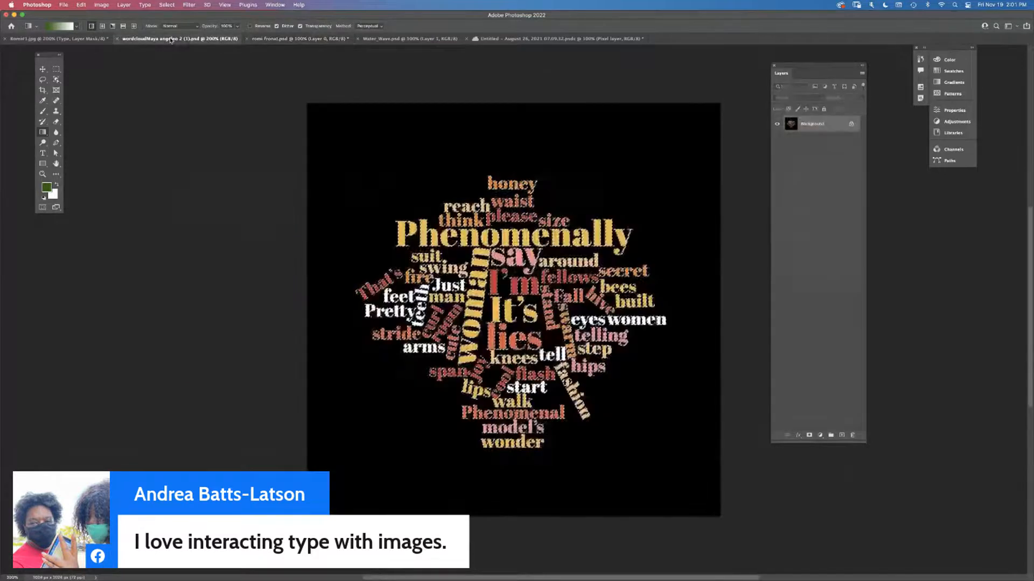
left_click(116, 40)
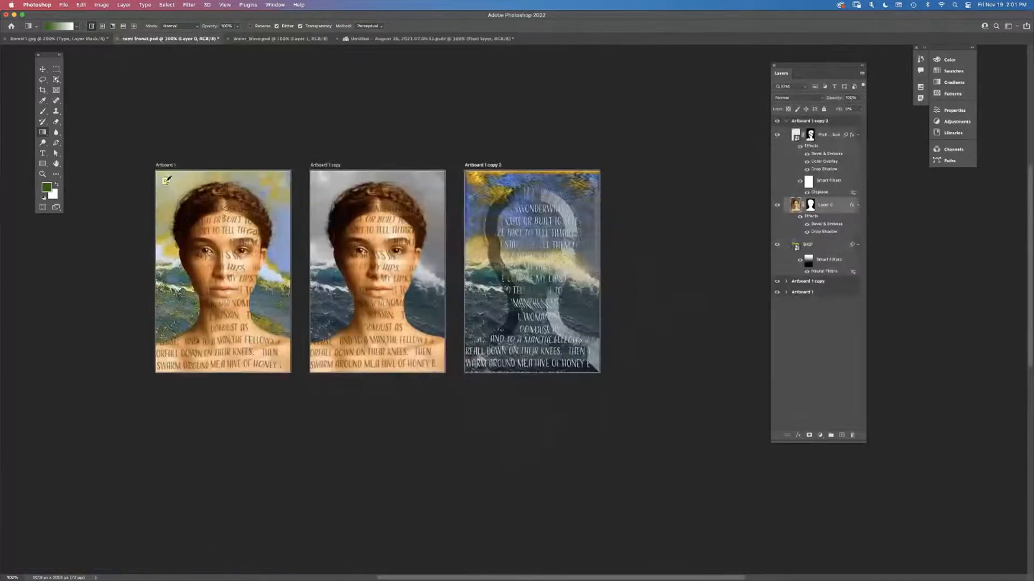
Collapse the Artboard 1 copy 2 group and close romi fronat.psd without saving
left_click(789, 383)
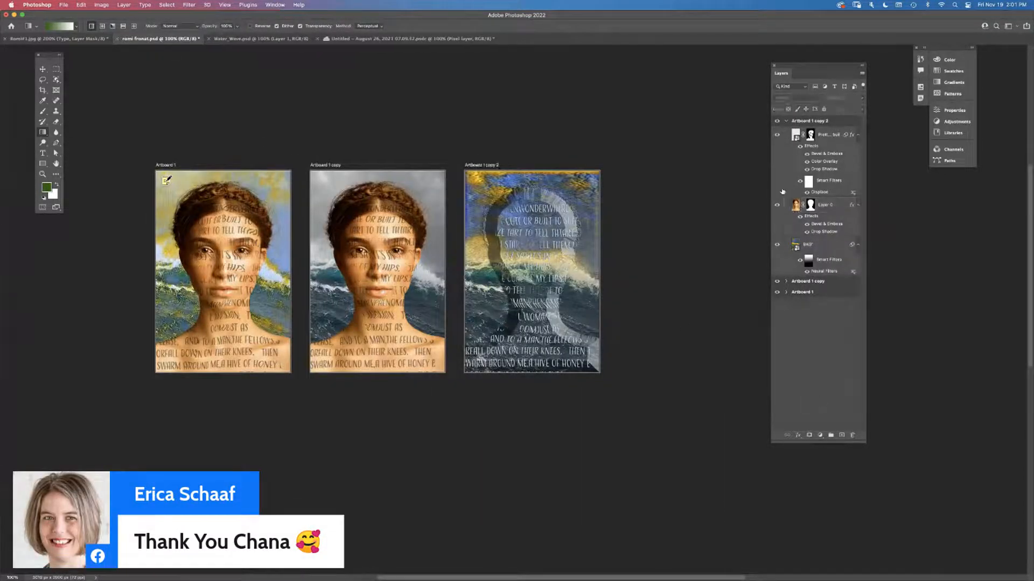
left_click(787, 121)
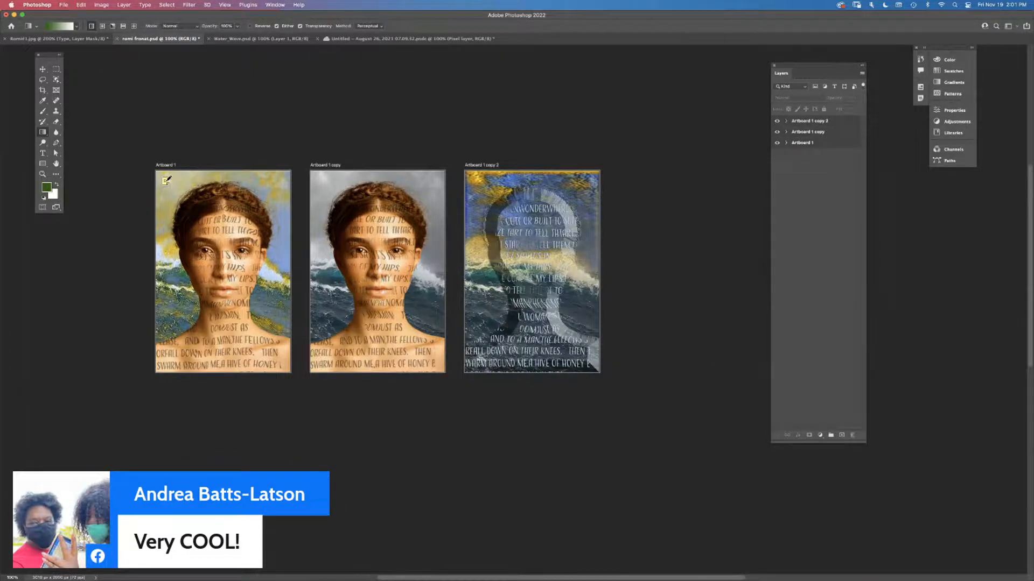
left_click_drag(319, 483, 398, 461)
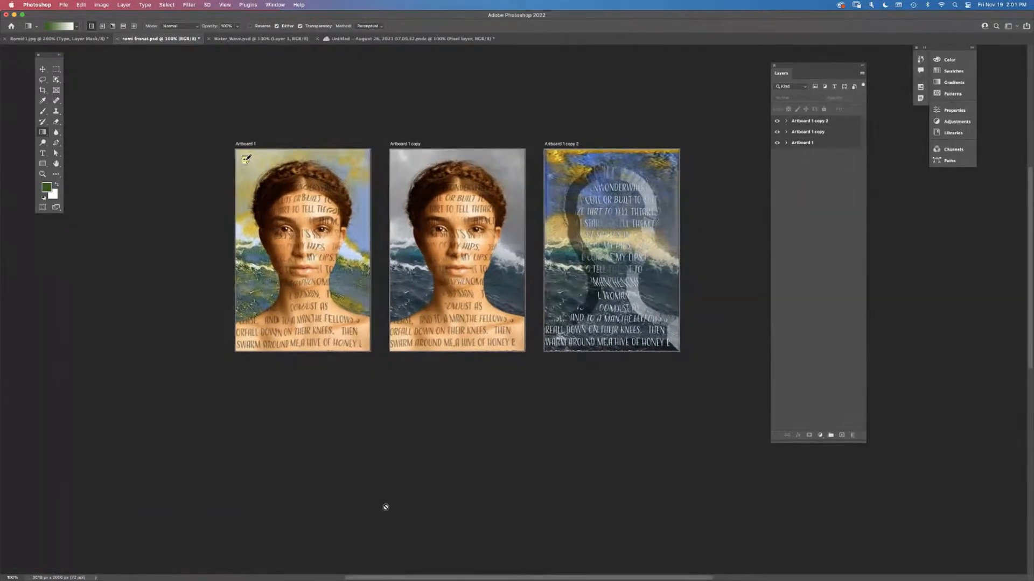
left_click(118, 40)
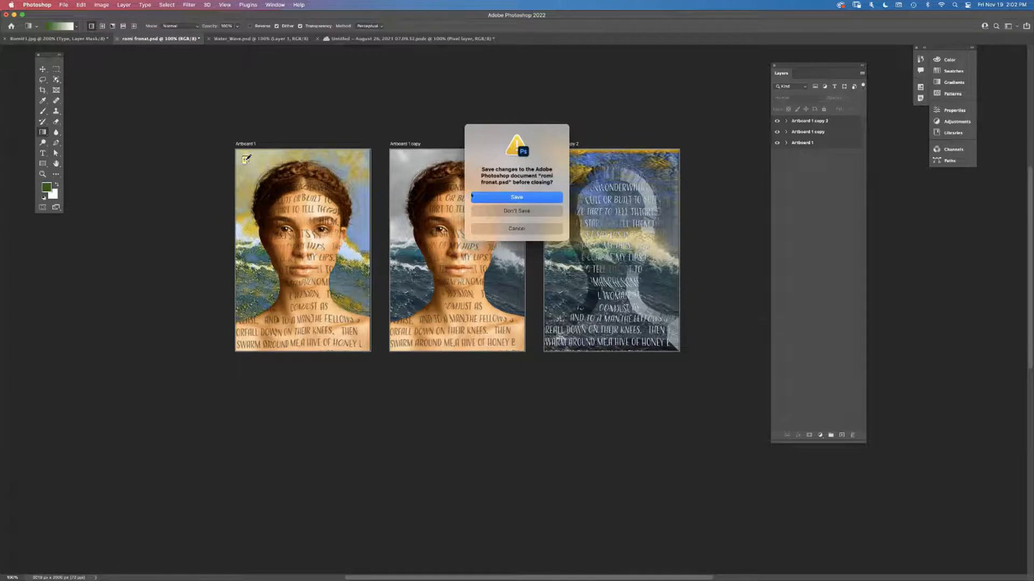
left_click(488, 211)
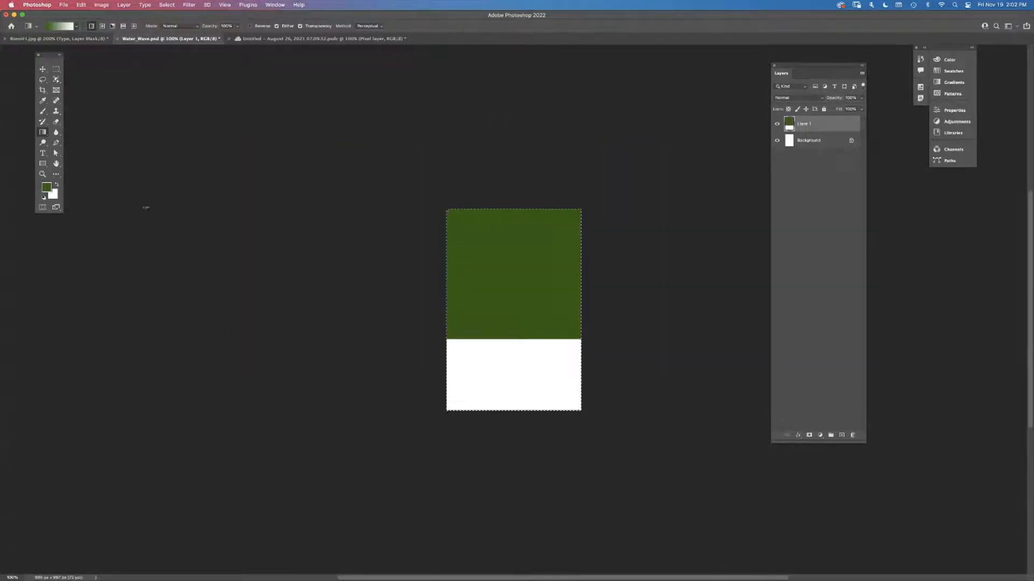
Close Water_Wave.psd without saving
left_click(259, 39)
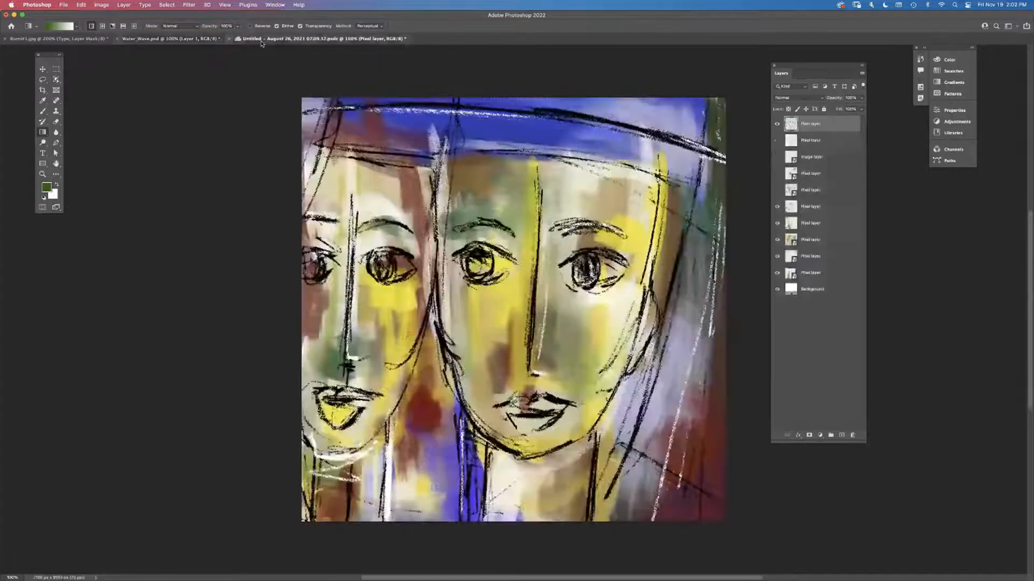
left_click(134, 40)
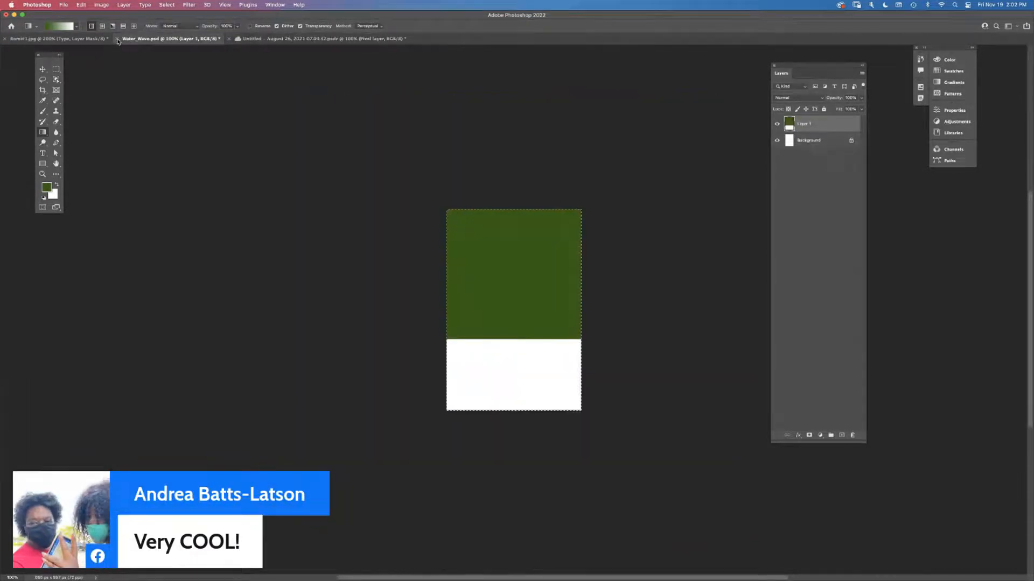
left_click(117, 39)
left_click(493, 218)
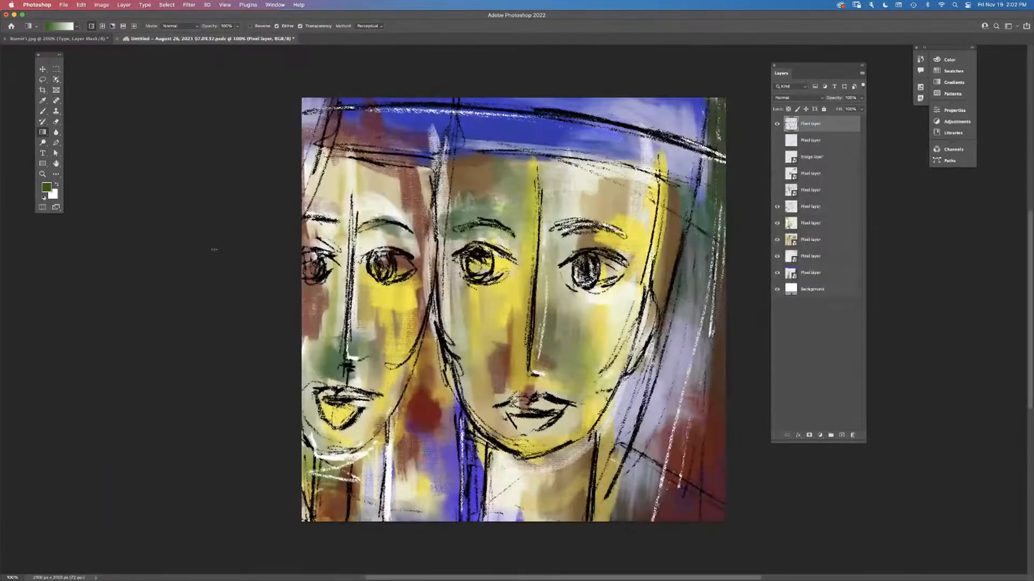
left_click(43, 39)
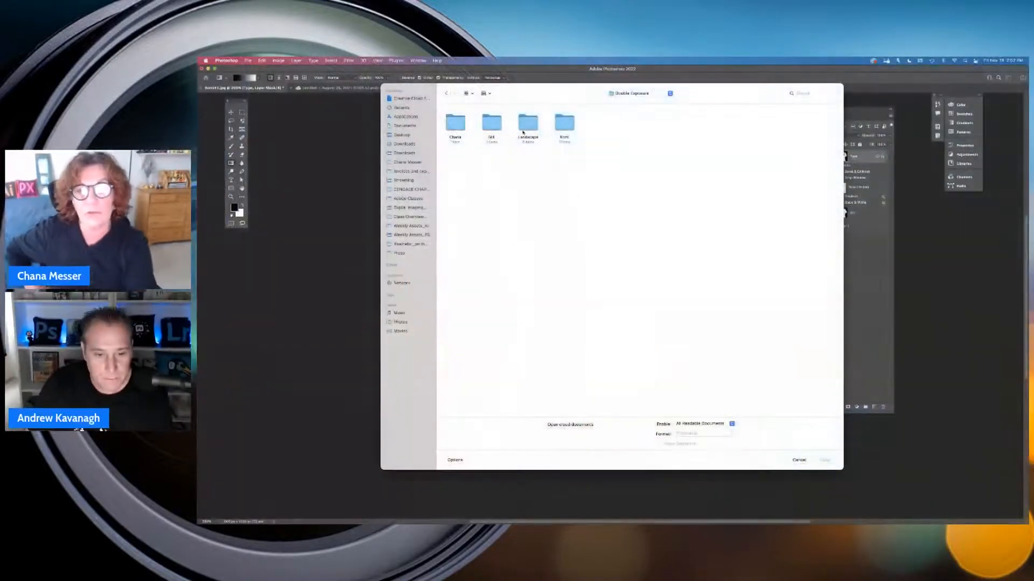
Browse into the project folder and open romi4.psd, the desert-cliff double-exposure portrait
double_click(501, 131)
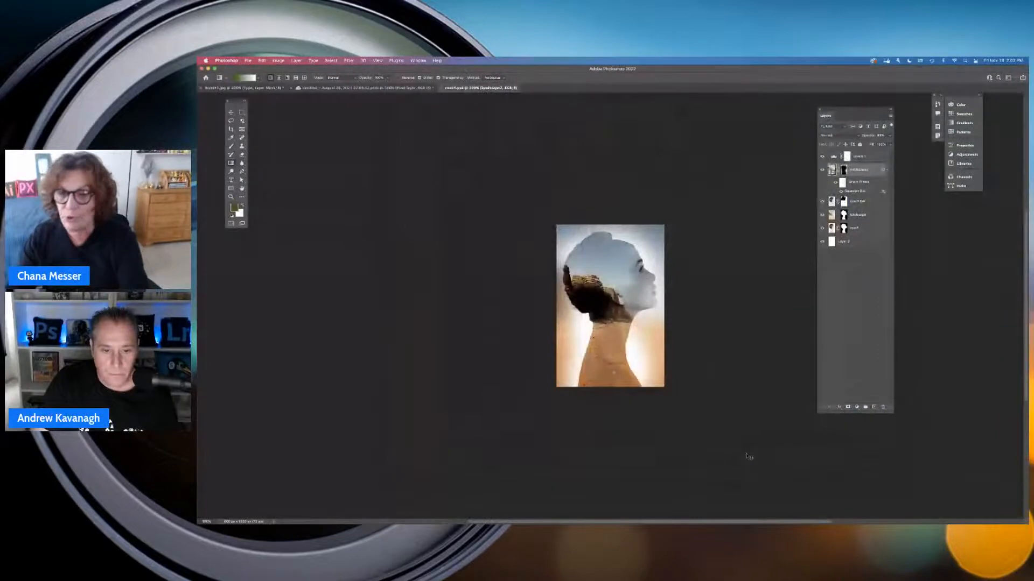
scroll(747, 455, "up", 5)
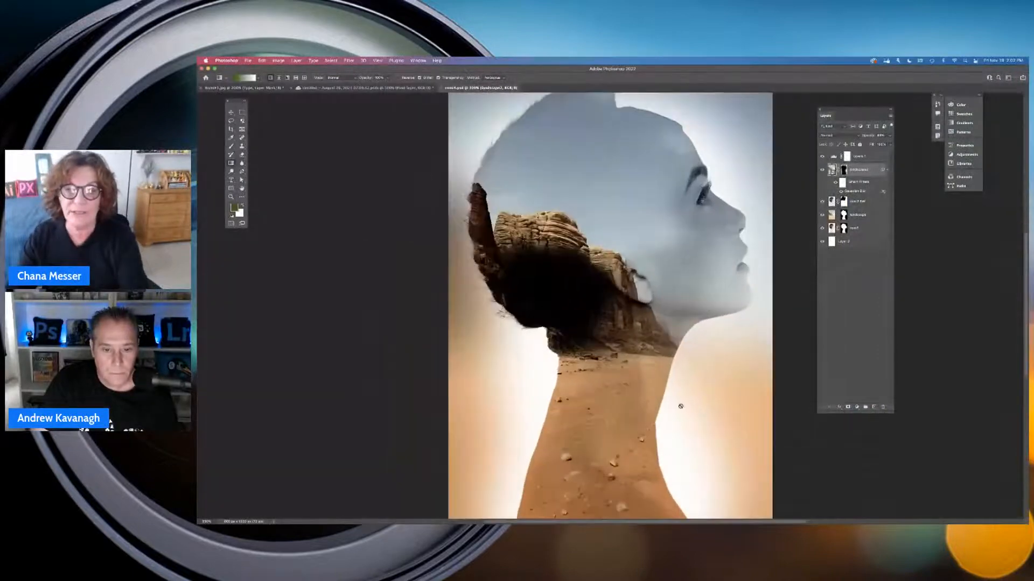
Zoom out and hide every layer except the romi1 portrait
left_click_drag(527, 406, 468, 362)
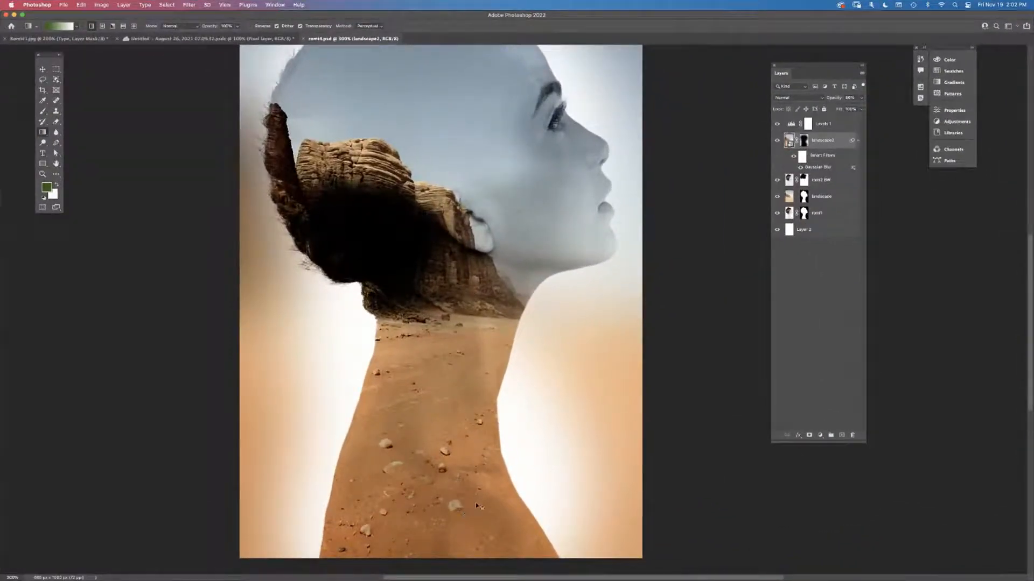
key("super+minus")
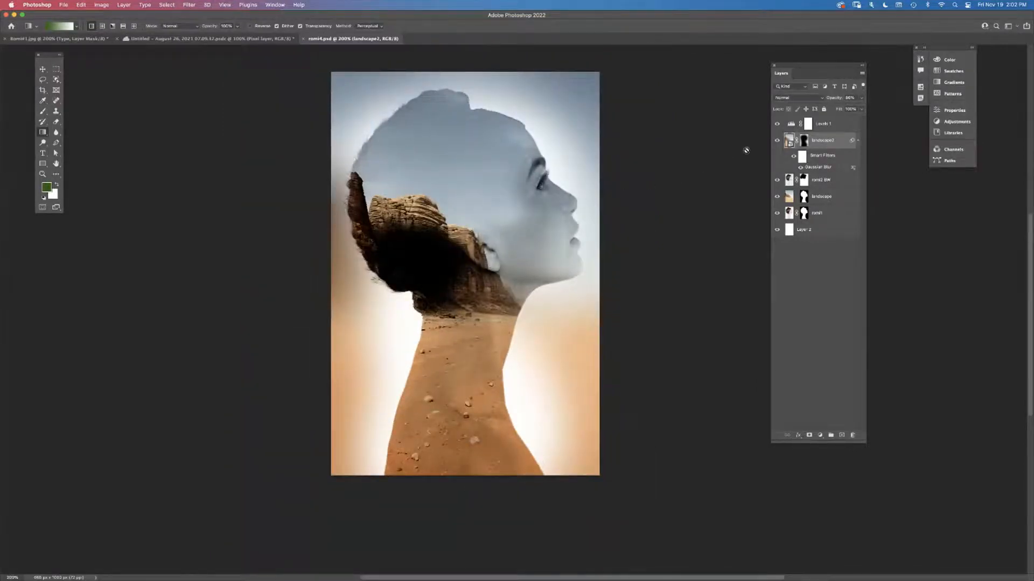
left_click_drag(778, 124, 779, 215)
left_click(777, 196)
left_click(777, 213)
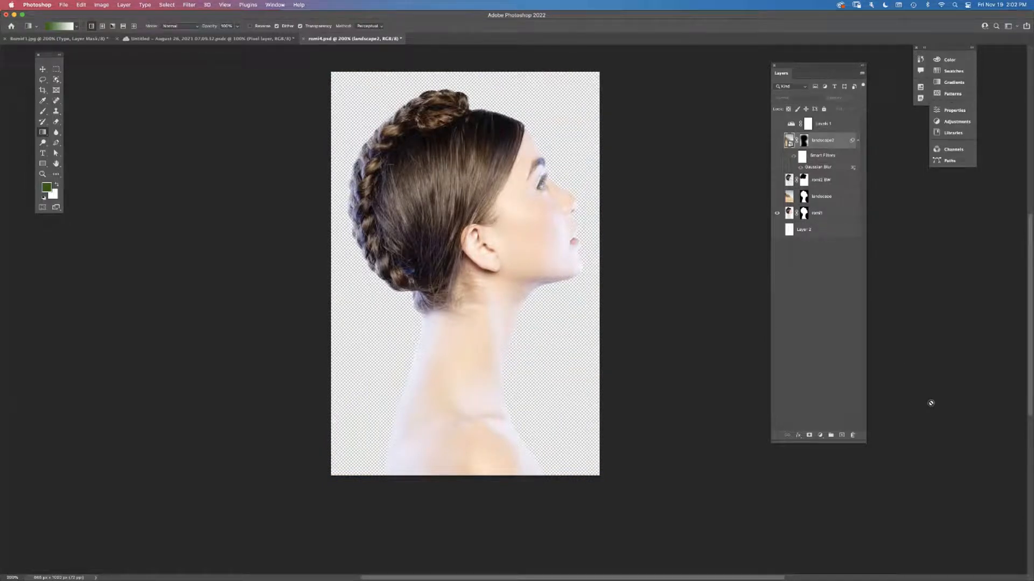
Toggle the romi1 mask off and on, then view it alone as a white silhouette
left_click(804, 214, "shift")
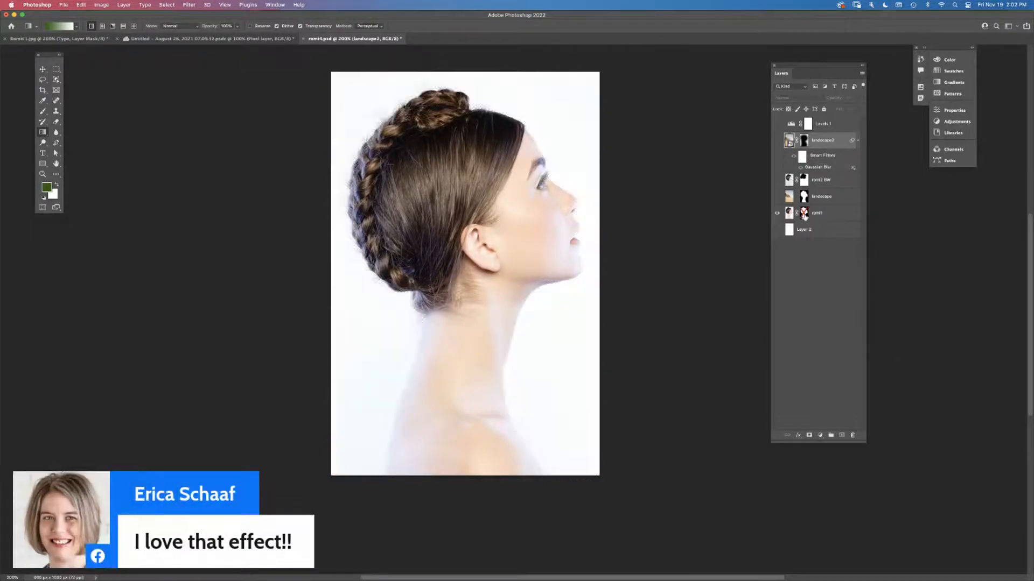
left_click(803, 214, "shift")
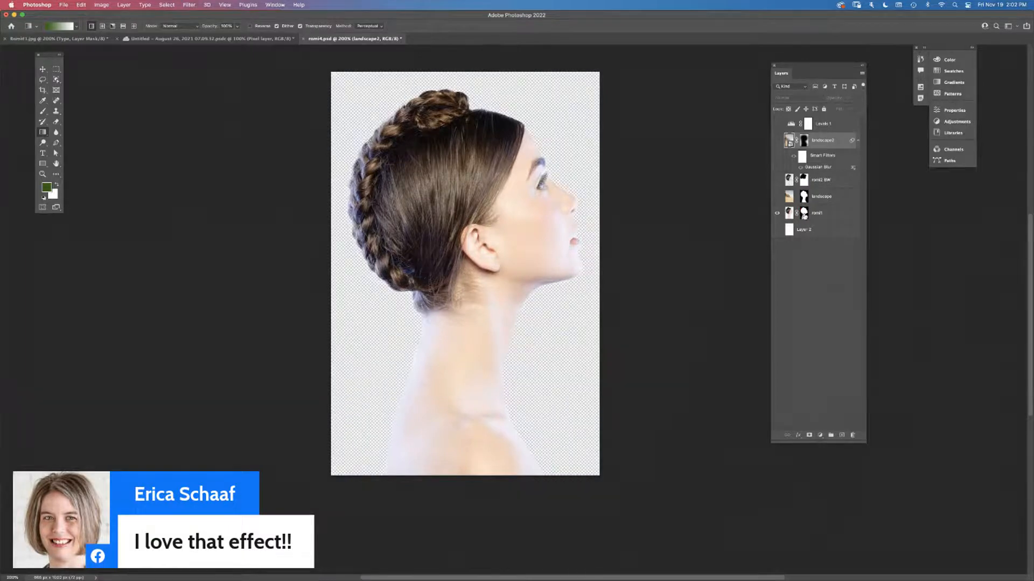
left_click(803, 213, "alt")
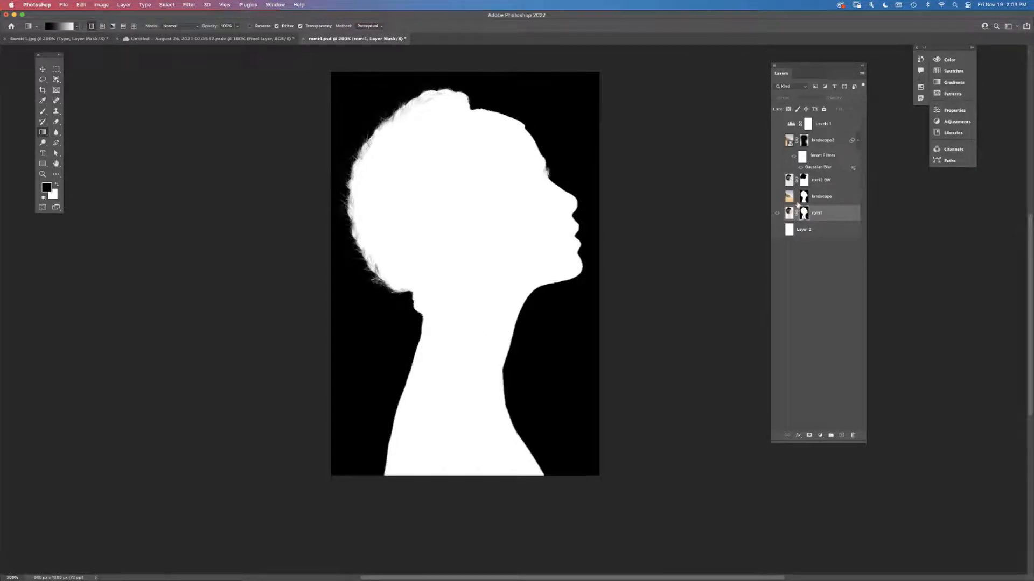
Show the landscape layer and compare it with and without its silhouette mask
left_click(789, 213)
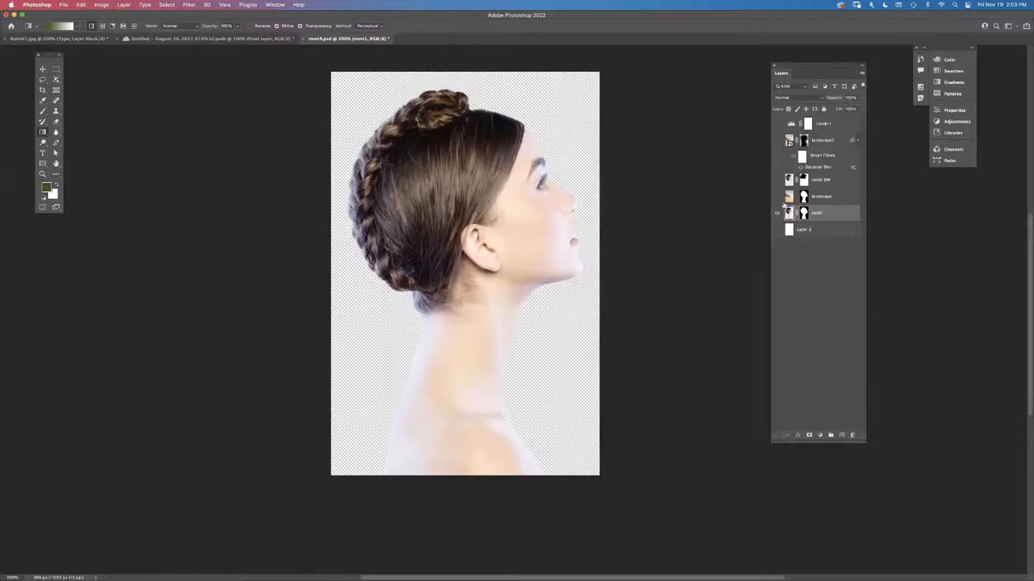
left_click(777, 196)
left_click(788, 199)
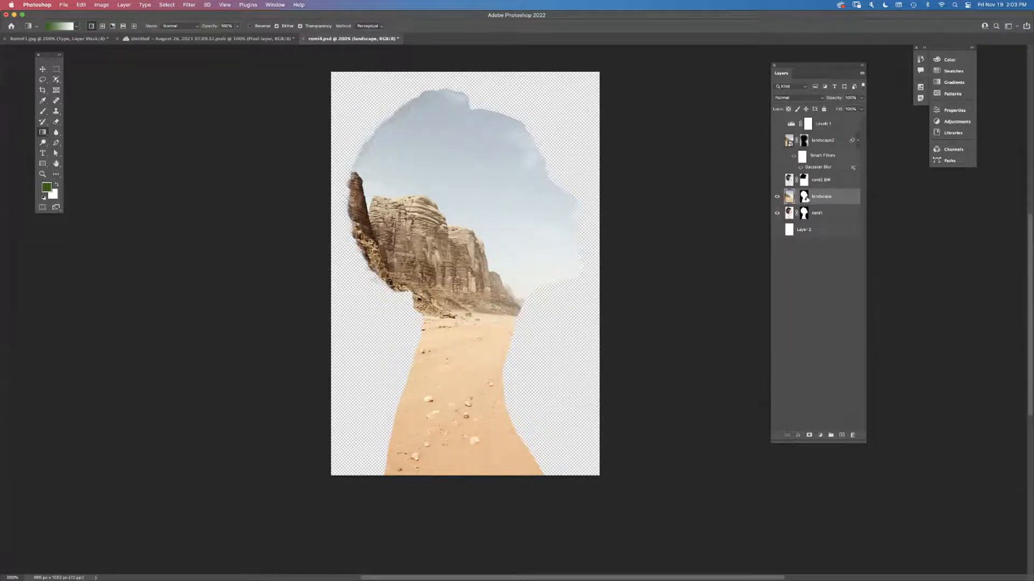
left_click(805, 197, "shift")
left_click(805, 198, "shift")
left_click(804, 197, "shift")
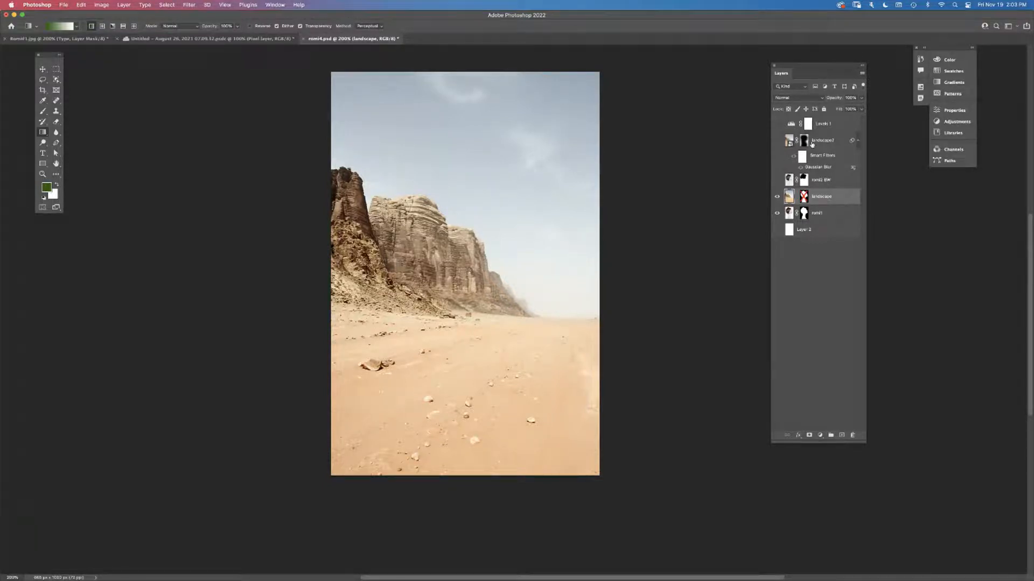
left_click(804, 197, "shift")
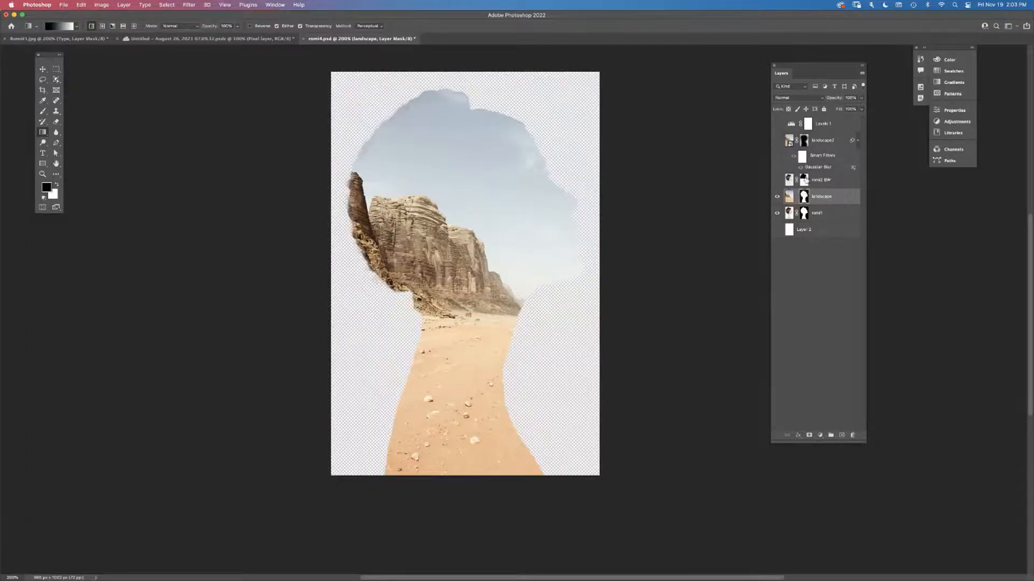
Show the romi2 BW portrait layer with its mask disabled
left_click(803, 180, "shift")
left_click(777, 181)
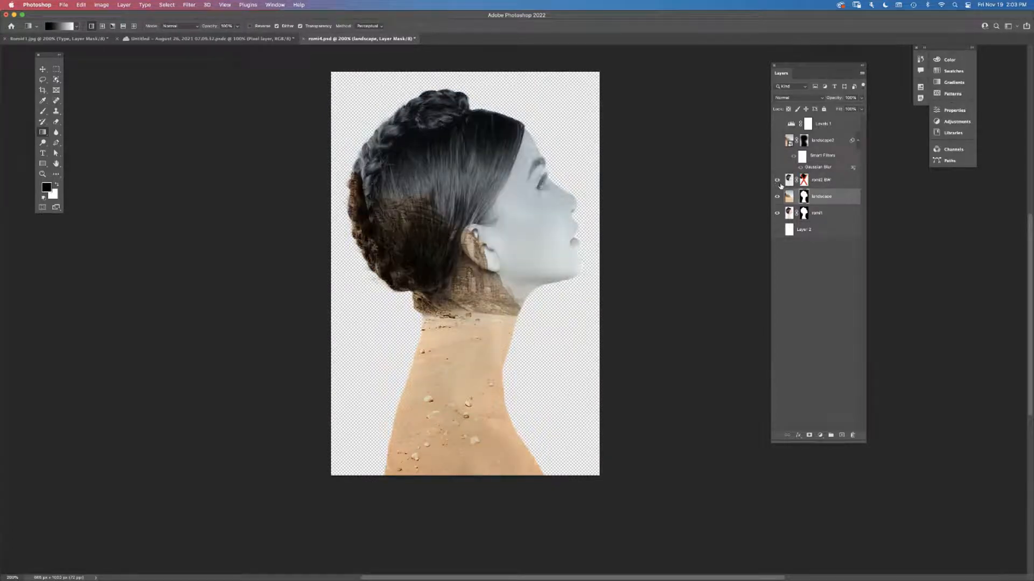
left_click(788, 183)
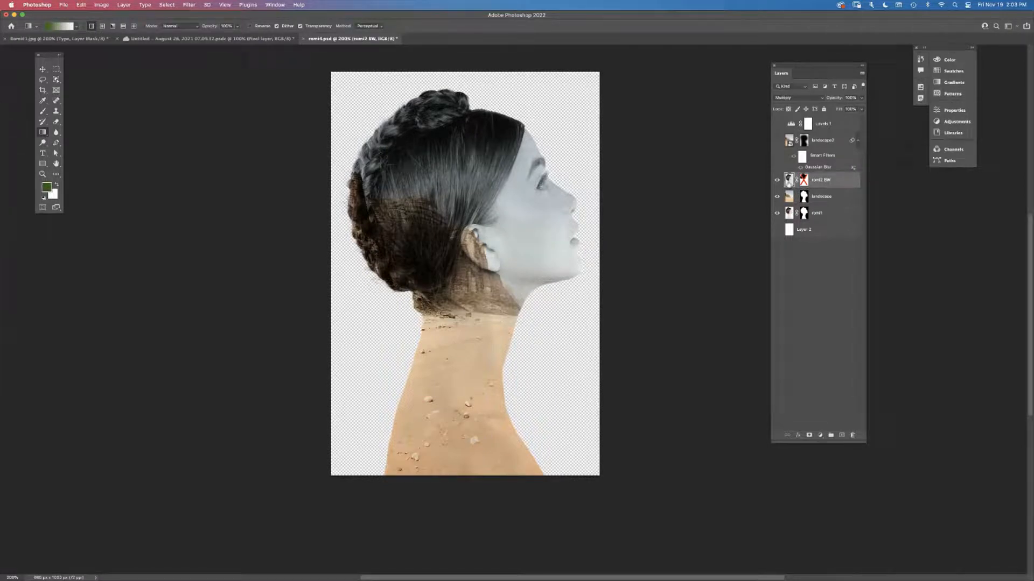
Keep romi2 BW at Multiply blending and re-enable its layer mask
left_click(787, 99)
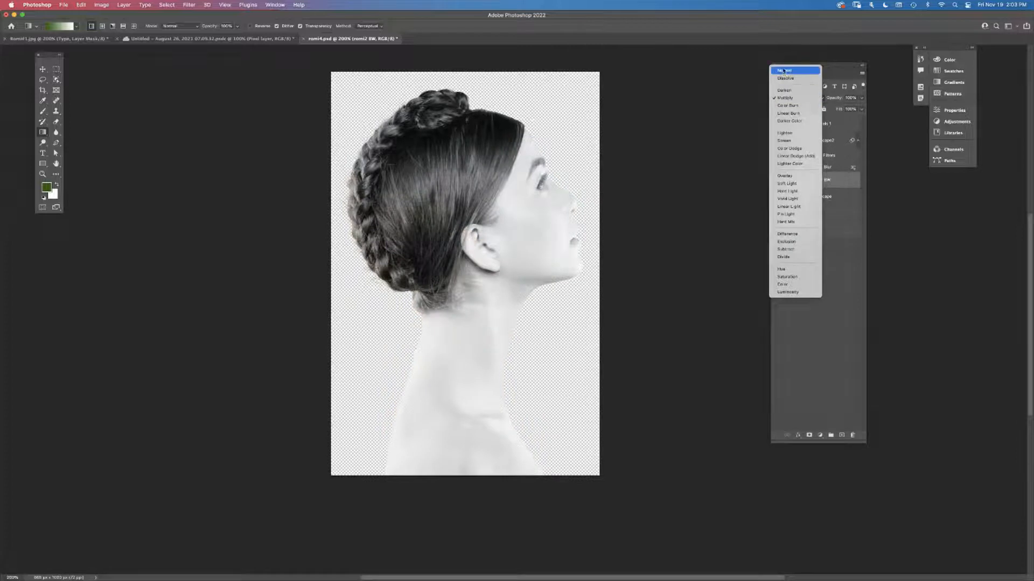
left_click(790, 99)
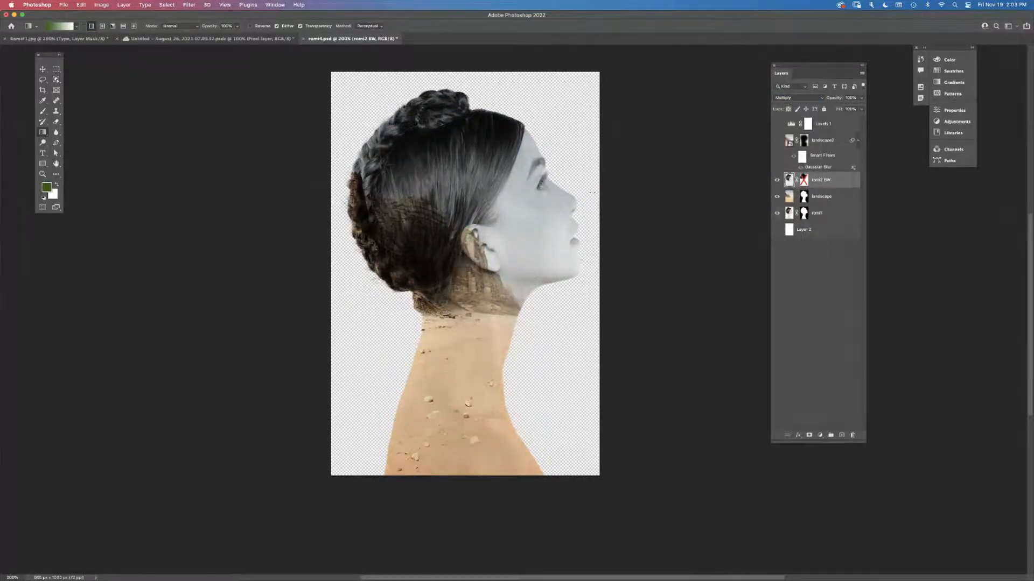
left_click(804, 181, "shift")
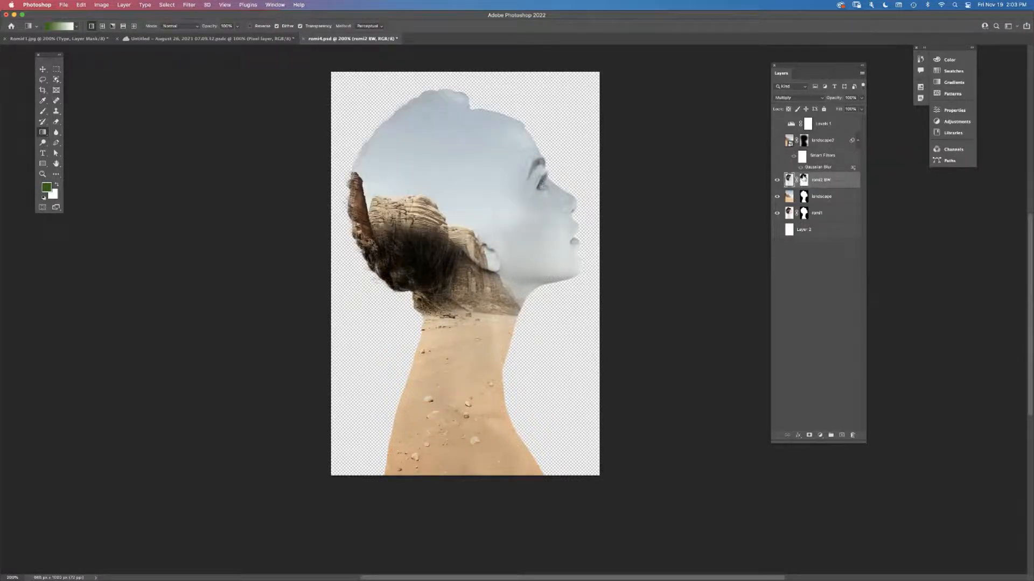
Redraw then undo a diagonal gradient on the romi2 BW mask, and disable the mask
left_click(804, 178, "alt")
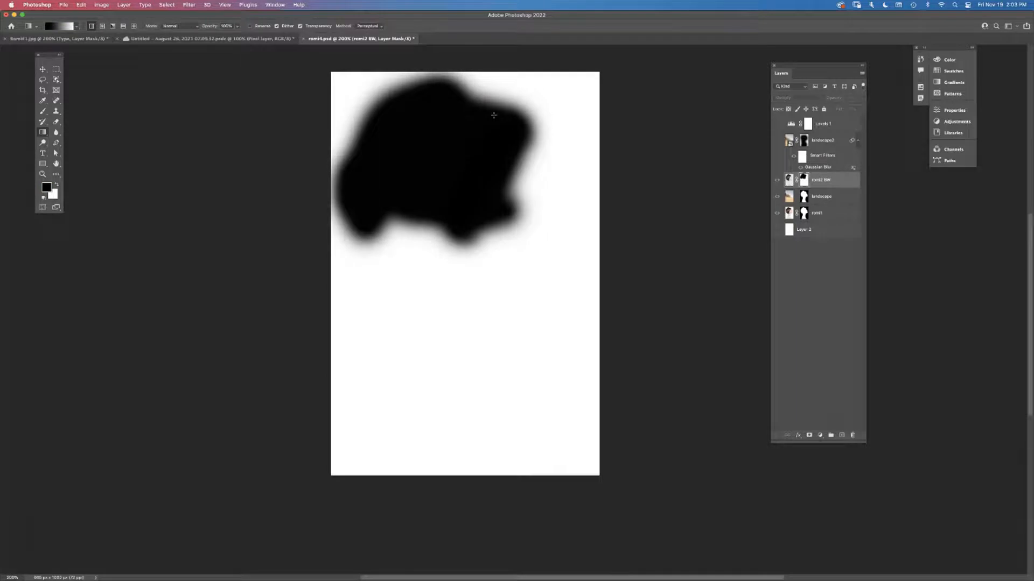
left_click_drag(493, 115, 459, 215)
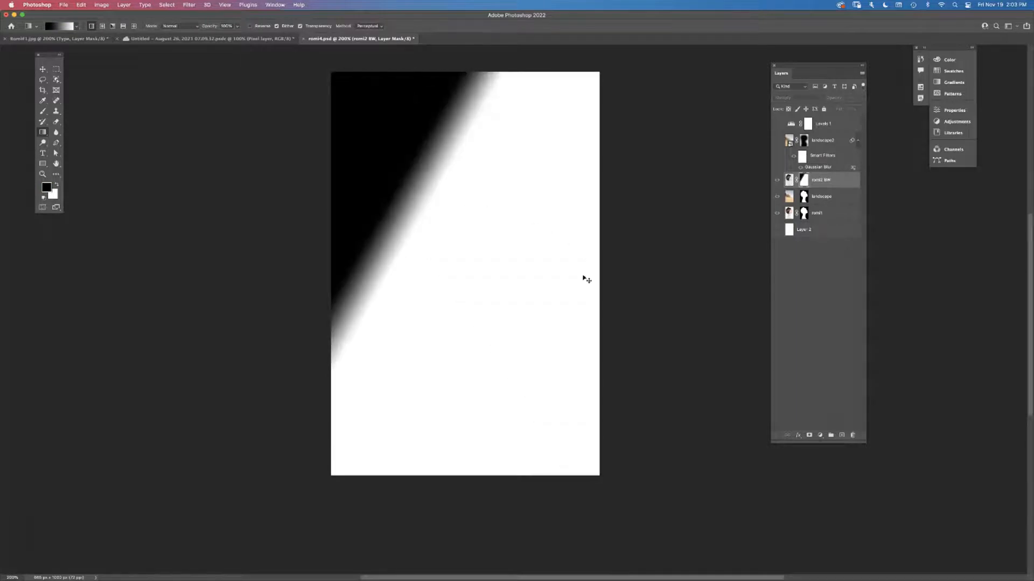
key("super+z")
left_click(42, 69)
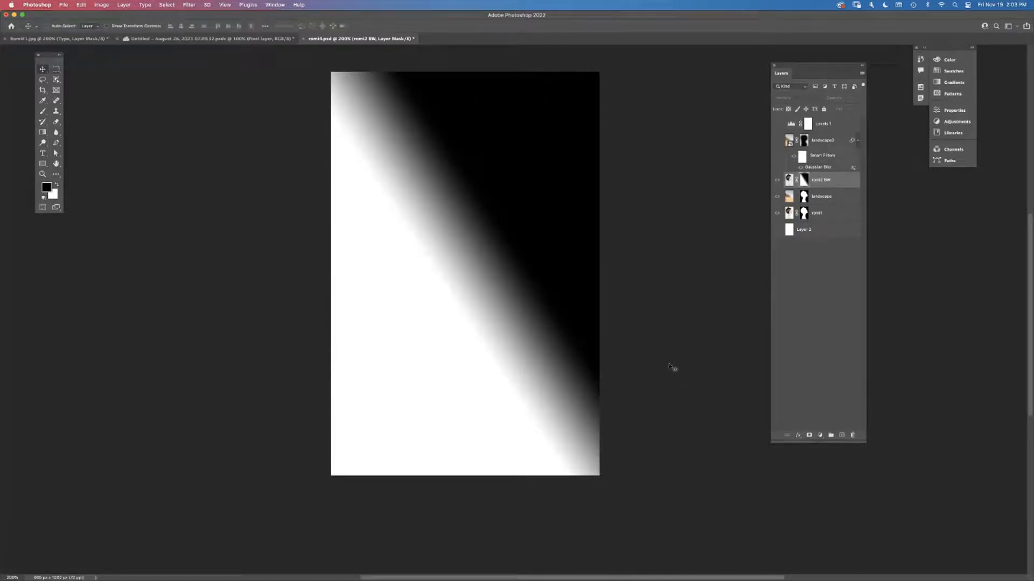
left_click(790, 184)
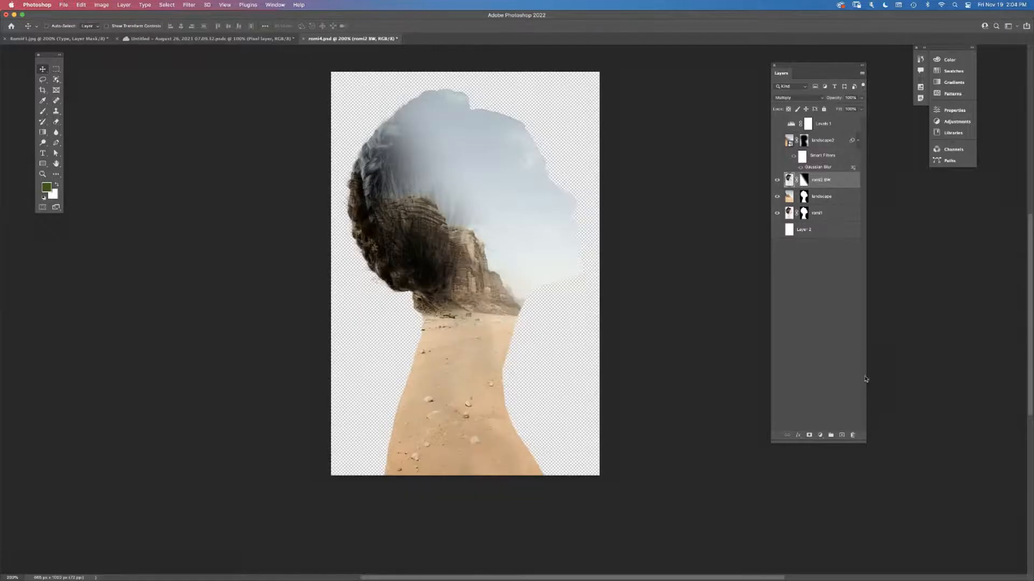
key("super+z")
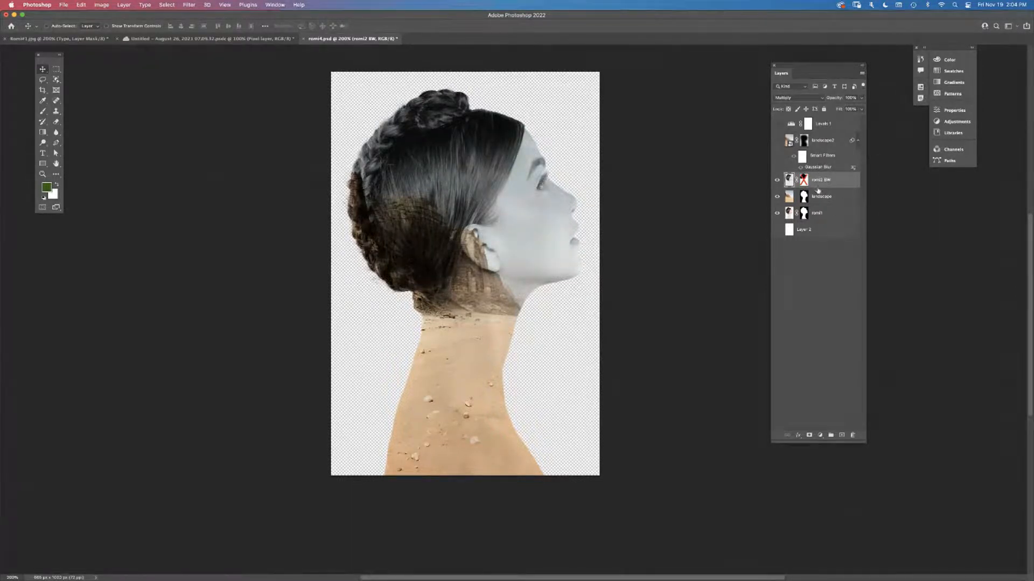
Make the landscape2 layer visible and compare the image with and without it
left_click(777, 141)
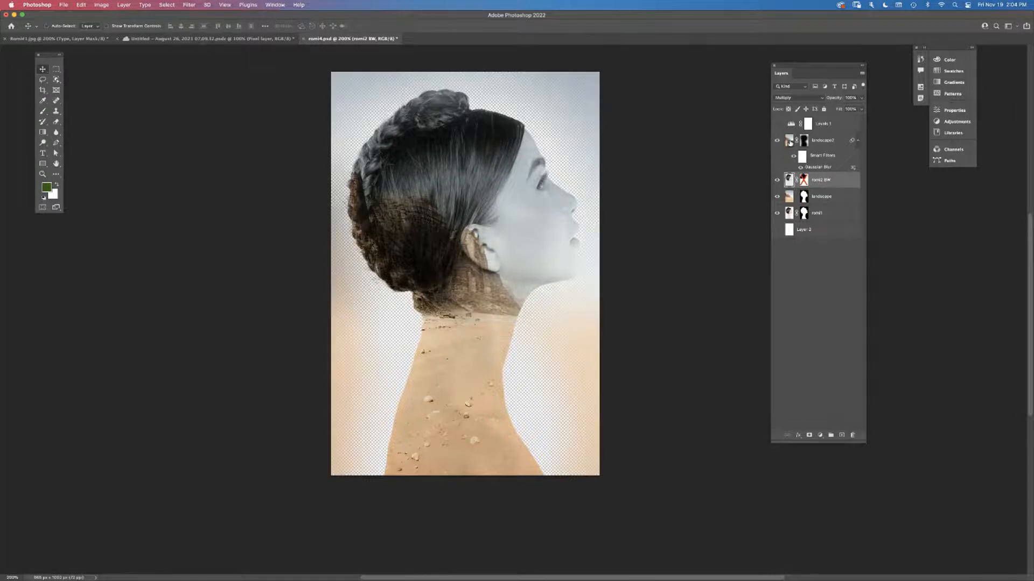
left_click(788, 141)
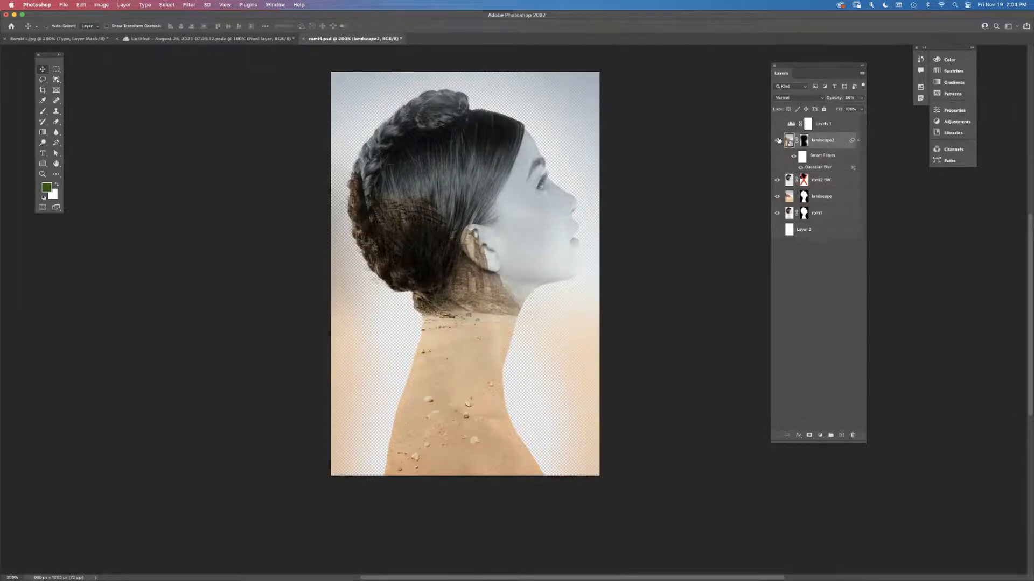
left_click(777, 140)
left_click(778, 140)
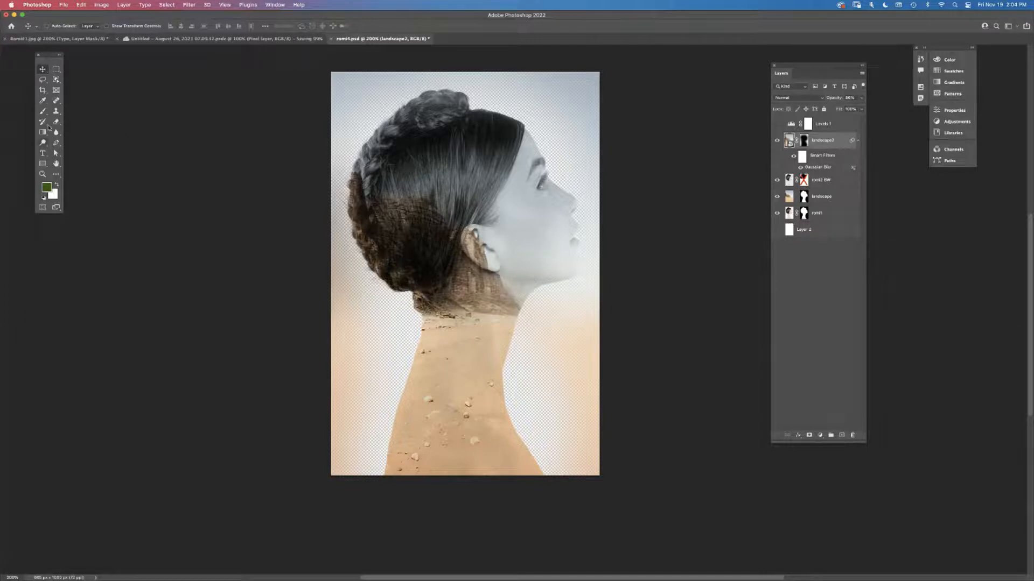
Sample the sand tone from the neck and fill background Layer 2 with it
left_click(42, 101)
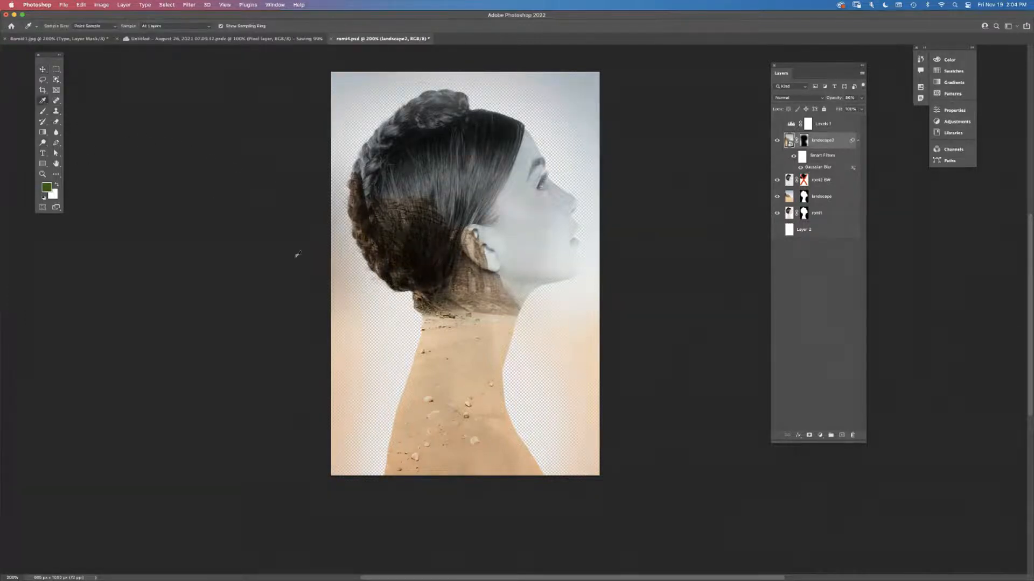
left_click(504, 426)
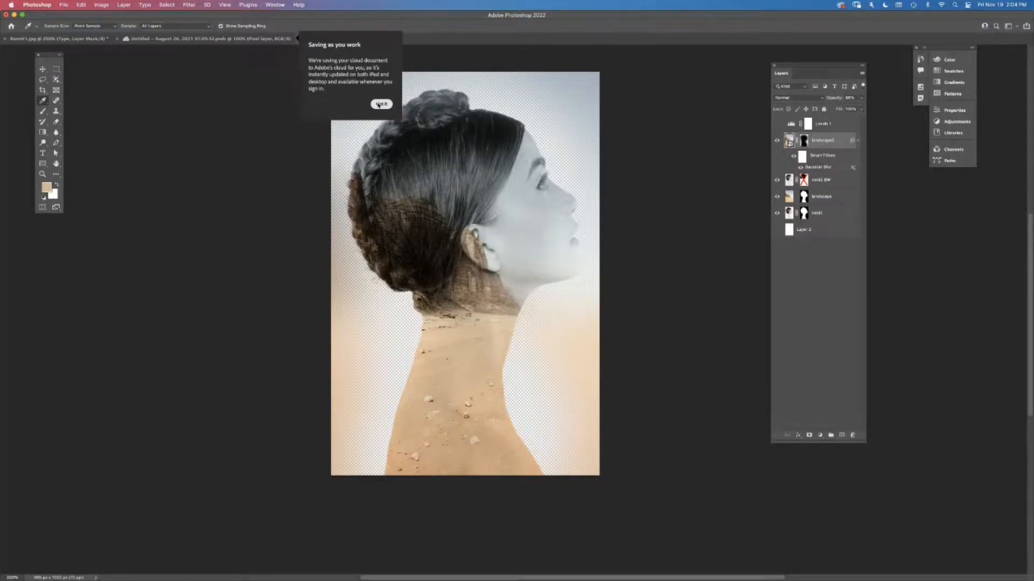
left_click(381, 104)
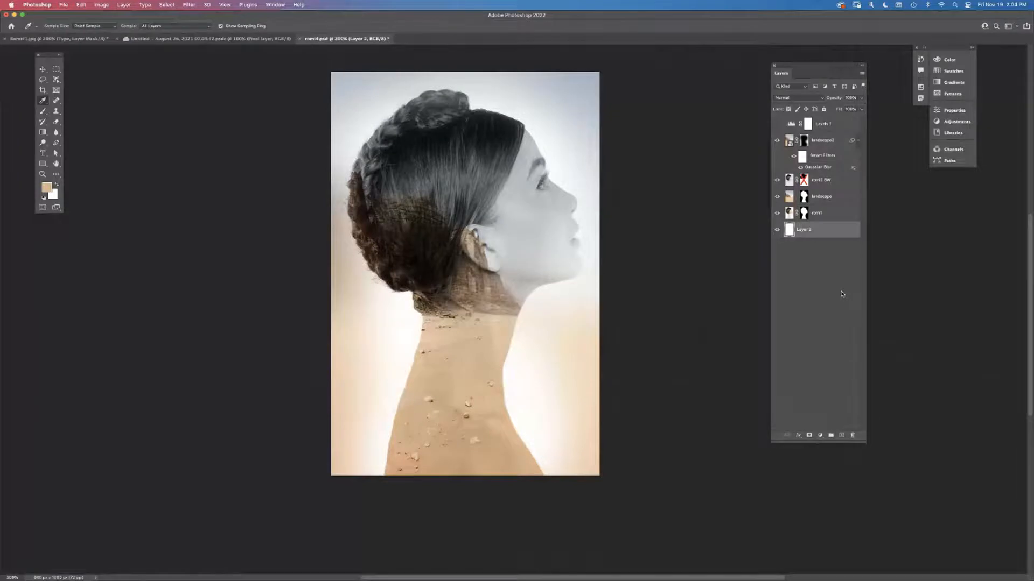
key("alt+BackSpace")
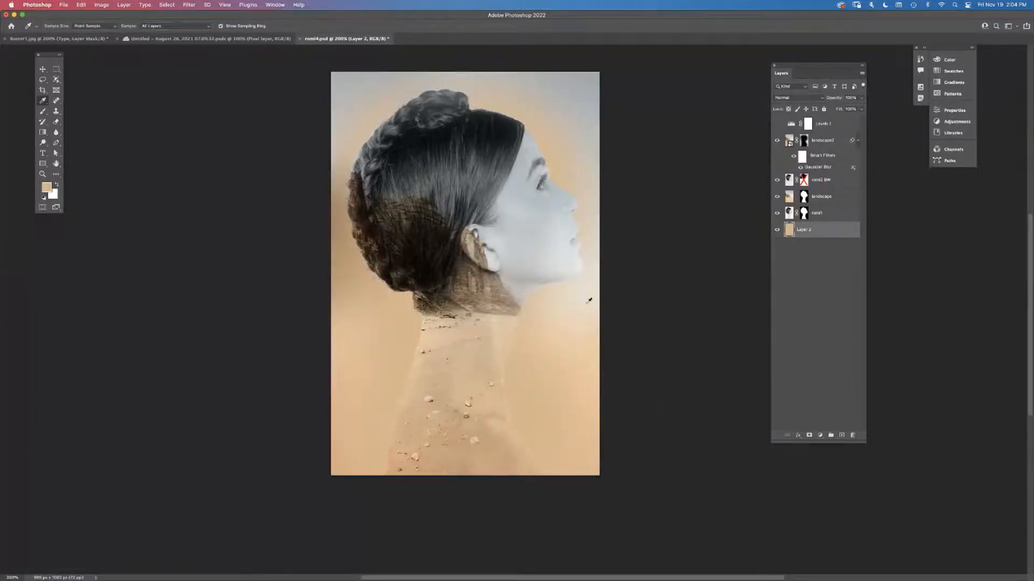
left_click(495, 322)
left_click(494, 314)
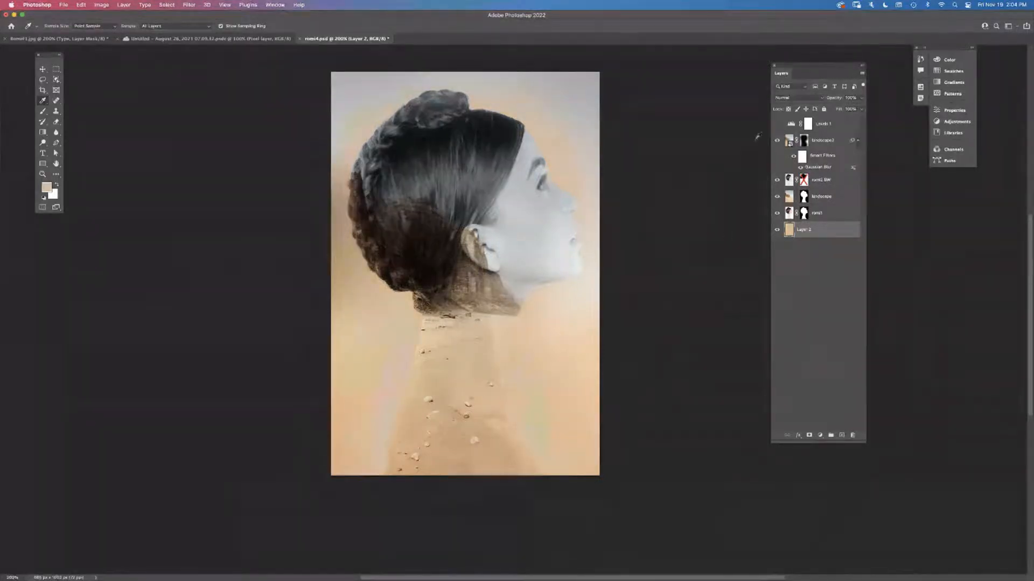
Check the tan background and inspect the landscape2 mask on and off
left_click(778, 141)
left_click(777, 141)
left_click(802, 141)
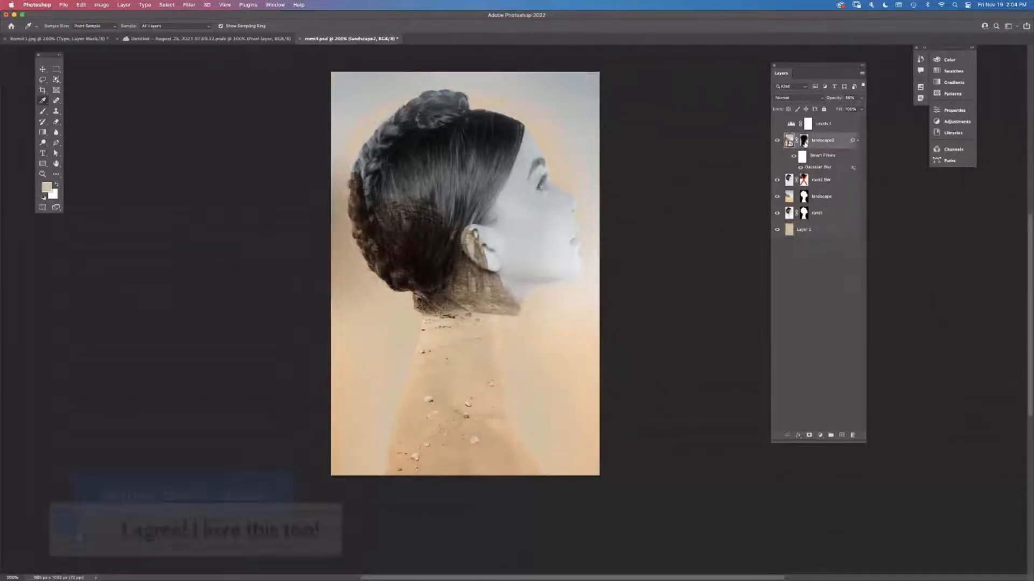
left_click(803, 141, "shift")
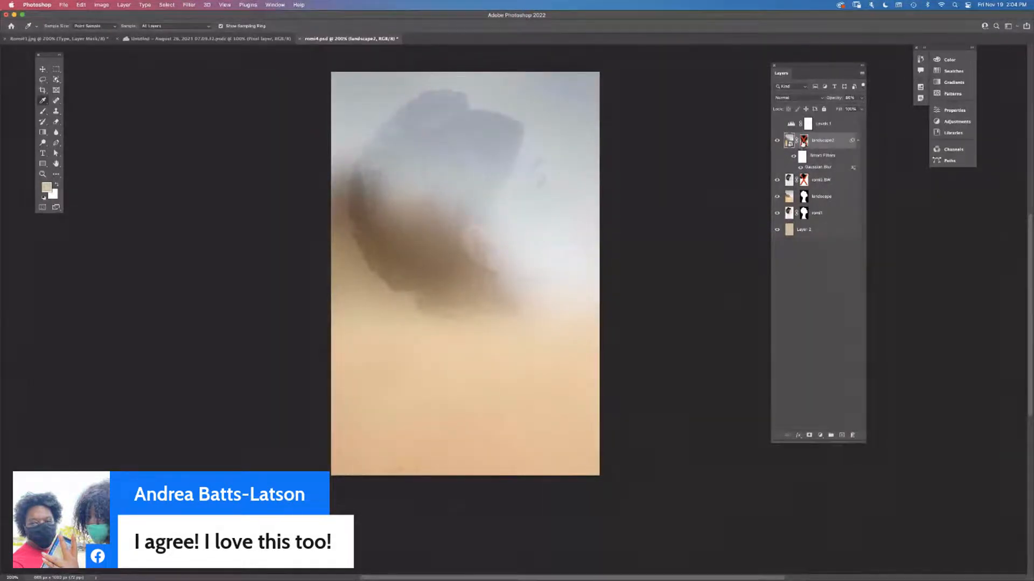
left_click(803, 142, "shift")
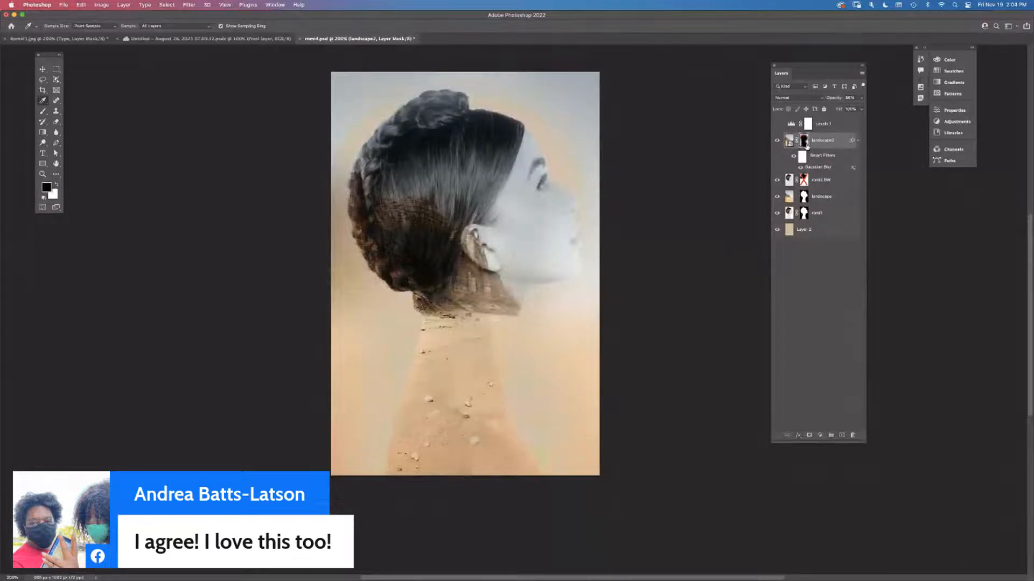
left_click(804, 143, "alt")
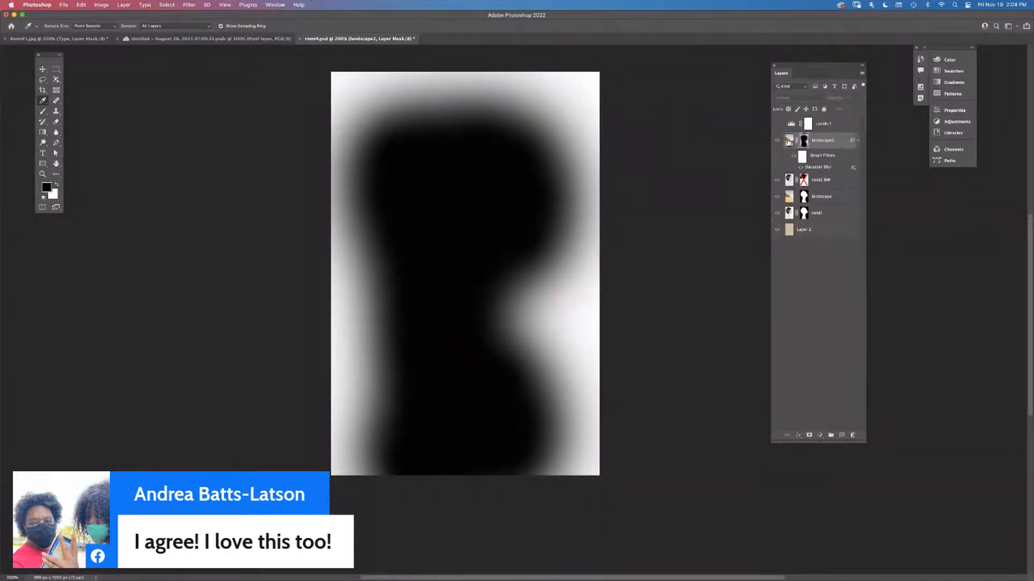
left_click(788, 142)
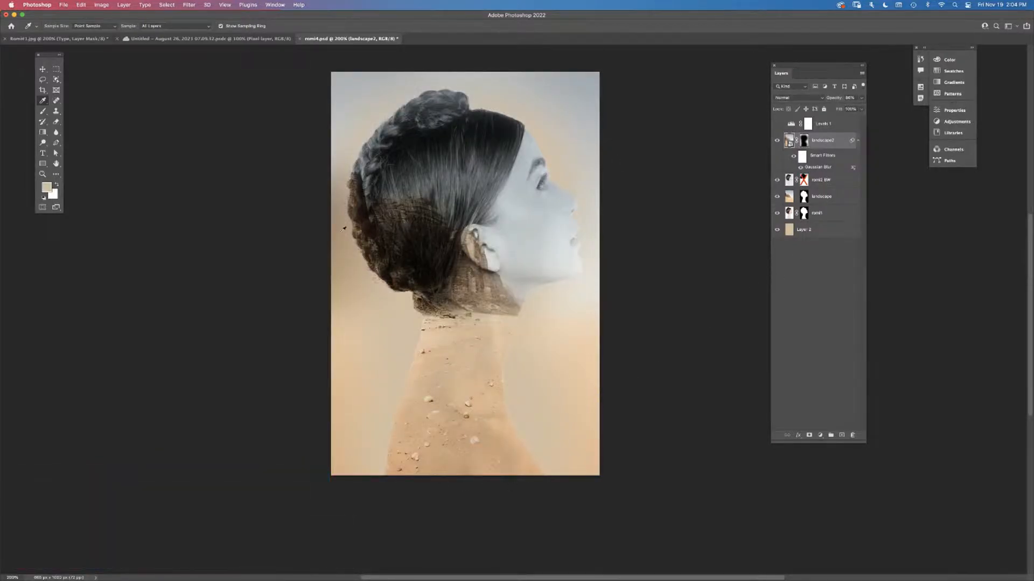
Turn on the Levels 1 adjustment, compare before and after, and open its settings
left_click(777, 124)
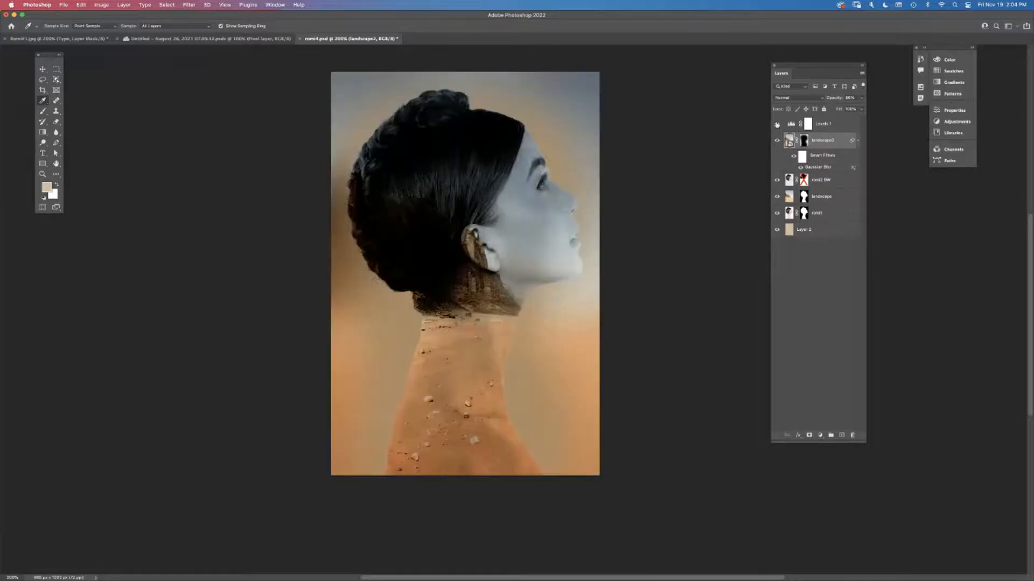
left_click(777, 124)
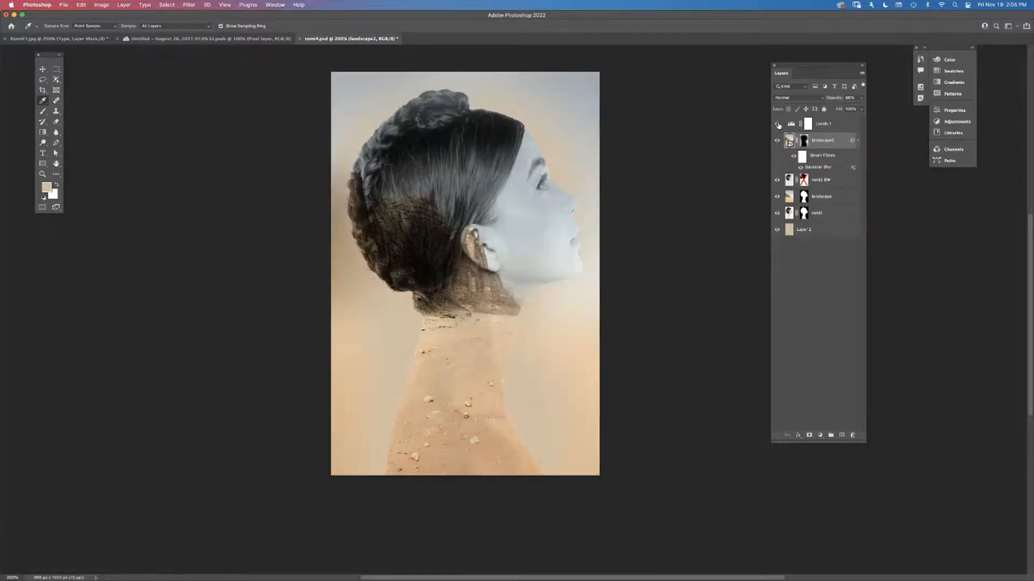
left_click(777, 123)
left_click(777, 124)
left_click(777, 124)
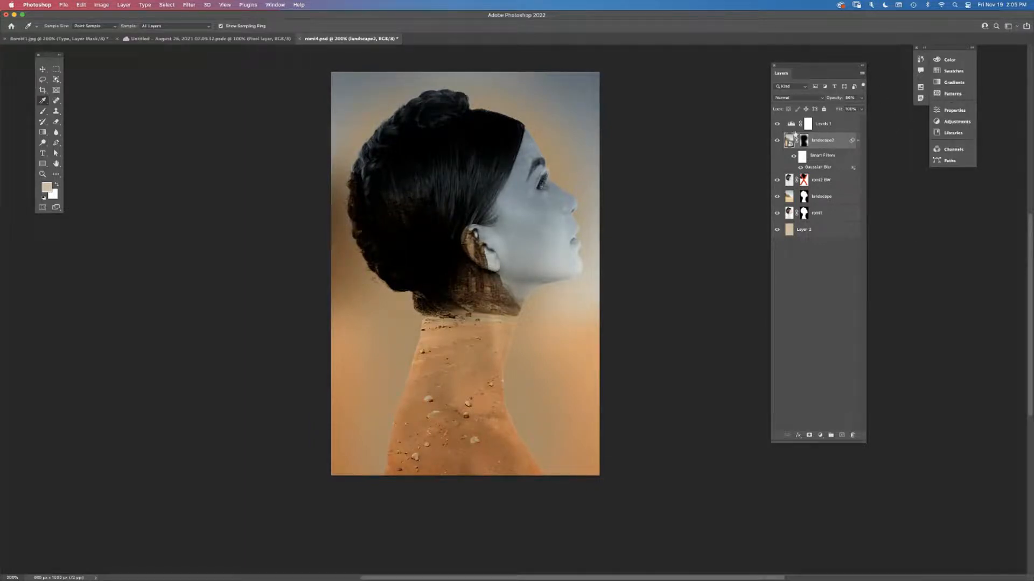
double_click(791, 125)
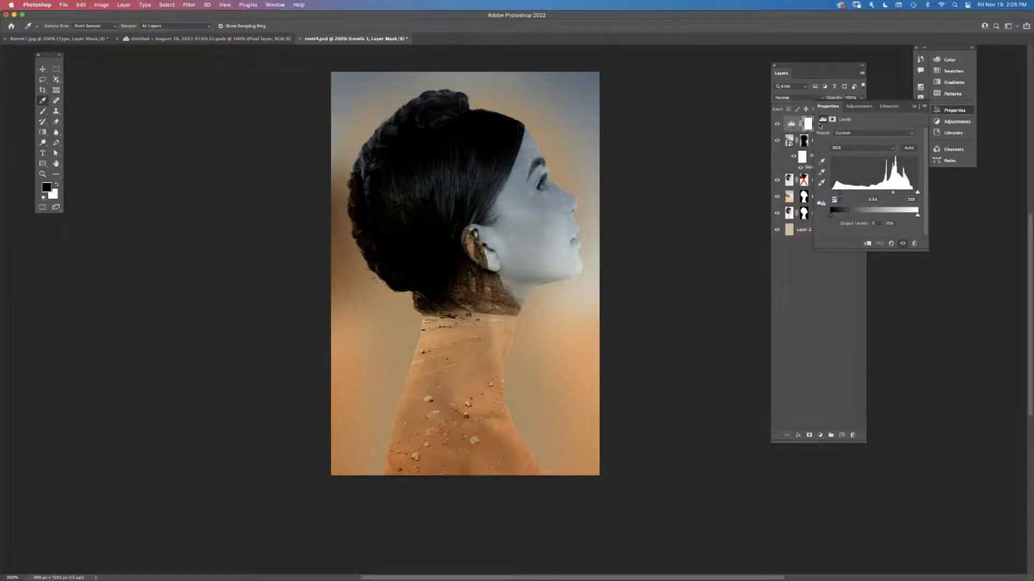
Move the layer list beside the Levels 1 settings, test clipping Levels 1, then select romi1
left_click(791, 125)
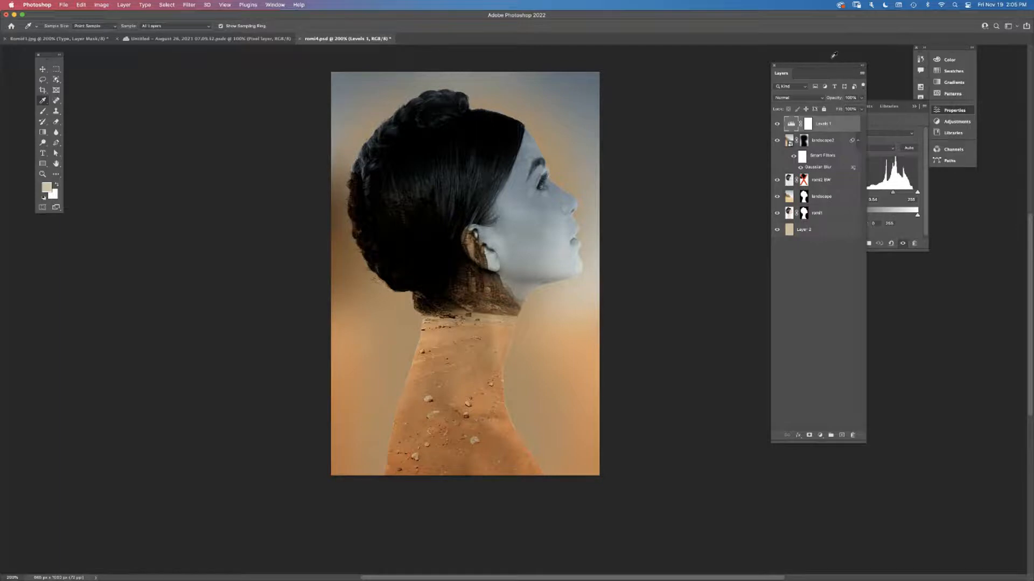
left_click_drag(831, 67, 741, 67)
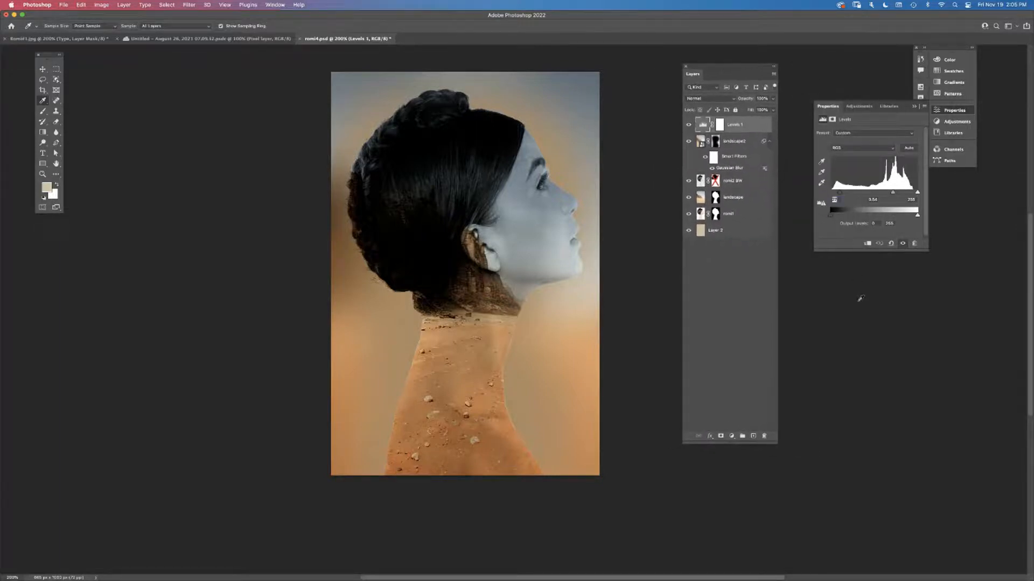
left_click(714, 131, "alt")
left_click(715, 131, "alt")
left_click(741, 215)
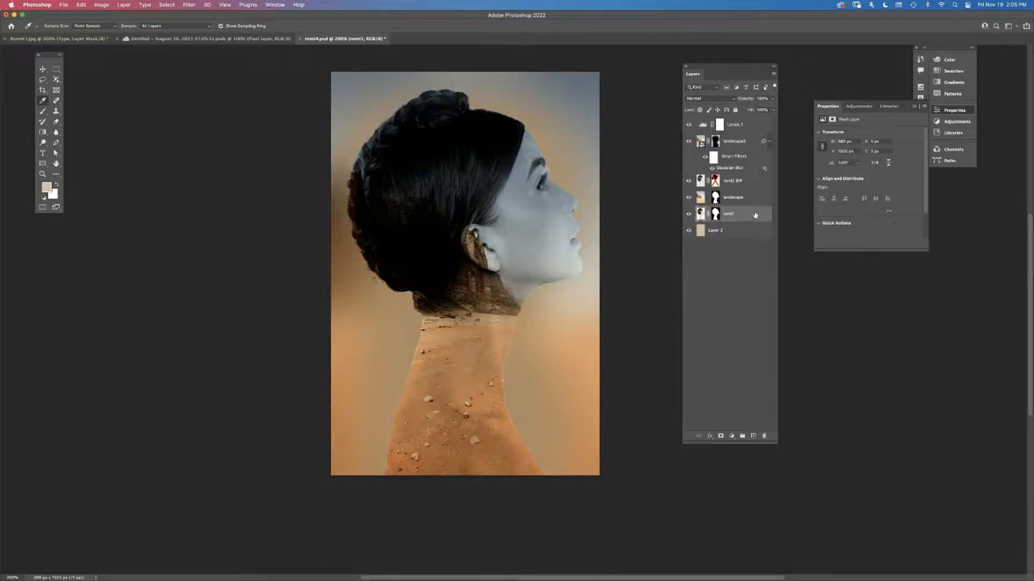
Apply Drop Shadow and Bevel & Emboss layer effects to the romi1 portrait layer
double_click(755, 215)
left_click(658, 423)
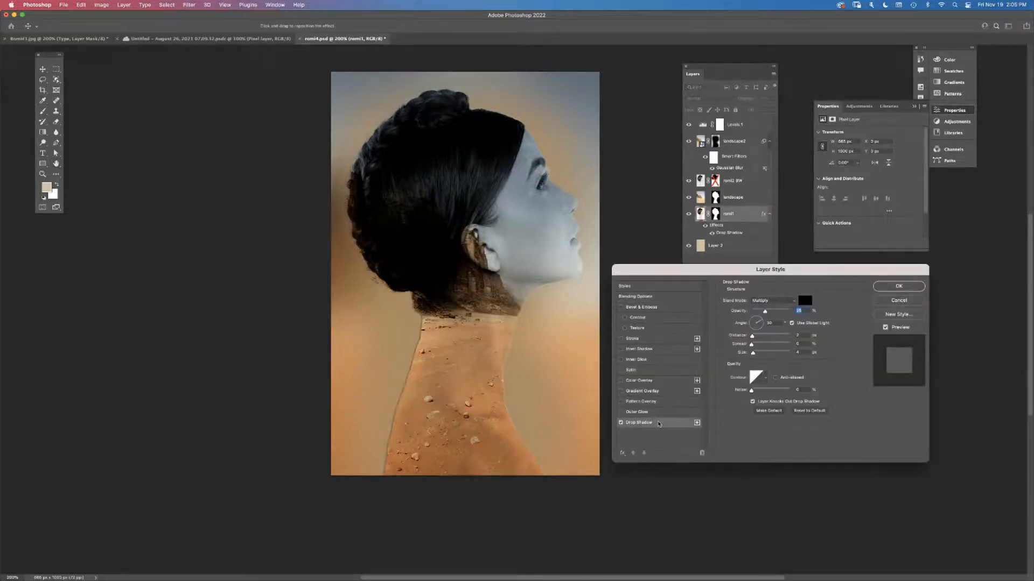
left_click(621, 308)
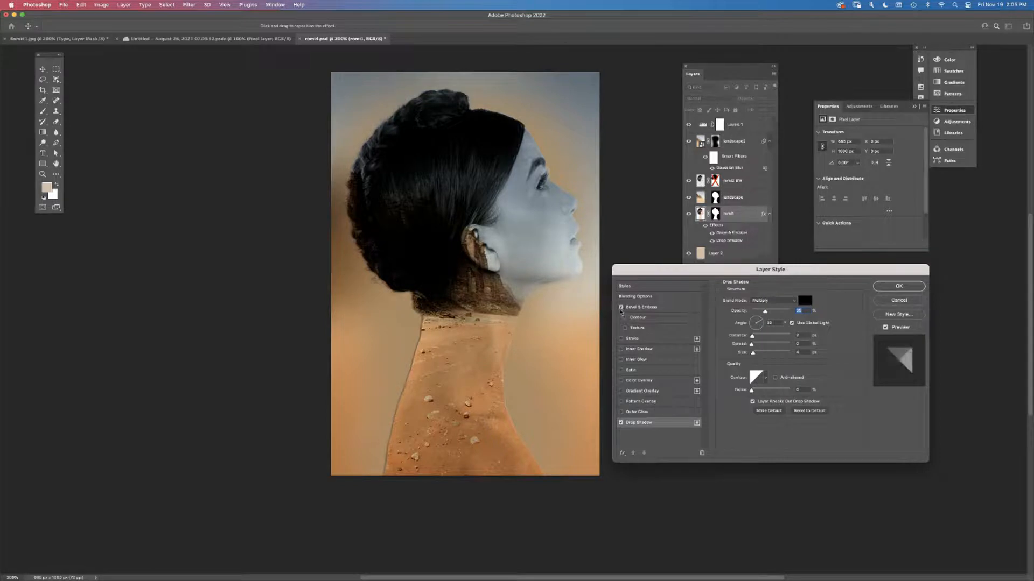
left_click(899, 286)
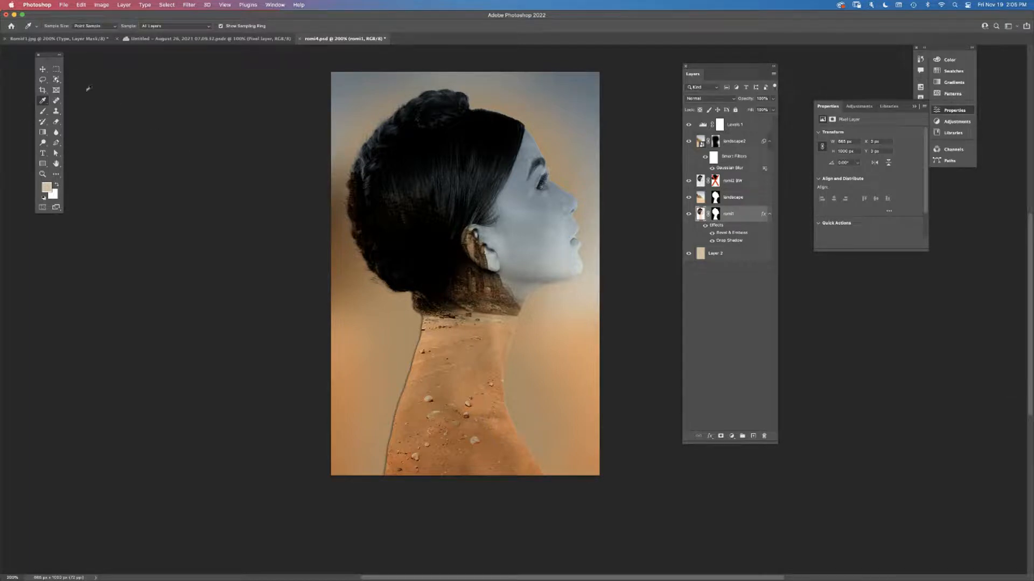
left_click(64, 4)
Open Romi#1.psd from the Romi folder and zoom the view to 200%
left_click(73, 23)
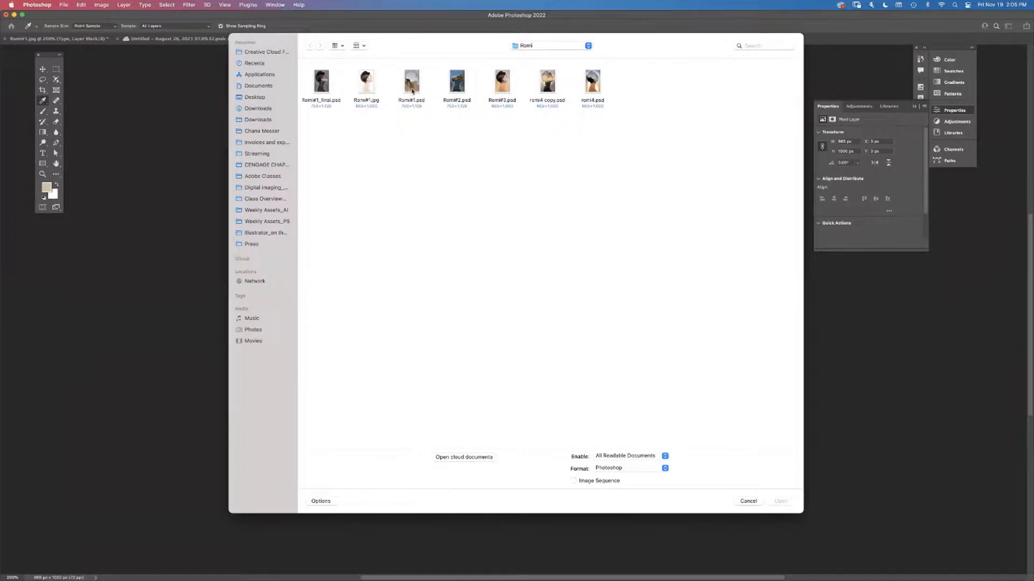
left_click(413, 92)
left_click(780, 502)
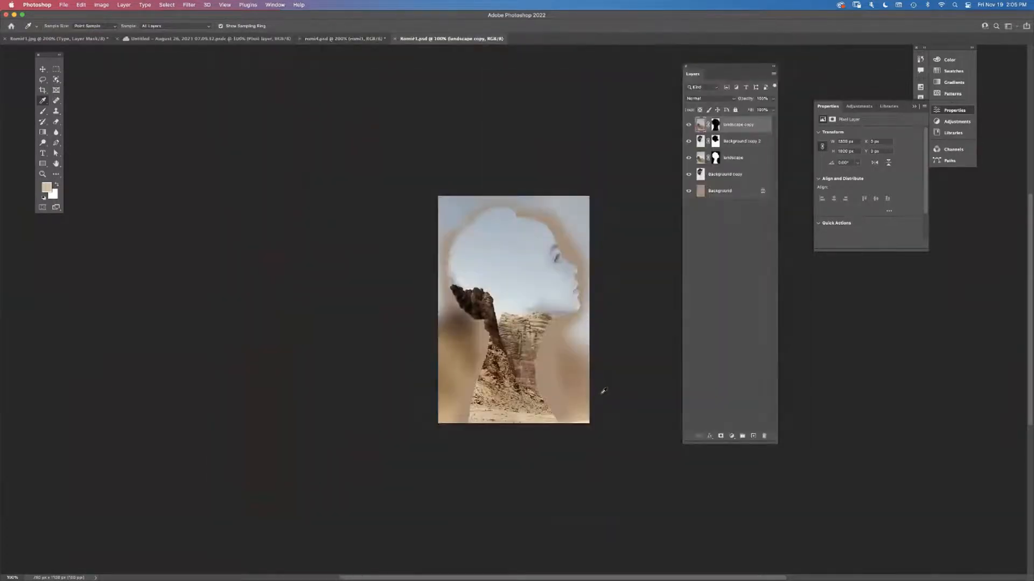
key("super+plus")
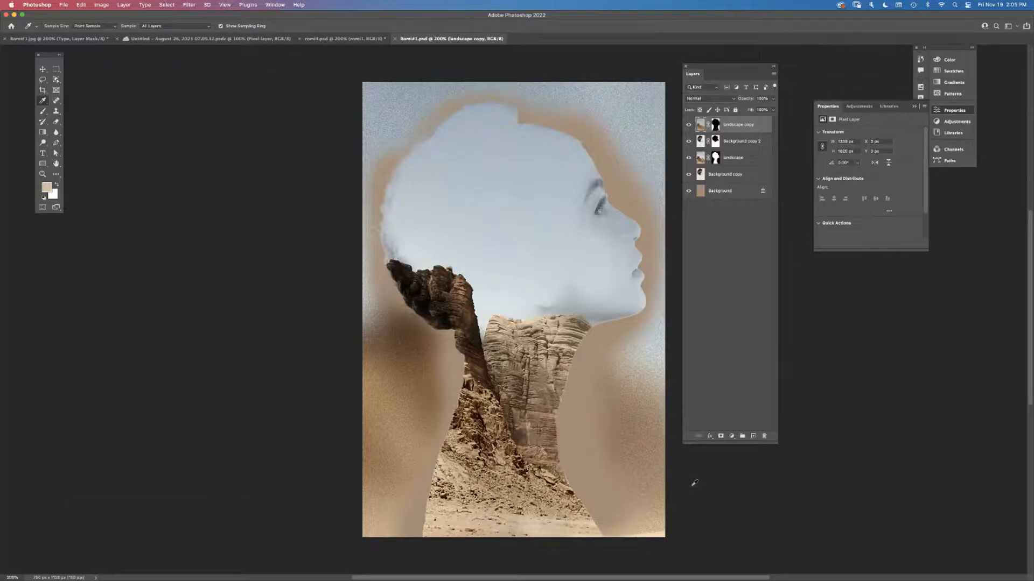
Toggle the Background and landscape layers off and on to compare the composite
left_click(725, 193)
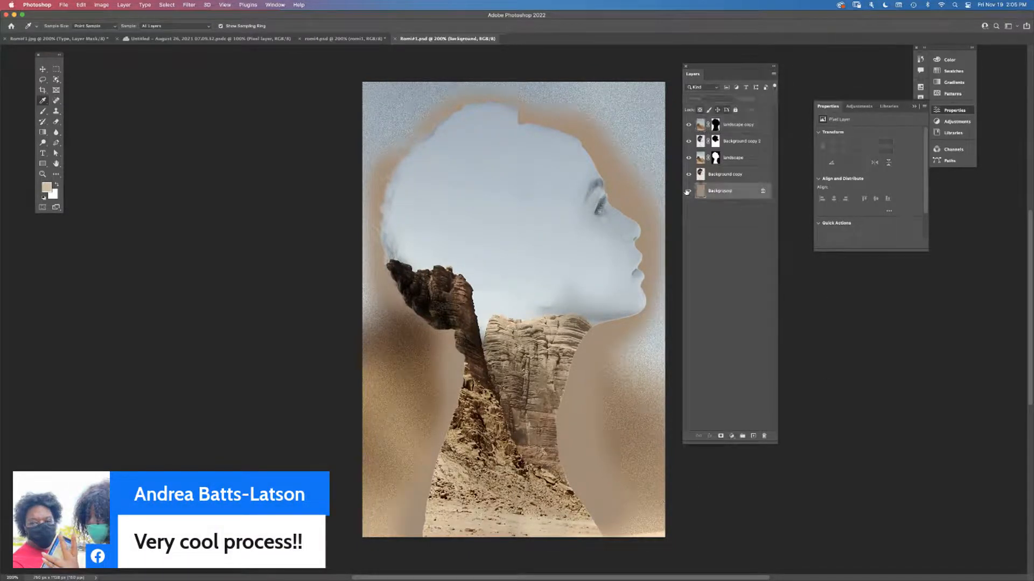
left_click(689, 191)
left_click(688, 191)
left_click(688, 157)
left_click(688, 157)
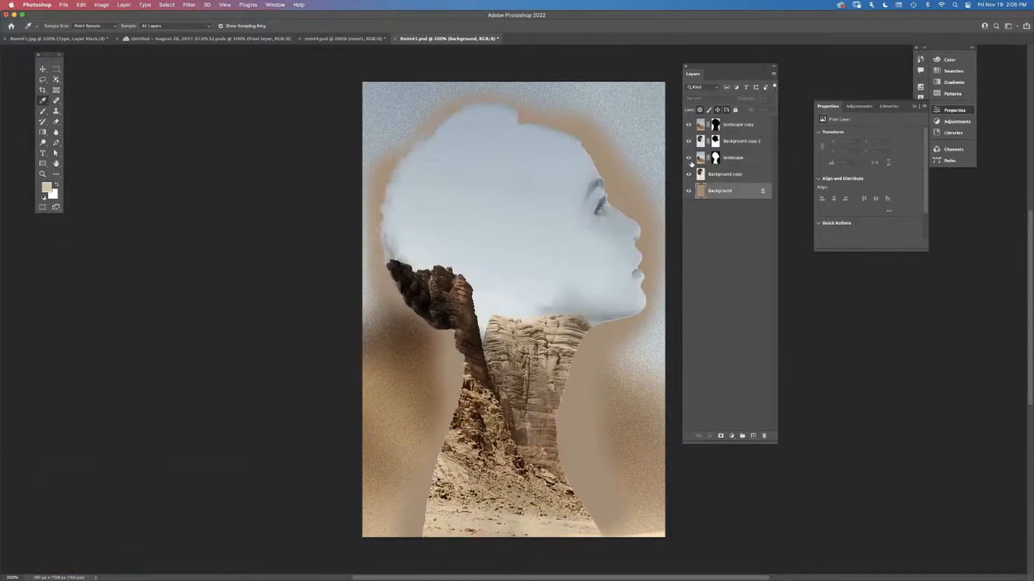
left_click(688, 157)
left_click(688, 157)
Toggle Background copy 2 and landscape copy visibility, then bring up File > Open
left_click(688, 142)
left_click(689, 142)
left_click(688, 125)
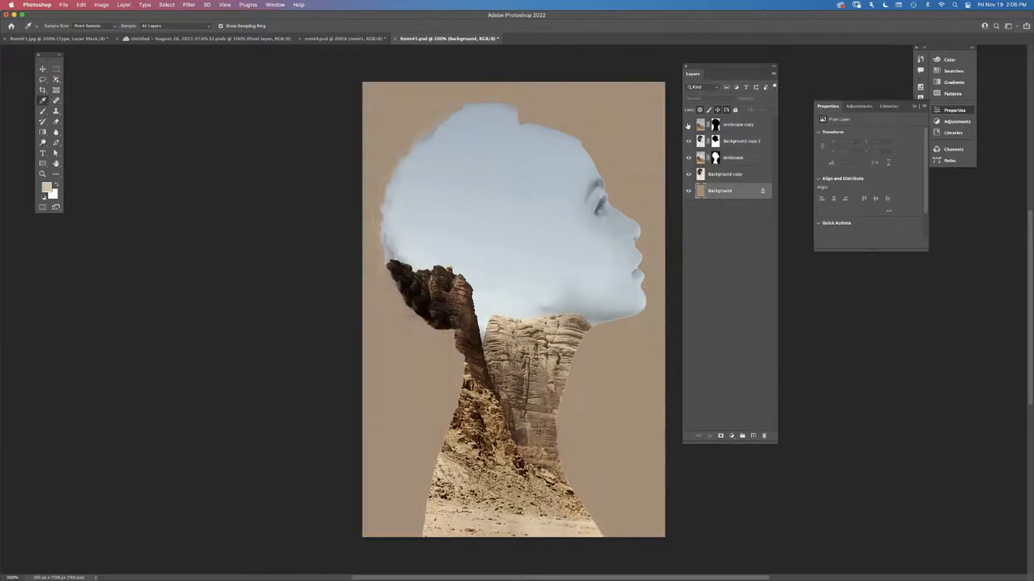
left_click(688, 125)
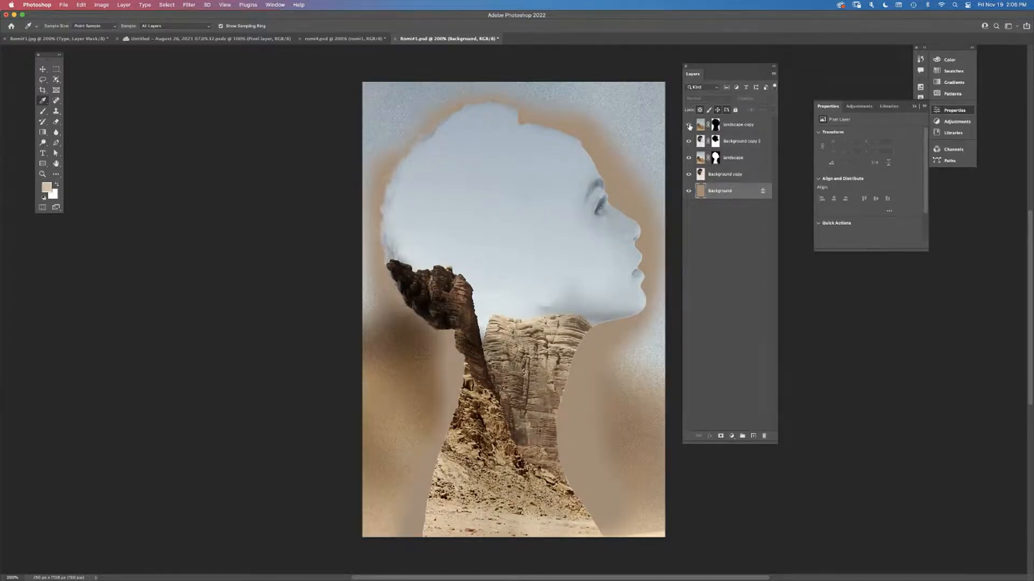
left_click(65, 6)
left_click(71, 22)
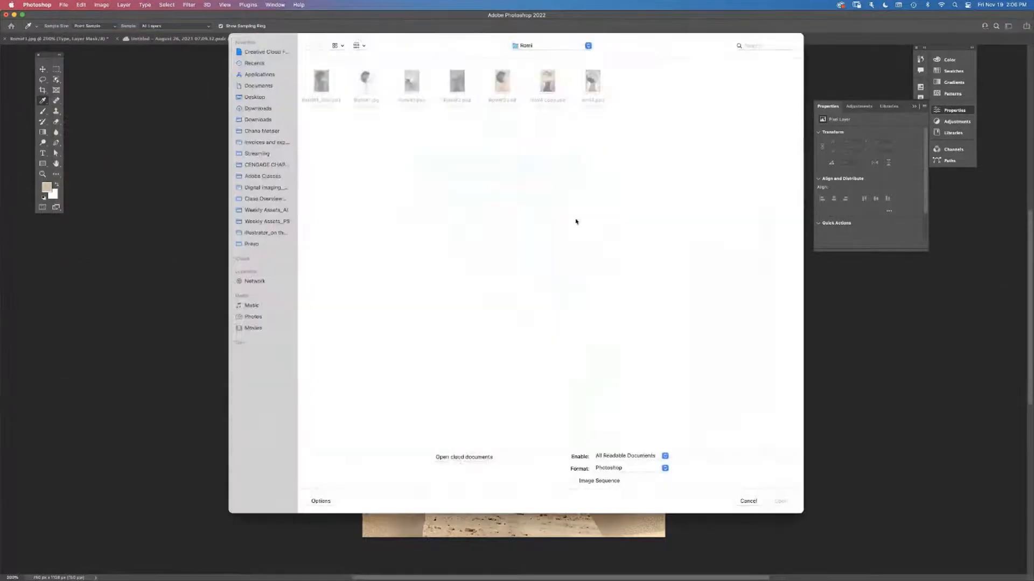
Preview Romi#2.psd and Romi#1_final.psd, then open Romi#1_final.psd
left_click(459, 86)
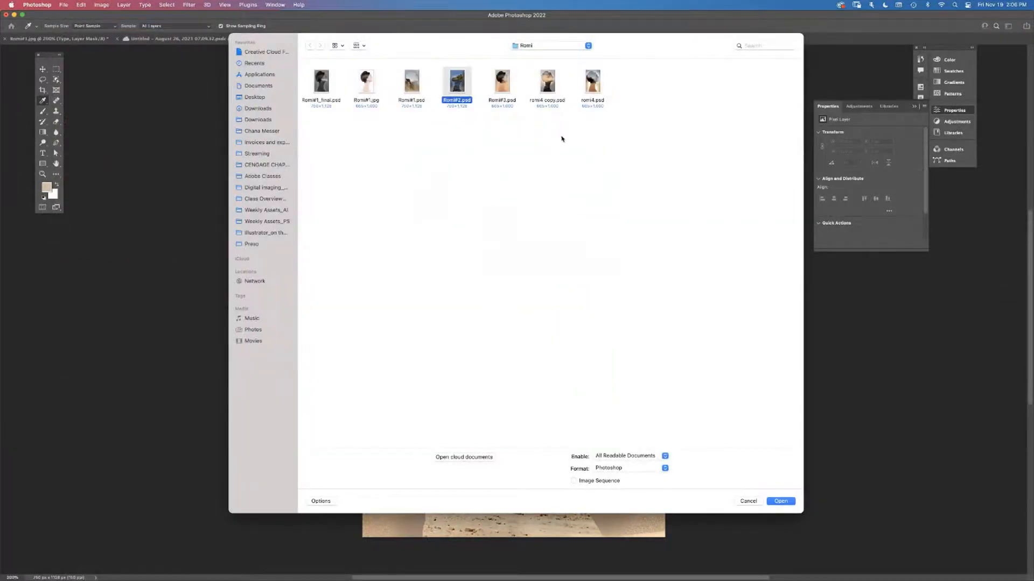
key("space")
key("space")
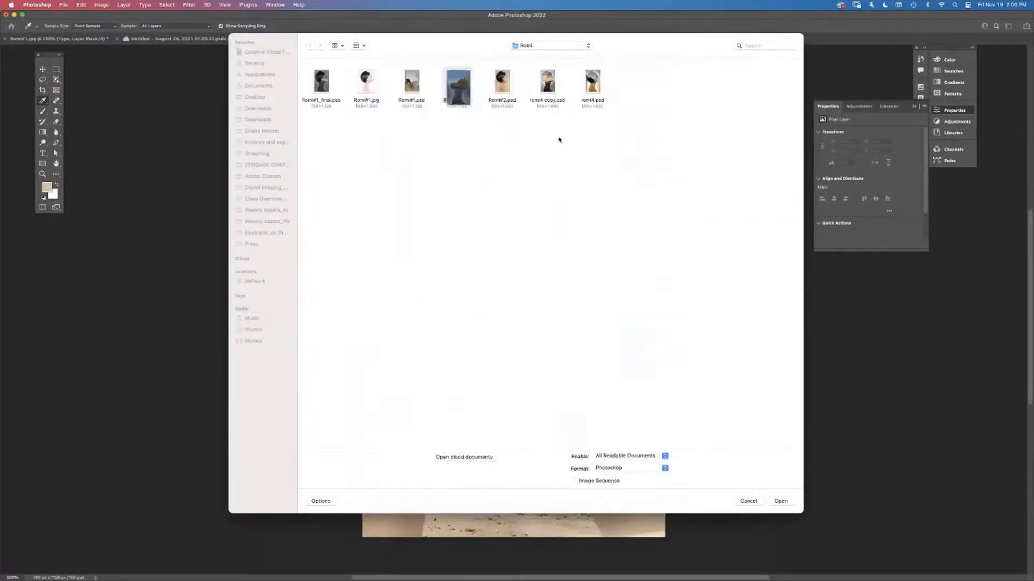
left_click(322, 85)
key("space")
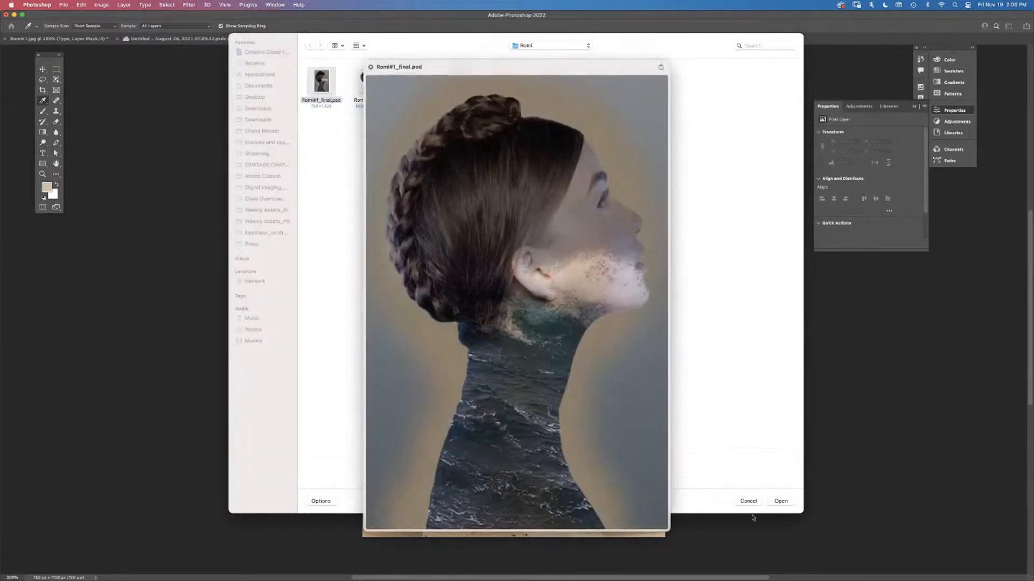
key("space")
left_click(779, 501)
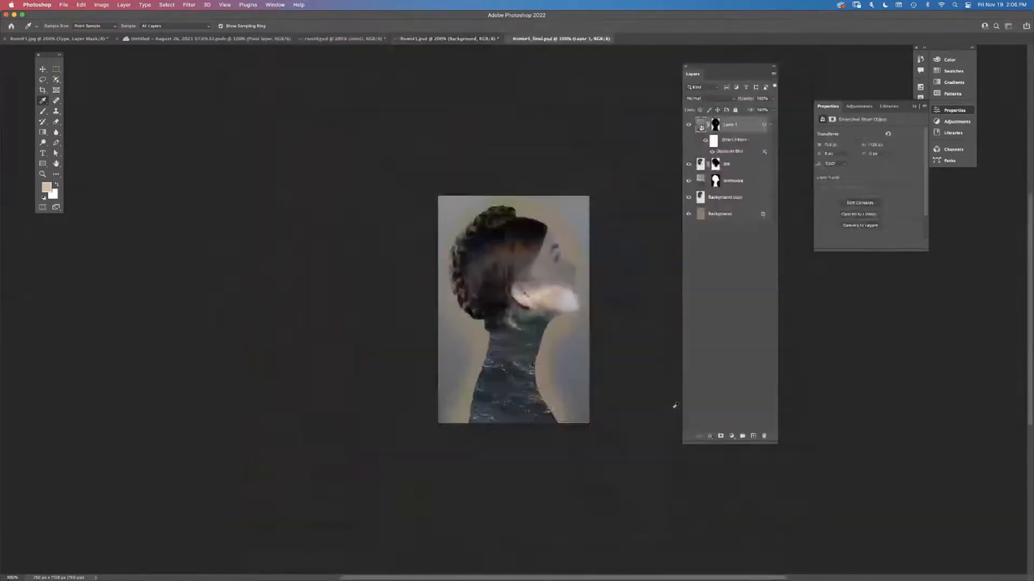
Zoom to 200%, check Layer 1's visibility, and inspect its ocean smart object contents
key("super+plus")
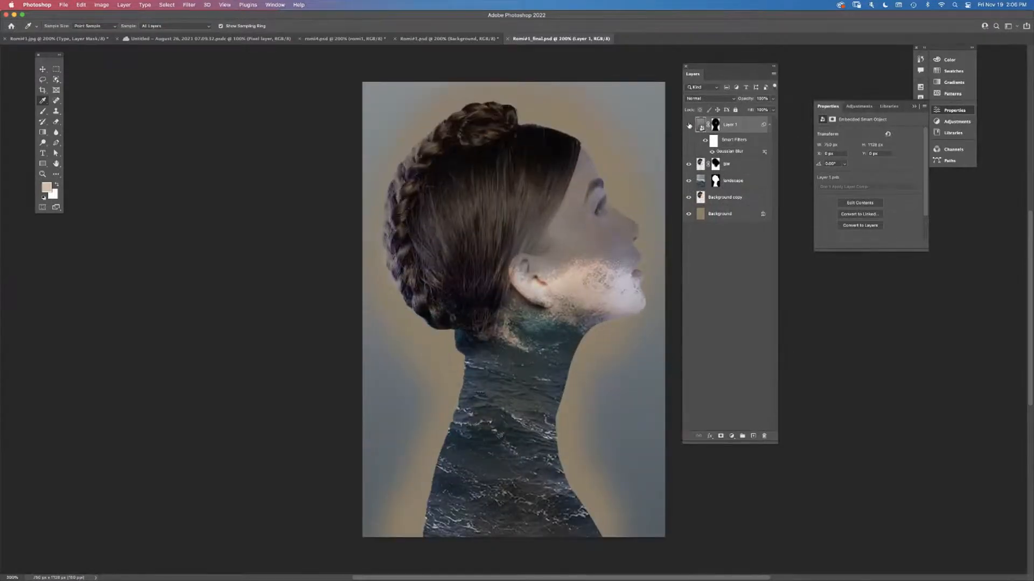
left_click(689, 125)
left_click(688, 125)
double_click(701, 128)
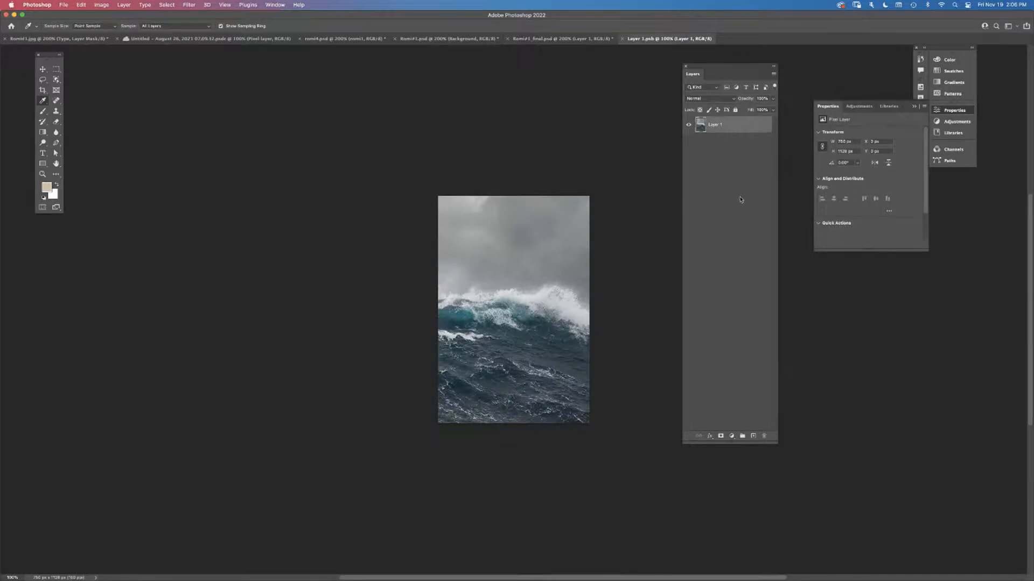
left_click(551, 40)
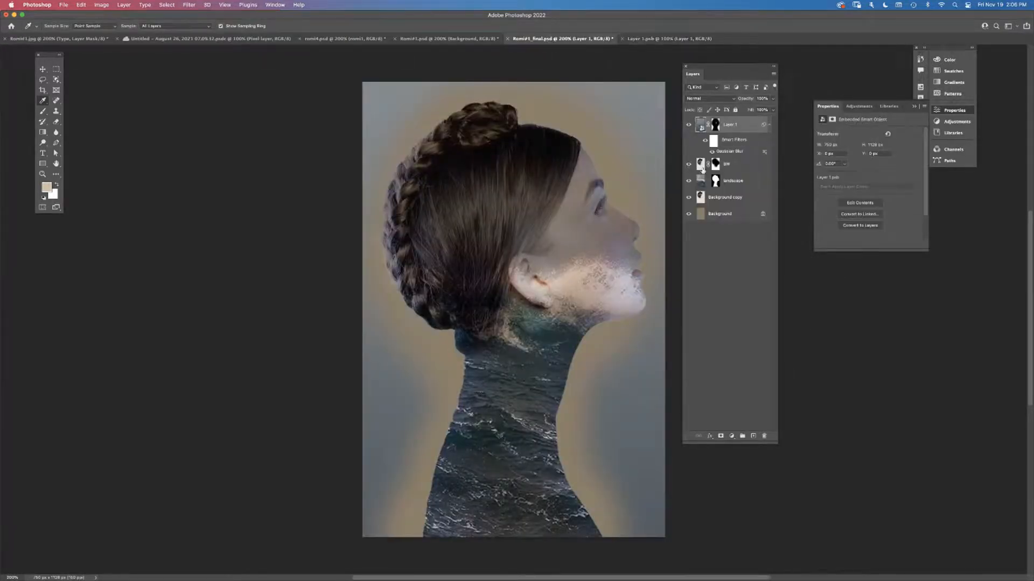
Set the BW layer's opacity to 100%, then lower it to about 85%
left_click(702, 165)
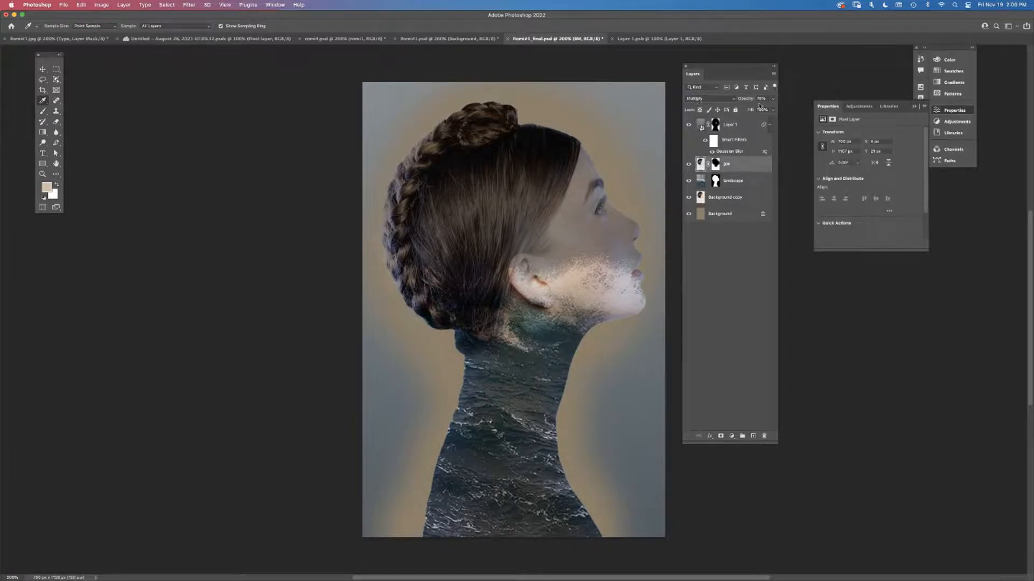
left_click_drag(747, 101, 816, 99)
left_click(703, 168)
left_click_drag(746, 102, 743, 103)
Toggle the ocean landscape layer off and on, then switch to the Untitled painting
left_click(701, 184)
left_click(689, 182)
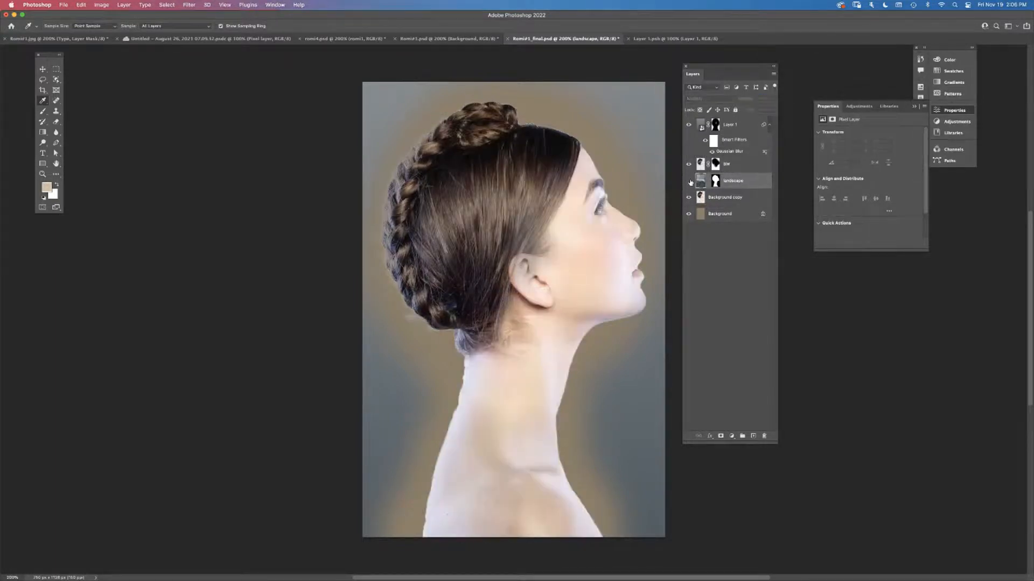
left_click(688, 181)
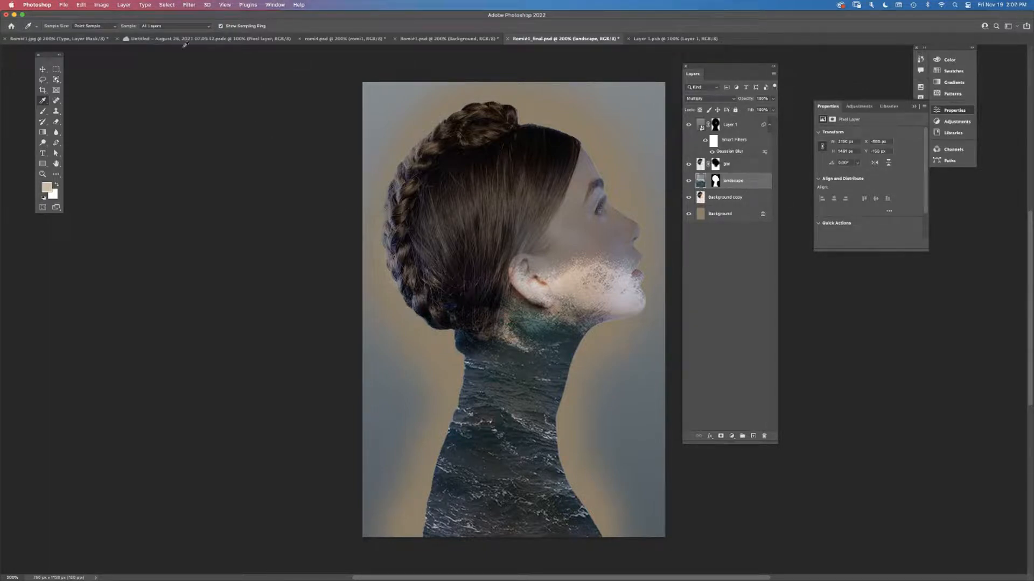
left_click(183, 40)
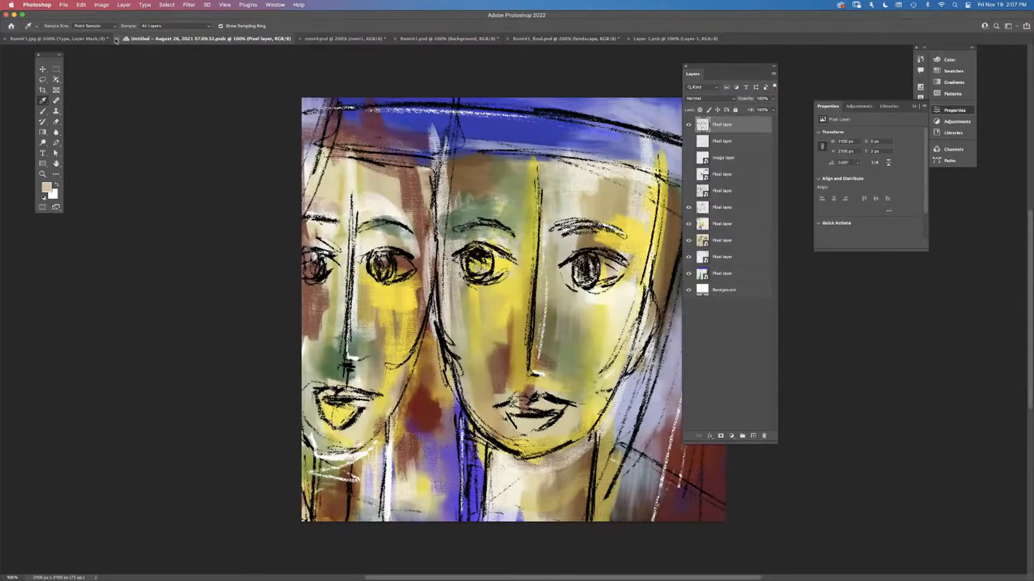
Close the Untitled painting, Romi#1_final.psd, Layer 1.psb, Romi#1.psd and romi4.psd, answering each save prompt
left_click(116, 39)
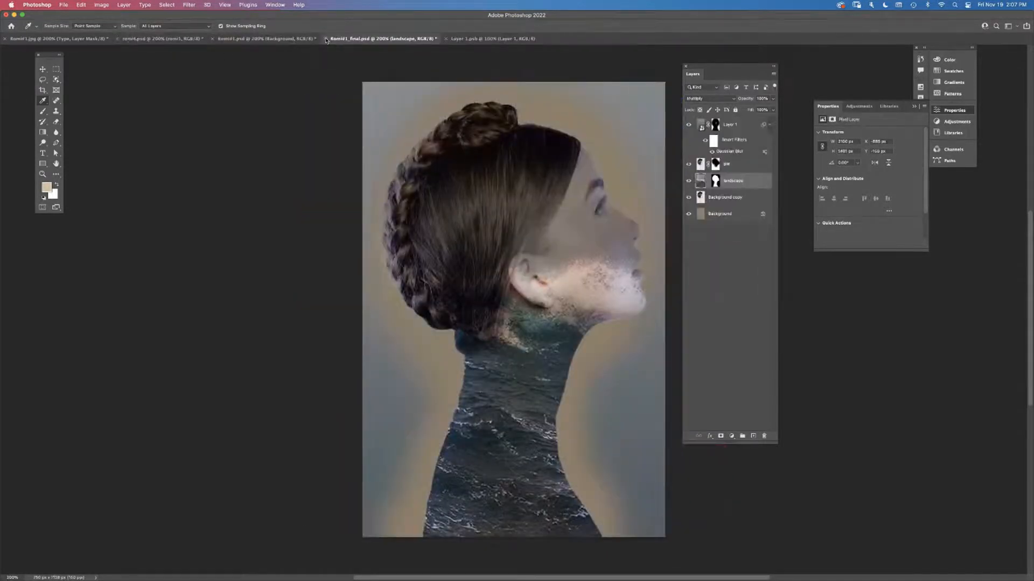
left_click(325, 39)
left_click(517, 216)
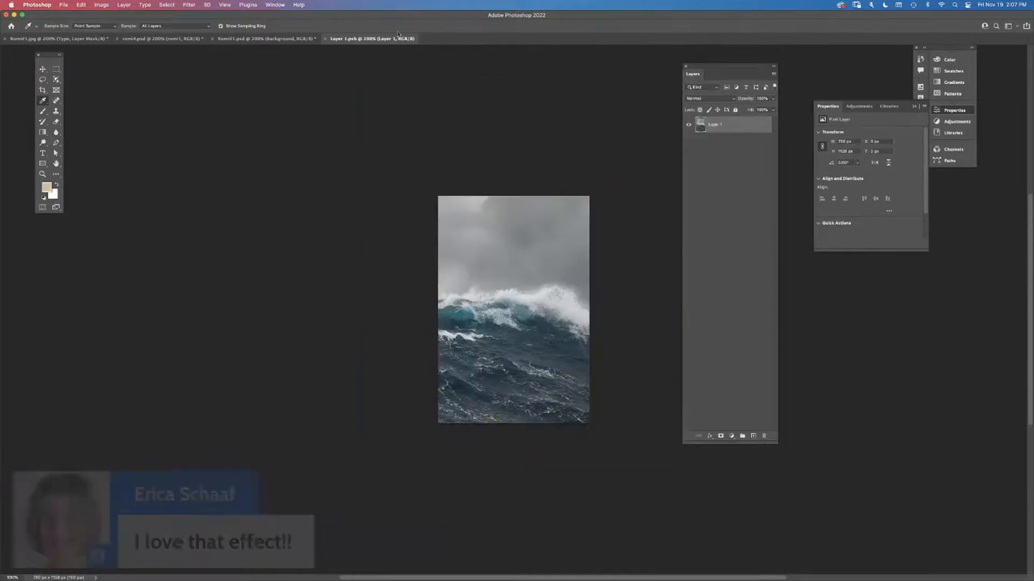
left_click(326, 39)
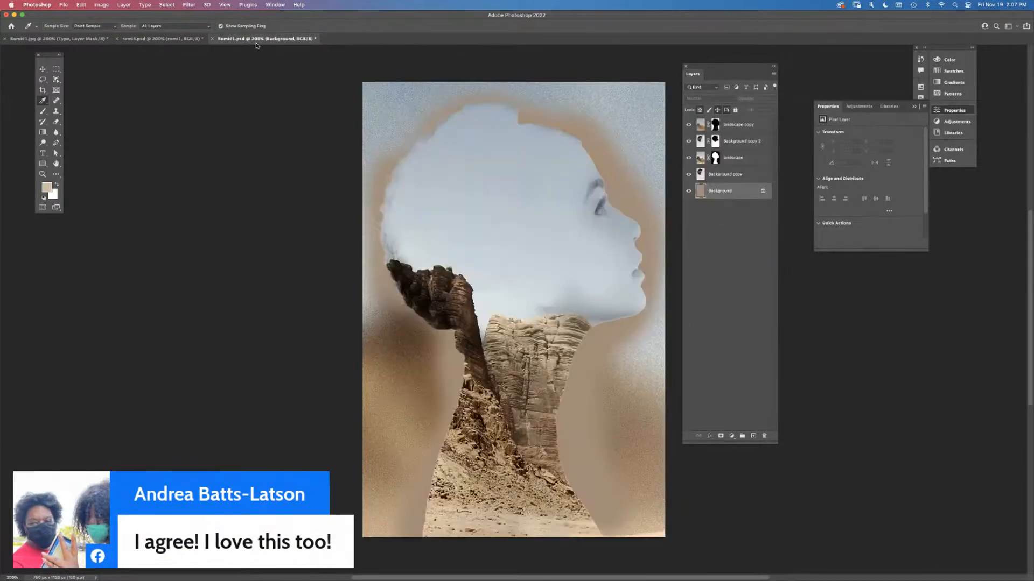
left_click(213, 39)
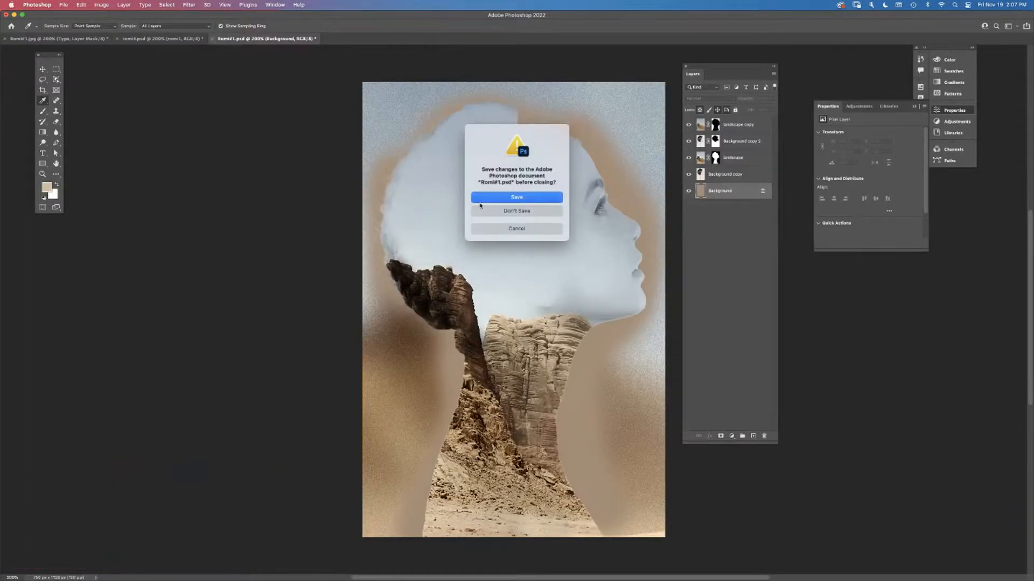
left_click(516, 214)
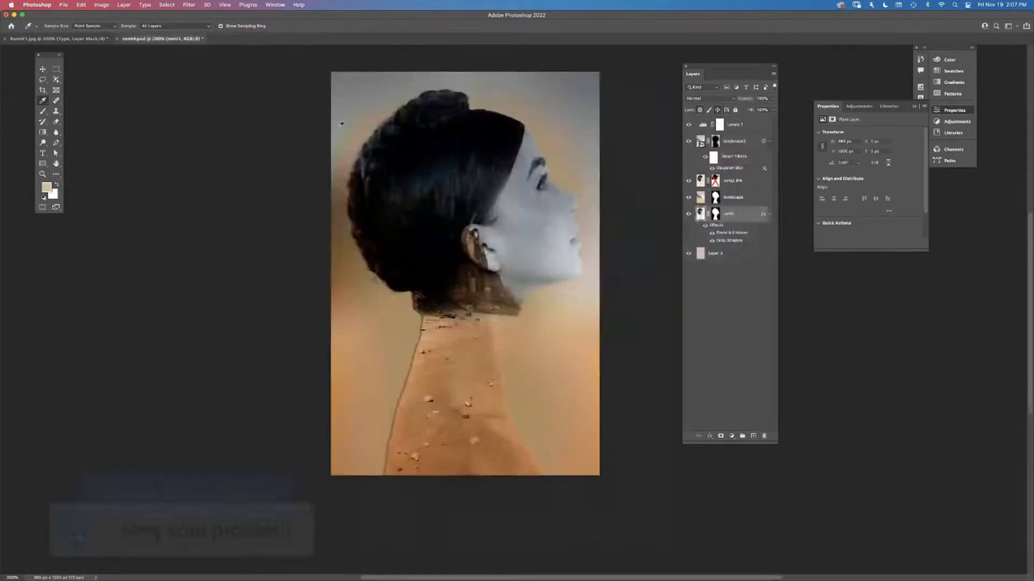
left_click(117, 41)
left_click(517, 214)
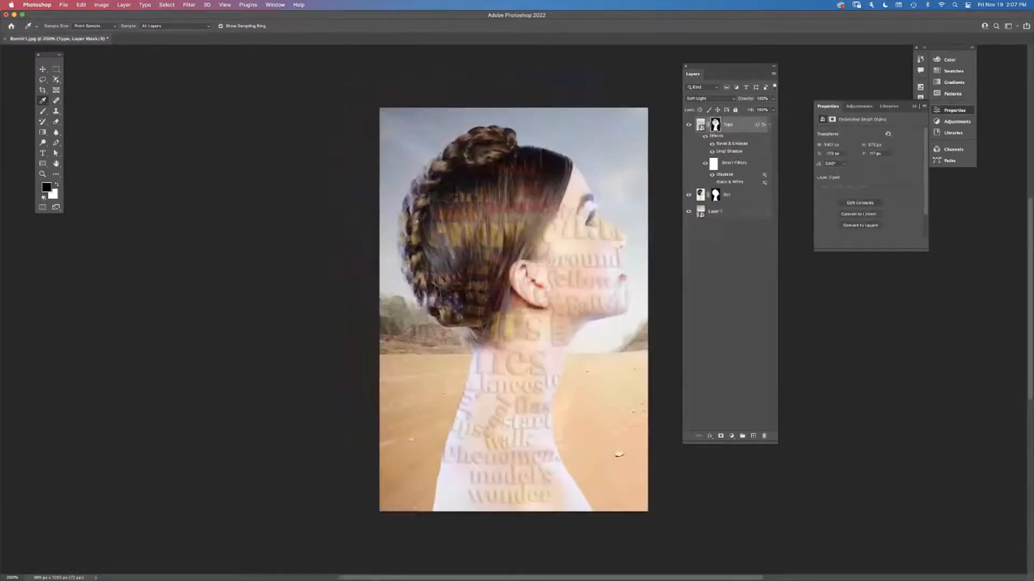